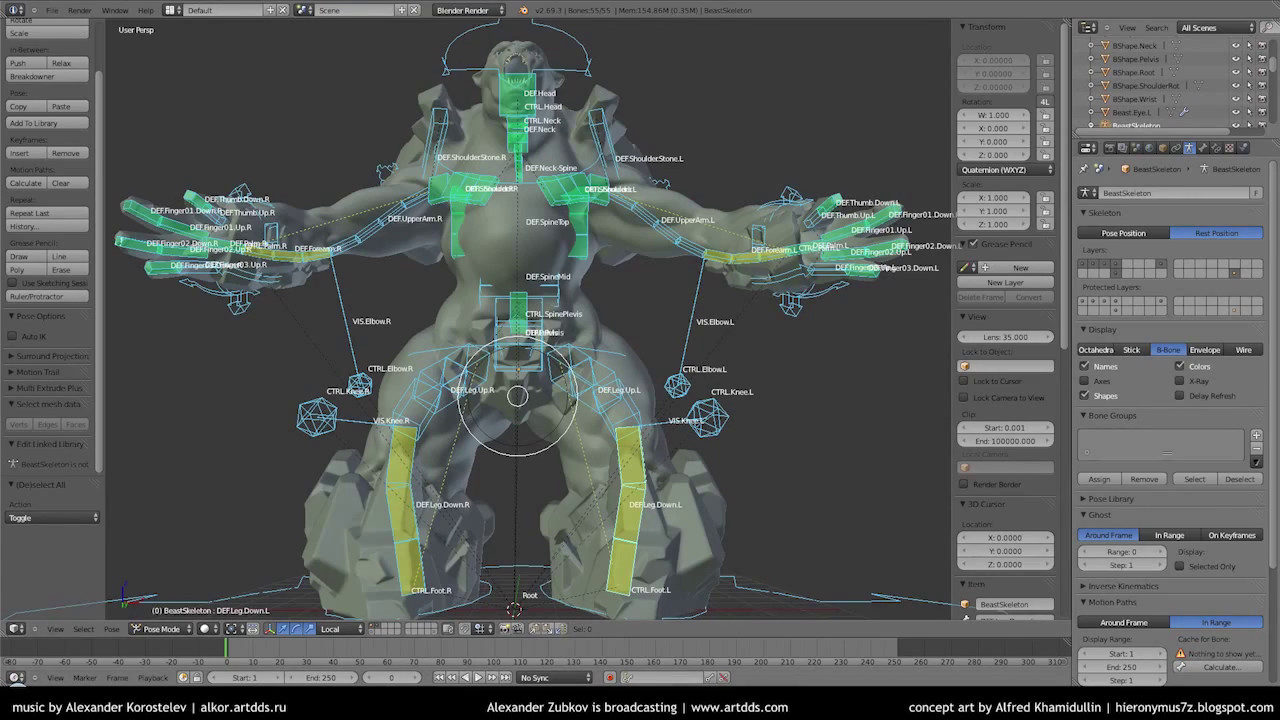
Orbit the view down onto the rig to see the left leg's DEF.Leg.Down.L weights
middle_click_drag(507, 350, 507, 383)
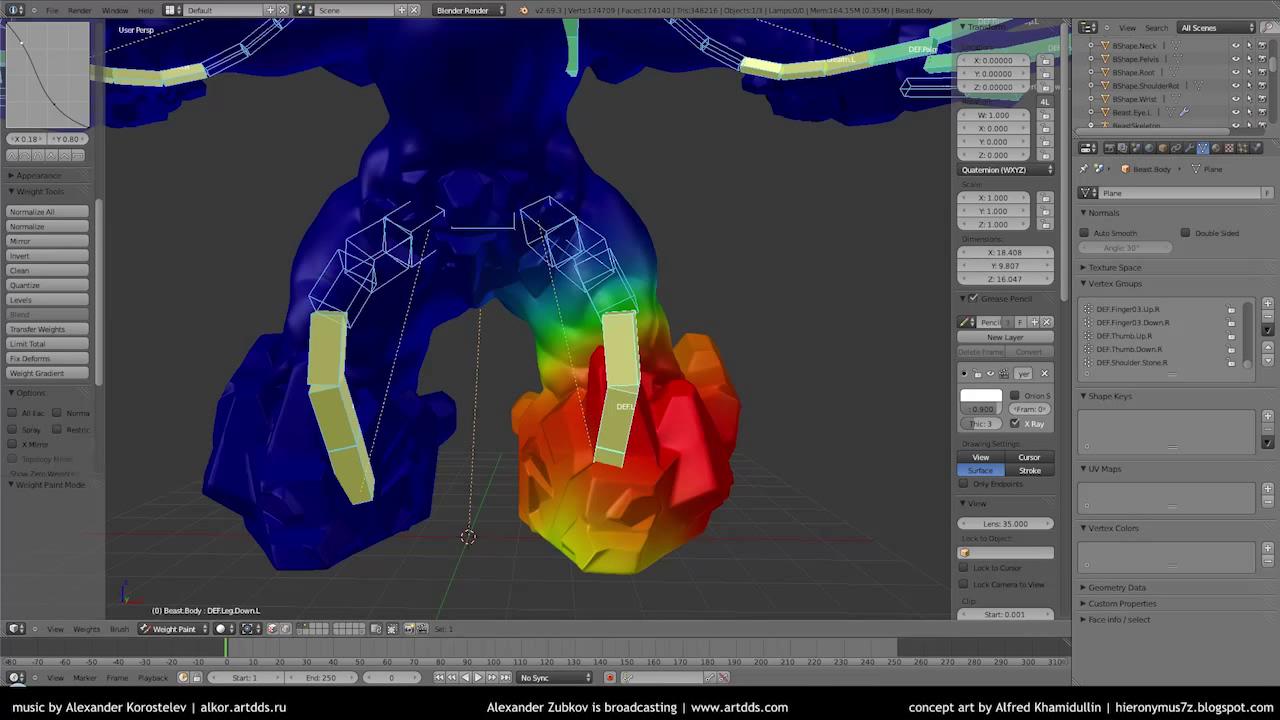
Enable Spray on the brush and turn off the Subsurf modifier's viewport display
left_click(30, 432)
scroll(480, 300, "up", 3)
left_click(1189, 147)
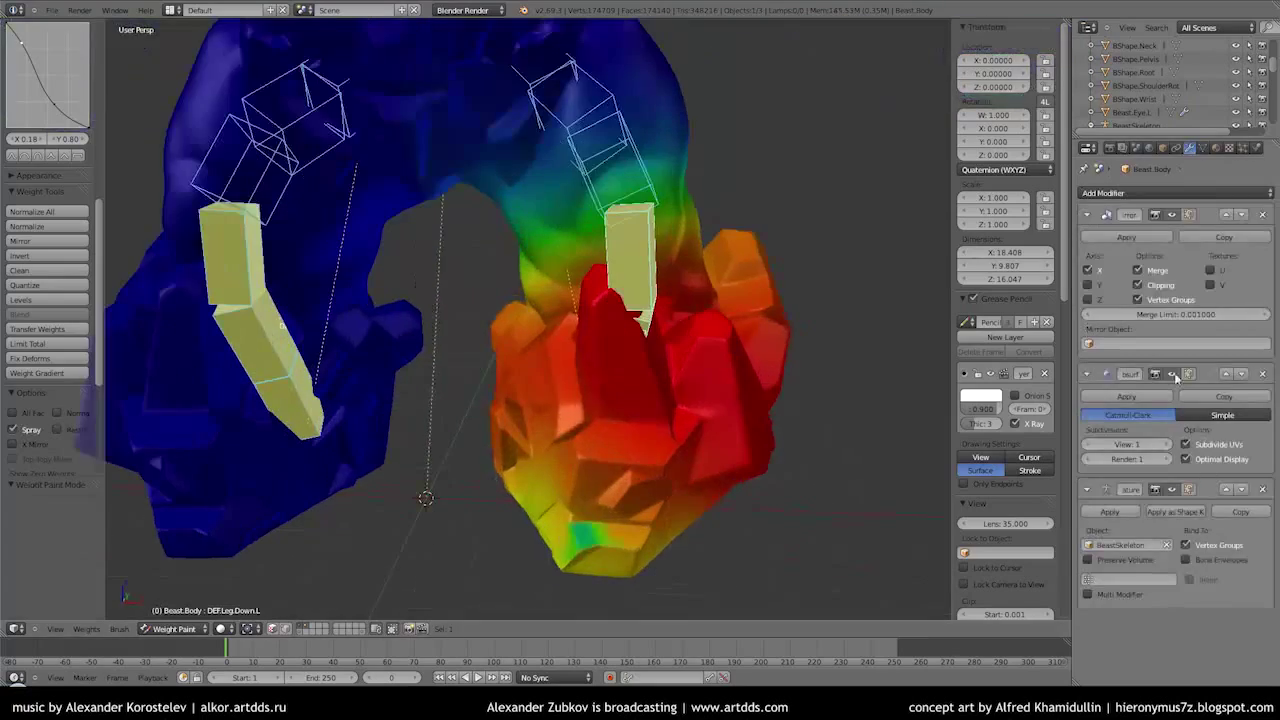
left_click(1175, 375)
Orbit out to see both legs, show the body's vertex groups, and enter Edit Mode
scroll(85, 58, "up", 5)
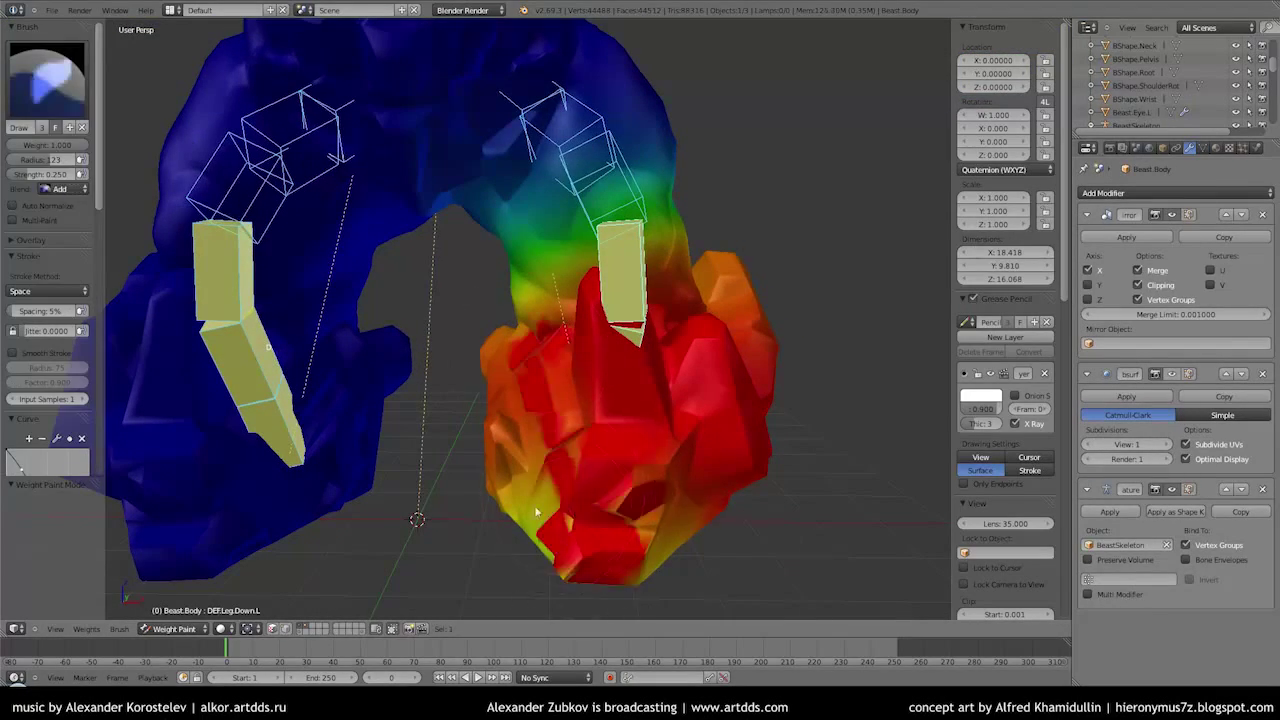
middle_click_drag(536, 512, 617, 558)
mouse_move(530, 407)
middle_mouse_down()
mouse_move(528, 316)
mouse_move(618, 468)
middle_mouse_up()
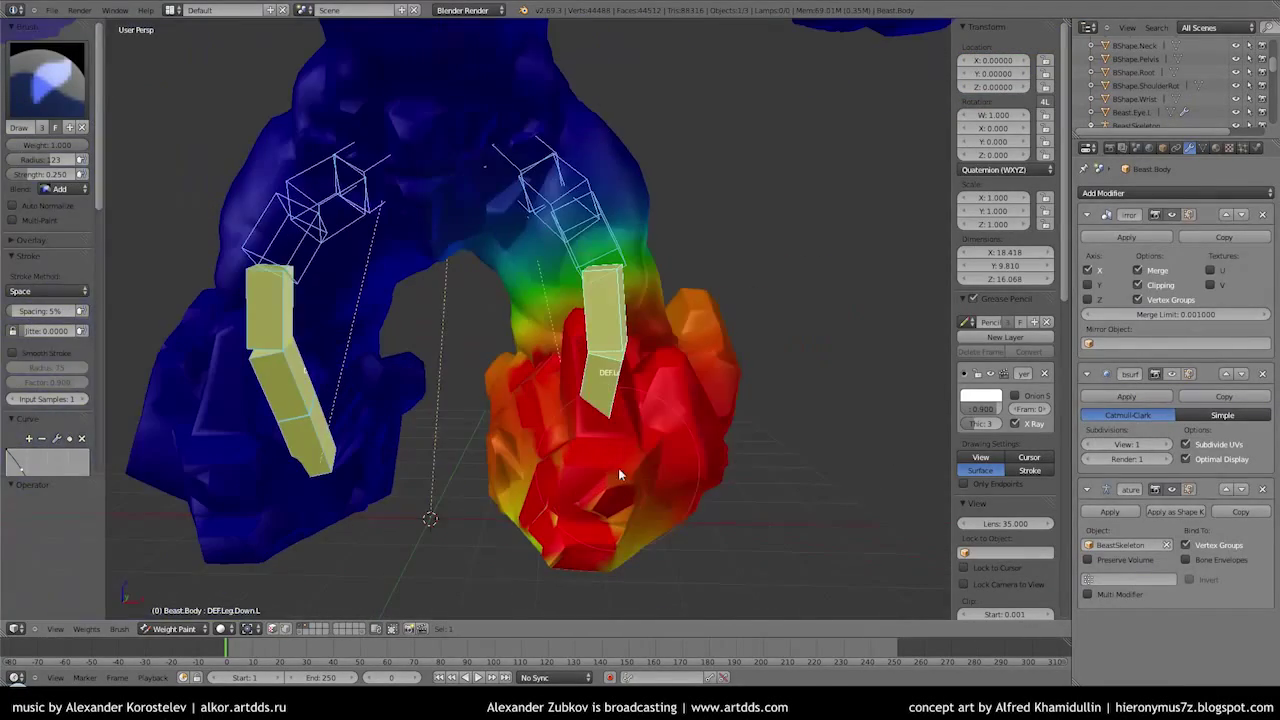
left_click(1202, 147)
key("Tab")
Box-select the left foot vertices of the body mesh
scroll(1053, 276, "down", 3)
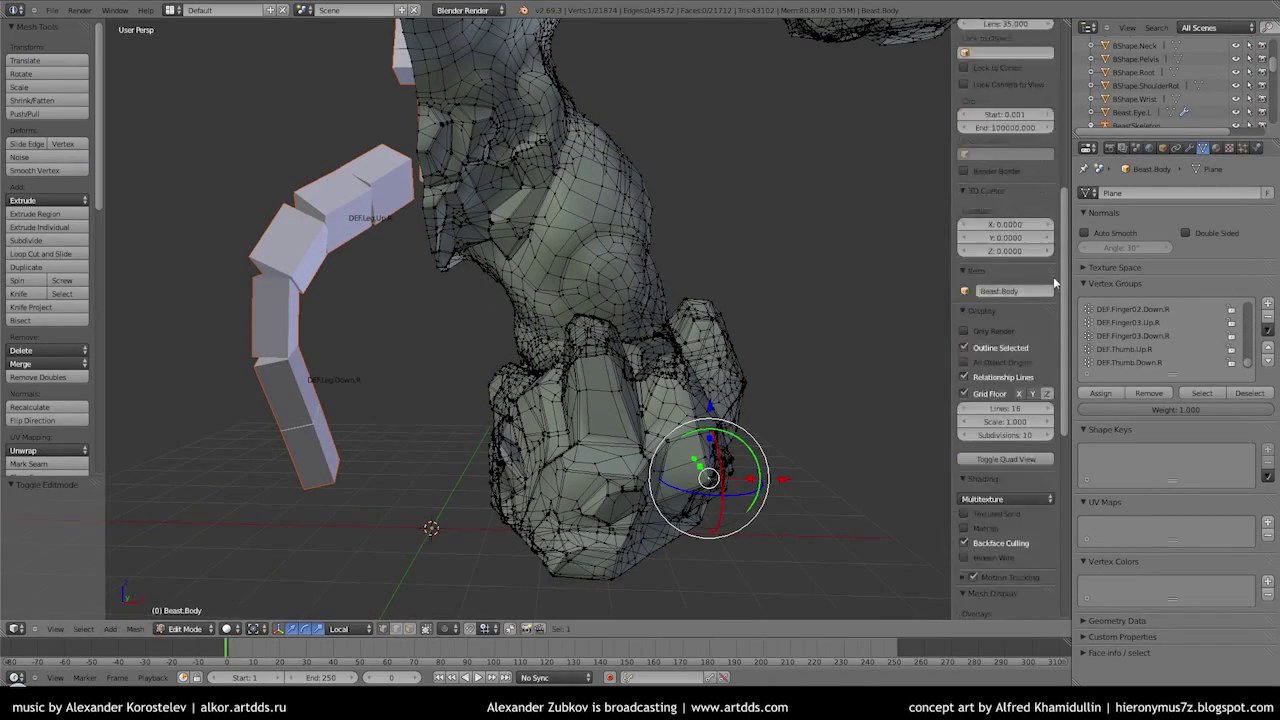
scroll(1000, 230, "down", 2)
middle_click_drag(700, 420, 600, 380)
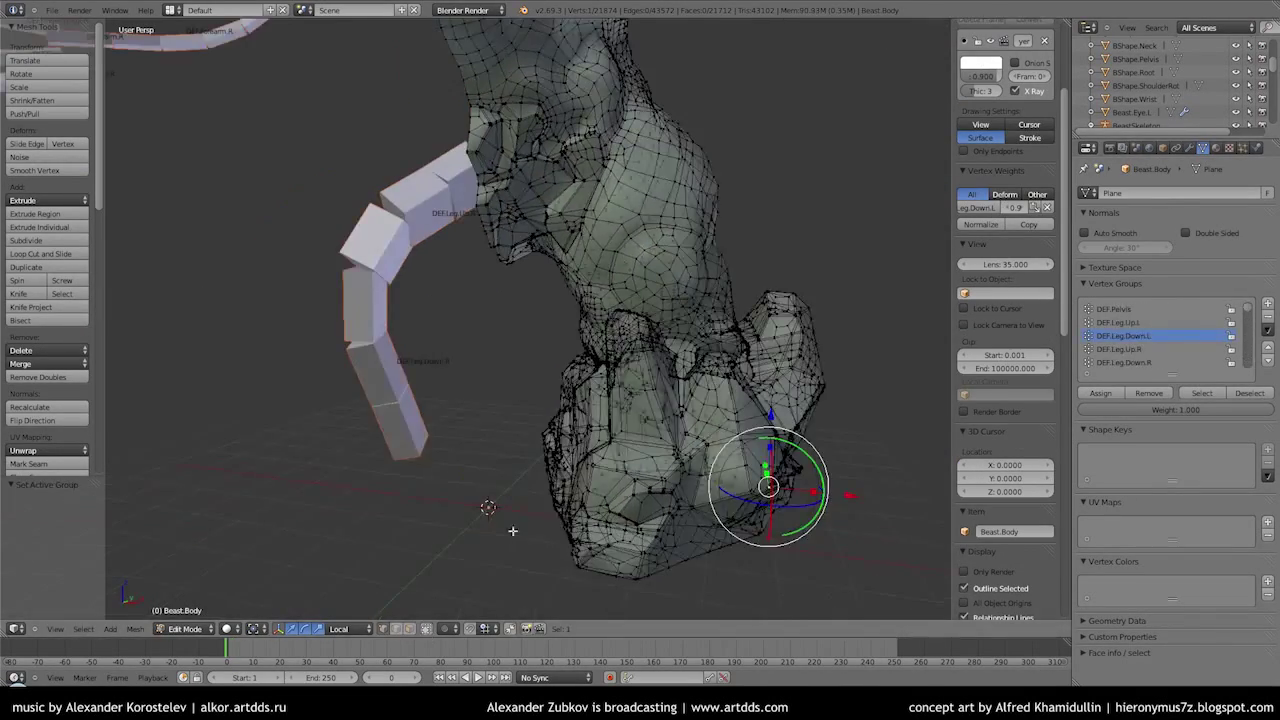
left_click_drag(426, 444, 877, 229, "ctrl")
Inspect the selected foot from several angles, then switch the body back to weight painting
scroll(1000, 200, "up", 1)
mouse_move(700, 300)
middle_mouse_down()
mouse_move(543, 449)
mouse_move(600, 380)
mouse_move(520, 340)
middle_mouse_up()
scroll(600, 380, "up", 2)
scroll(520, 340, "up", 2)
left_click_drag(470, 340, 509, 327, "ctrl")
mouse_move(509, 327)
middle_mouse_down()
mouse_move(600, 380)
mouse_move(709, 246)
middle_mouse_up()
scroll(600, 380, "down", 2)
key("ctrl+Tab")
key("ctrl+Tab")
Rotate the DEF.Leg.Down.L bone to test how the left foot deforms
key("r")
left_click(635, 210)
middle_click_drag(635, 210, 1058, 260)
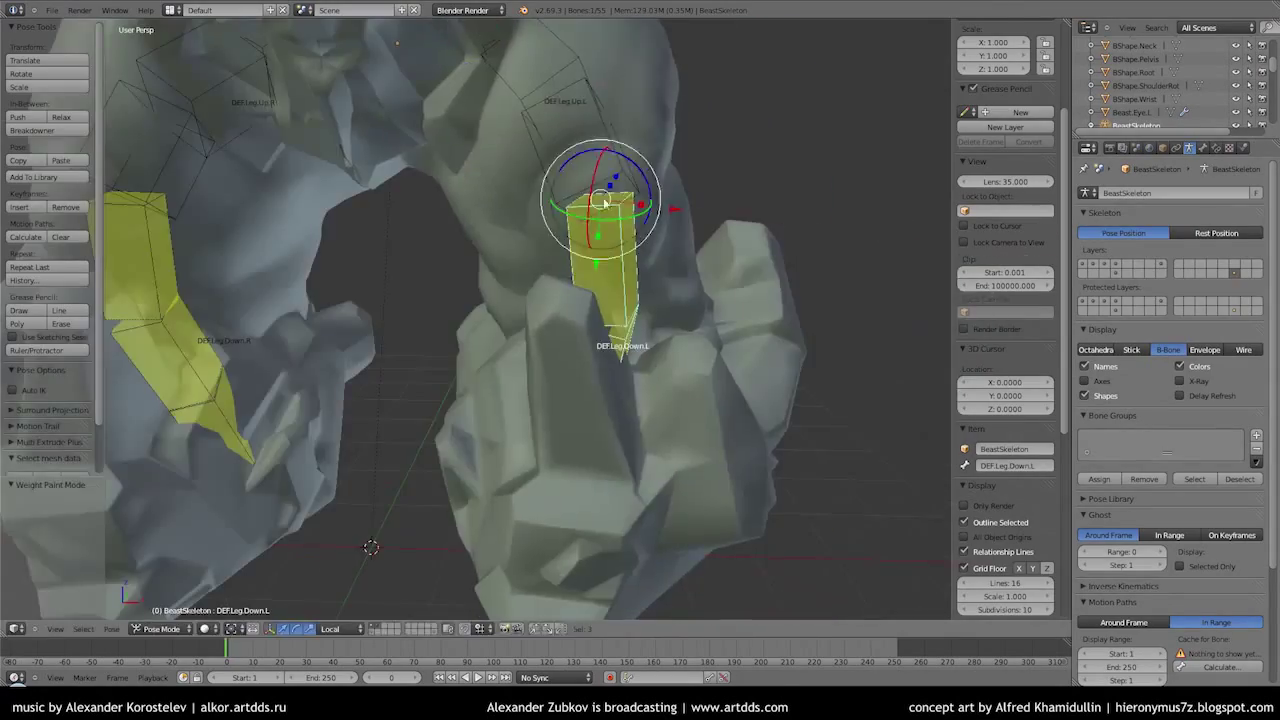
middle_click_drag(557, 558, 453, 553)
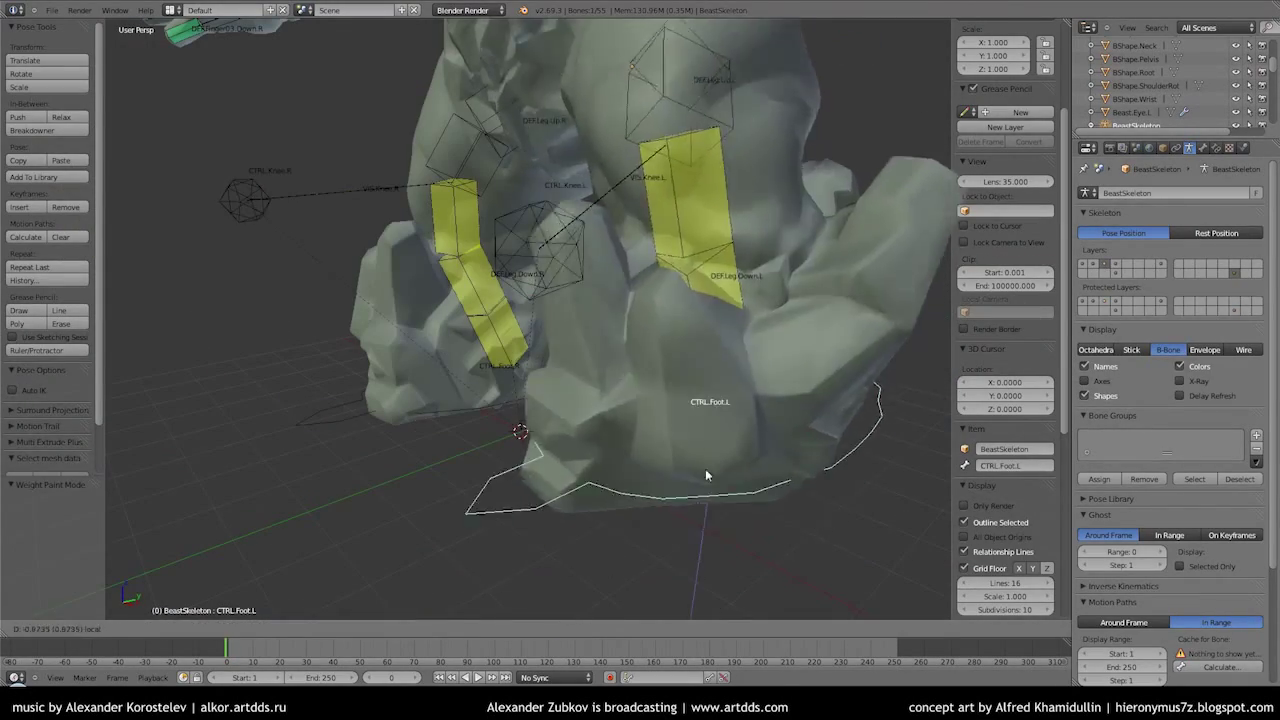
Move CTRL.Foot.L along its local Z axis and view both legs and the red foot
key("g")
key("z")
key("z")
left_click(440, 541)
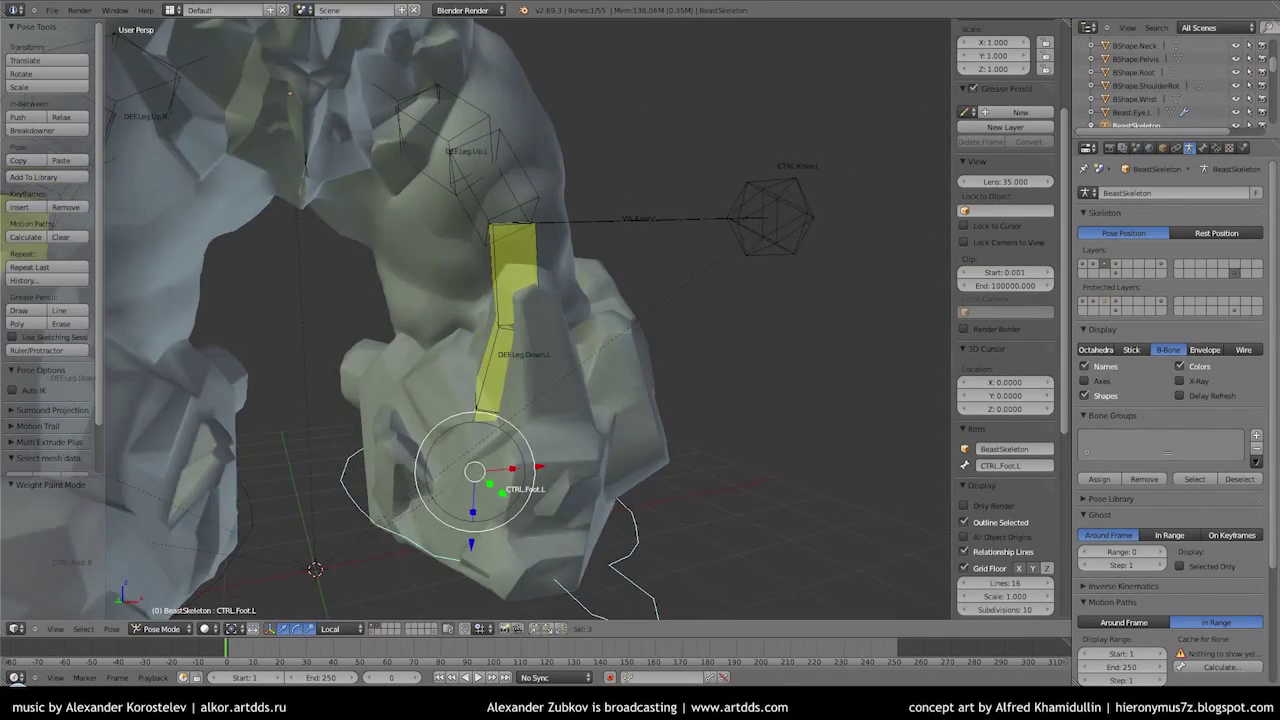
middle_click_drag(440, 541, 530, 458)
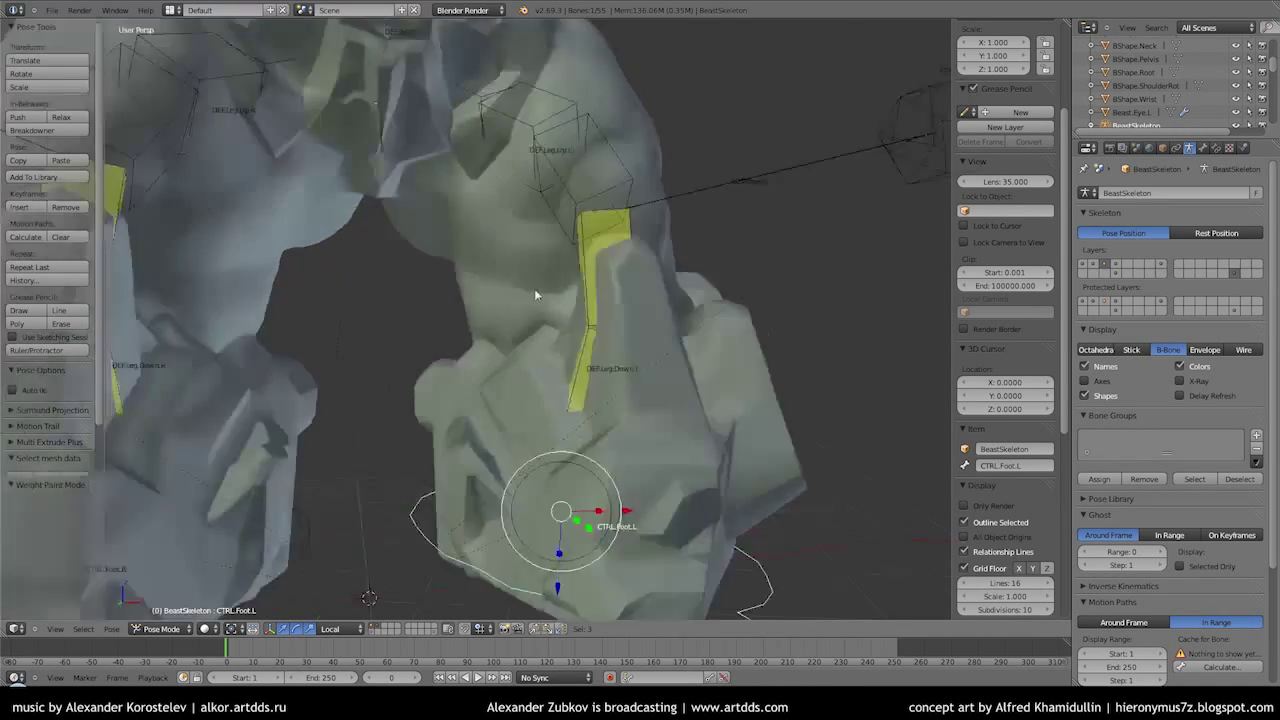
middle_click_drag(534, 288, 538, 492)
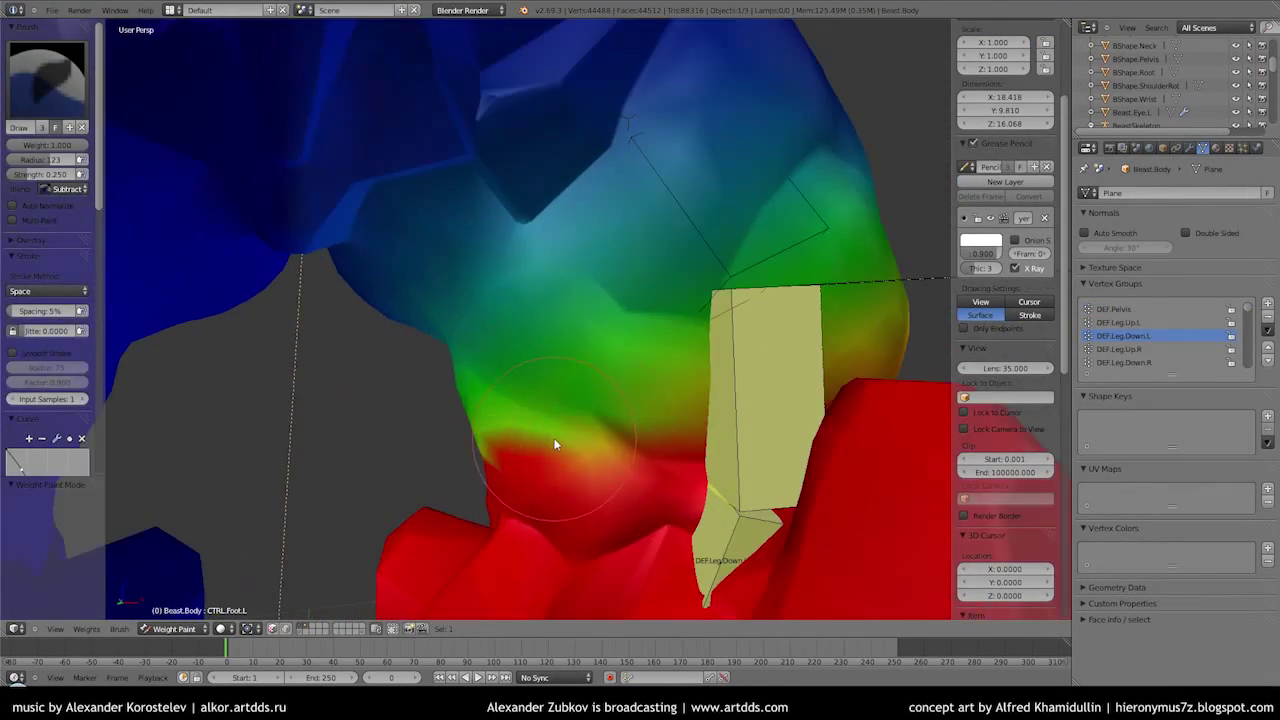
mouse_move(556, 444)
middle_mouse_down()
mouse_move(574, 309)
mouse_move(463, 260)
mouse_move(655, 131)
mouse_move(102, 194)
middle_mouse_up()
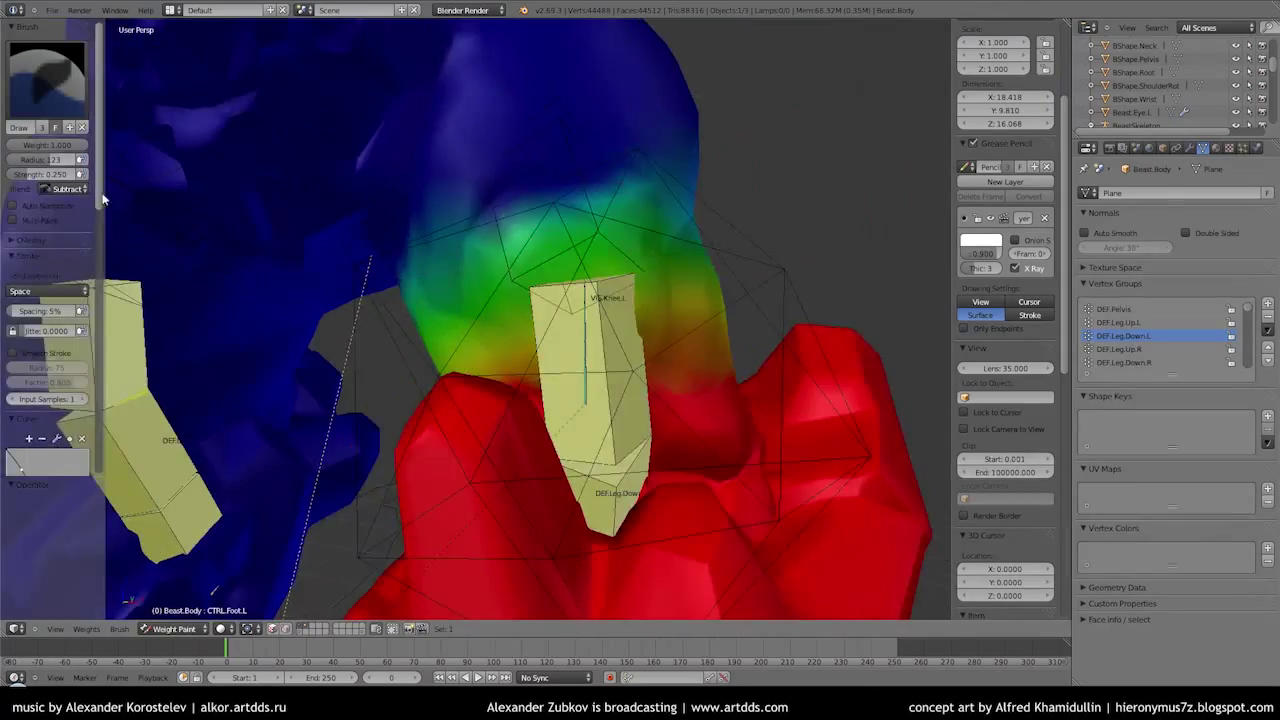
Paint full DEF.Leg.Down.L weight onto the left foot
scroll(50, 190, "down", 5)
mouse_move(594, 285)
middle_mouse_down()
mouse_move(390, 306)
mouse_move(68, 270)
middle_mouse_up()
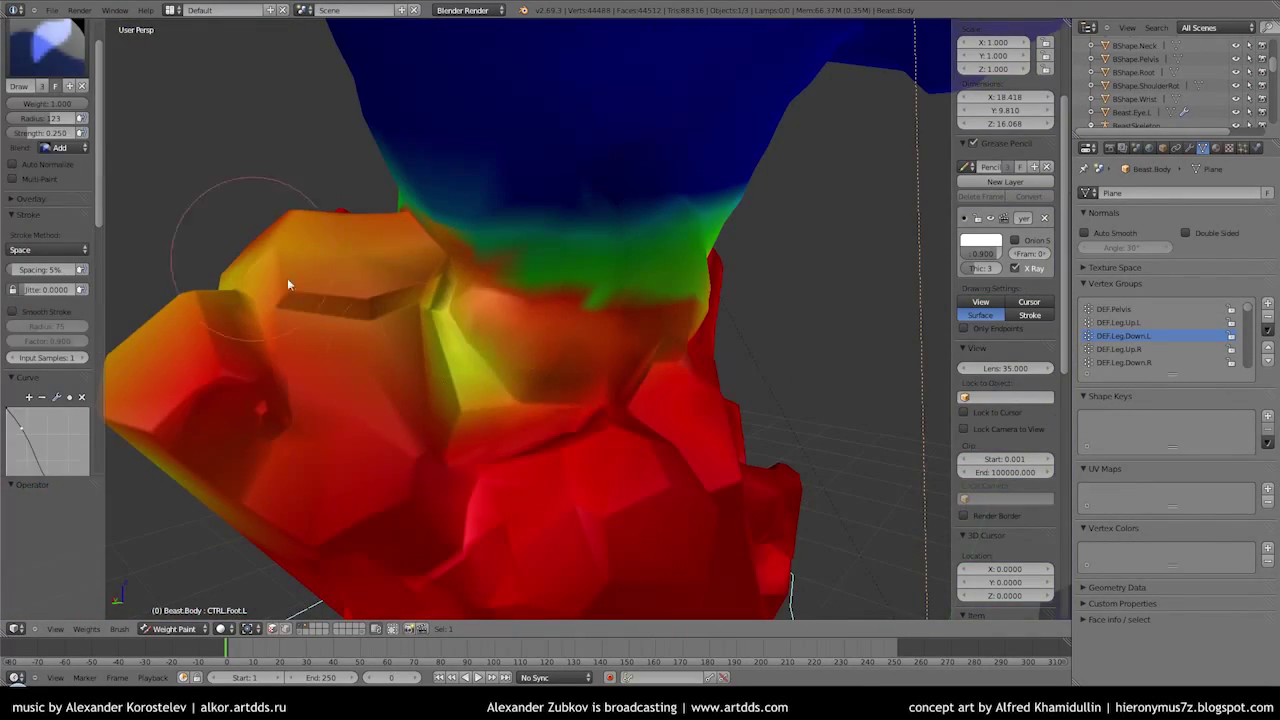
left_click_drag(287, 284, 216, 490)
middle_click_drag(256, 283, 580, 408)
left_click_drag(580, 408, 600, 371)
mouse_move(600, 371)
middle_mouse_down()
mouse_move(491, 363)
mouse_move(856, 367)
mouse_move(603, 506)
middle_mouse_up()
Briefly check the red foot up close in Edit Mode, then resume weight painting
key("Tab")
key("Tab")
scroll(474, 363, "up", 3)
mouse_move(474, 363)
middle_mouse_down()
mouse_move(700, 286)
mouse_move(697, 384)
mouse_move(502, 392)
mouse_move(662, 276)
middle_mouse_up()
key("Tab")
key("Tab")
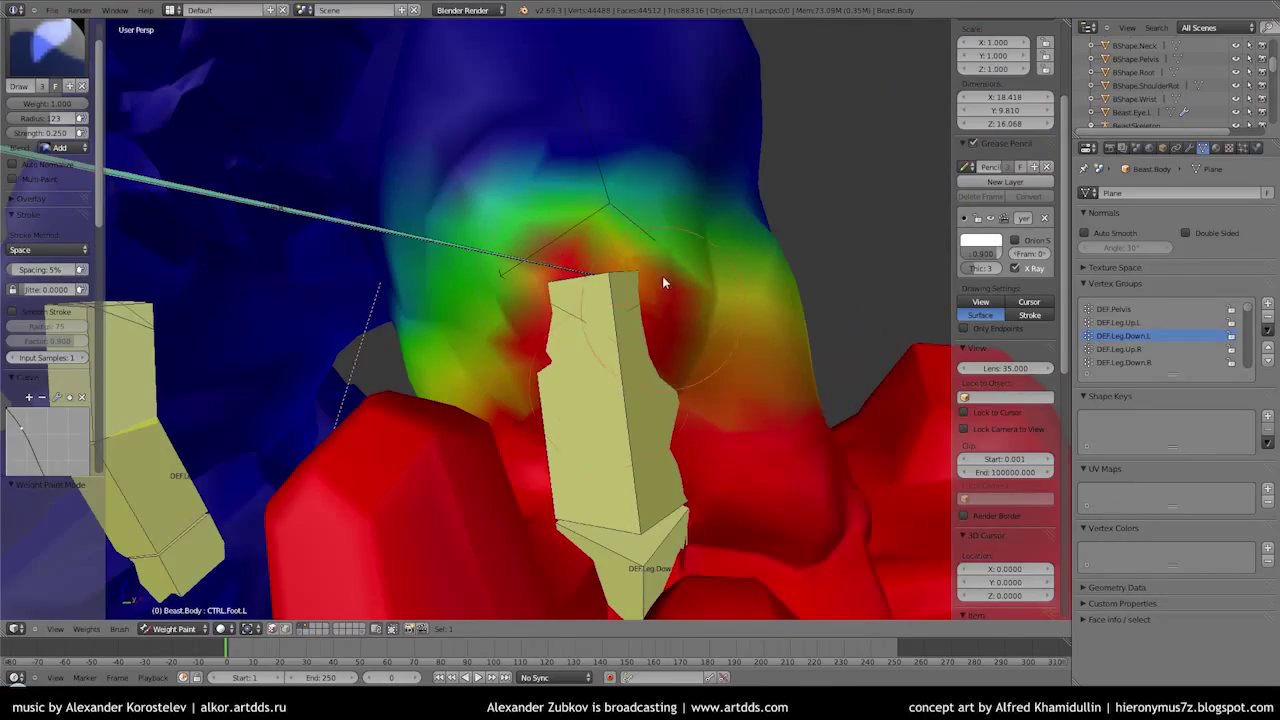
Zoom and orbit around the knee and foot to review the painted weights
scroll(512, 409, "down", 3)
mouse_move(586, 357)
middle_mouse_down()
mouse_move(593, 307)
mouse_move(503, 263)
middle_mouse_up()
scroll(600, 287, "down", 2)
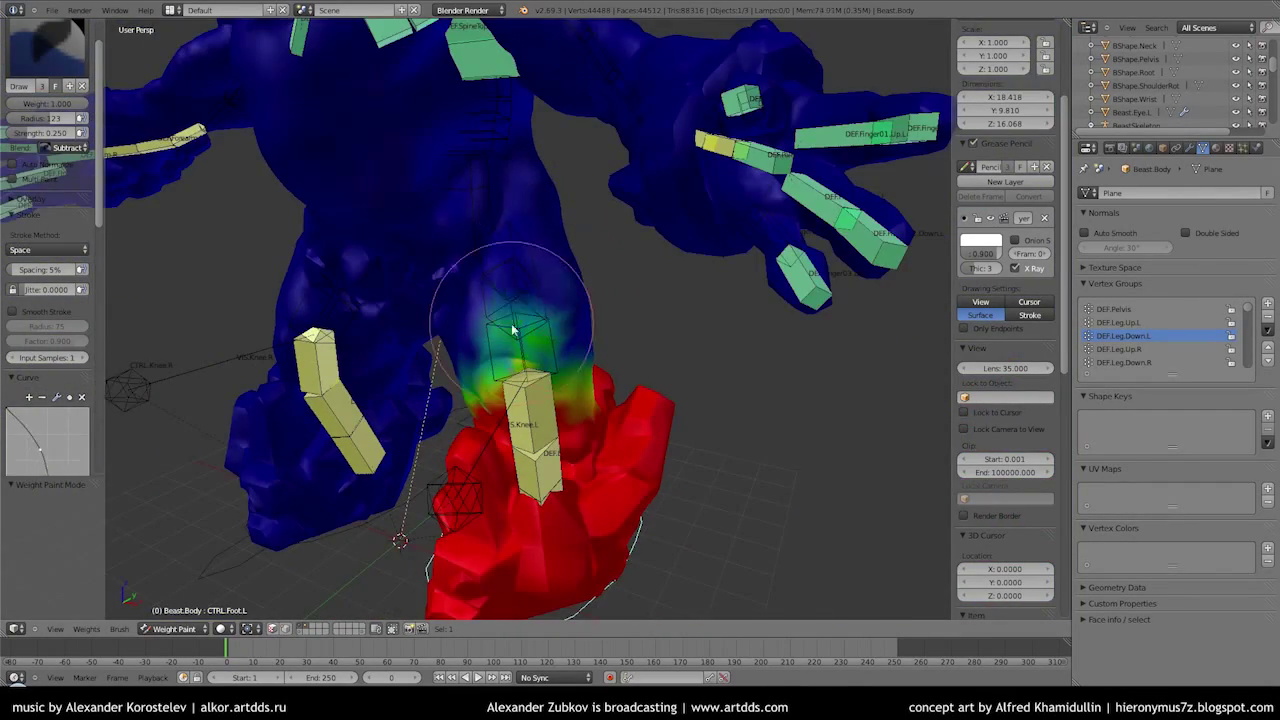
scroll(509, 329, "up", 3)
scroll(509, 329, "down", 2)
scroll(85, 400, "down", 5)
mouse_move(509, 343)
middle_mouse_down()
mouse_move(560, 330)
mouse_move(439, 378)
mouse_move(769, 337)
mouse_move(555, 368)
mouse_move(643, 337)
middle_mouse_up()
scroll(85, 400, "down", 3)
scroll(422, 356, "up", 2)
scroll(500, 329, "up", 3)
scroll(439, 378, "down", 4)
scroll(643, 337, "up", 3)
scroll(110, 250, "up", 4)
middle_click_drag(110, 250, 60, 290)
scroll(12, 328, "up", 3)
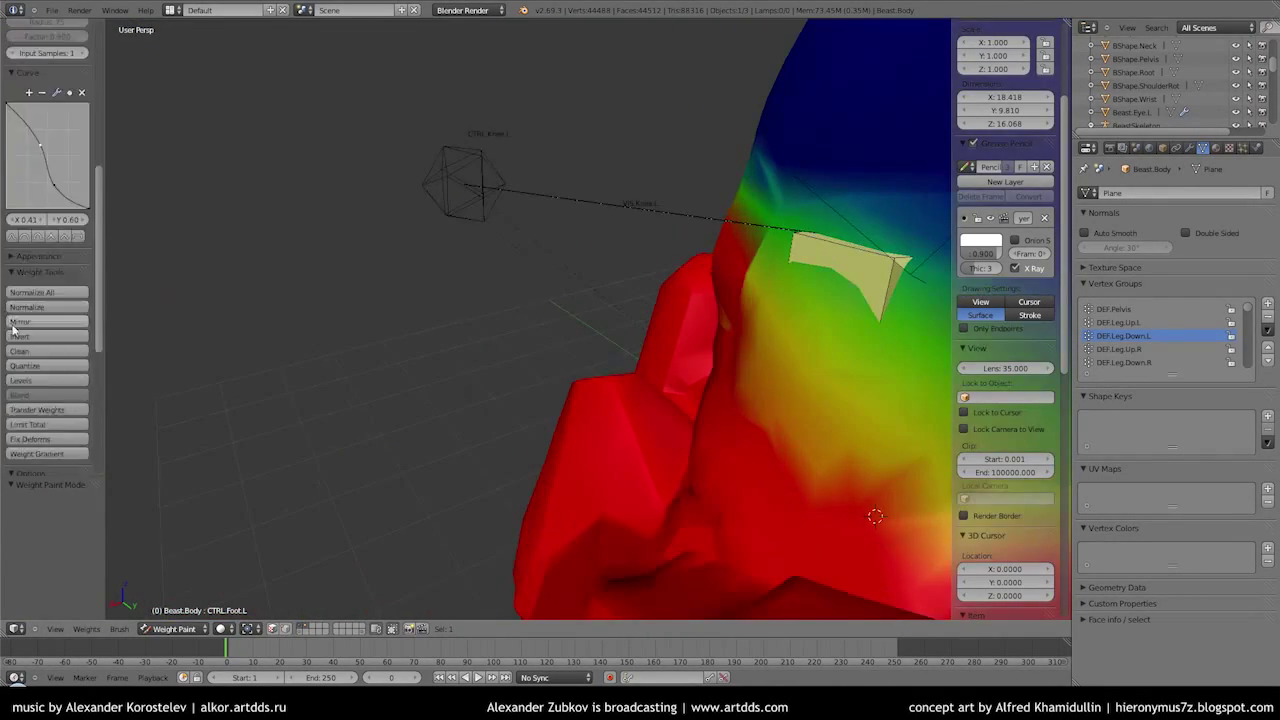
scroll(725, 494, "down", 3)
mouse_move(725, 494)
middle_mouse_down()
mouse_move(514, 428)
mouse_move(557, 441)
mouse_move(523, 449)
mouse_move(606, 434)
mouse_move(703, 503)
middle_mouse_up()
Toggle to Pose Mode to test the leg deformation, then return to weight painting
key("ctrl+Tab")
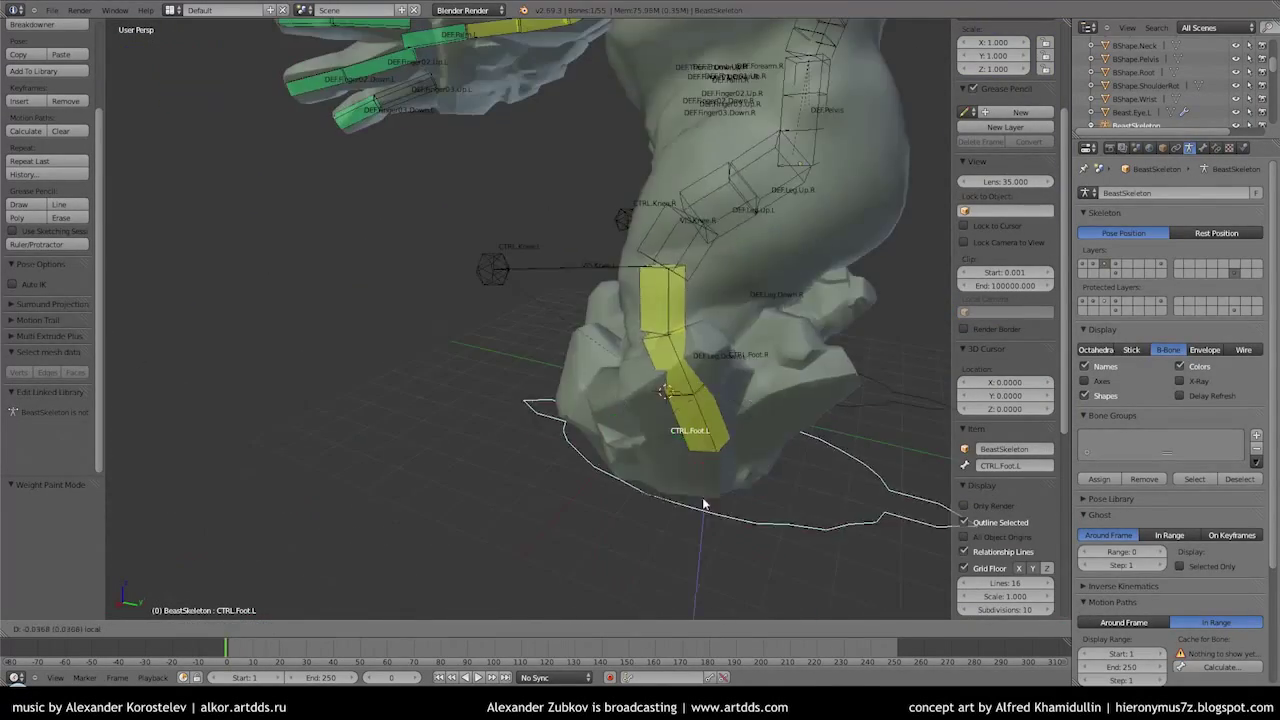
scroll(605, 455, "up", 4)
scroll(549, 485, "down", 2)
key("ctrl+Tab")
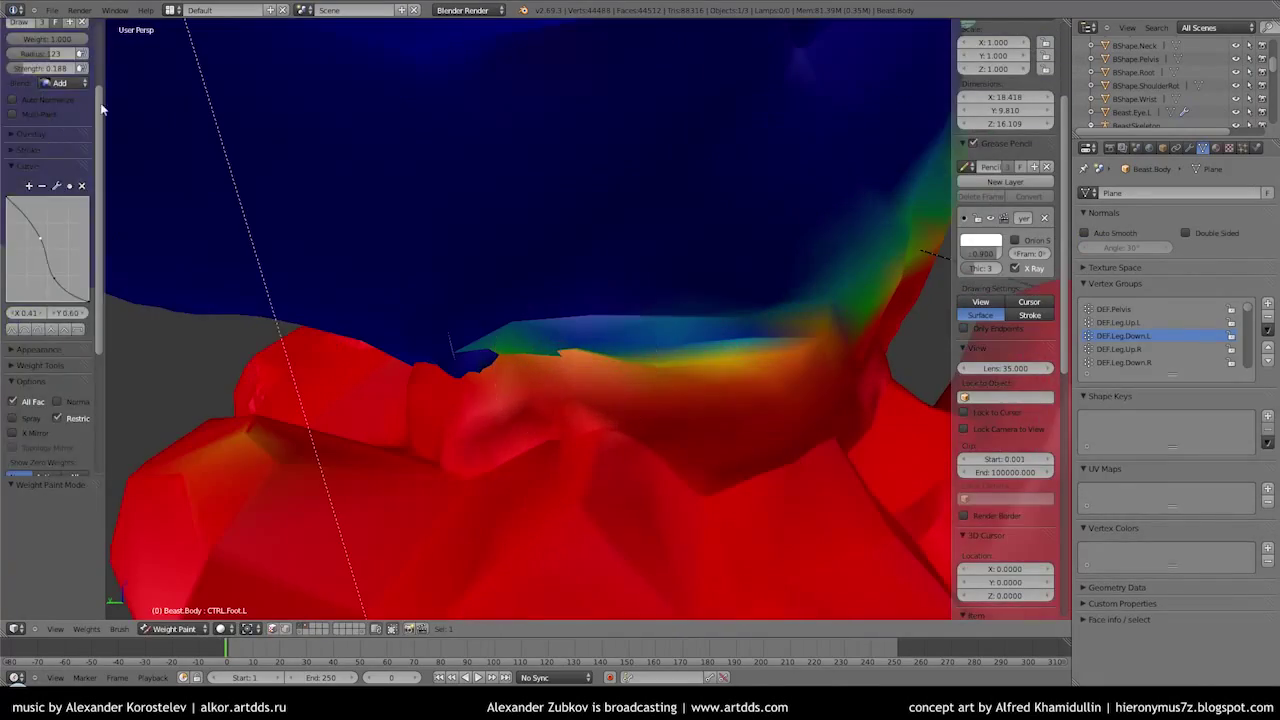
Set the brush radius to 200 and switch the brush to Subtract
scroll(630, 370, "down", 1)
key("f")
left_click(28, 344)
scroll(400, 320, "up", 2)
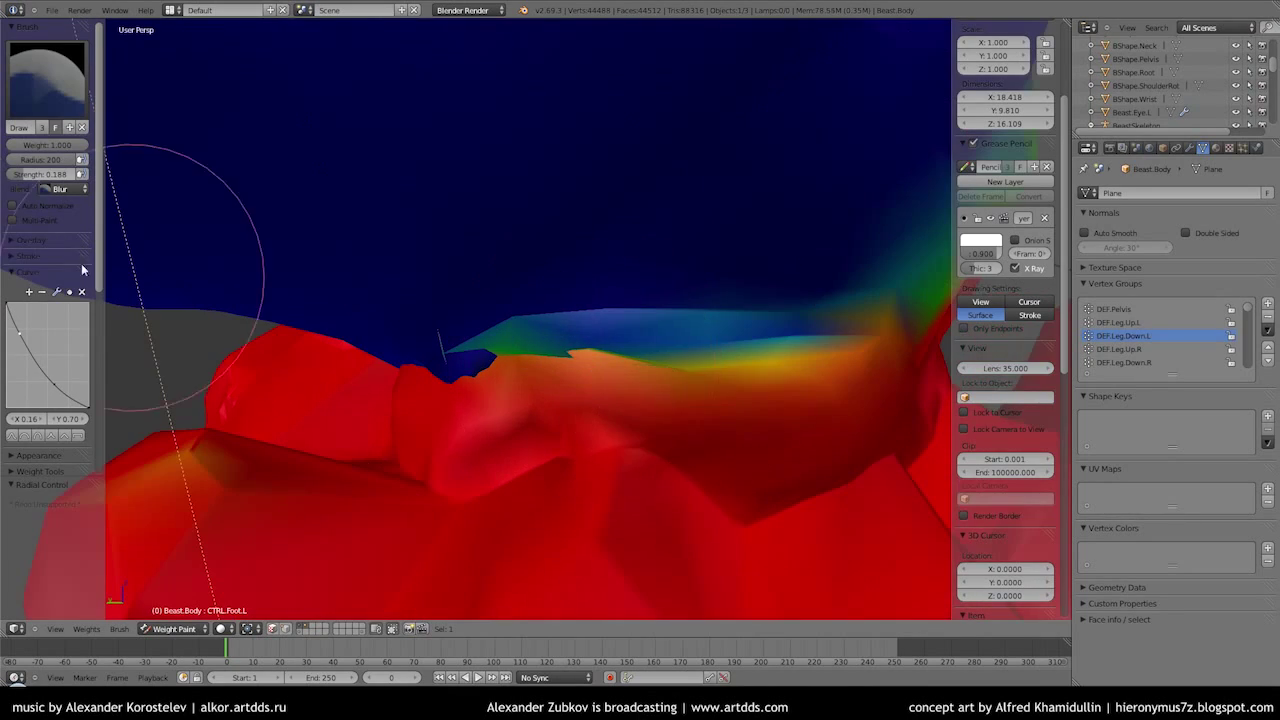
mouse_move(571, 356)
middle_mouse_down()
mouse_move(642, 390)
mouse_move(646, 306)
middle_mouse_up()
key("2")
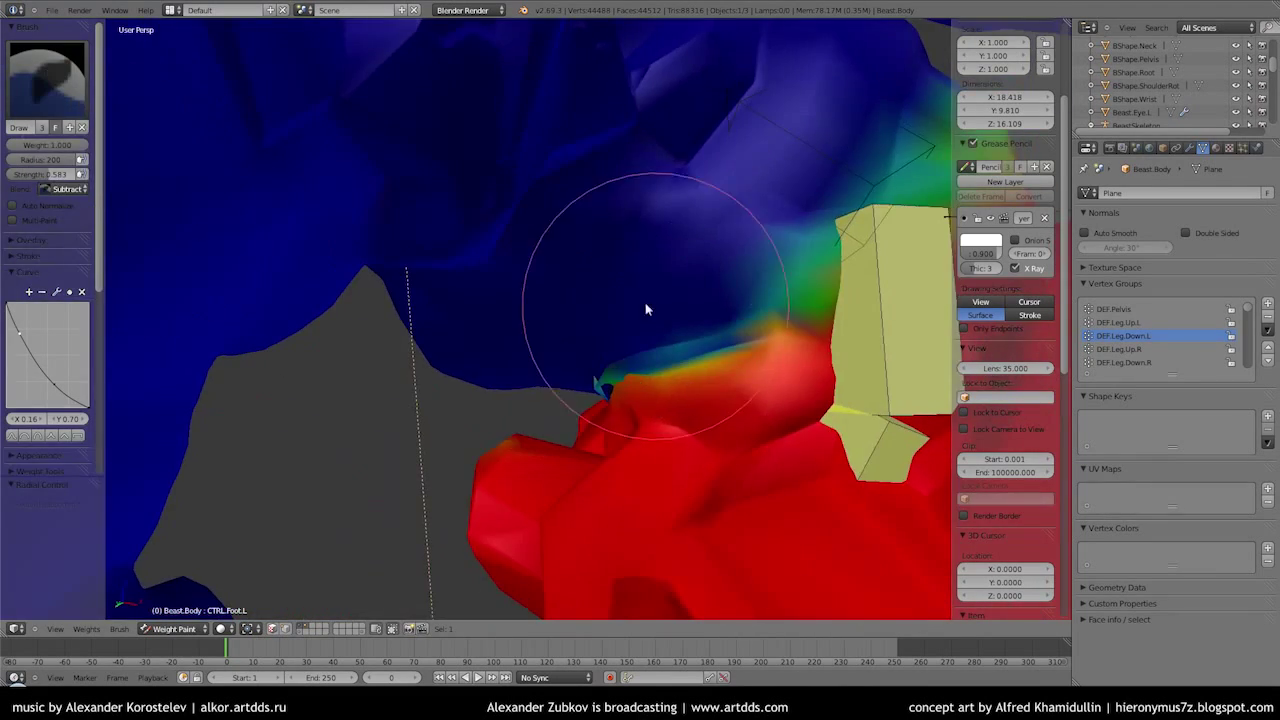
scroll(630, 436, "down", 3)
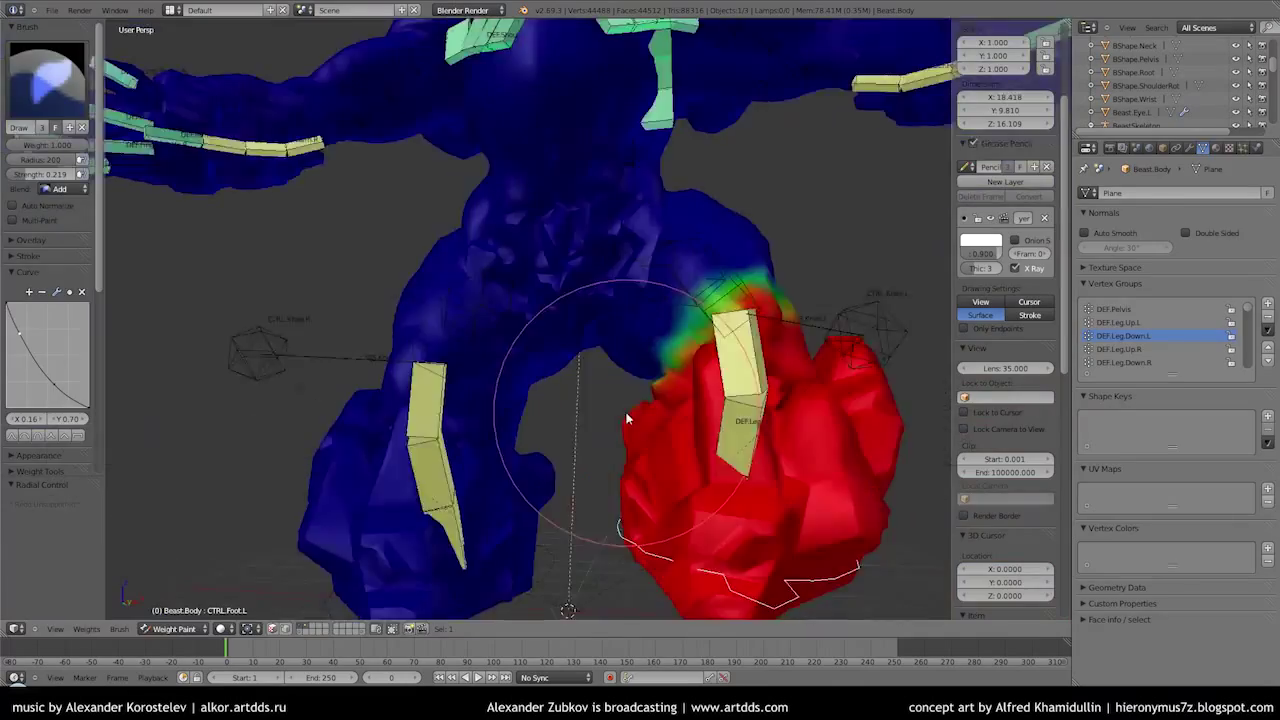
Recheck the legs in Pose Mode and return to weight painting DEF.Leg.Down.L
key("ctrl+Tab")
scroll(487, 490, "down", 1)
scroll(487, 490, "up", 2)
mouse_move(634, 453)
middle_mouse_down()
mouse_move(880, 288)
mouse_move(357, 430)
middle_mouse_up()
key("ctrl+Tab")
Make the thigh bone's weight group active and toggle Pose Mode to test it
scroll(813, 313, "up", 3)
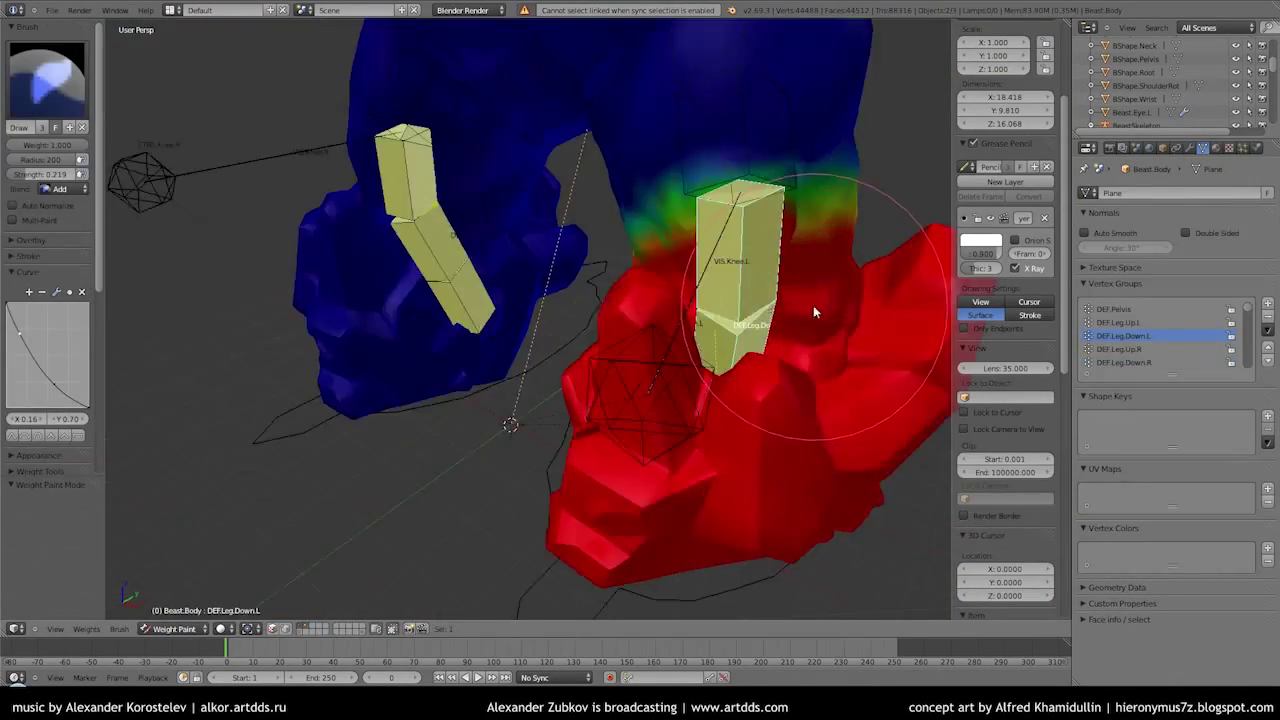
middle_click_drag(813, 313, 627, 267)
right_click(590, 300)
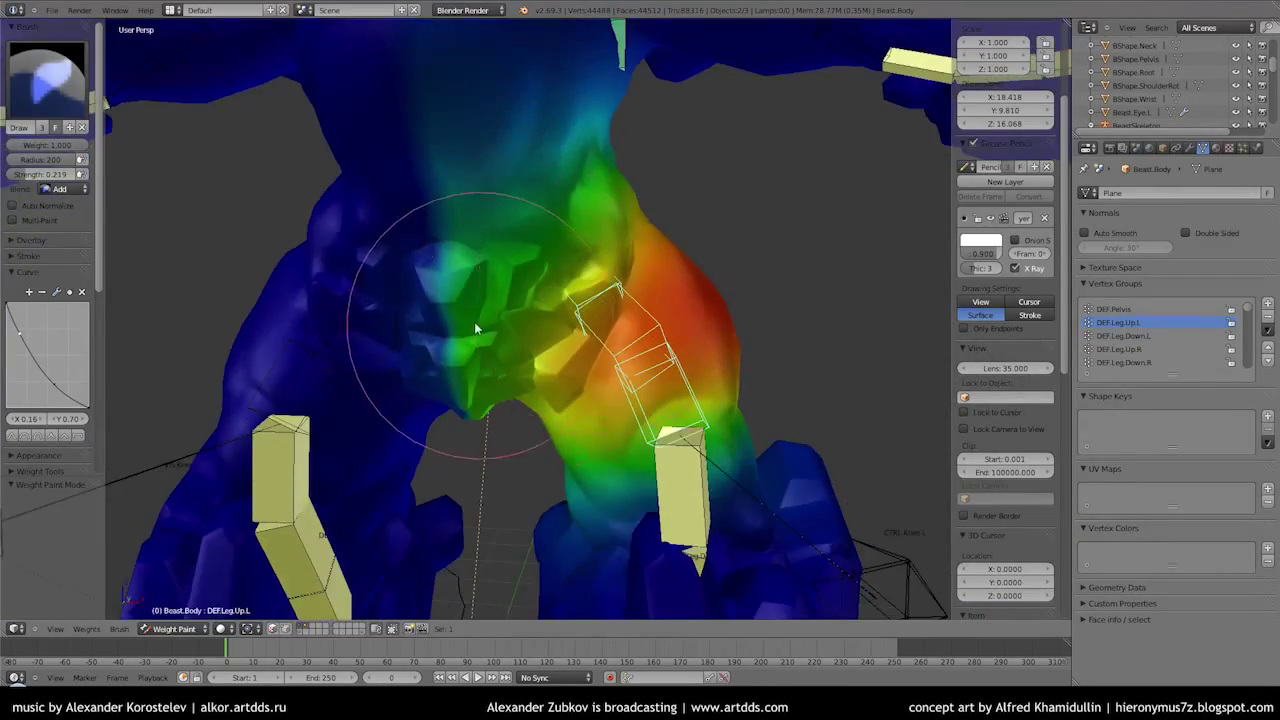
key("ctrl+Tab")
key("ctrl+Tab")
key("ctrl+Tab")
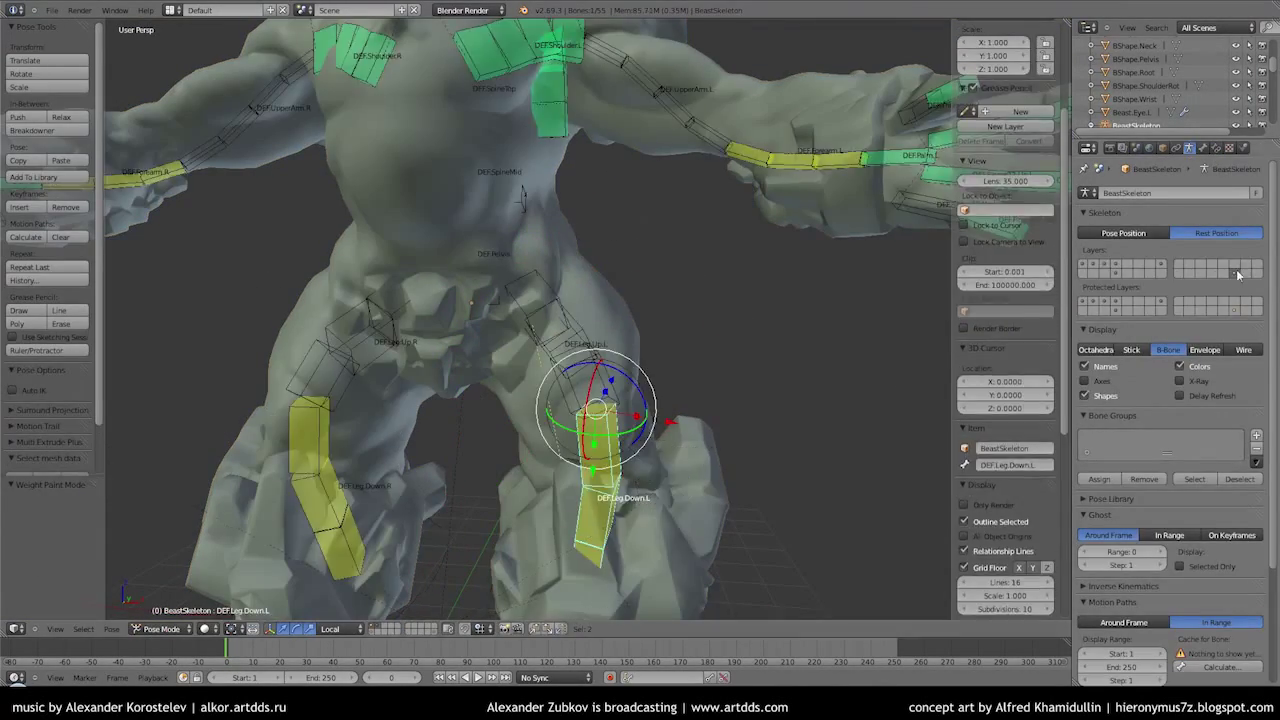
key("ctrl+Tab")
In Edit Mode, isolate the upper leg vertices from the front view, then return to weight painting
key("Tab")
key("KP_1")
scroll(581, 543, "up", 3)
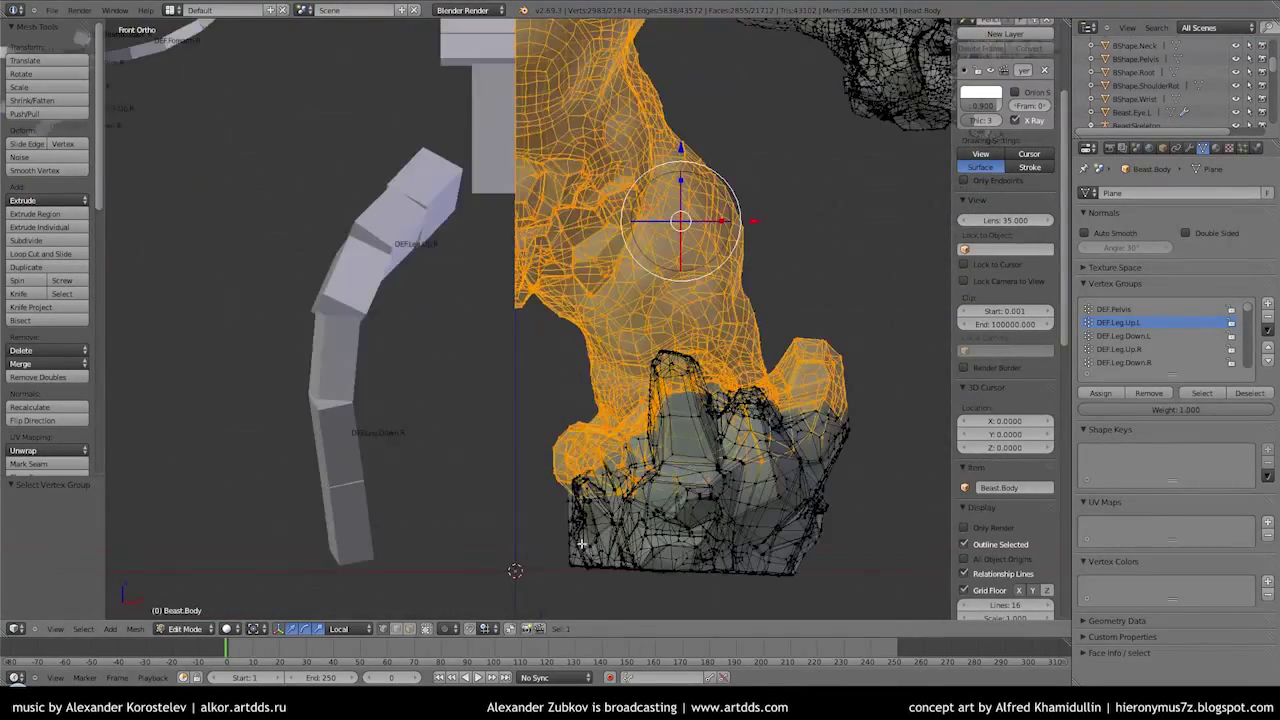
middle_click_drag(648, 372, 410, 396)
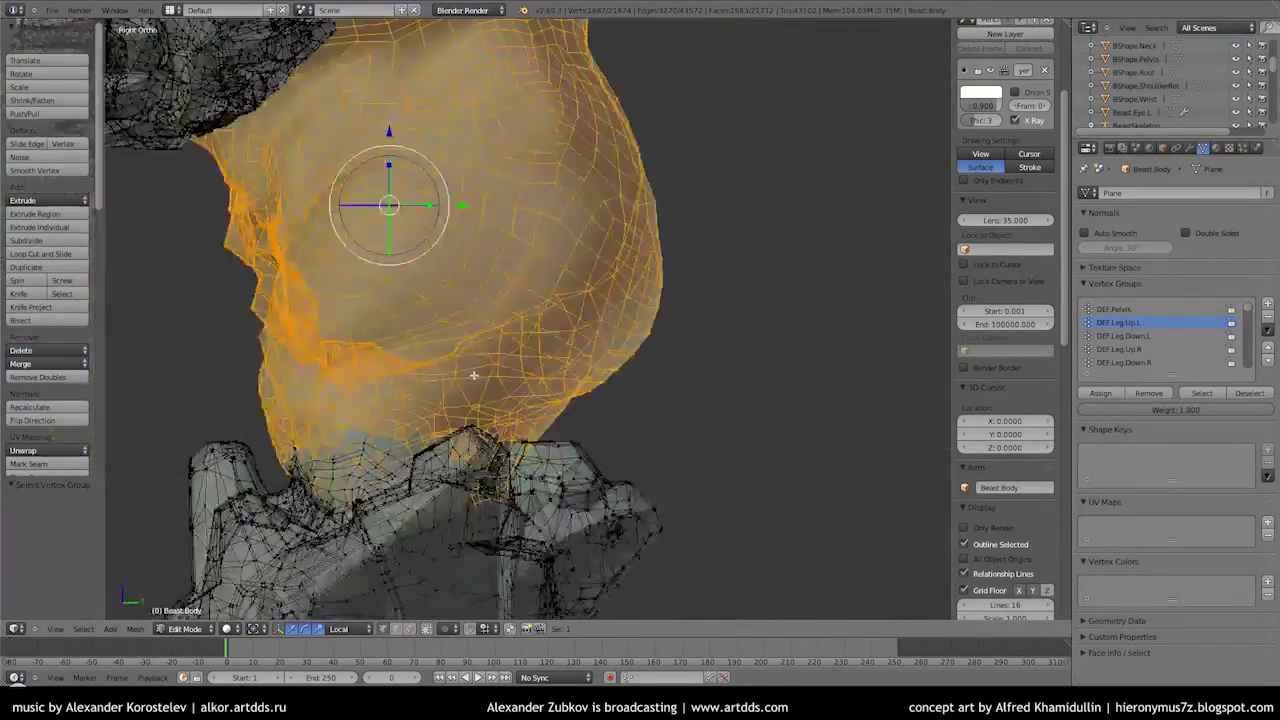
key("ctrl+i")
key("h")
key("Tab")
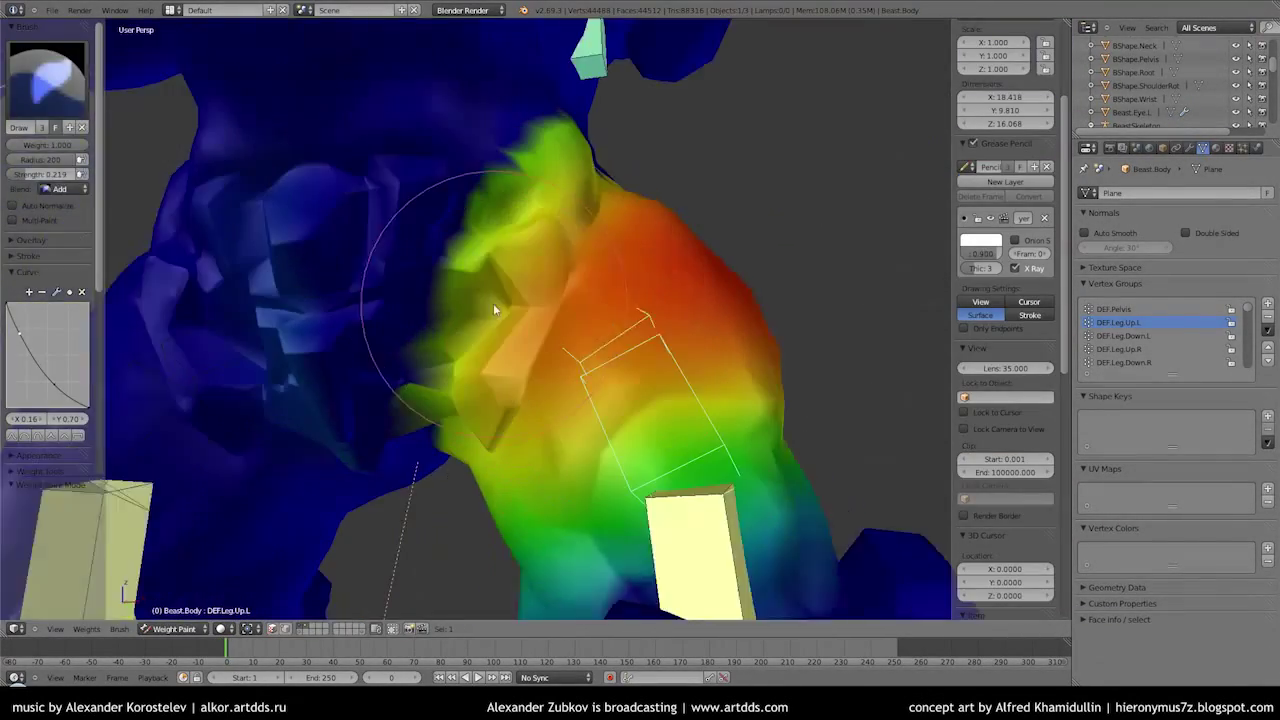
Set the brush blend to Add and paint more DEF.Leg.Up.L weight over the left hip
mouse_move(577, 115)
middle_mouse_down()
mouse_move(696, 204)
mouse_move(370, 632)
middle_mouse_up()
middle_click_drag(530, 345, 97, 225)
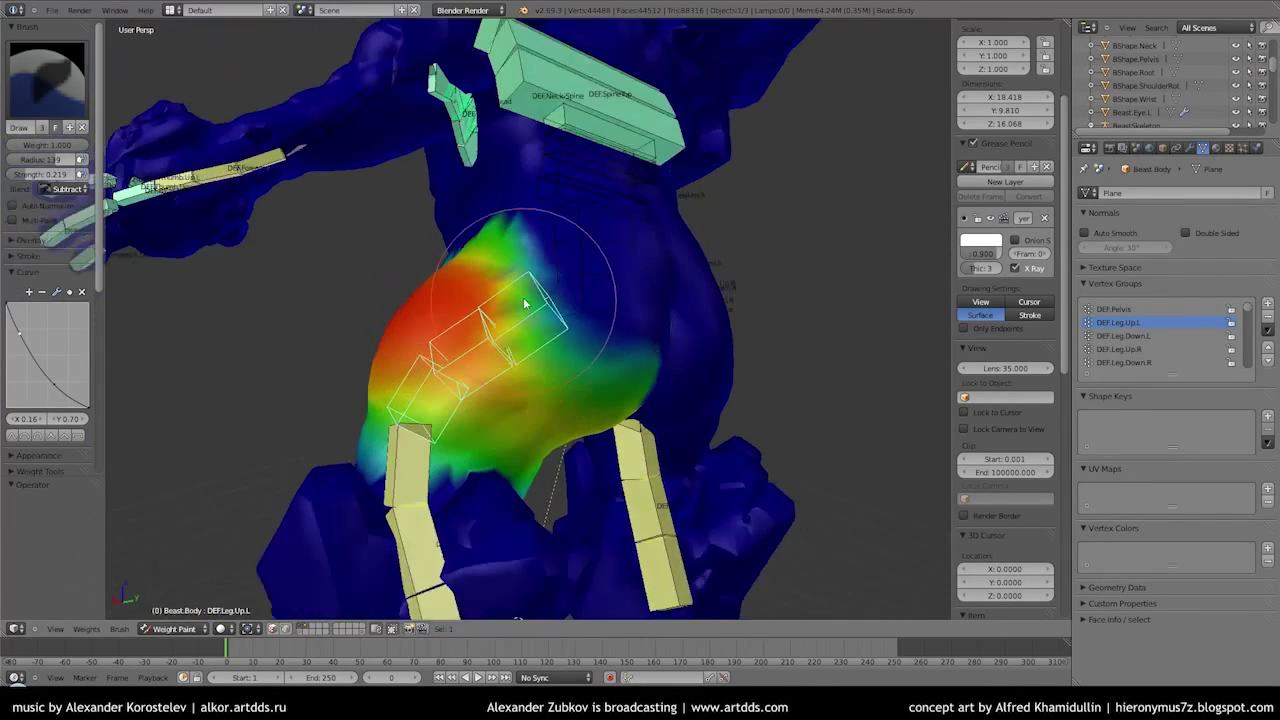
middle_click_drag(13, 280, 288, 314)
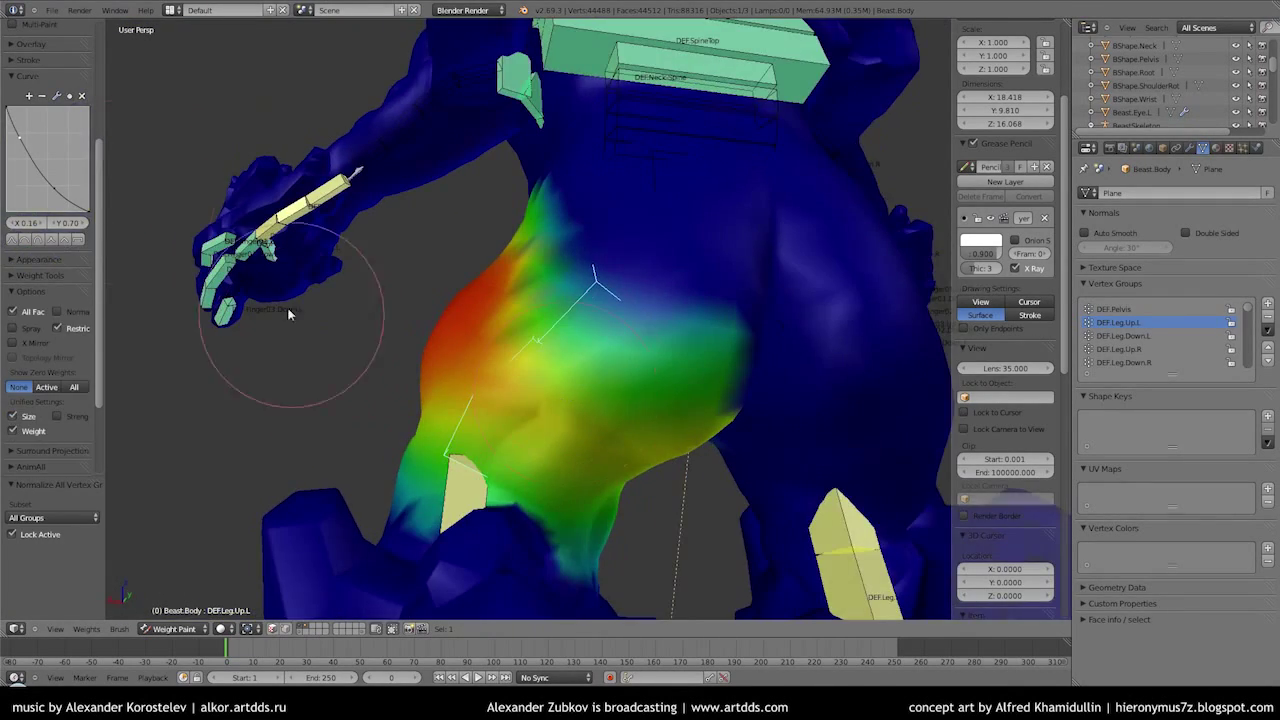
left_click(59, 161)
scroll(500, 350, "up", 2)
left_click_drag(480, 340, 701, 318)
scroll(99, 215, "down", 4)
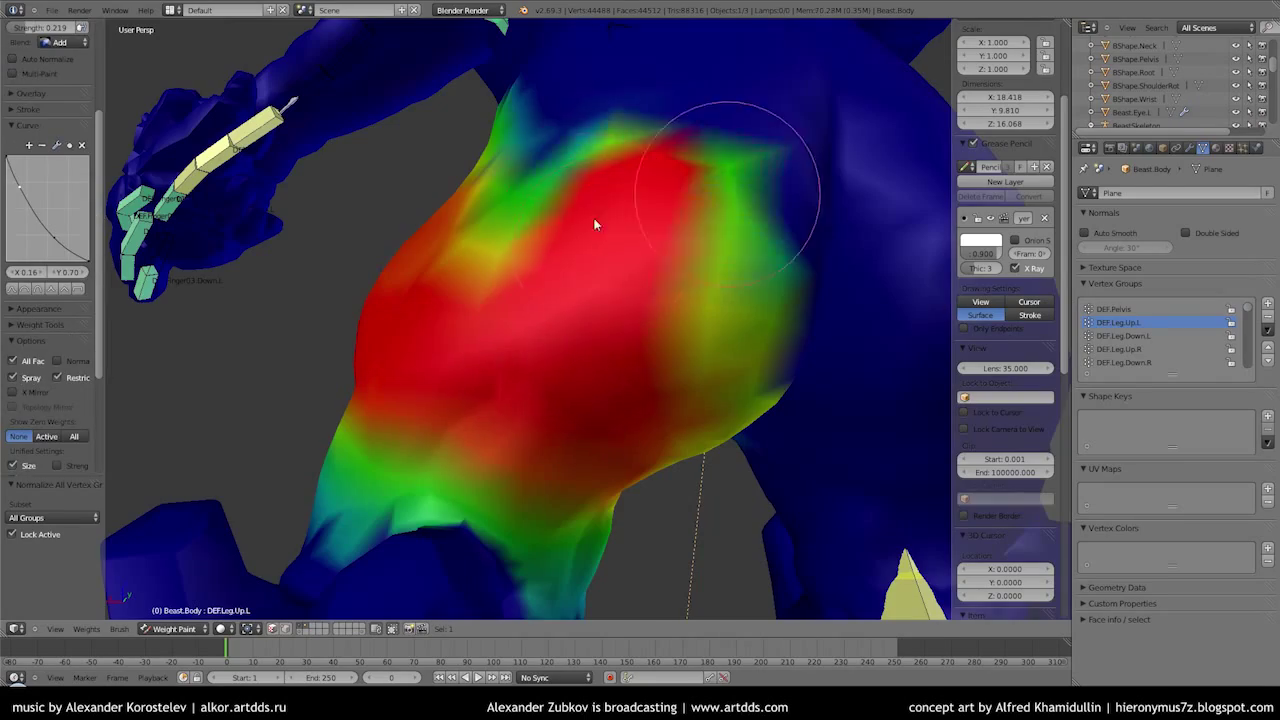
left_click_drag(594, 220, 766, 189)
mouse_move(766, 189)
middle_mouse_down()
mouse_move(643, 451)
mouse_move(548, 340)
mouse_move(423, 294)
mouse_move(531, 160)
mouse_move(448, 304)
mouse_move(463, 406)
mouse_move(406, 292)
mouse_move(306, 349)
mouse_move(45, 128)
middle_mouse_up()
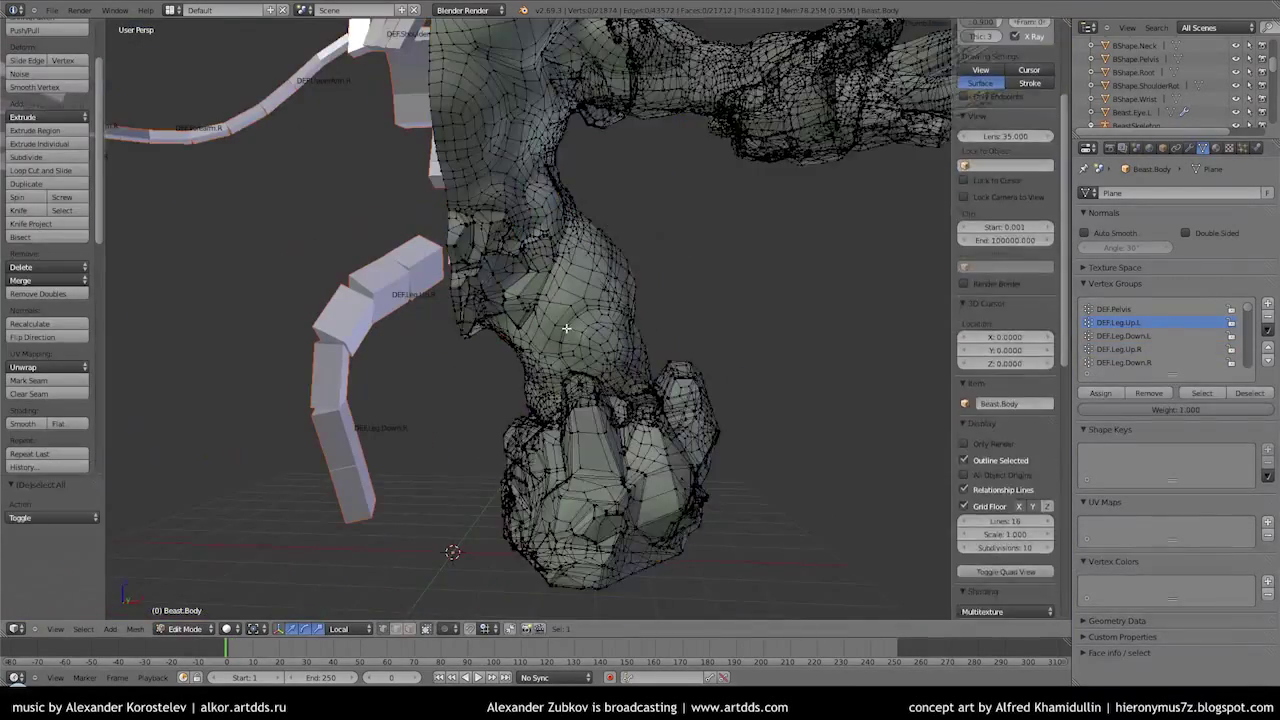
Select the whole body mesh with L and Ctrl+L, and collapse the Grease Pencil panel
key("l")
key("ctrl+l")
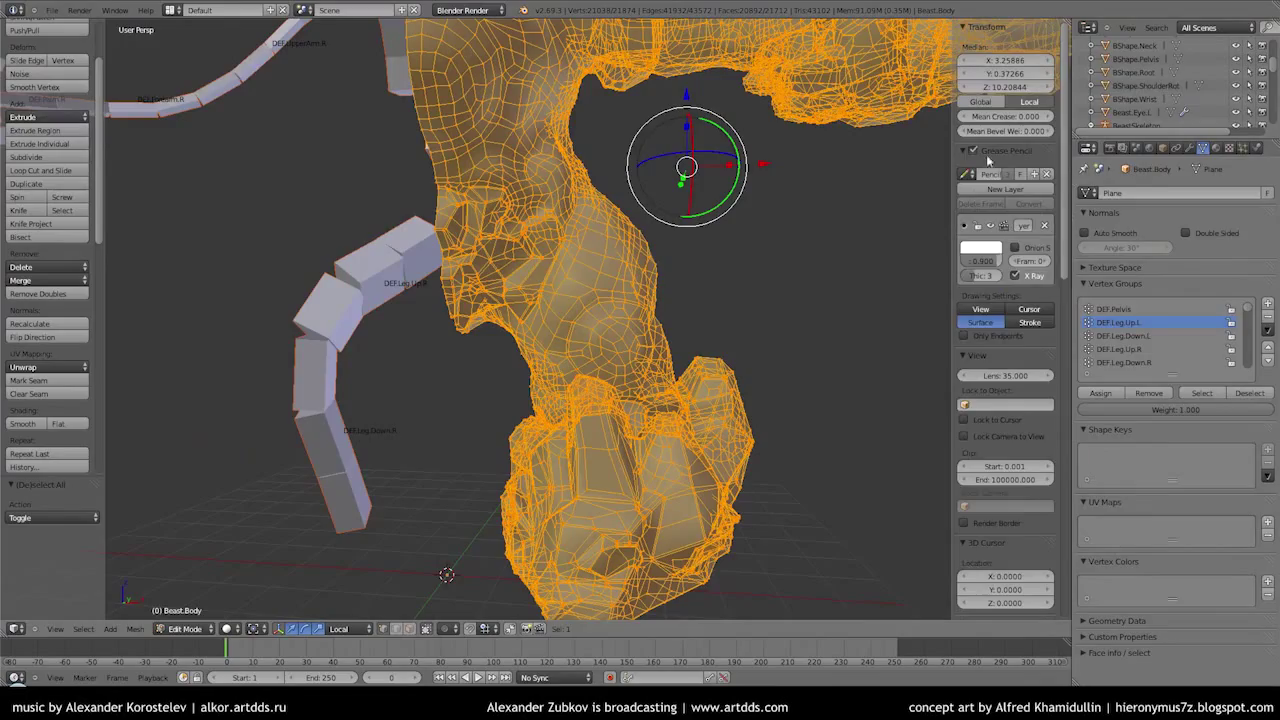
left_click(986, 151)
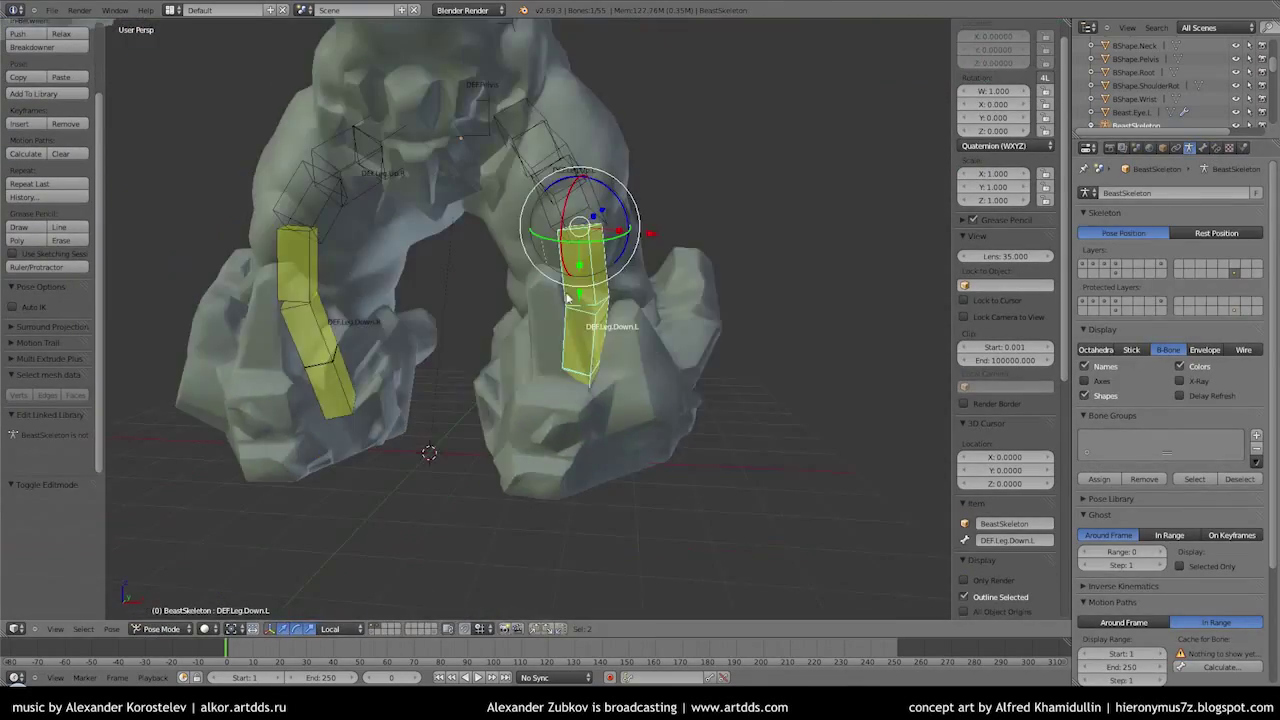
Select CTRL.Foot.L and move it along its local Z and Y axes to test the leg
right_click(566, 488)
middle_click_drag(566, 488, 619, 424)
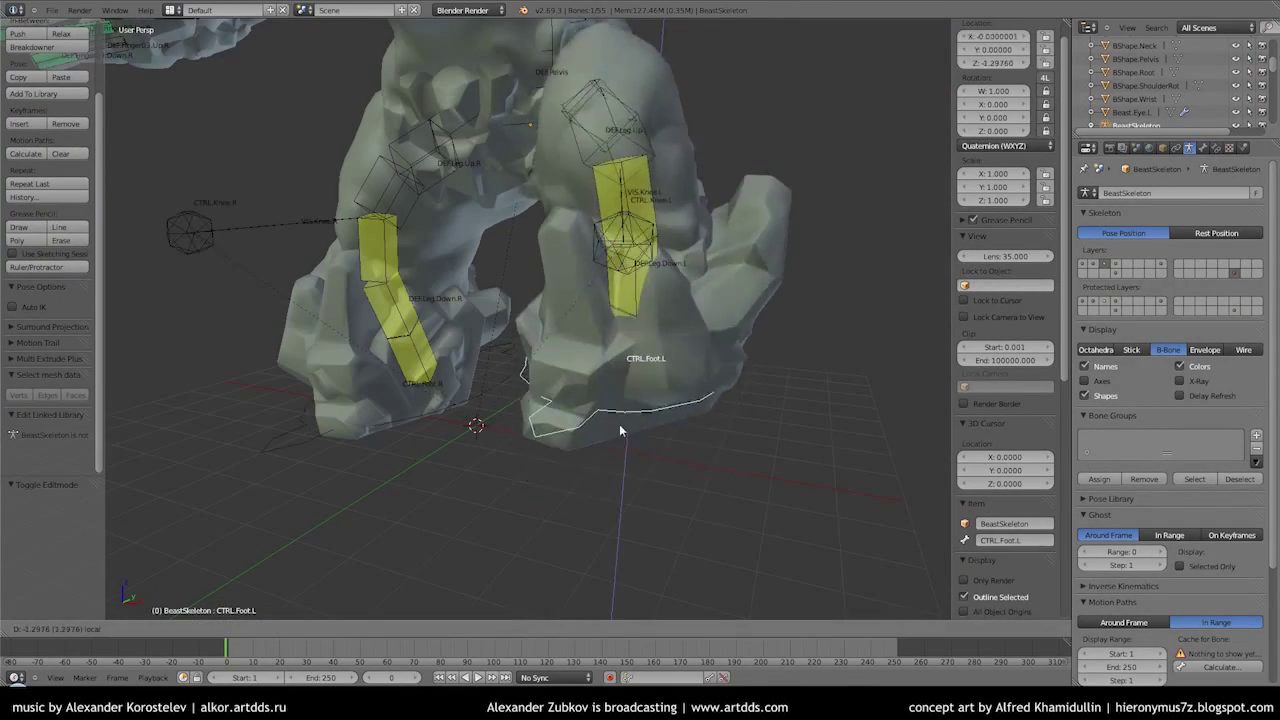
scroll(619, 424, "down", 3)
key("g")
key("z")
key("z")
middle_click_drag(585, 550, 518, 570)
key("y")
key("y")
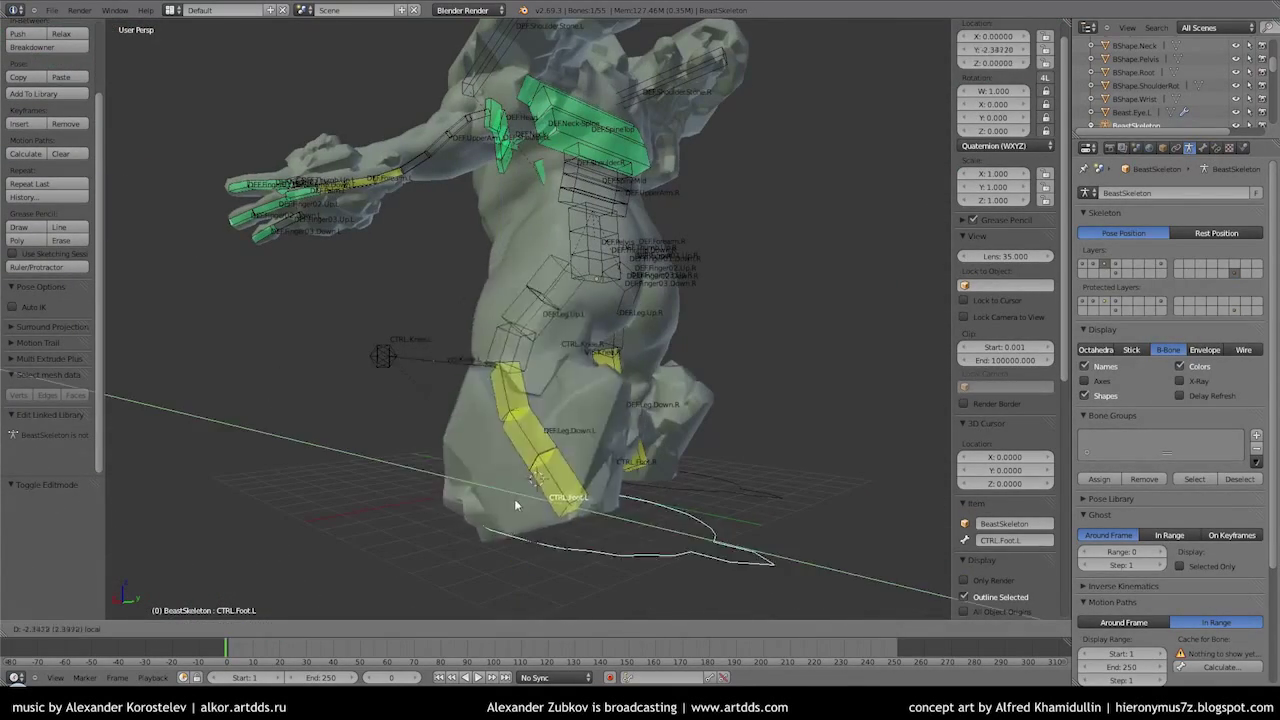
mouse_move(555, 456)
middle_mouse_down()
mouse_move(600, 470)
mouse_move(560, 500)
middle_mouse_up()
scroll(560, 500, "up", 3)
key("g")
key("y")
key("y")
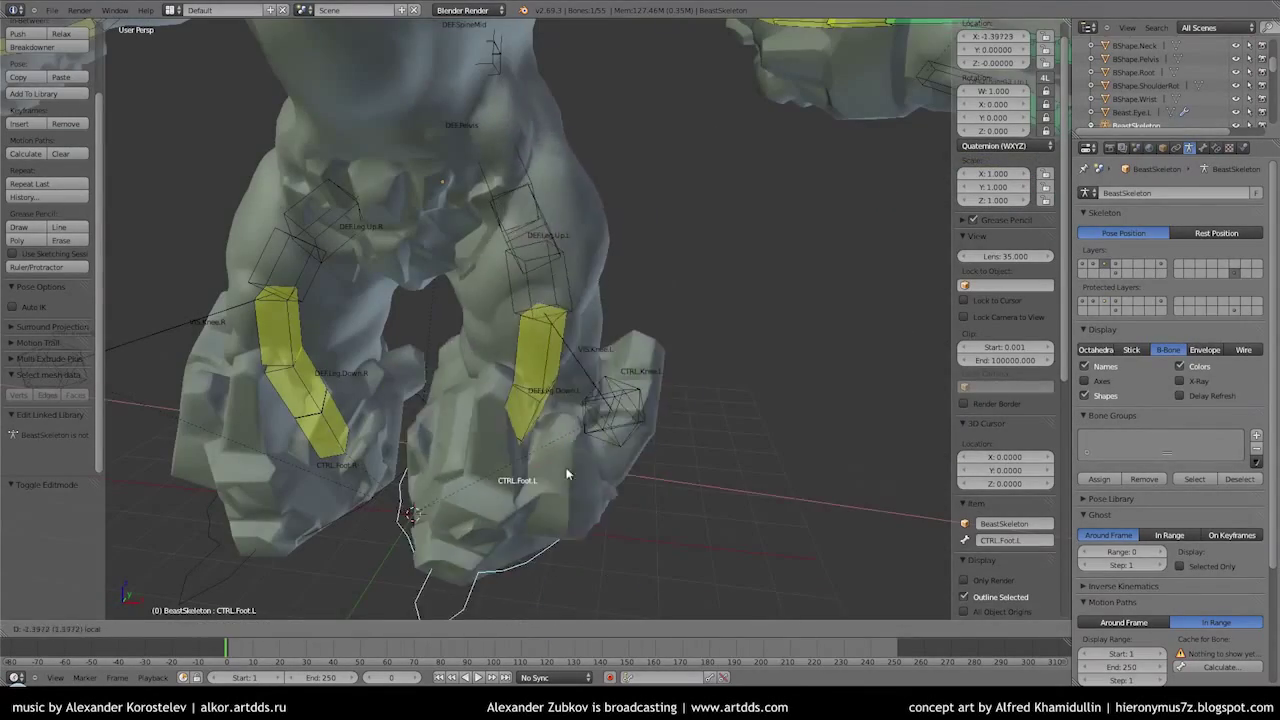
left_click(531, 528)
Switch the body to weight painting and set the brush blend to Add
key("ctrl+Tab")
scroll(454, 412, "up", 5)
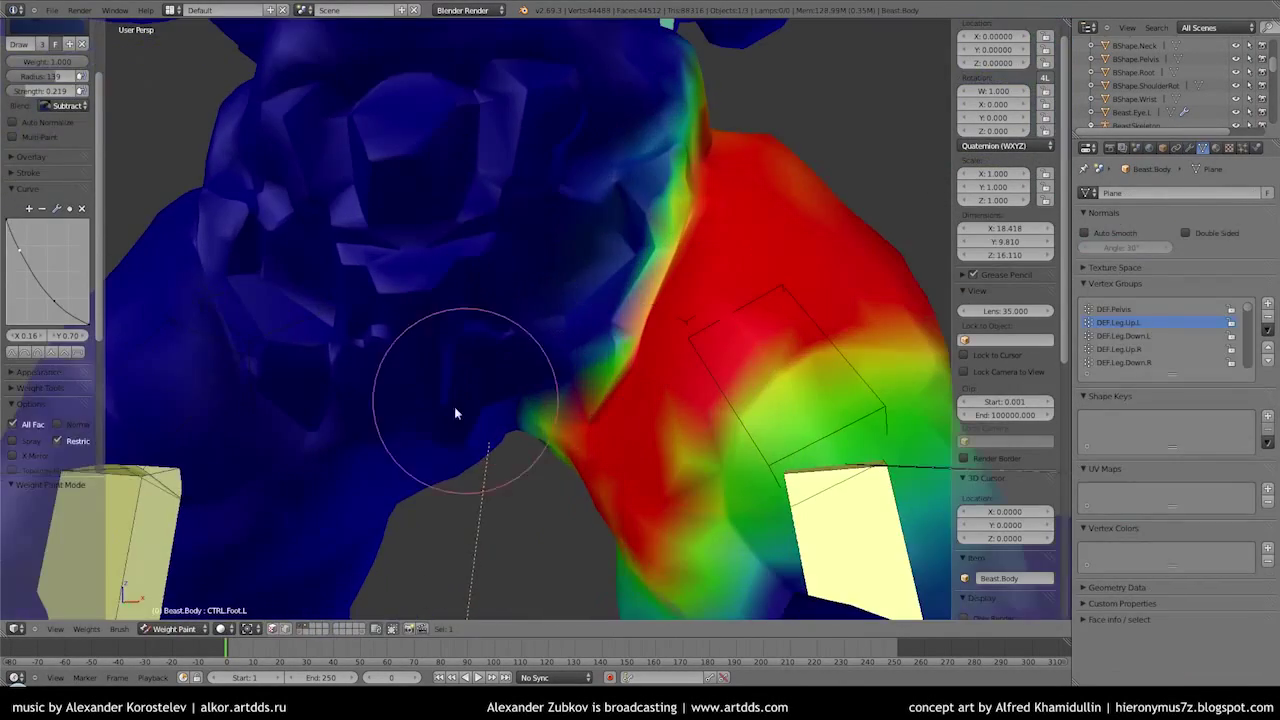
scroll(437, 302, "down", 3)
left_click(62, 105)
left_click(50, 137)
scroll(437, 302, "down", 2)
Make DEF.Pelvis the active group and paint strong weight over the pelvis
mouse_move(437, 302)
middle_mouse_down()
mouse_move(460, 300)
mouse_move(431, 309)
mouse_move(473, 344)
mouse_move(619, 378)
mouse_move(571, 357)
mouse_move(574, 406)
mouse_move(528, 229)
mouse_move(500, 278)
mouse_move(451, 314)
mouse_move(266, 260)
middle_mouse_up()
scroll(473, 344, "up", 2)
scroll(534, 362, "down", 3)
scroll(619, 385, "up", 3)
right_click(574, 406, "ctrl")
scroll(266, 260, "up", 3)
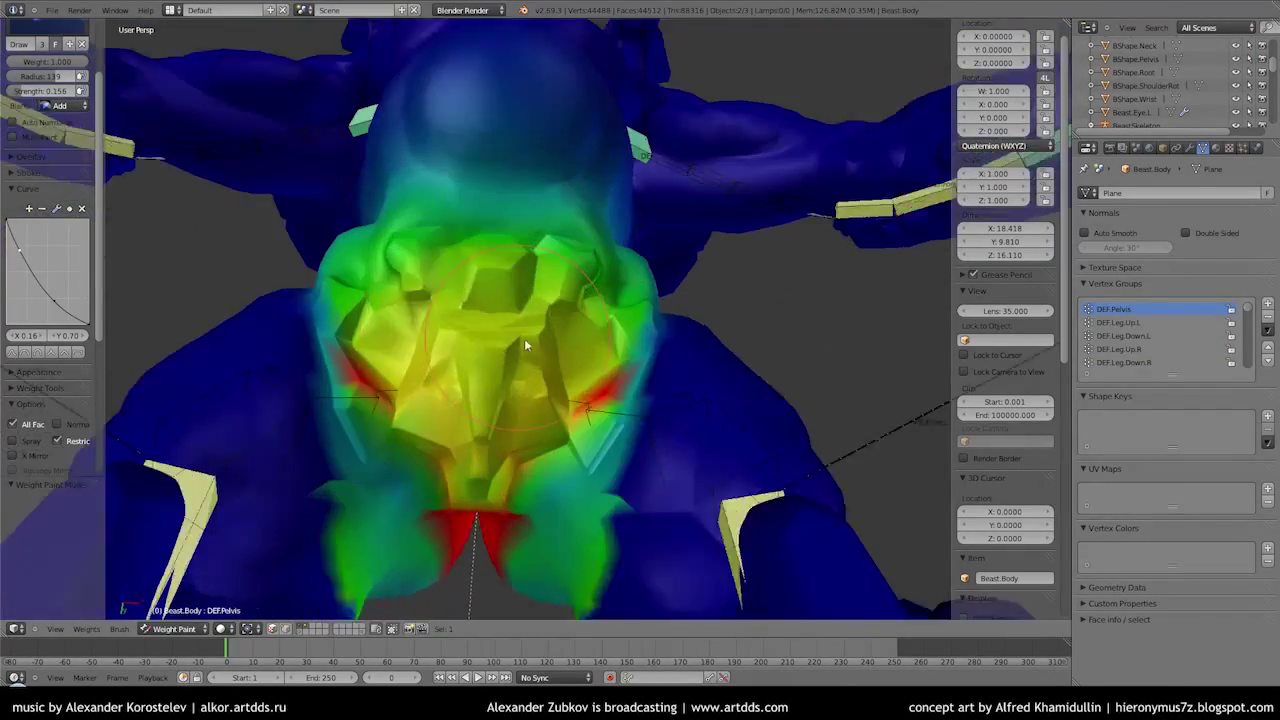
left_click_drag(523, 343, 458, 472)
Enter Edit Mode on the body and select an edge loop in the region to fix
key("Tab")
mouse_move(458, 472)
middle_mouse_down()
mouse_move(426, 215)
mouse_move(667, 261)
middle_mouse_up()
scroll(426, 215, "up", 3)
right_click(667, 261, "alt")
Select the rock faces and vertices on the Beast's left hip in Edit Mode
right_click(463, 349, "shift")
mouse_move(463, 349)
middle_mouse_down()
mouse_move(644, 341)
mouse_move(727, 422)
middle_mouse_up()
right_click(638, 342, "shift")
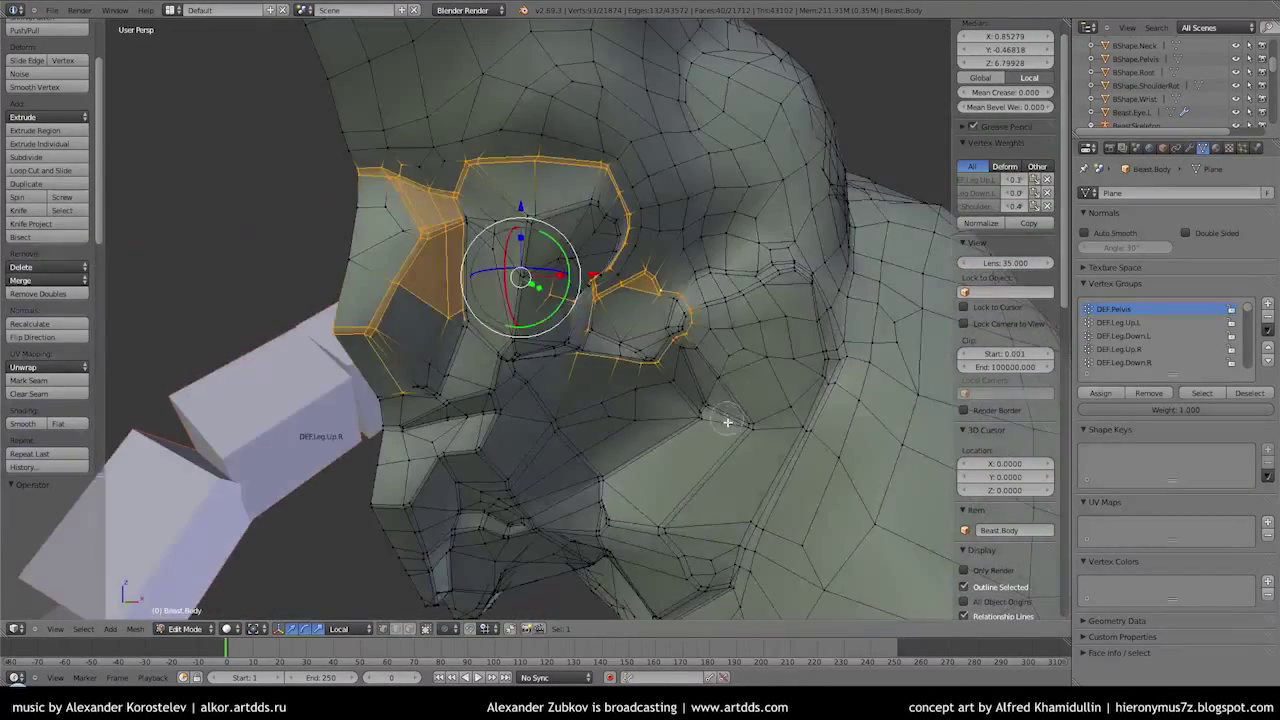
right_click(734, 297, "shift")
middle_click_drag(734, 297, 790, 308)
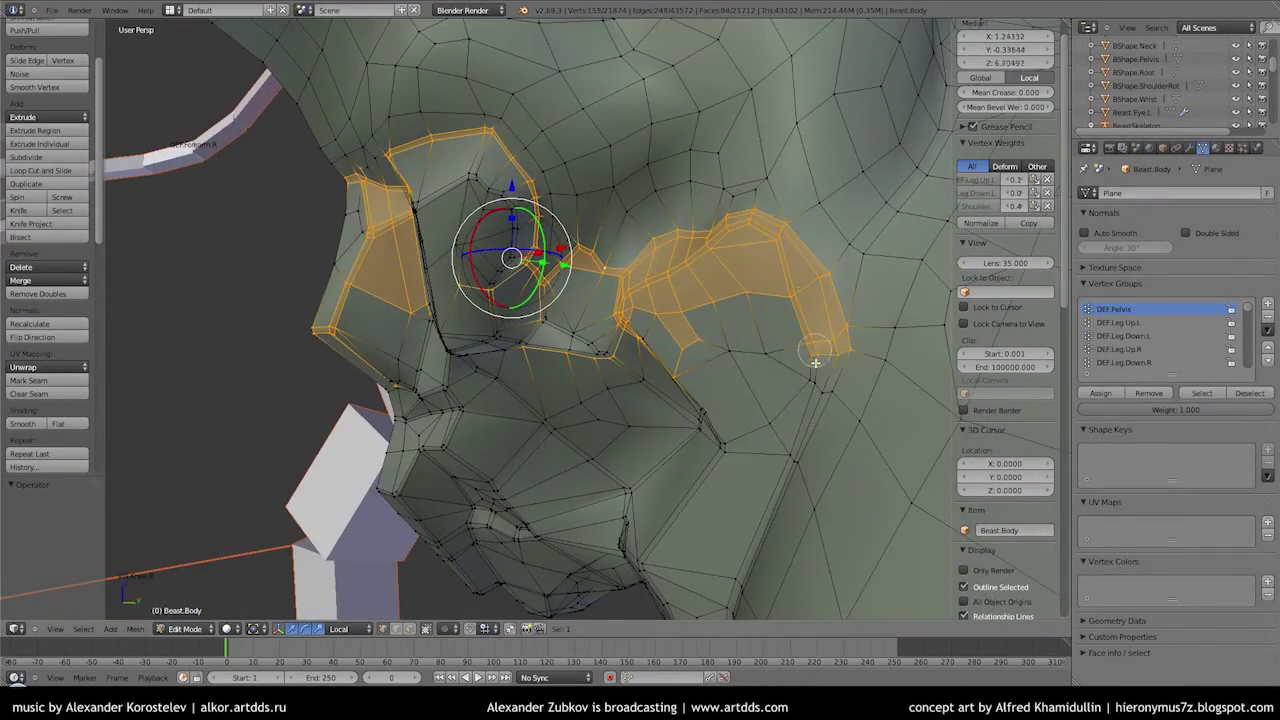
right_click(765, 441, "shift")
middle_click_drag(765, 441, 738, 384)
right_click(685, 487, "shift")
middle_click_drag(685, 487, 695, 442)
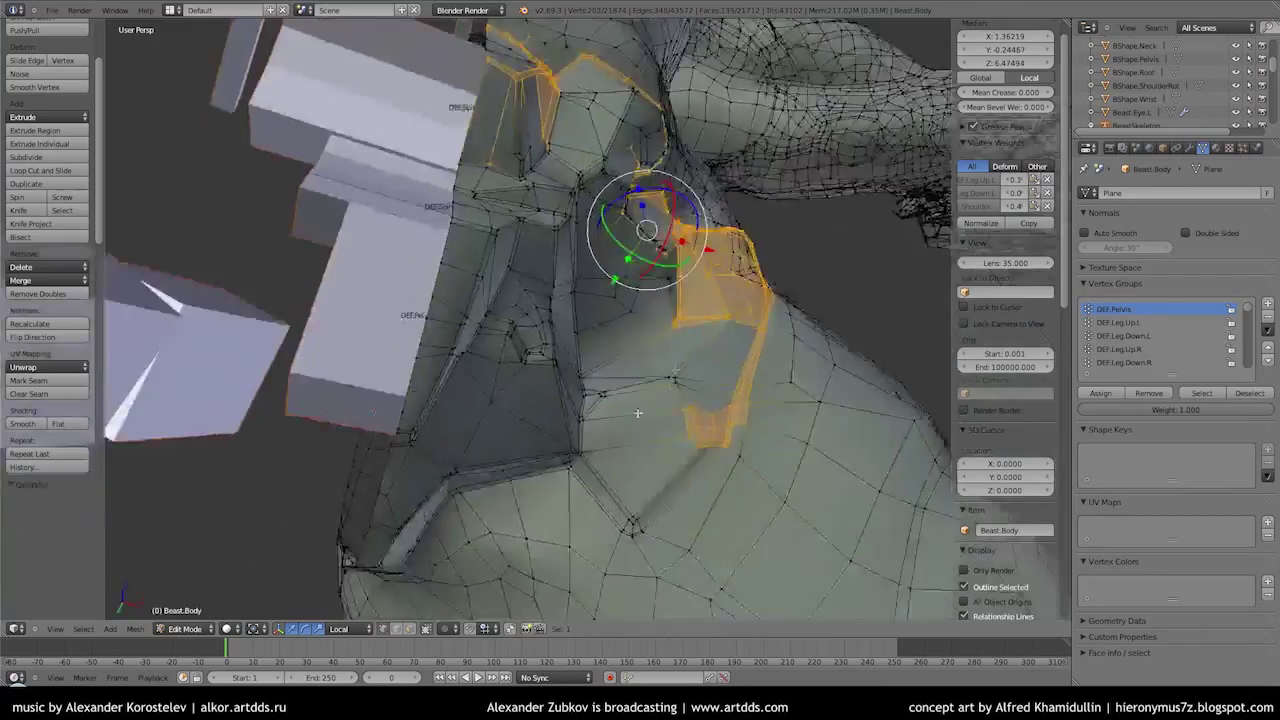
middle_click_drag(524, 495, 690, 400)
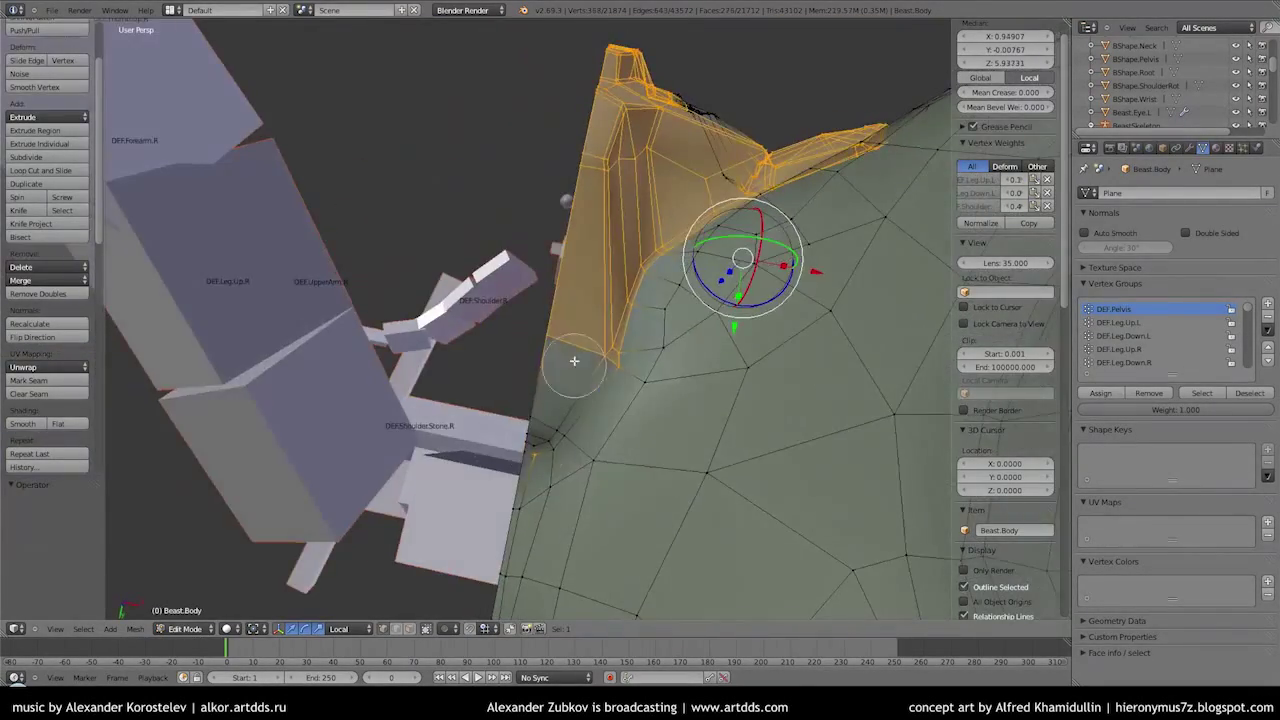
left_click_drag(690, 400, 727, 309)
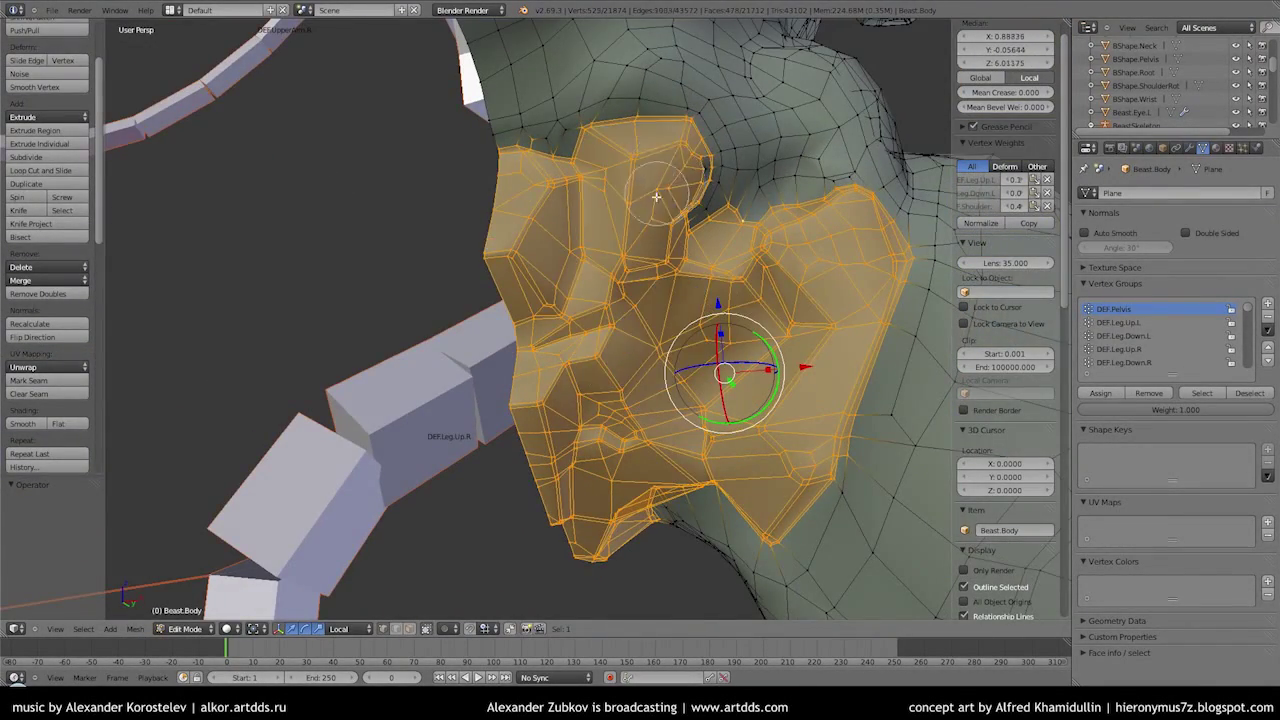
Check the hip weight colours in Weight Paint, then make DEF.Leg.Down.L the active vertex group
key("Tab")
key("Tab")
scroll(657, 196, "down", 3)
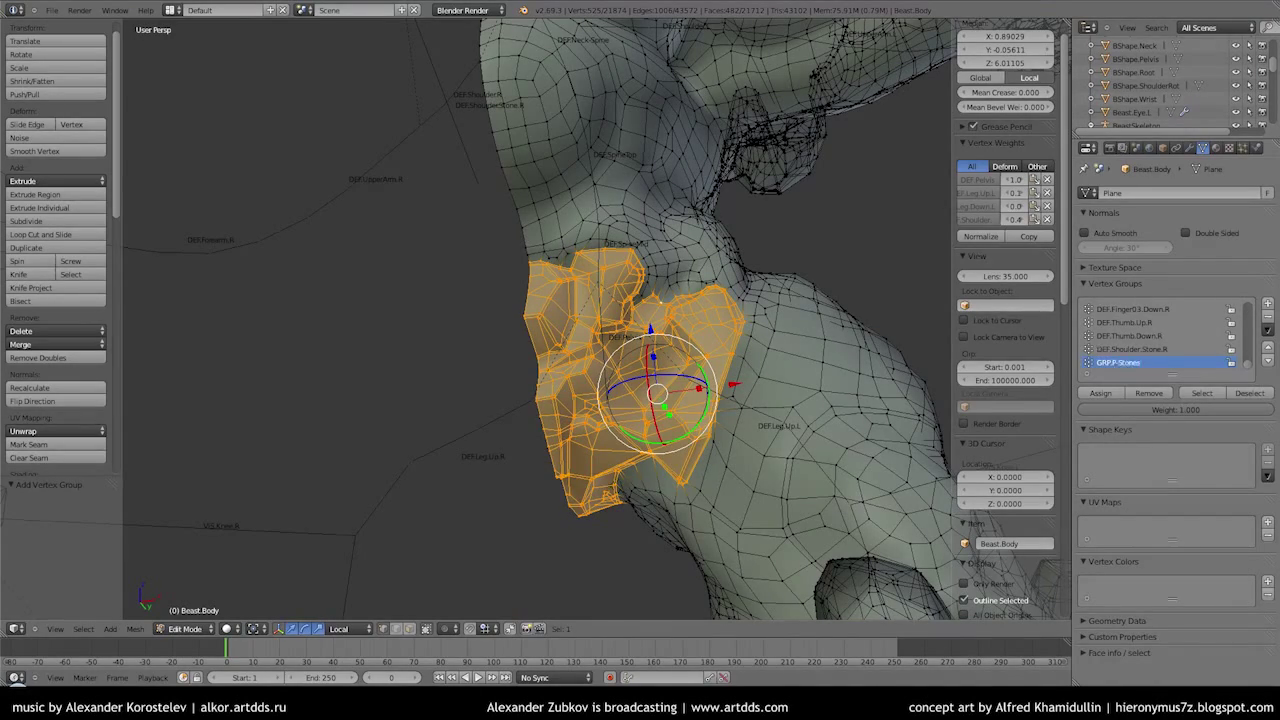
key("Tab")
key("ctrl+Tab")
key("Tab")
scroll(1143, 330, "up", 5)
left_click(1123, 336)
mouse_move(900, 330)
middle_mouse_down()
mouse_move(832, 293)
mouse_move(578, 366)
middle_mouse_up()
Make DEF.Leg.Up.L the active group in Weight Paint and adjust the brush blend and painting options
key("Tab")
key("ctrl+Tab")
right_click(590, 360, "ctrl")
left_click(597, 354)
left_click(72, 169)
scroll(595, 265, "up", 2)
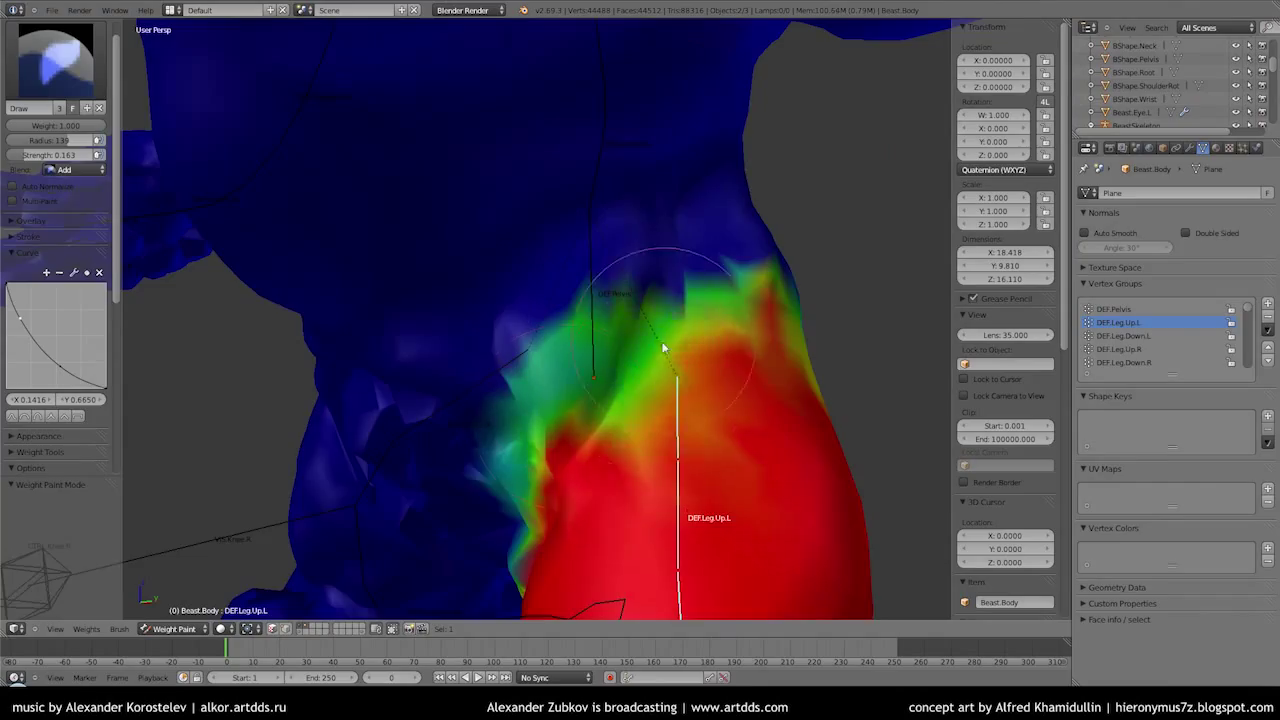
left_click(30, 468)
scroll(100, 379, "down", 4)
Paint DEF.Leg.Up.L weight near the upper hip
mouse_move(480, 260)
middle_mouse_down()
mouse_move(560, 223)
mouse_move(552, 244)
middle_mouse_up()
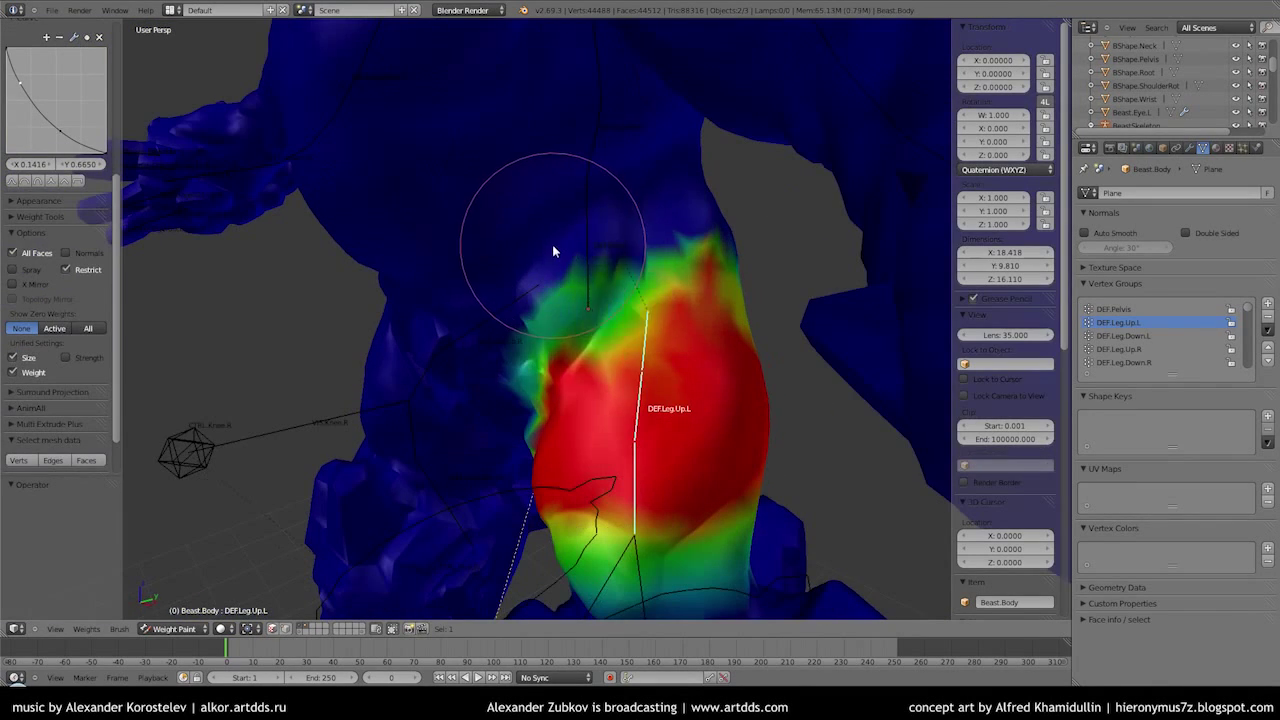
scroll(62, 210, "up", 5)
left_click_drag(637, 294, 658, 266)
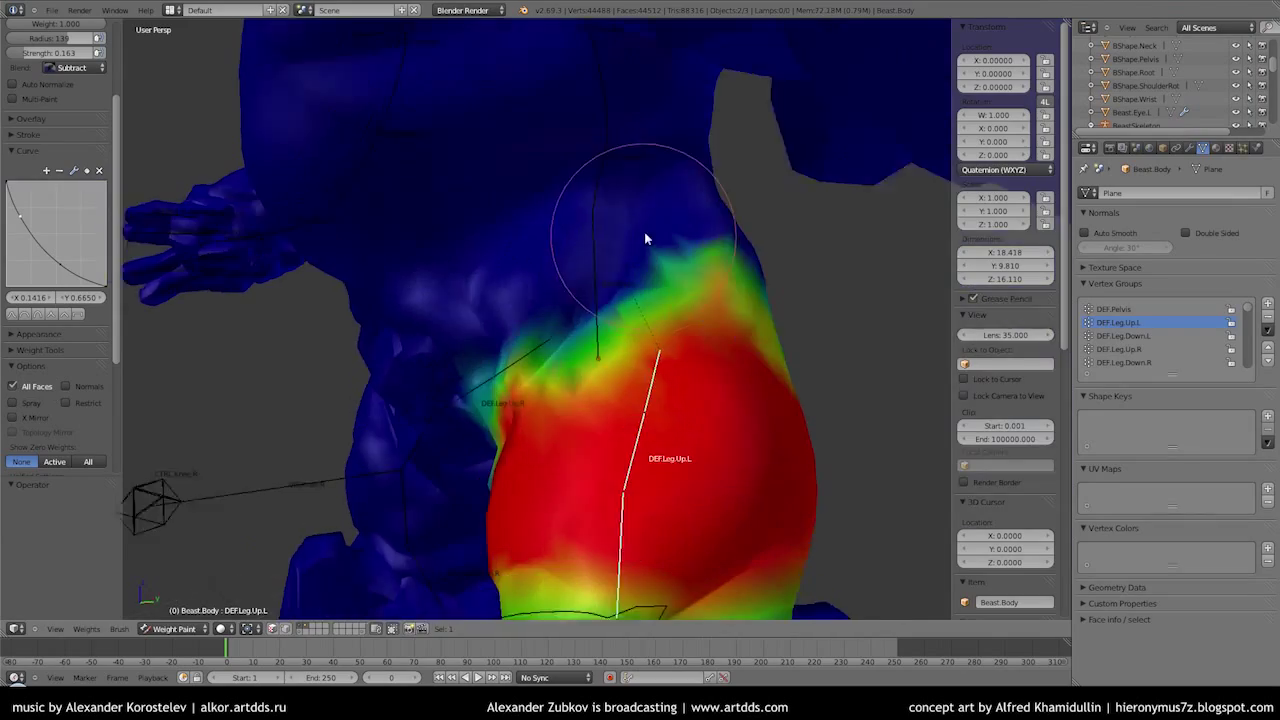
middle_click_drag(644, 232, 690, 300)
scroll(703, 390, "down", 4)
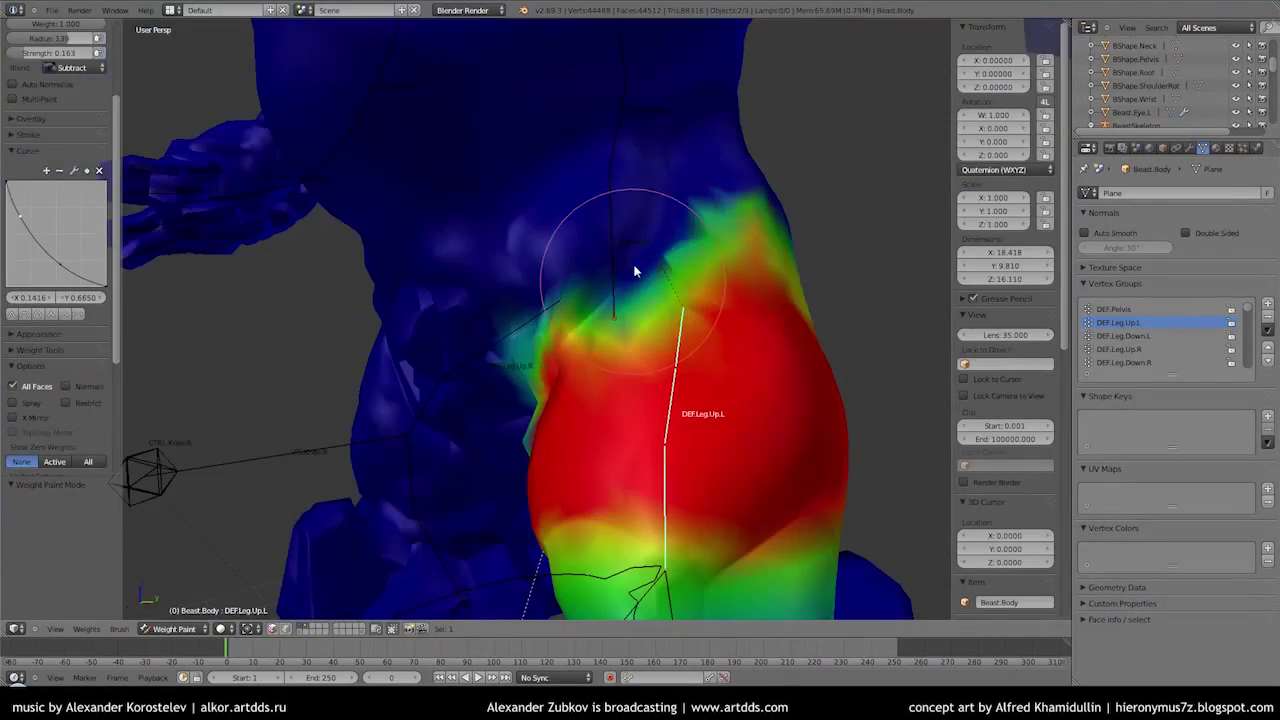
left_click_drag(634, 271, 667, 166)
scroll(667, 166, "down", 3)
scroll(690, 218, "up", 3)
scroll(594, 257, "down", 4)
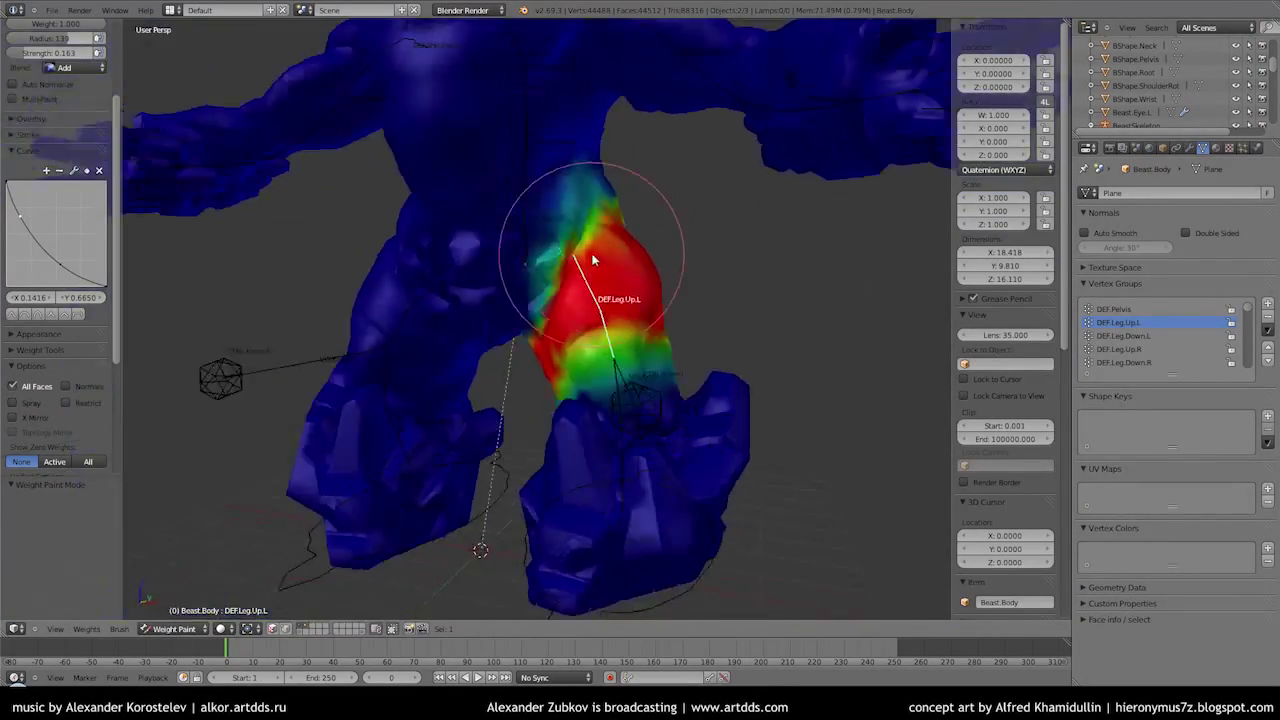
Move CTRL.Foot.L to bend the leg and inspect the DEF.Leg.Up.L thigh weights
right_click(600, 500)
key("g")
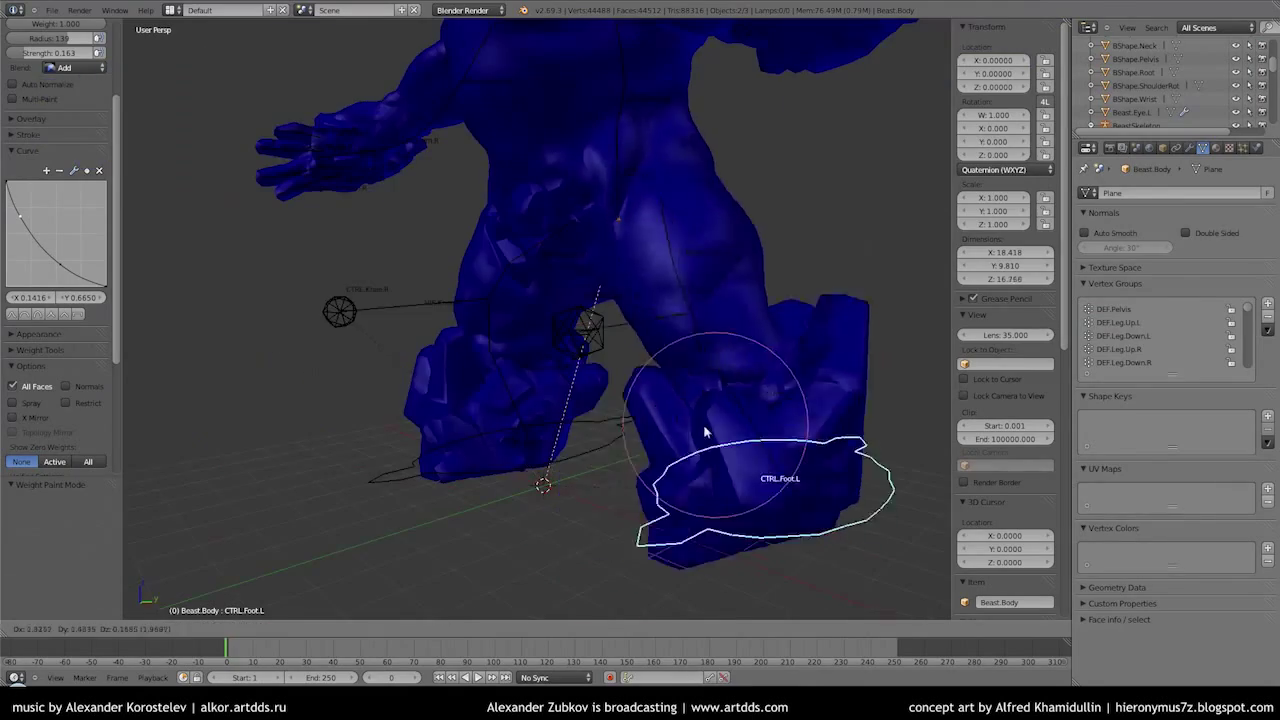
middle_click_drag(489, 441, 565, 502)
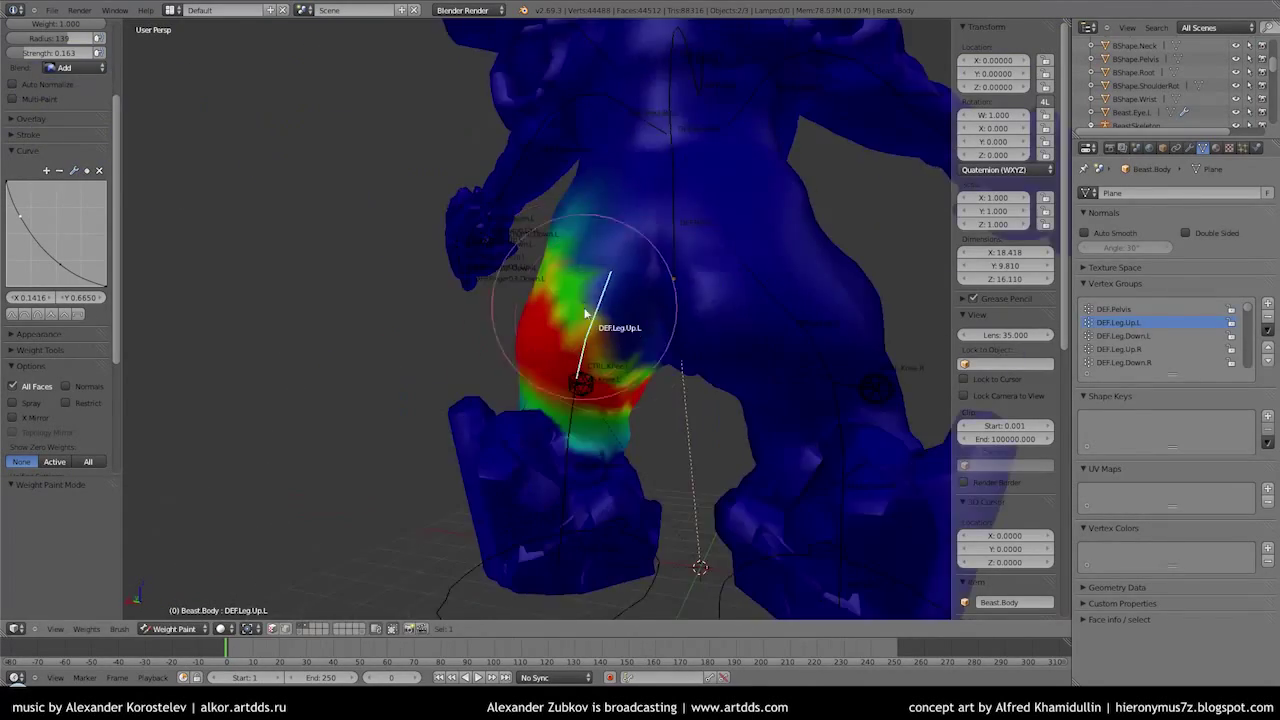
right_click(519, 438)
right_click(457, 234)
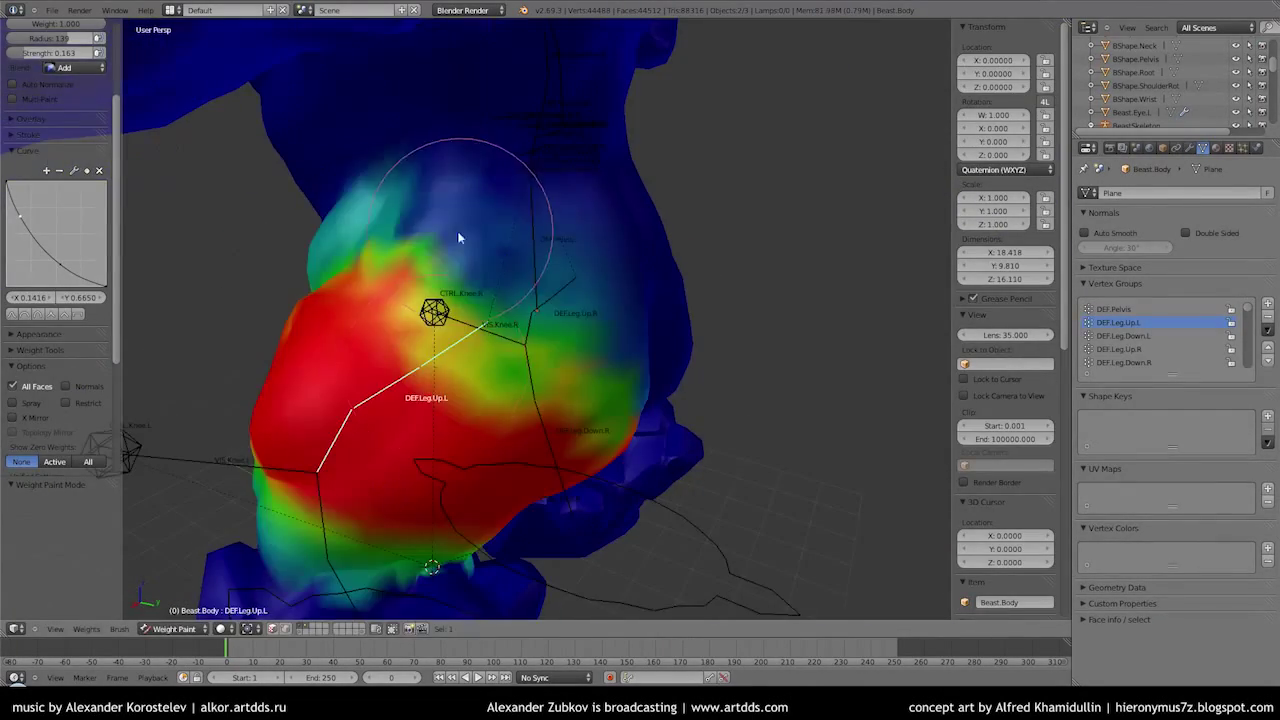
scroll(520, 380, "down", 2)
right_click(580, 515)
middle_click_drag(580, 515, 457, 174)
scroll(457, 174, "up", 3)
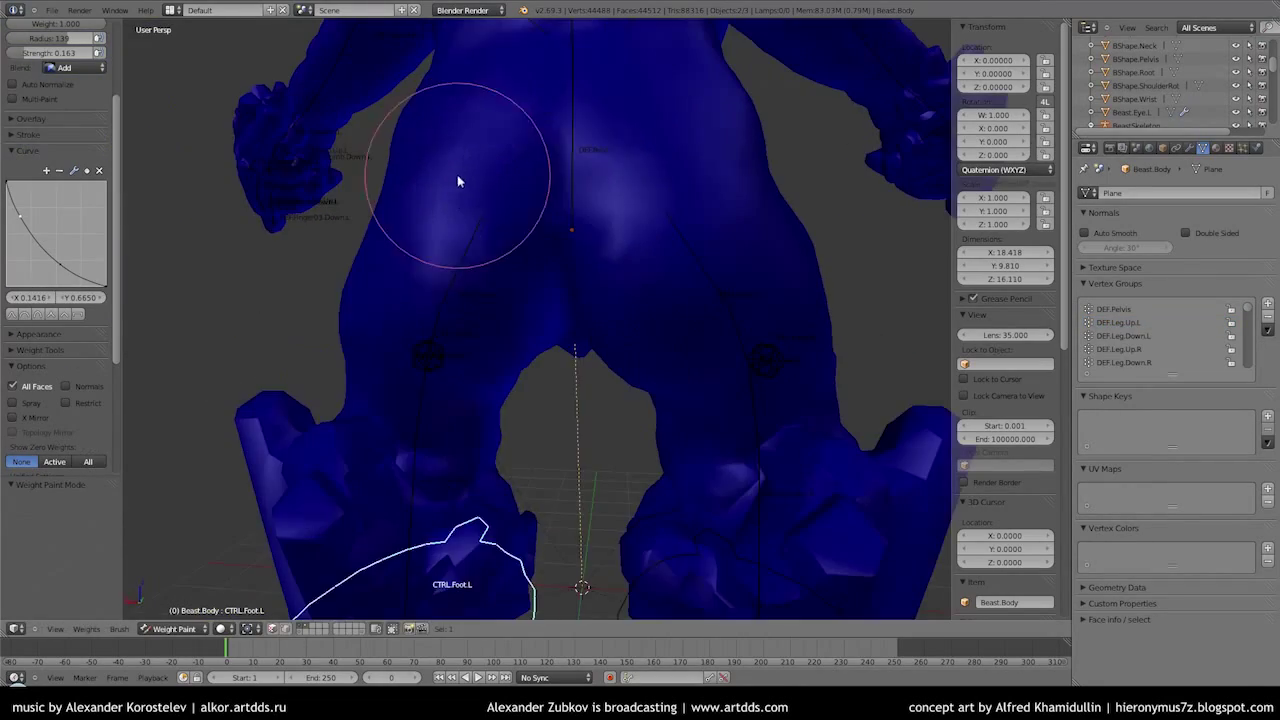
right_click(460, 275)
Move the left foot control to a new position and recheck the thigh weights
scroll(511, 402, "down", 3)
middle_click_drag(449, 332, 334, 508)
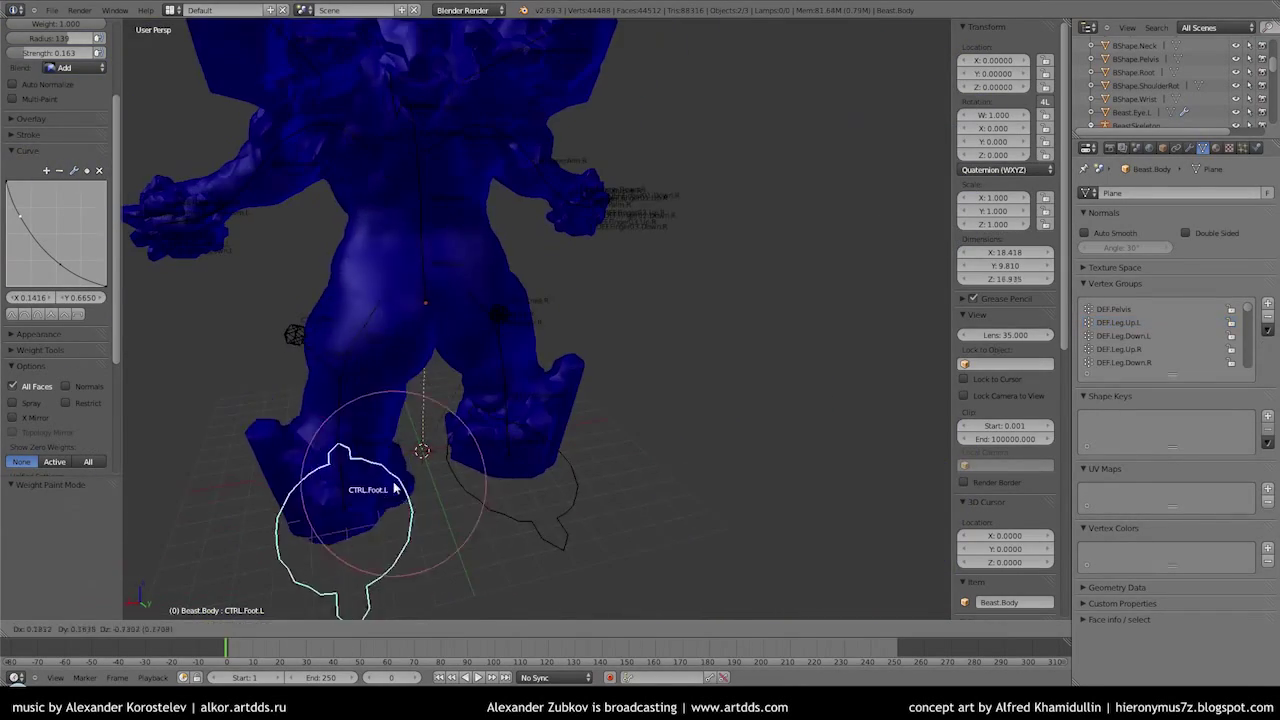
scroll(382, 362, "up", 4)
scroll(484, 215, "down", 3)
right_click(472, 540)
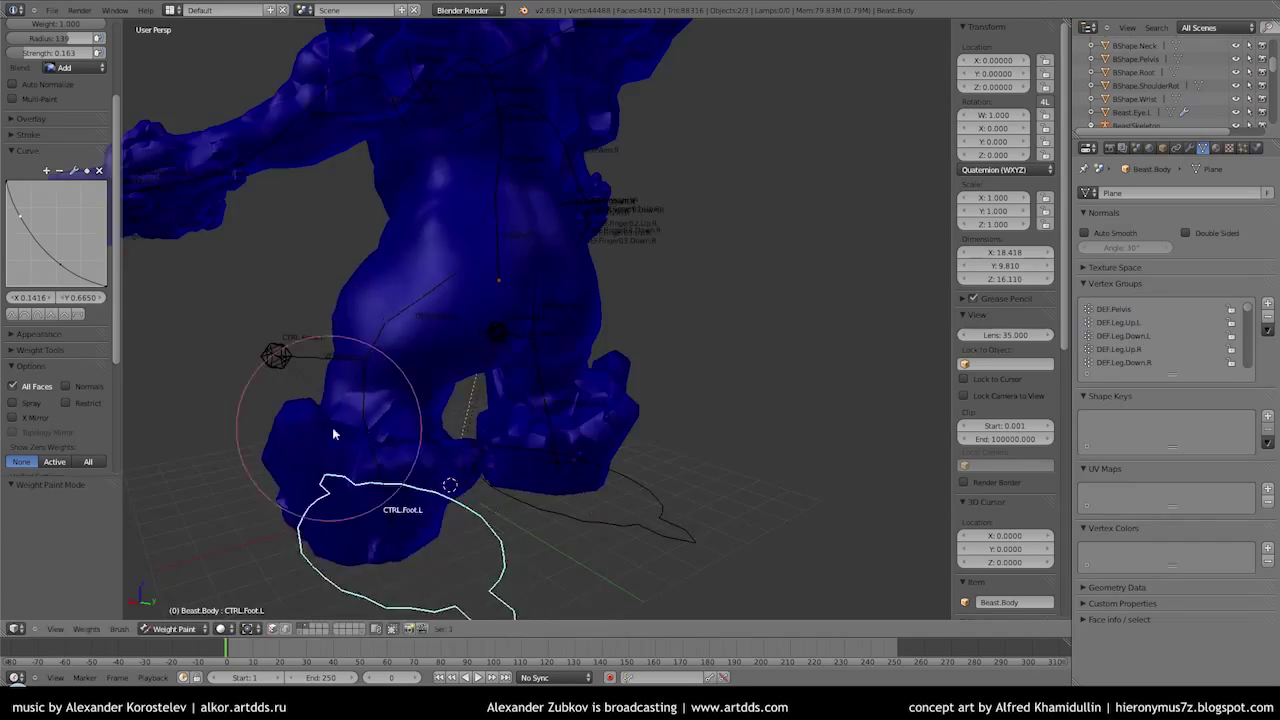
middle_click_drag(334, 434, 629, 443)
key("g")
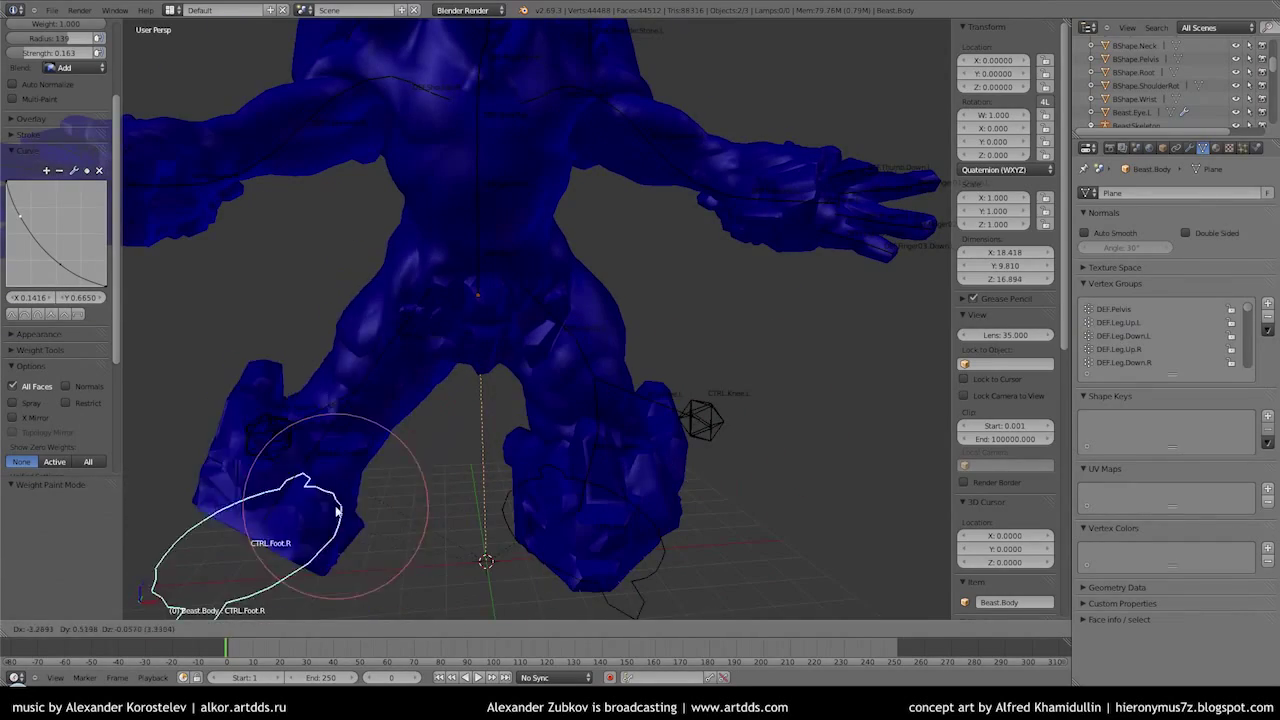
left_click(697, 554)
scroll(603, 404, "up", 2)
right_click(603, 404, "ctrl")
scroll(548, 222, "up", 4)
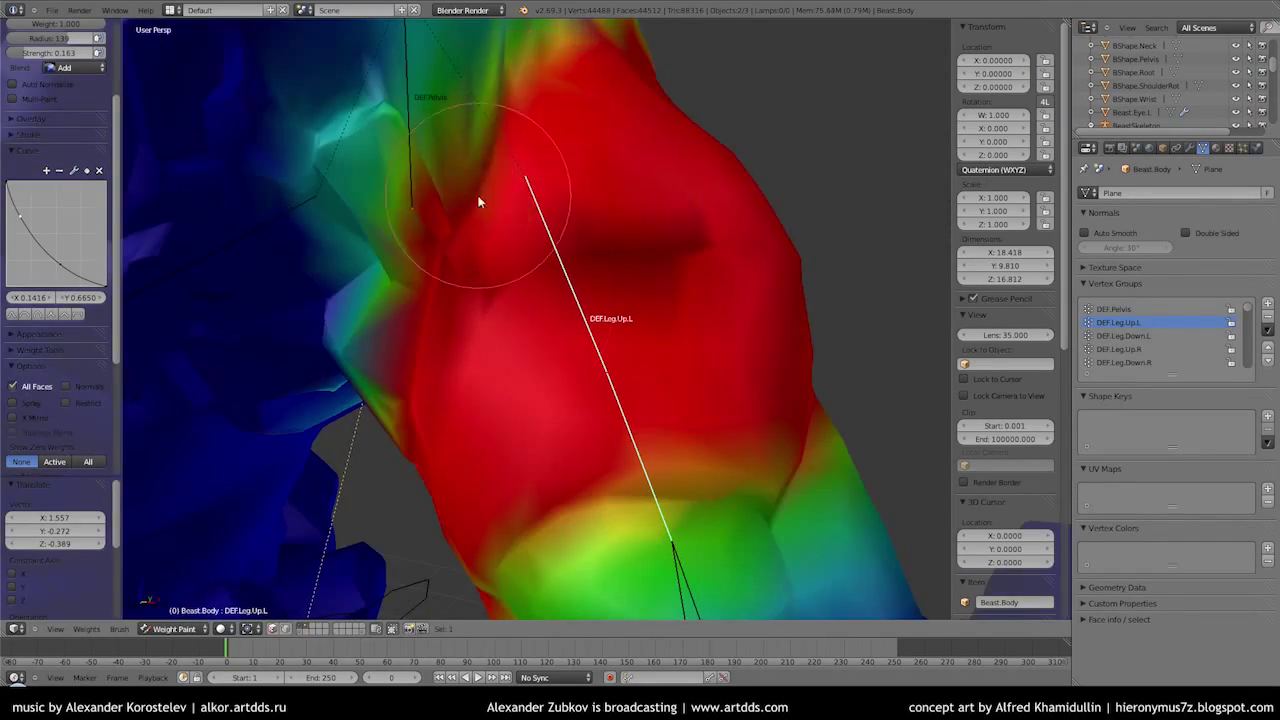
scroll(478, 202, "down", 4)
Reset CTRL.Foot.L to rest with Alt+G and make DEF.Pelvis the active bone and group
right_click(600, 510, "ctrl")
key("alt+g")
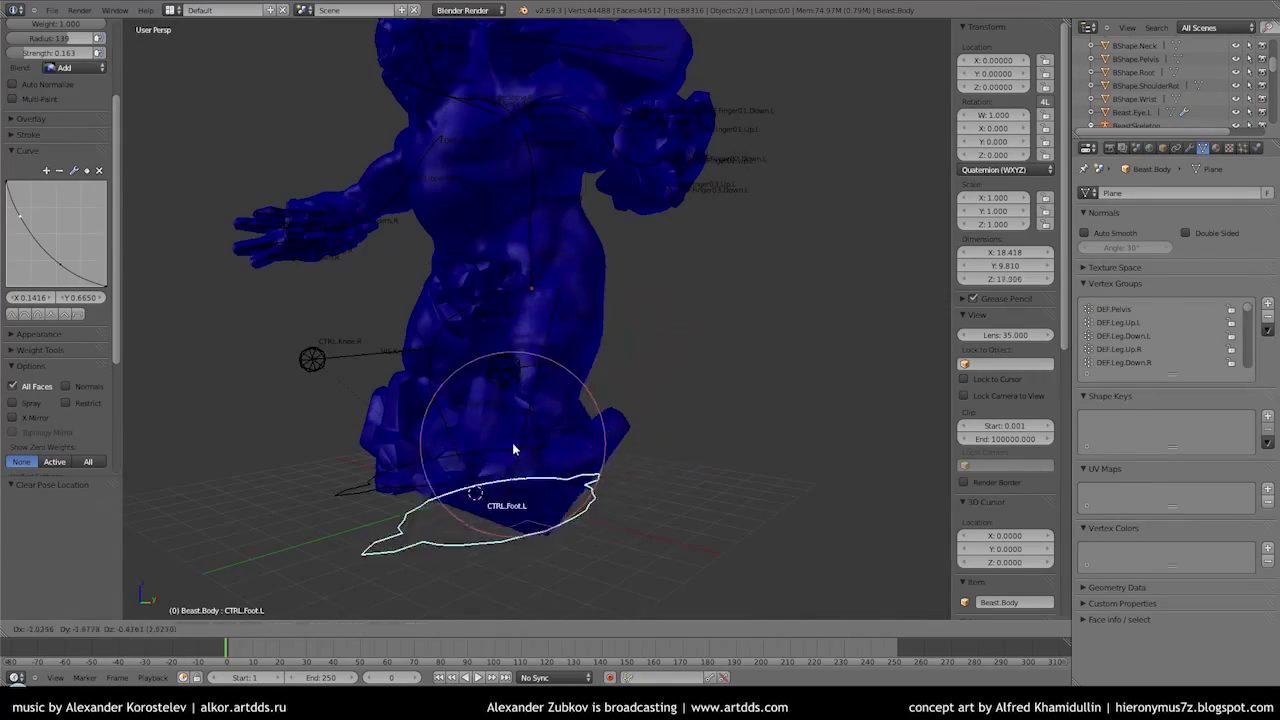
scroll(512, 448, "up", 4)
scroll(457, 323, "down", 3)
right_click(520, 380, "ctrl")
scroll(546, 397, "up", 2)
mouse_move(507, 362)
middle_mouse_down()
mouse_move(471, 229)
mouse_move(571, 391)
middle_mouse_up()
scroll(543, 414, "down", 2)
scroll(495, 240, "up", 2)
scroll(495, 240, "down", 2)
Strip Beast.Eye.L down to only the DEF.Head vertex group, then return to posing the skeleton
middle_click_drag(512, 282, 478, 247)
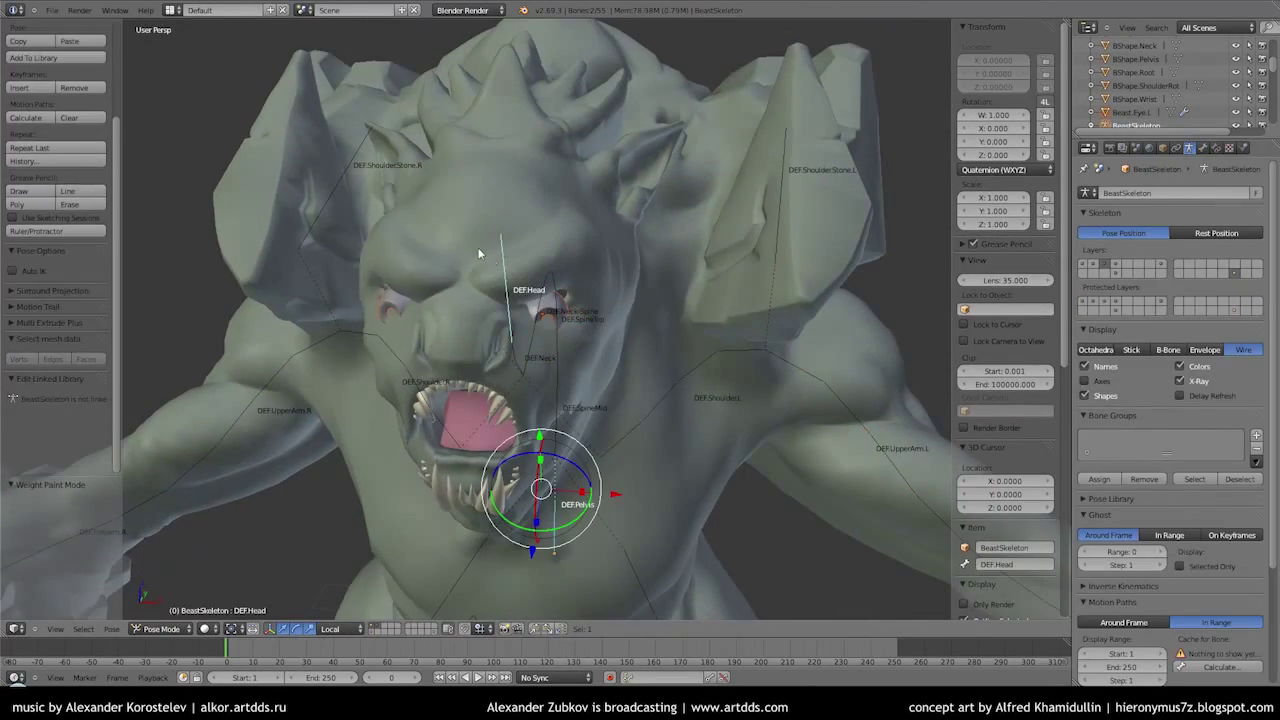
key("ctrl+z")
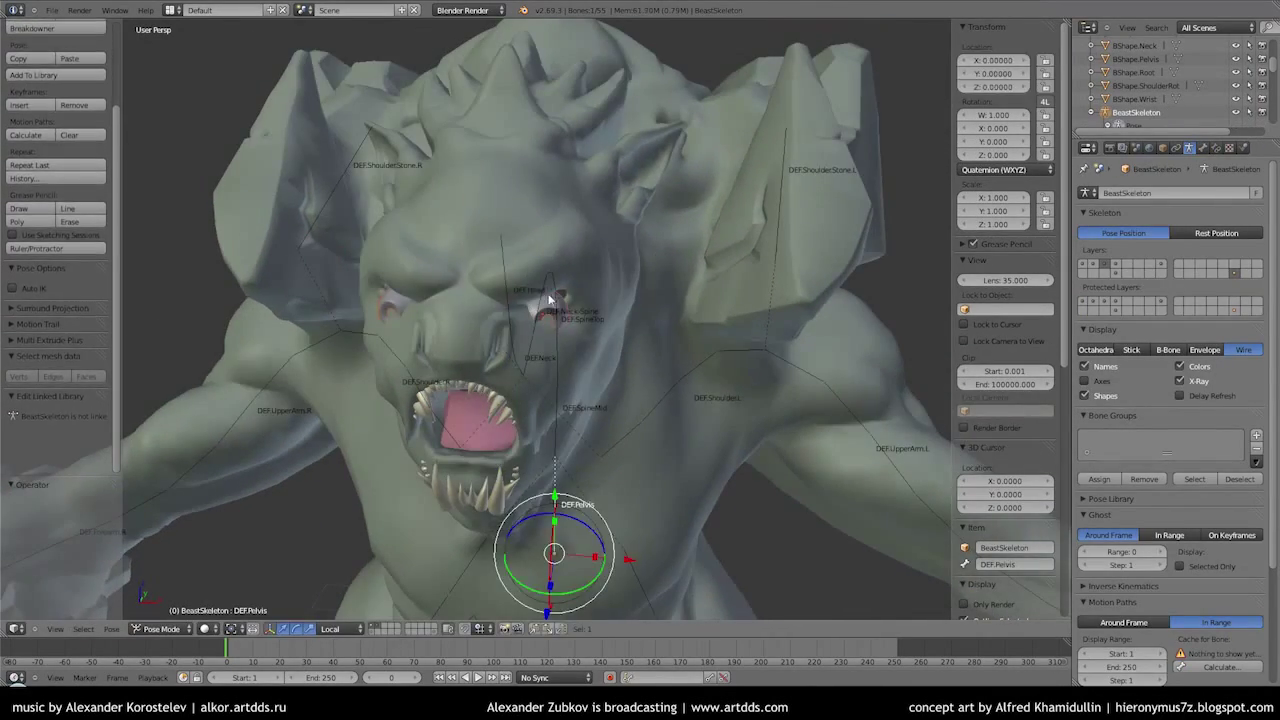
key("ctrl+z")
key("ctrl+z")
key("ctrl+z")
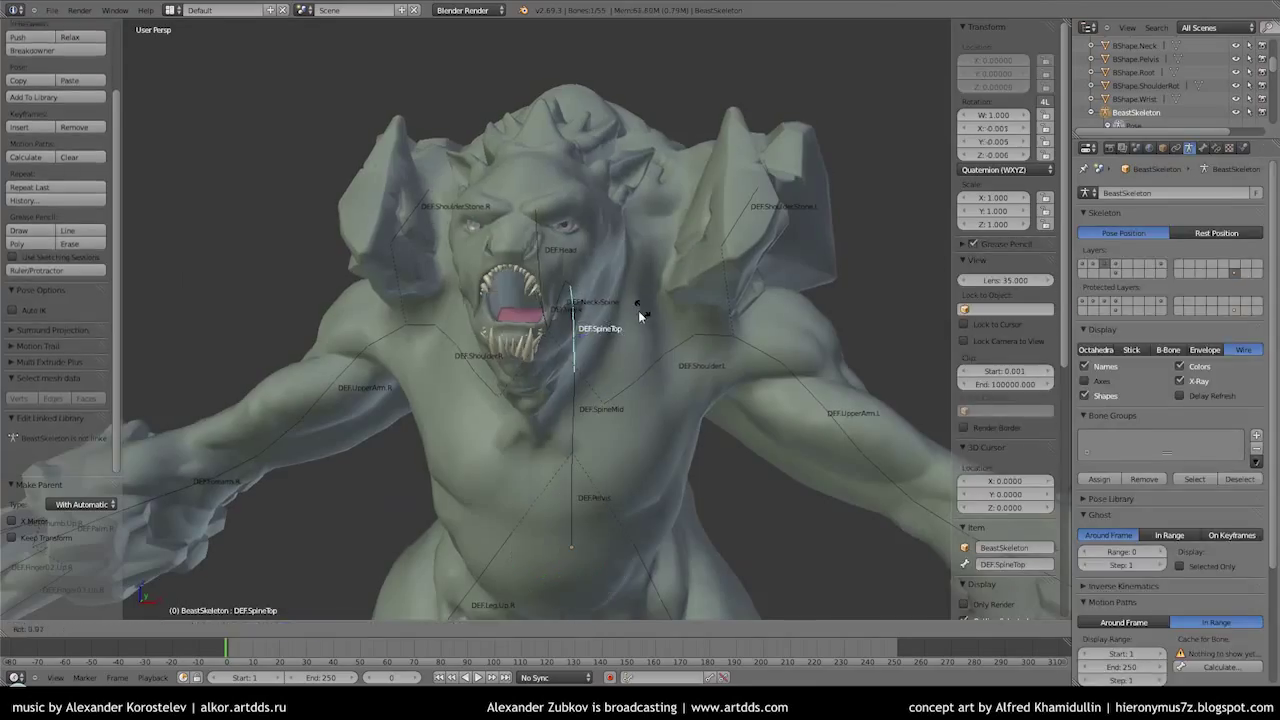
key("ctrl+z")
key("ctrl+z")
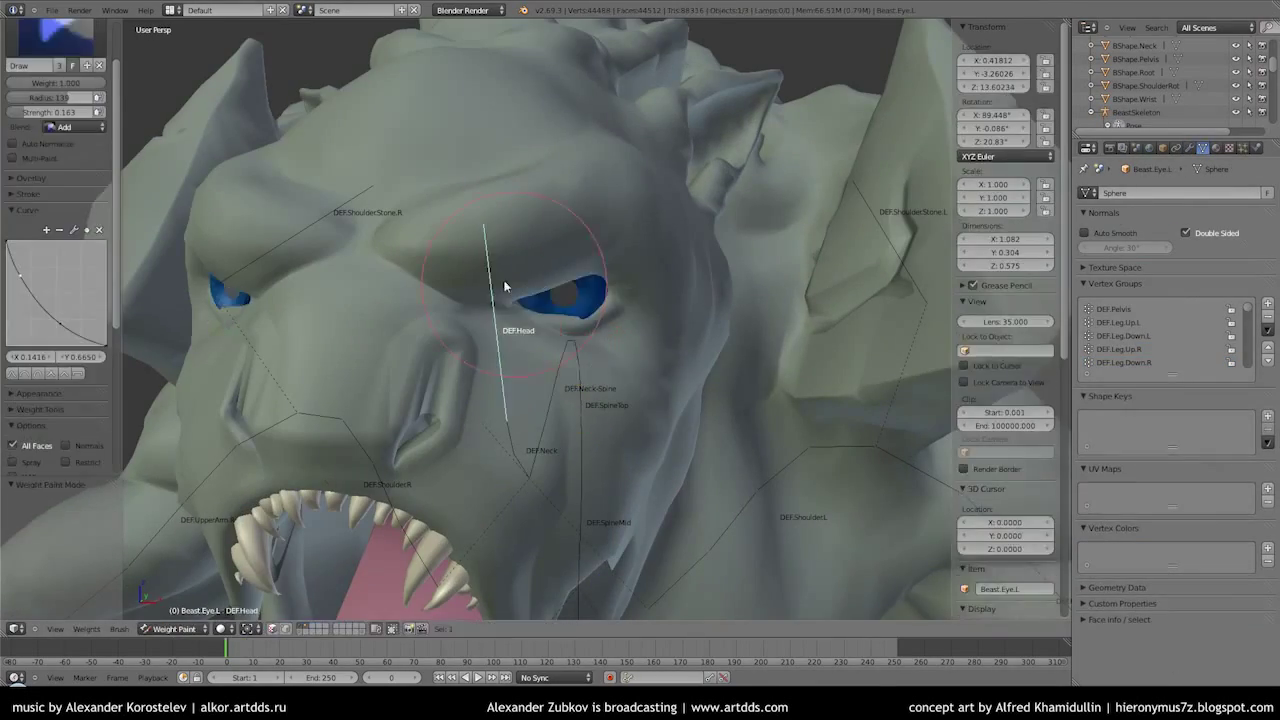
key("ctrl+z")
key("ctrl+z")
key("ctrl+z")
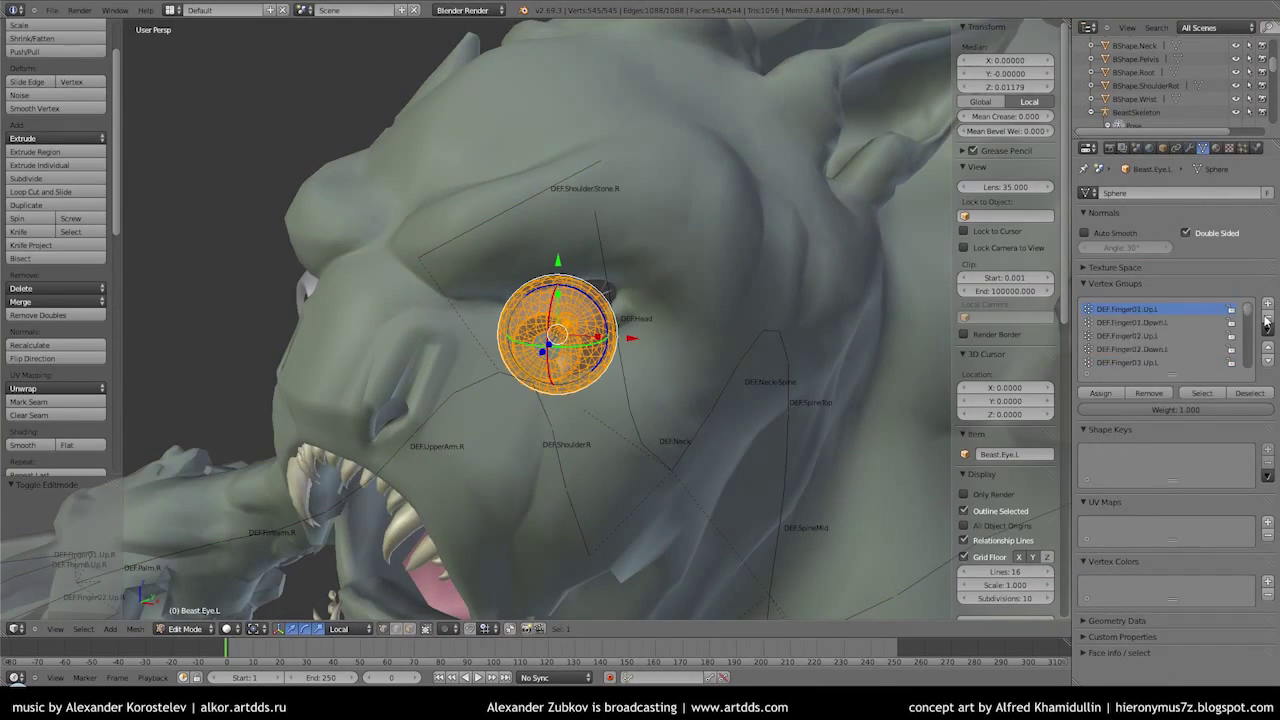
key("ctrl+z")
key("ctrl+z")
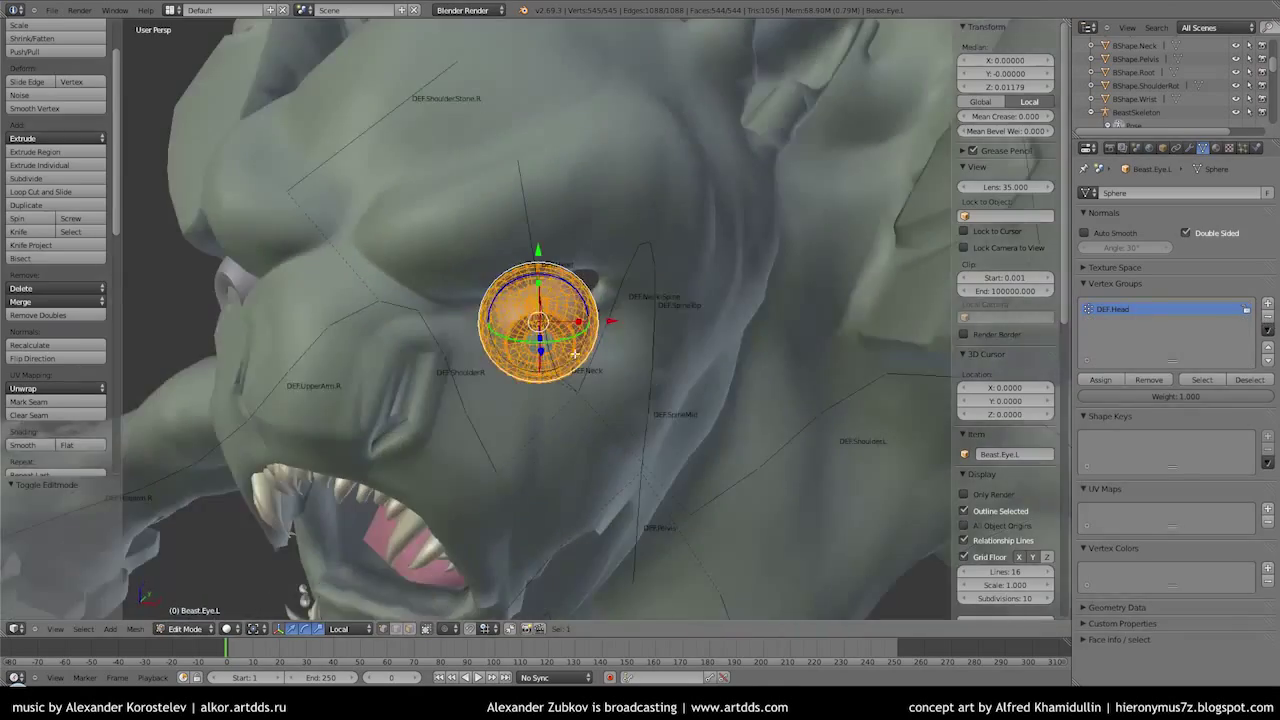
key("ctrl+z")
key("ctrl+z")
key("ctrl+z")
key("ctrl+z")
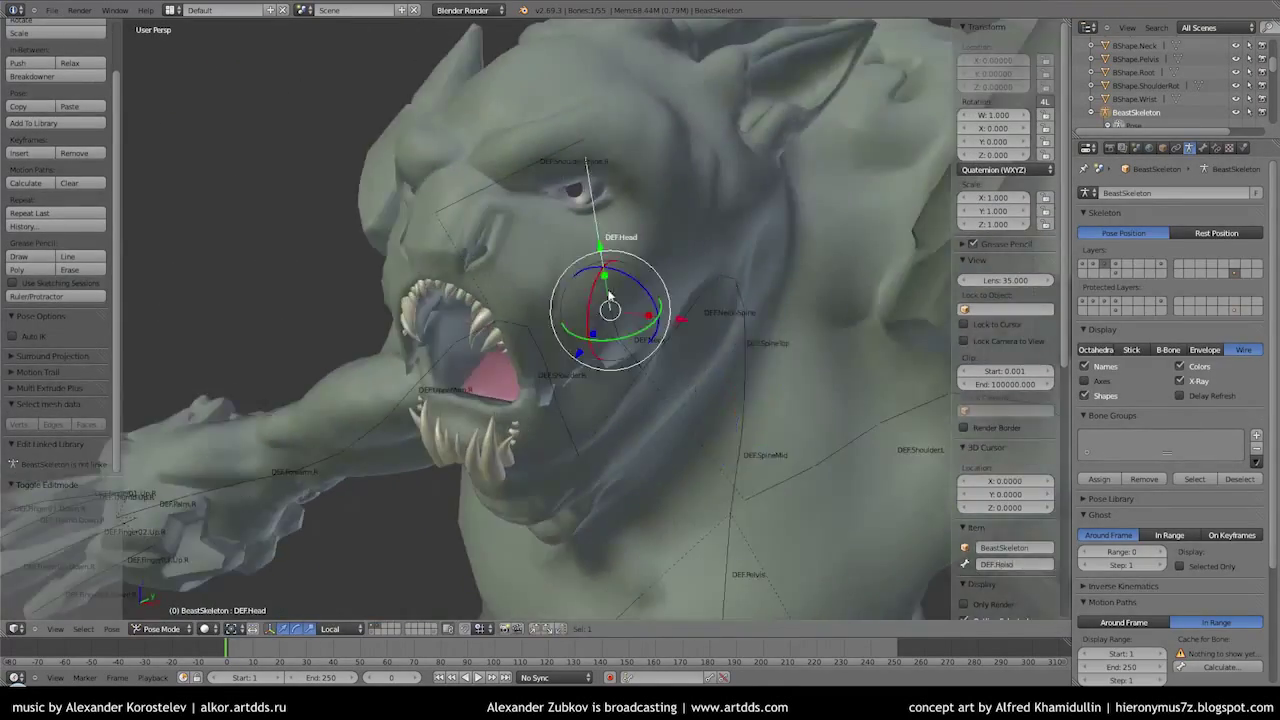
key("ctrl+z")
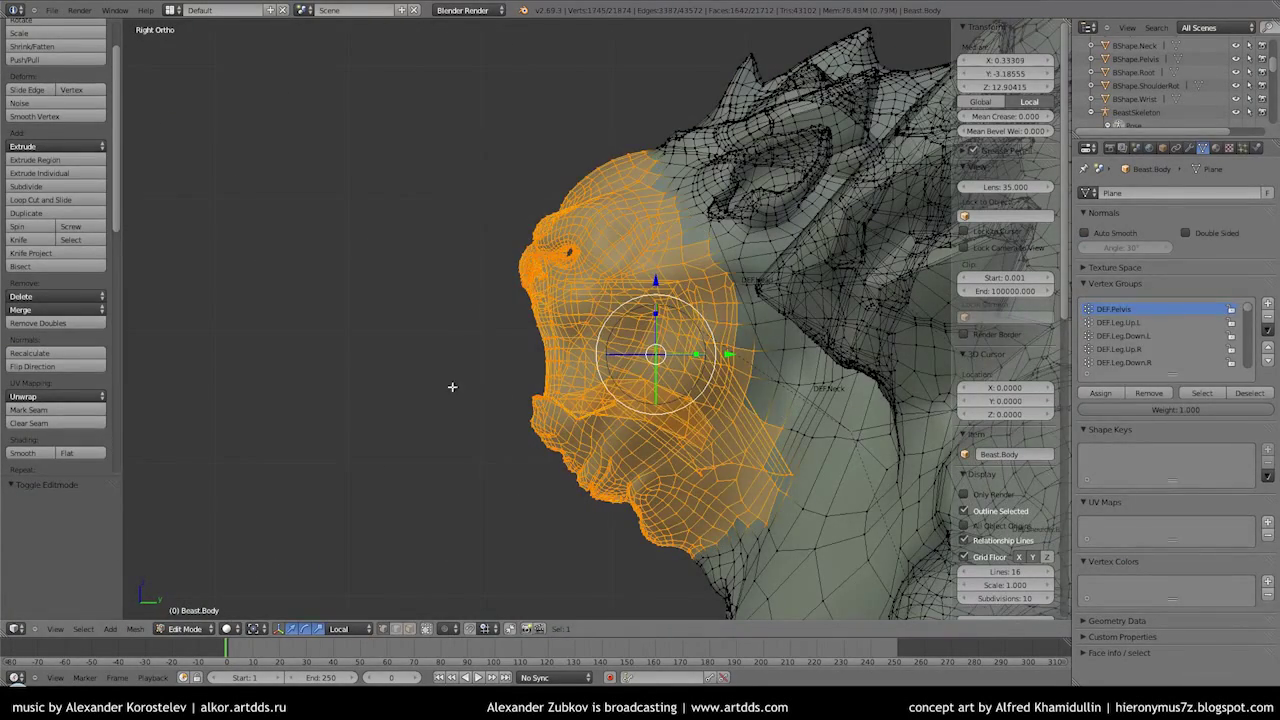
Filter the vertex group list with 'HEAD' to show only DEF.Head
left_click(1088, 373)
type("HEAD")
key("Return")
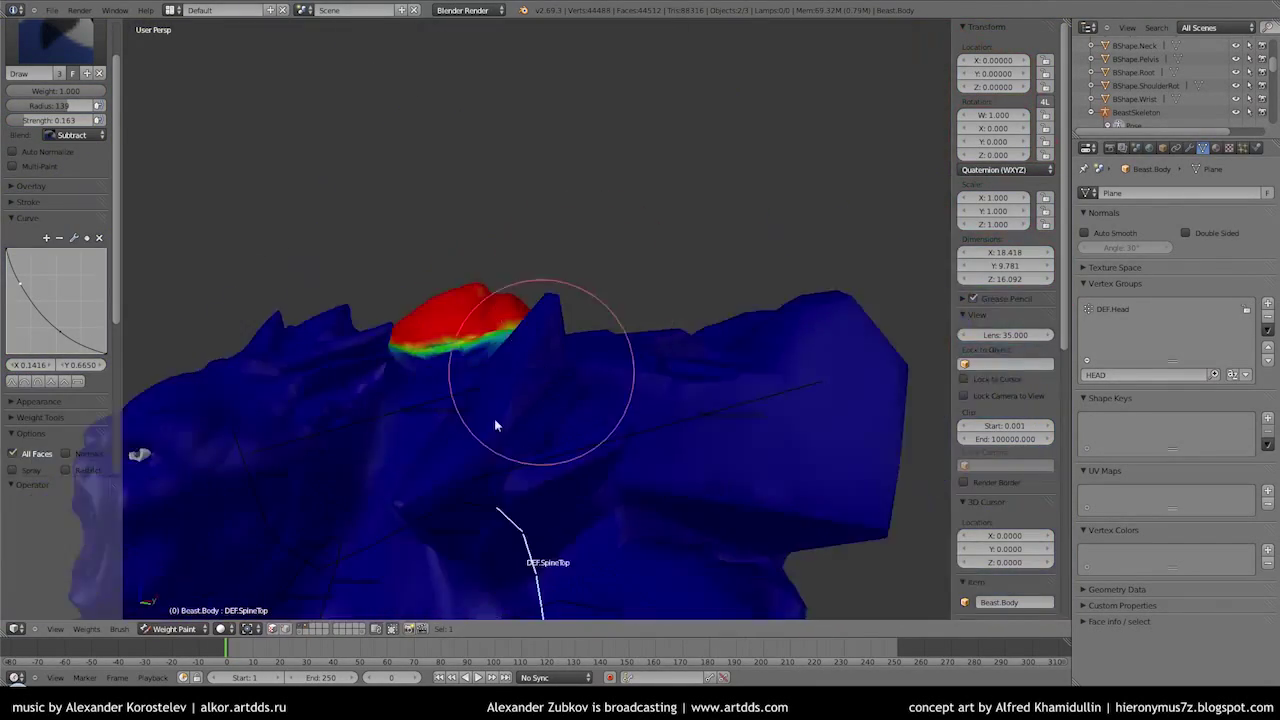
Bring up the brush blend mode choices
left_click(72, 134)
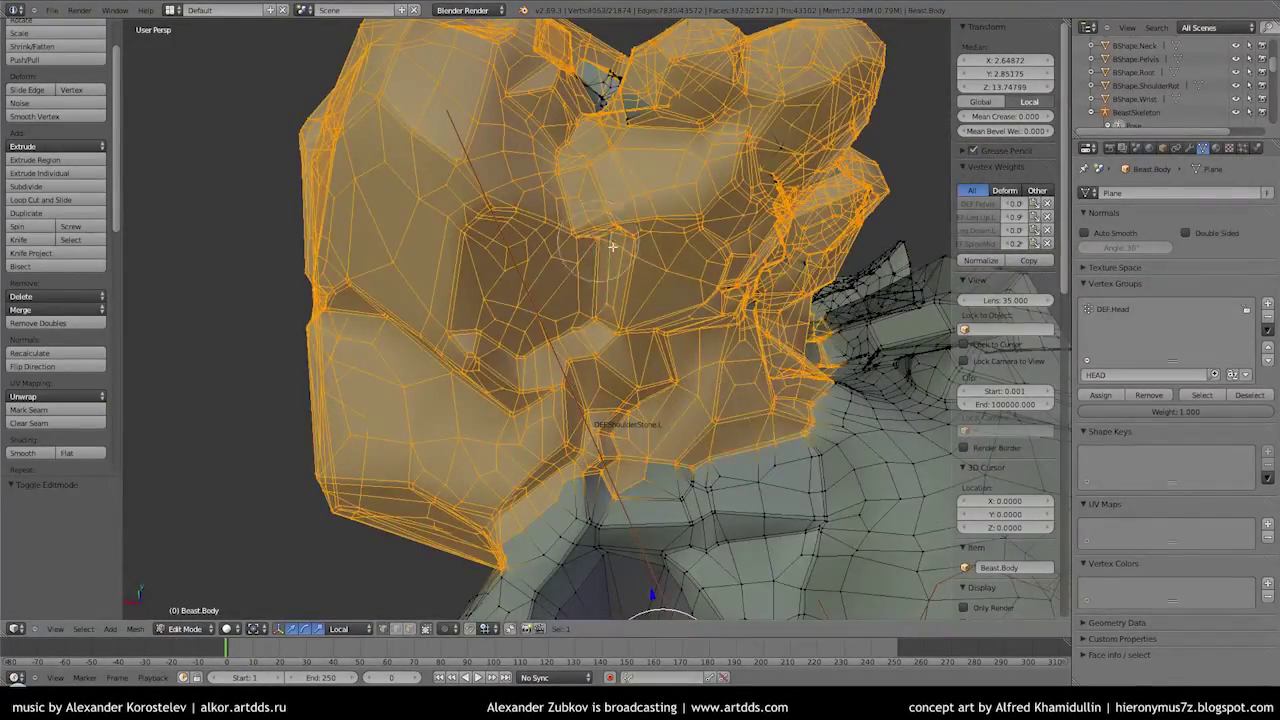
Add the remaining shoulder-stone vertices to the selection and switch back to Weight Paint with Ctrl+Tab
mouse_move(612, 246)
middle_mouse_down()
mouse_move(572, 347)
mouse_move(487, 367)
middle_mouse_up()
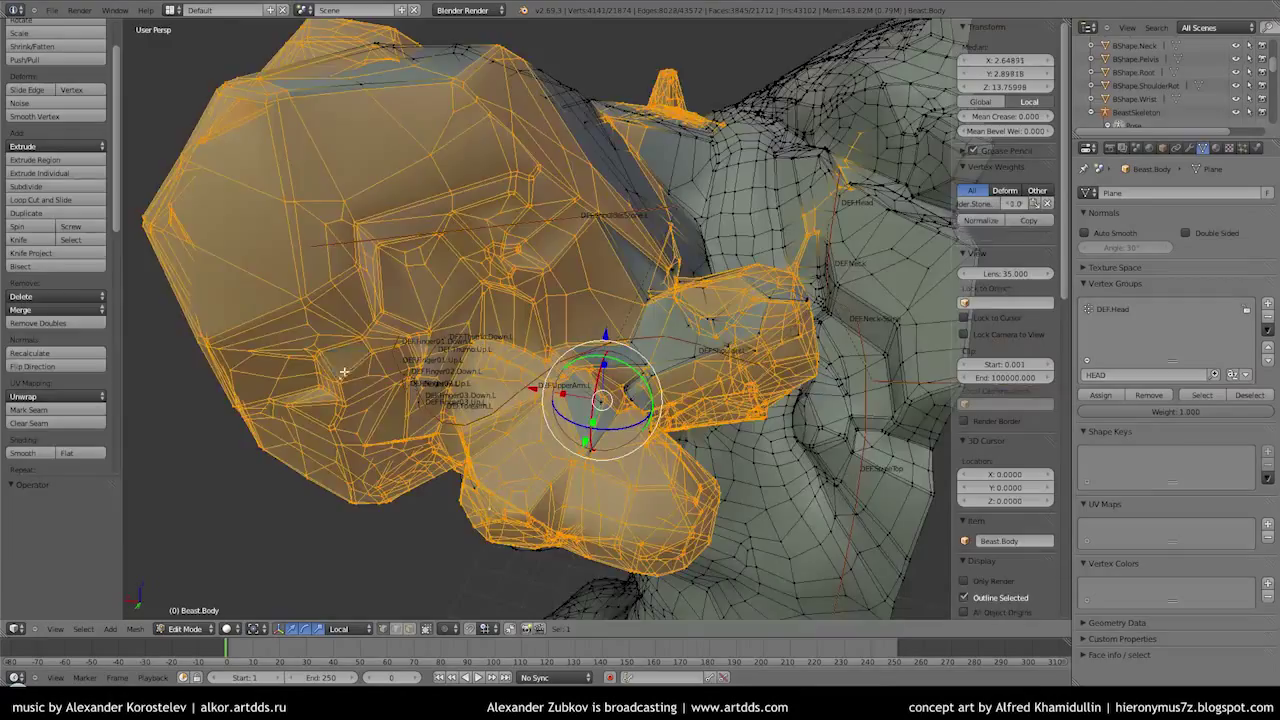
middle_click_drag(541, 93, 251, 335)
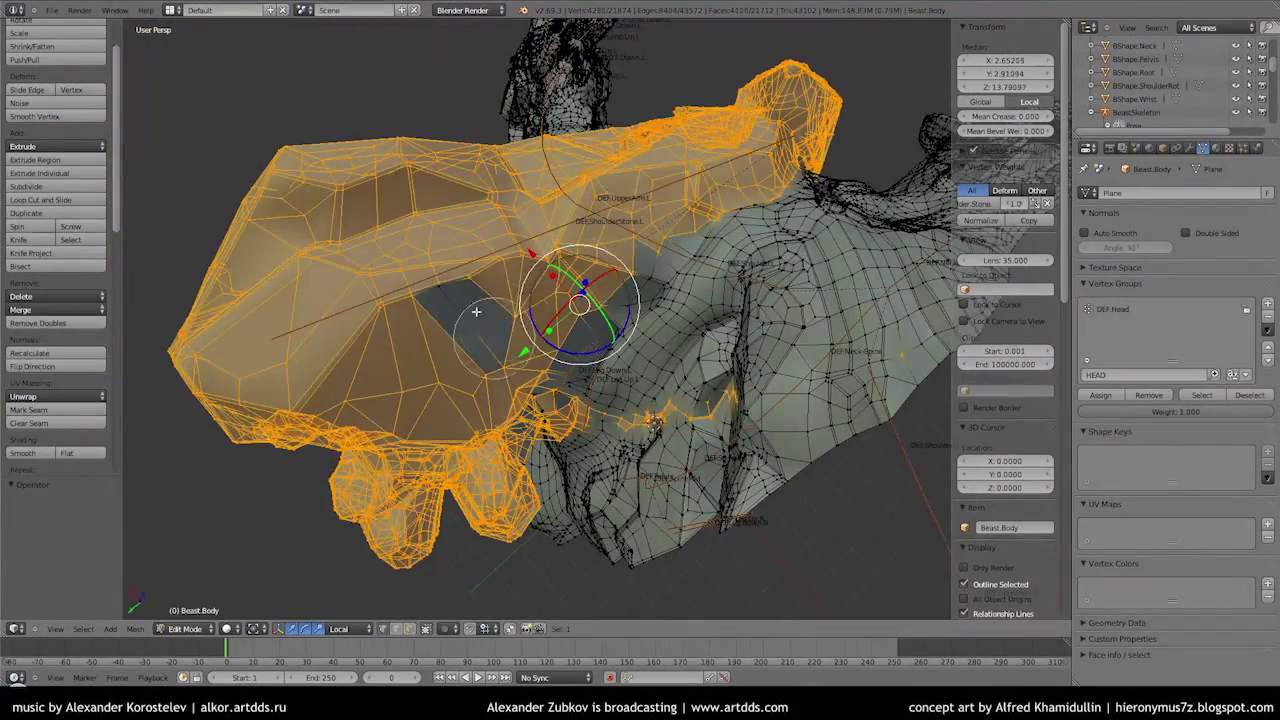
middle_click_drag(476, 311, 587, 426)
mouse_move(524, 513)
middle_mouse_down()
mouse_move(485, 259)
mouse_move(517, 305)
middle_mouse_up()
middle_click_drag(539, 145, 485, 287)
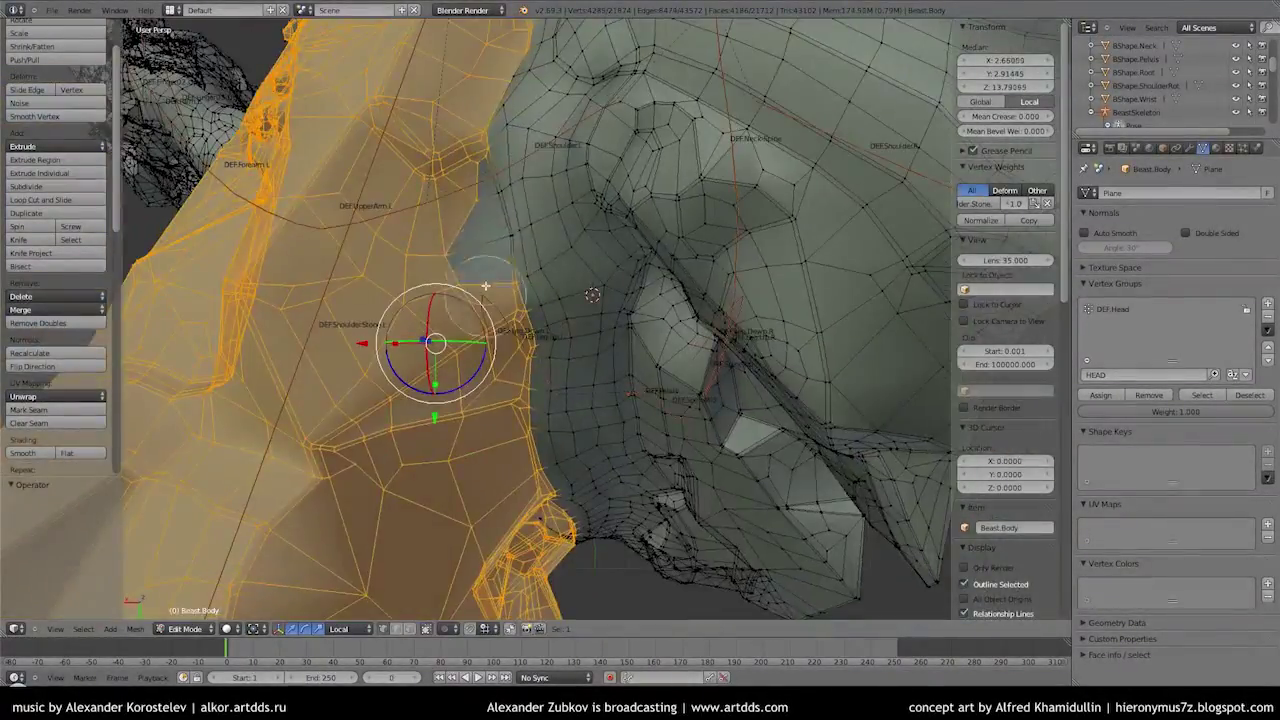
middle_click_drag(563, 261, 985, 382)
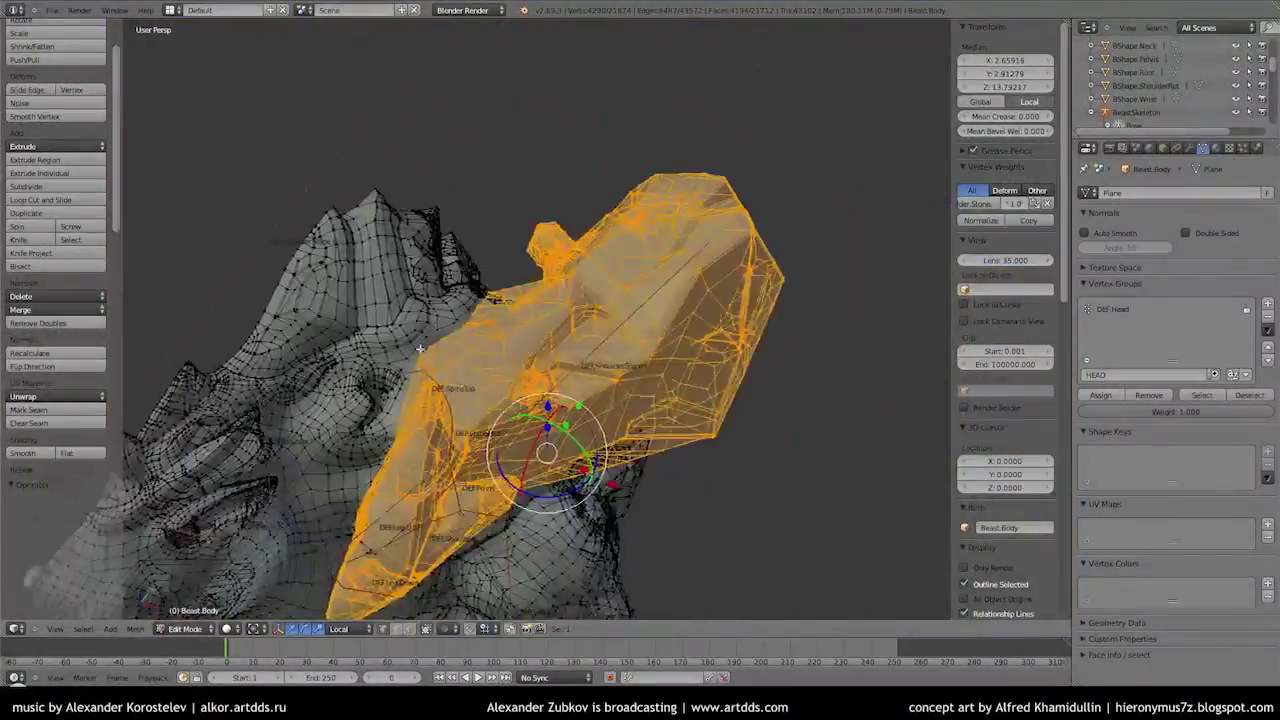
key("ctrl+Tab")
mouse_move(605, 358)
middle_mouse_down()
mouse_move(557, 400)
mouse_move(366, 354)
mouse_move(459, 323)
mouse_move(343, 280)
middle_mouse_up()
Pick the DEF.ShoulderStone.L bone and inspect its red shoulder weights
right_click(515, 245)
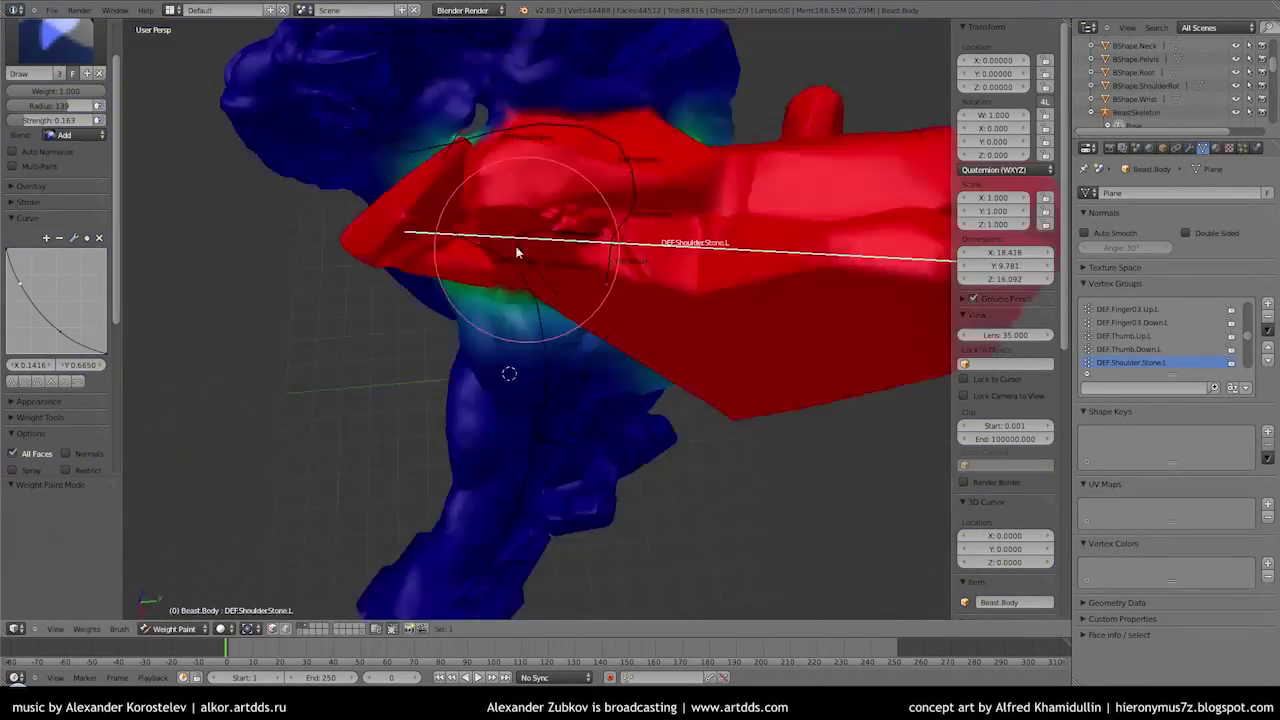
scroll(560, 240, "up", 4)
mouse_move(505, 173)
middle_mouse_down()
mouse_move(591, 286)
mouse_move(651, 403)
middle_mouse_up()
scroll(651, 403, "down", 3)
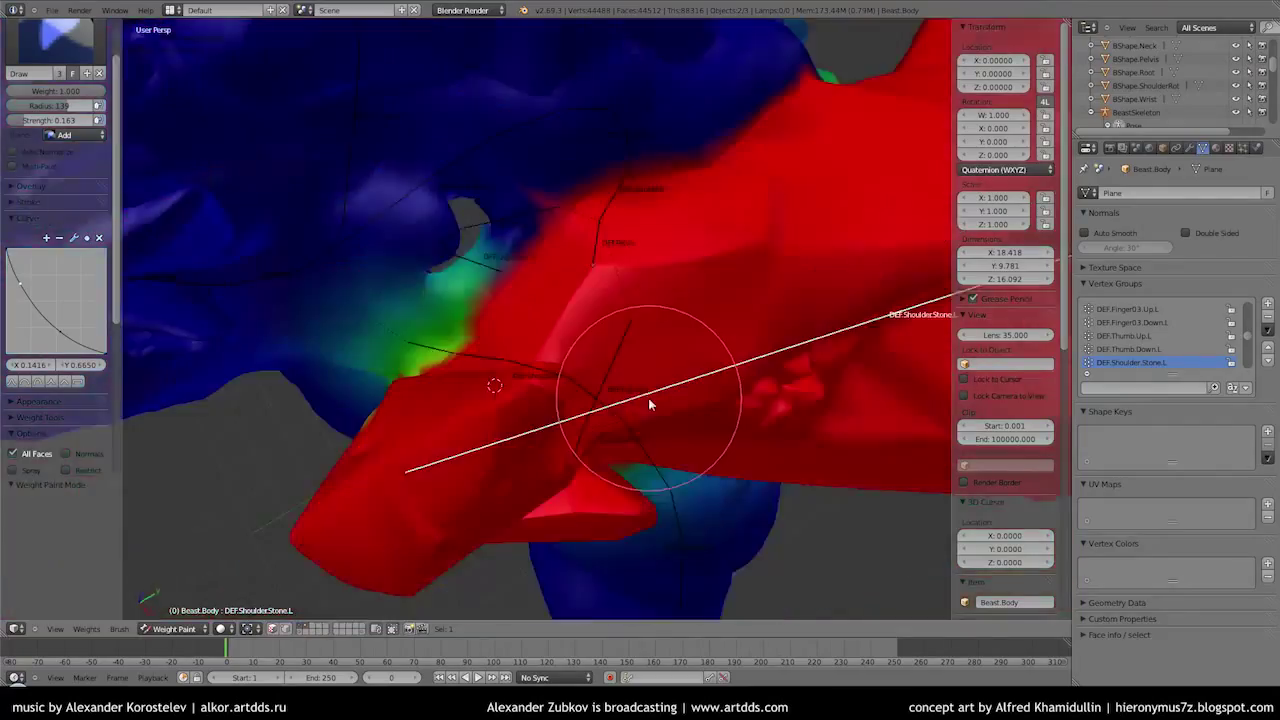
scroll(651, 403, "down", 2)
scroll(476, 270, "up", 2)
mouse_move(476, 278)
middle_mouse_down()
mouse_move(695, 390)
mouse_move(623, 360)
mouse_move(634, 591)
middle_mouse_up()
Select the DEF.Neck-Spine and DEF.Neck bones to review the neck weights
right_click(458, 251)
right_click(545, 258)
mouse_move(458, 251)
middle_mouse_down()
mouse_move(651, 253)
mouse_move(530, 250)
middle_mouse_up()
scroll(605, 238, "up", 3)
scroll(651, 253, "down", 4)
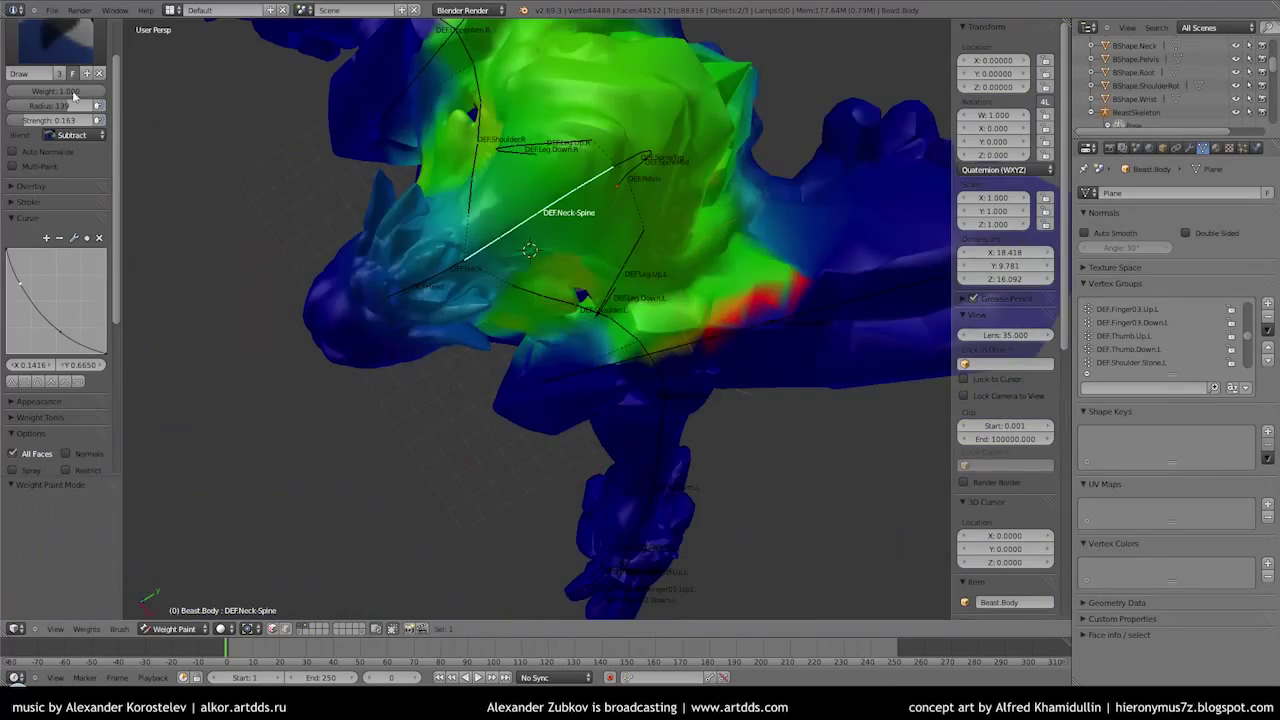
mouse_move(676, 358)
middle_mouse_down()
mouse_move(650, 277)
mouse_move(698, 258)
mouse_move(748, 264)
middle_mouse_up()
right_click(650, 277)
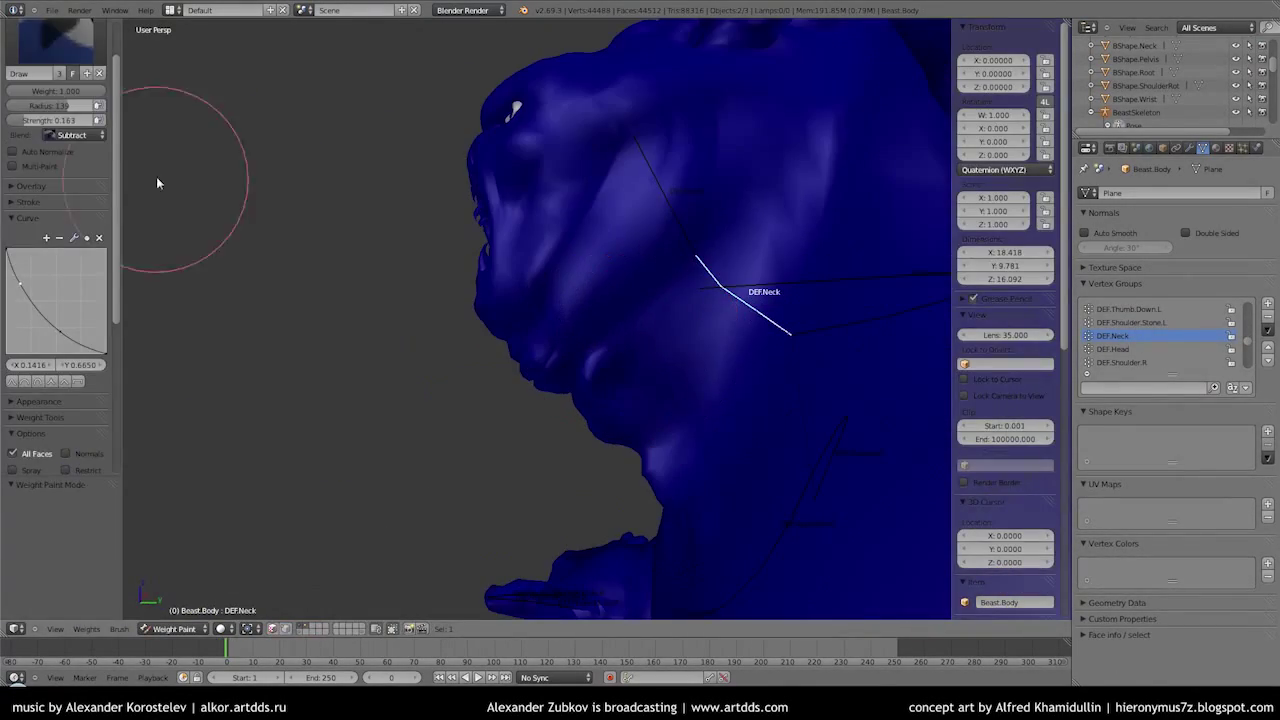
Paint the green head spot to full weight and shrink the brush radius
mouse_move(736, 307)
middle_mouse_down()
mouse_move(742, 158)
mouse_move(634, 363)
mouse_move(545, 273)
mouse_move(610, 375)
mouse_move(671, 286)
mouse_move(600, 410)
mouse_move(465, 452)
middle_mouse_up()
mouse_move(477, 315)
middle_mouse_down()
mouse_move(487, 402)
mouse_move(480, 318)
middle_mouse_up()
middle_click_drag(361, 331, 297, 297)
left_click_drag(297, 297, 234, 246)
mouse_move(234, 246)
middle_mouse_down()
mouse_move(423, 243)
mouse_move(363, 359)
mouse_move(349, 289)
mouse_move(749, 386)
mouse_move(474, 420)
mouse_move(300, 300)
middle_mouse_up()
left_click(66, 134)
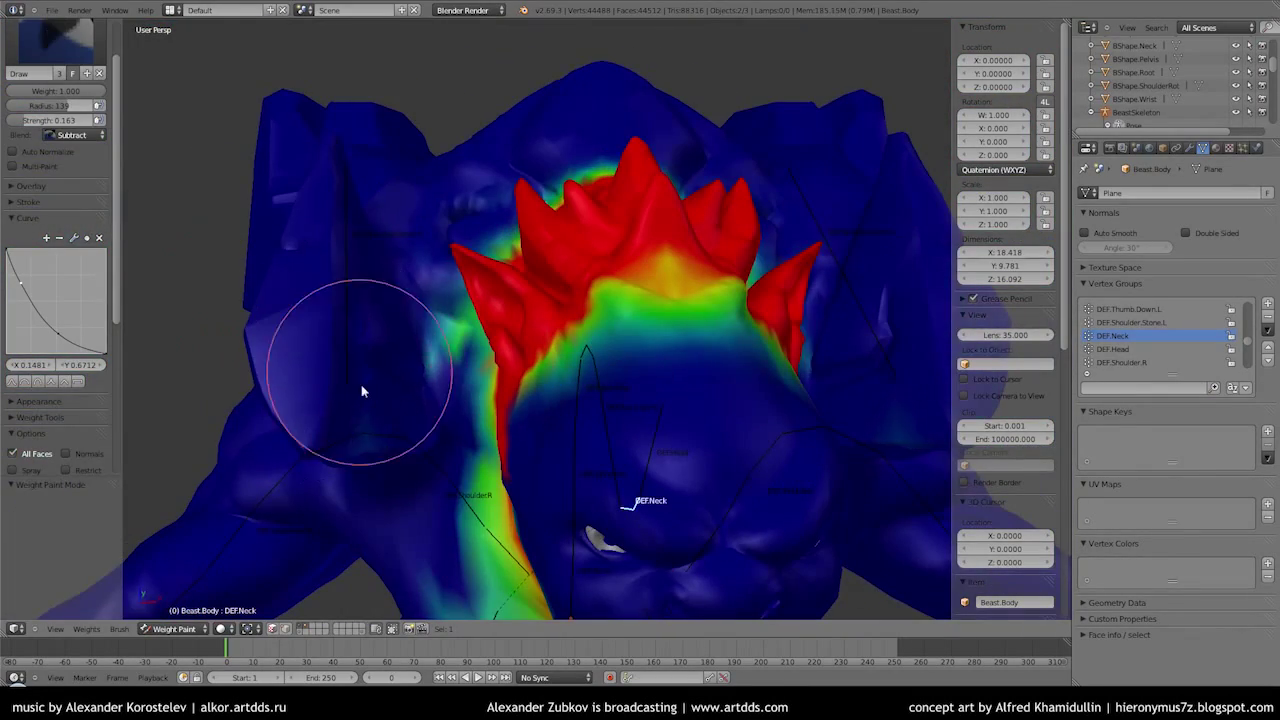
middle_click_drag(350, 420, 492, 430)
mouse_move(540, 262)
middle_mouse_down()
mouse_move(651, 320)
mouse_move(651, 303)
mouse_move(652, 333)
mouse_move(548, 357)
middle_mouse_up()
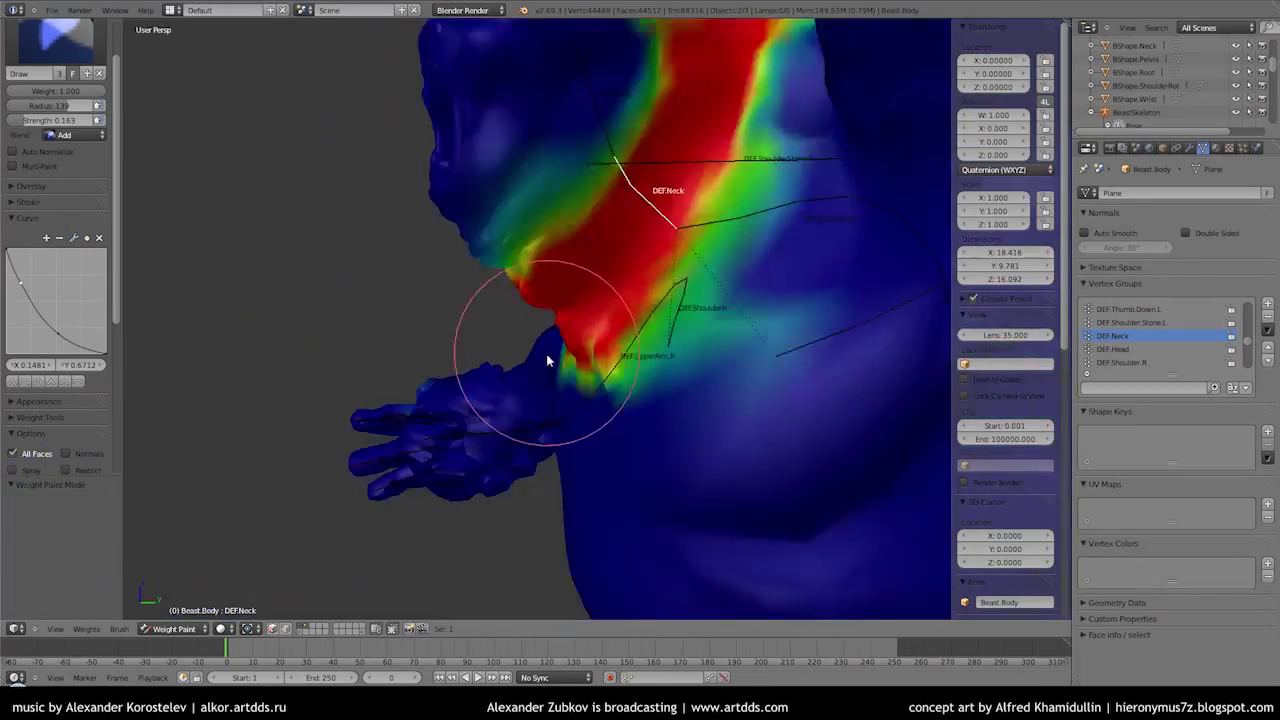
scroll(548, 357, "down", 3)
key("f")
mouse_move(615, 318)
middle_mouse_down()
mouse_move(600, 280)
mouse_move(495, 323)
mouse_move(551, 320)
middle_mouse_up()
Review the DEF.Neck, DEF.Head, DEF.ShoulderStone.R and DEF.ShoulderL weights and set the brush to Subtract
right_click(492, 352)
mouse_move(492, 352)
middle_mouse_down()
mouse_move(523, 271)
mouse_move(520, 162)
mouse_move(588, 379)
mouse_move(485, 199)
mouse_move(696, 367)
mouse_move(762, 294)
mouse_move(722, 270)
mouse_move(663, 277)
middle_mouse_up()
right_click(520, 162)
right_click(762, 294)
right_click(663, 277)
scroll(663, 277, "up", 3)
left_click(64, 134)
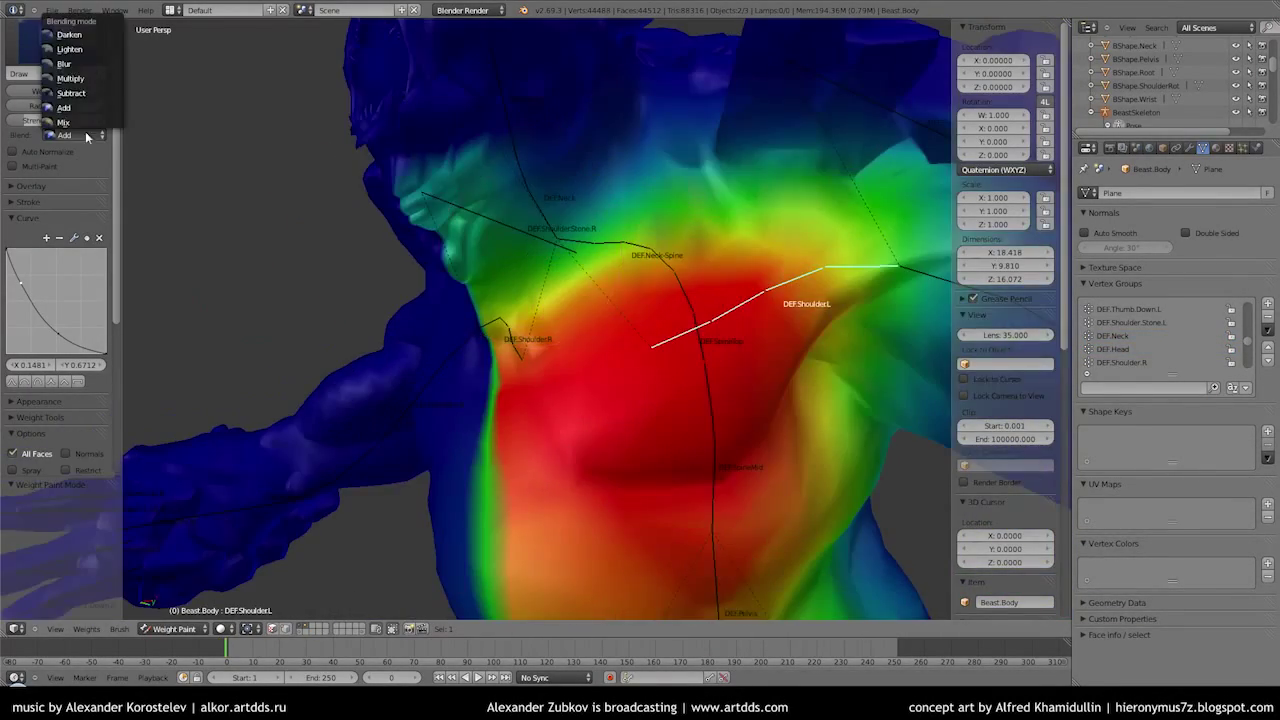
left_click(64, 108)
scroll(463, 205, "down", 3)
mouse_move(485, 400)
middle_mouse_down()
mouse_move(691, 220)
mouse_move(737, 266)
middle_mouse_up()
mouse_move(617, 306)
middle_mouse_down()
mouse_move(409, 306)
mouse_move(480, 286)
mouse_move(125, 263)
middle_mouse_up()
Paint DEF.Head weight from the jaw up the side of the head in right side view
right_click(480, 286)
key("KP_3")
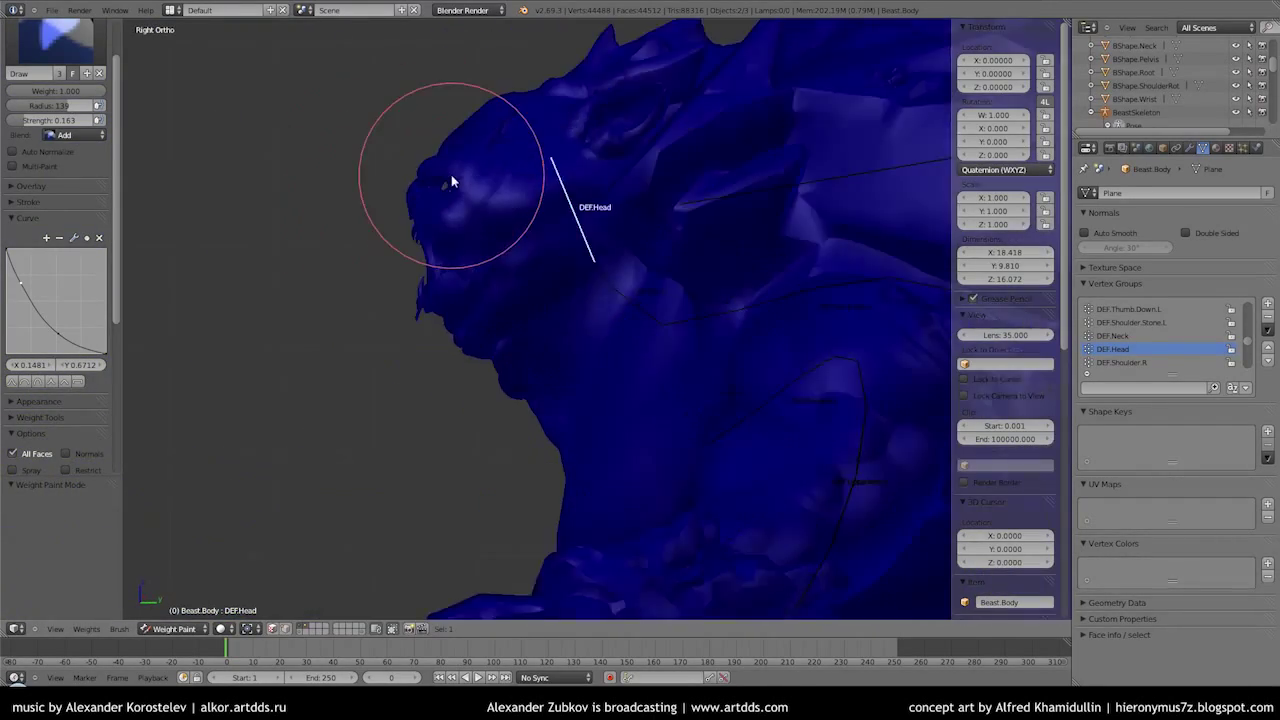
left_click_drag(446, 352, 469, 143)
left_click_drag(432, 272, 523, 134)
middle_click_drag(523, 134, 607, 230)
scroll(422, 254, "up", 4)
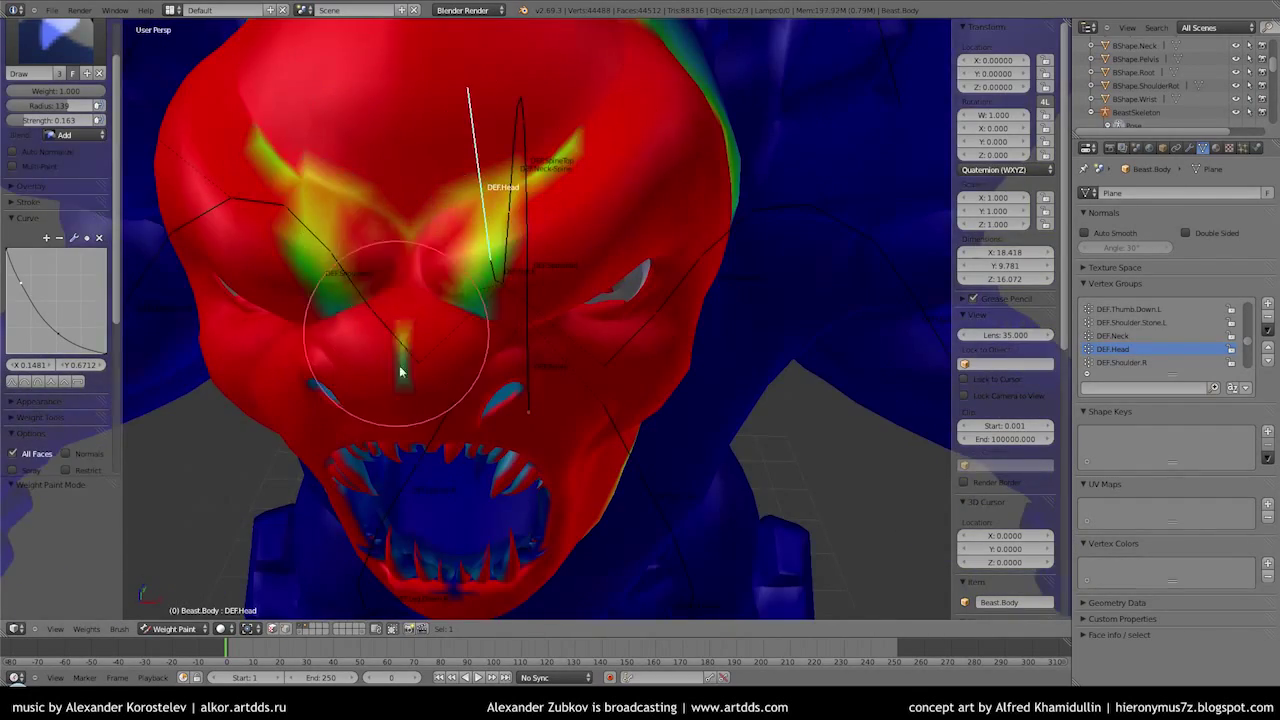
middle_click_drag(400, 372, 563, 120)
middle_click_drag(443, 88, 523, 250)
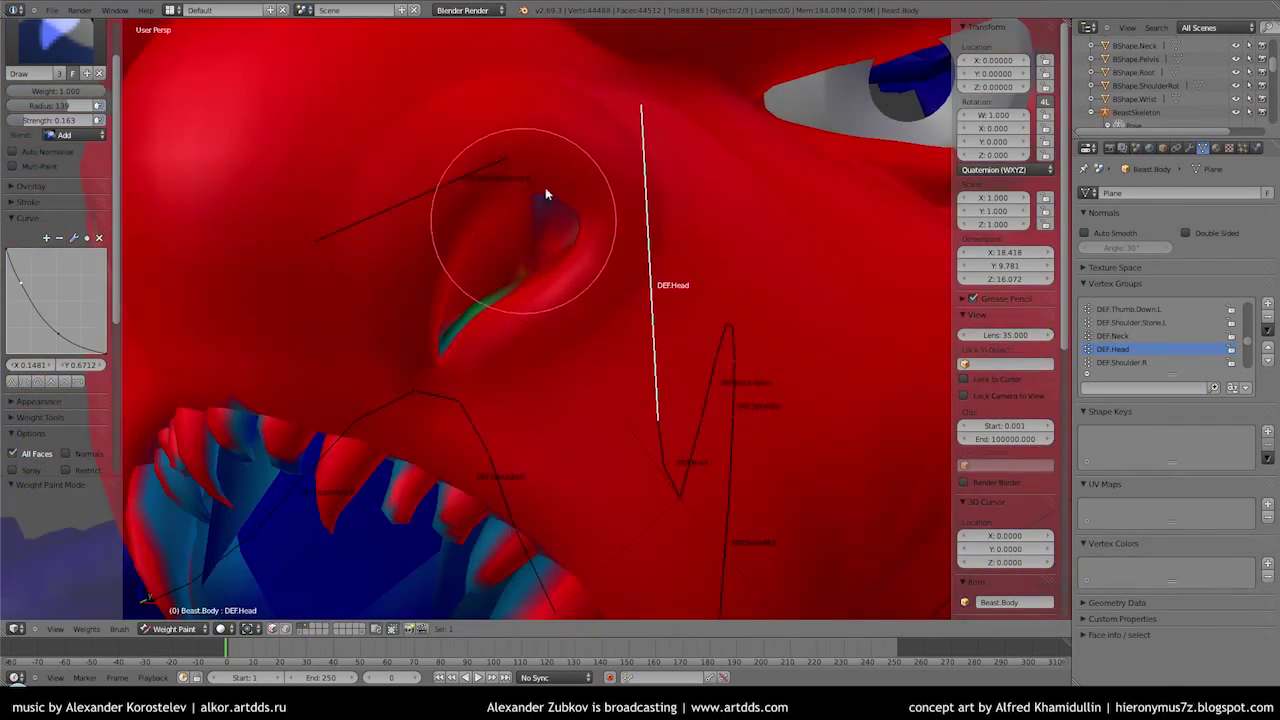
key("Tab")
Select the jaw and face region, frame it, and orbit to look into the open mouth
left_click_drag(489, 414, 520, 400, "ctrl")
key("KP_Decimal")
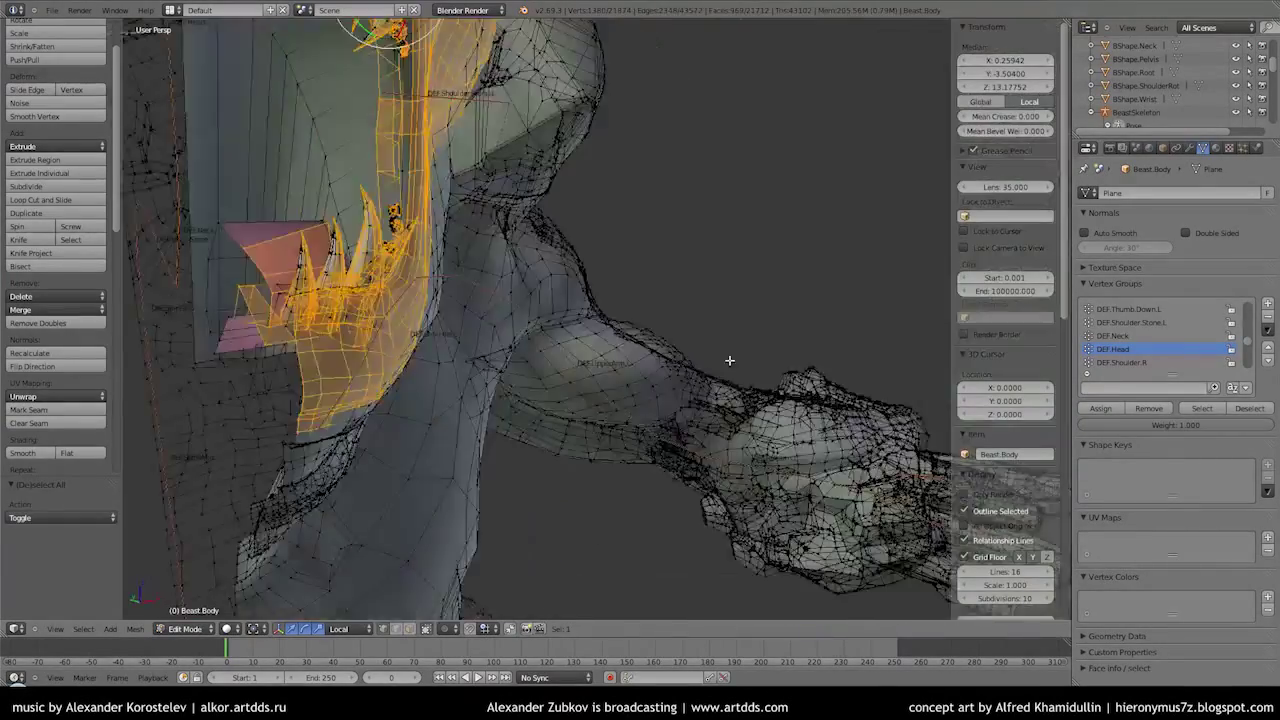
mouse_move(480, 330)
middle_mouse_down()
mouse_move(532, 322)
mouse_move(668, 435)
mouse_move(687, 533)
mouse_move(242, 387)
middle_mouse_up()
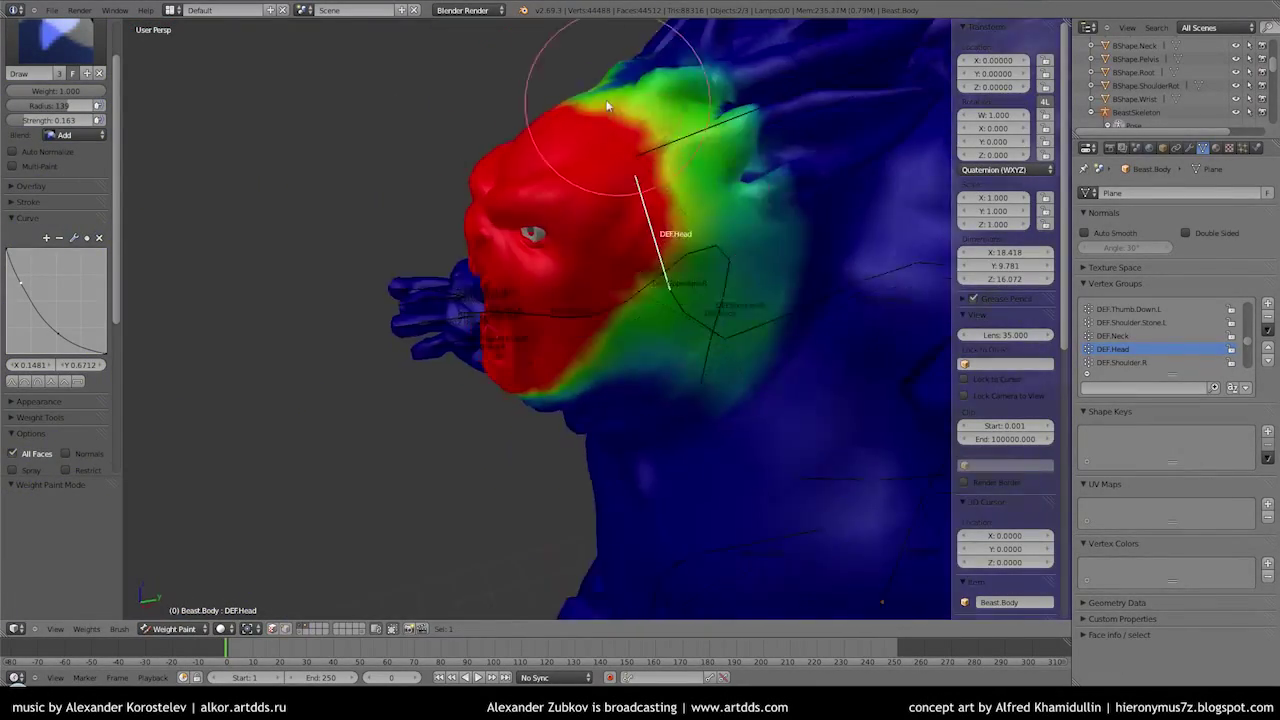
middle_click_drag(607, 106, 514, 471)
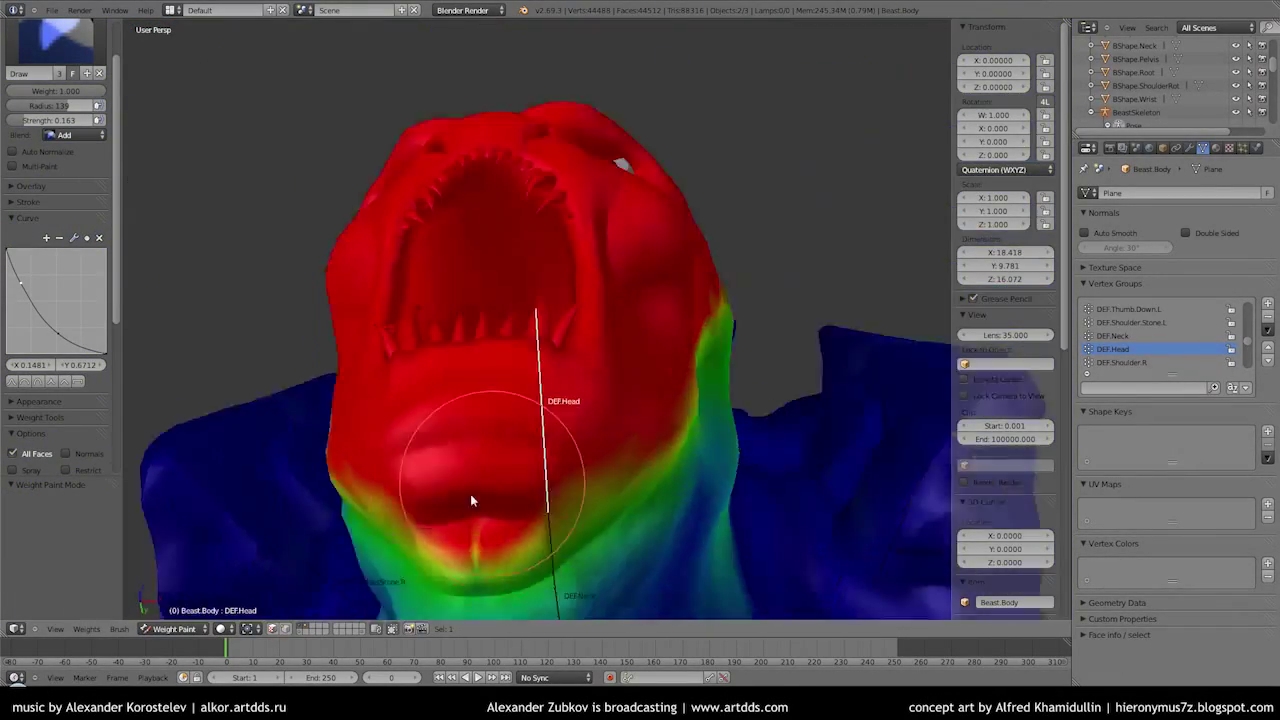
Set the brush blend to Subtract and clear stray spine weights, checking DEF.SpineMid and DEF.Pelvis
left_click(84, 134)
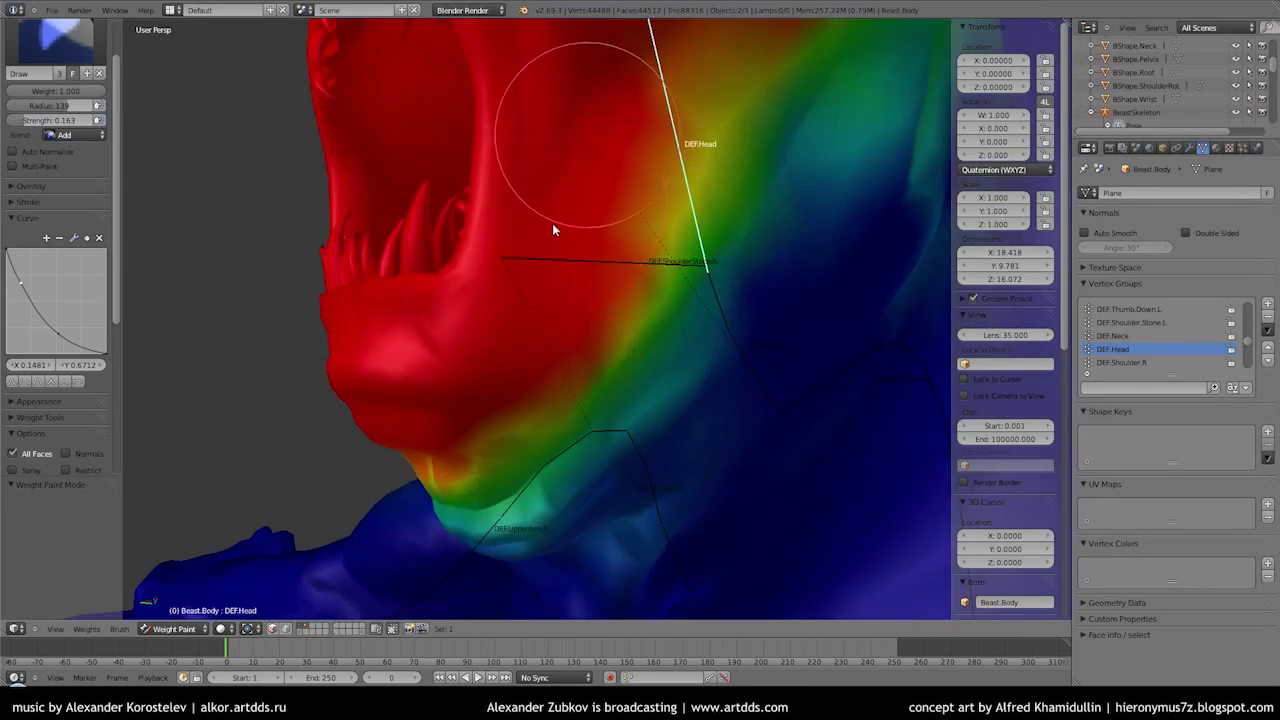
middle_click_drag(552, 229, 698, 244)
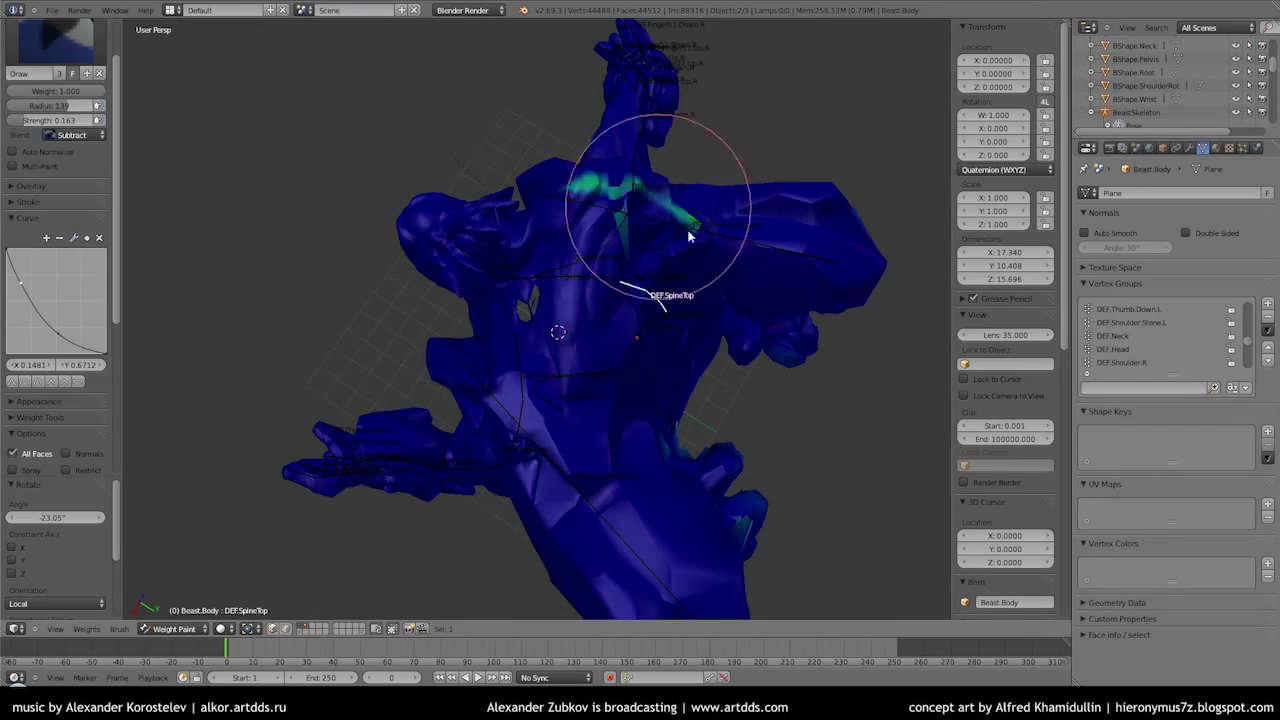
mouse_move(643, 283)
middle_mouse_down()
mouse_move(723, 267)
mouse_move(620, 456)
mouse_move(791, 446)
mouse_move(571, 109)
mouse_move(531, 263)
mouse_move(614, 202)
middle_mouse_up()
right_click(620, 456)
right_click(531, 263)
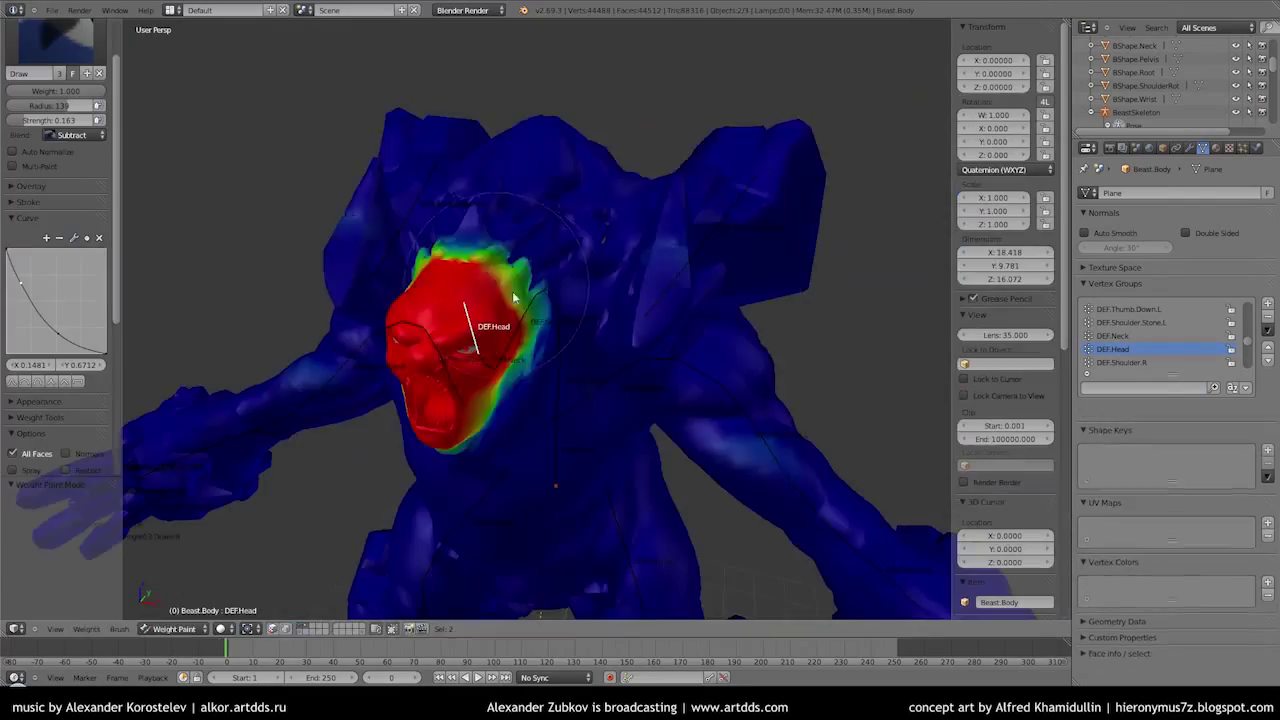
mouse_move(606, 202)
middle_mouse_down()
mouse_move(509, 300)
mouse_move(440, 297)
middle_mouse_up()
right_click(336, 357)
Put BeastSkeleton in Pose Mode, display bones as B-Bones, and rotate DEF.SpineMid
key("Tab")
key("Tab")
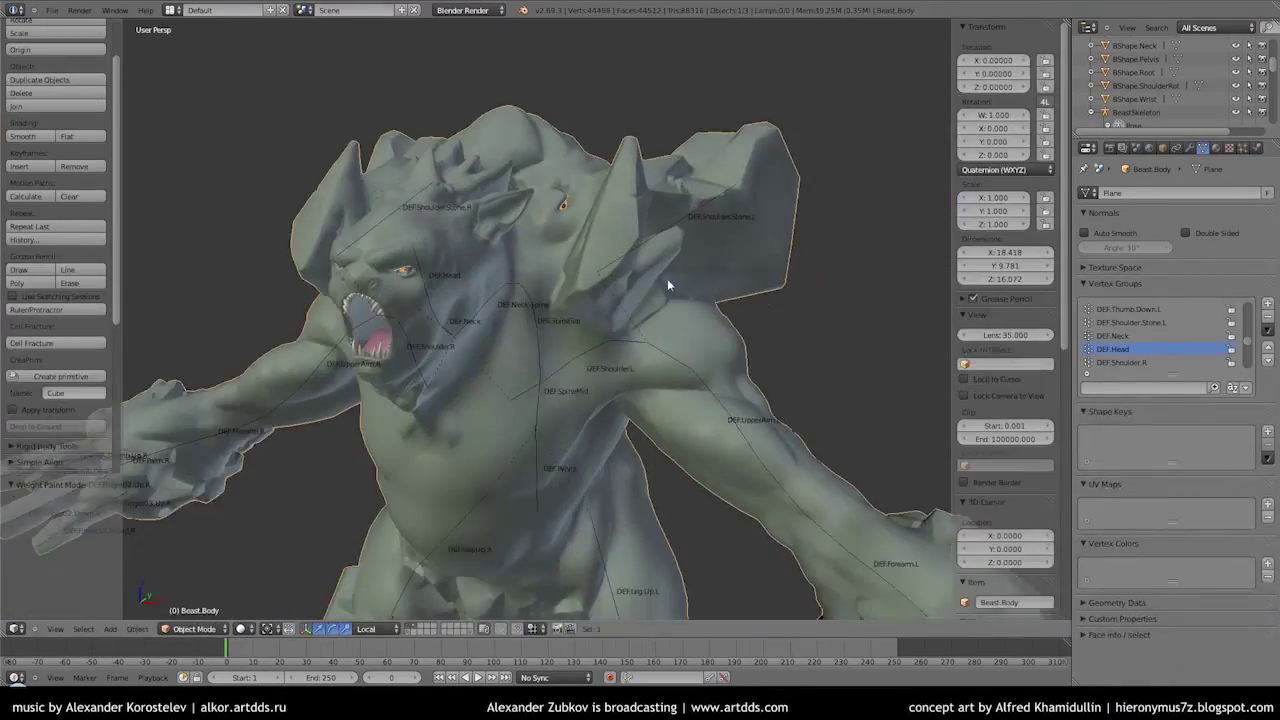
key("ctrl+Tab")
left_click(1168, 349)
right_click(585, 403)
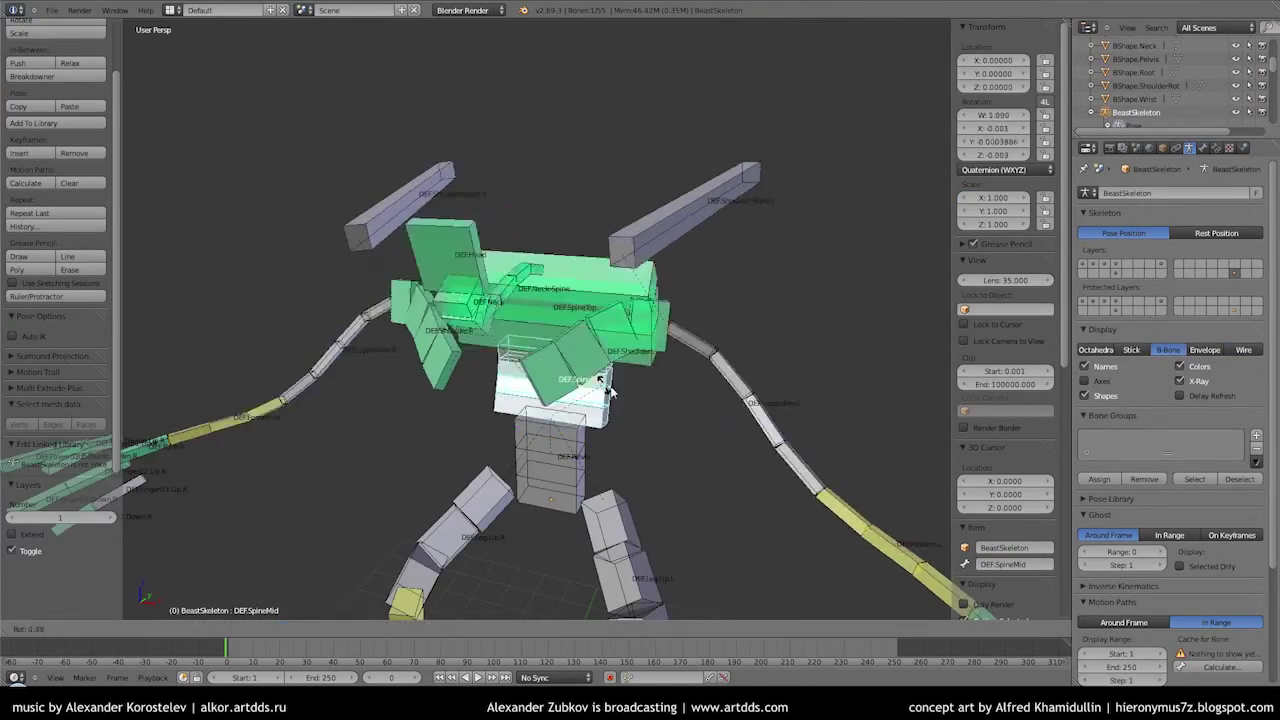
left_click(610, 390)
middle_click_drag(610, 390, 637, 361)
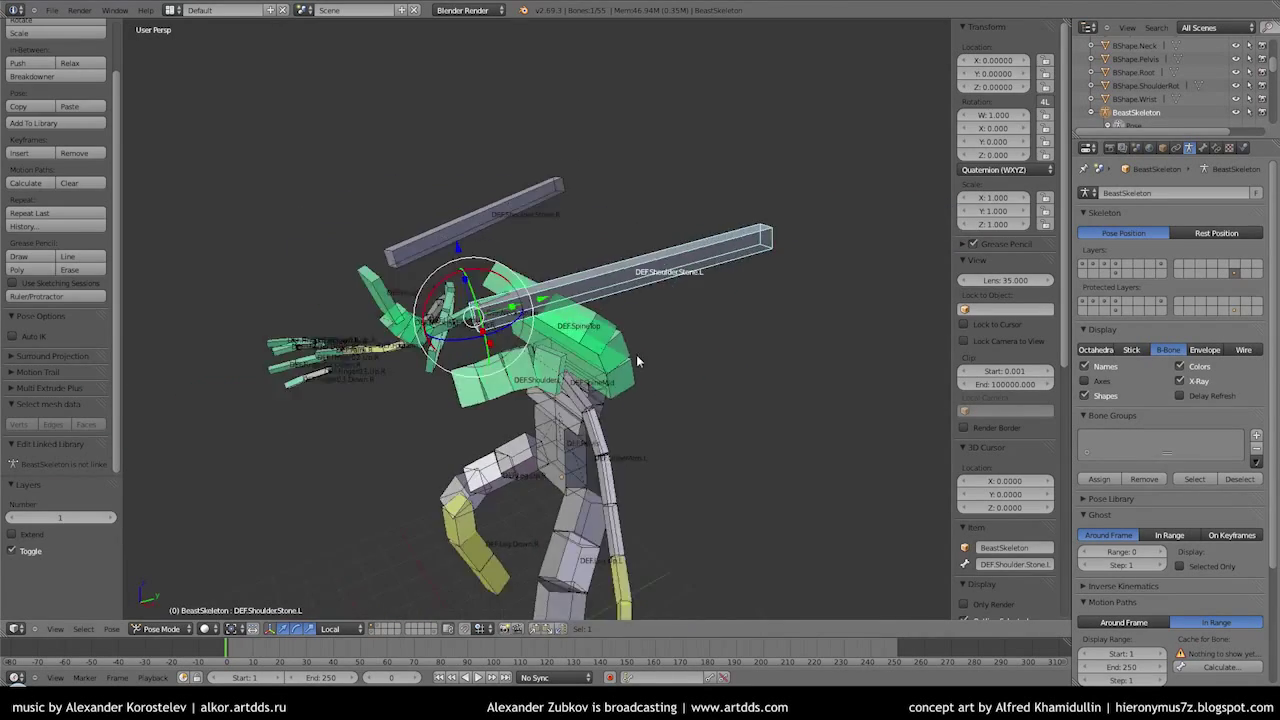
In Edit Mode, snap the cursor to the shoulder-stone tip and add the CTRL.ShoulderStone control bones
key("Tab")
key("shift+s")
left_click(744, 316)
scroll(720, 300, "up", 3)
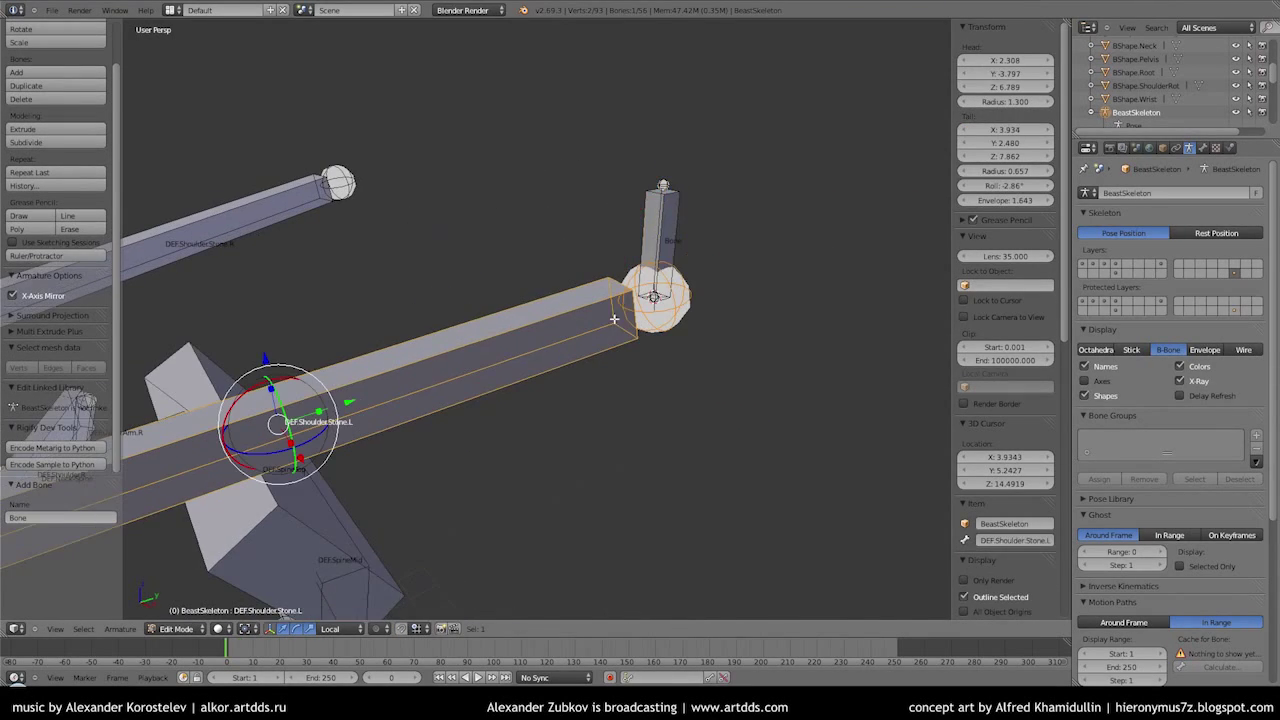
key("shift+a")
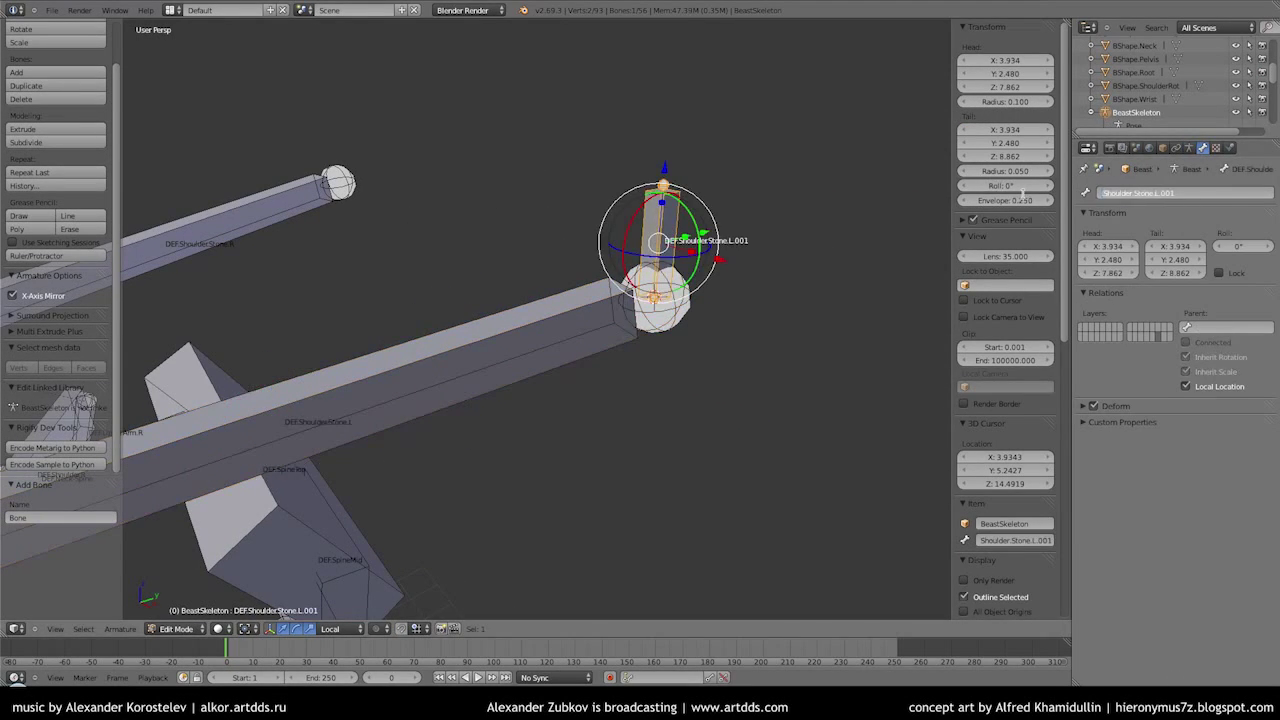
scroll(637, 330, "down", 3)
key("Tab")
key("Tab")
scroll(558, 260, "down", 2)
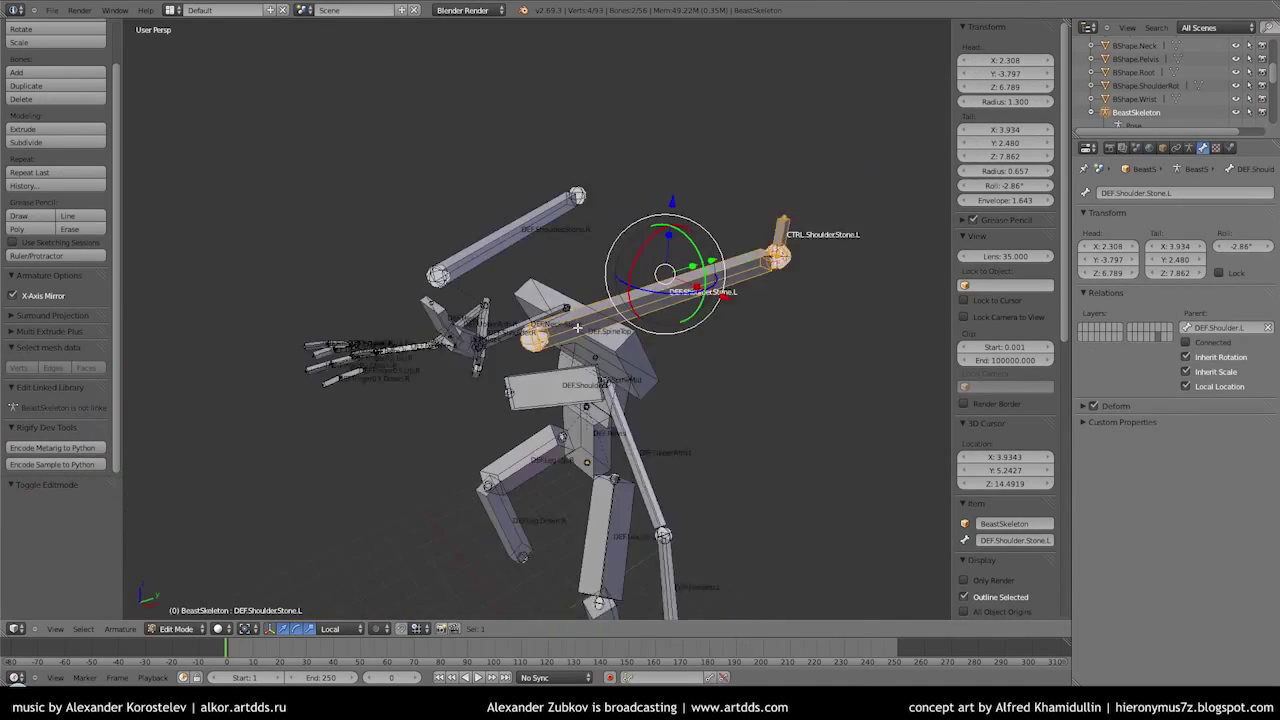
key("shift+s")
key("a")
In Pose Mode, add an IK constraint so the left shoulder stone follows CTRL.ShoulderStone.L
mouse_move(678, 361)
middle_mouse_down()
mouse_move(679, 299)
mouse_move(371, 463)
middle_mouse_up()
left_click(58, 628)
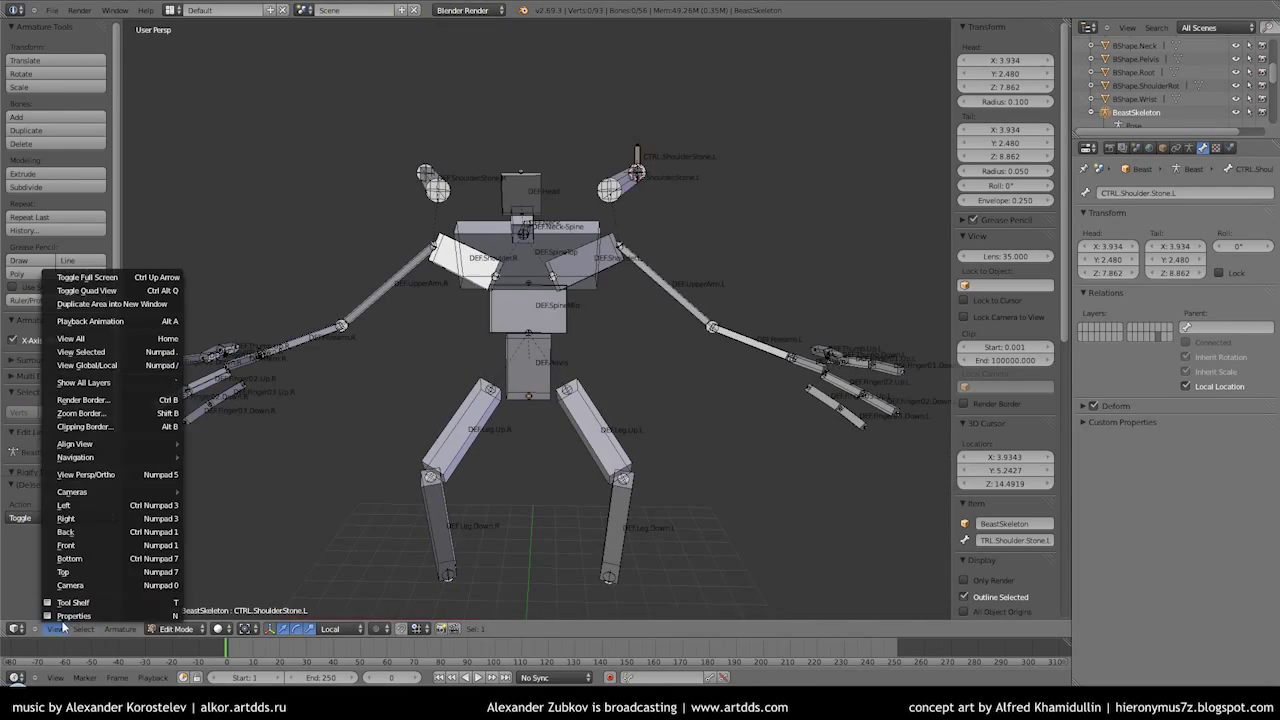
middle_click_drag(500, 420, 477, 327)
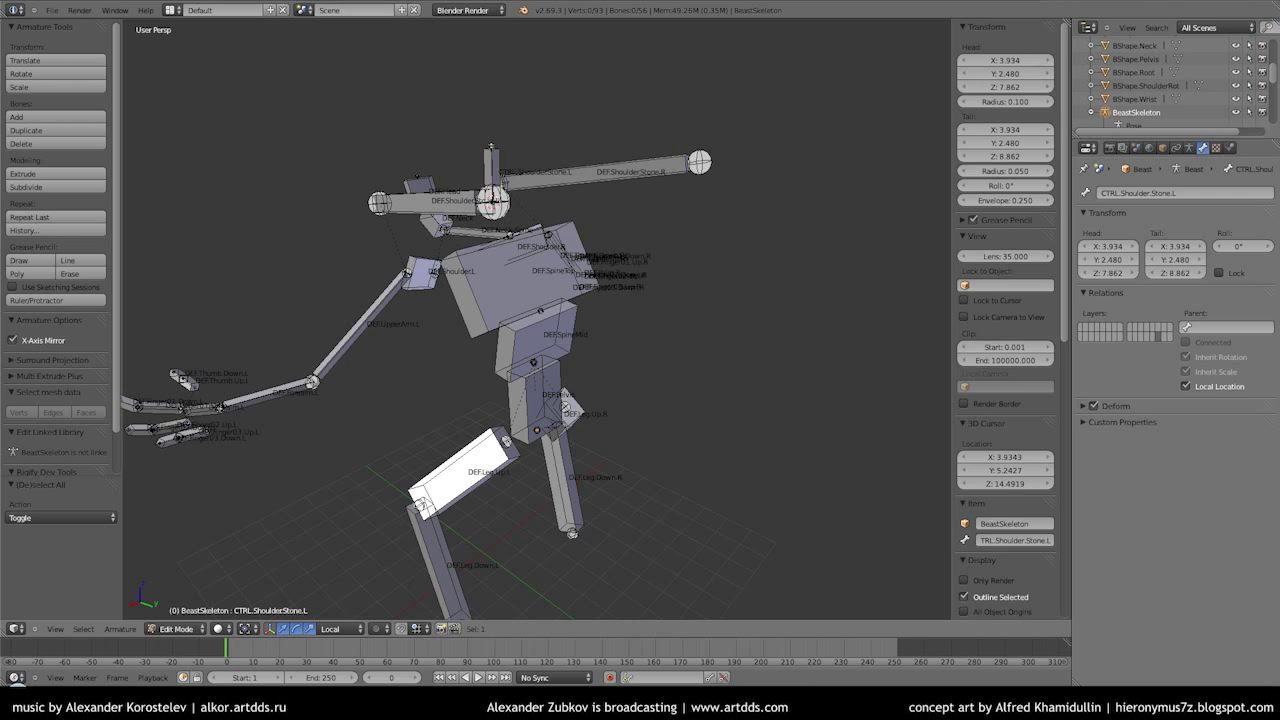
middle_click_drag(565, 407, 440, 371)
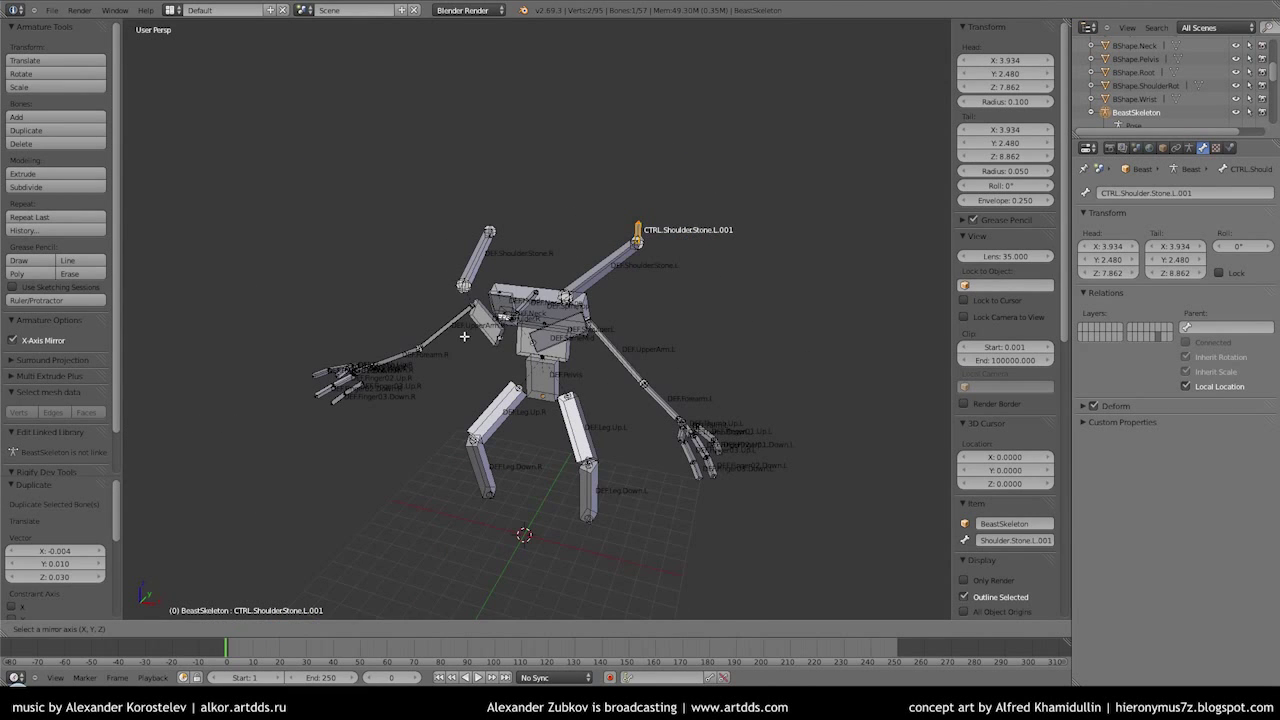
key("ctrl+Tab")
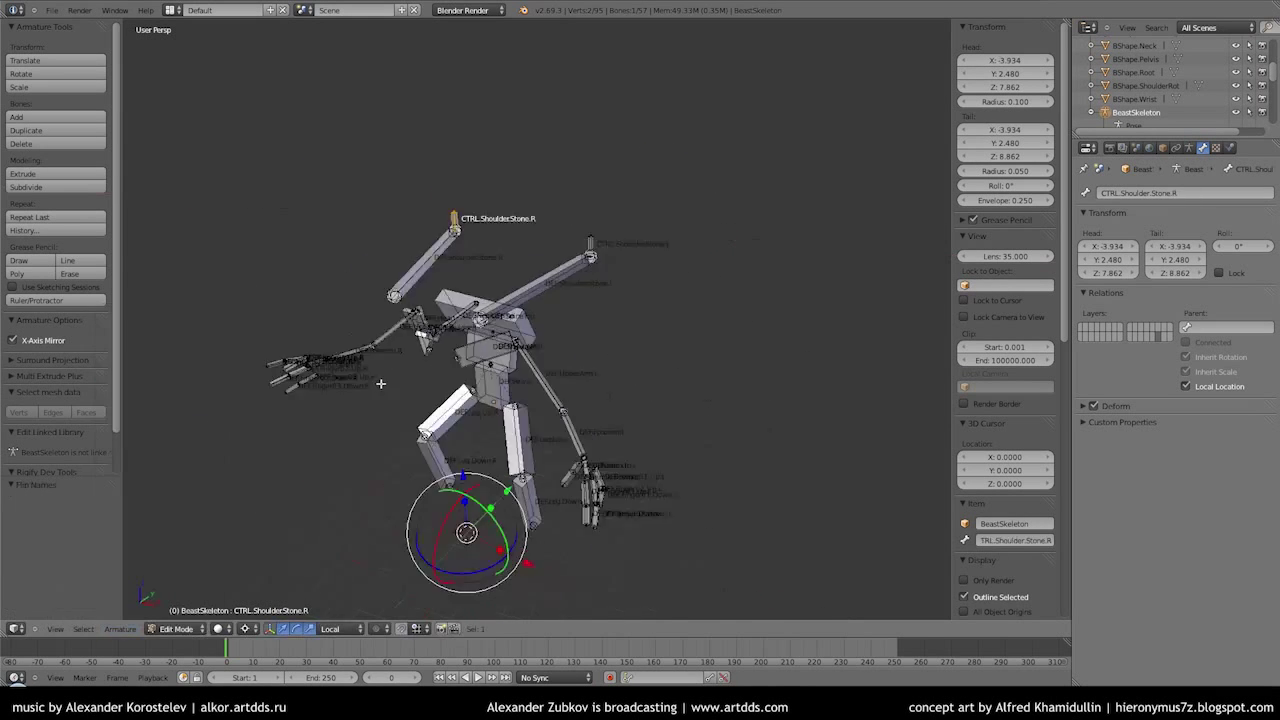
scroll(579, 292, "up", 3)
right_click(654, 286)
mouse_move(654, 286)
middle_mouse_down()
mouse_move(783, 282)
mouse_move(661, 226)
middle_mouse_up()
key("shift+i")
left_click(723, 284)
right_click(661, 226)
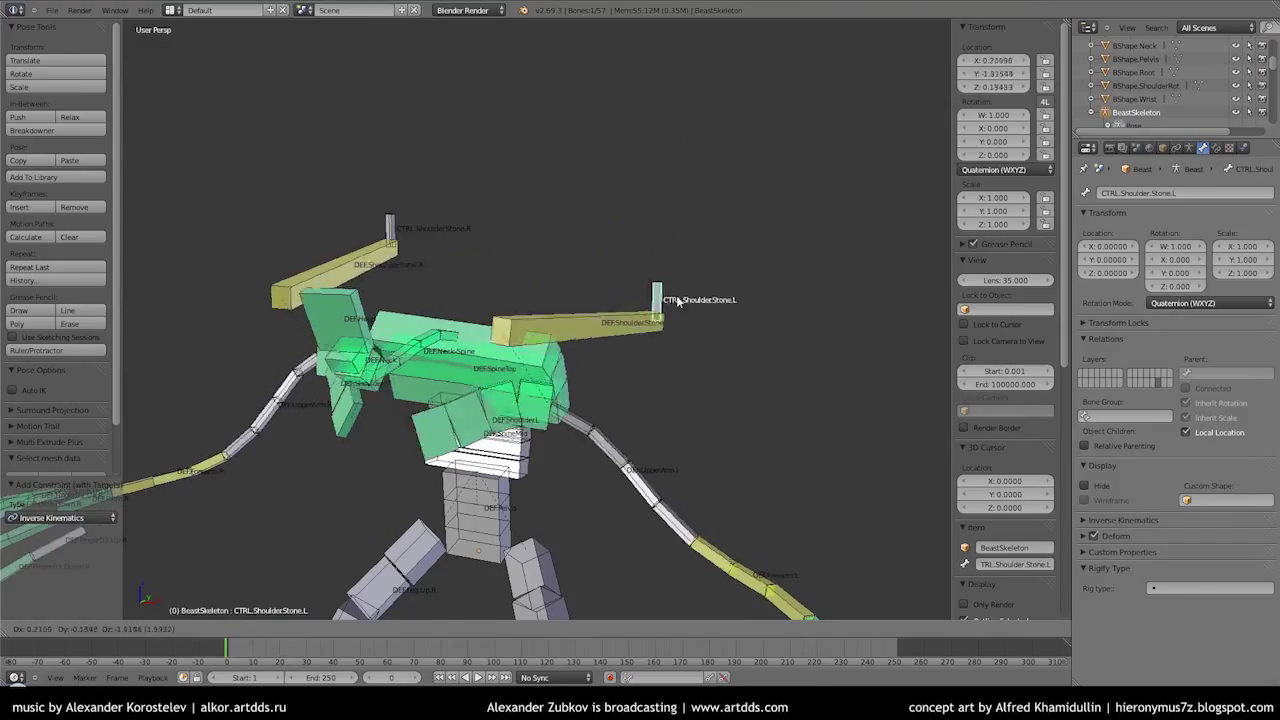
Grab the right and left shoulder controls to test the IK, then return the armature to Edit Mode
left_click(390, 225)
right_click(651, 225)
key("g")
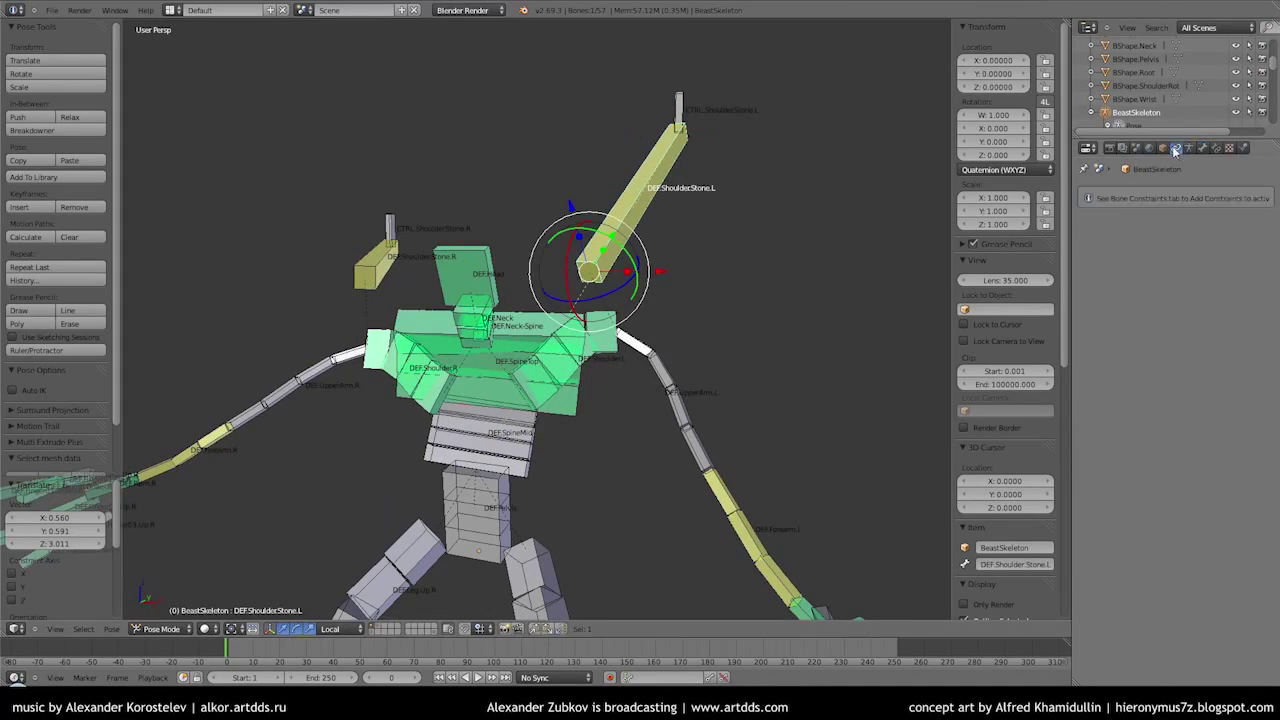
right_click(679, 110)
key("g")
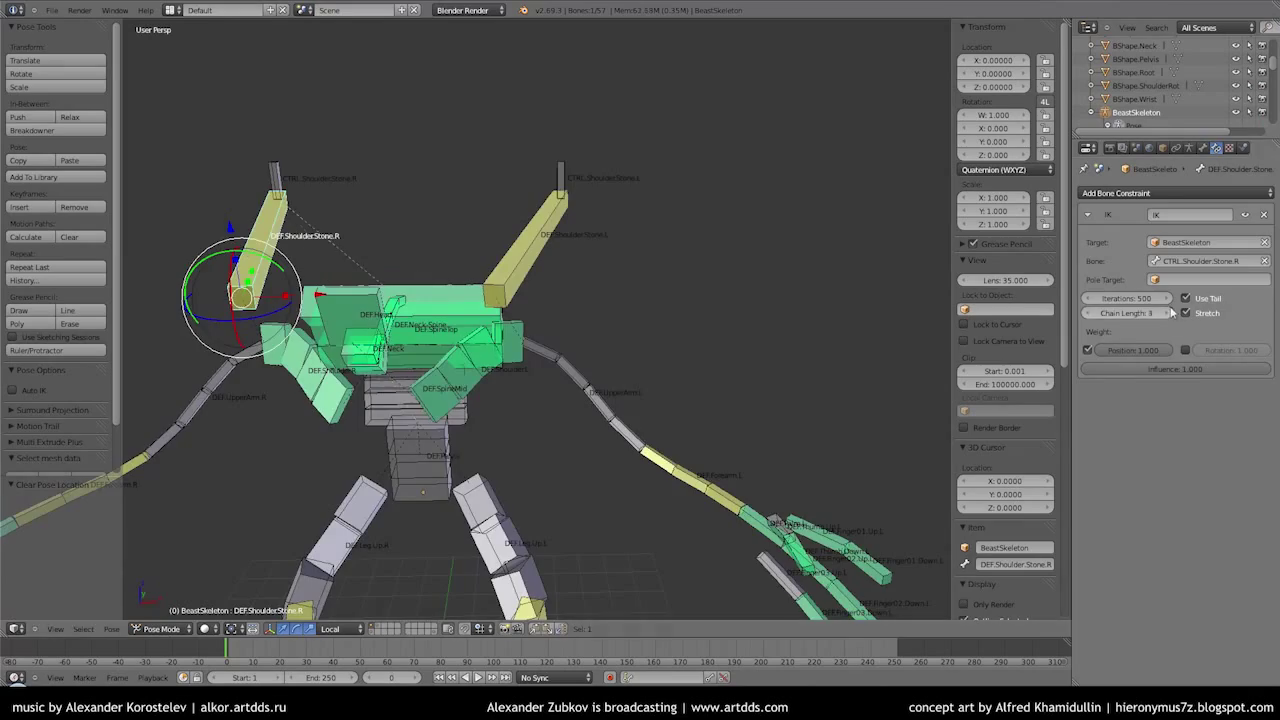
left_click(1188, 150)
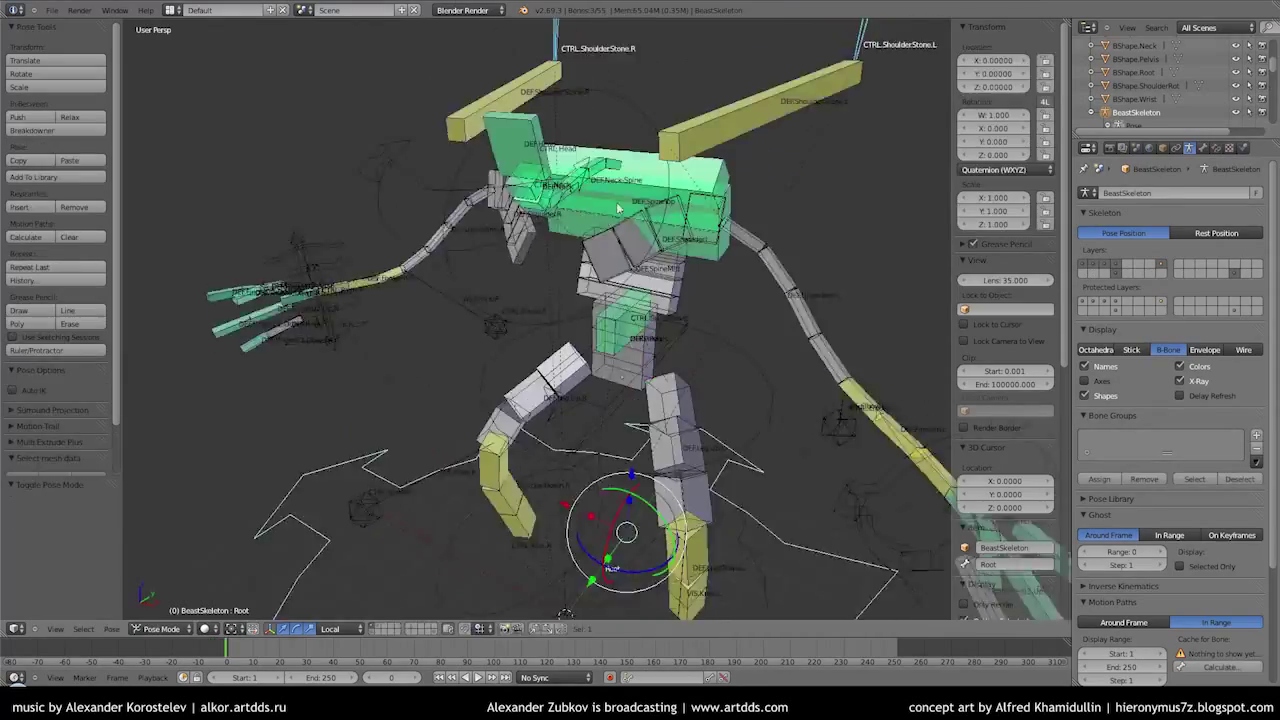
key("Tab")
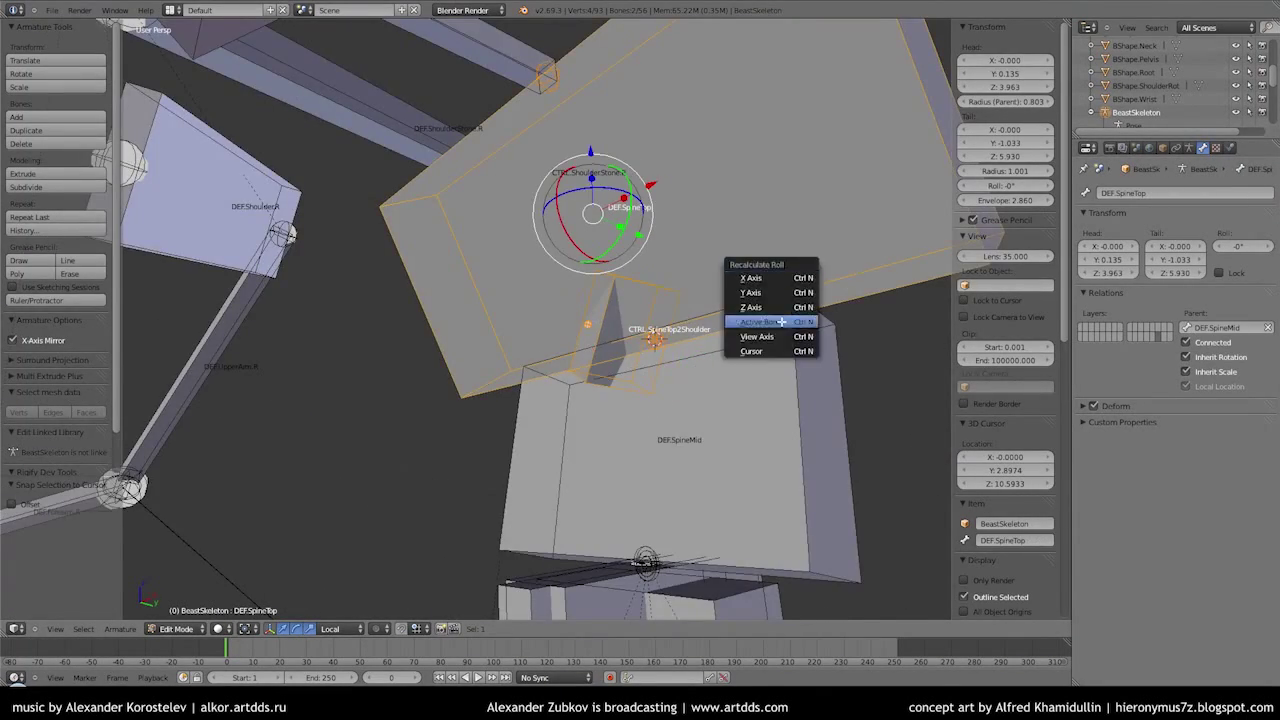
Align CTRL.SpineTop2Shoulder's roll and add a copy constraint targeting DEF.SpineTop
left_click(781, 321)
right_click(690, 298)
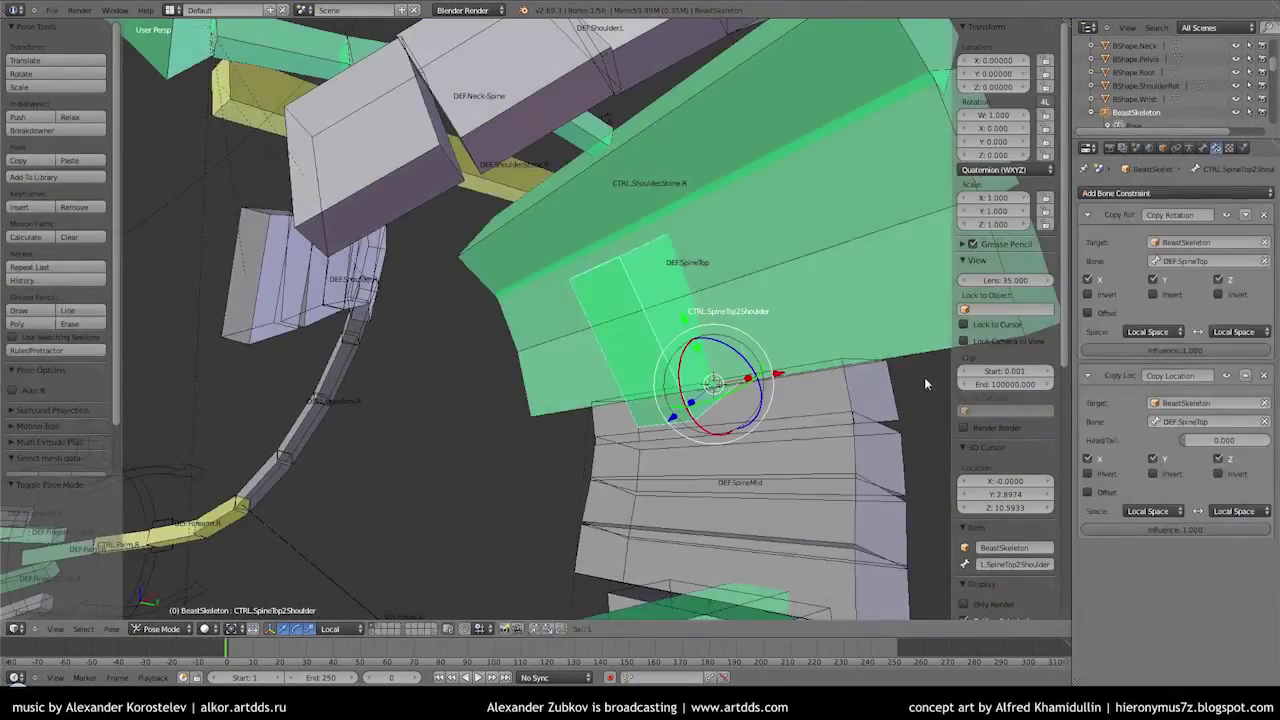
key("ctrl+shift+c")
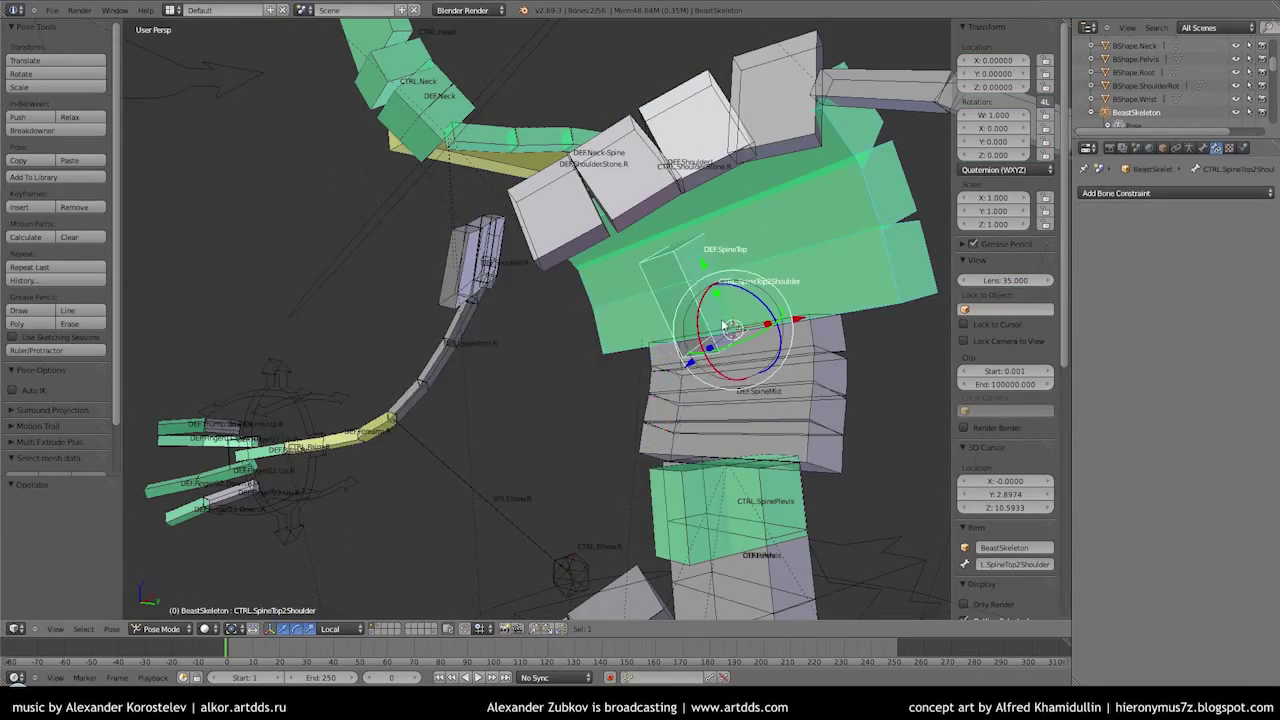
key("ctrl+shift+c")
left_click(409, 352)
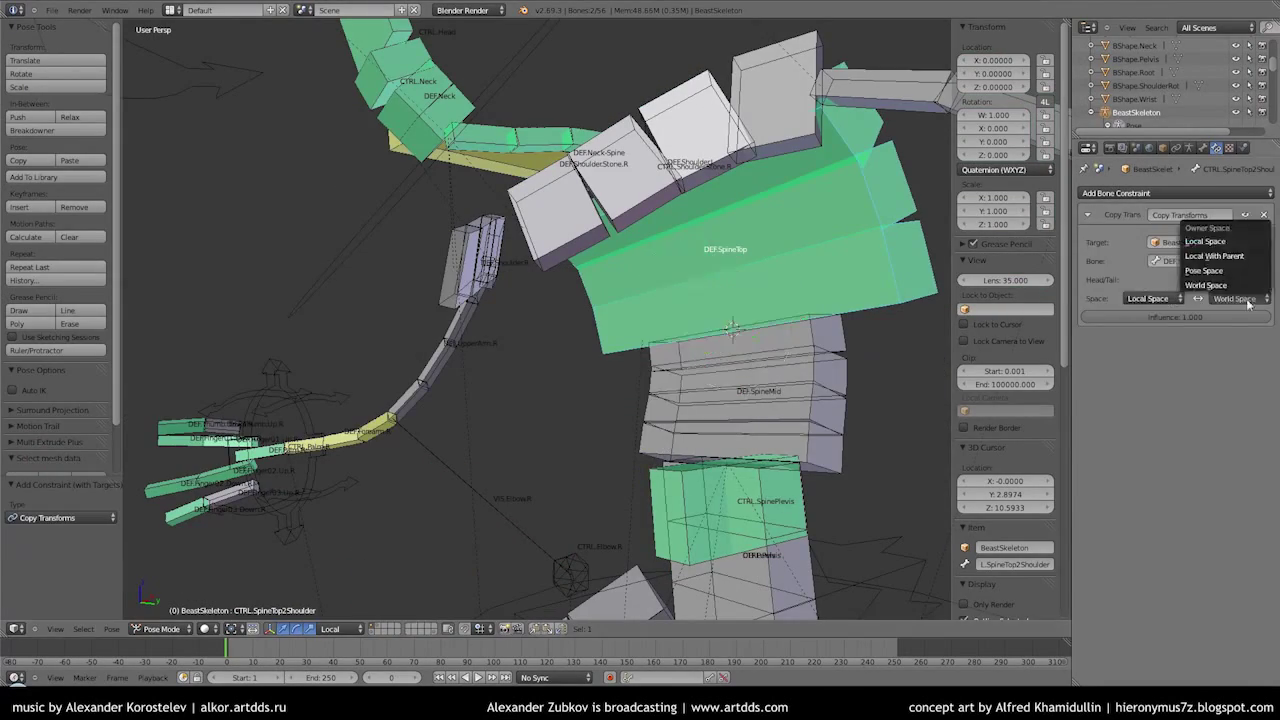
Rotate DEF.Pelvis to test, then add the second copy constraint to the control bone
right_click(745, 555)
mouse_move(740, 520)
middle_mouse_down()
mouse_move(780, 430)
mouse_move(700, 400)
middle_mouse_up()
key("r")
key("Tab")
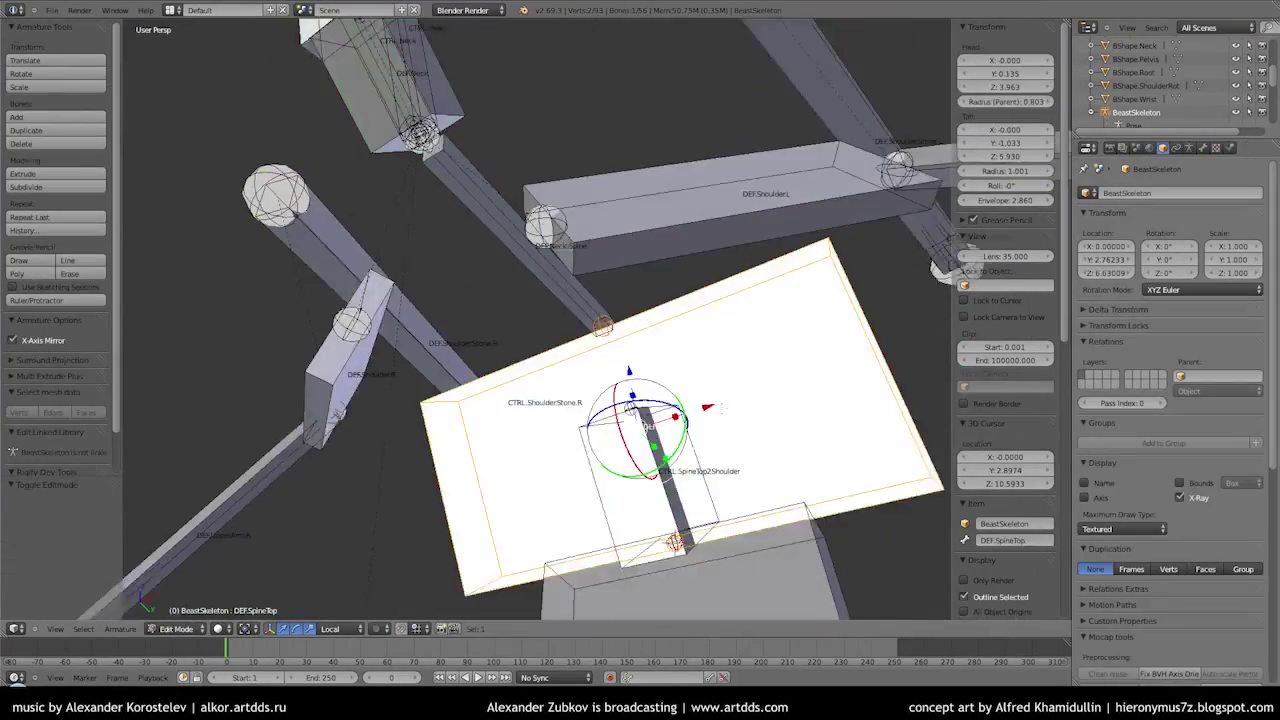
key("shift+s")
key("shift+s")
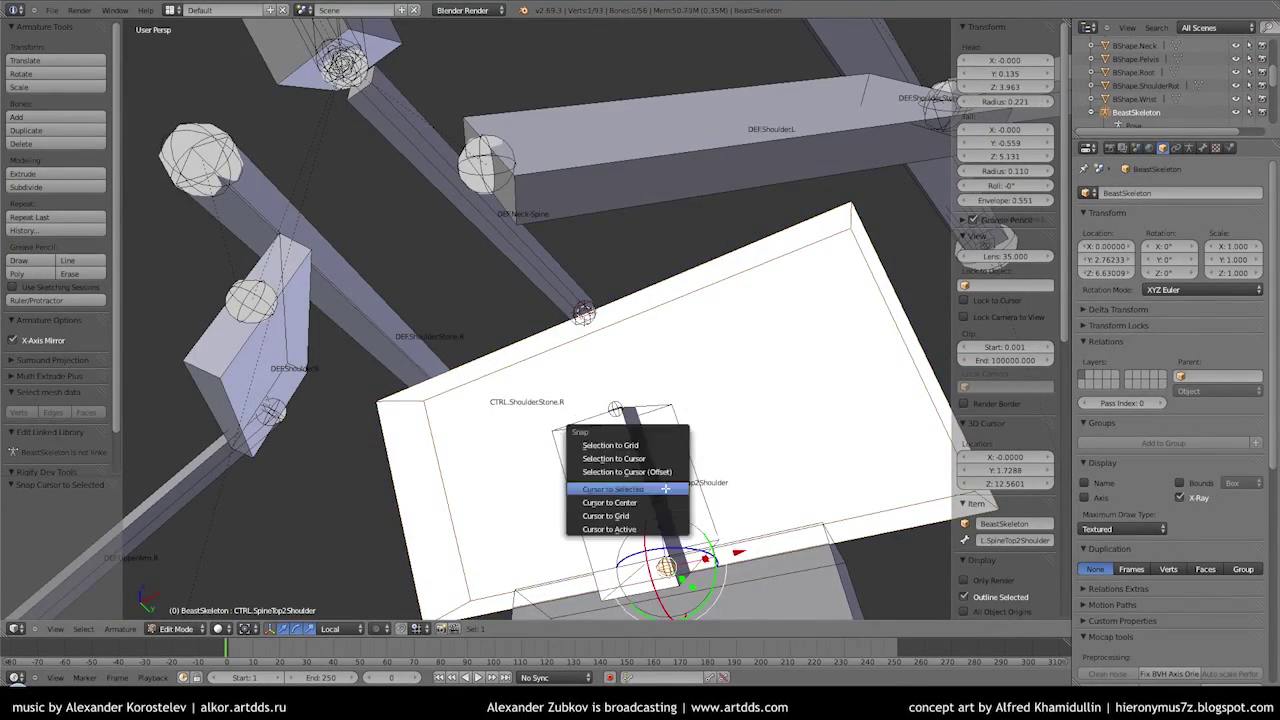
key("ctrl+Tab")
key("shift+ctrl+c")
left_click(620, 358)
middle_click_drag(583, 344, 540, 320)
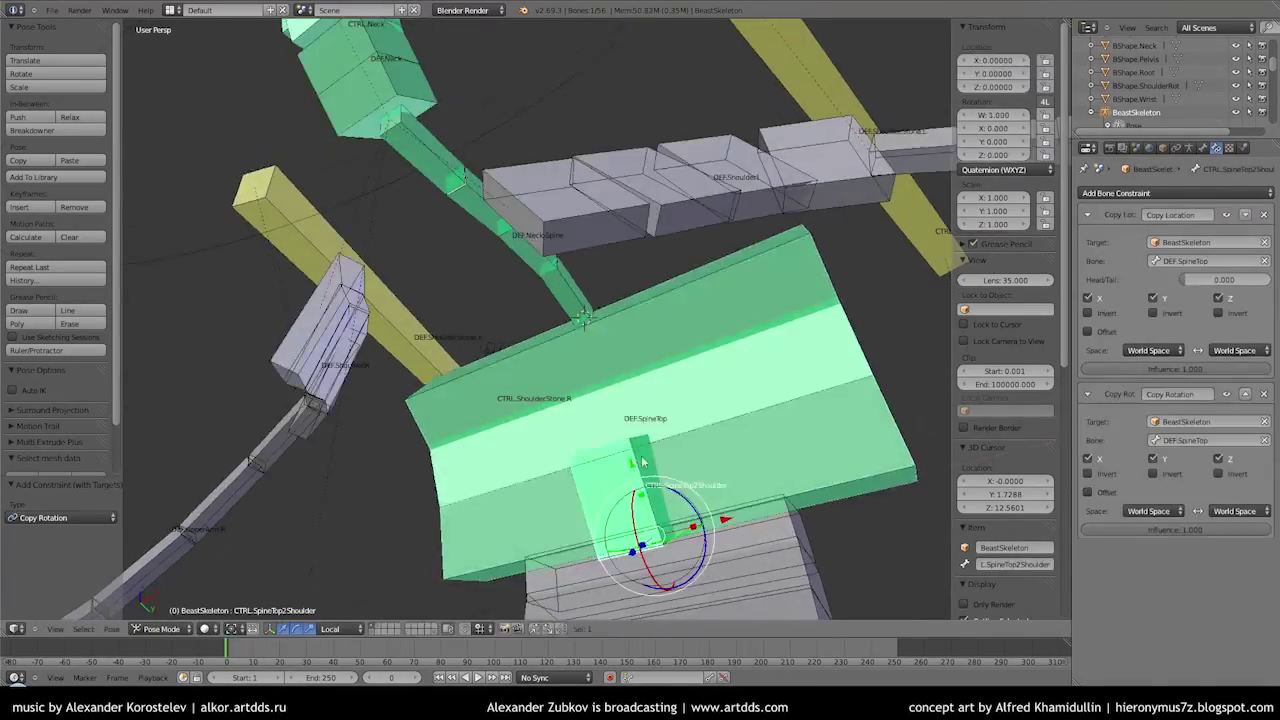
key("Tab")
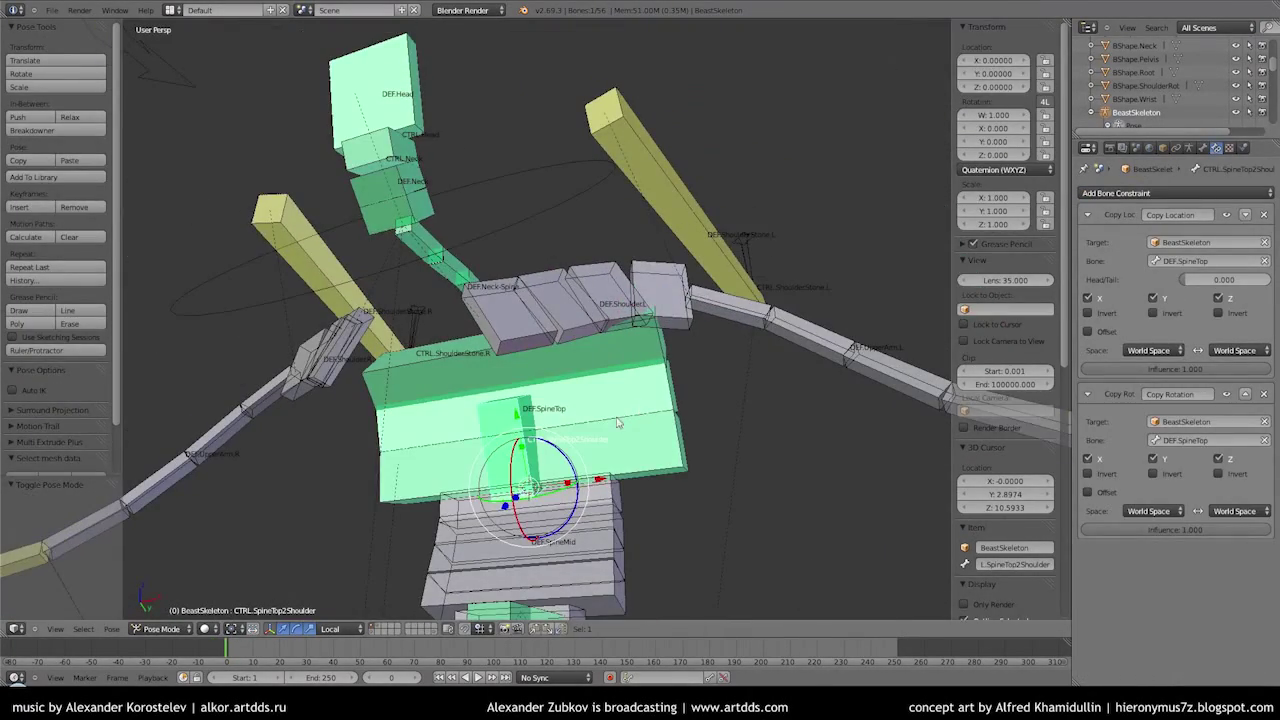
Rotate DEF.SpineMid around its local X axis to test the spine setup
right_click(540, 520)
key("r")
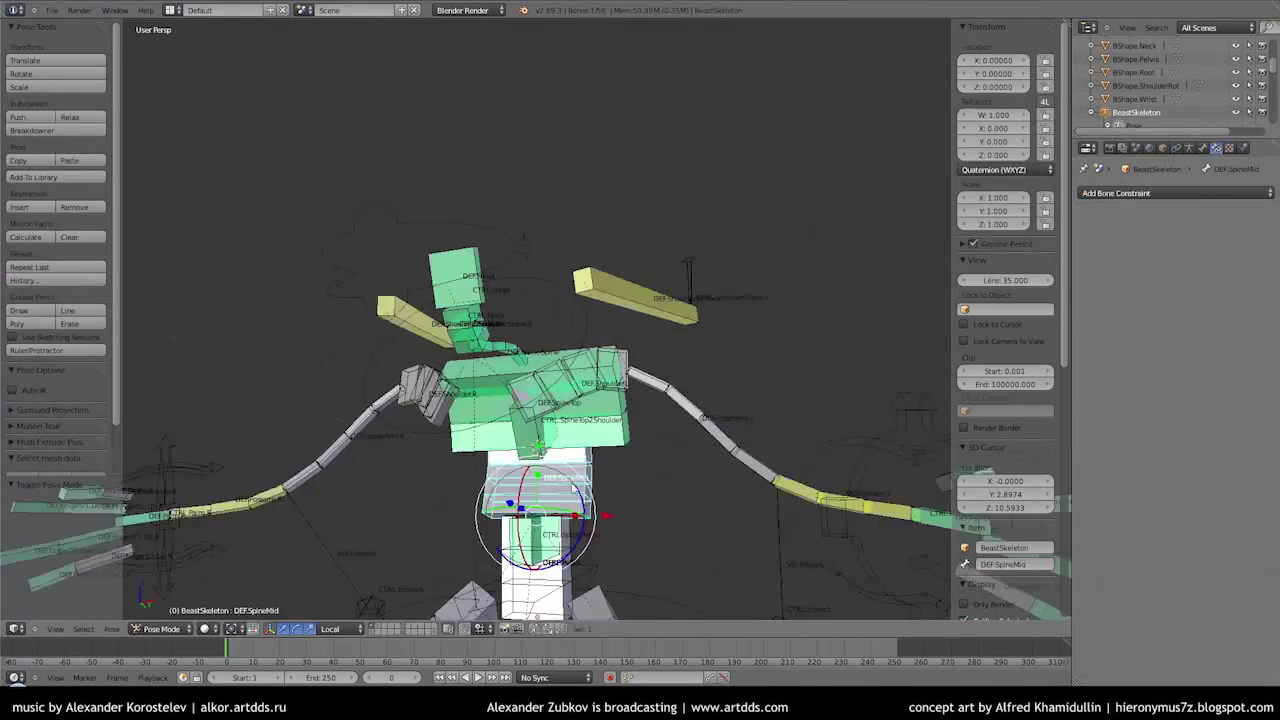
right_click(581, 470)
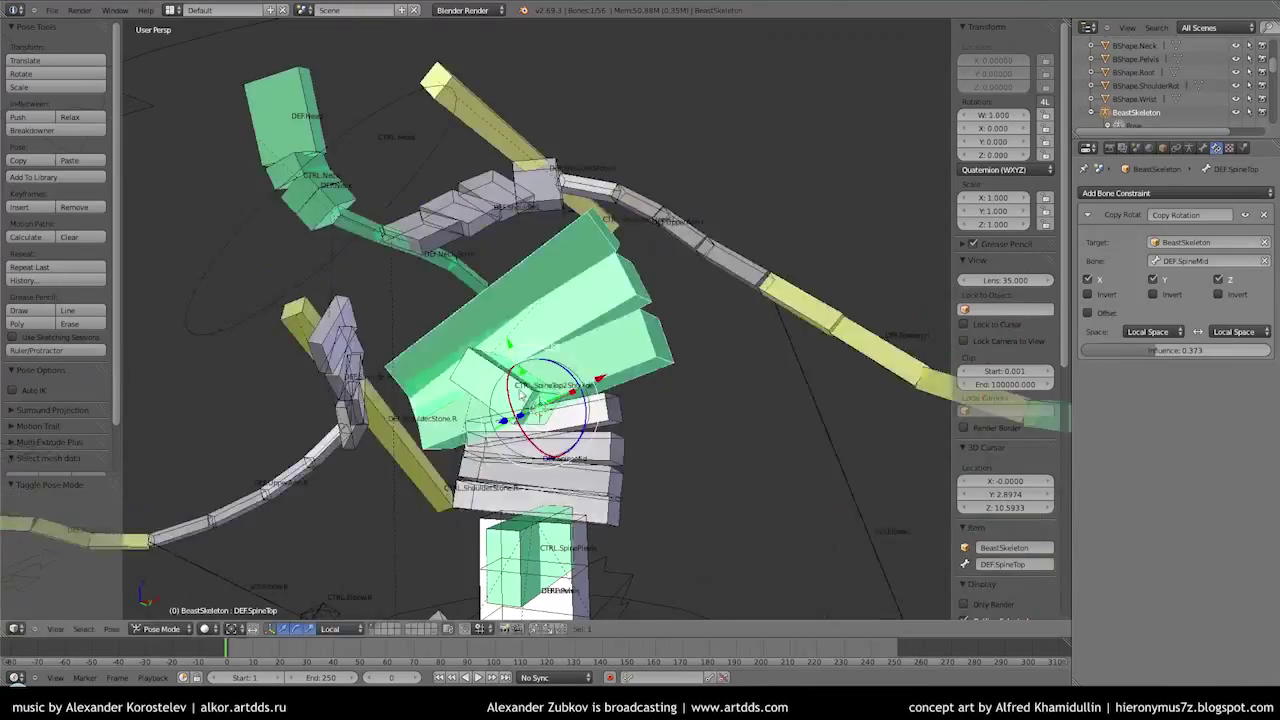
key("r")
key("x")
key("x")
left_click(531, 430)
Rotate the spine 27.48° and move the left shoulder control along local Y to test the IK
key("r")
left_click(528, 460)
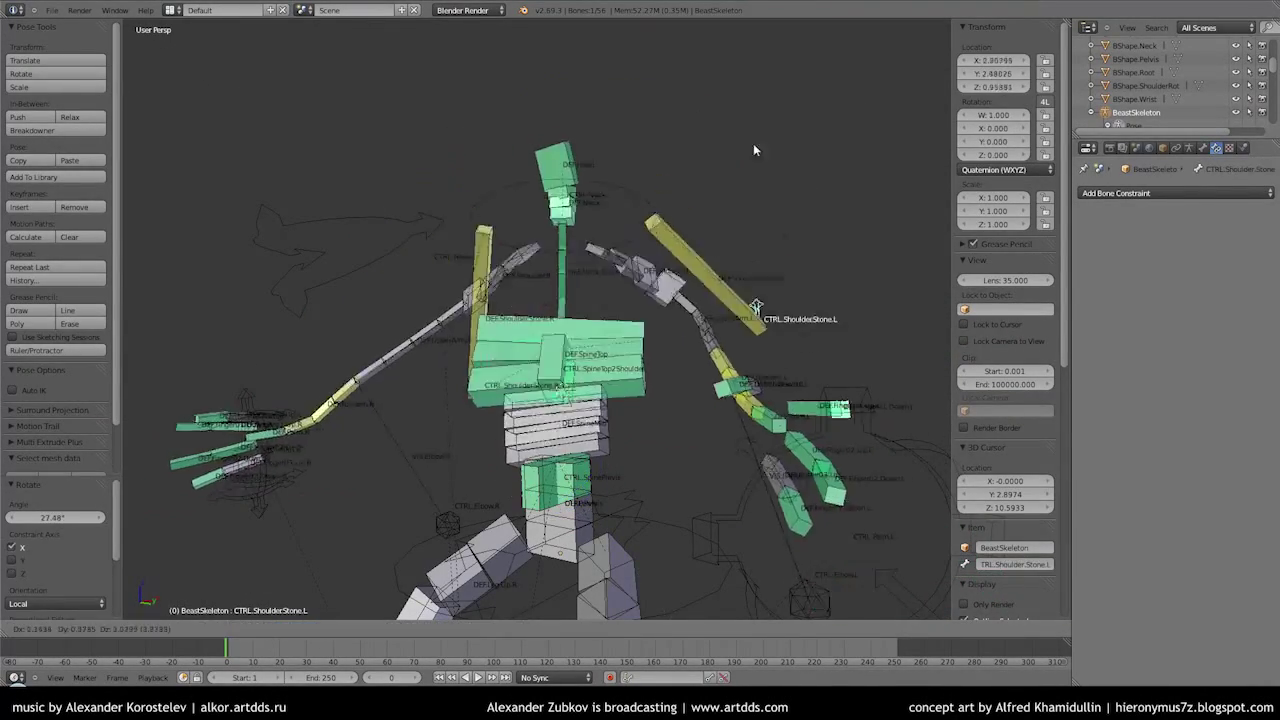
right_click(762, 200)
right_click(808, 140)
key("g")
key("y")
key("y")
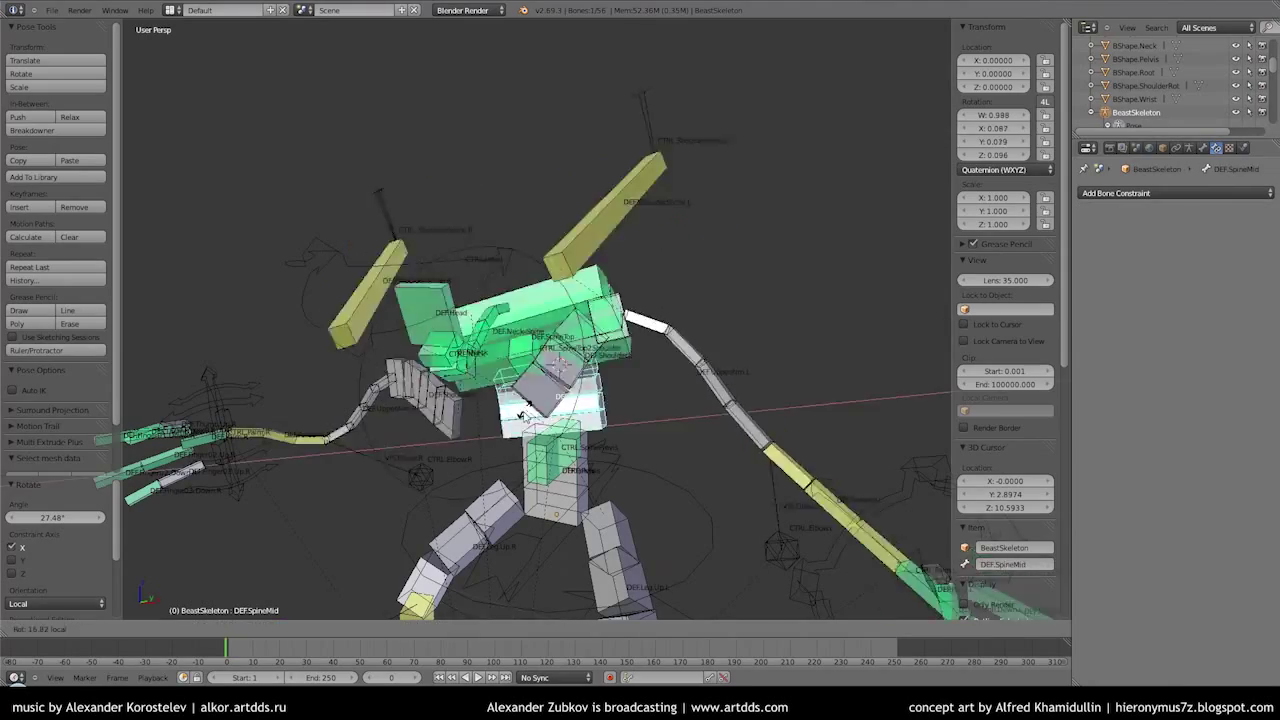
Move both shoulder control bones to another bone layer and save the blend file
right_click(457, 105)
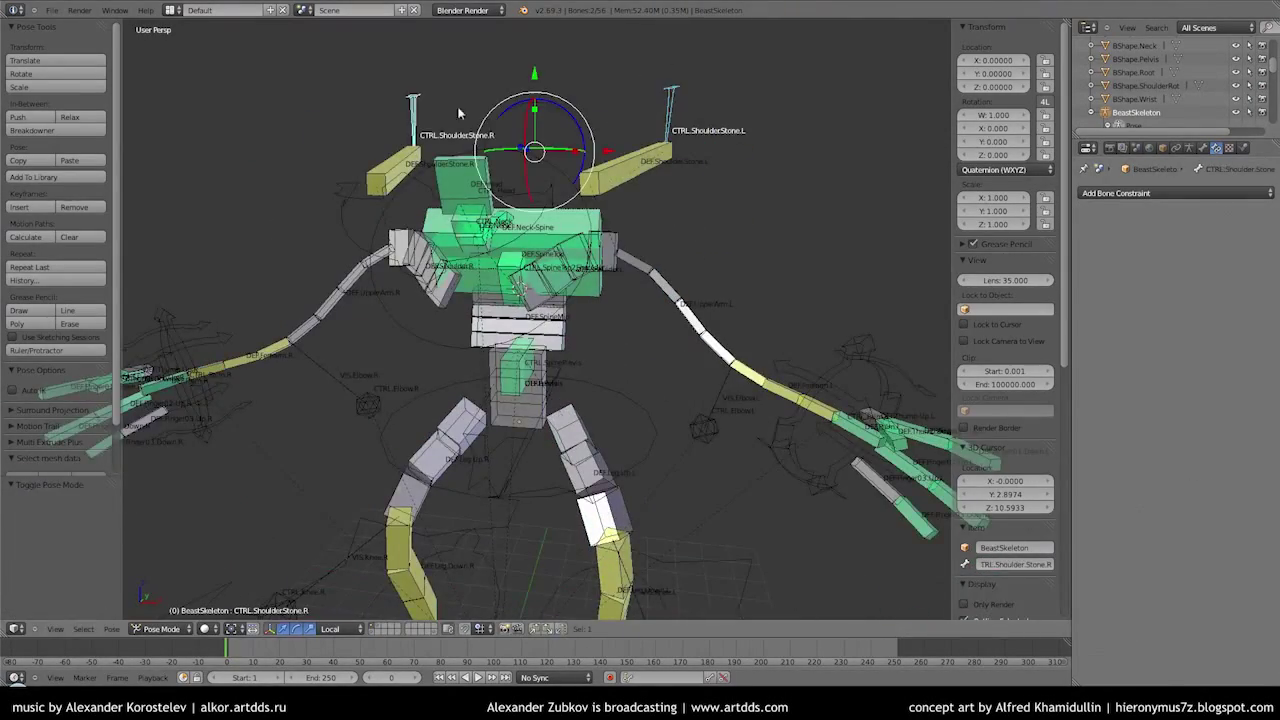
left_click(1083, 266)
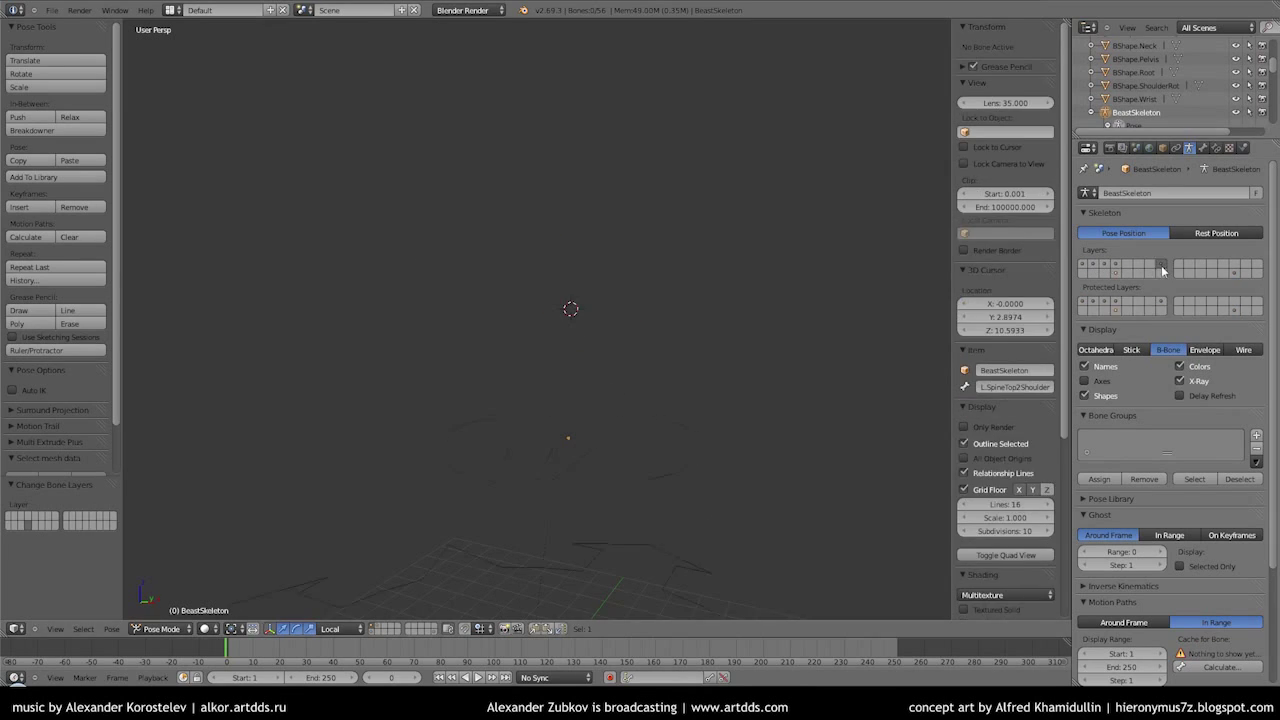
left_click(1092, 267)
left_click(807, 238)
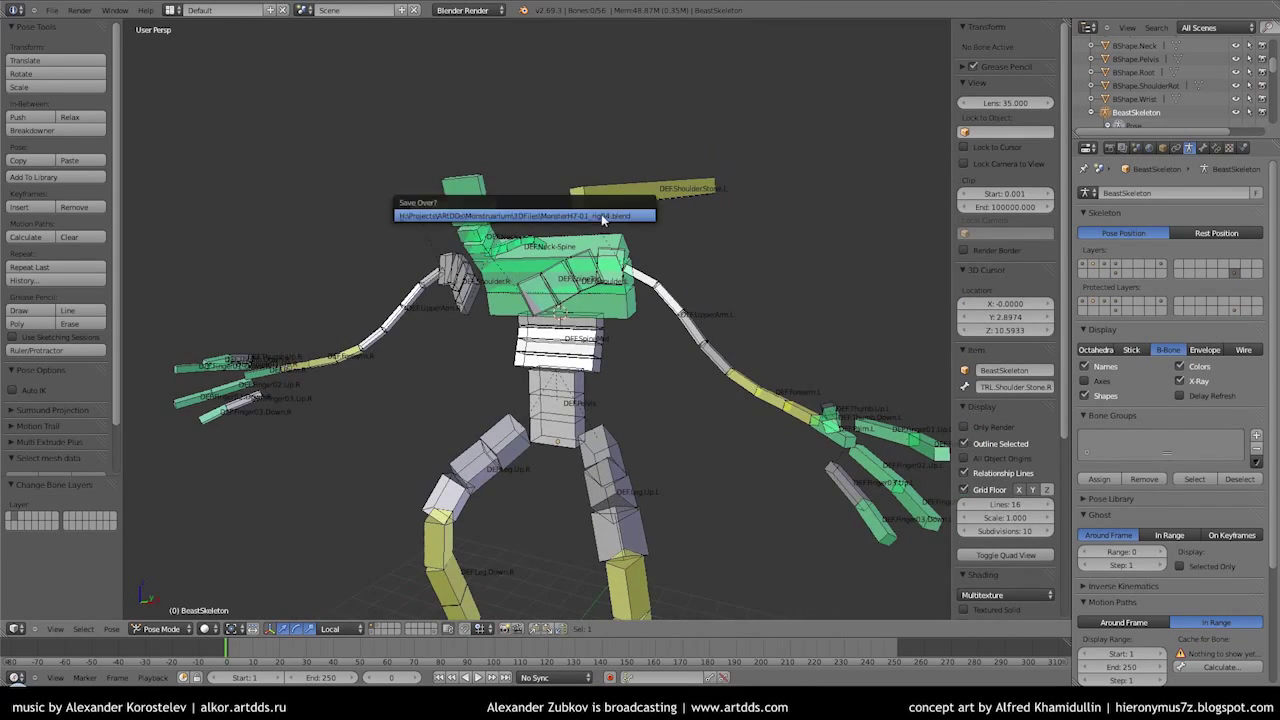
left_click(601, 214)
Show the Beast mesh layer, select DEF.ShoulderStone.L, and enter Weight Paint on Beast.Body
key("shift+2")
mouse_move(550, 313)
middle_mouse_down()
mouse_move(600, 380)
mouse_move(701, 229)
middle_mouse_up()
right_click(585, 400)
right_click(690, 235)
middle_click_drag(570, 248, 640, 200)
mouse_move(700, 120)
middle_mouse_down()
mouse_move(760, 160)
mouse_move(700, 175)
middle_mouse_up()
right_click(697, 173)
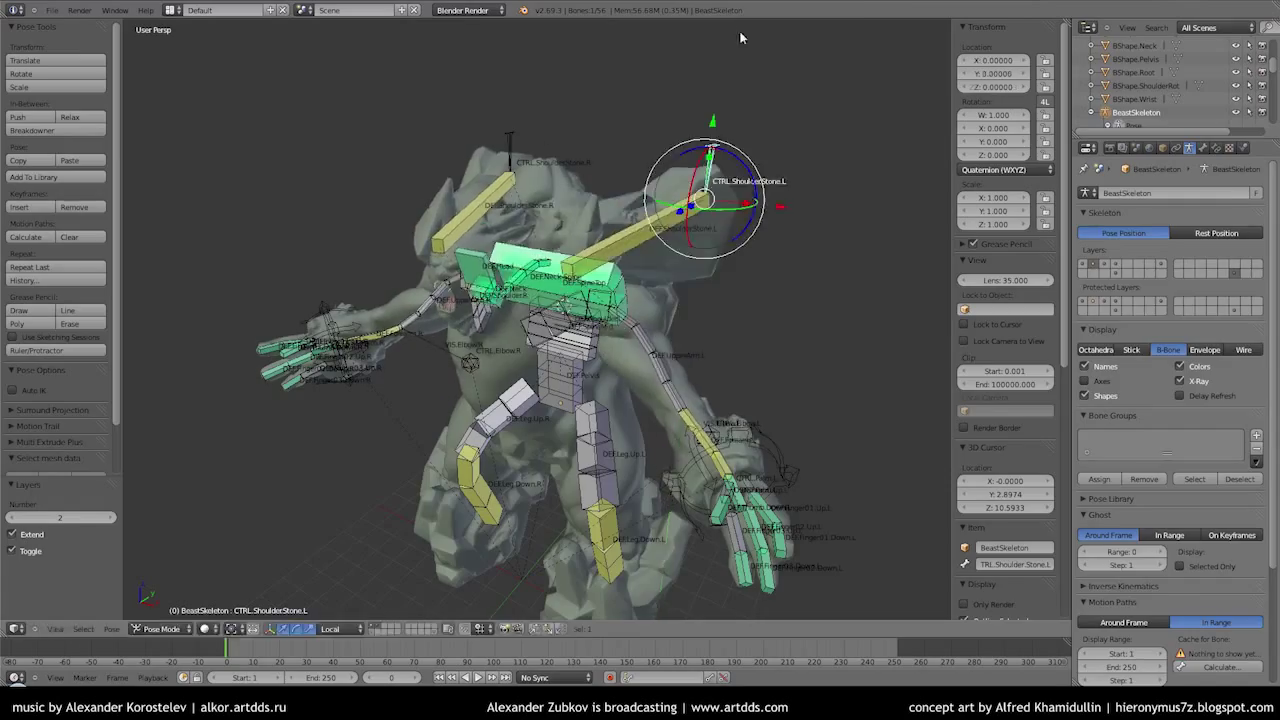
key("ctrl+Tab")
Refine DEF.Shoulder.L weights around the shoulder with the Subtract and Darken brushes
scroll(558, 185, "up", 3)
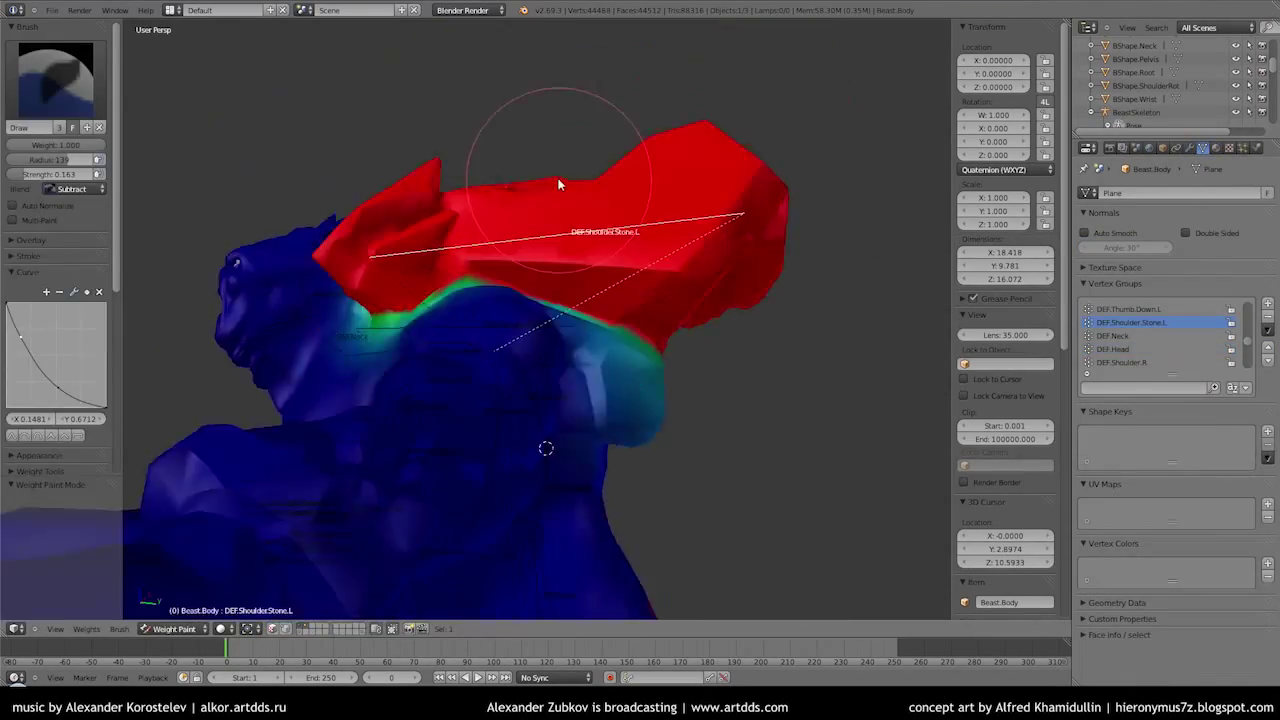
scroll(558, 185, "up", 3)
mouse_move(739, 296)
middle_mouse_down()
mouse_move(576, 315)
mouse_move(591, 294)
mouse_move(535, 336)
mouse_move(645, 348)
mouse_move(506, 296)
mouse_move(674, 291)
mouse_move(684, 408)
mouse_move(623, 194)
mouse_move(697, 334)
mouse_move(743, 306)
mouse_move(350, 634)
mouse_move(543, 329)
mouse_move(655, 423)
middle_mouse_up()
right_click(522, 301)
scroll(60, 300, "down", 3)
mouse_move(809, 397)
middle_mouse_down()
mouse_move(610, 322)
mouse_move(663, 286)
mouse_move(749, 320)
mouse_move(550, 253)
mouse_move(543, 326)
mouse_move(433, 317)
middle_mouse_up()
mouse_move(642, 449)
middle_mouse_down()
mouse_move(729, 223)
mouse_move(734, 351)
mouse_move(529, 357)
mouse_move(580, 289)
mouse_move(680, 254)
middle_mouse_up()
mouse_move(557, 259)
middle_mouse_down()
mouse_move(686, 251)
mouse_move(683, 348)
mouse_move(383, 408)
mouse_move(413, 394)
mouse_move(367, 371)
middle_mouse_up()
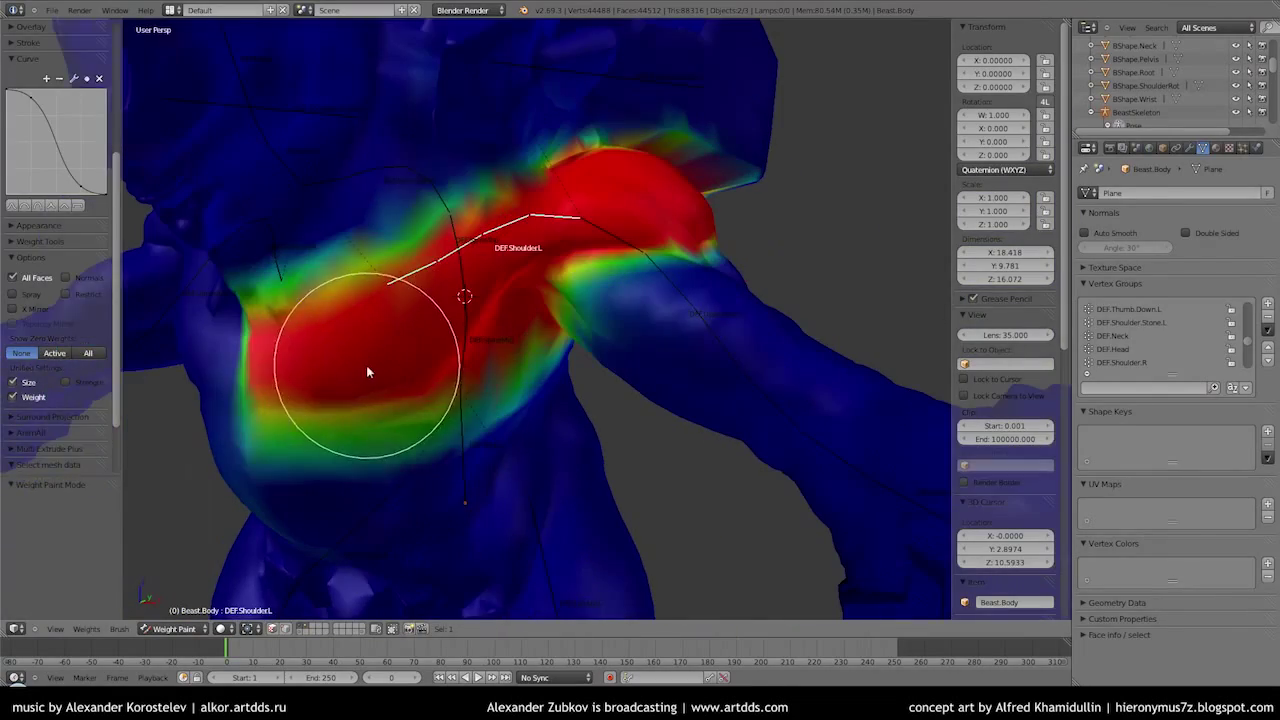
key("4")
mouse_move(257, 314)
middle_mouse_down()
mouse_move(466, 329)
mouse_move(471, 394)
mouse_move(542, 272)
mouse_move(609, 277)
mouse_move(557, 223)
mouse_move(591, 217)
mouse_move(550, 268)
mouse_move(737, 271)
mouse_move(737, 294)
mouse_move(640, 243)
mouse_move(713, 369)
mouse_move(311, 247)
middle_mouse_up()
key("3")
mouse_move(486, 323)
middle_mouse_down()
mouse_move(358, 308)
mouse_move(677, 366)
mouse_move(646, 249)
middle_mouse_up()
scroll(677, 366, "down", 3)
Remove excess DEF.UpperArm.L weight from the shoulder, then pick DEF.Forearm.L and enter Edit Mode
right_click(631, 337)
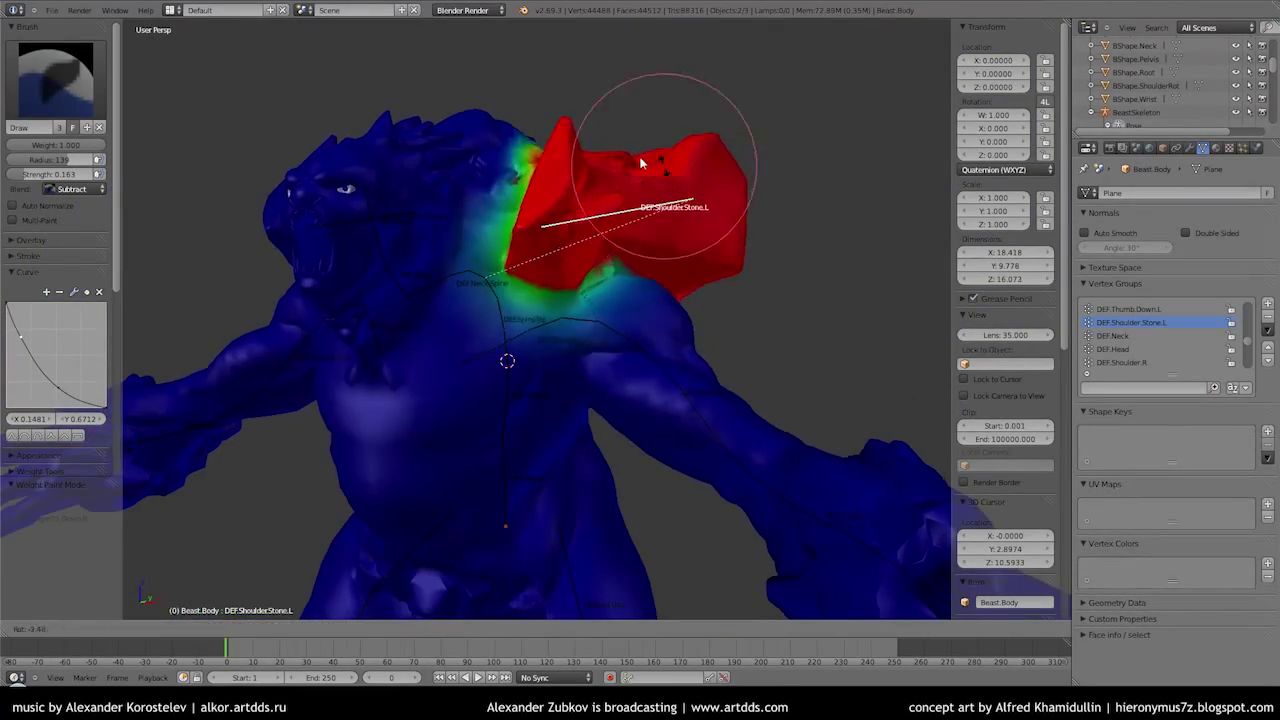
right_click(595, 316)
mouse_move(595, 316)
middle_mouse_down()
mouse_move(546, 258)
mouse_move(580, 183)
middle_mouse_up()
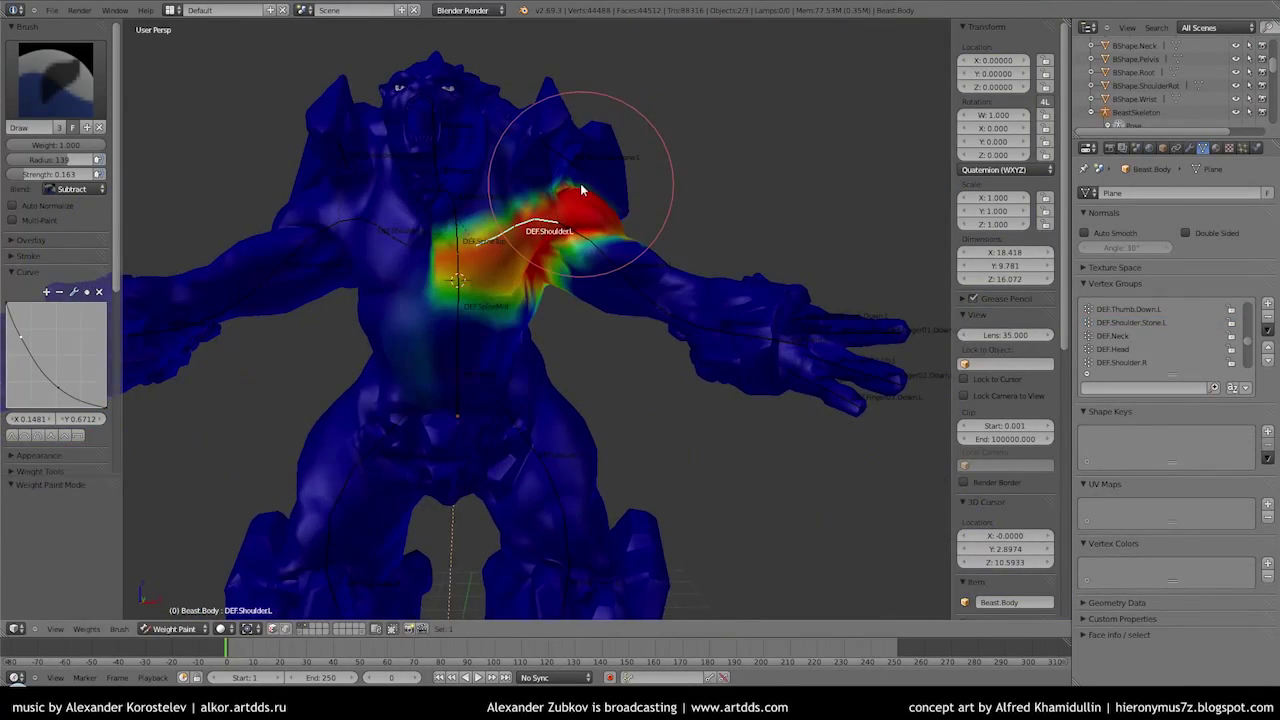
right_click(626, 263)
mouse_move(626, 263)
middle_mouse_down()
mouse_move(565, 205)
mouse_move(609, 175)
middle_mouse_up()
left_click_drag(609, 177, 664, 212)
mouse_move(430, 240)
middle_mouse_down()
mouse_move(714, 329)
mouse_move(591, 409)
mouse_move(857, 400)
mouse_move(733, 396)
mouse_move(786, 329)
mouse_move(737, 391)
mouse_move(457, 429)
mouse_move(633, 323)
mouse_move(514, 357)
mouse_move(706, 322)
mouse_move(720, 357)
mouse_move(787, 396)
mouse_move(423, 343)
mouse_move(590, 365)
middle_mouse_up()
key("1")
right_click(787, 396)
mouse_move(589, 295)
middle_mouse_down()
mouse_move(671, 380)
mouse_move(600, 300)
middle_mouse_up()
key("Tab")
Select the hand faces and return to Weight Paint
left_click_drag(665, 313, 665, 313, "ctrl")
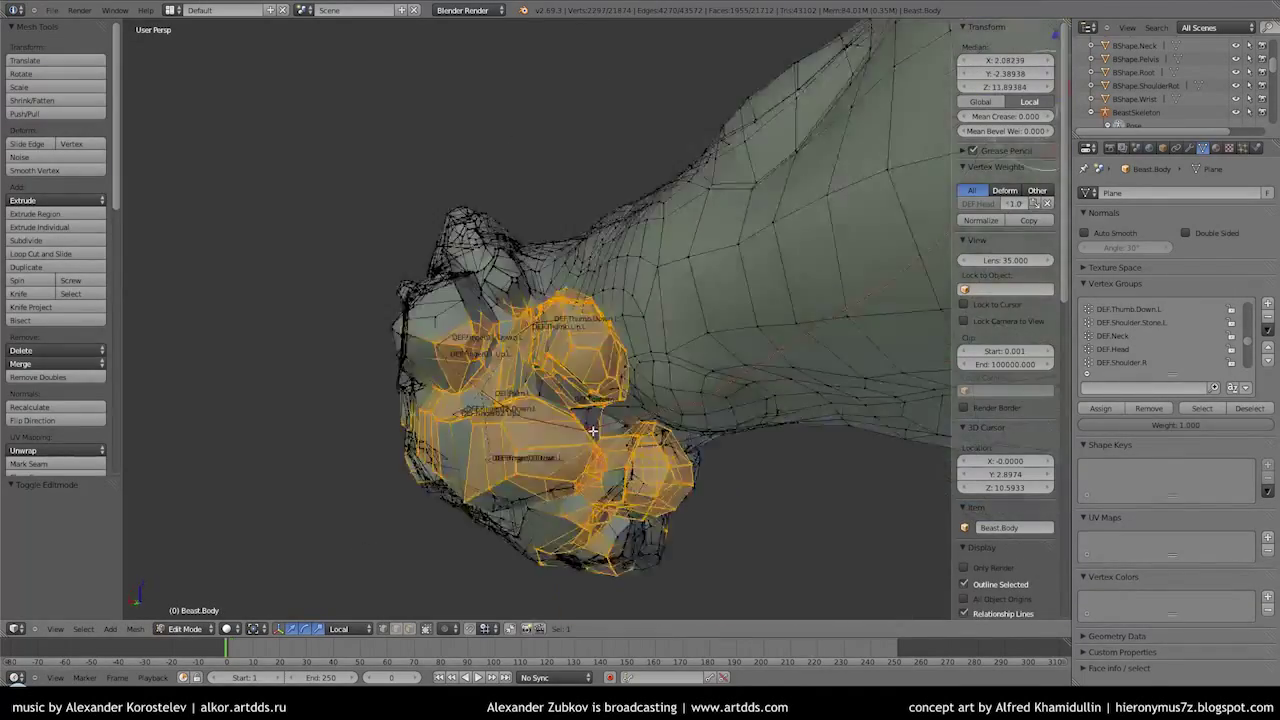
key("Tab")
scroll(606, 366, "up", 3)
mouse_move(609, 417)
middle_mouse_down()
mouse_move(410, 383)
mouse_move(451, 343)
mouse_move(421, 426)
mouse_move(334, 349)
mouse_move(446, 516)
mouse_move(374, 491)
mouse_move(417, 320)
mouse_move(717, 400)
mouse_move(430, 313)
mouse_move(486, 457)
mouse_move(492, 364)
mouse_move(125, 150)
mouse_move(419, 182)
mouse_move(257, 320)
mouse_move(503, 288)
middle_mouse_up()
Show the painting options and subtract excess DEF.Forearm.L weight along the forearm
mouse_move(516, 310)
middle_mouse_down()
mouse_move(523, 394)
mouse_move(471, 331)
mouse_move(462, 423)
mouse_move(471, 300)
mouse_move(517, 309)
mouse_move(583, 443)
mouse_move(533, 307)
mouse_move(614, 271)
mouse_move(560, 330)
middle_mouse_up()
left_click(30, 470)
scroll(31, 243, "down", 2)
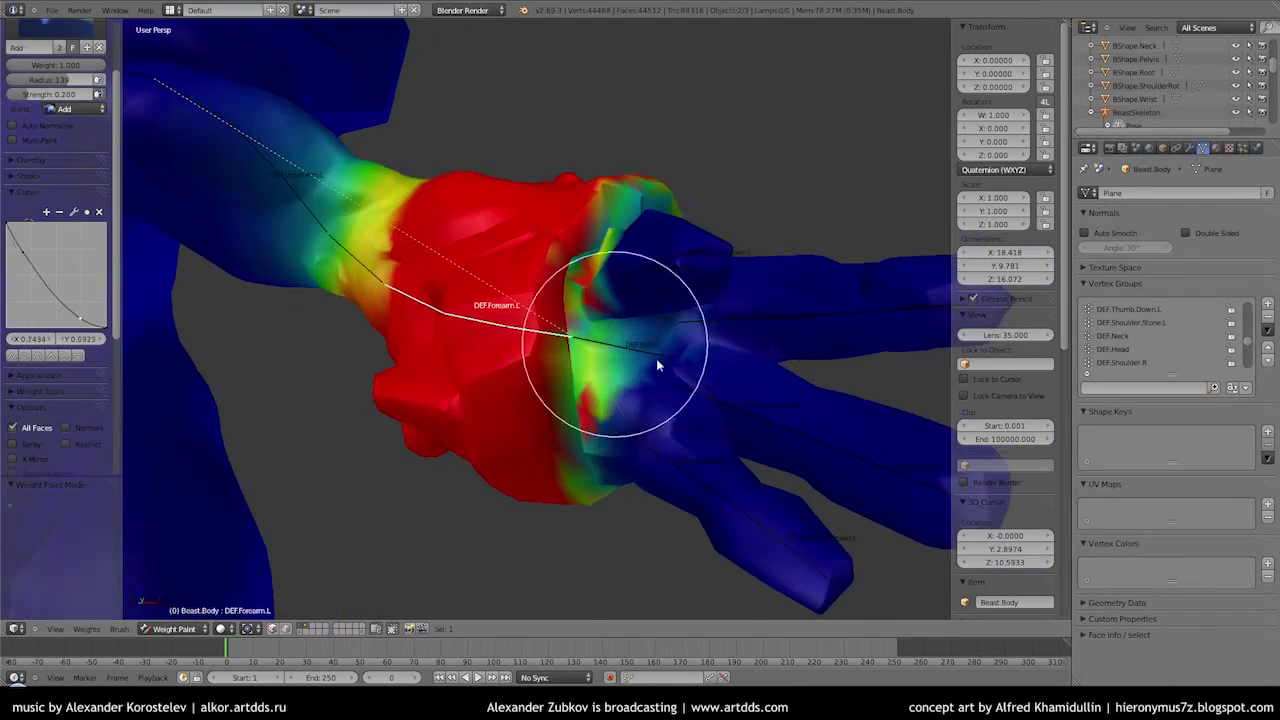
key("4")
scroll(611, 292, "up", 2)
mouse_move(598, 367)
middle_mouse_down()
mouse_move(614, 351)
mouse_move(408, 306)
mouse_move(437, 283)
mouse_move(463, 316)
mouse_move(424, 364)
mouse_move(434, 477)
mouse_move(729, 314)
mouse_move(632, 441)
mouse_move(501, 443)
mouse_move(600, 315)
middle_mouse_up()
Switch to DEF.Palm.L and paint full weight onto the palm with the Add brush
right_click(600, 315)
scroll(595, 308, "up", 1)
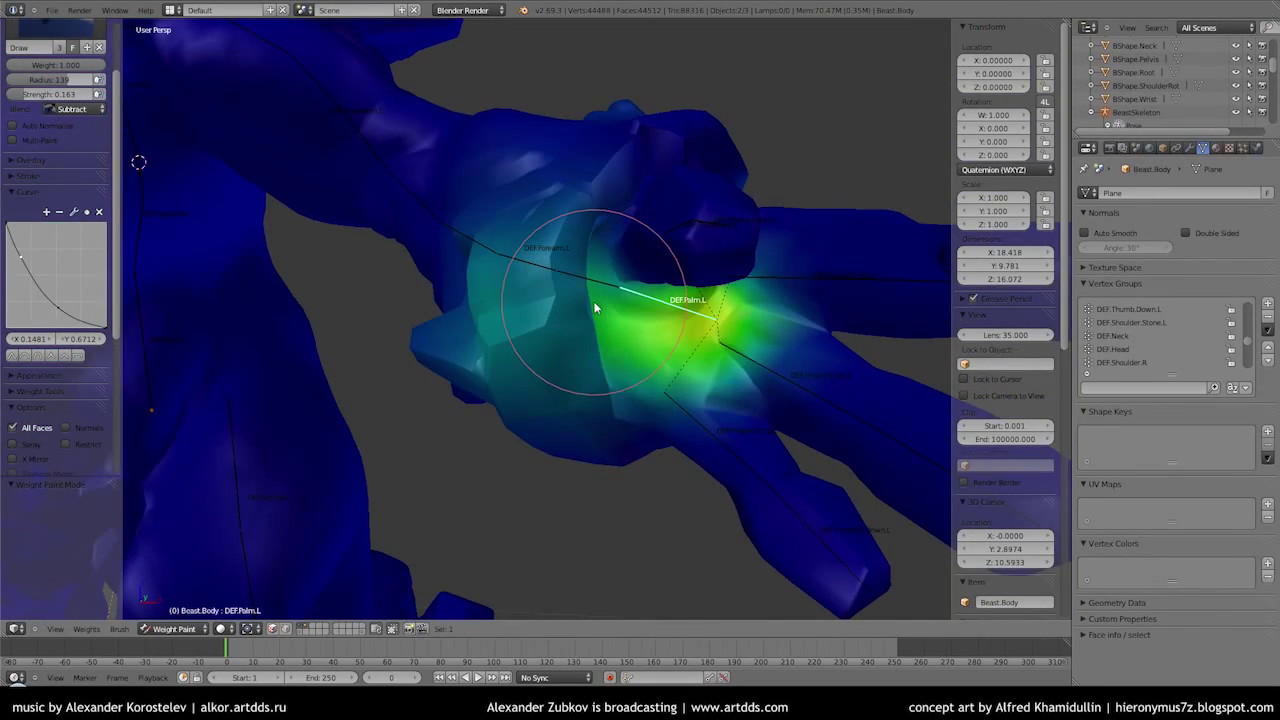
key("1")
scroll(661, 332, "up", 3)
left_click_drag(552, 388, 523, 220)
scroll(653, 344, "down", 2)
mouse_move(653, 344)
middle_mouse_down()
mouse_move(617, 371)
mouse_move(743, 509)
mouse_move(681, 453)
middle_mouse_up()
mouse_move(701, 224)
middle_mouse_down()
mouse_move(605, 561)
mouse_move(686, 451)
mouse_move(663, 366)
mouse_move(533, 239)
mouse_move(651, 466)
mouse_move(554, 323)
middle_mouse_up()
left_click_drag(554, 323, 654, 200)
mouse_move(654, 200)
middle_mouse_down()
mouse_move(573, 307)
mouse_move(746, 306)
mouse_move(568, 334)
mouse_move(632, 301)
middle_mouse_up()
mouse_move(477, 322)
middle_mouse_down()
mouse_move(602, 328)
mouse_move(543, 377)
mouse_move(380, 231)
middle_mouse_up()
Reselect the hand mesh in Edit Mode from a side orthographic view, then return to Weight Paint
key("Tab")
key("KP_3")
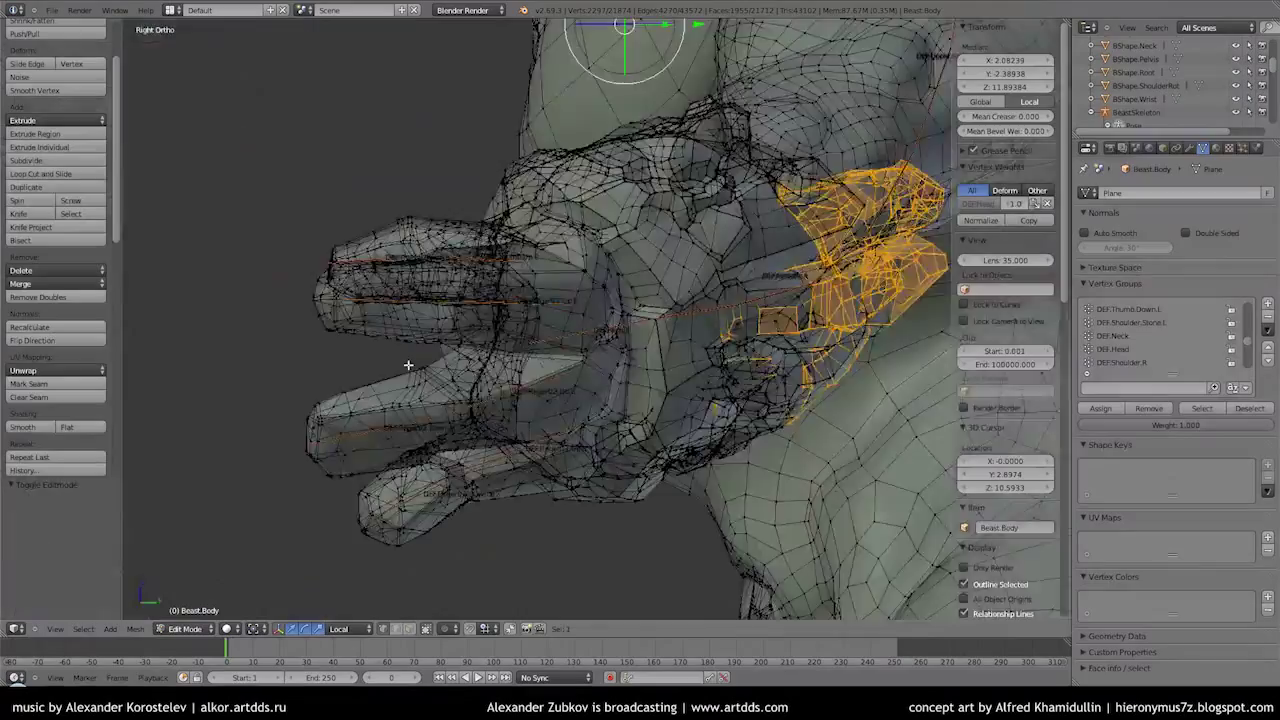
middle_click_drag(408, 365, 452, 423)
left_click_drag(651, 410, 651, 405, "ctrl")
middle_click_drag(651, 405, 356, 175)
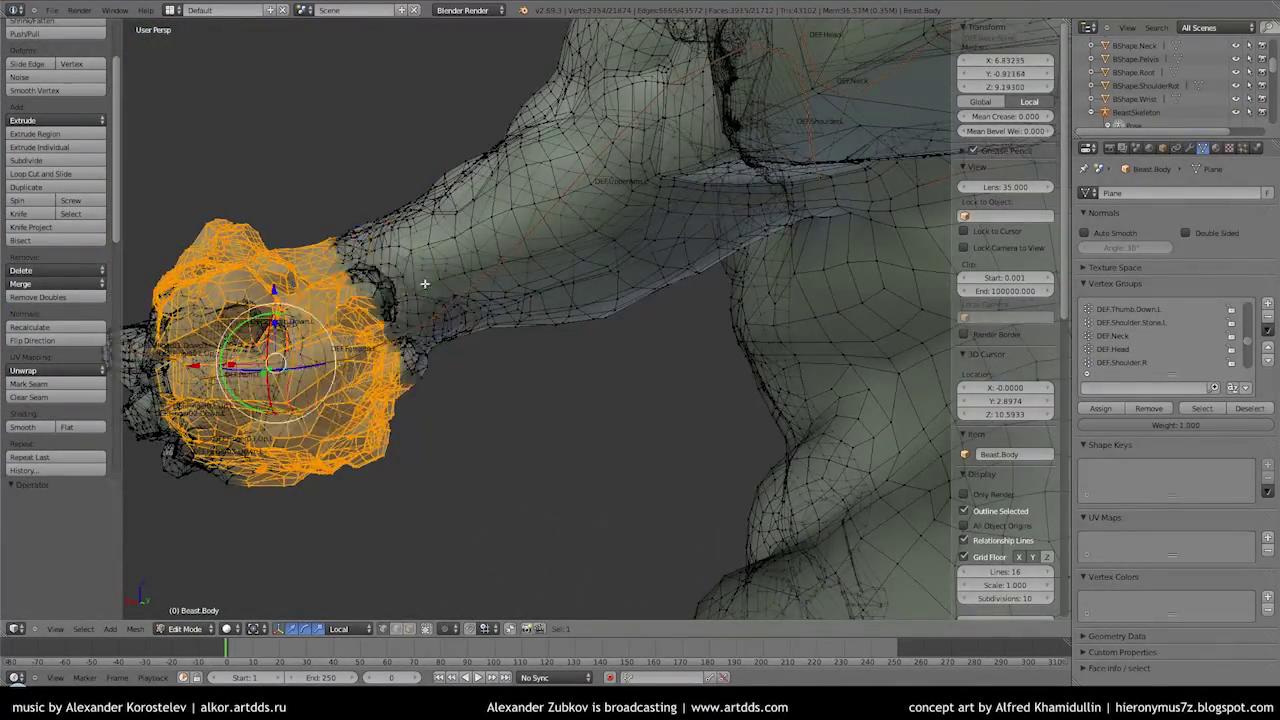
scroll(424, 284, "up", 3)
scroll(463, 194, "up", 2)
scroll(526, 171, "up", 2)
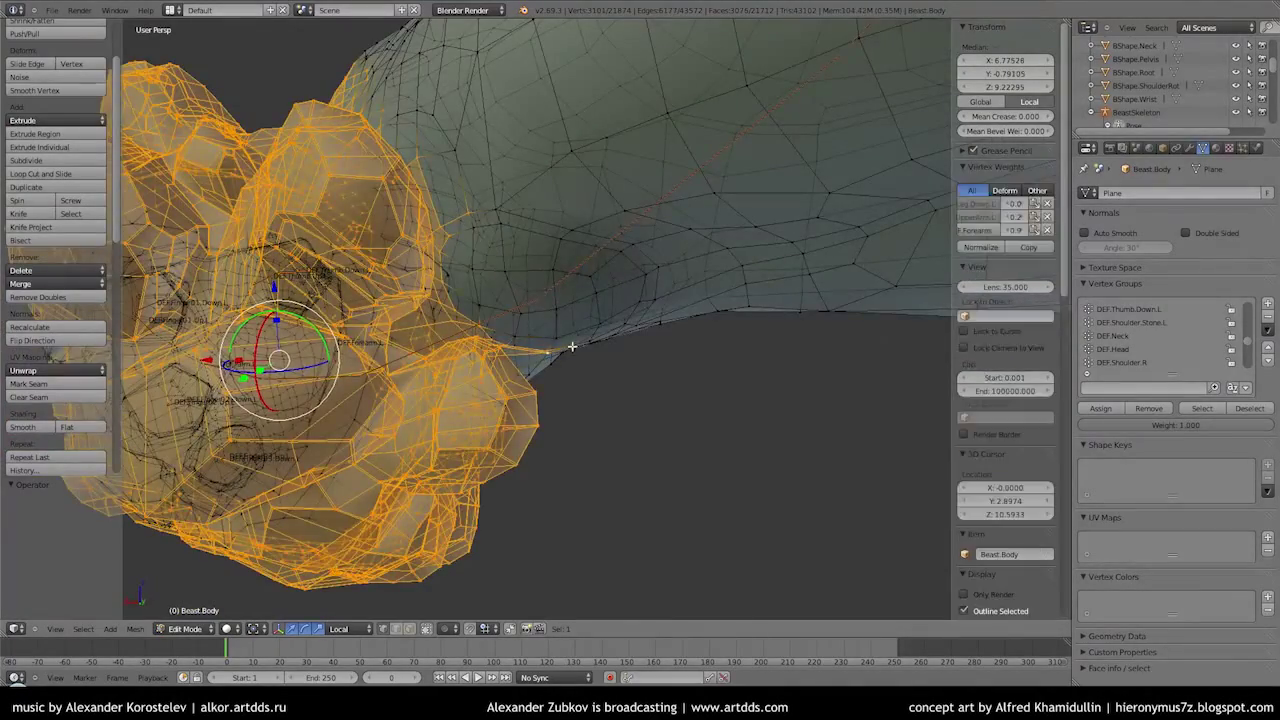
middle_click_drag(572, 347, 514, 300)
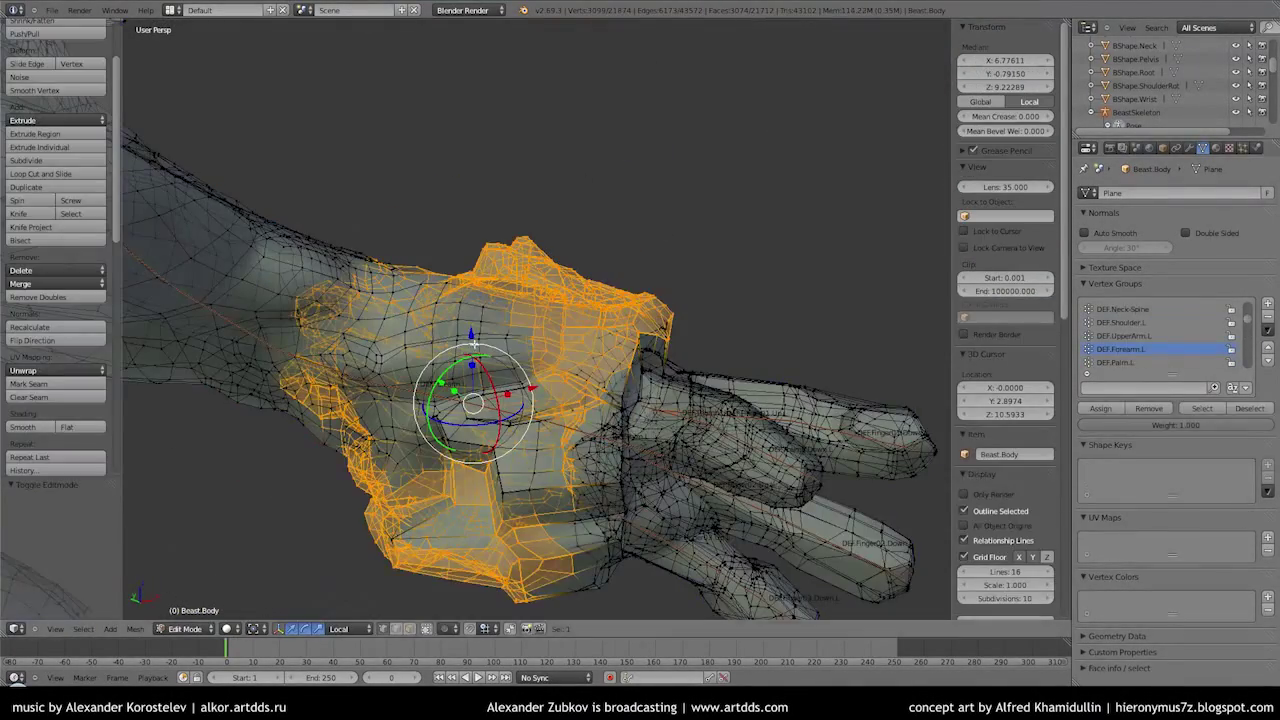
scroll(472, 400, "up", 3)
key("Tab")
key("ctrl+Tab")
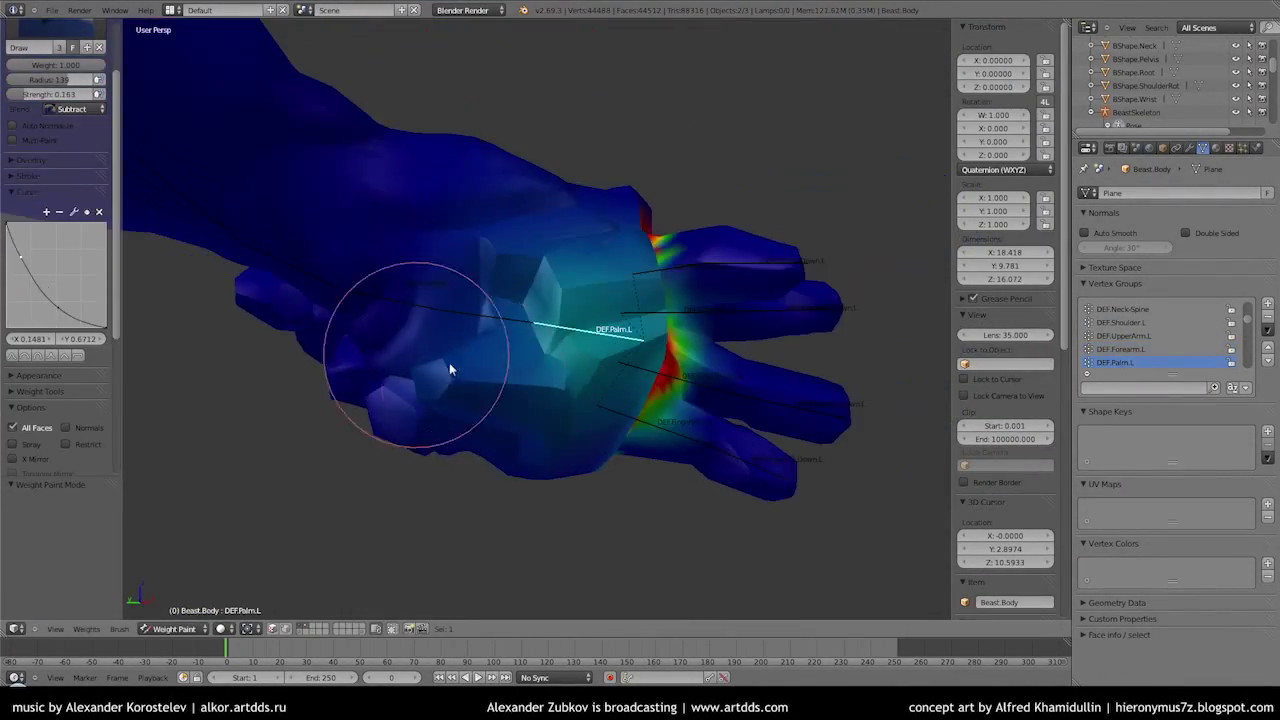
Test the forearm bend and subtract forearm weight from the palm
key("r")
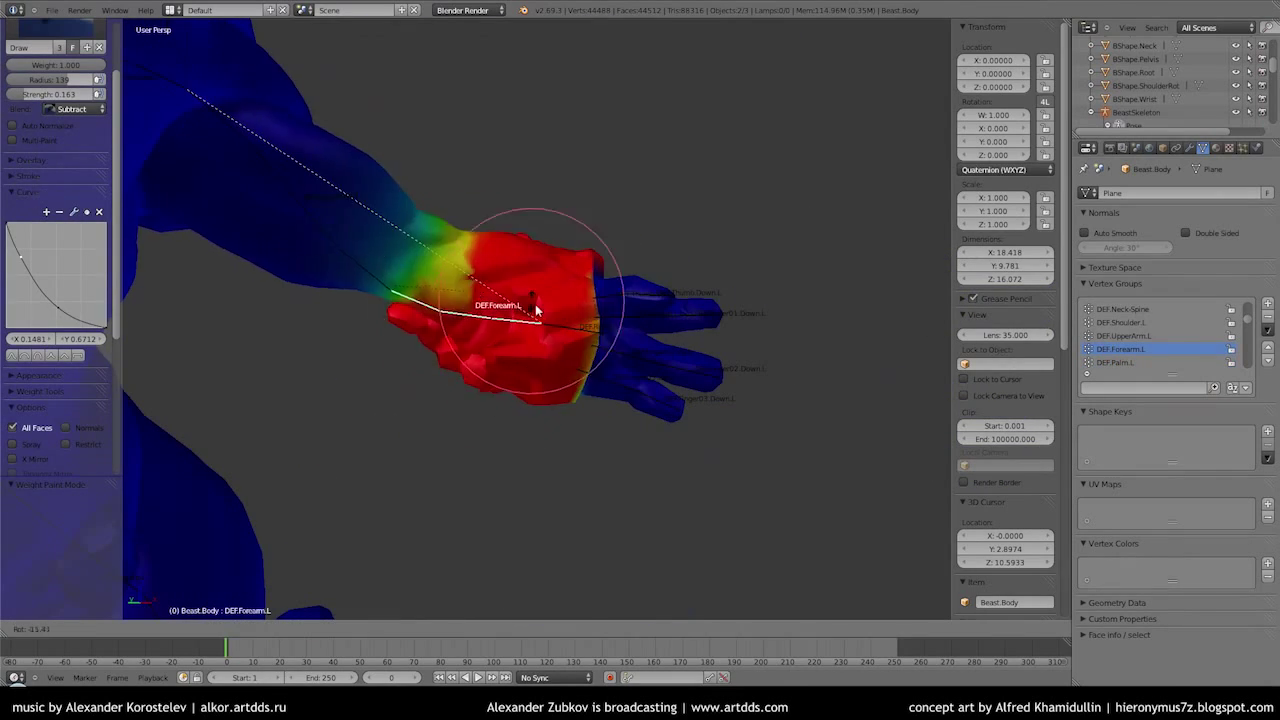
middle_click_drag(600, 380, 528, 368)
mouse_move(528, 368)
left_mouse_down()
mouse_move(514, 357)
mouse_move(643, 465)
left_mouse_up()
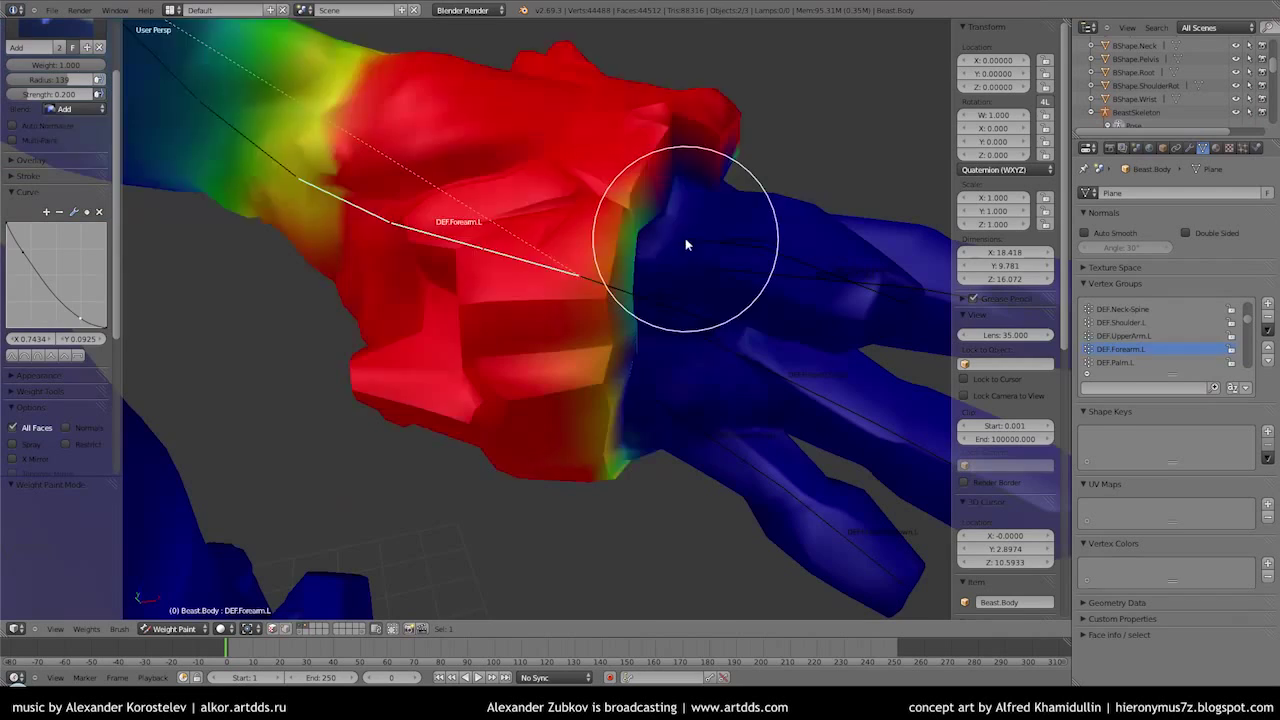
Paint the DEF.Thumb.Up.L group, removing excess weight around the thumb
right_click(685, 240, "ctrl")
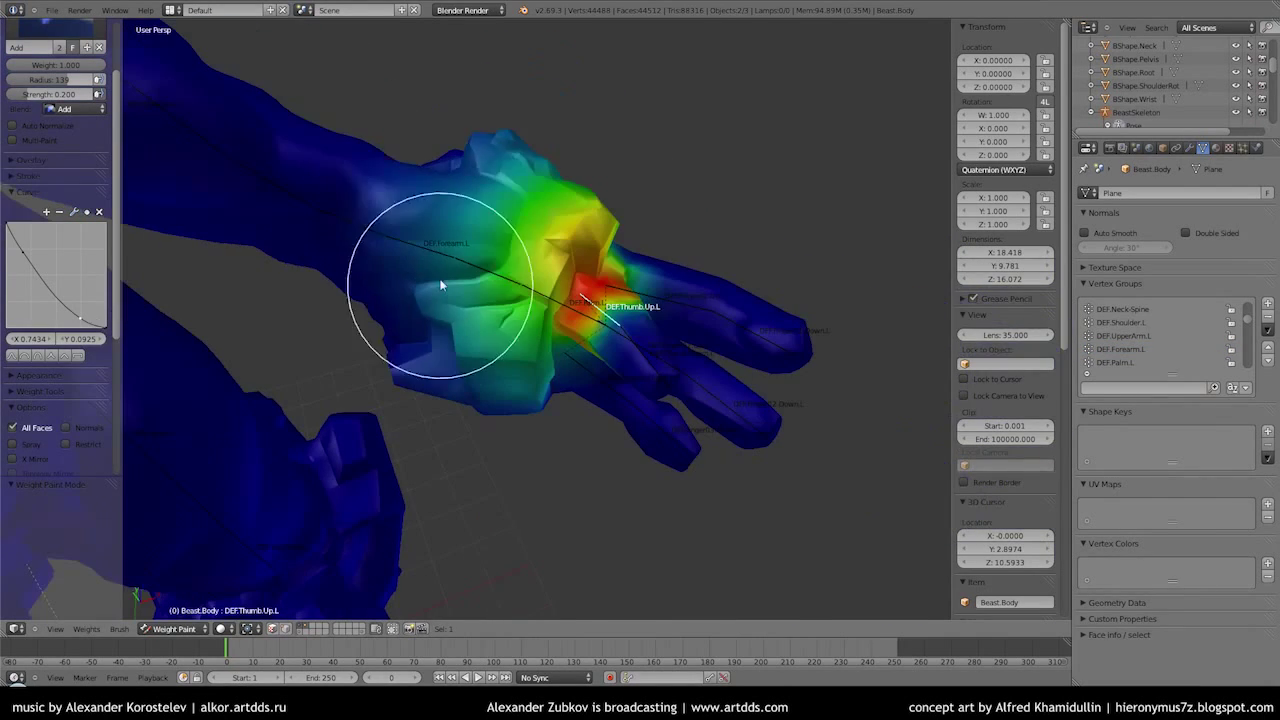
mouse_move(531, 158)
middle_mouse_down()
mouse_move(462, 294)
mouse_move(259, 321)
mouse_move(503, 420)
mouse_move(586, 292)
mouse_move(297, 206)
mouse_move(482, 352)
mouse_move(400, 294)
mouse_move(411, 406)
mouse_move(514, 240)
mouse_move(651, 193)
mouse_move(694, 306)
mouse_move(594, 314)
mouse_move(600, 103)
mouse_move(503, 297)
middle_mouse_up()
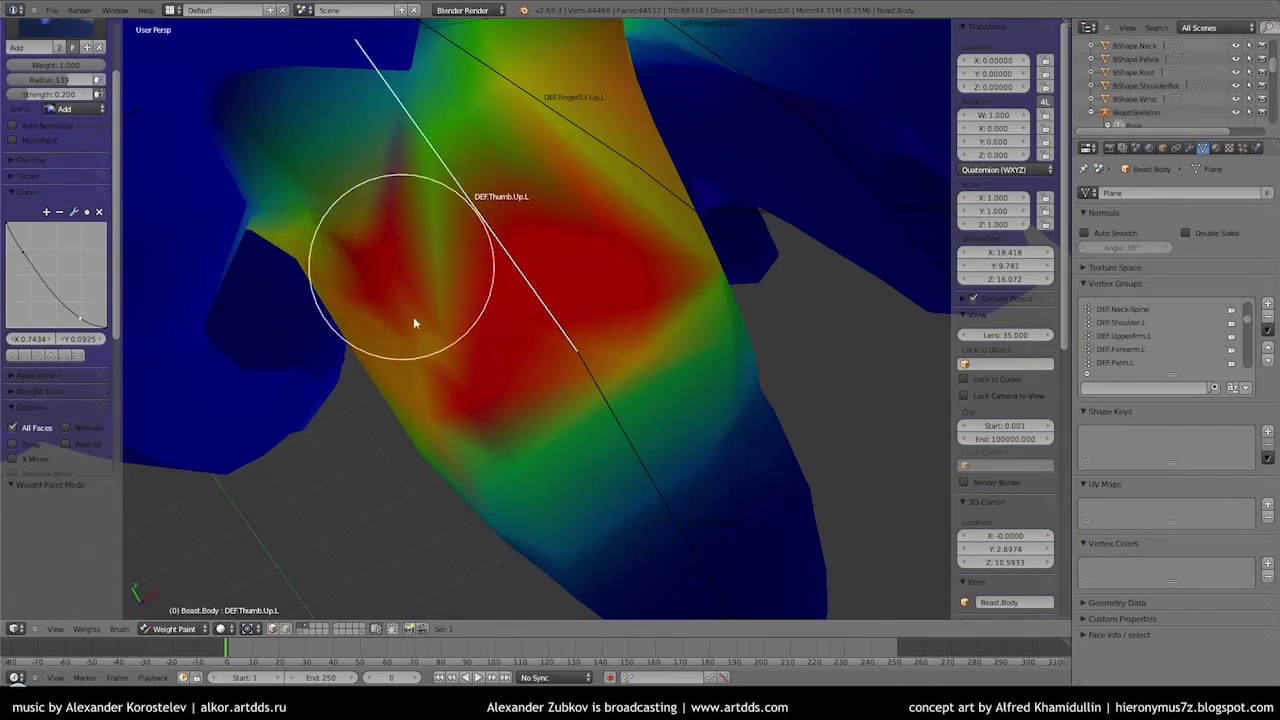
middle_click_drag(523, 101, 480, 300)
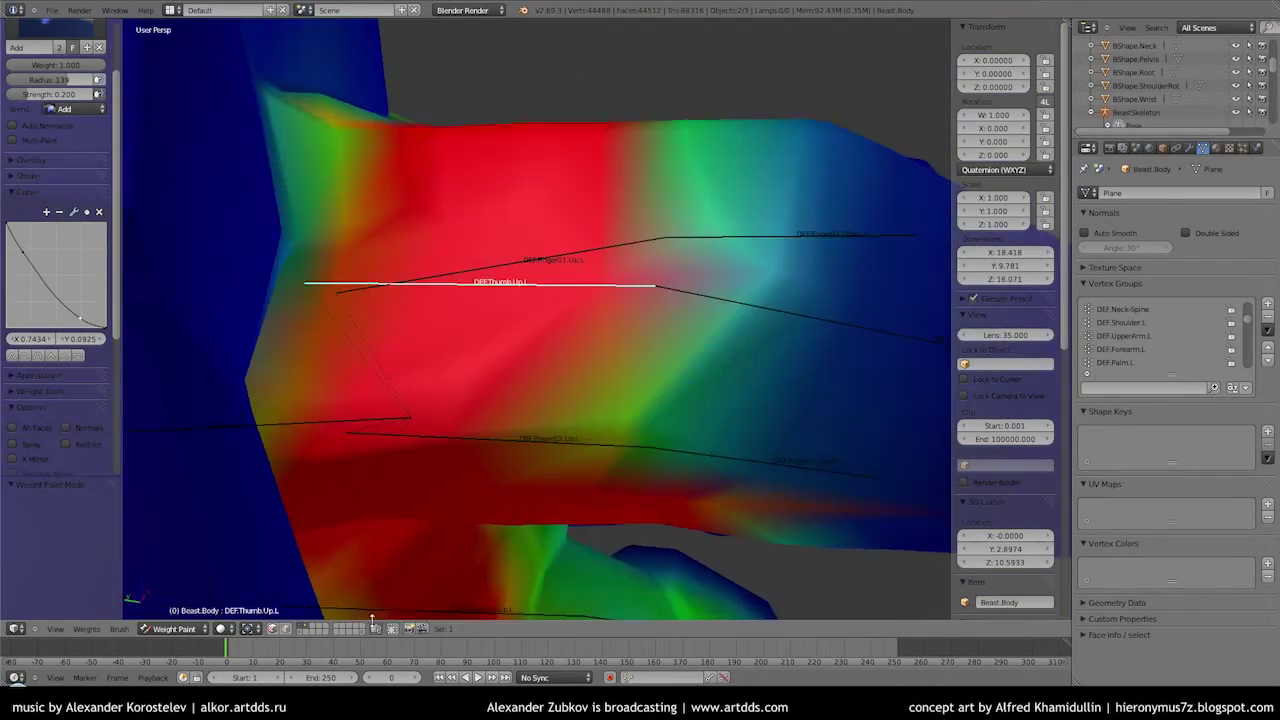
scroll(463, 475, "down", 4)
middle_click_drag(487, 487, 408, 491)
scroll(408, 491, "up", 3)
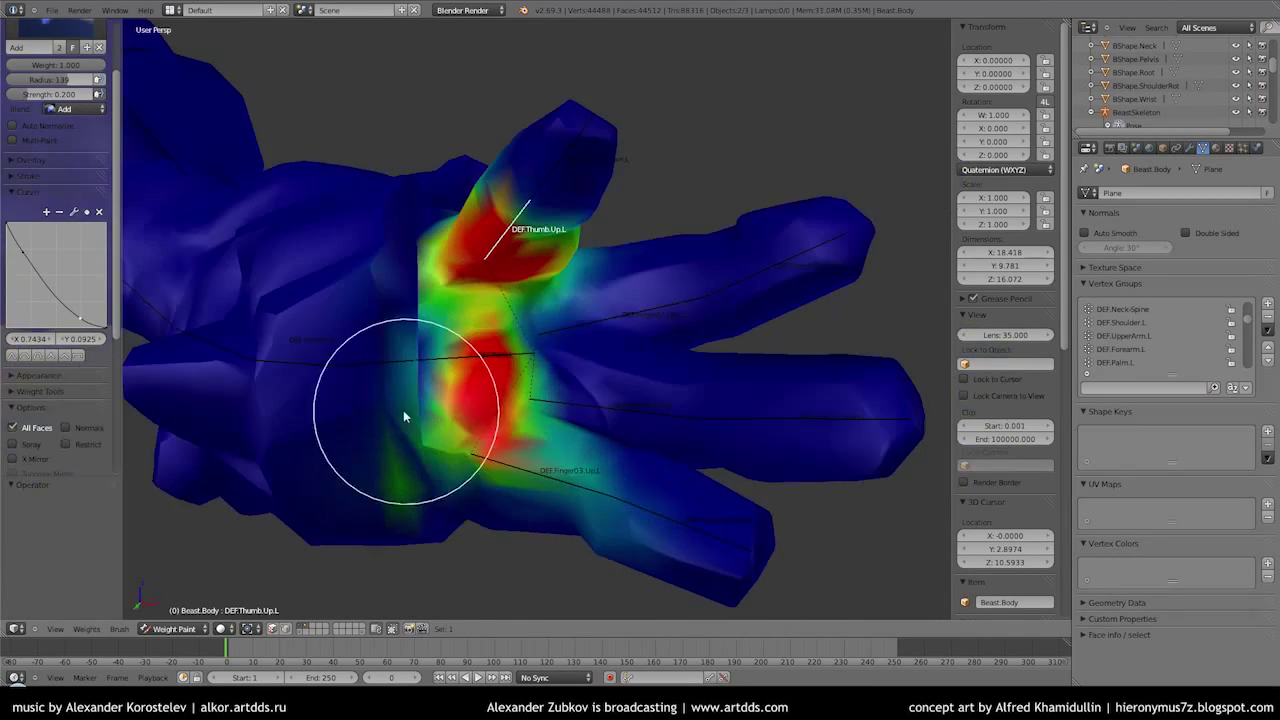
middle_click_drag(565, 316, 414, 447)
left_click_drag(414, 447, 471, 366, "ctrl")
scroll(471, 366, "up", 3)
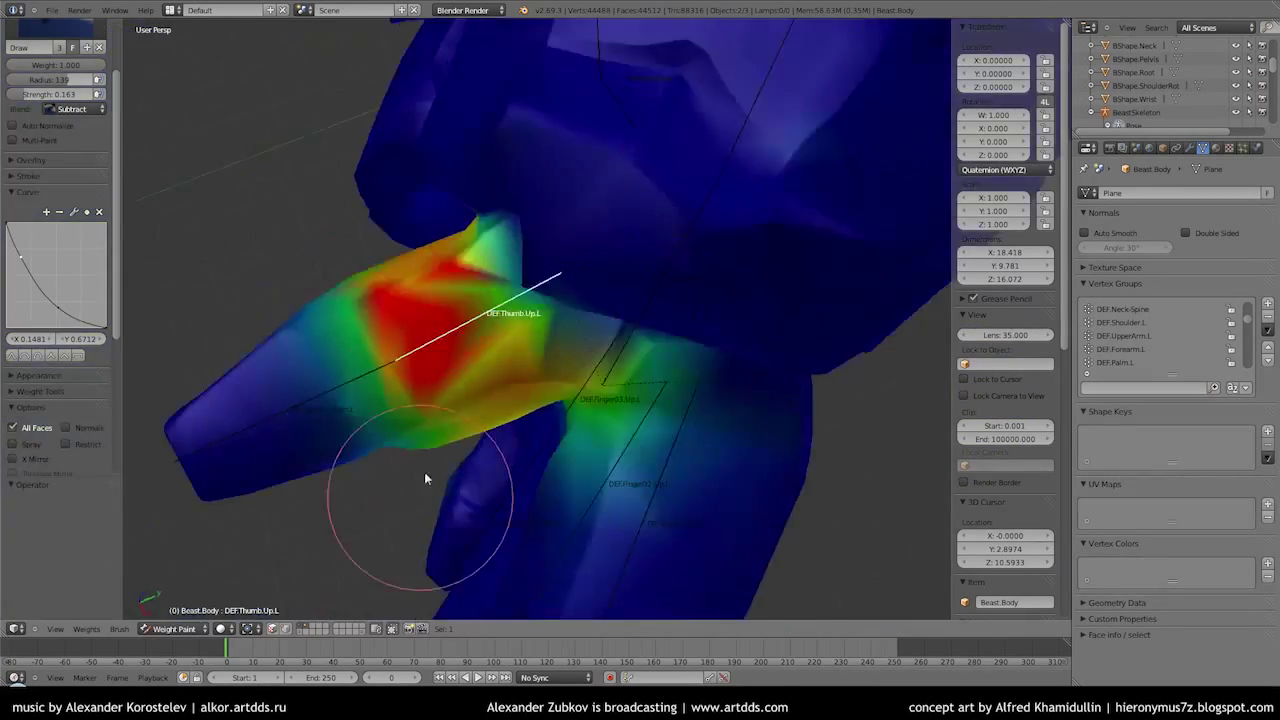
scroll(424, 472, "up", 2)
mouse_move(298, 288)
middle_mouse_down()
mouse_move(363, 394)
mouse_move(380, 454)
mouse_move(410, 462)
mouse_move(471, 286)
mouse_move(486, 129)
mouse_move(615, 225)
middle_mouse_up()
mouse_move(664, 152)
middle_mouse_down()
mouse_move(591, 203)
mouse_move(497, 177)
mouse_move(320, 323)
mouse_move(443, 232)
mouse_move(375, 273)
mouse_move(567, 269)
mouse_move(471, 343)
mouse_move(309, 257)
mouse_move(529, 243)
mouse_move(543, 371)
mouse_move(366, 377)
mouse_move(491, 283)
mouse_move(414, 237)
mouse_move(607, 320)
mouse_move(674, 266)
mouse_move(623, 251)
mouse_move(657, 200)
mouse_move(720, 298)
mouse_move(620, 300)
mouse_move(467, 357)
middle_mouse_up()
key("1")
Test-bend DEF.Thumb.Down.L on its local X axis and refine the lower thumb weights
right_click(443, 470)
key("r")
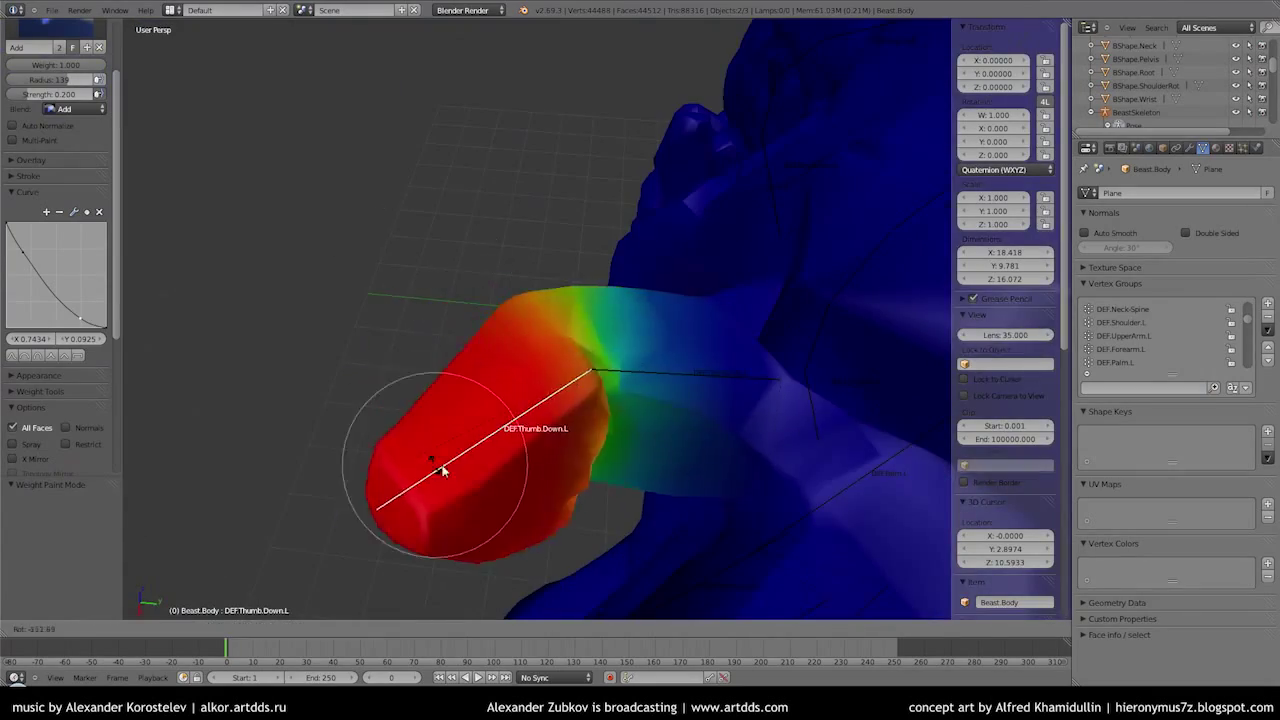
key("x")
key("x")
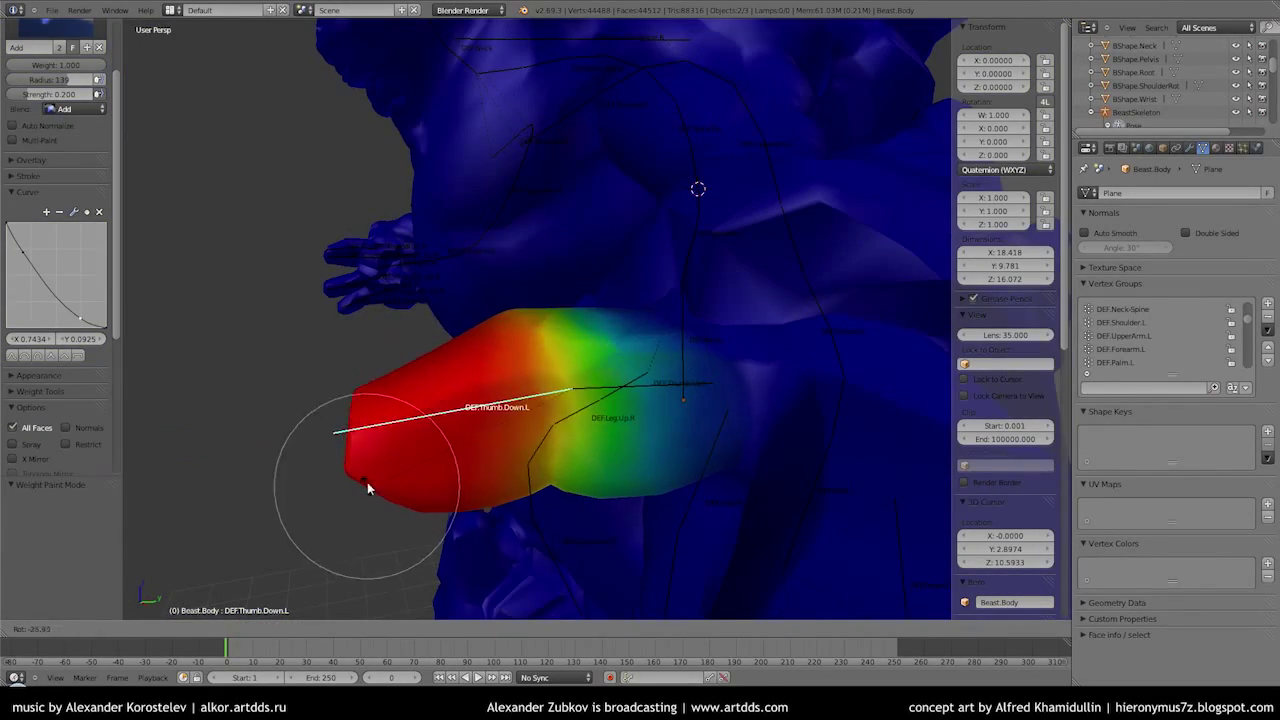
middle_click_drag(395, 368, 548, 250)
mouse_move(653, 126)
middle_mouse_down()
mouse_move(515, 254)
mouse_move(581, 263)
mouse_move(367, 208)
mouse_move(525, 382)
middle_mouse_up()
key("3")
Switch to DEF.Finger01.Down.L and test how the index finger bends
right_click(491, 337)
middle_click_drag(491, 337, 562, 366)
middle_click_drag(447, 362, 494, 337)
scroll(555, 336, "up", 3)
right_click(675, 325)
key("r")
key("r")
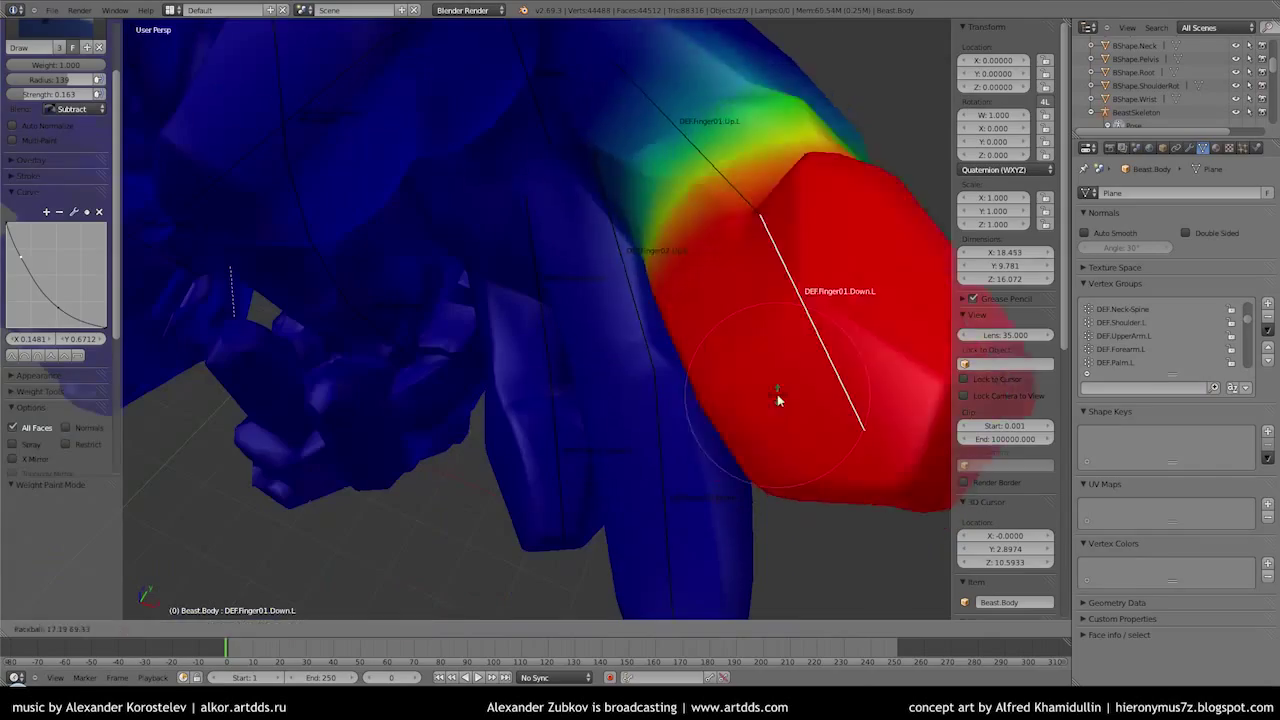
Paint the DEF.Finger01.Up.L group on the base of the index finger
right_click(750, 205)
mouse_move(715, 203)
middle_mouse_down()
mouse_move(590, 233)
mouse_move(727, 175)
mouse_move(694, 349)
mouse_move(537, 363)
mouse_move(560, 308)
middle_mouse_up()
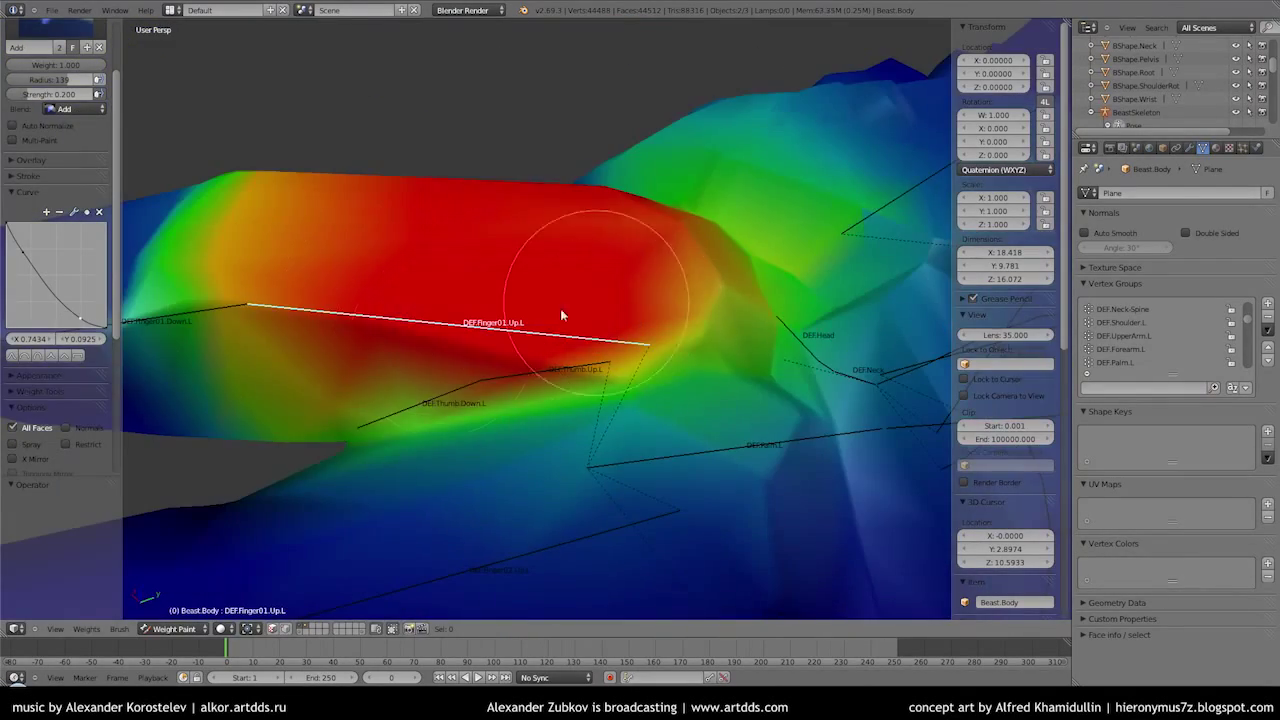
mouse_move(682, 288)
middle_mouse_down()
mouse_move(737, 206)
mouse_move(703, 429)
mouse_move(726, 363)
mouse_move(706, 379)
middle_mouse_up()
mouse_move(737, 122)
middle_mouse_down()
mouse_move(571, 194)
mouse_move(611, 457)
mouse_move(446, 160)
middle_mouse_up()
mouse_move(533, 268)
middle_mouse_down()
mouse_move(380, 334)
mouse_move(294, 157)
mouse_move(403, 294)
mouse_move(686, 388)
mouse_move(786, 234)
mouse_move(758, 304)
middle_mouse_up()
mouse_move(482, 102)
middle_mouse_down()
mouse_move(480, 443)
mouse_move(633, 256)
middle_mouse_up()
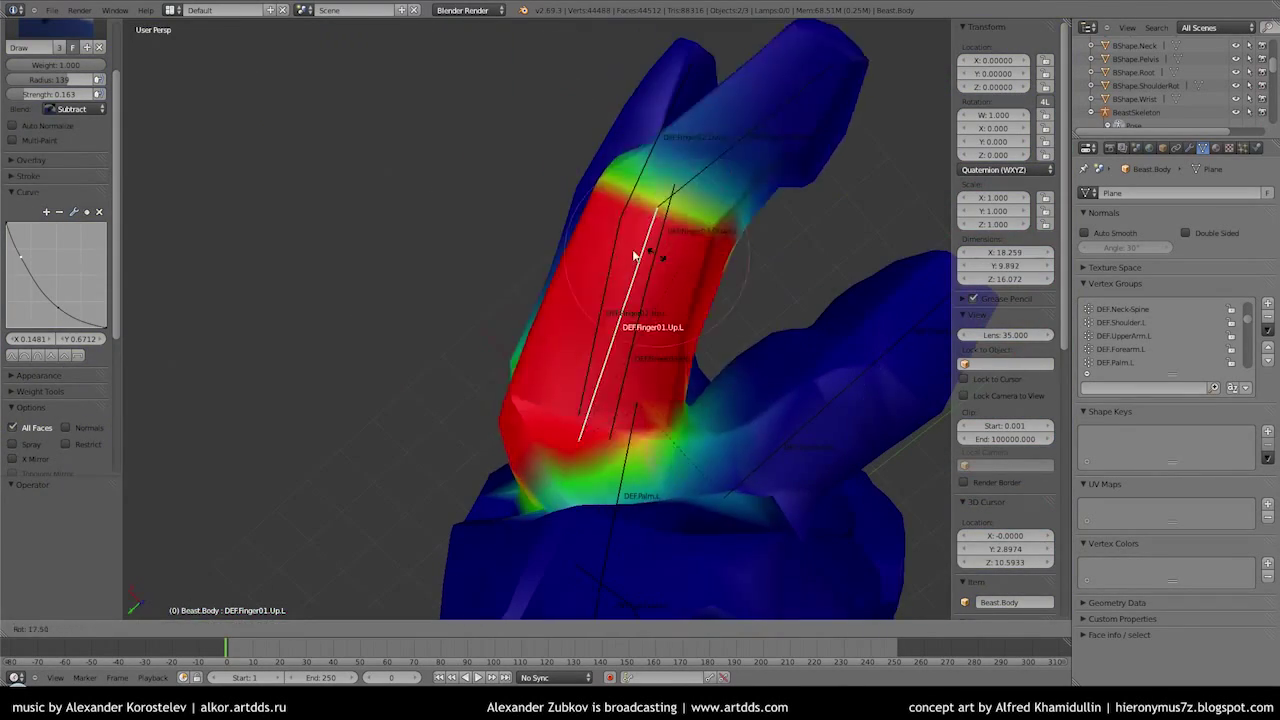
Check DEF.Finger01.Down.L in Pose Mode, then resume painting the DEF.Finger01.Up.L group
left_click(1136, 112)
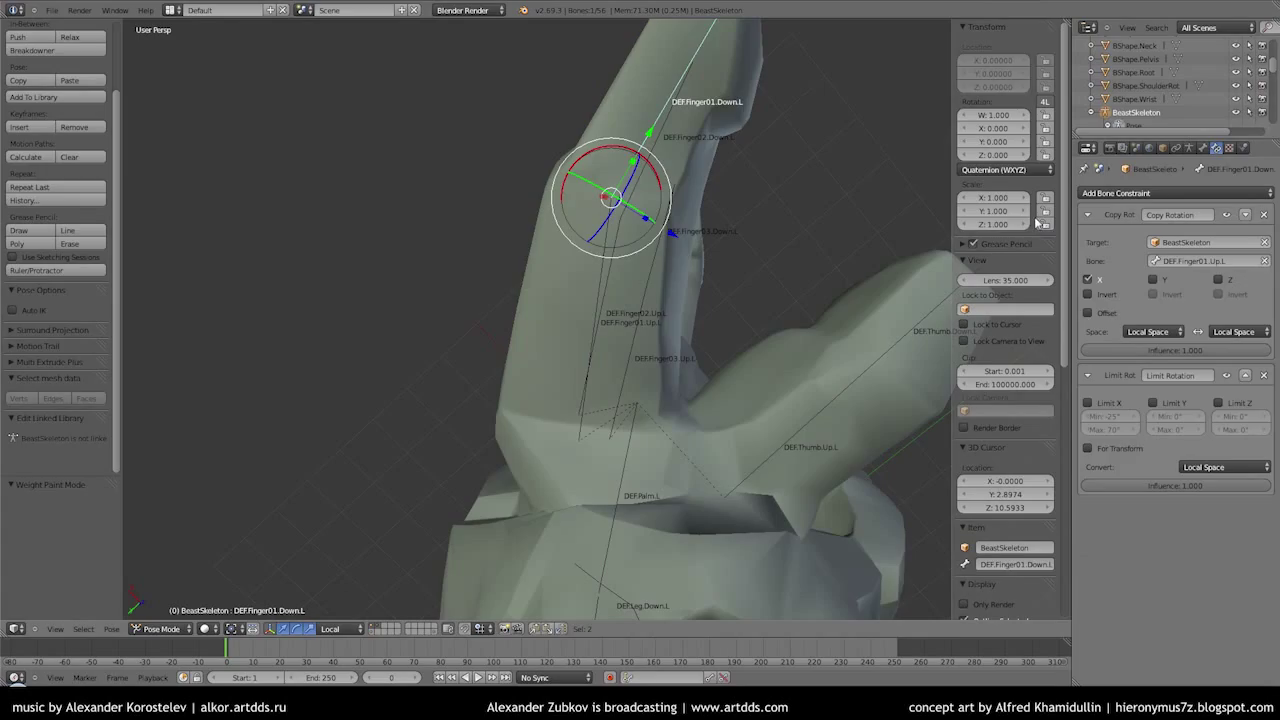
middle_click_drag(592, 428, 523, 257)
right_click(571, 316)
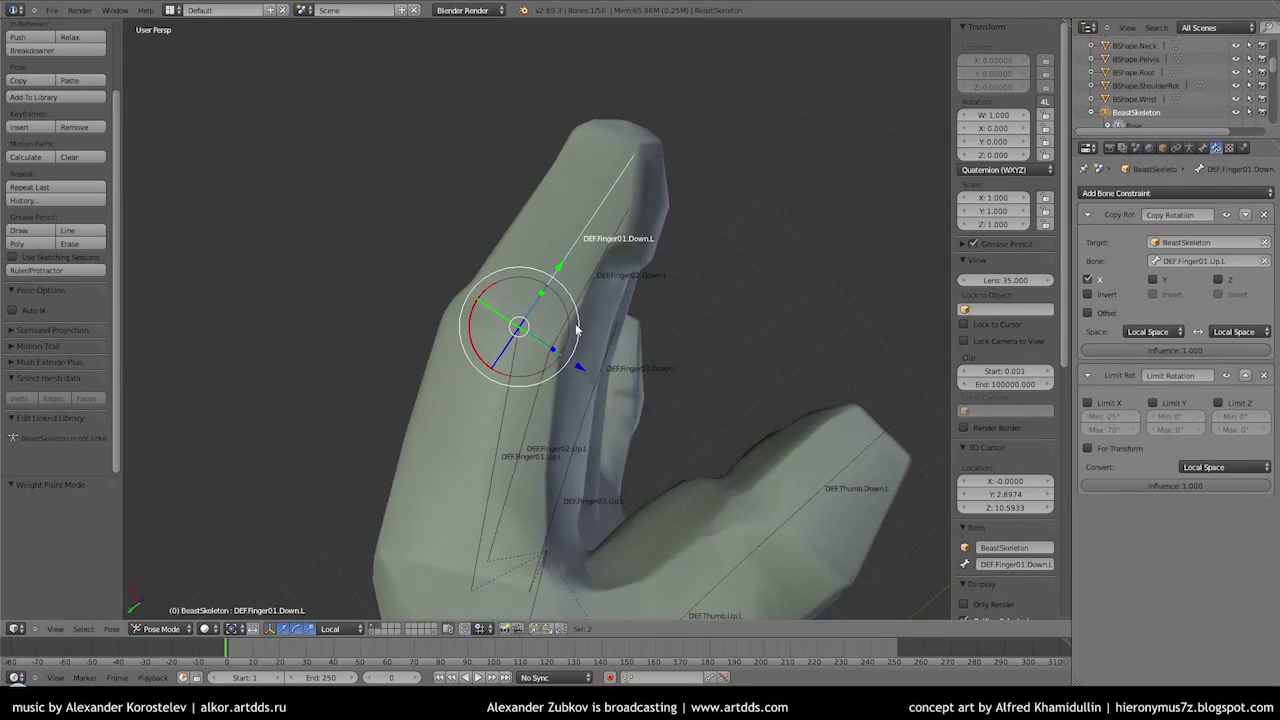
middle_click_drag(576, 327, 565, 308)
mouse_move(512, 467)
middle_mouse_down()
mouse_move(536, 347)
mouse_move(801, 246)
mouse_move(690, 287)
mouse_move(749, 334)
mouse_move(806, 217)
mouse_move(539, 212)
middle_mouse_up()
key("ctrl+z")
left_click(616, 367, "shift")
left_click(575, 380)
Test-bend DEF.Finger02.Up.L and add weight to the middle finger
mouse_move(610, 443)
middle_mouse_down()
mouse_move(600, 491)
mouse_move(463, 456)
middle_mouse_up()
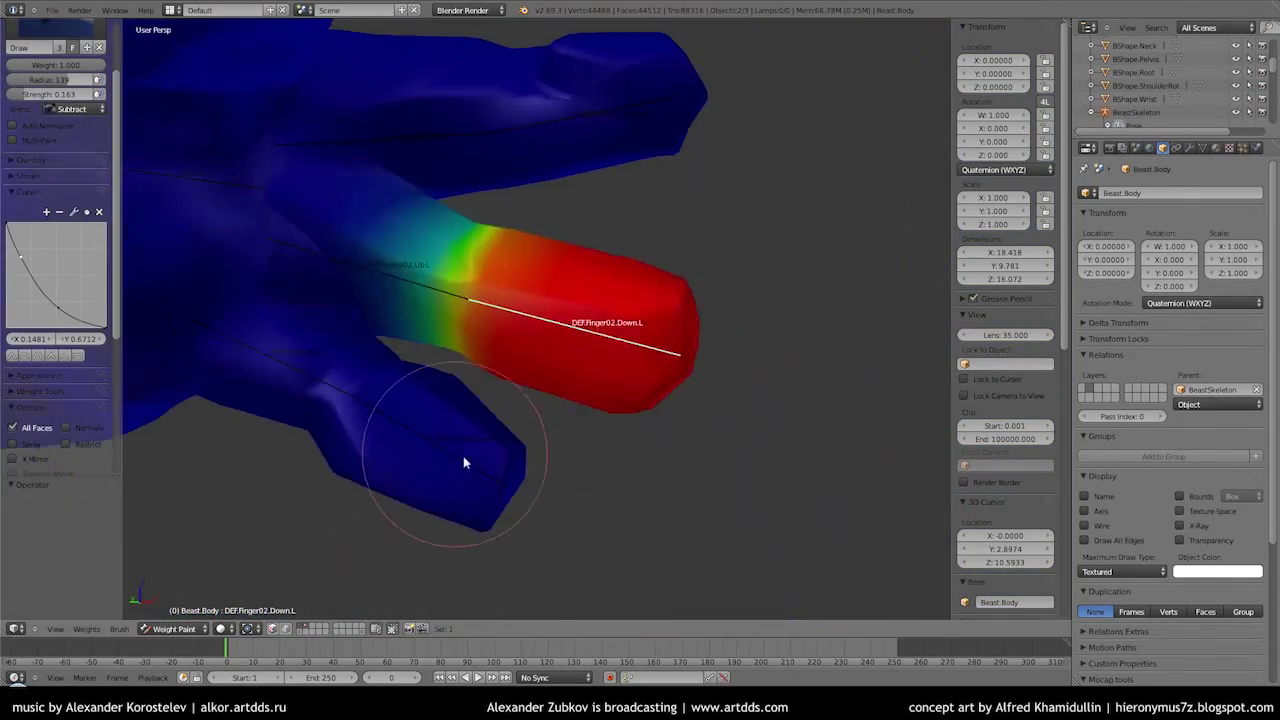
left_click(473, 350, "ctrl")
key("r")
left_click(508, 310)
middle_click_drag(508, 310, 390, 314)
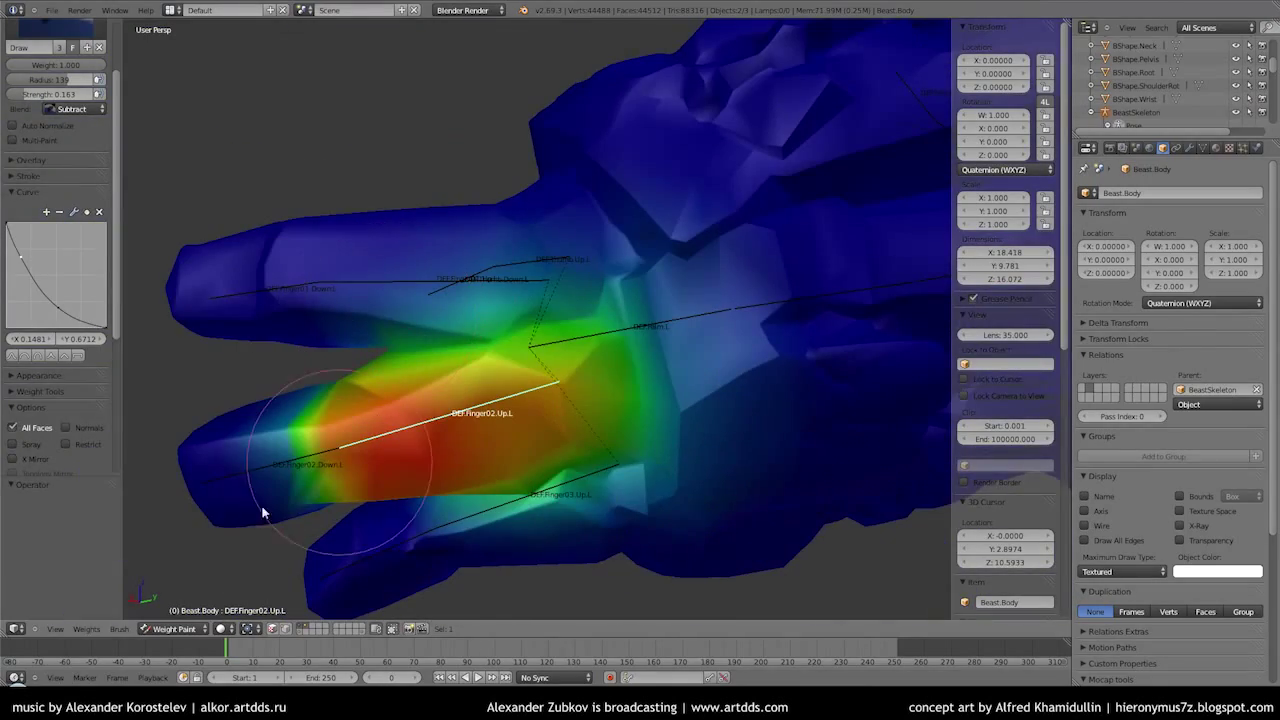
key("1")
scroll(527, 310, "up", 2)
scroll(340, 408, "up", 2)
mouse_move(715, 216)
middle_mouse_down()
mouse_move(680, 277)
mouse_move(229, 363)
mouse_move(429, 374)
mouse_move(418, 240)
middle_mouse_up()
mouse_move(595, 271)
middle_mouse_down()
mouse_move(449, 457)
mouse_move(343, 389)
mouse_move(500, 317)
mouse_move(423, 286)
mouse_move(489, 328)
mouse_move(347, 323)
mouse_move(319, 294)
mouse_move(446, 276)
middle_mouse_up()
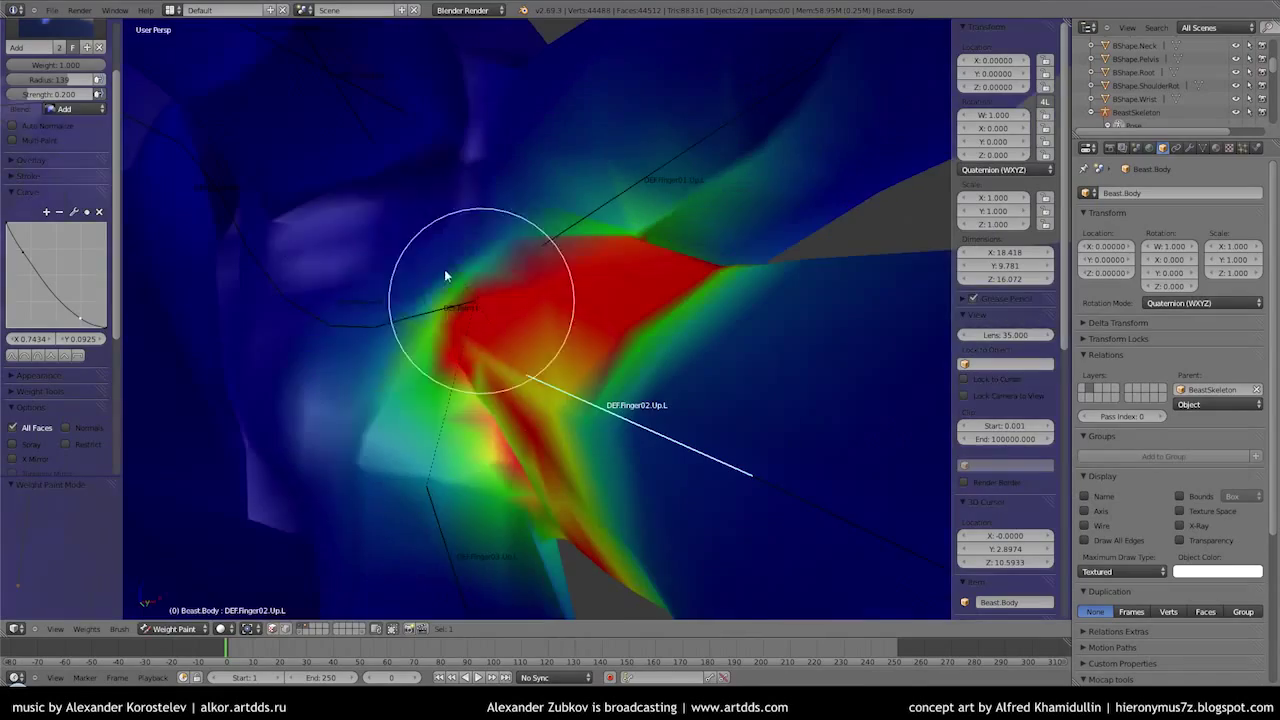
mouse_move(543, 467)
middle_mouse_down()
mouse_move(574, 403)
mouse_move(577, 470)
mouse_move(467, 408)
mouse_move(360, 398)
mouse_move(546, 294)
mouse_move(674, 371)
mouse_move(543, 405)
mouse_move(654, 378)
mouse_move(646, 366)
mouse_move(386, 403)
mouse_move(580, 294)
mouse_move(582, 354)
mouse_move(759, 411)
middle_mouse_up()
scroll(358, 398, "up", 5)
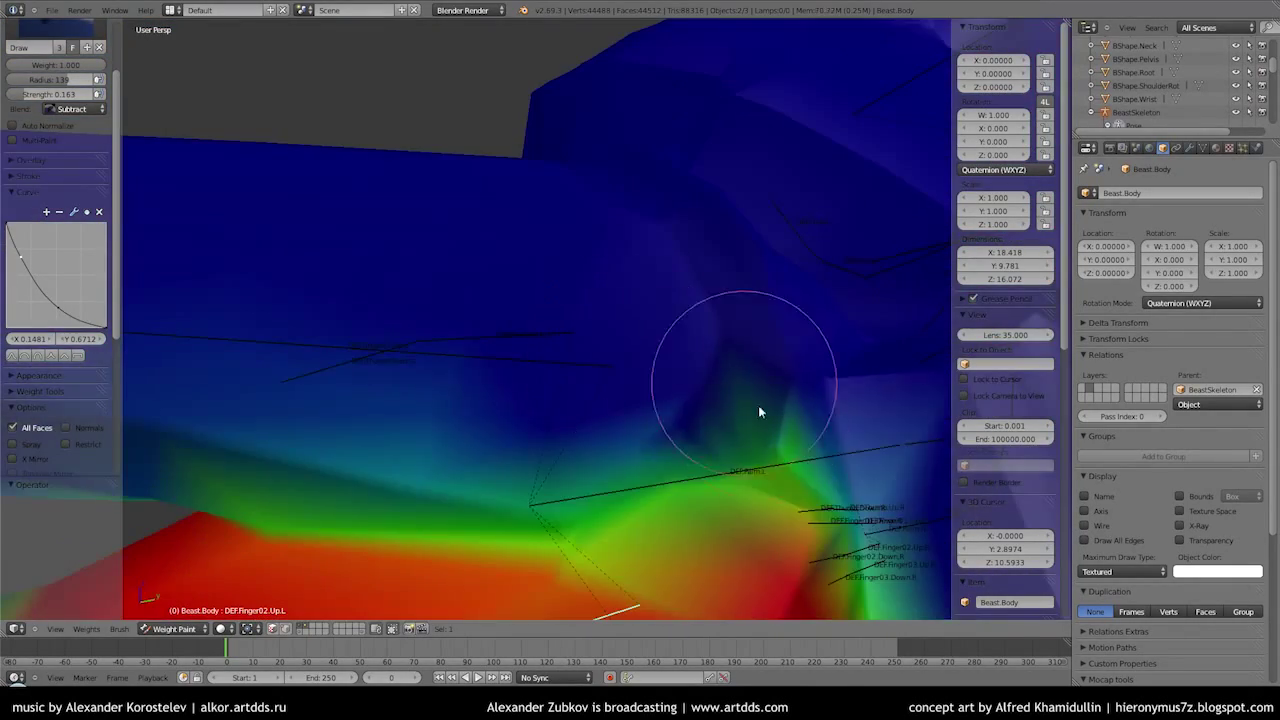
mouse_move(461, 459)
middle_mouse_down()
mouse_move(580, 440)
mouse_move(573, 246)
middle_mouse_up()
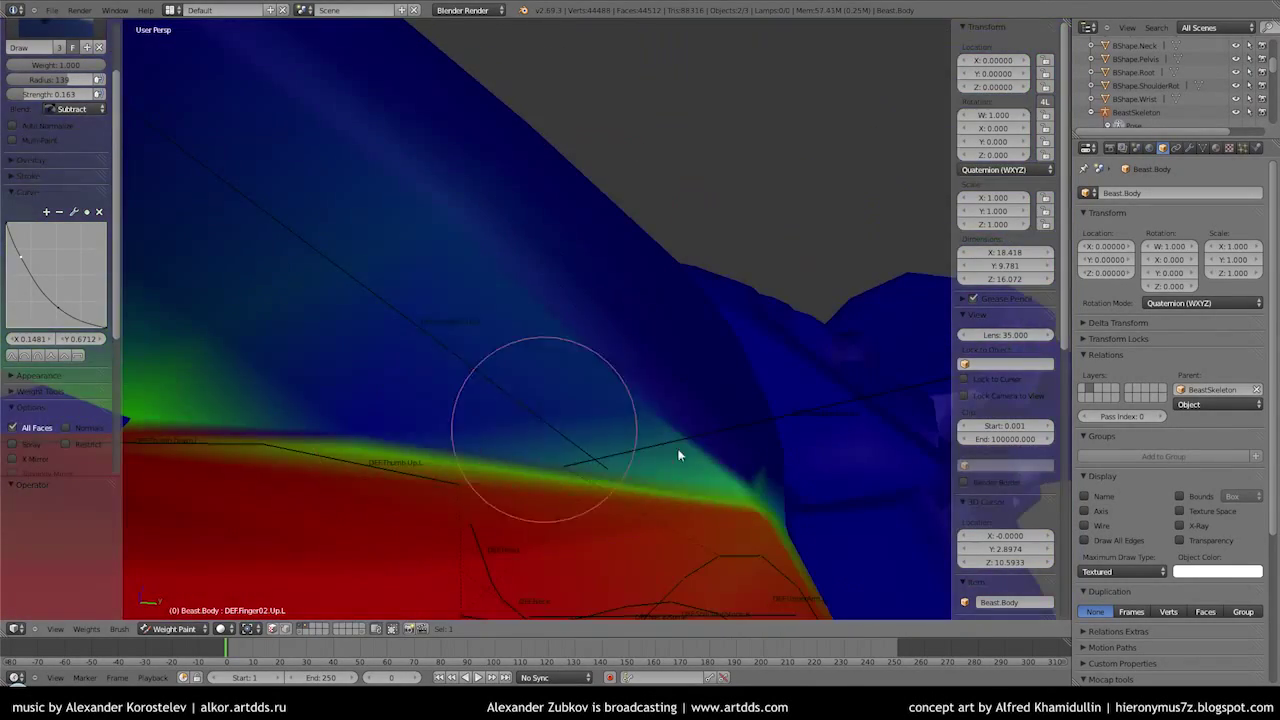
middle_click_drag(678, 455, 617, 386)
mouse_move(502, 288)
middle_mouse_down()
mouse_move(543, 369)
mouse_move(617, 299)
mouse_move(323, 337)
mouse_move(510, 398)
mouse_move(551, 214)
mouse_move(400, 380)
mouse_move(414, 400)
mouse_move(477, 88)
mouse_move(500, 343)
mouse_move(534, 243)
mouse_move(589, 386)
mouse_move(575, 426)
middle_mouse_up()
Paint DEF.Finger03.Up.L full red on the third finger's base segment
right_click(414, 400, "ctrl")
key("Tab")
key("Tab")
mouse_move(537, 471)
middle_mouse_down()
mouse_move(520, 400)
mouse_move(826, 251)
middle_mouse_up()
scroll(688, 400, "up", 5)
mouse_move(688, 400)
middle_mouse_down()
mouse_move(626, 363)
mouse_move(586, 300)
middle_mouse_up()
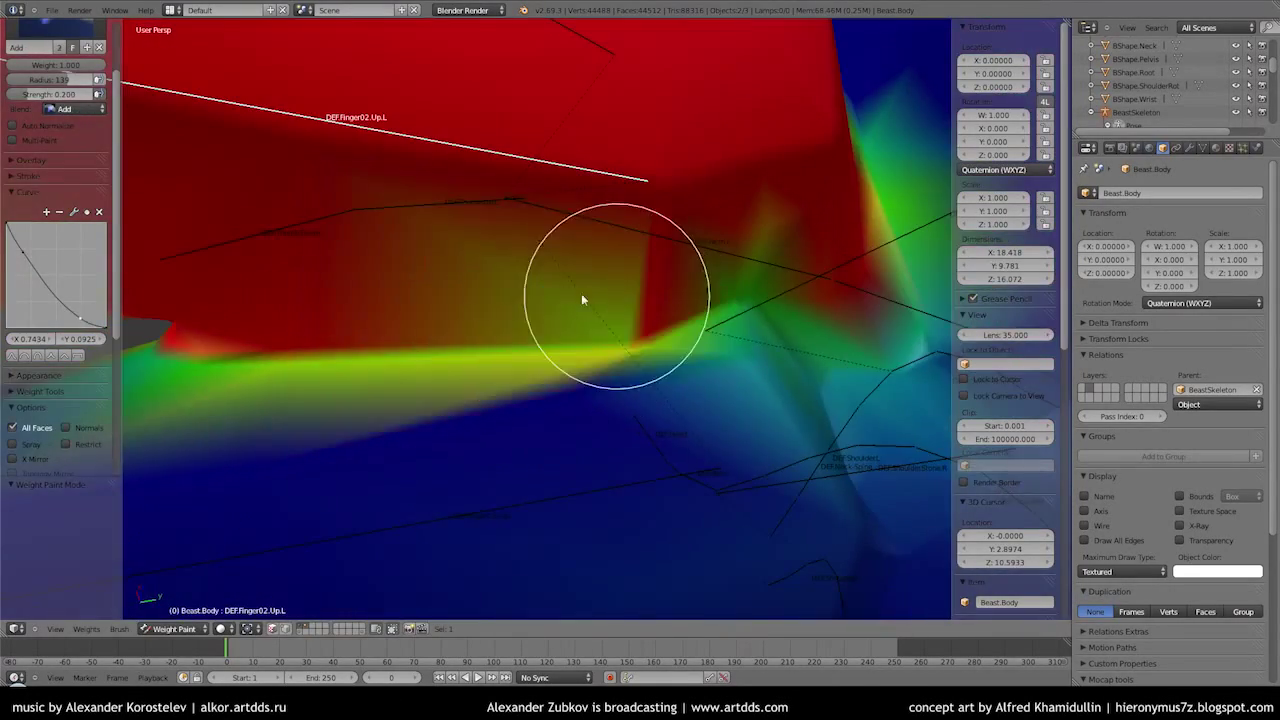
scroll(657, 334, "down", 5)
scroll(676, 219, "up", 5)
scroll(675, 219, "down", 4)
mouse_move(689, 263)
middle_mouse_down()
mouse_move(607, 421)
mouse_move(552, 365)
mouse_move(517, 429)
mouse_move(623, 243)
mouse_move(634, 369)
mouse_move(637, 331)
mouse_move(704, 274)
mouse_move(666, 346)
mouse_move(657, 423)
mouse_move(680, 486)
mouse_move(649, 471)
mouse_move(654, 486)
mouse_move(834, 303)
mouse_move(803, 280)
mouse_move(691, 432)
mouse_move(640, 334)
mouse_move(706, 386)
mouse_move(609, 423)
mouse_move(614, 397)
mouse_move(706, 386)
mouse_move(737, 323)
mouse_move(667, 365)
middle_mouse_up()
scroll(517, 429, "up", 4)
scroll(637, 331, "up", 3)
scroll(834, 303, "up", 2)
key("1")
mouse_move(727, 416)
middle_mouse_down()
mouse_move(511, 271)
mouse_move(617, 394)
mouse_move(666, 314)
mouse_move(670, 486)
mouse_move(394, 446)
mouse_move(397, 511)
mouse_move(414, 346)
mouse_move(482, 379)
mouse_move(409, 443)
mouse_move(286, 400)
mouse_move(494, 389)
mouse_move(582, 362)
mouse_move(409, 357)
mouse_move(457, 434)
mouse_move(634, 363)
mouse_move(603, 482)
mouse_move(654, 197)
mouse_move(583, 126)
mouse_move(651, 237)
mouse_move(539, 280)
middle_mouse_up()
key("4")
Leave Weight Paint mode with Ctrl+Tab and zoom out to the whole Beast
mouse_move(531, 499)
middle_mouse_down()
mouse_move(707, 340)
mouse_move(730, 368)
middle_mouse_up()
mouse_move(821, 363)
middle_mouse_down()
mouse_move(869, 370)
mouse_move(571, 321)
middle_mouse_up()
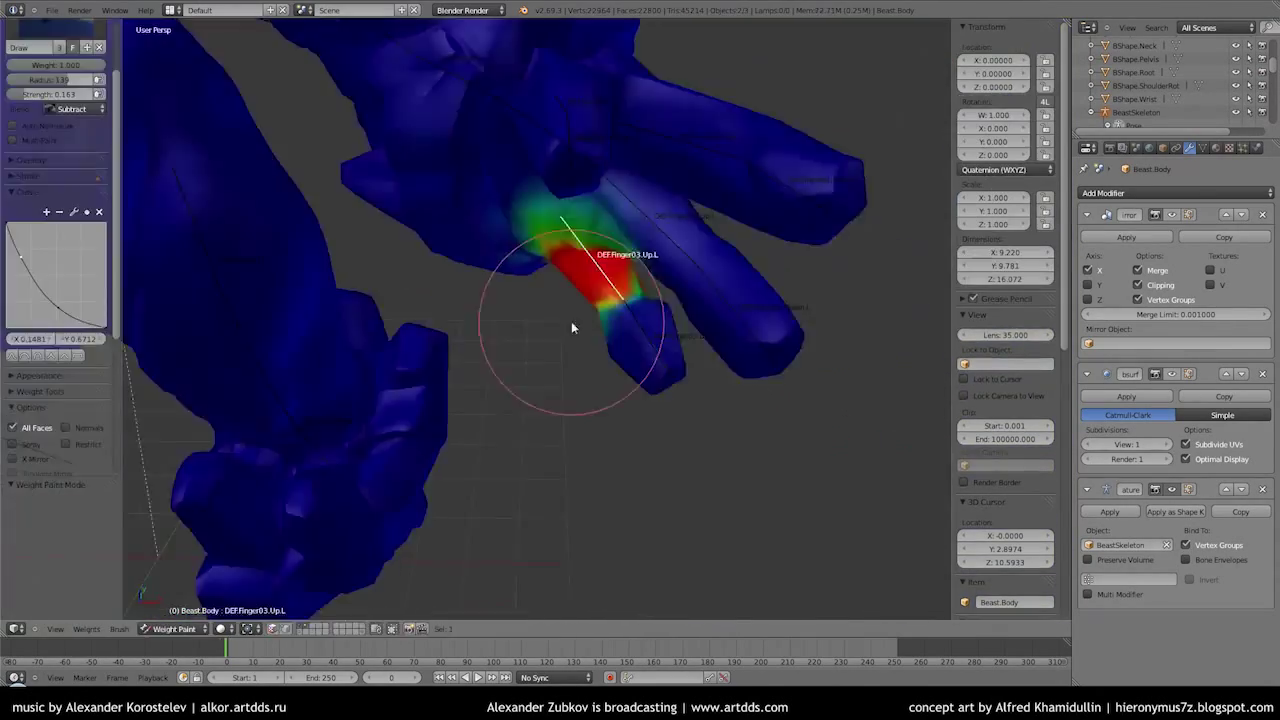
key("ctrl+Tab")
scroll(557, 277, "down", 5)
Select the BeastSkeleton and frame the chosen finger bone for editing
scroll(727, 191, "up", 4)
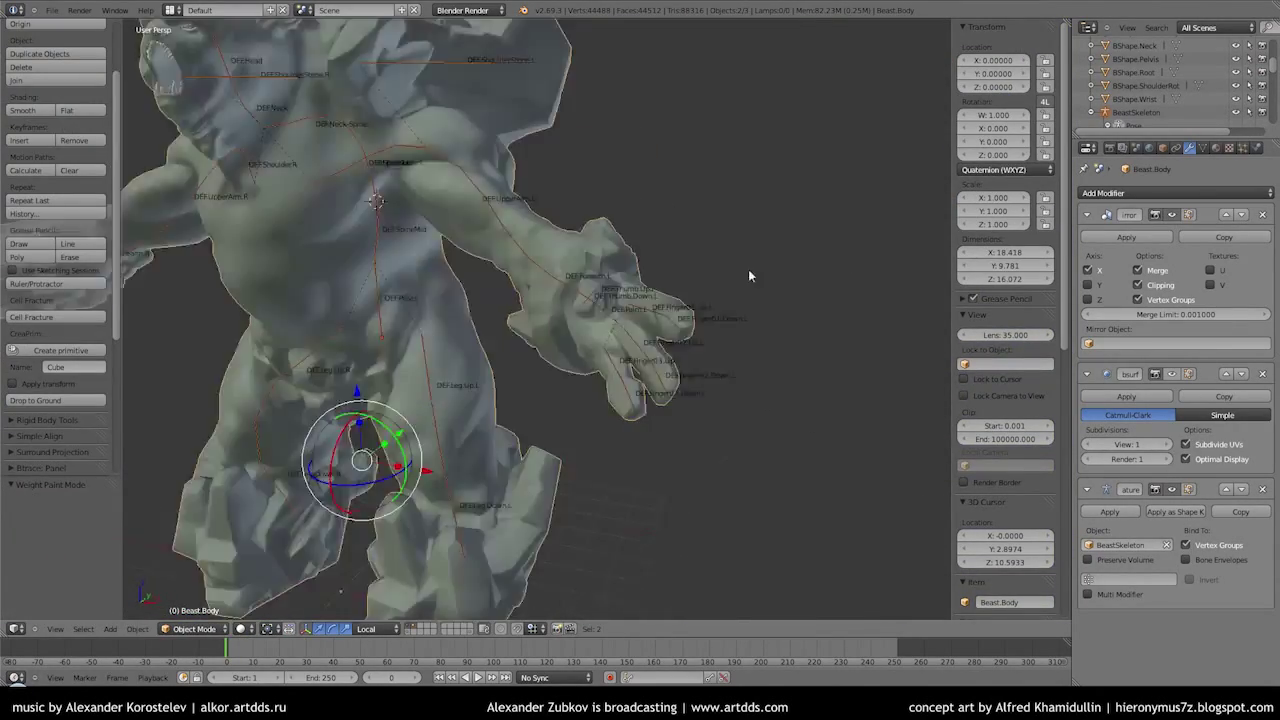
scroll(748, 269, "up", 2)
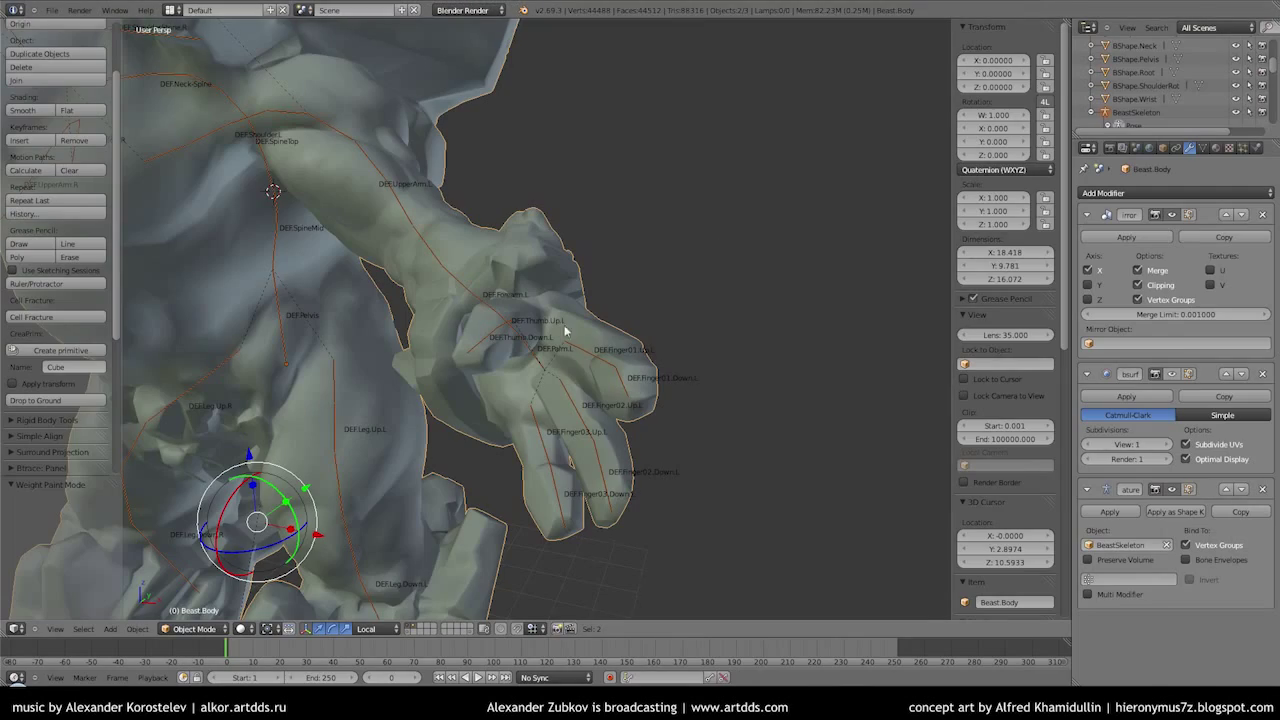
right_click(565, 330)
key("Tab")
key("KP_Decimal")
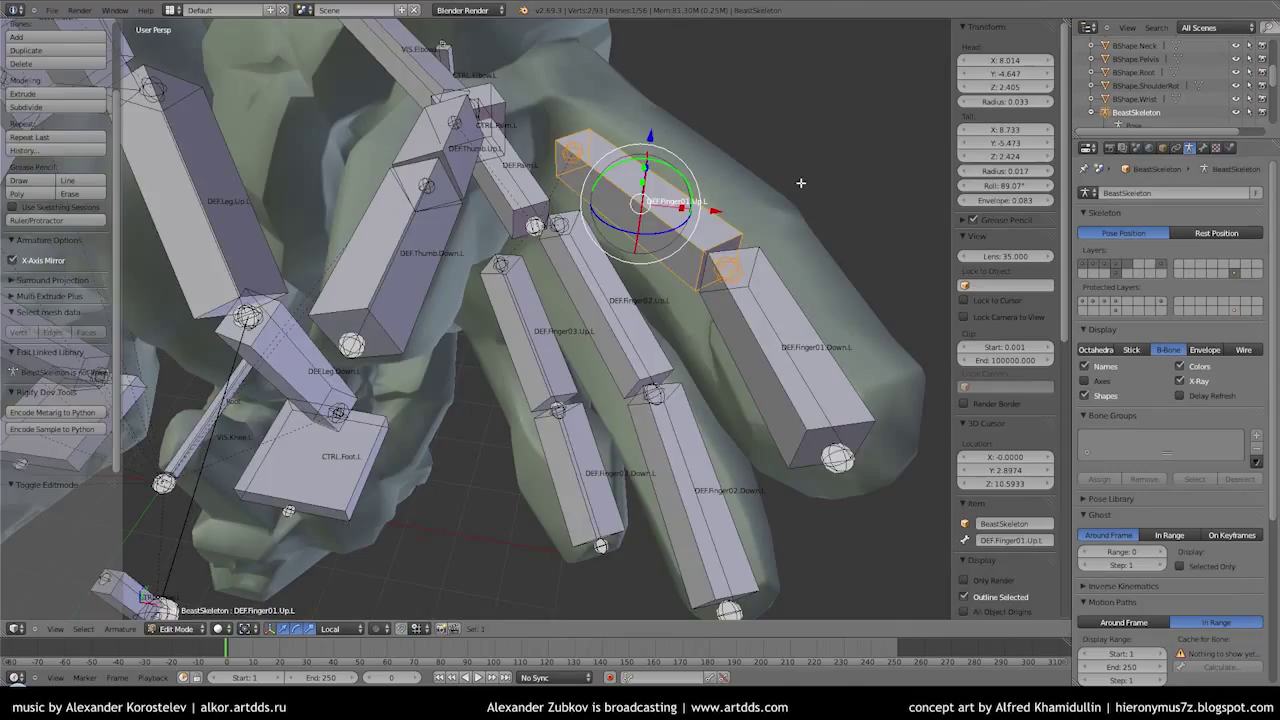
key("ctrl+Tab")
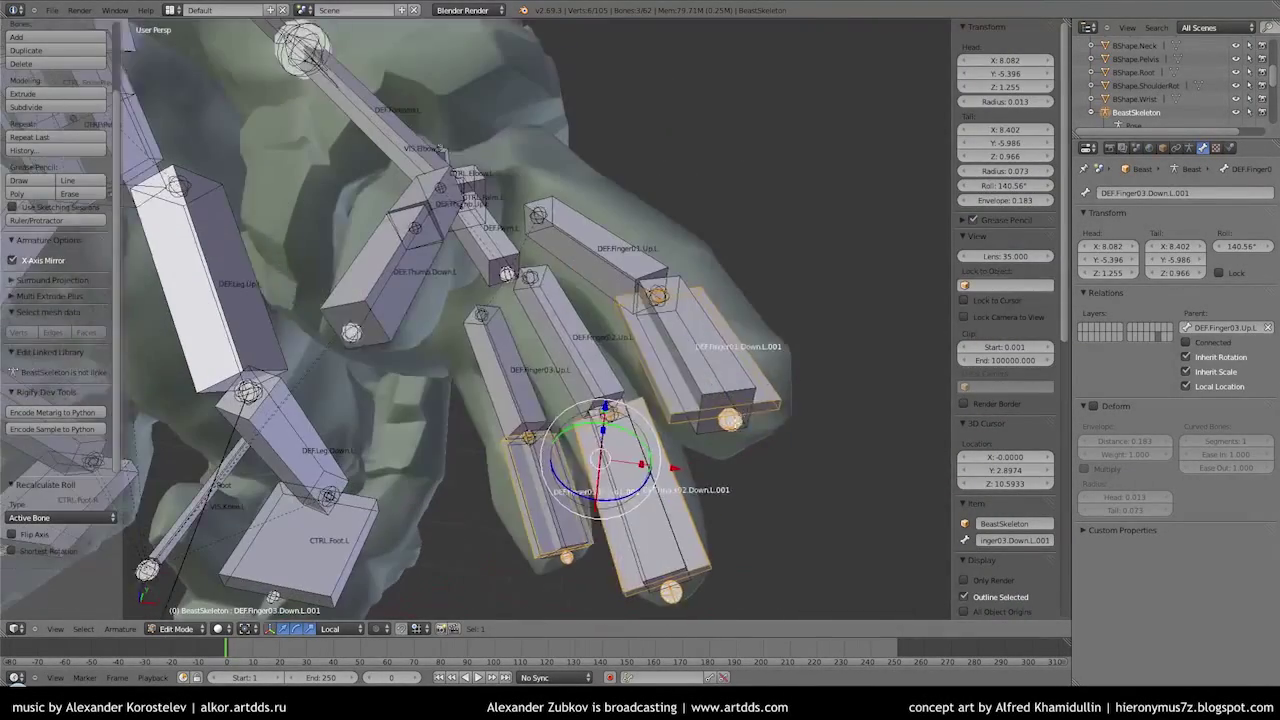
Name the duplicated lower finger bones CTRL and symmetrize them to the right side
type("CTRL")
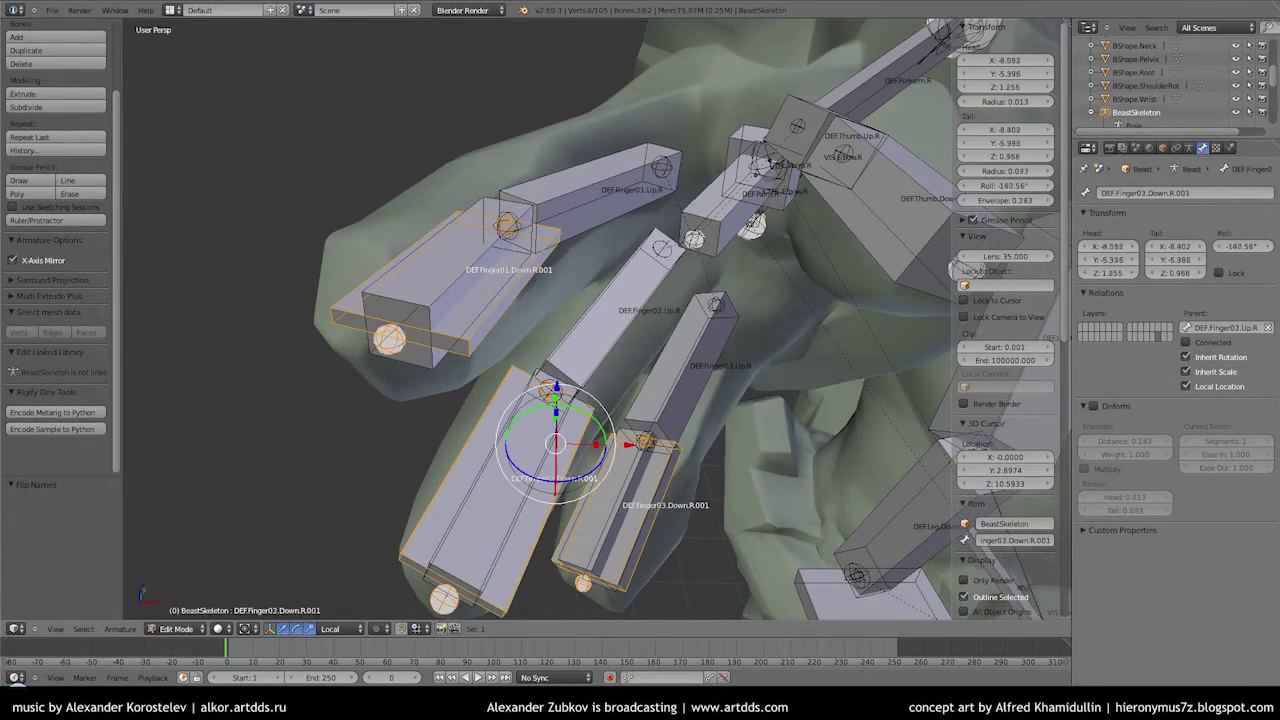
left_click(114, 635)
left_click(149, 400)
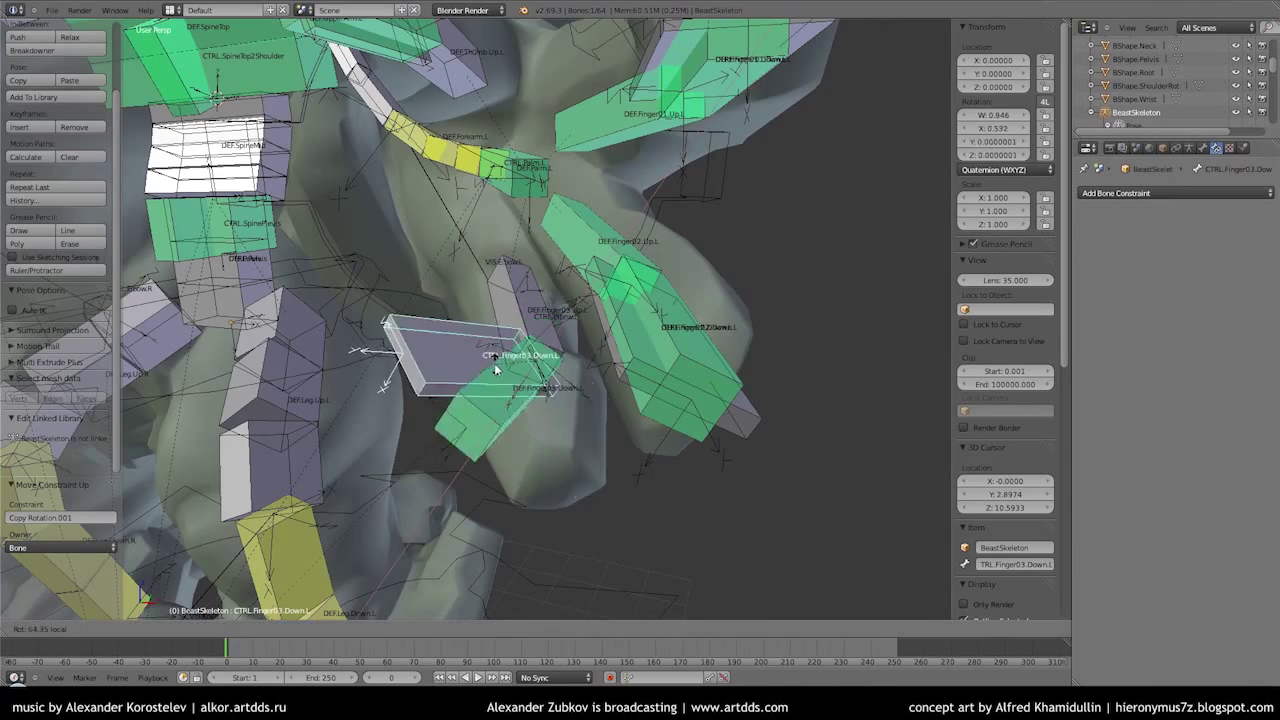
Test-rotate the DEF.Finger03.Down.L bone and cancel back to the rest pose
right_click(495, 370)
right_click(540, 400)
key("r")
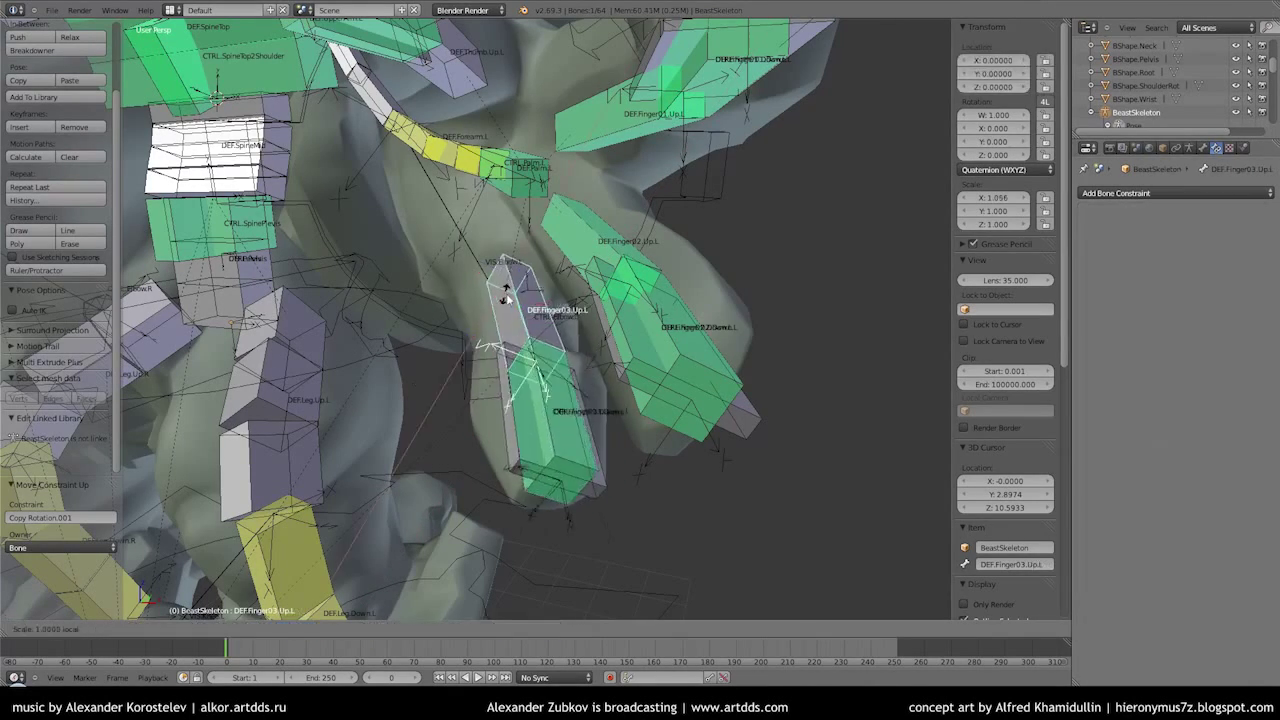
right_click(457, 277)
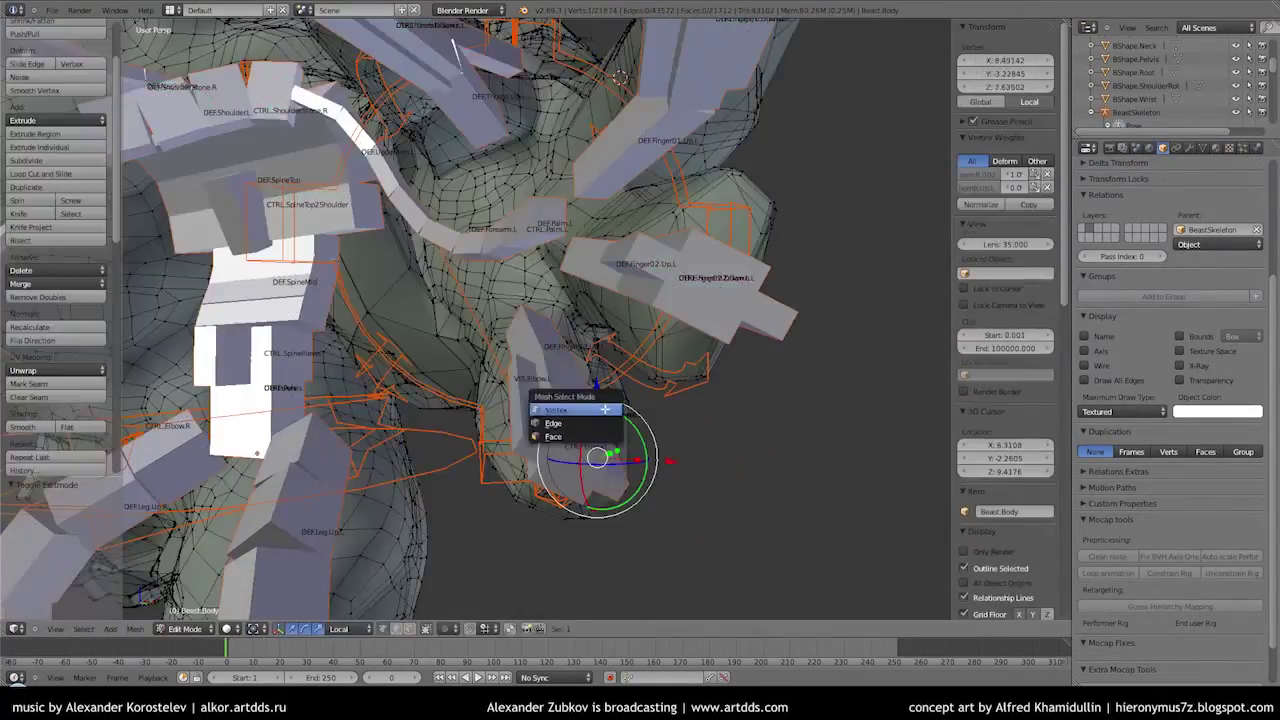
Select the fingertip mesh and paint it full red in DEF.Finger03.Down.L with the Add brush
key("l")
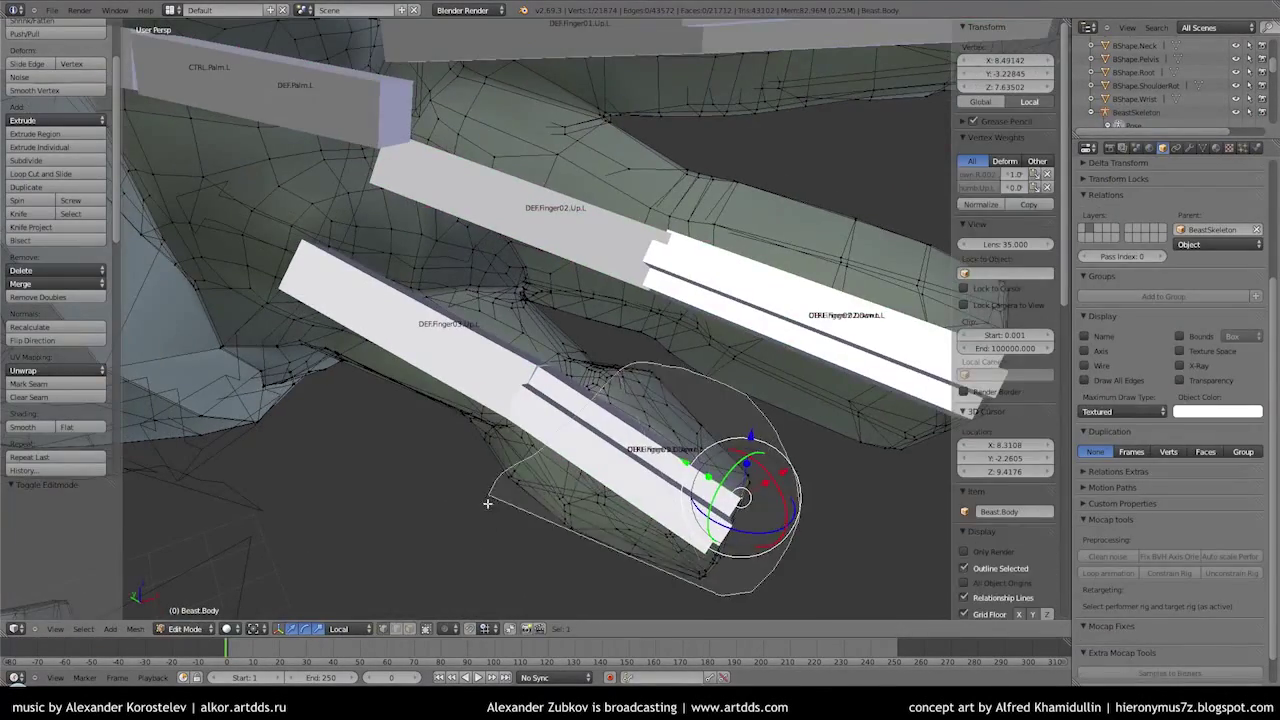
scroll(708, 386, "up", 2)
left_click(1202, 147)
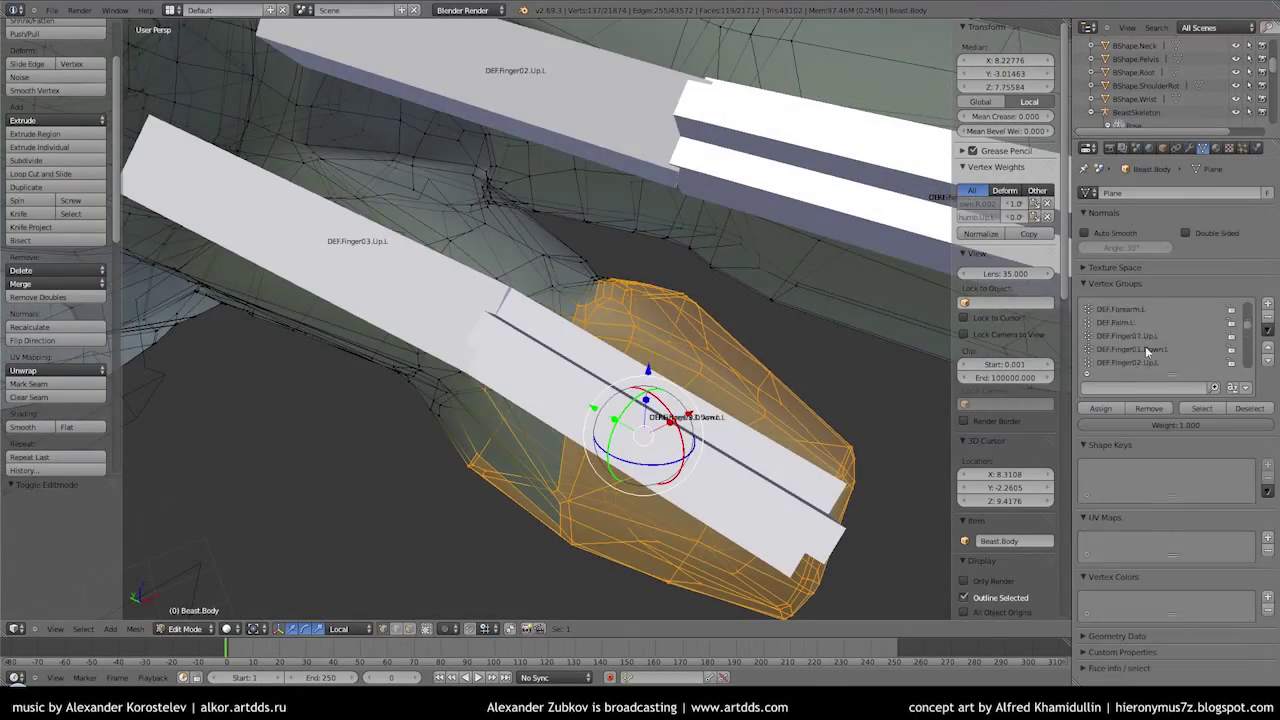
key("Tab")
key("Tab")
key("Tab")
right_click(569, 460)
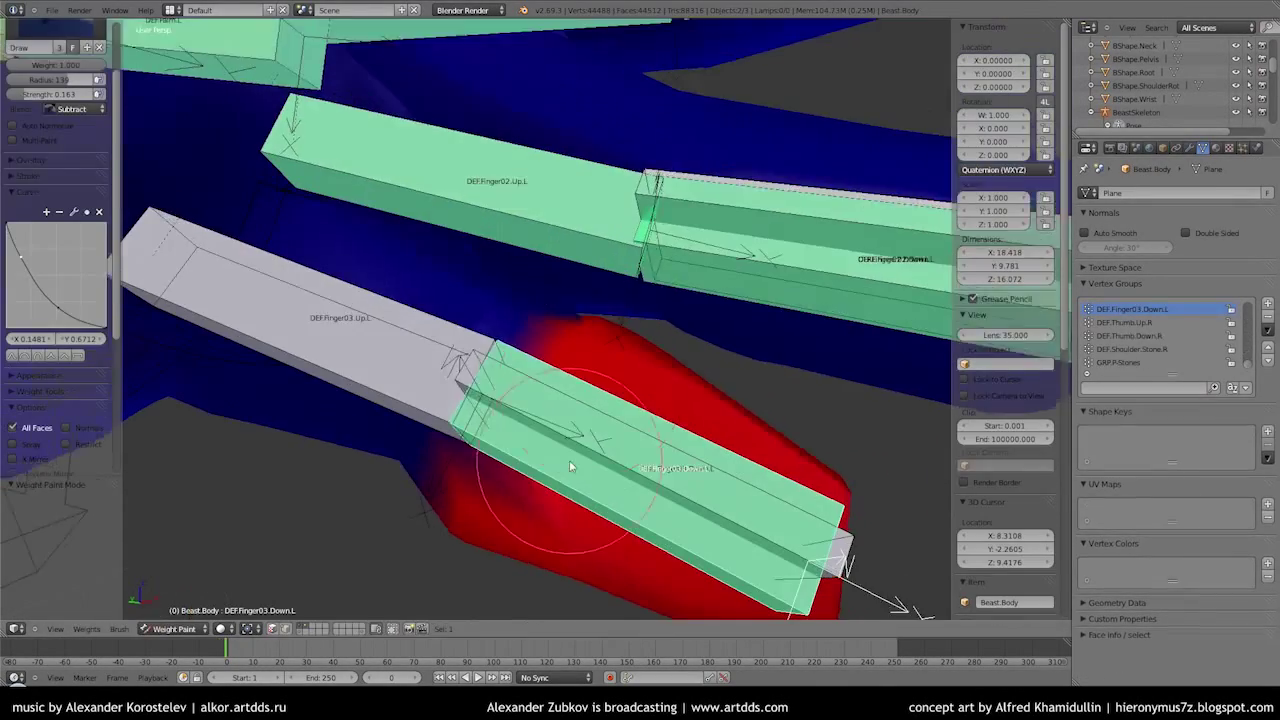
mouse_move(593, 455)
middle_mouse_down()
mouse_move(586, 314)
mouse_move(553, 390)
mouse_move(500, 420)
middle_mouse_up()
key("1")
left_click(1189, 147)
left_click(1155, 214)
mouse_move(600, 440)
middle_mouse_down()
mouse_move(635, 460)
mouse_move(671, 415)
mouse_move(874, 363)
mouse_move(489, 230)
mouse_move(675, 222)
middle_mouse_up()
key("ctrl+z")
key("ctrl+z")
key("ctrl+z")
scroll(661, 334, "down", 3)
Give DEF.Finger02.Down.R a Copy Rotation constraint from its CTRL bone
key("ctrl+tab")
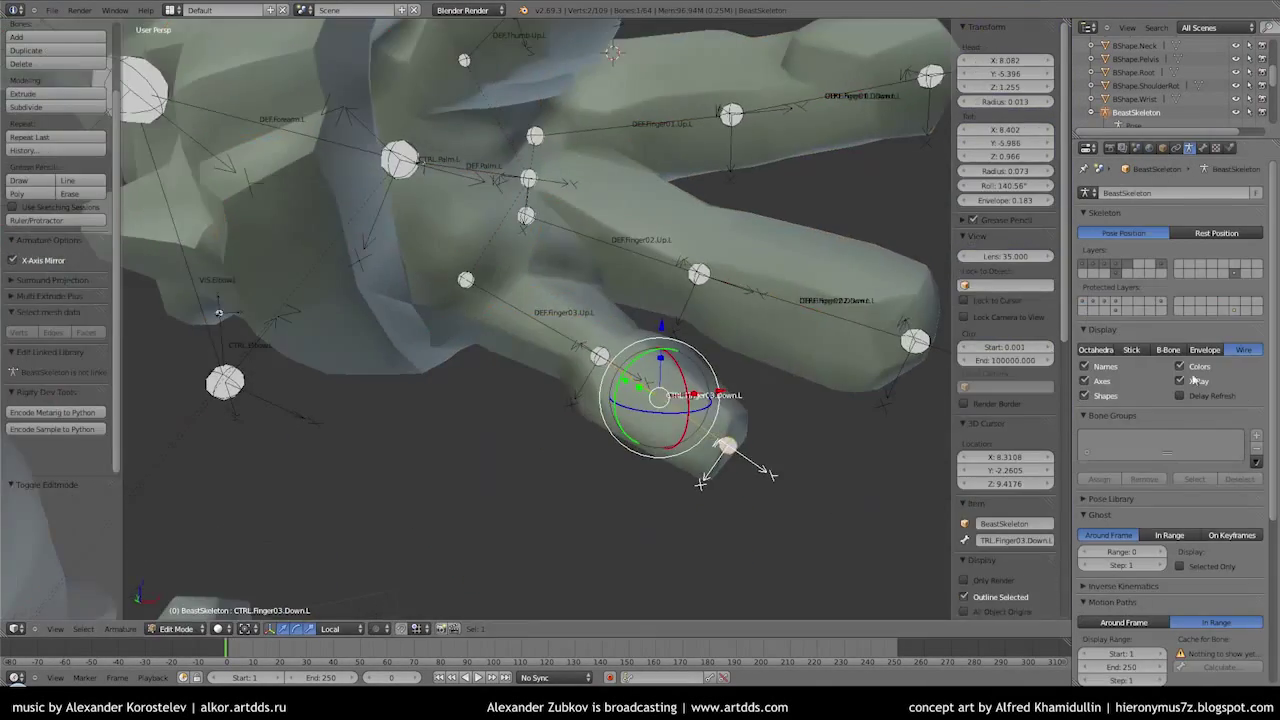
scroll(688, 415, "up", 3)
scroll(689, 415, "down", 4)
left_click(1216, 147)
middle_click_drag(620, 360, 581, 332)
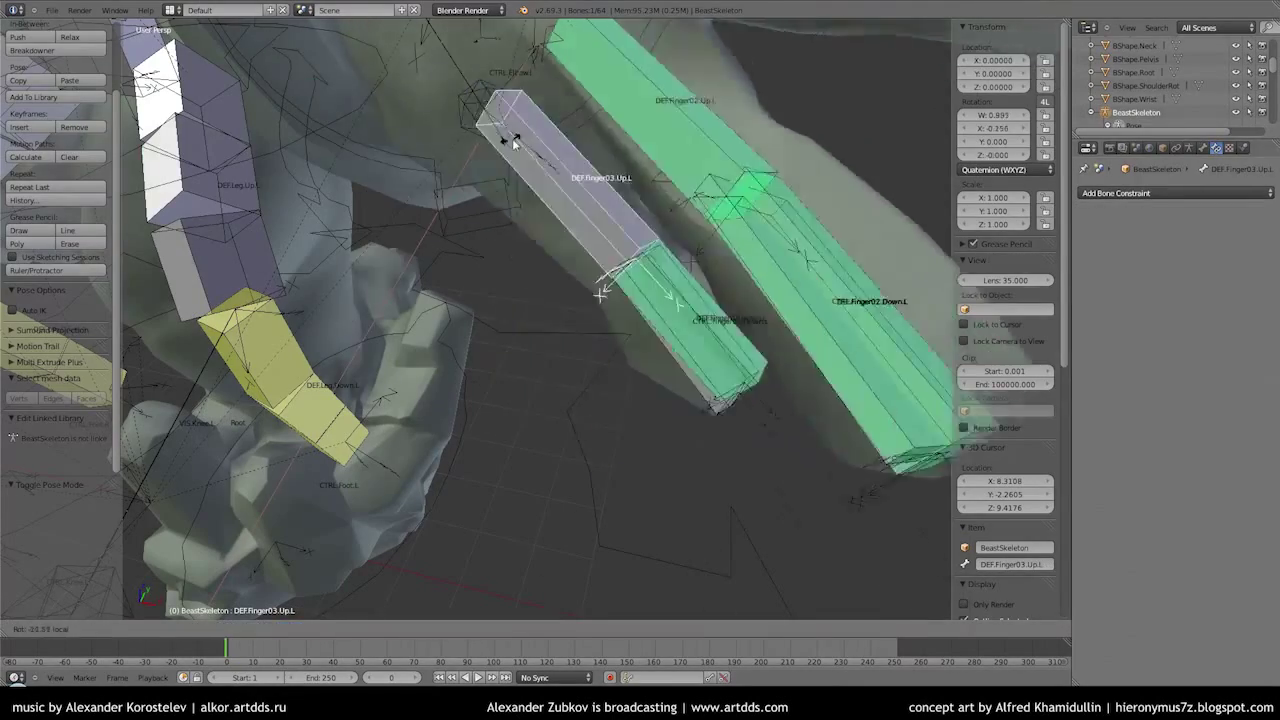
middle_click_drag(422, 165, 585, 203)
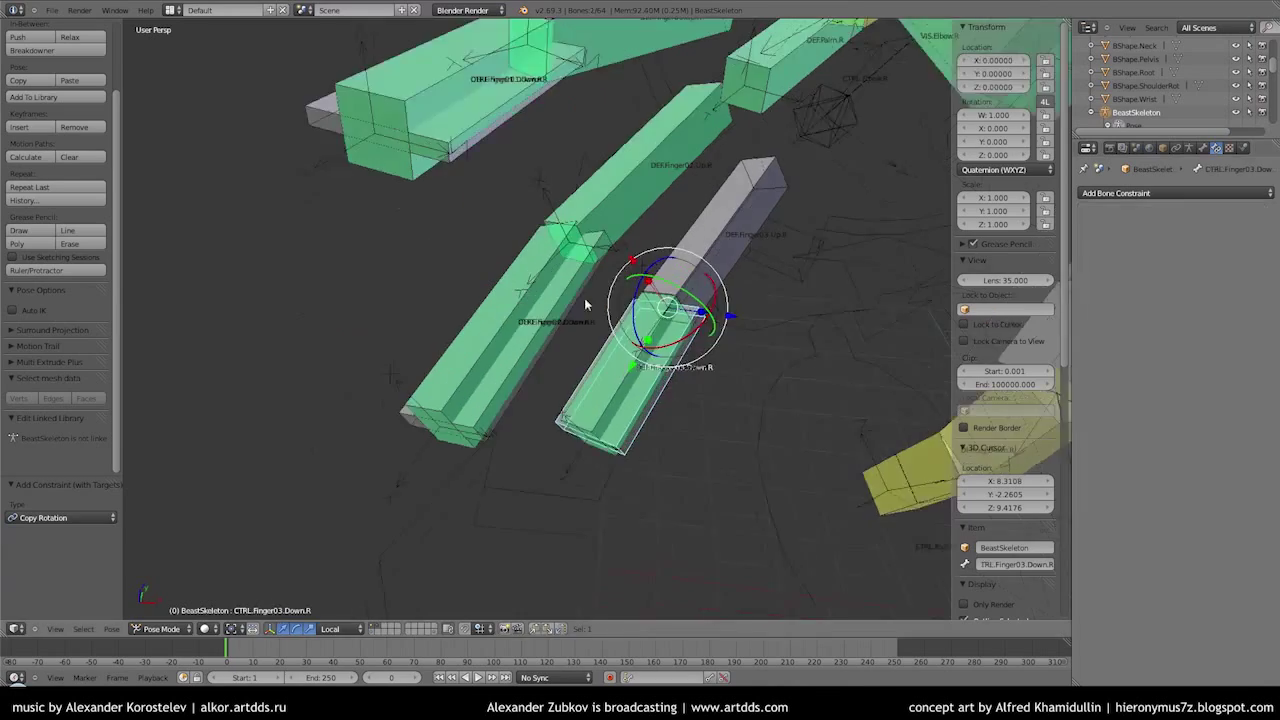
right_click(325, 476)
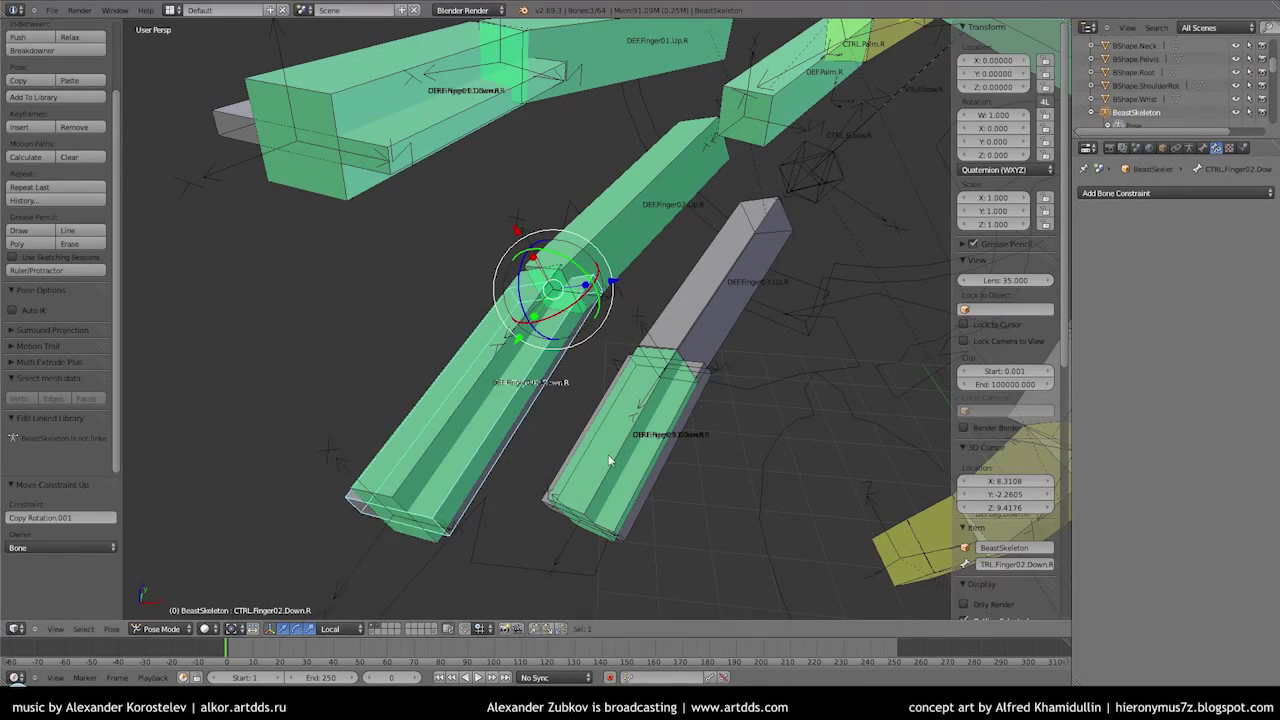
key("shift+ctrl+c")
left_click(455, 293)
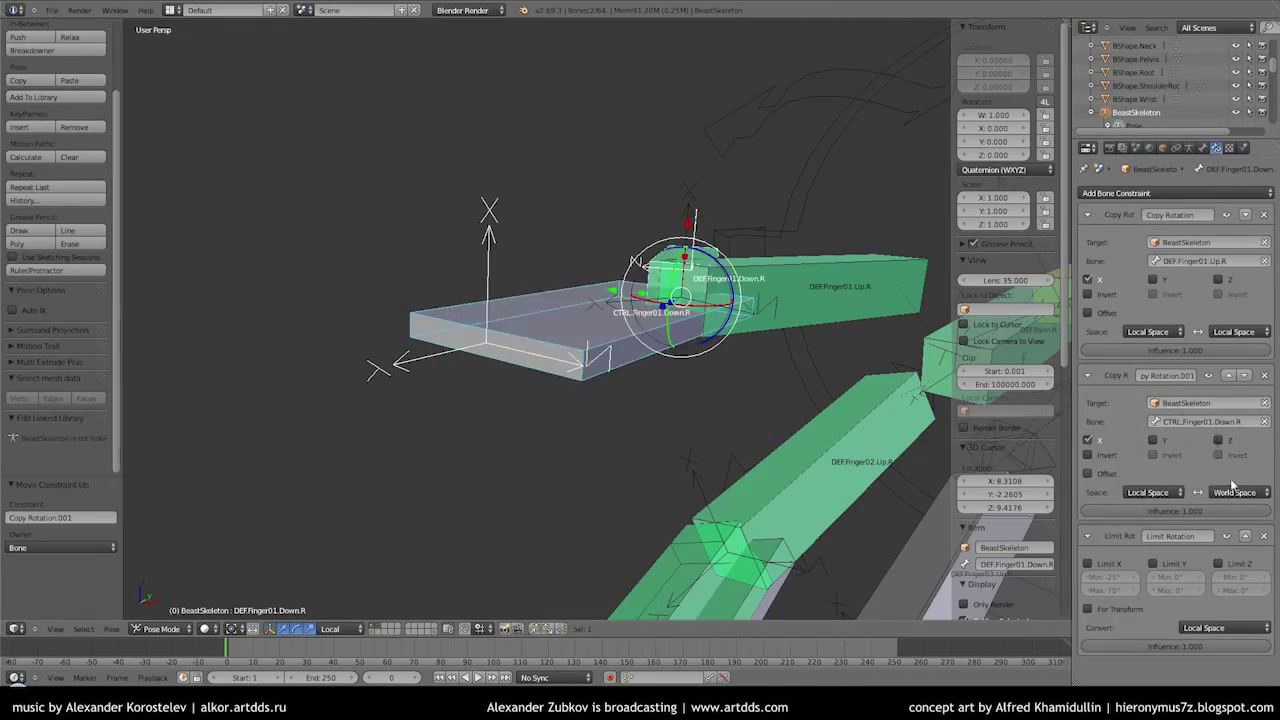
Add Copy Rotation constraints to the right thumb bones from their CTRL bone
middle_click_drag(600, 350, 700, 300)
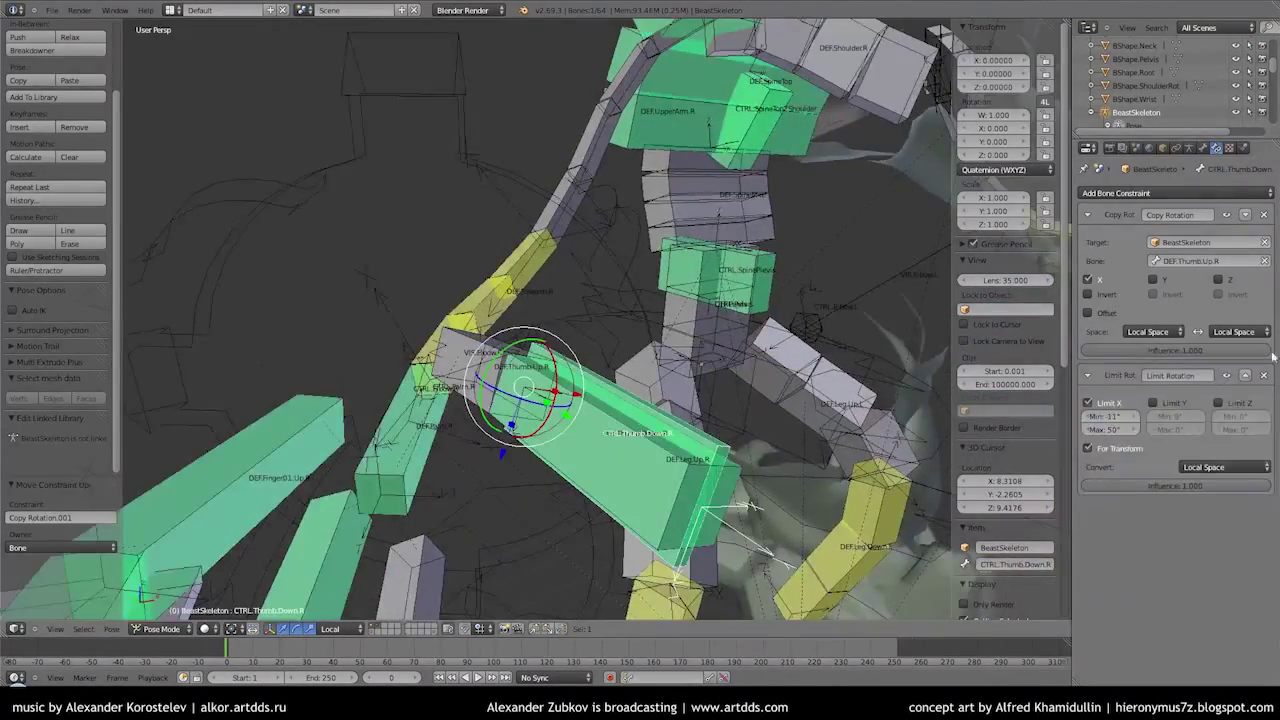
right_click(640, 420)
key("shift+ctrl+c")
left_click(1038, 521)
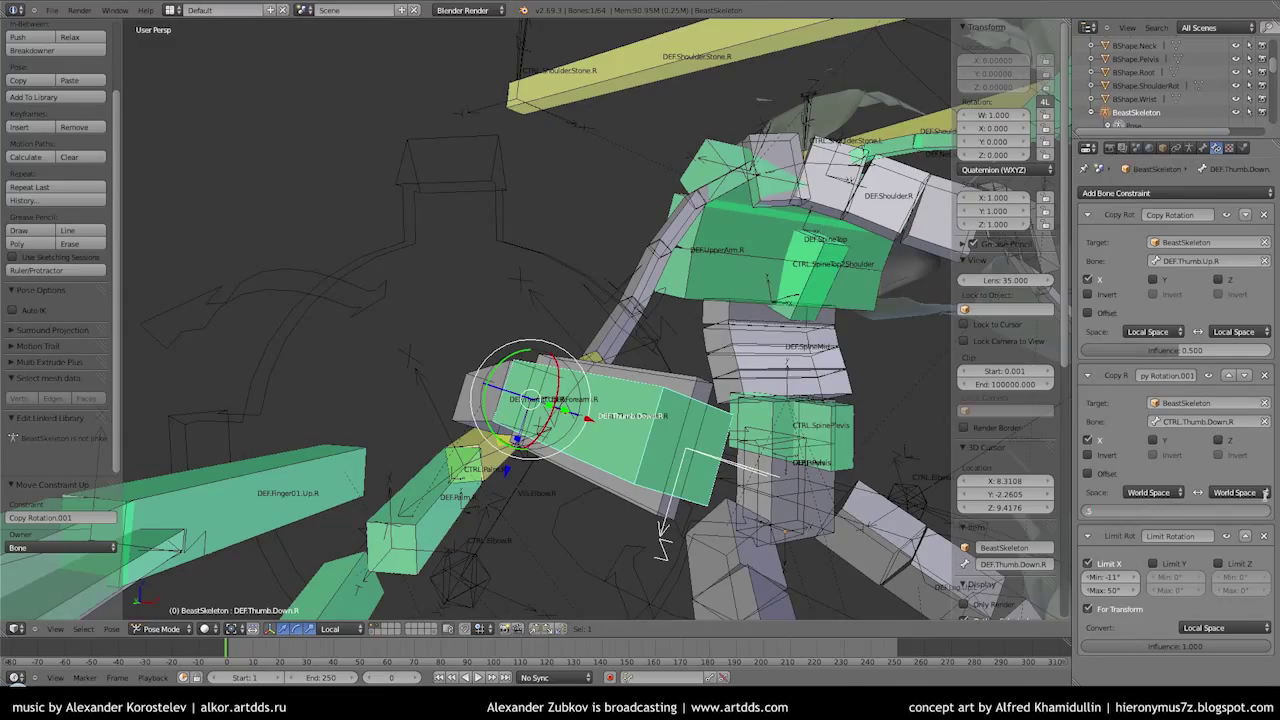
right_click(600, 410)
middle_click_drag(514, 240, 531, 413)
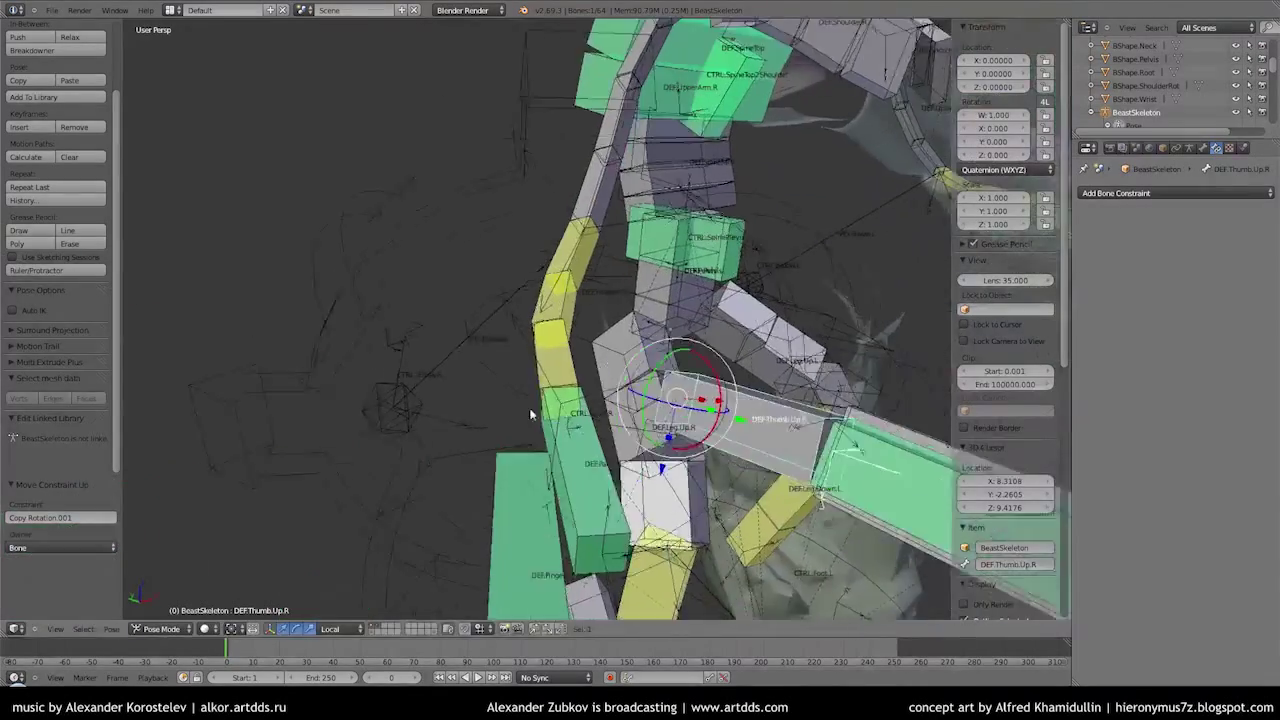
key("a")
key("Home")
Leave Pose Mode and put the Plane mesh into Edit Mode
key("ctrl+Tab")
key("Tab")
key("w")
key("Escape")
Delete the plane's inner vertices and stretch the outline along Y, checking it from Top view
key("ctrl+i")
key("x")
left_click(469, 296)
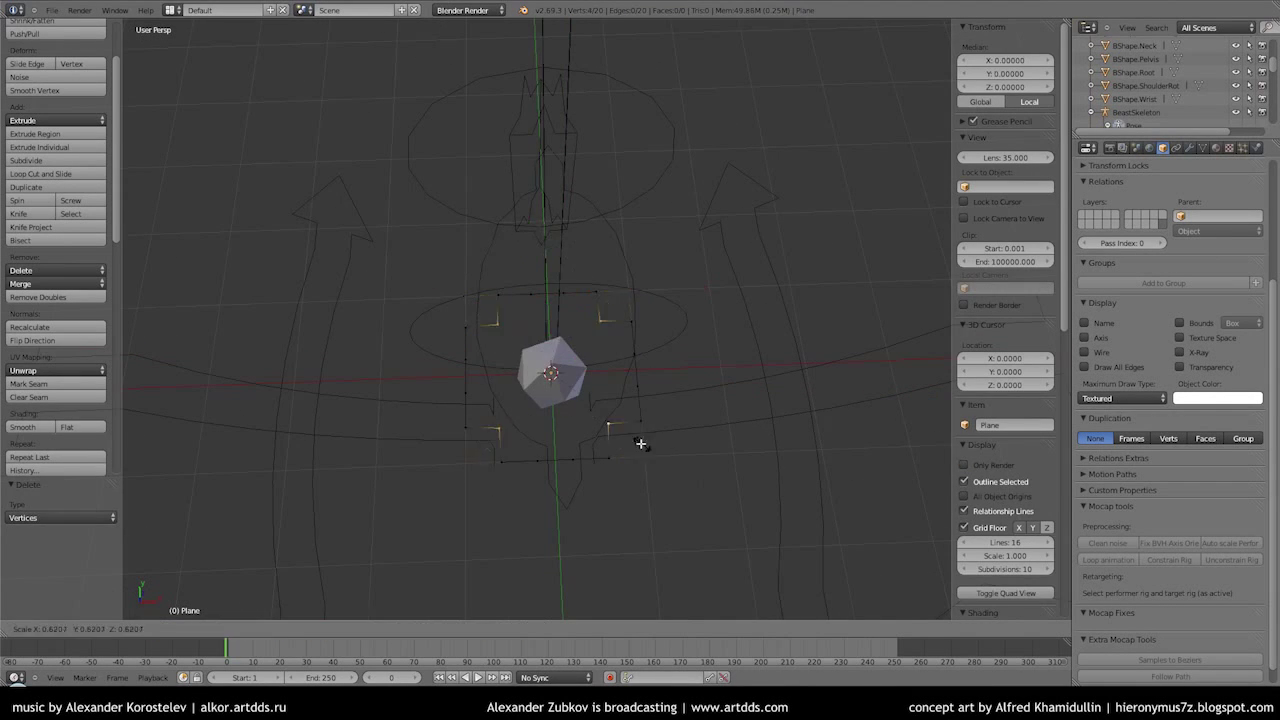
left_click(632, 521)
key("s")
key("y")
left_click(514, 303)
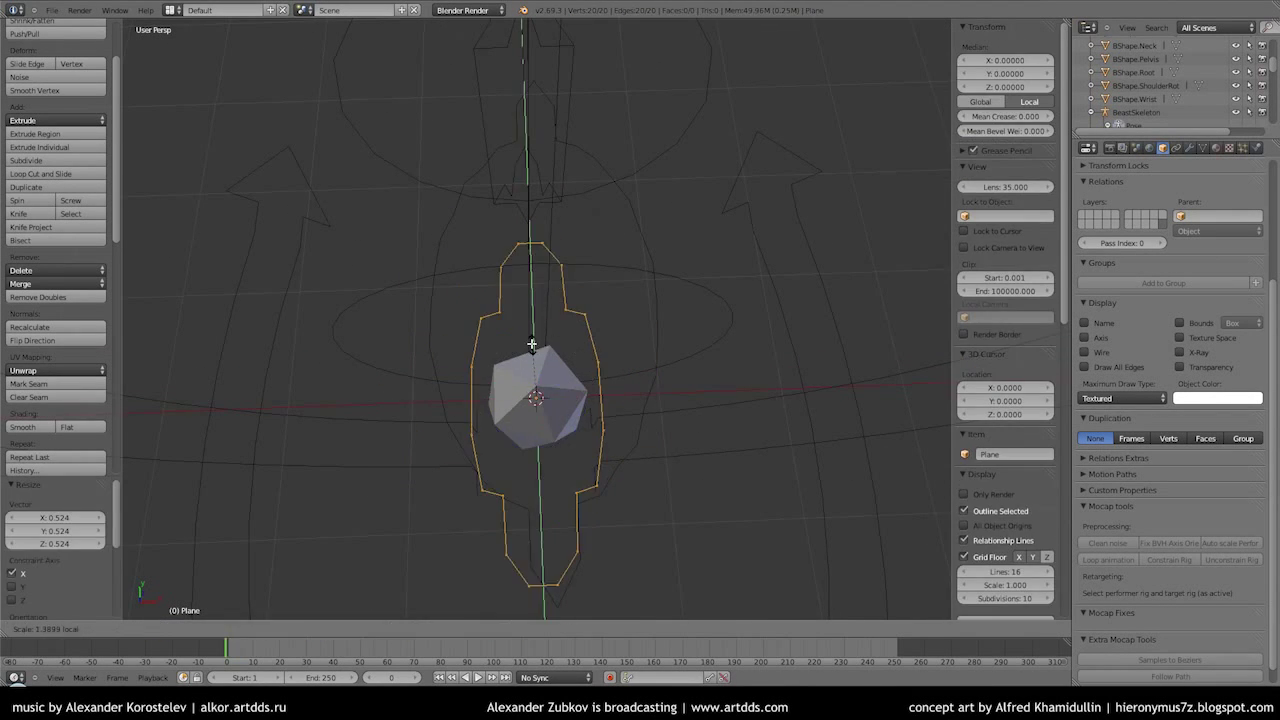
middle_click_drag(514, 303, 415, 329)
key("KP_7")
key("ctrl+z")
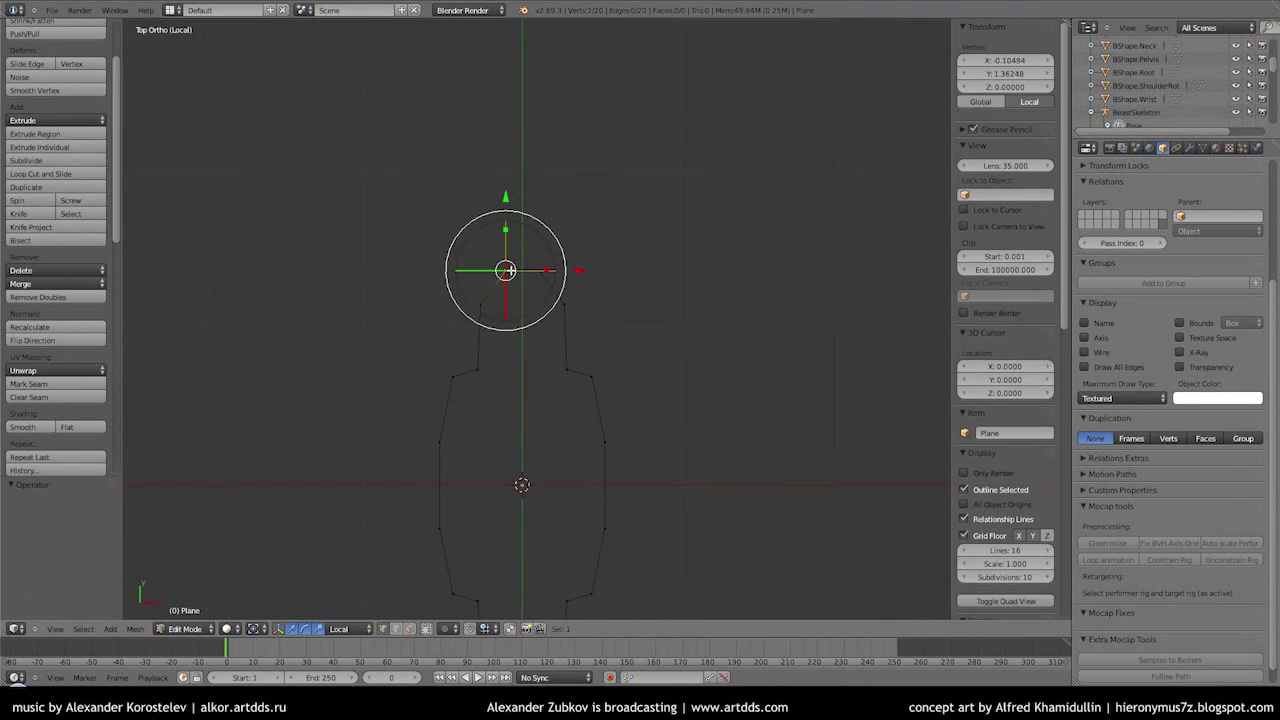
scroll(548, 318, "up", 2)
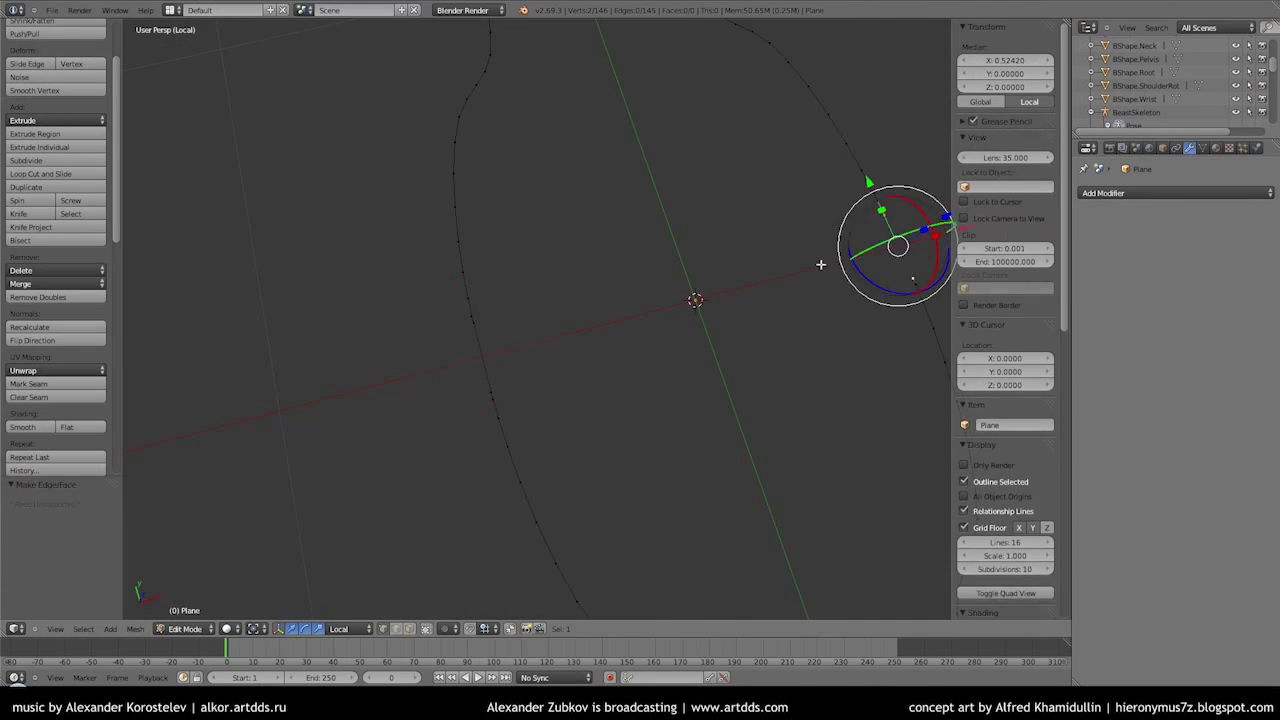
Return to Object Mode and rename the outline object BShape.Finger
key("Tab")
left_click(1162, 147)
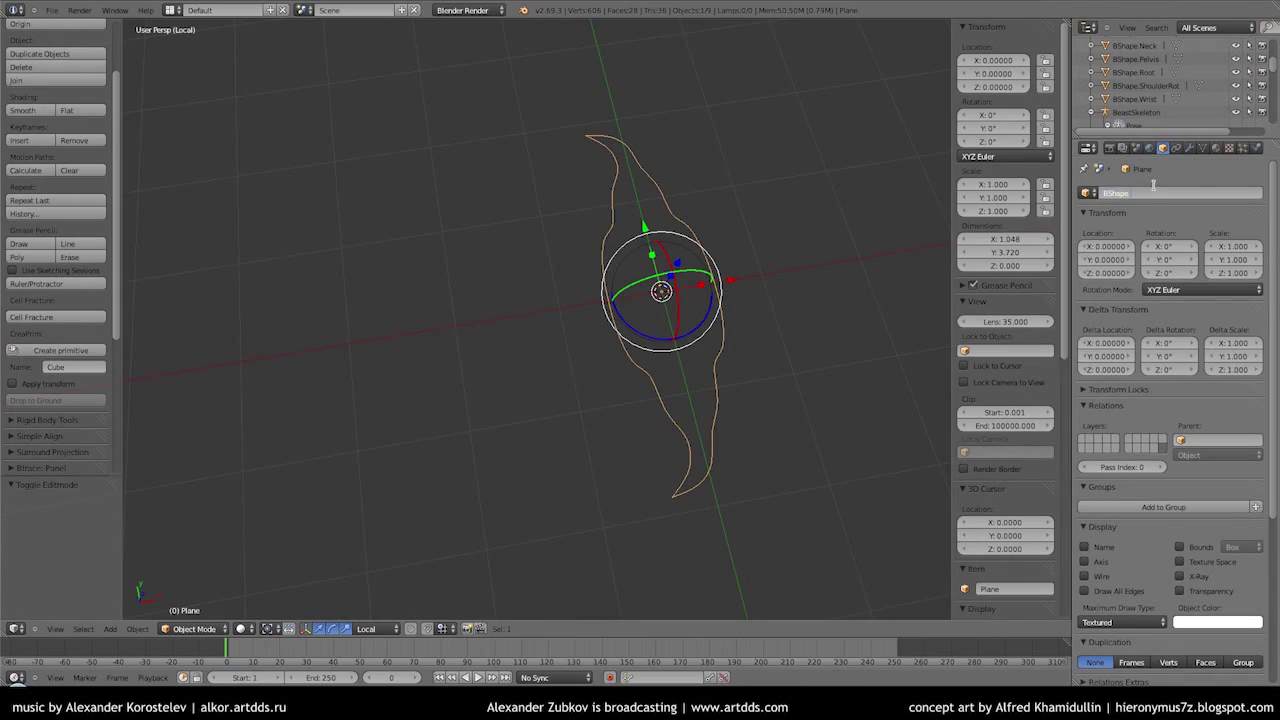
mouse_move(716, 283)
middle_mouse_down()
mouse_move(846, 274)
mouse_move(659, 276)
middle_mouse_up()
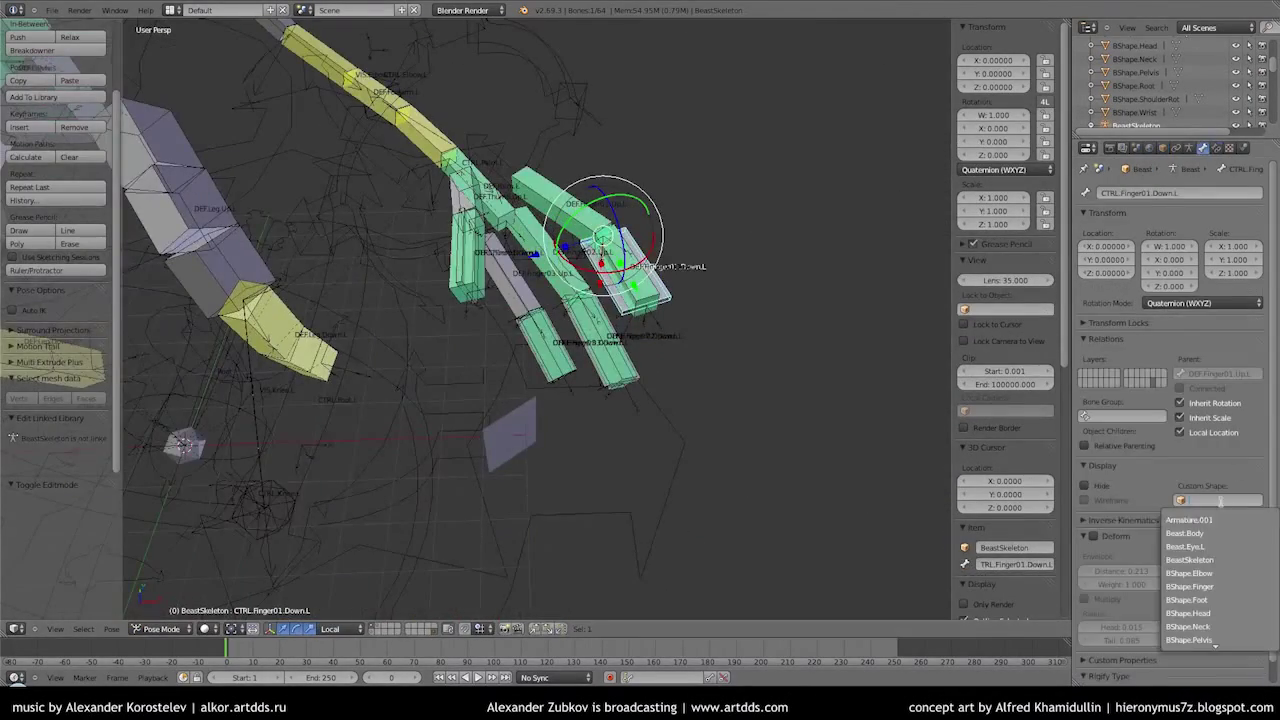
Scale the BShape.Finger mesh to 0.370 and slide it along local Y to fit the fingers
left_click(1147, 70)
key("Tab")
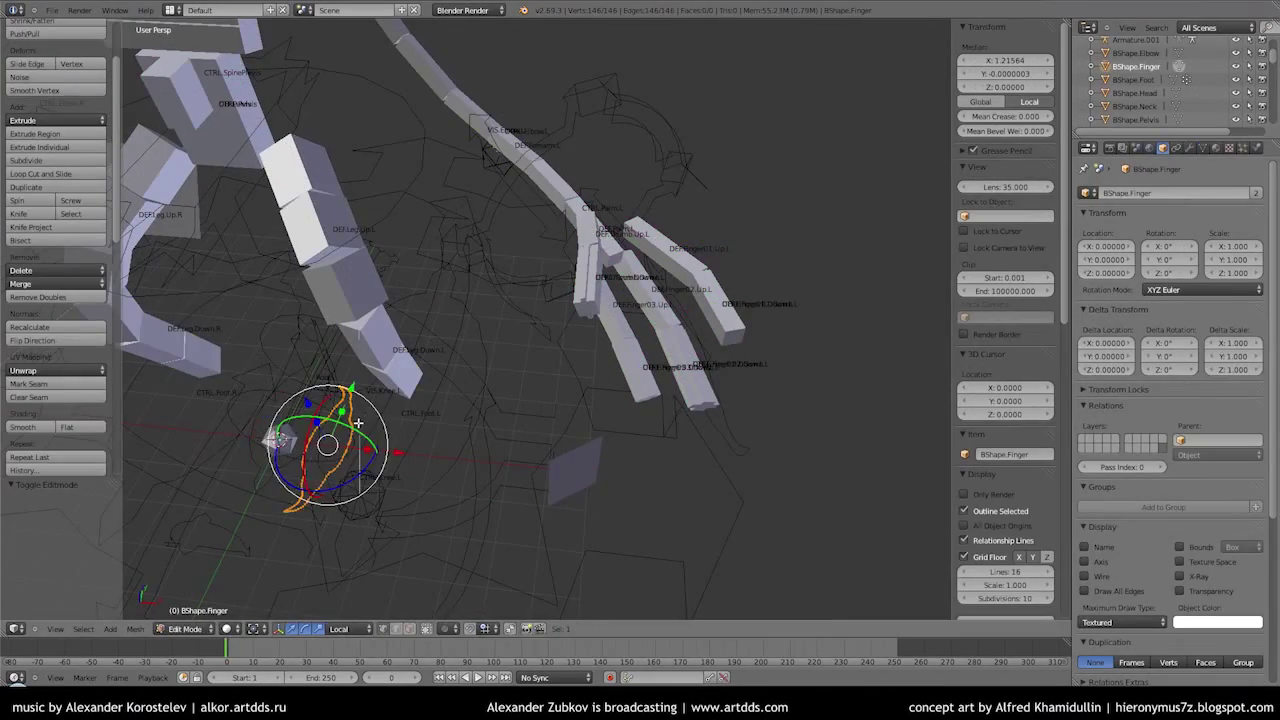
key("s")
left_click(337, 400)
middle_click_drag(337, 400, 406, 306)
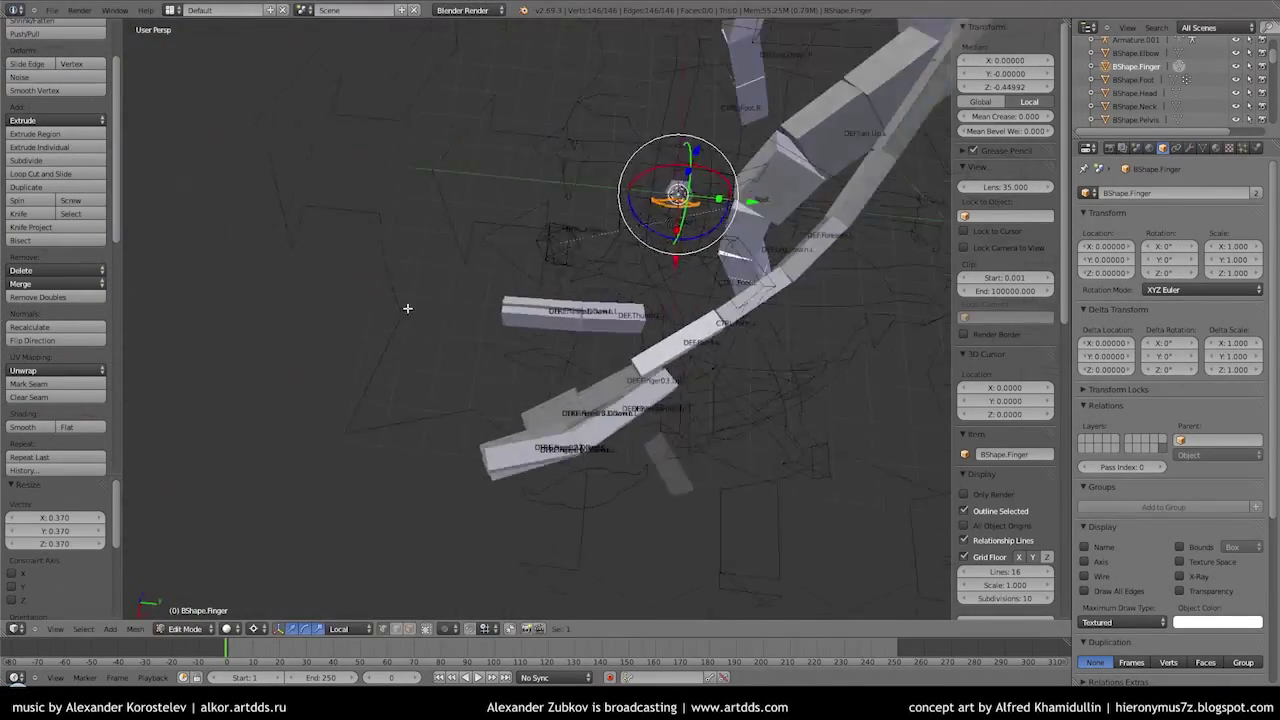
key("g")
key("y")
key("y")
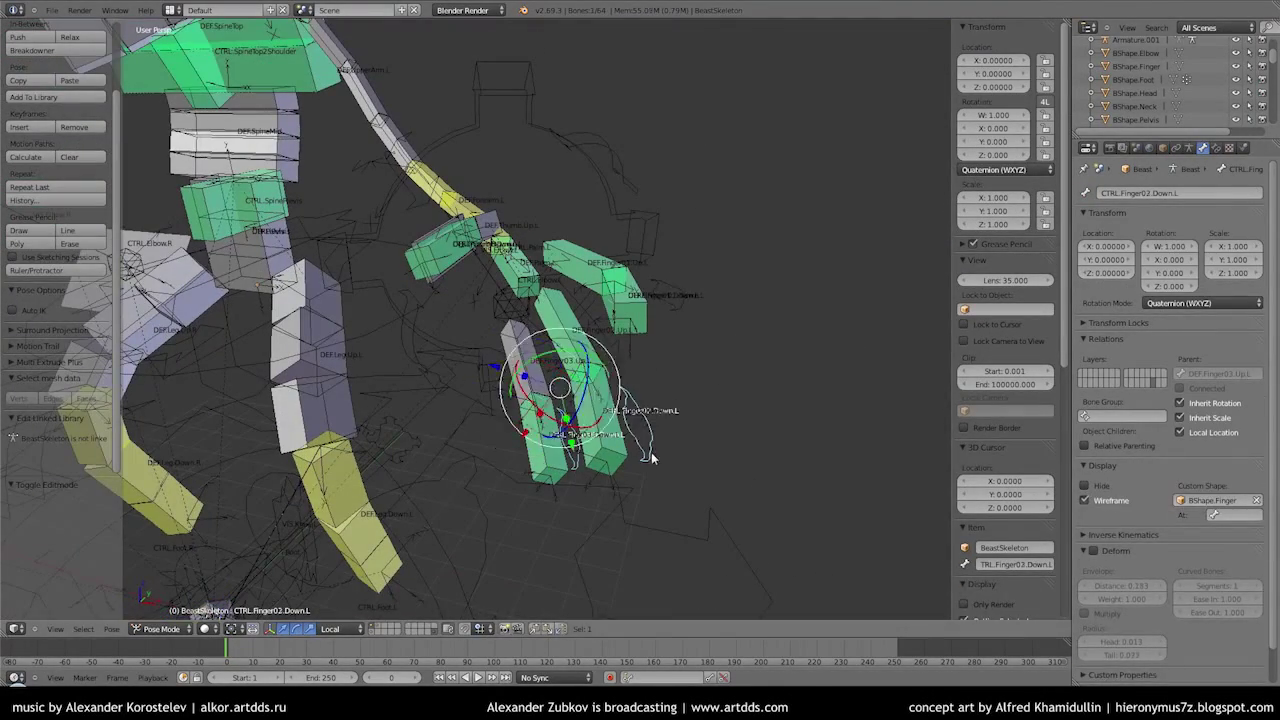
left_click(1189, 148)
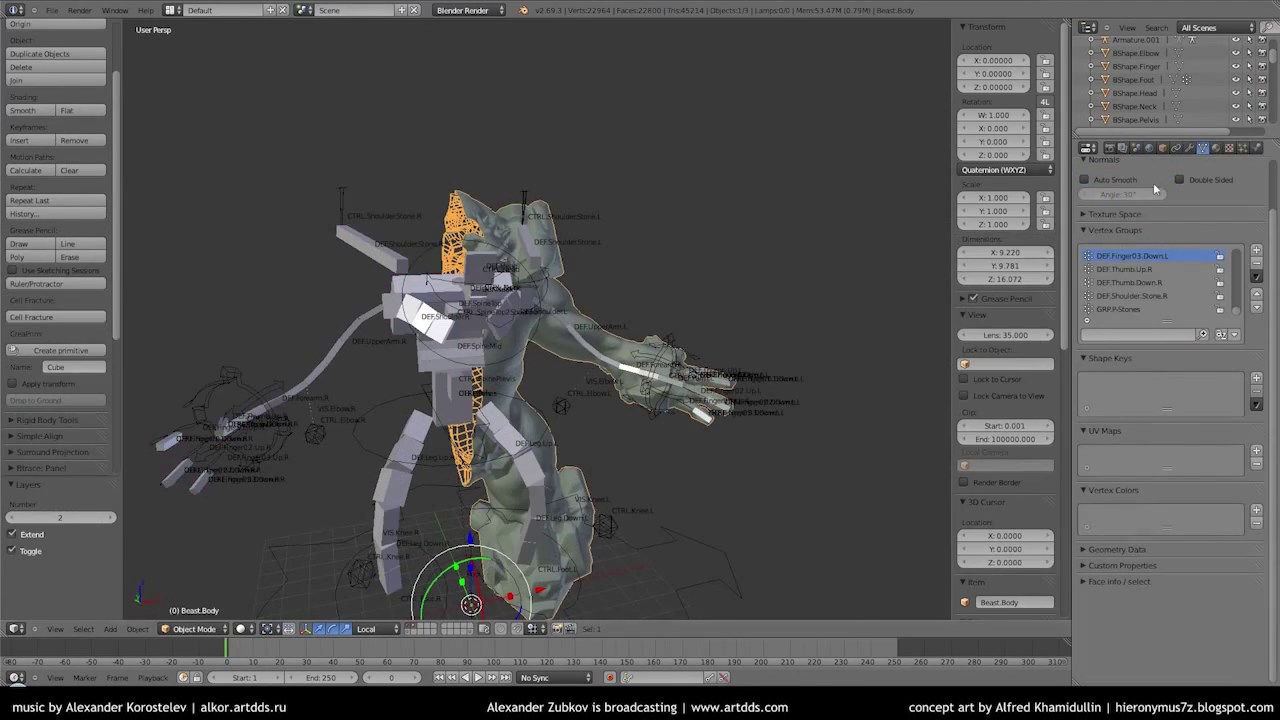
left_click(1190, 148)
Select the left shoulder-stone and palm controls and rotate the palm to test wrist deformation
middle_click_drag(715, 315, 700, 160)
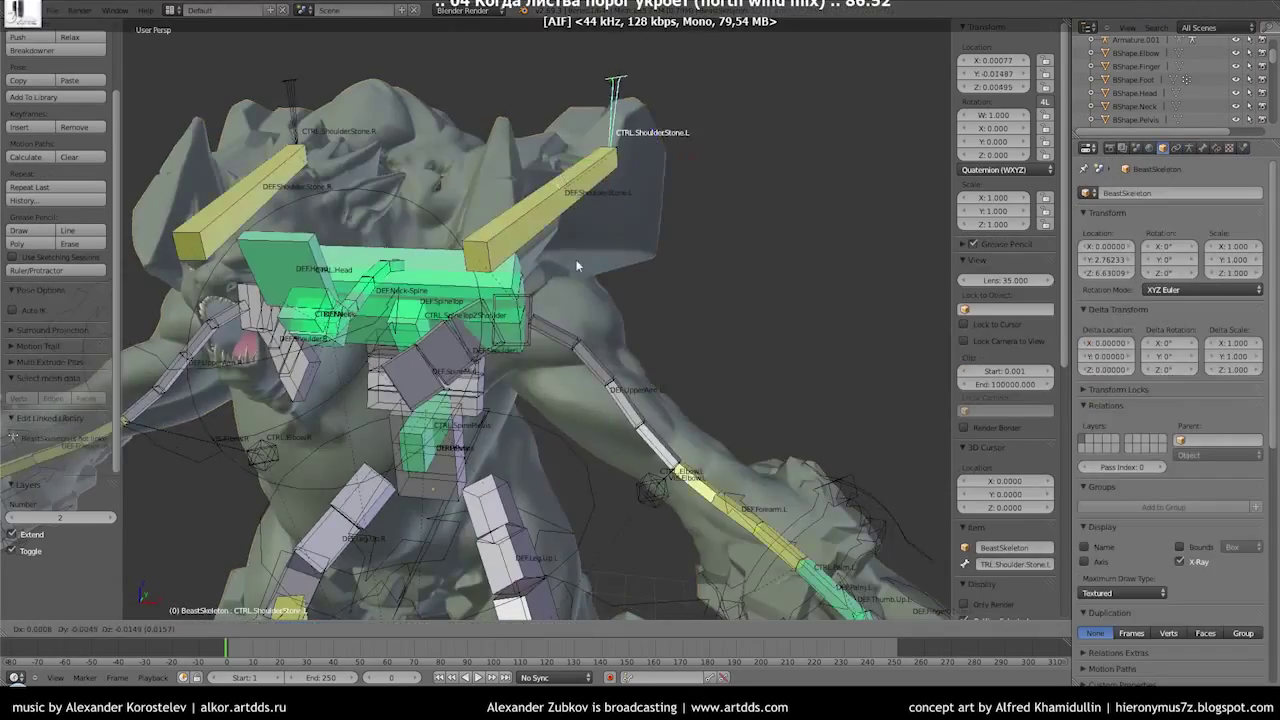
right_click(700, 150)
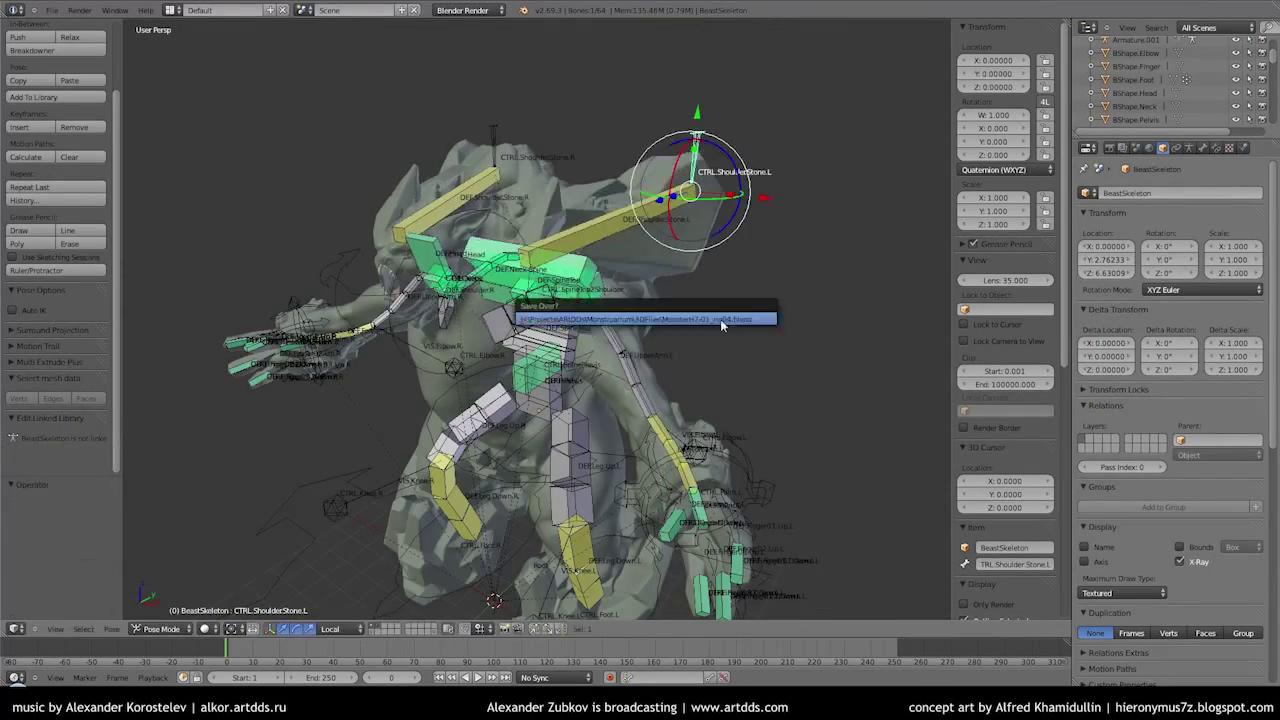
key("KP_1")
key("KP_Decimal")
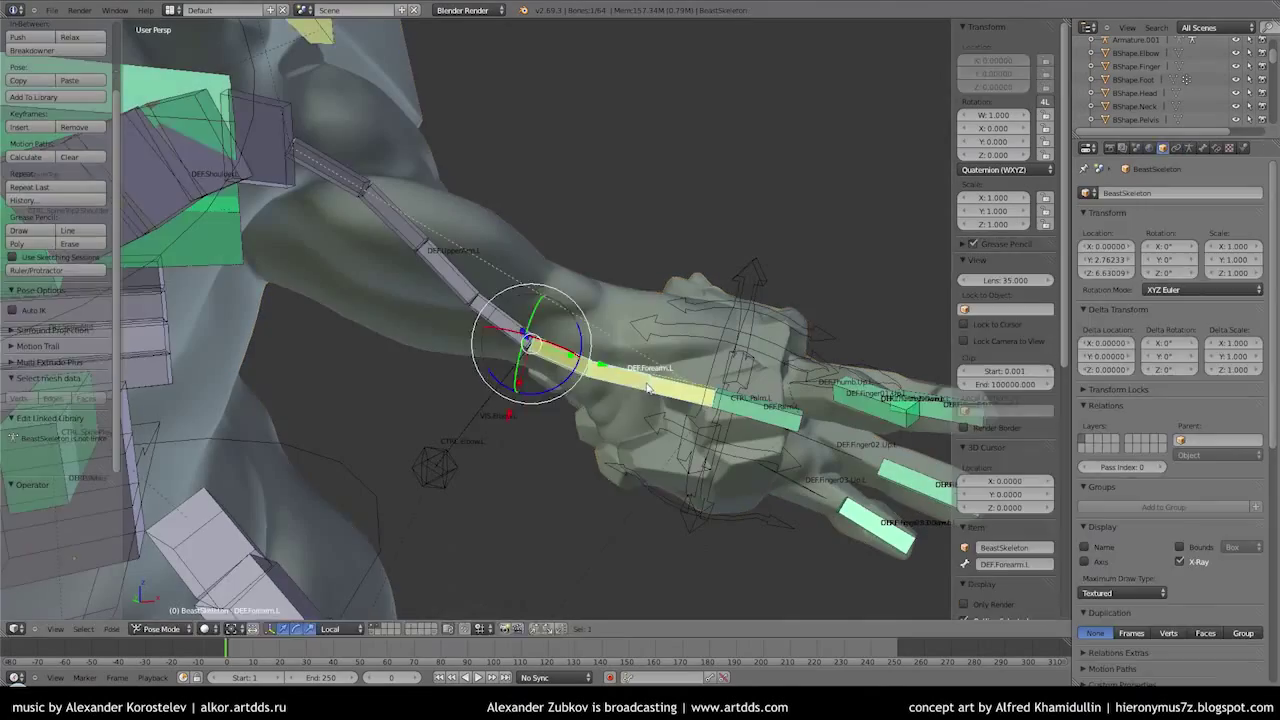
left_click(1192, 150)
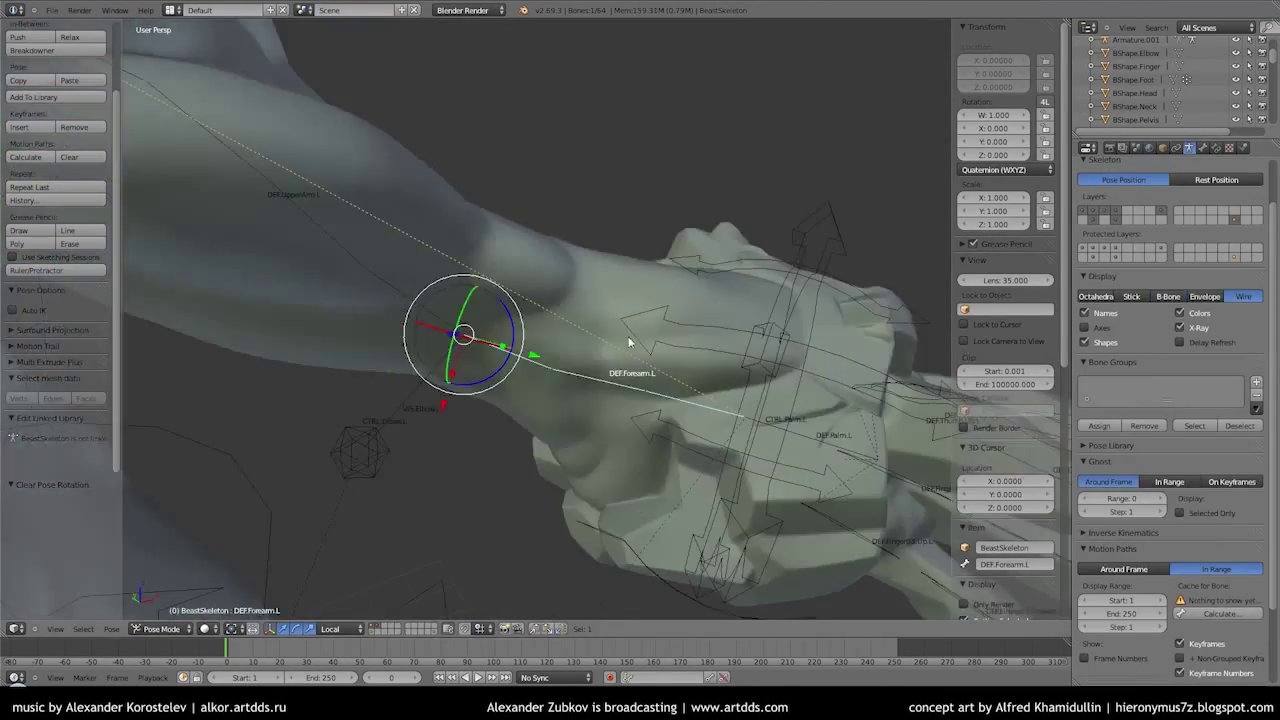
right_click(568, 367, "shift")
key("ctrl+Tab")
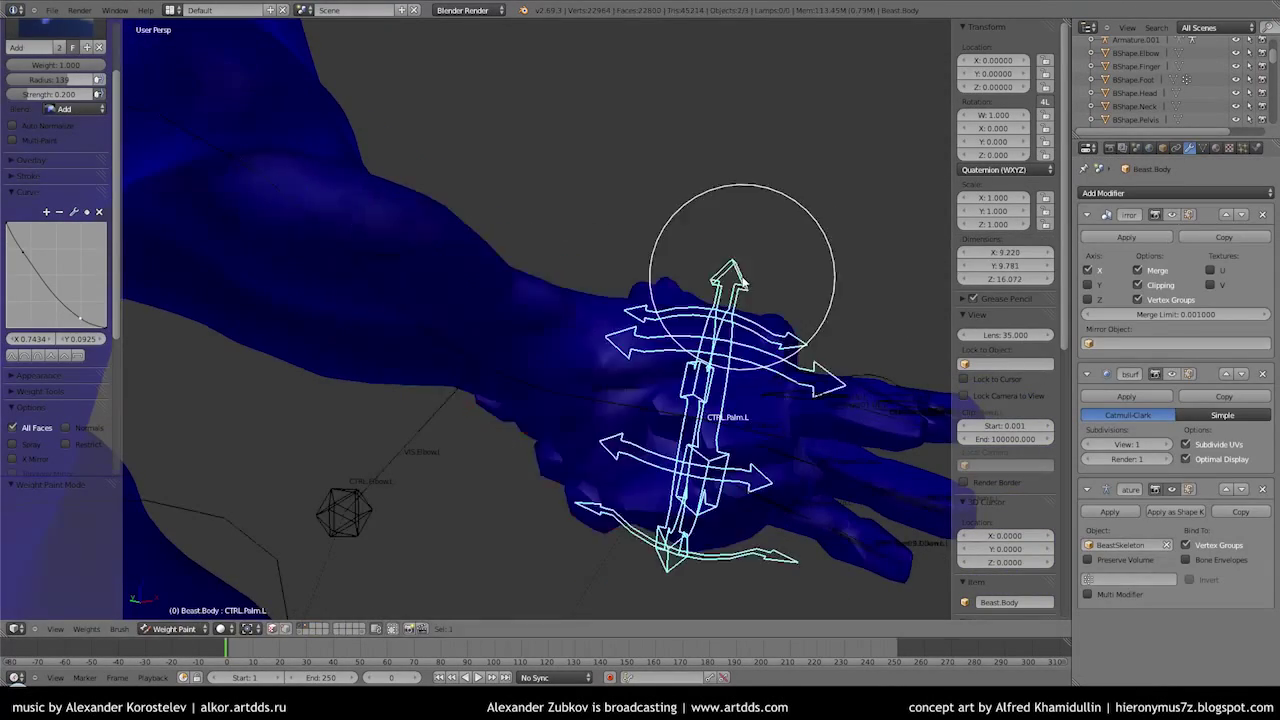
mouse_move(657, 357)
middle_mouse_down()
mouse_move(537, 336)
mouse_move(600, 300)
middle_mouse_up()
left_click_drag(605, 164, 575, 326)
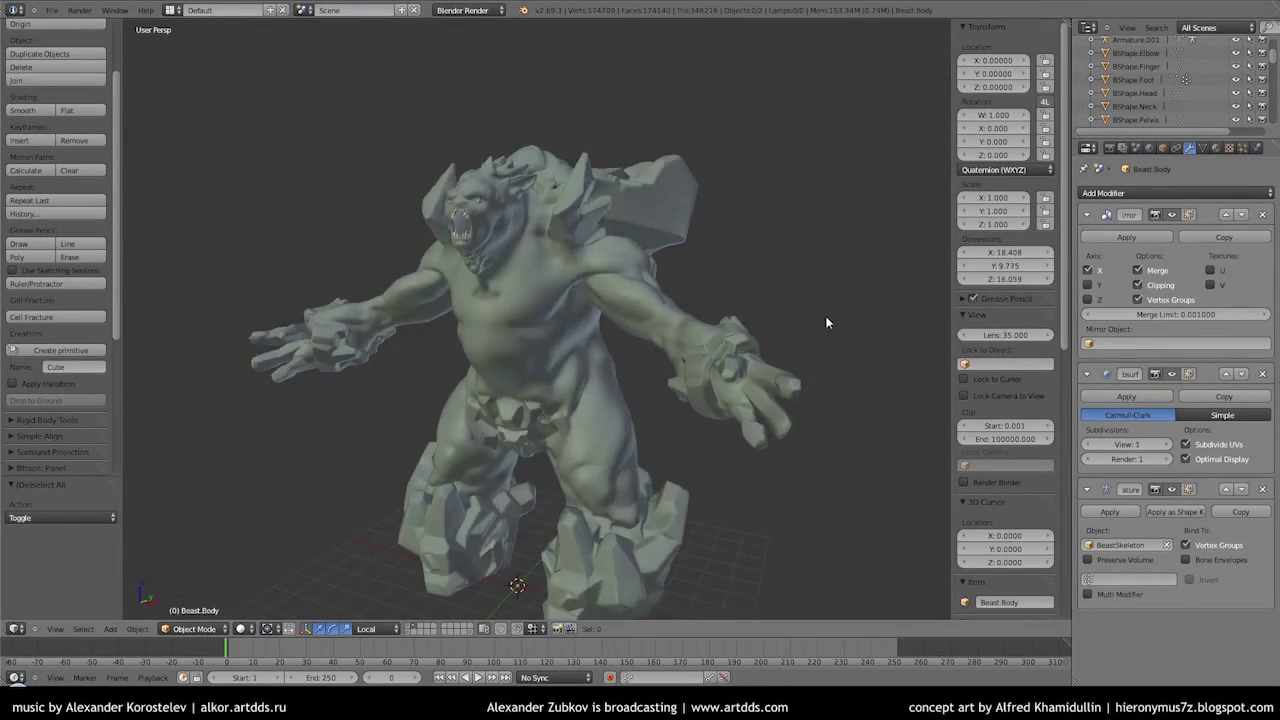
Zoom out to a front orthographic view of the whole Beast
scroll(548, 348, "down", 3)
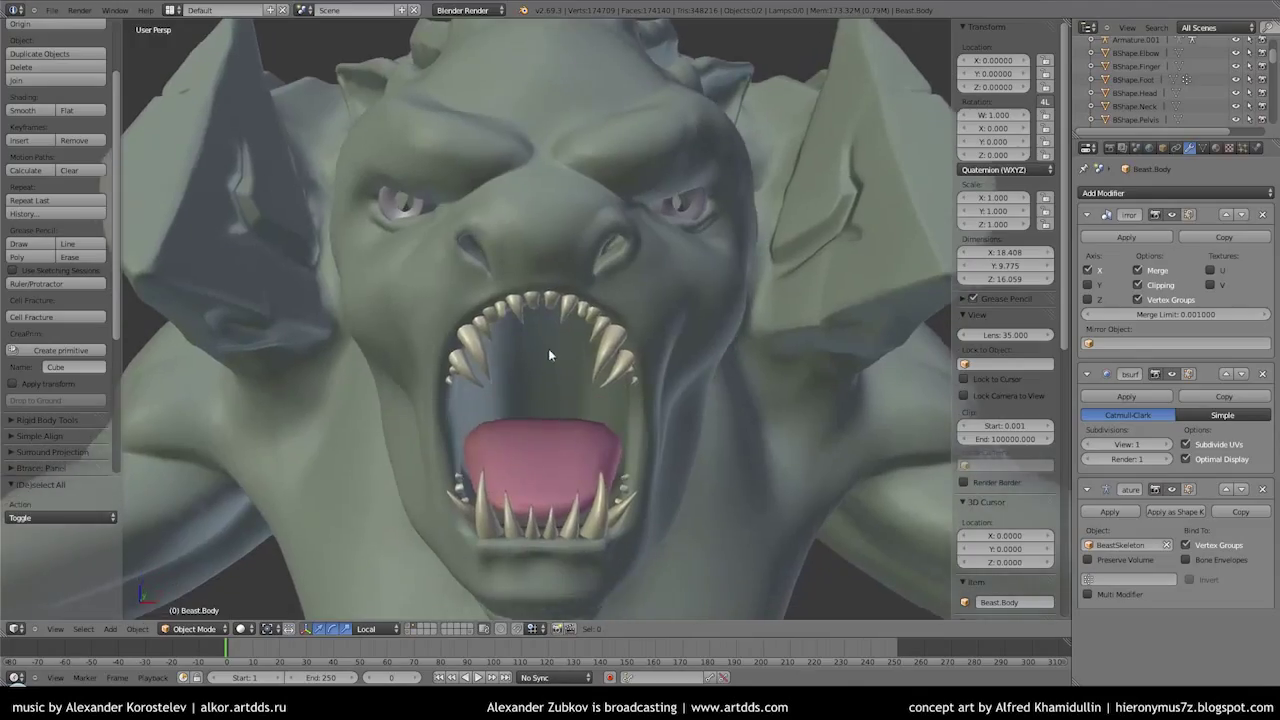
scroll(548, 348, "down", 3)
key("KP_1")
key("KP_5")
Add a text object, rewrite it as a multi-line note starting 'Ther now', then show layer 3
left_click(143, 528)
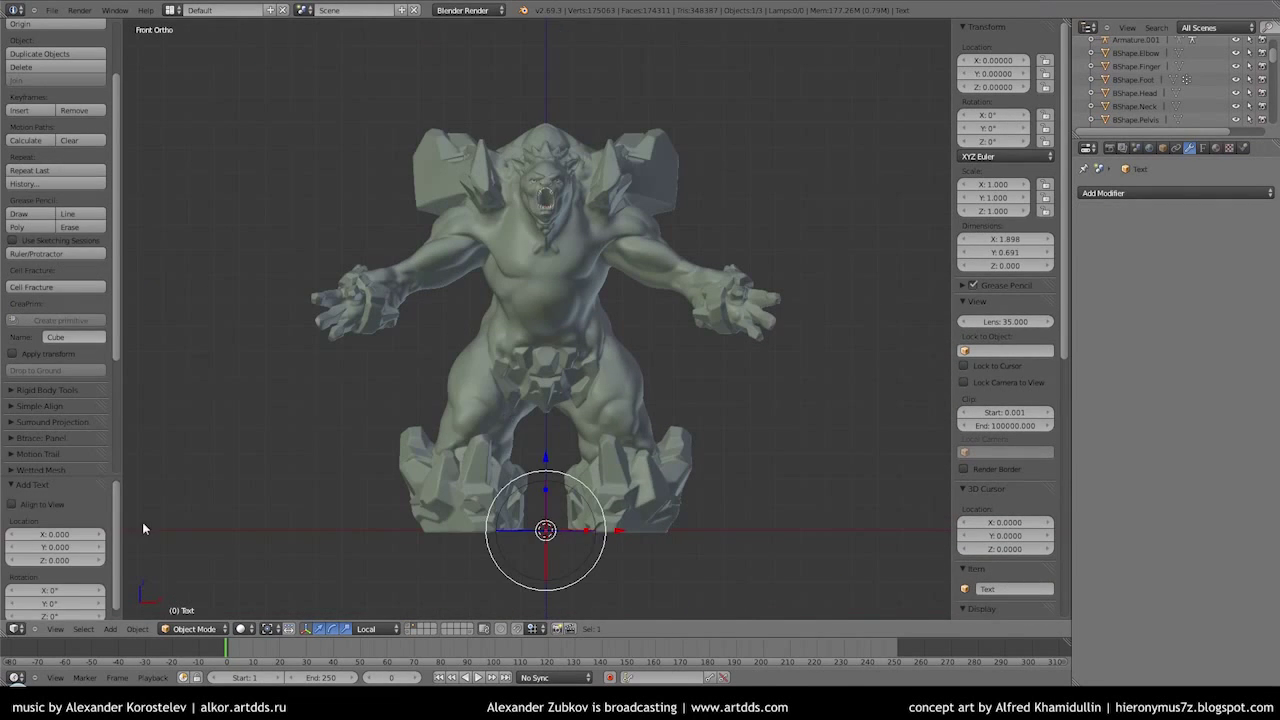
scroll(477, 266, "up", 5)
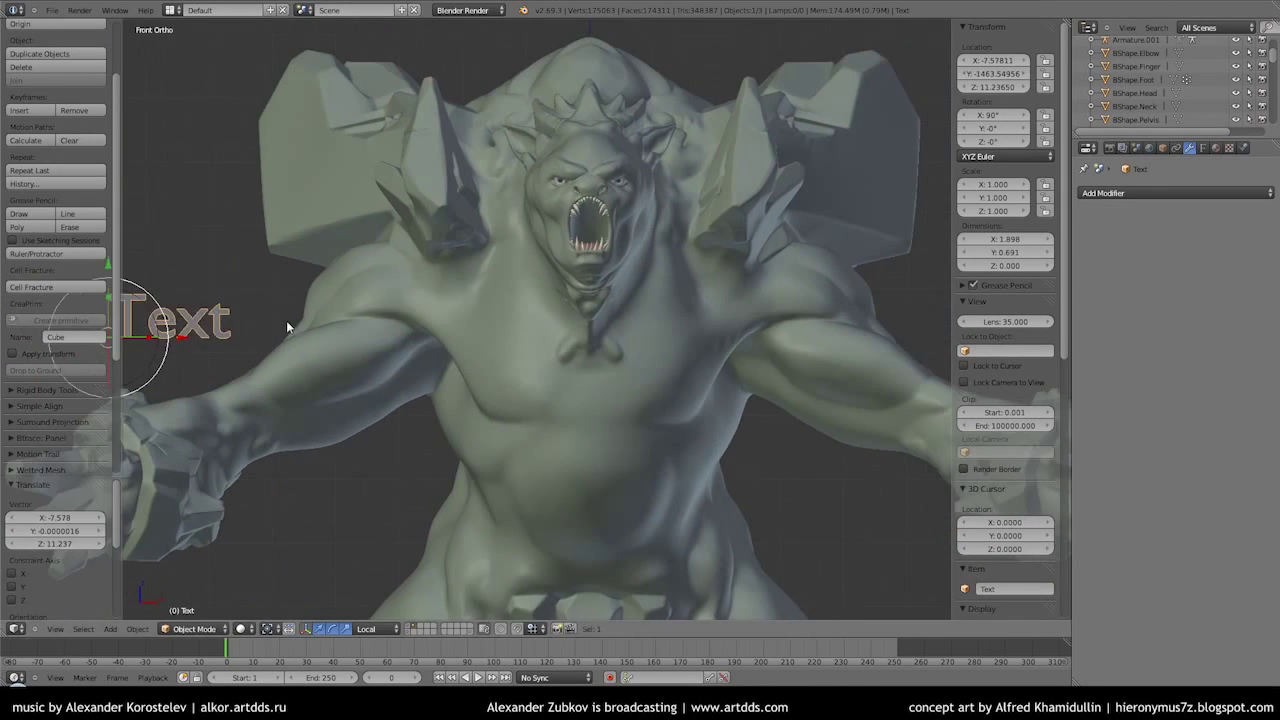
key("Tab")
key("BackSpace")
key("BackSpace")
key("BackSpace")
type("The")
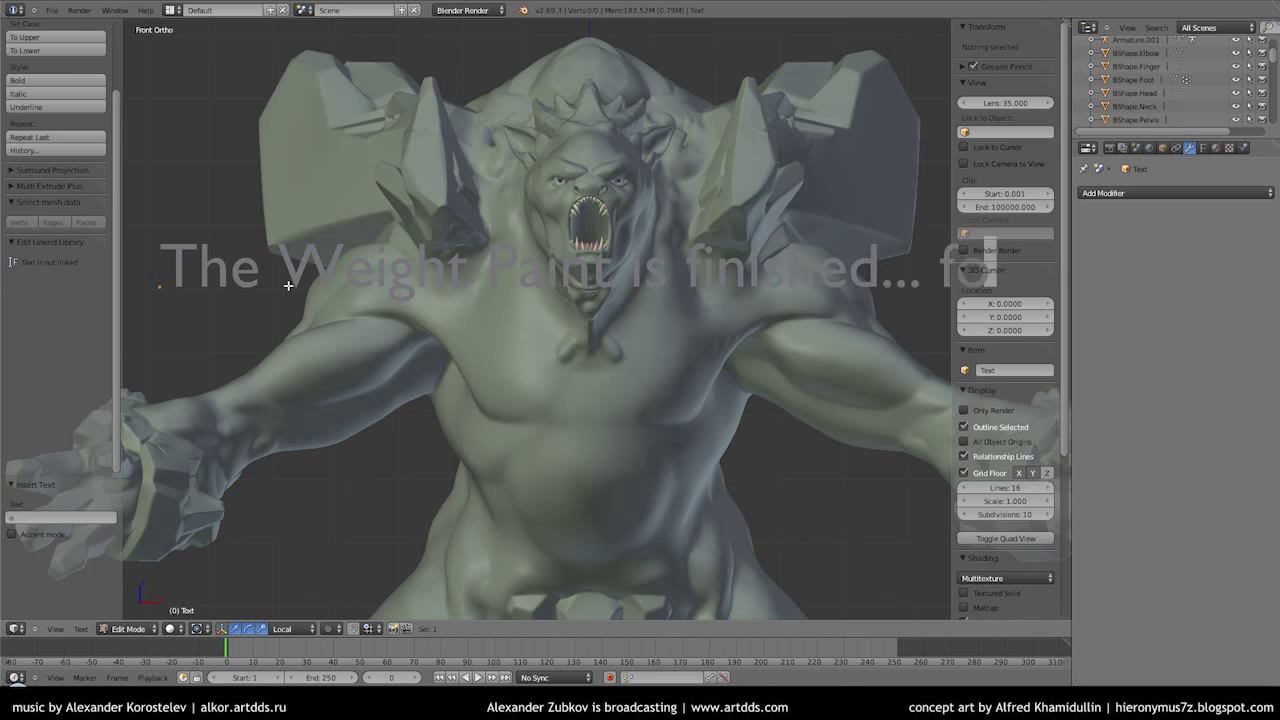
type("r now")
key("Return")
type("I willtweak it during the animation test")
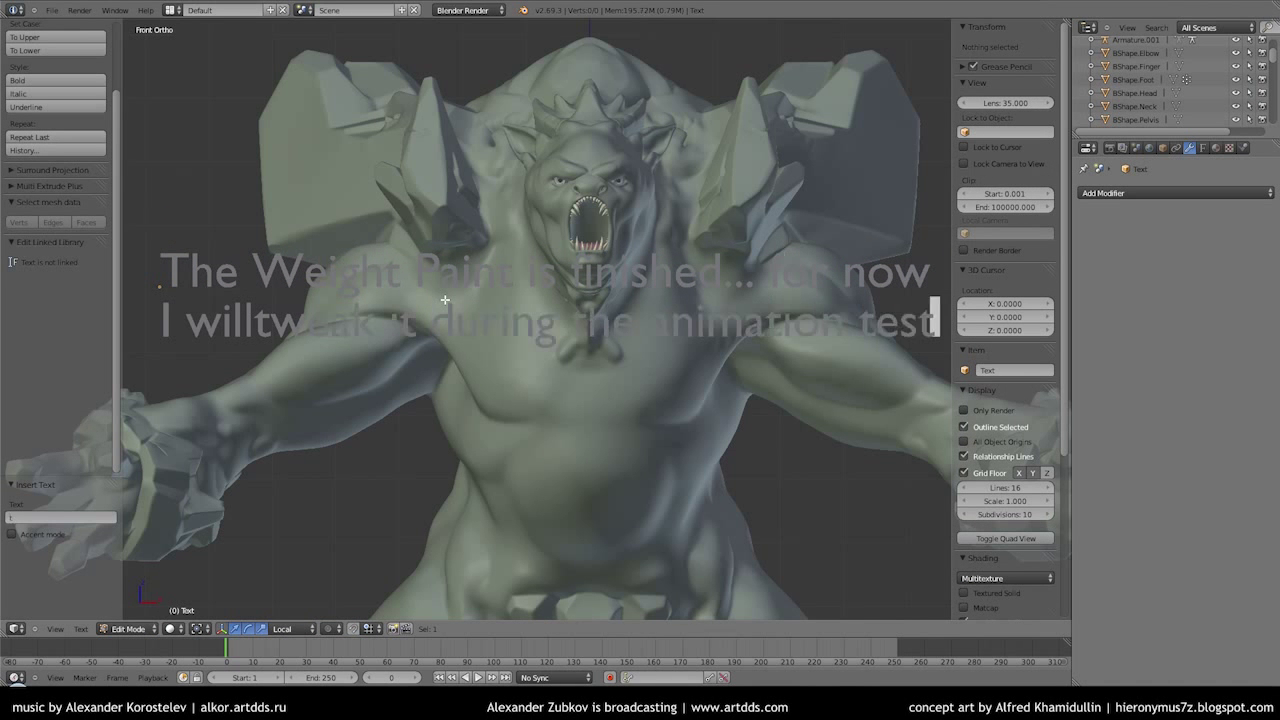
key("Tab")
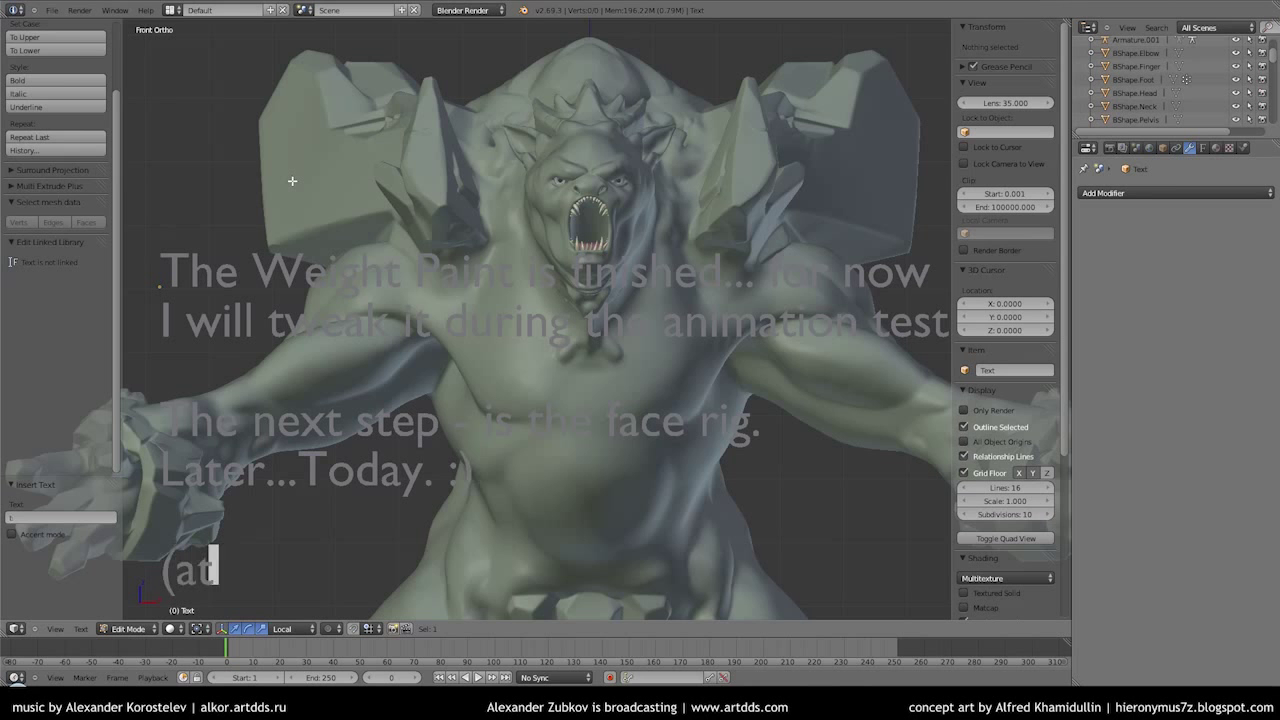
key("3")
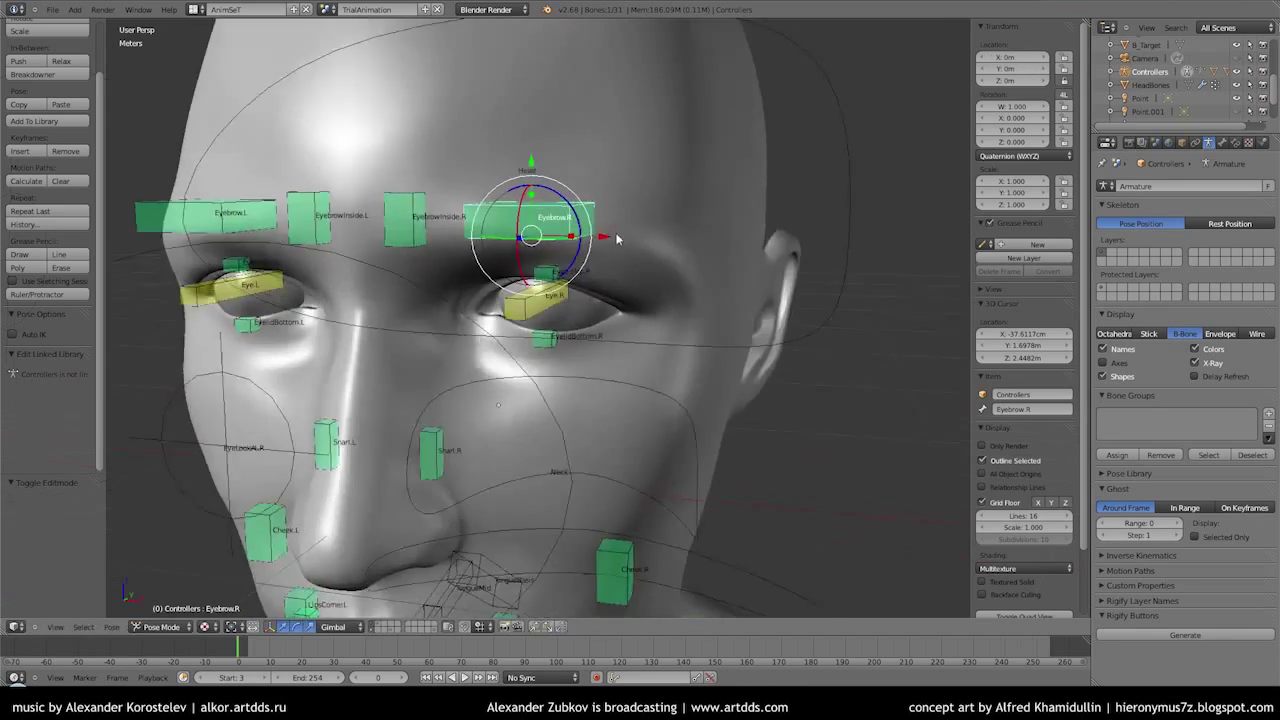
Select the eyelid, snarl and cheek controls and move the right and left cheek controls
middle_click_drag(617, 238, 686, 258)
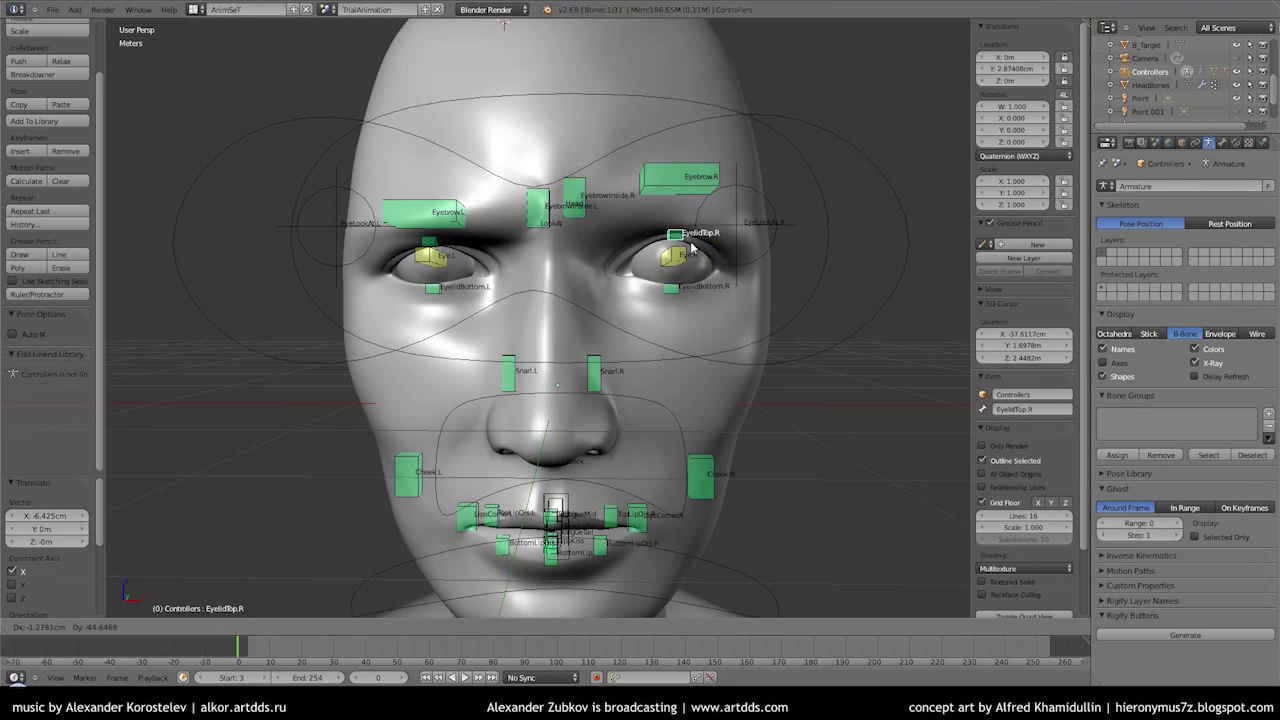
right_click(671, 291)
right_click(588, 382)
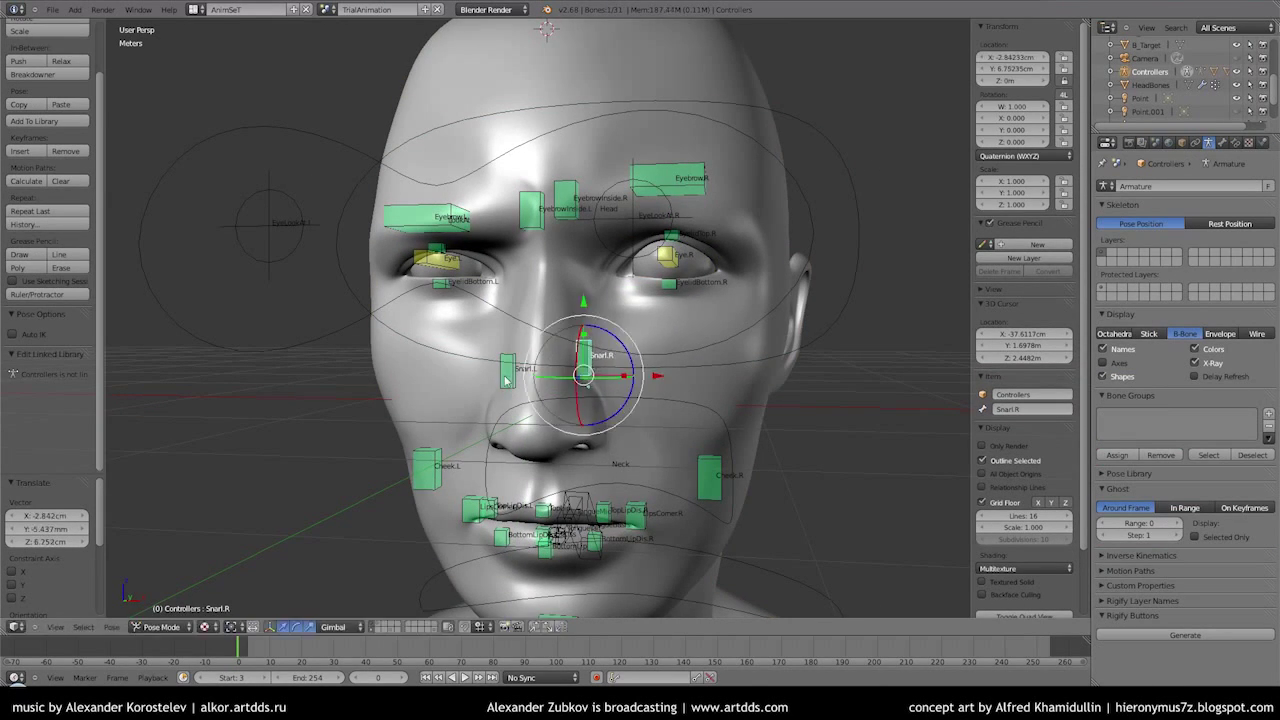
right_click(714, 400)
mouse_move(774, 475)
middle_mouse_down()
mouse_move(720, 400)
mouse_move(680, 390)
middle_mouse_up()
key("g")
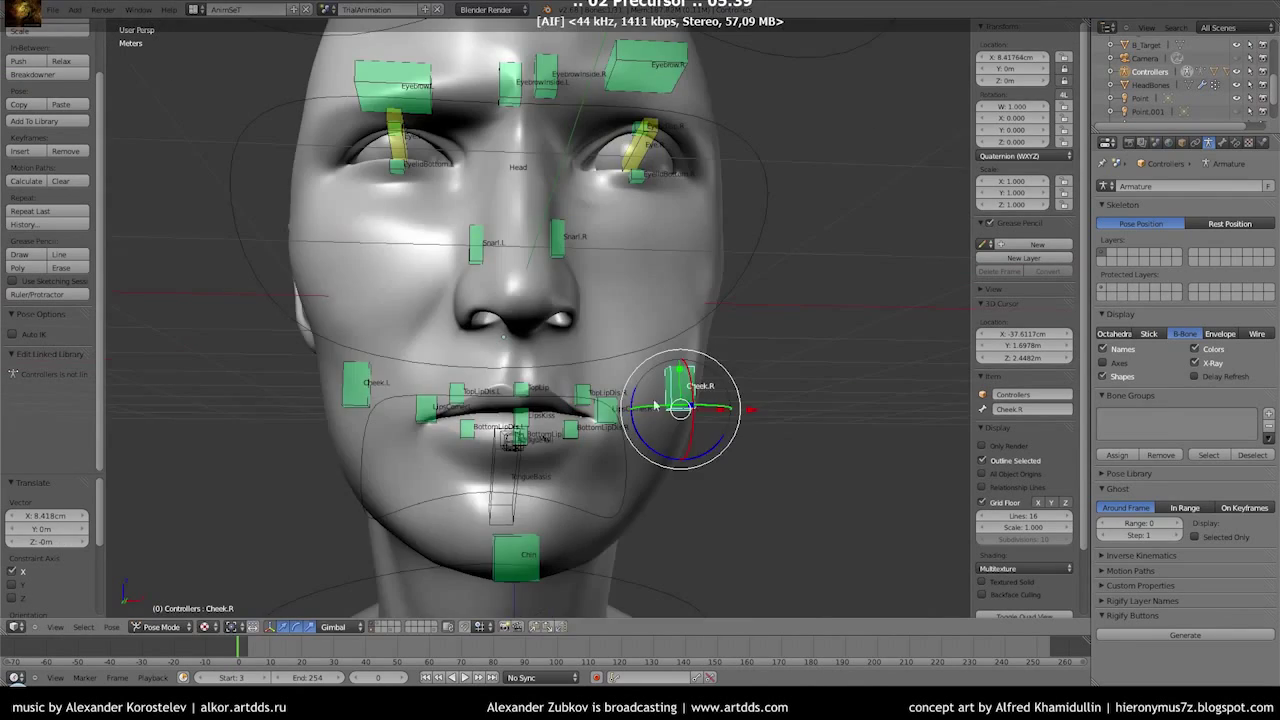
right_click(335, 383)
key("g")
left_click(409, 410)
middle_click_drag(409, 410, 519, 380)
Move the upper lip, bottom lip, chin, Adam'sApple and lower lip controls to show the face deforming
key("Escape")
middle_click_drag(529, 221, 470, 250)
key("g")
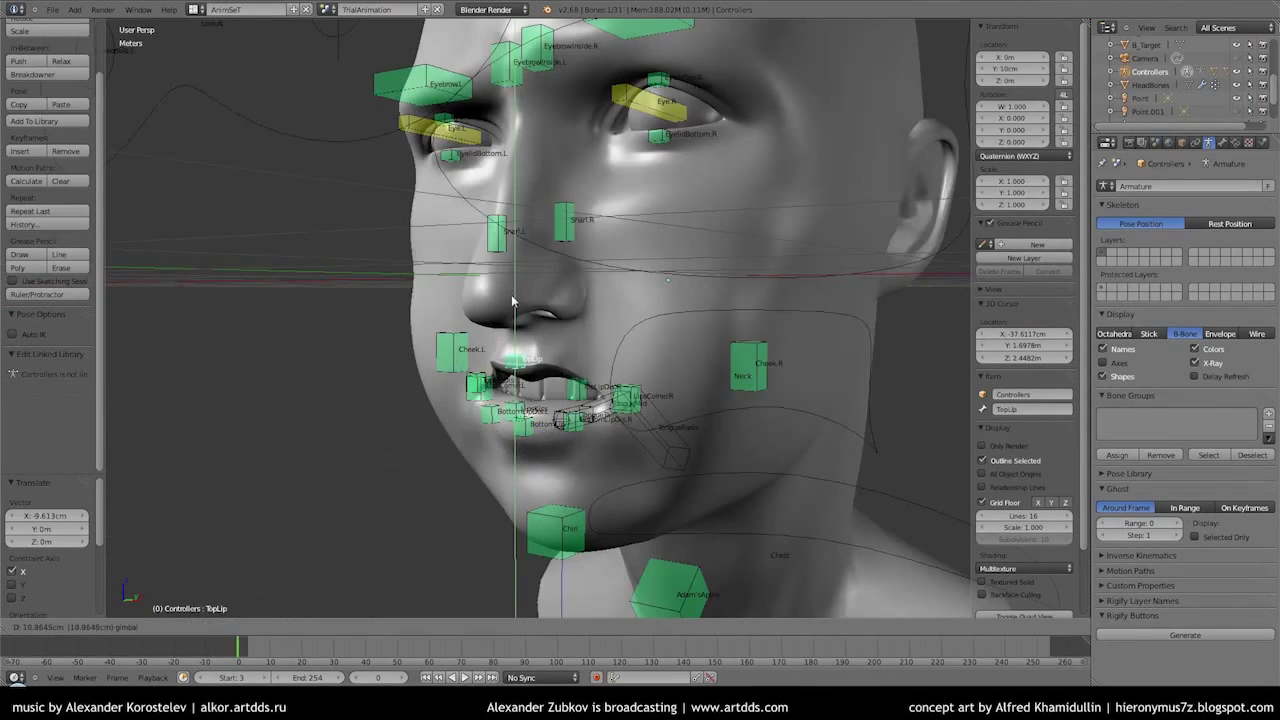
left_click(505, 332)
middle_click_drag(505, 332, 541, 306)
right_click(541, 306)
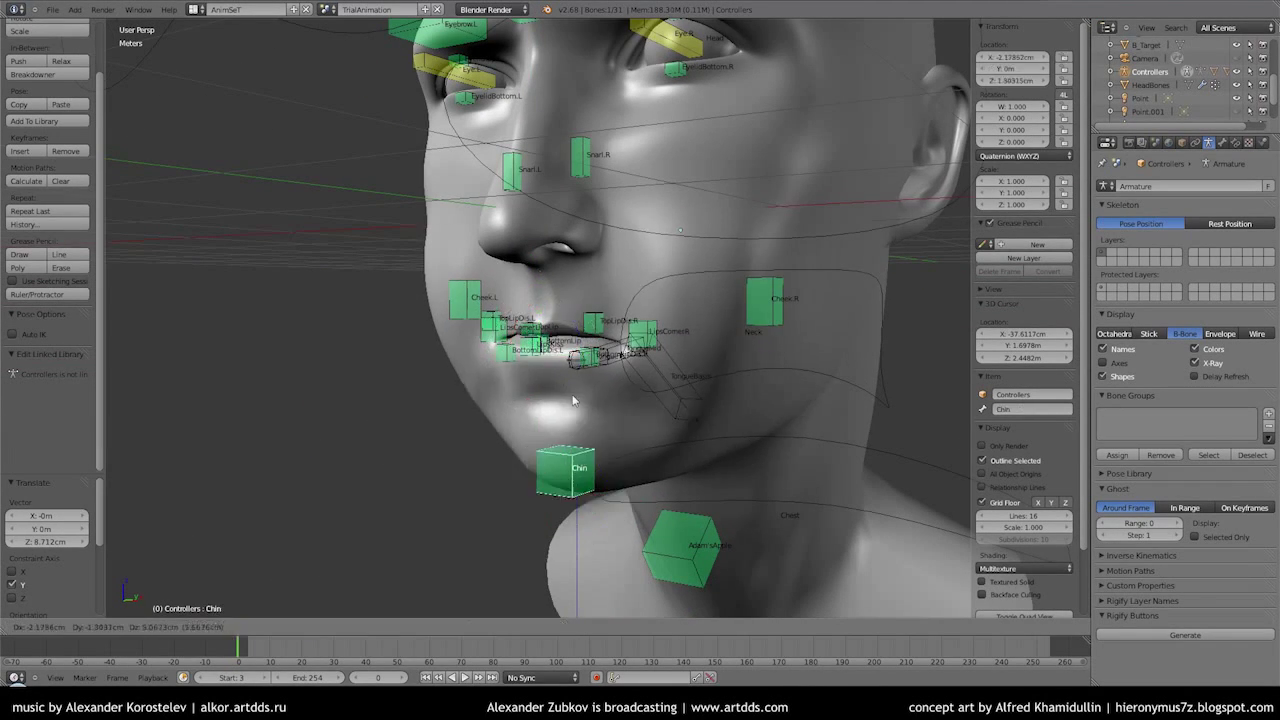
left_click(531, 401)
middle_click_drag(531, 401, 551, 346)
right_click(498, 425)
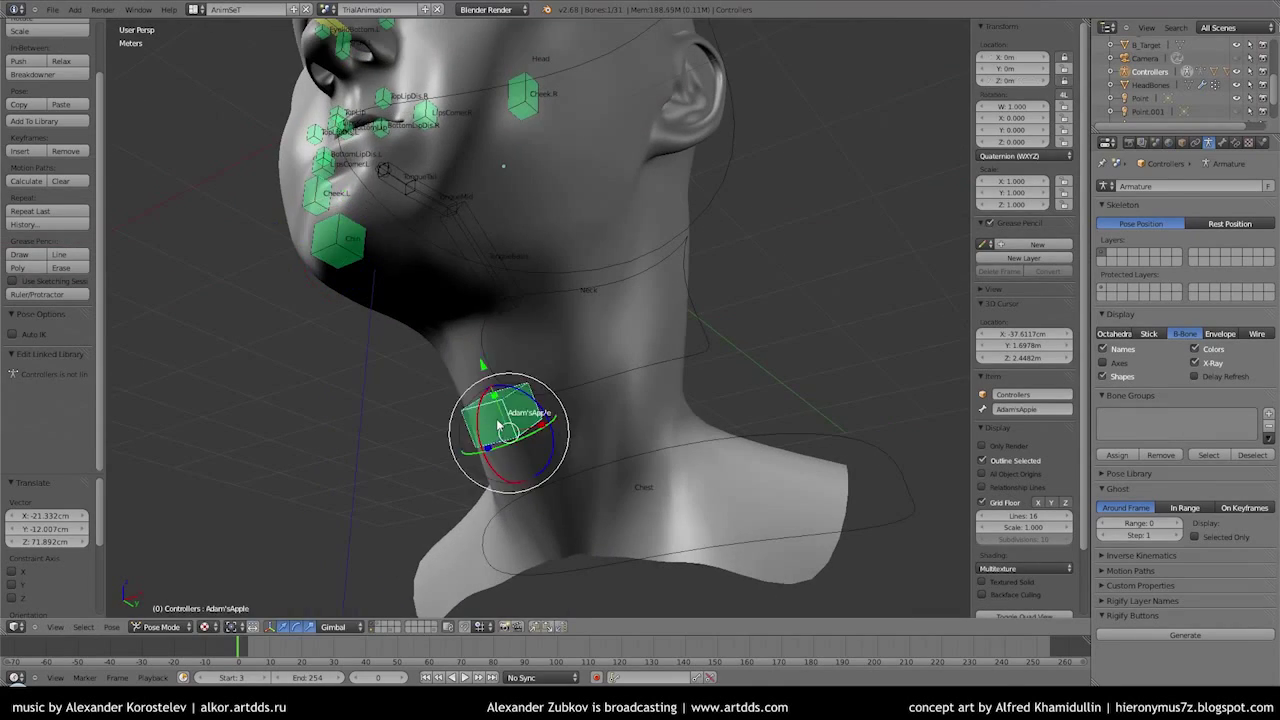
left_click(490, 405)
mouse_move(490, 405)
middle_mouse_down()
mouse_move(500, 448)
mouse_move(440, 428)
middle_mouse_up()
right_click(440, 428)
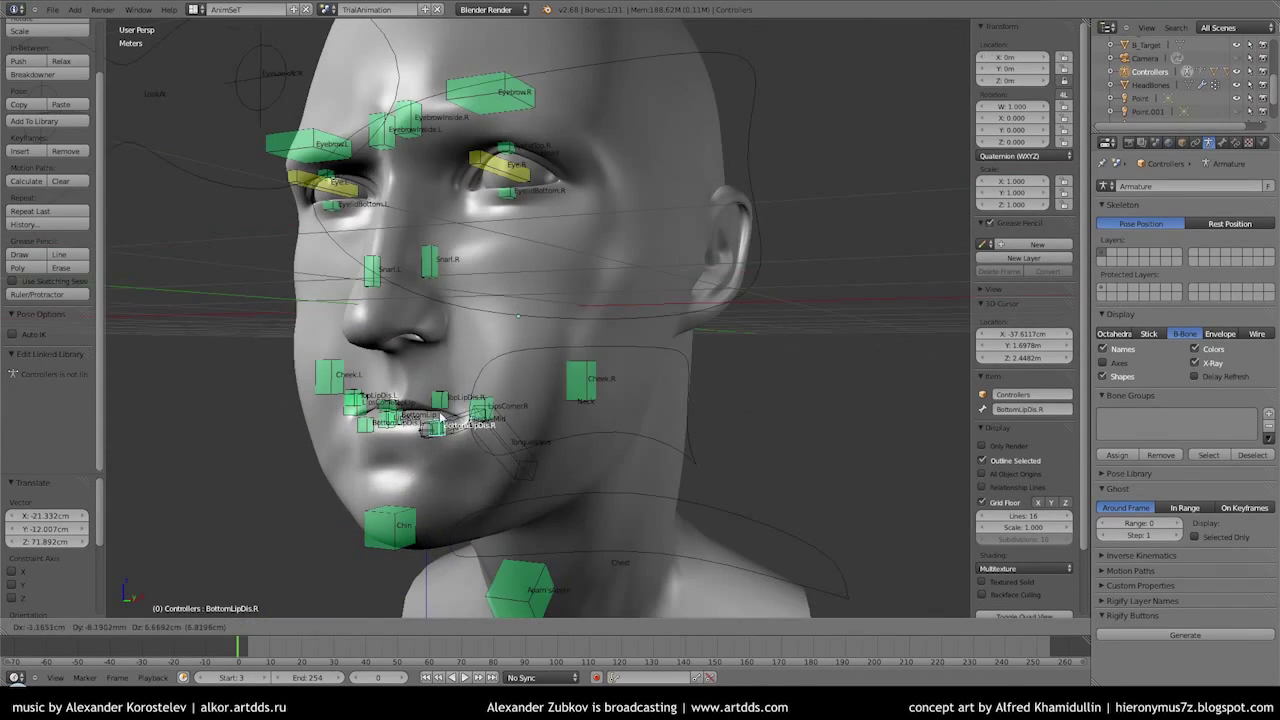
left_click(440, 418)
Toggle rig layers 1 and 2 to show the head mesh alongside the controllers
key("2")
middle_click_drag(600, 460, 463, 543)
key("1")
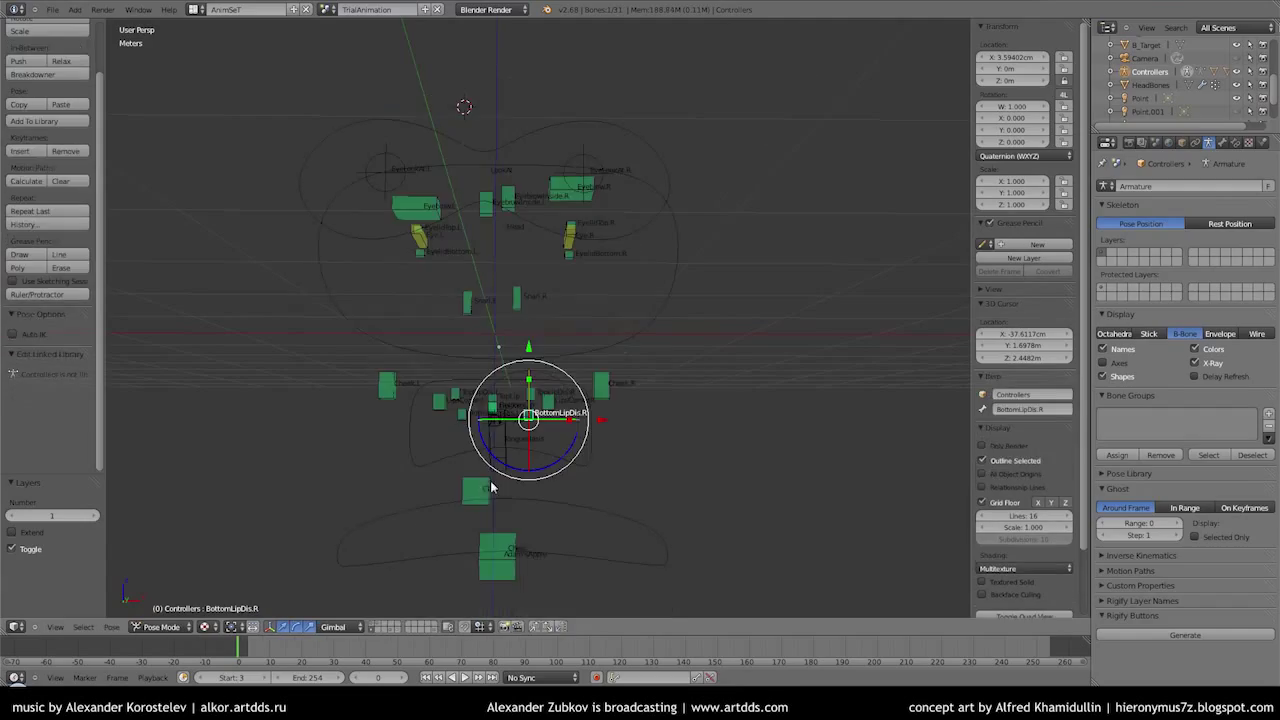
left_click(511, 495)
key("2")
mouse_move(511, 495)
middle_mouse_down()
mouse_move(513, 450)
mouse_move(567, 418)
middle_mouse_up()
key("shift+1")
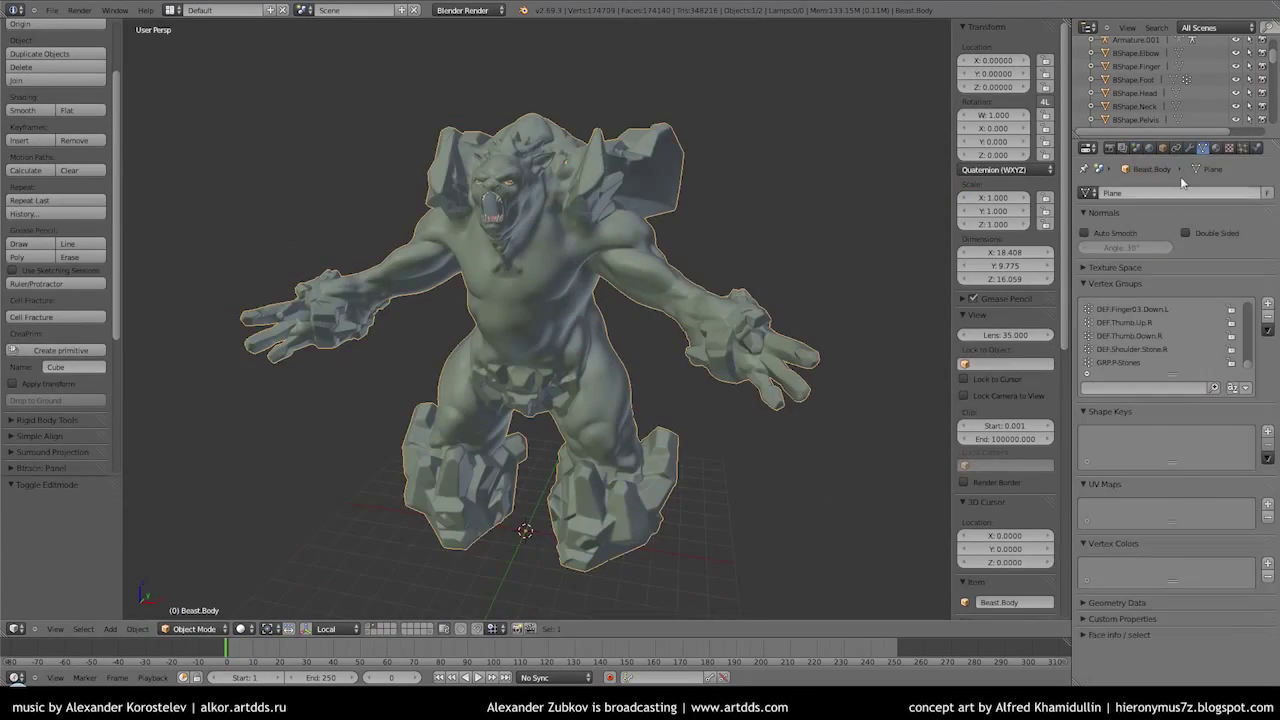
In Edit Mode, select and deselect the DEF.Finger03.Down.L and shoulder-stone vertex groups to check them
key("Tab")
left_click(1132, 309)
left_click(1199, 409)
left_click(1130, 349)
left_click(1201, 409)
left_click(1150, 309)
left_click(1249, 409)
left_click(1160, 348)
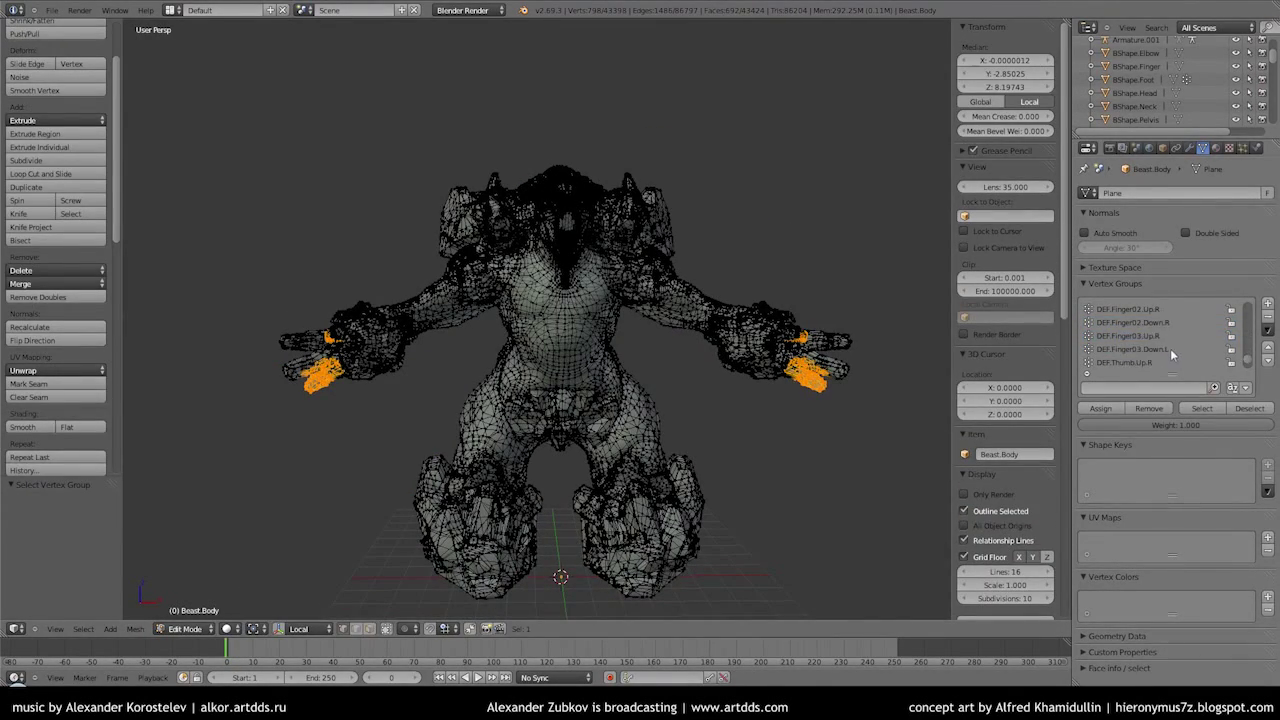
Filter groups with '03a' and select the Finger03 Down vertices on both hands
type("finger03")
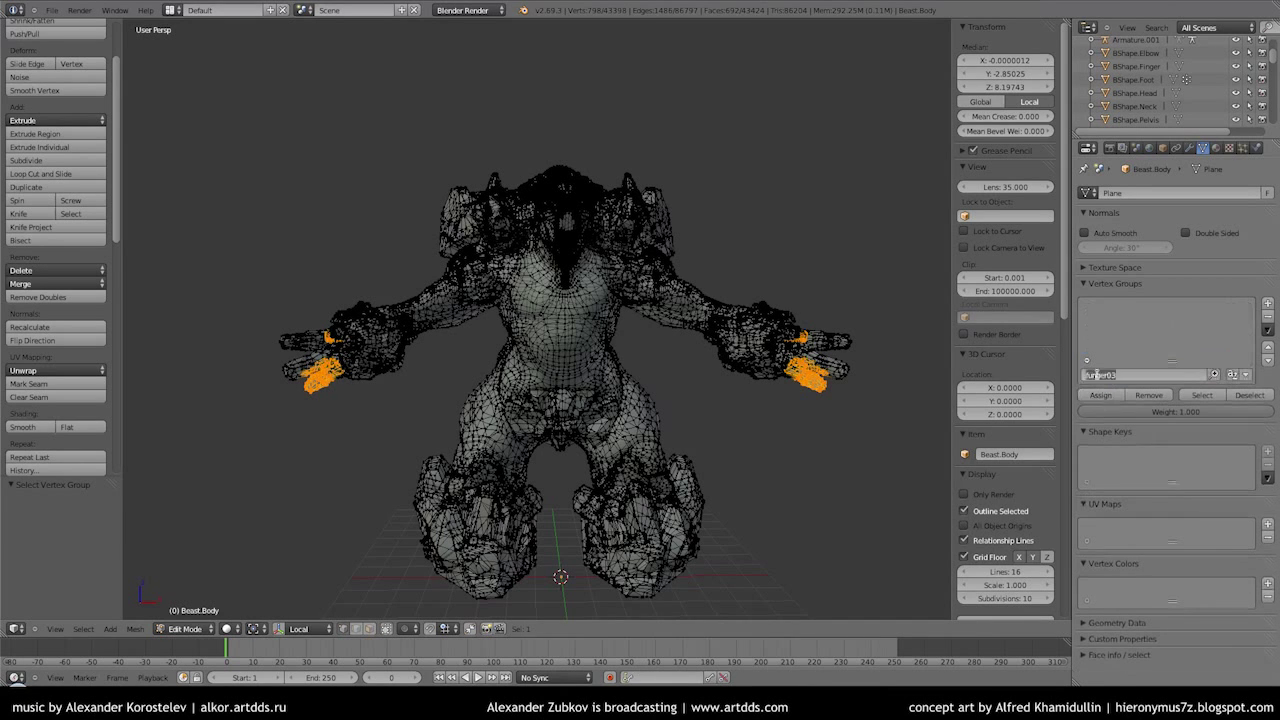
type("a")
right_click(1155, 323)
left_click(1131, 349)
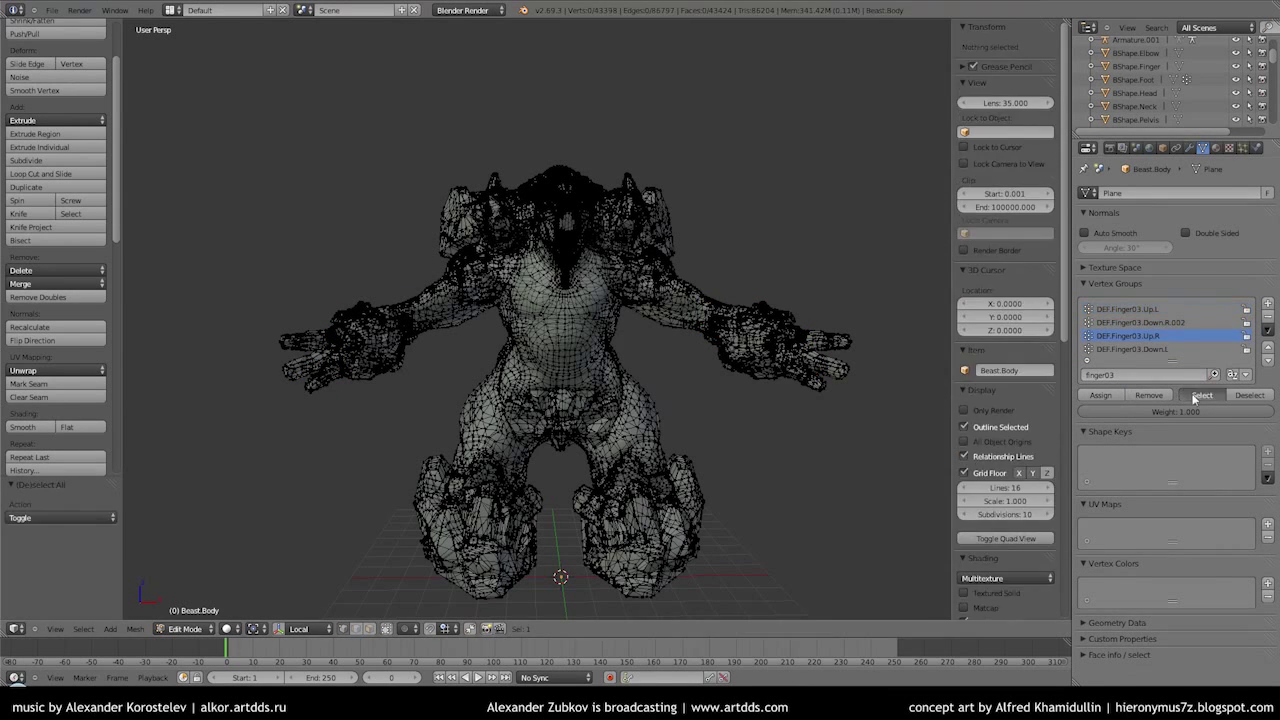
left_click(1202, 395)
left_click(1140, 322)
left_click(1202, 395)
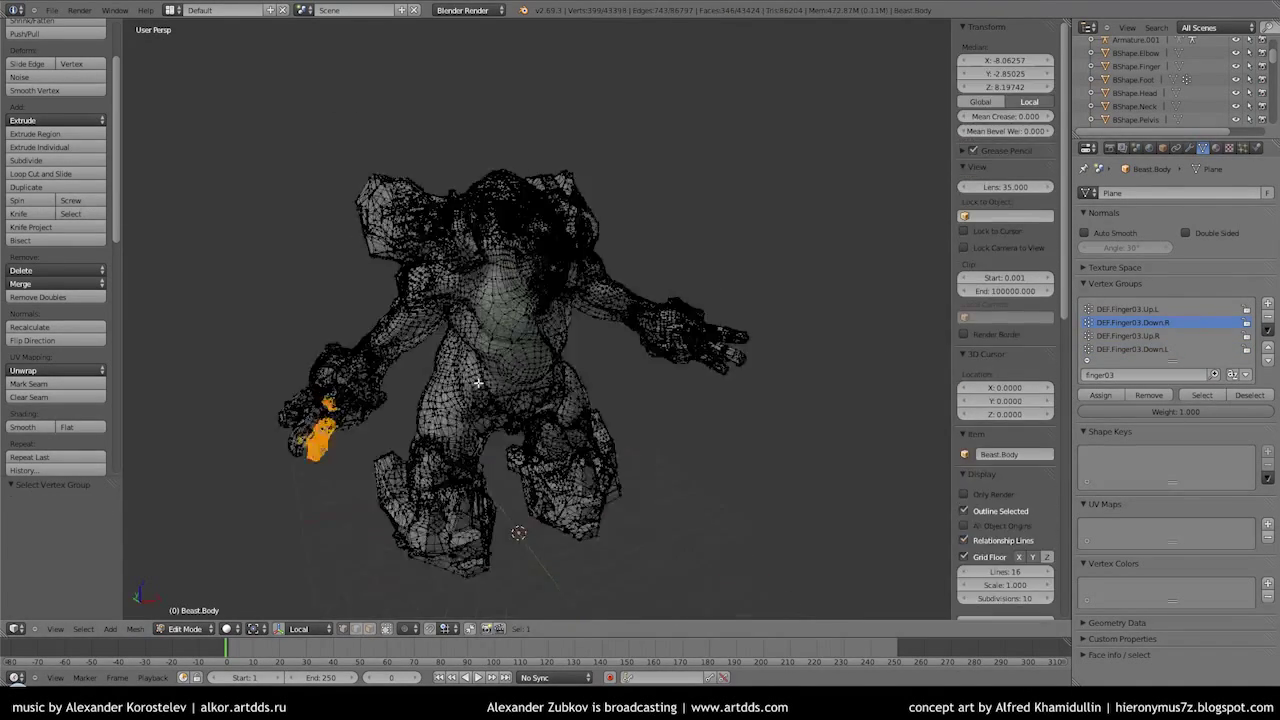
Clear the selection and switch to a front orthographic view of the body
key("a")
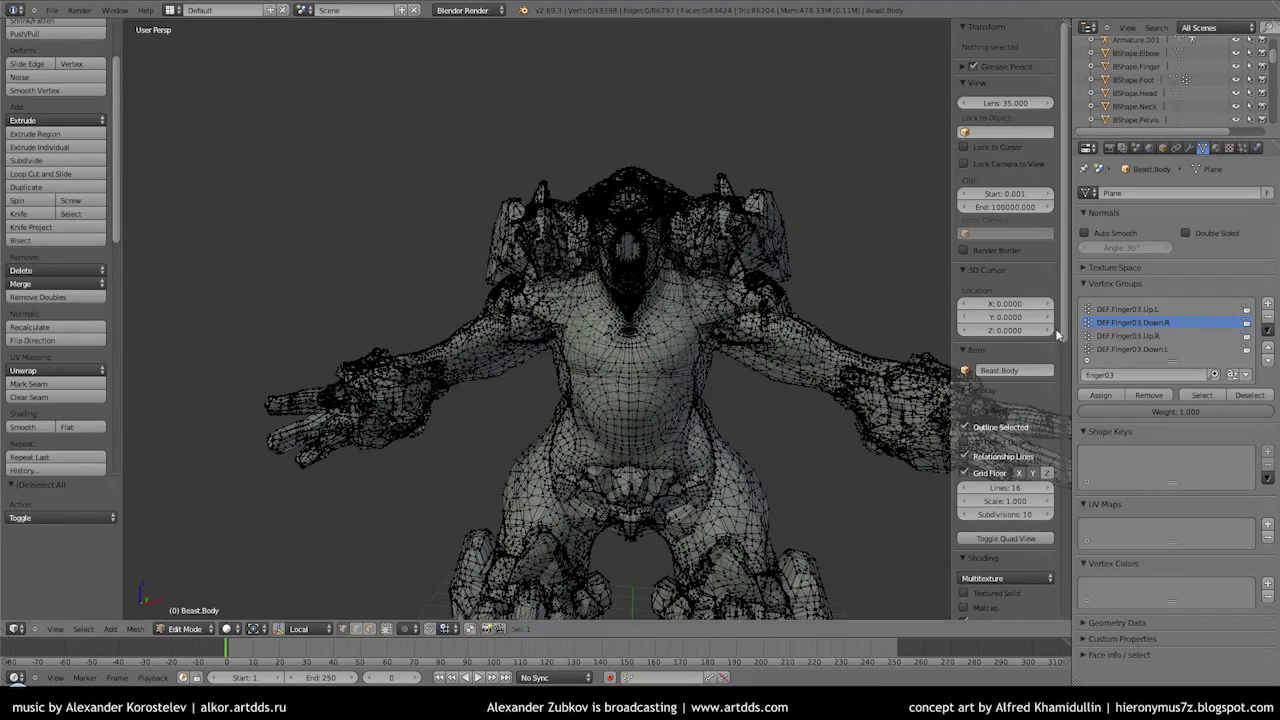
scroll(1247, 341, "up", 2)
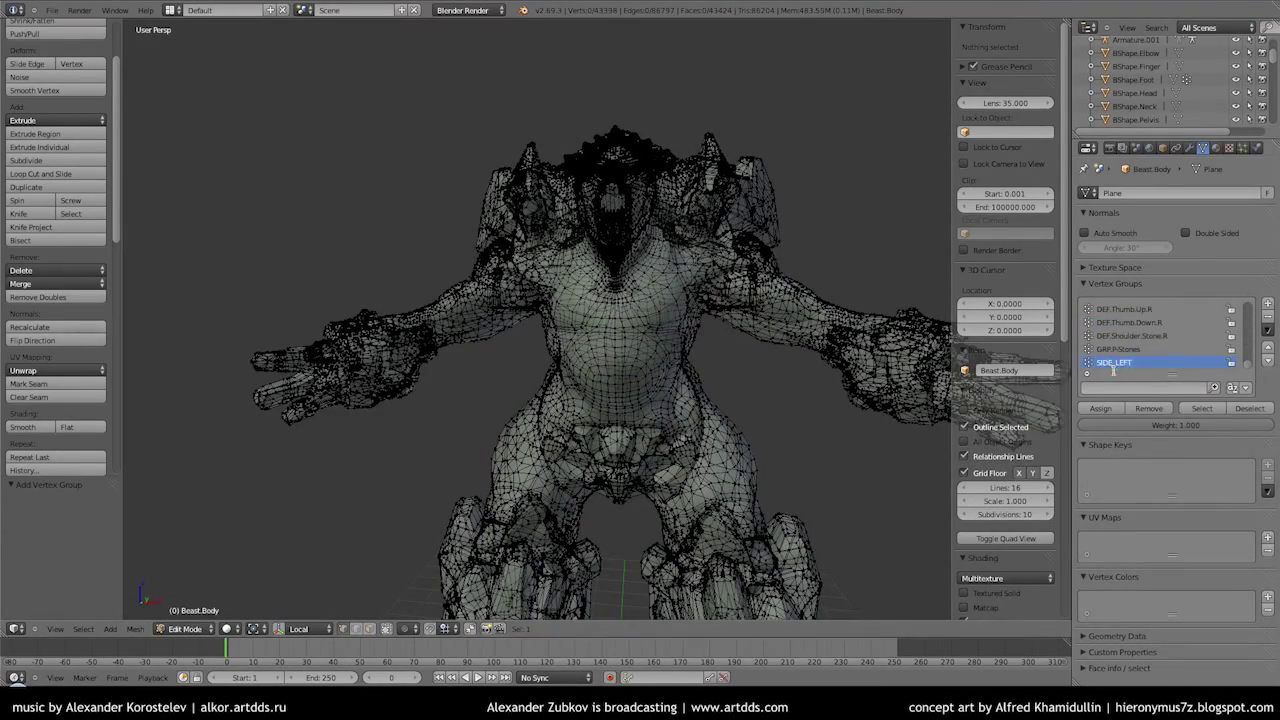
key("KP_1")
key("KP_5")
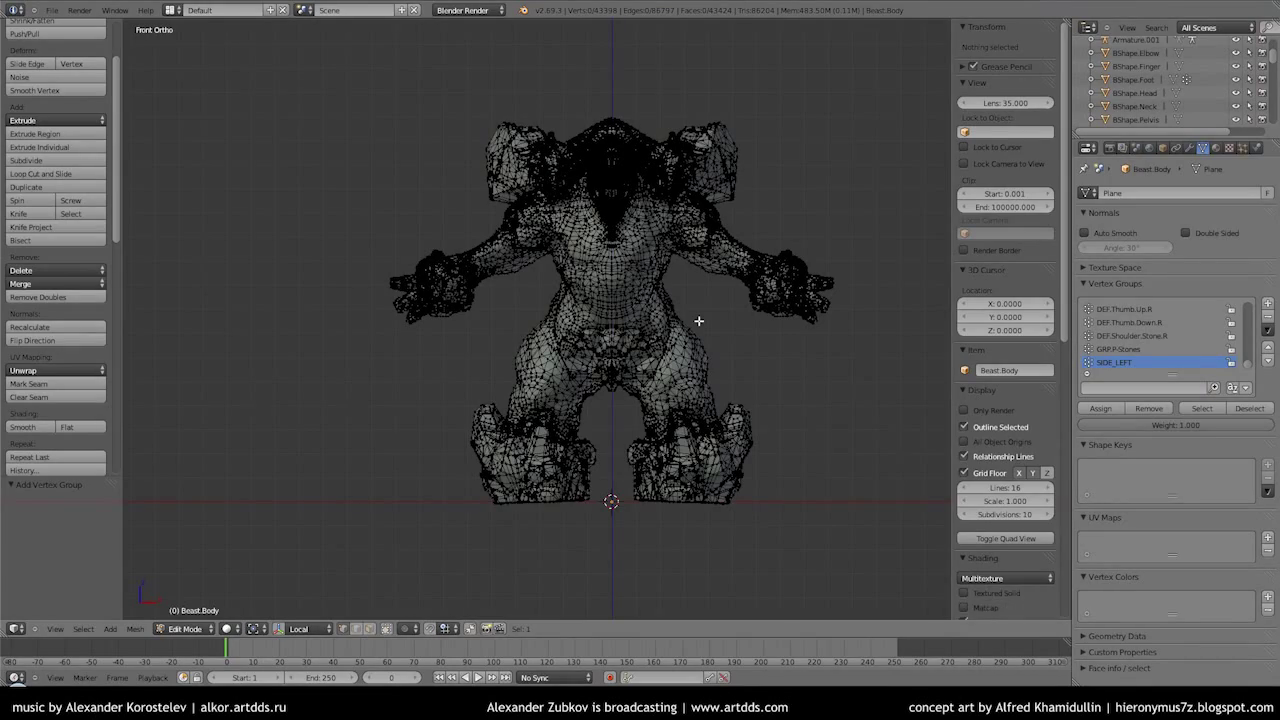
Clear the selection and box-select the screen-left half of the Beast's body
key("a")
key("a")
key("b")
left_click_drag(271, 43, 591, 606)
scroll(613, 404, "up", 6)
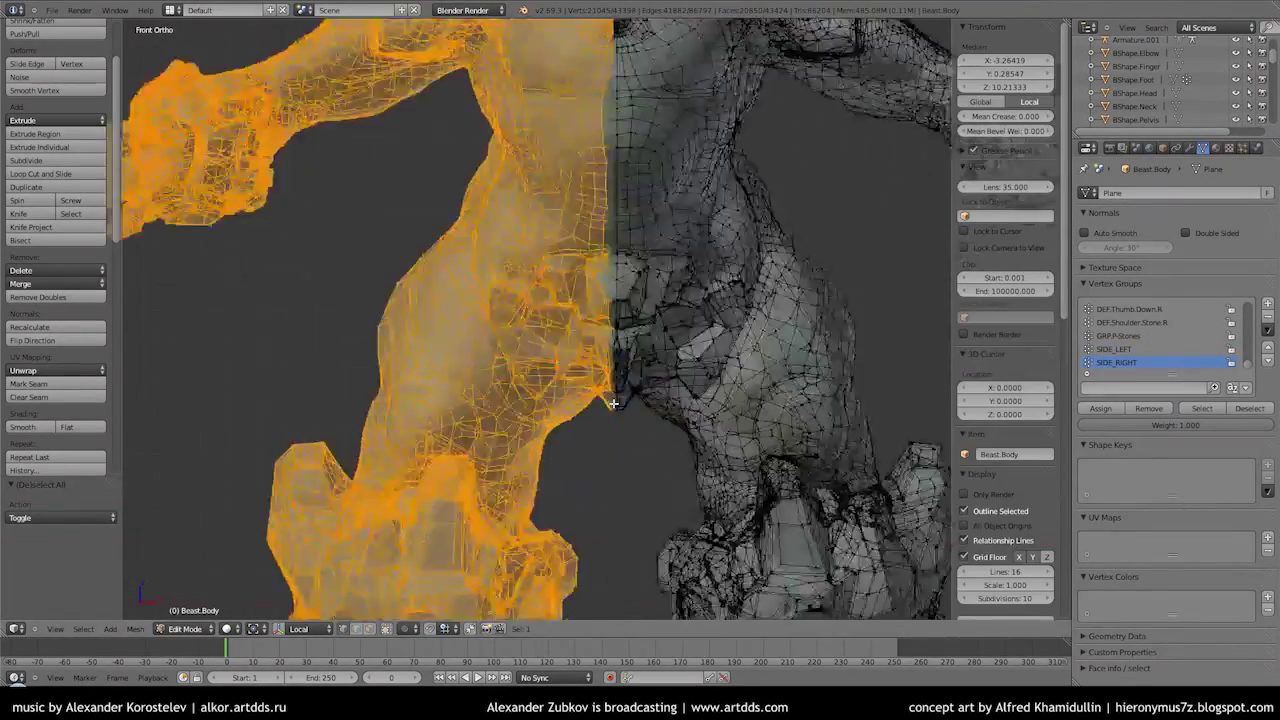
scroll(613, 404, "up", 3)
Select the tongue faces inside the mouth and put them in a new vertex group named Tongue
left_click_drag(581, 561, 581, 561)
scroll(560, 489, "down", 3)
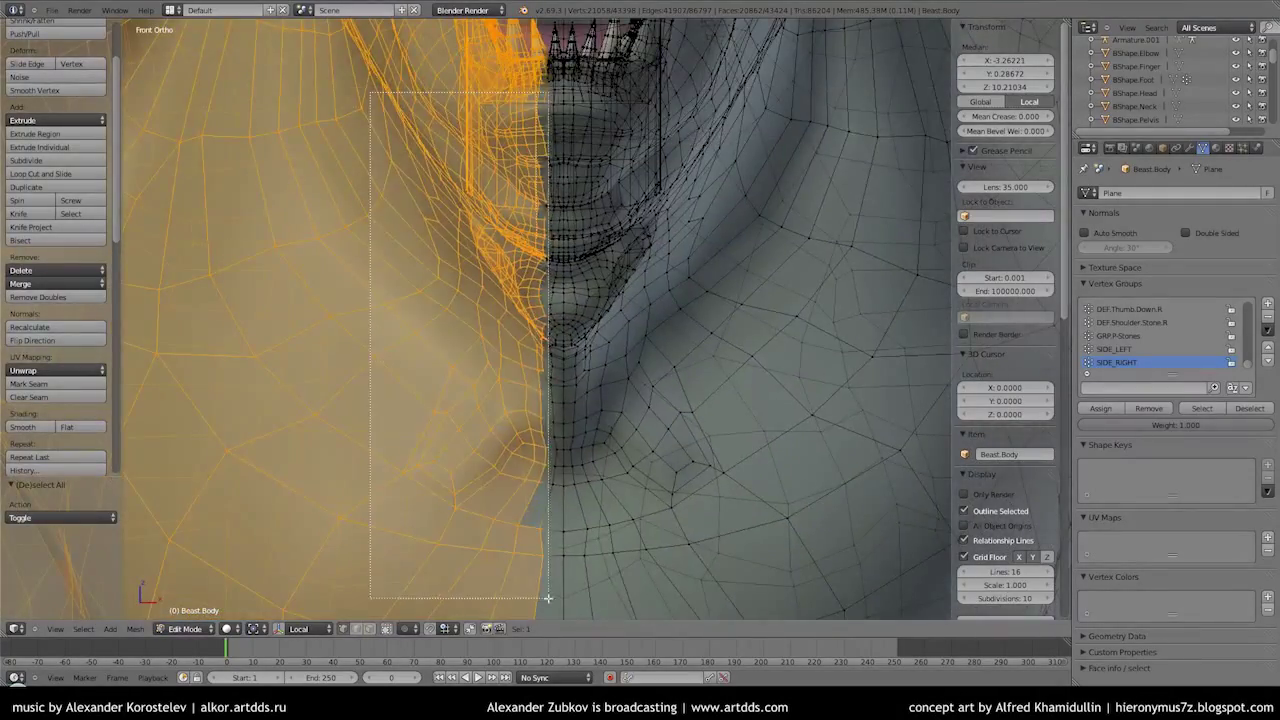
scroll(586, 422, "up", 2)
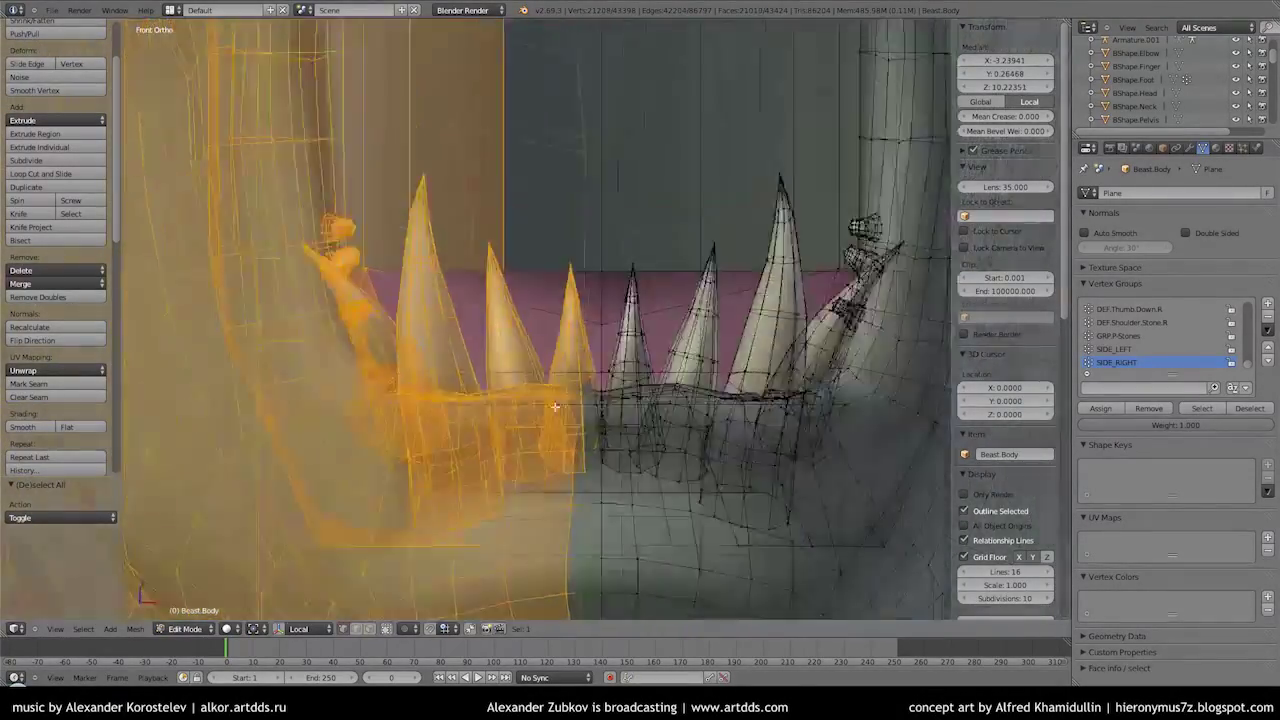
scroll(560, 450, "down", 2)
scroll(520, 490, "down", 2)
scroll(484, 527, "up", 4)
scroll(483, 527, "down", 3)
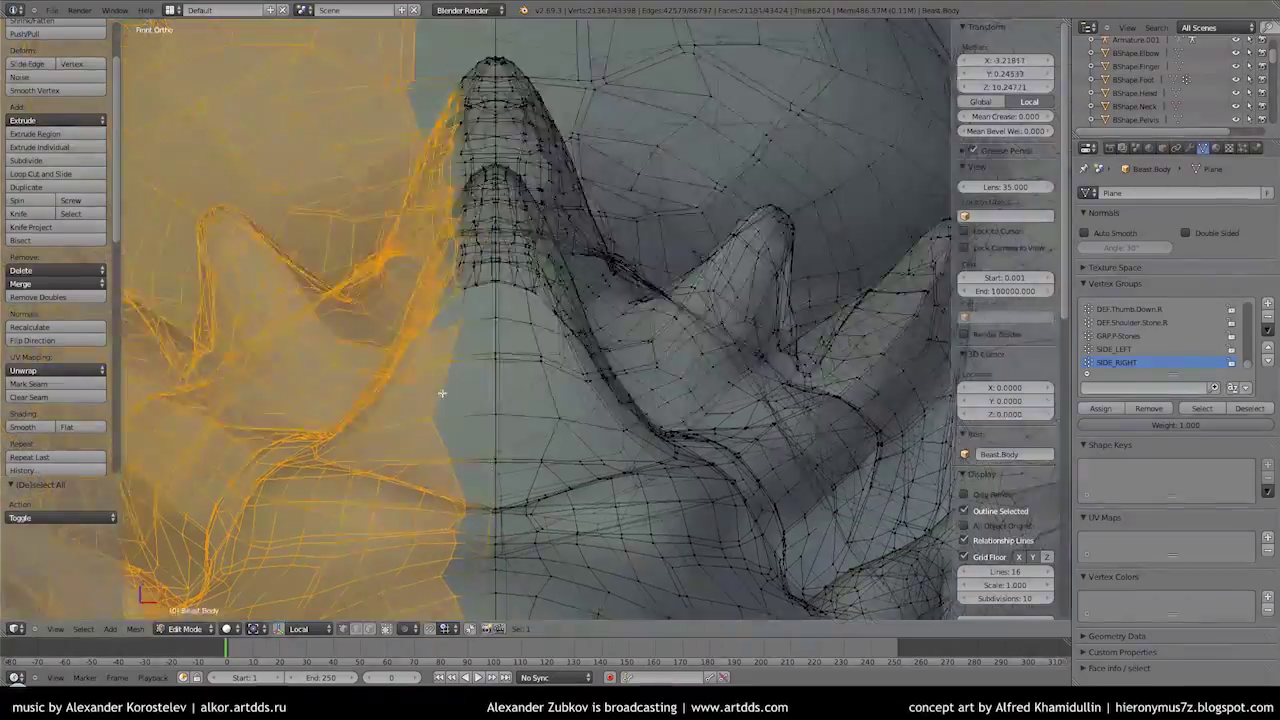
scroll(510, 470, "up", 2)
scroll(535, 420, "up", 2)
scroll(560, 376, "down", 4)
scroll(560, 376, "up", 3)
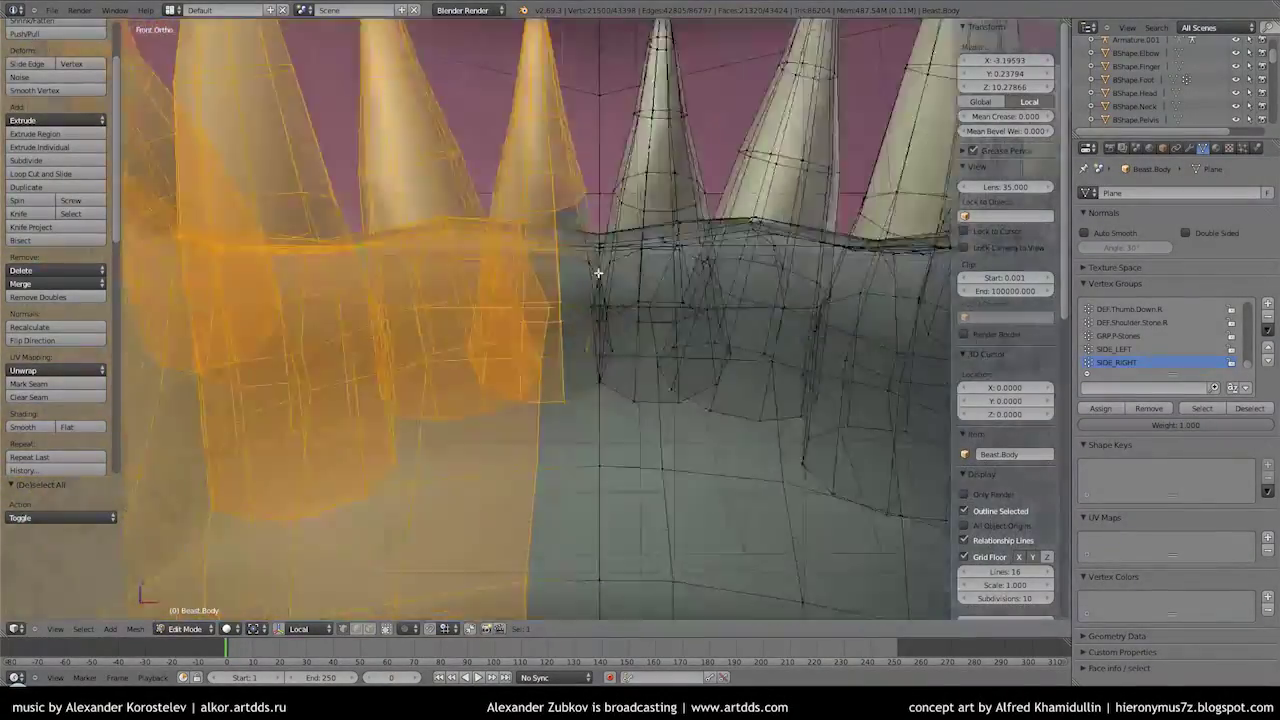
scroll(600, 271, "down", 2)
scroll(580, 206, "up", 3)
scroll(543, 383, "down", 3)
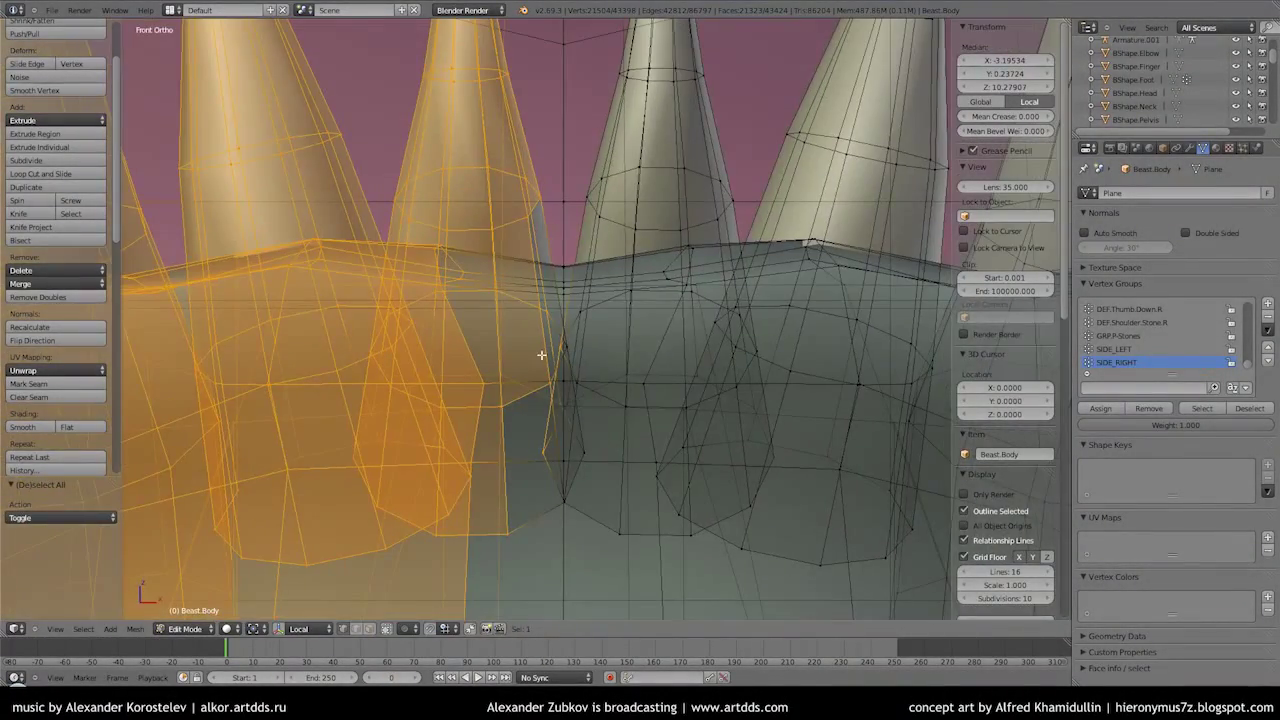
scroll(436, 334, "down", 4)
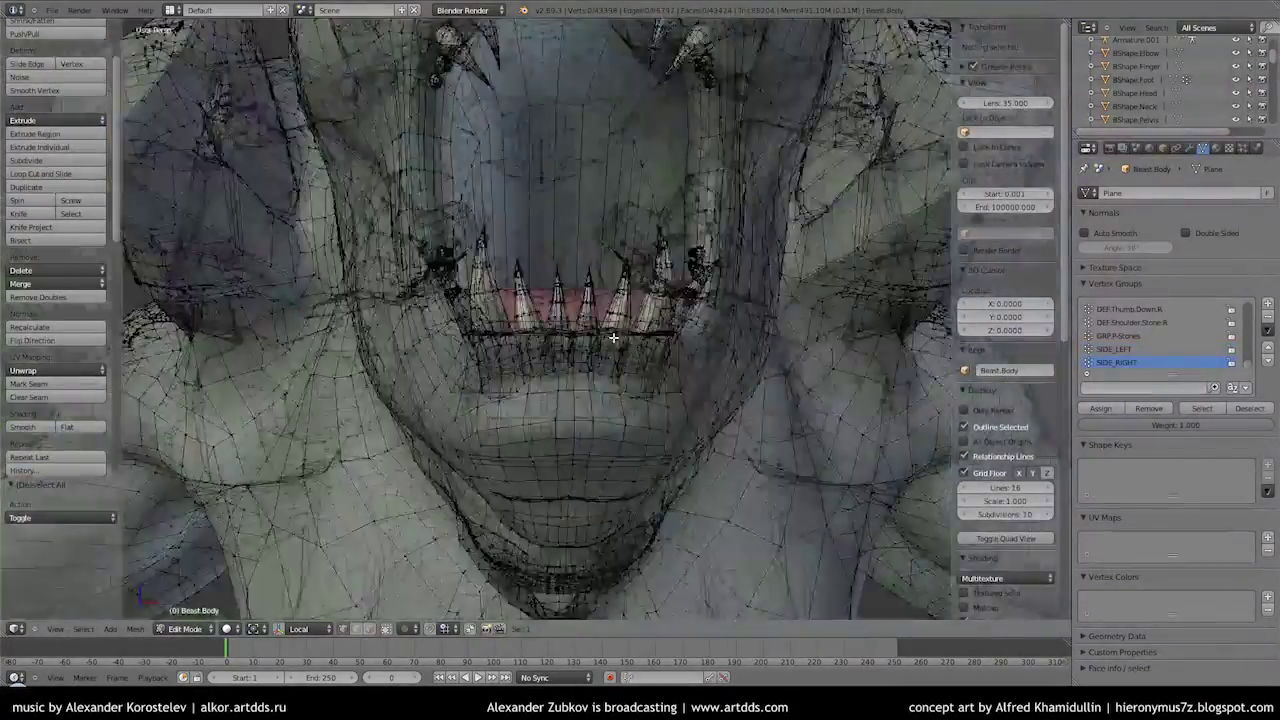
scroll(613, 338, "up", 5)
left_click(1201, 408)
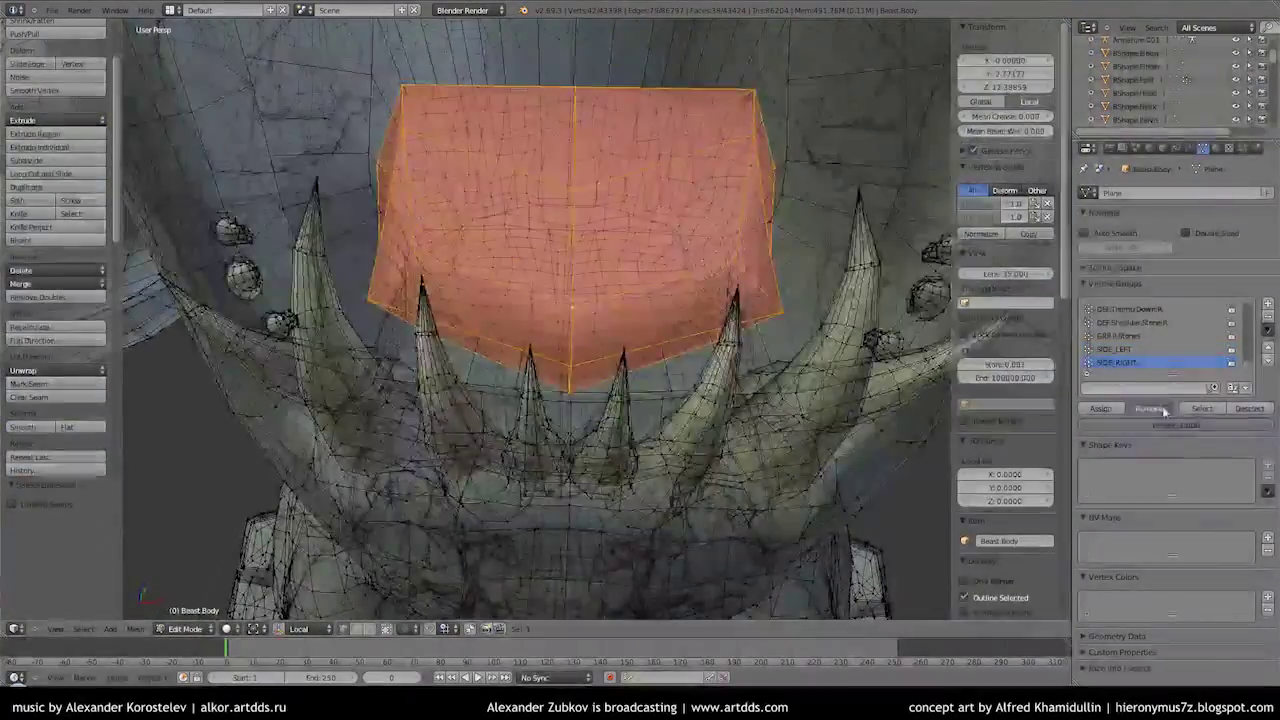
type("Tongue")
double_click(1106, 363)
Select the body's vertical centre edge loop and inspect it from front and three-quarter views
middle_click_drag(685, 289, 473, 259)
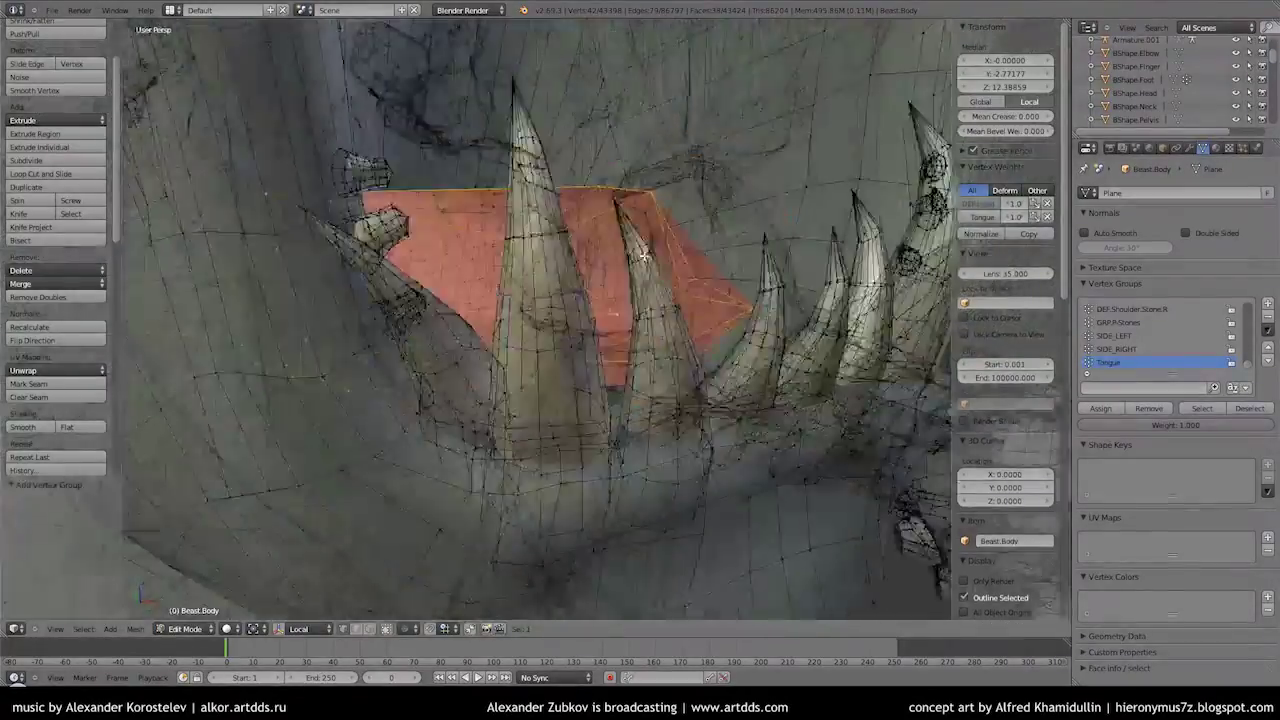
key("a")
right_click(473, 259, "alt")
key("KP_1")
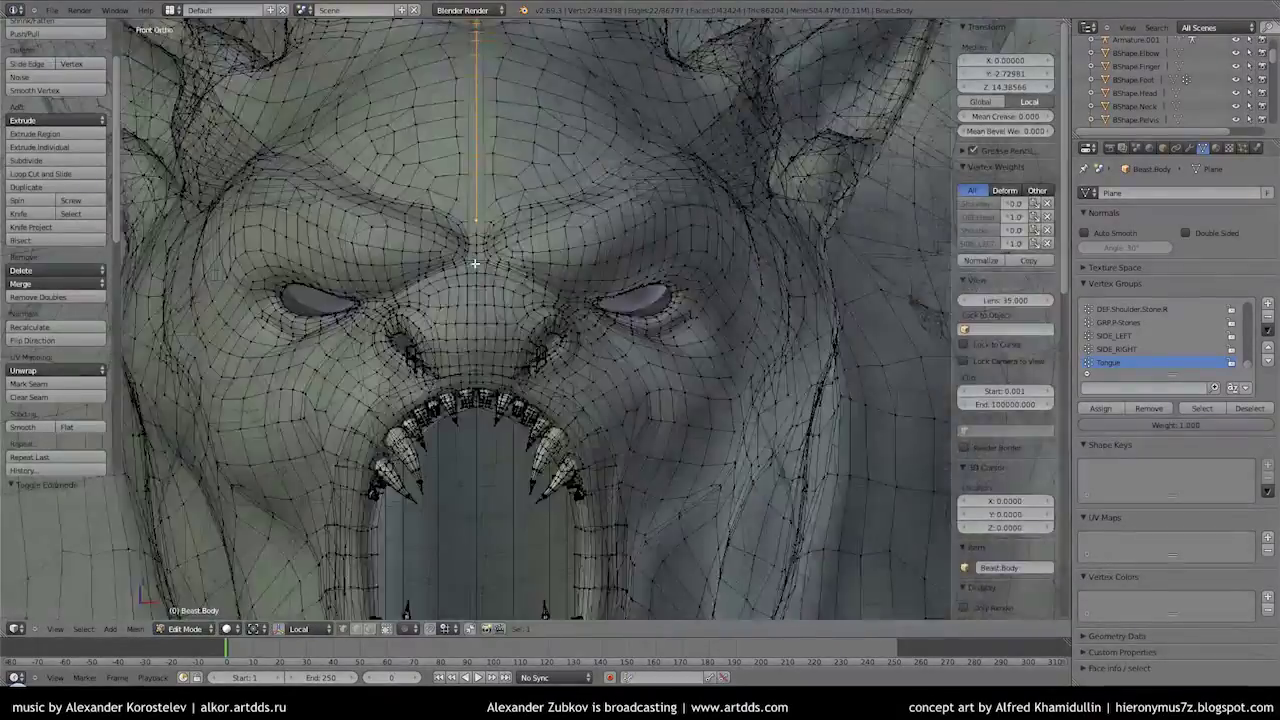
scroll(473, 259, "up", 3)
scroll(560, 318, "down", 4, "ctrl")
scroll(560, 318, "up", 3)
scroll(560, 318, "down", 4)
mouse_move(514, 234)
middle_mouse_down()
mouse_move(468, 254)
mouse_move(518, 339)
mouse_move(529, 294)
mouse_move(600, 320)
middle_mouse_up()
scroll(571, 320, "down", 4)
Assign the centre loop to SIDE_RIGHT at weight 0.5, then display the DEF.Head weights
left_click(1110, 412)
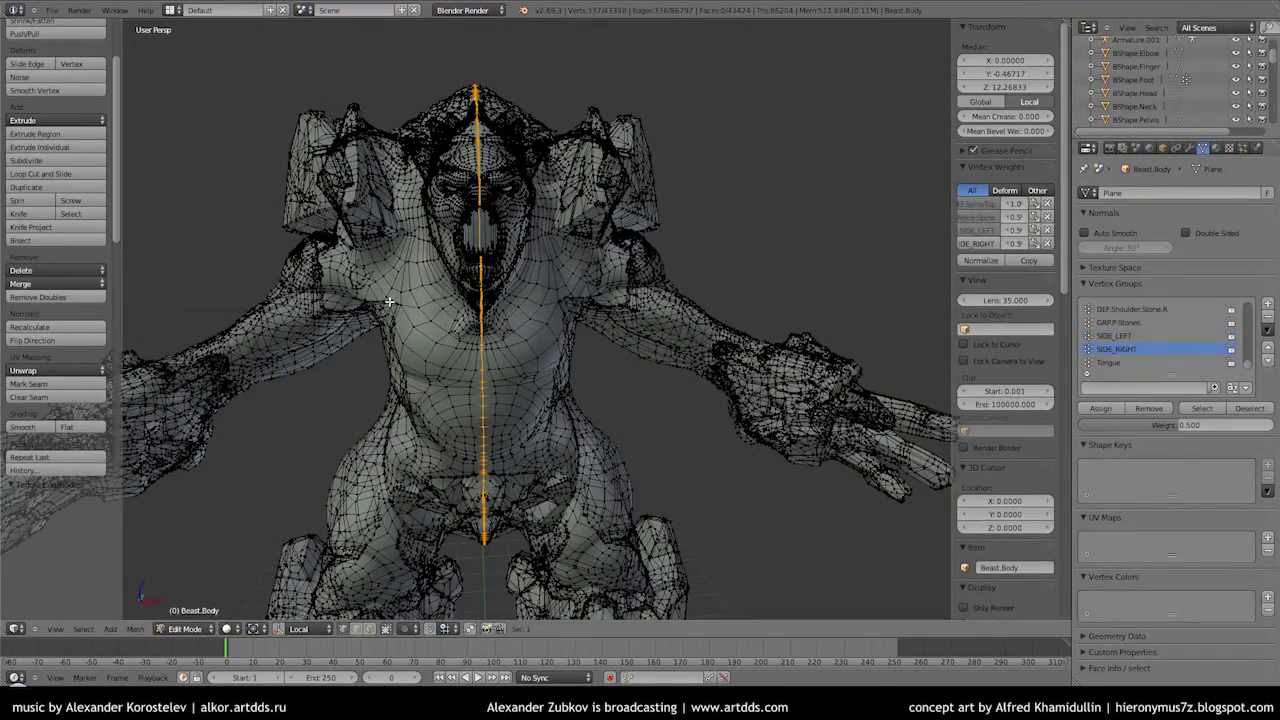
key("Tab")
key("ctrl+Tab")
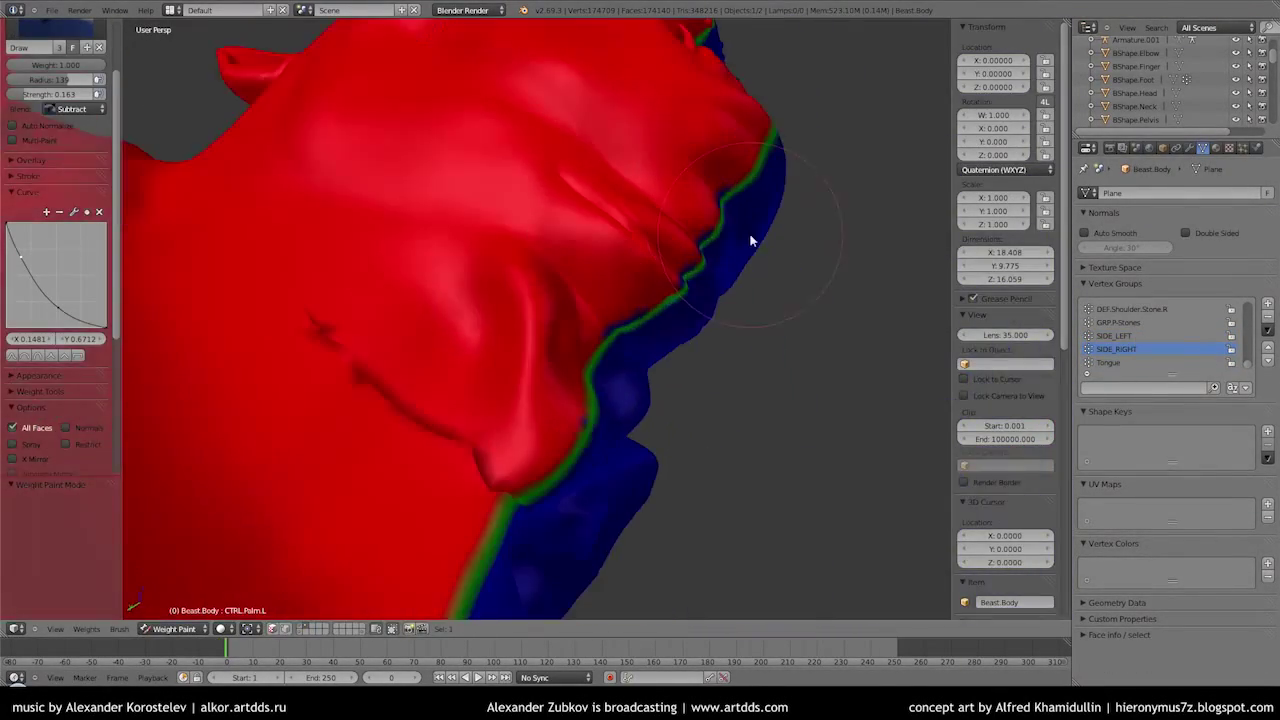
scroll(637, 386, "down", 5)
key("Tab")
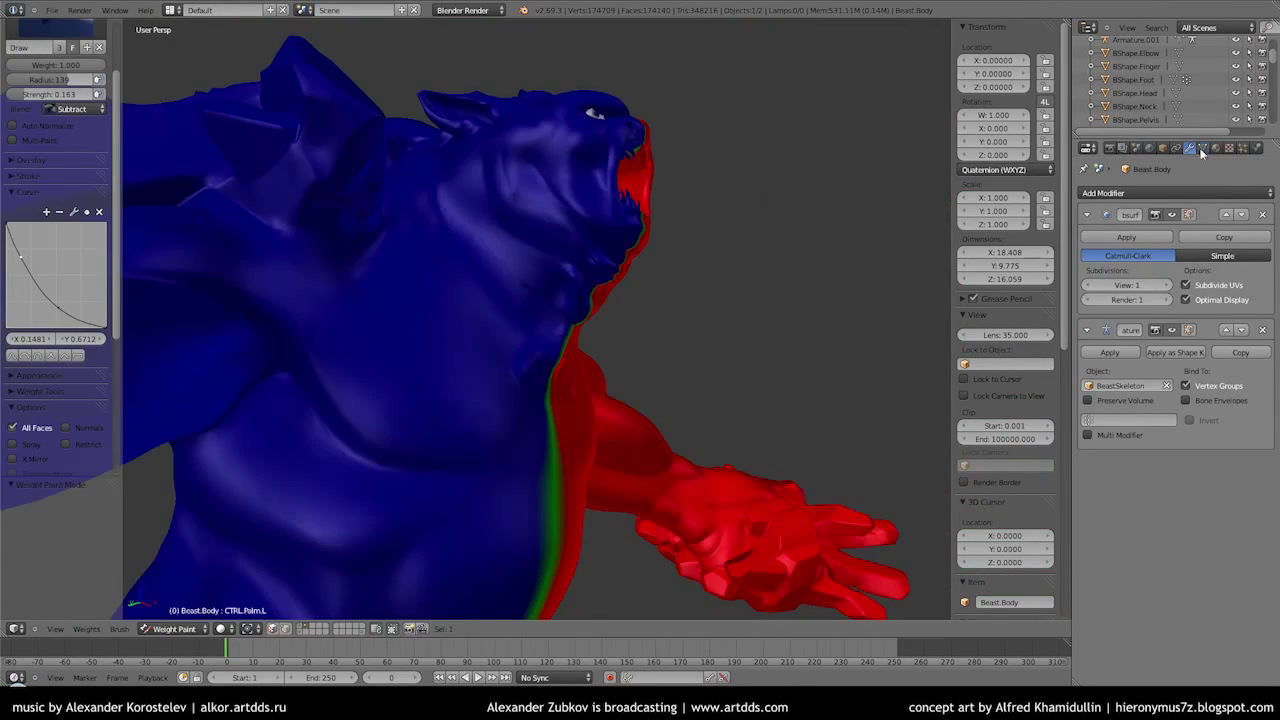
left_click(1202, 148)
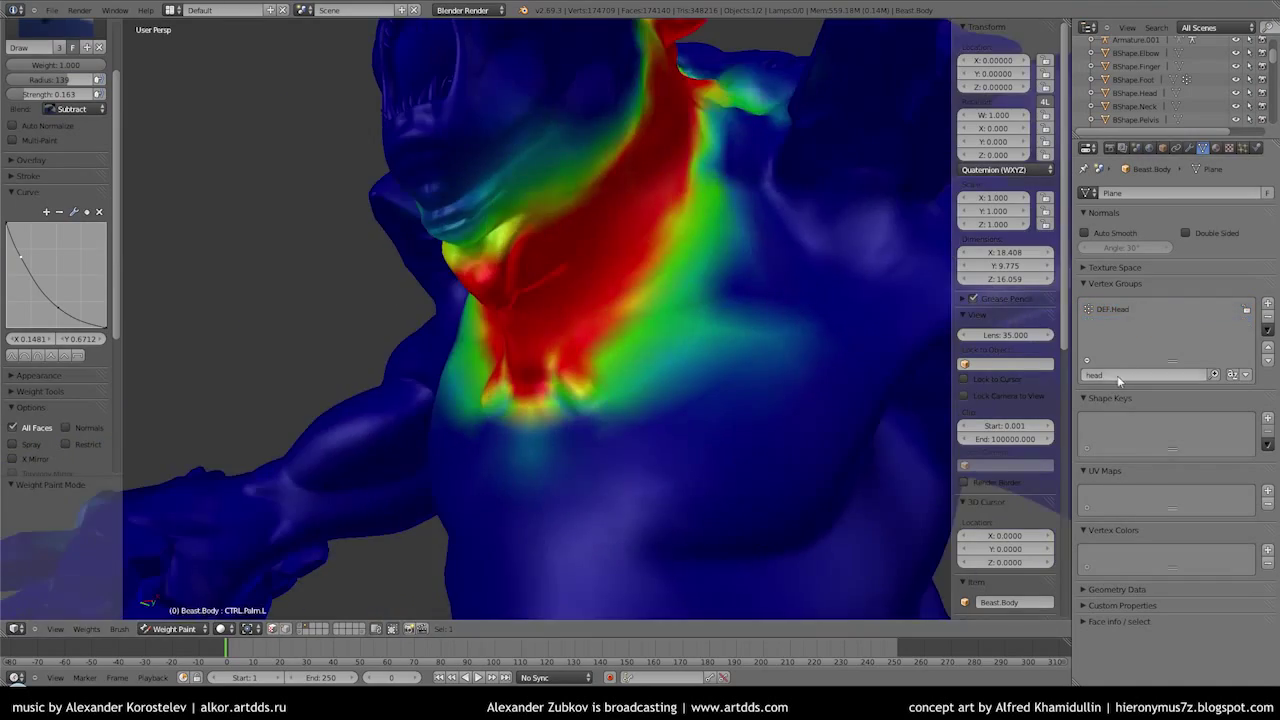
left_click(1112, 309)
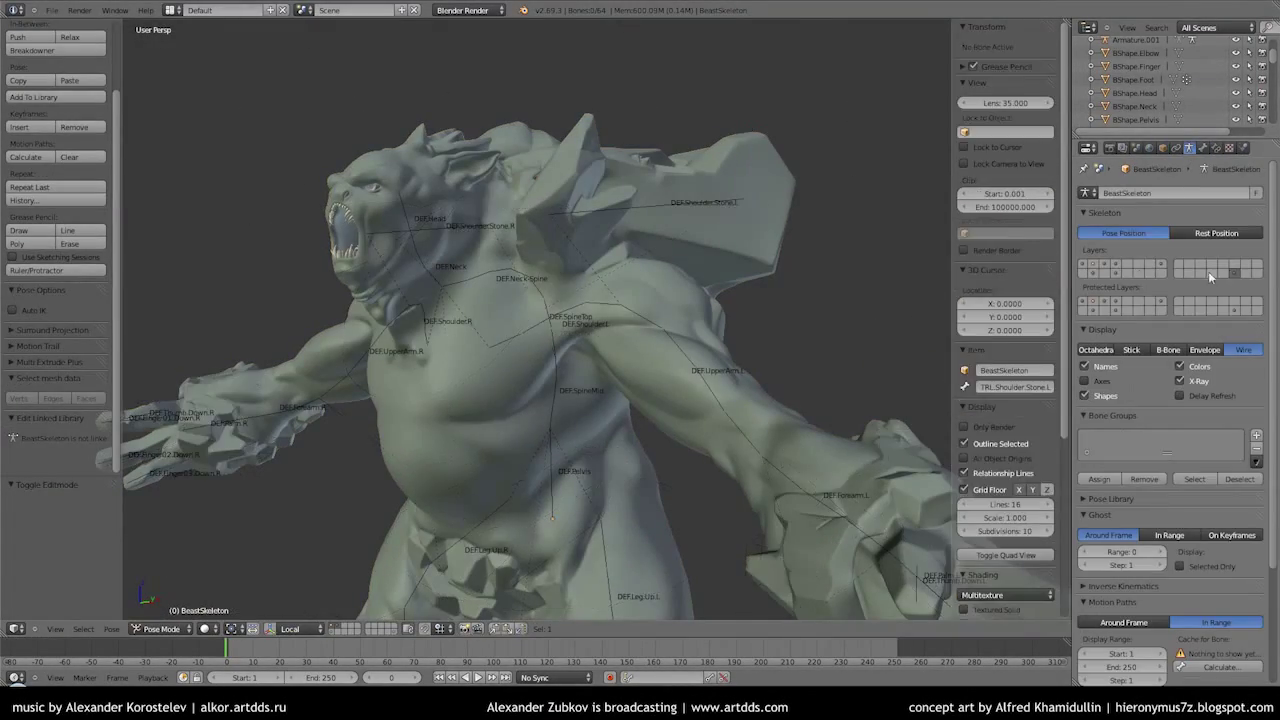
Select the CTRL.ShoulderStone.L and CTRL.Pelvis bones, then the body mesh, and enter Weight Paint mode
right_click(745, 160)
mouse_move(745, 160)
middle_mouse_down()
mouse_move(632, 154)
mouse_move(797, 297)
mouse_move(609, 277)
middle_mouse_up()
right_click(693, 380)
mouse_move(693, 380)
middle_mouse_down()
mouse_move(731, 261)
mouse_move(688, 312)
mouse_move(500, 277)
middle_mouse_up()
right_click(688, 312)
key("ctrl+Tab")
Inspect the DEF.SpineTop, DEF.SpineMid and DEF.Neck weights on the torso, then leave weight painting
right_click(709, 286)
mouse_move(709, 286)
middle_mouse_down()
mouse_move(521, 279)
mouse_move(586, 200)
middle_mouse_up()
middle_click_drag(500, 289, 680, 289)
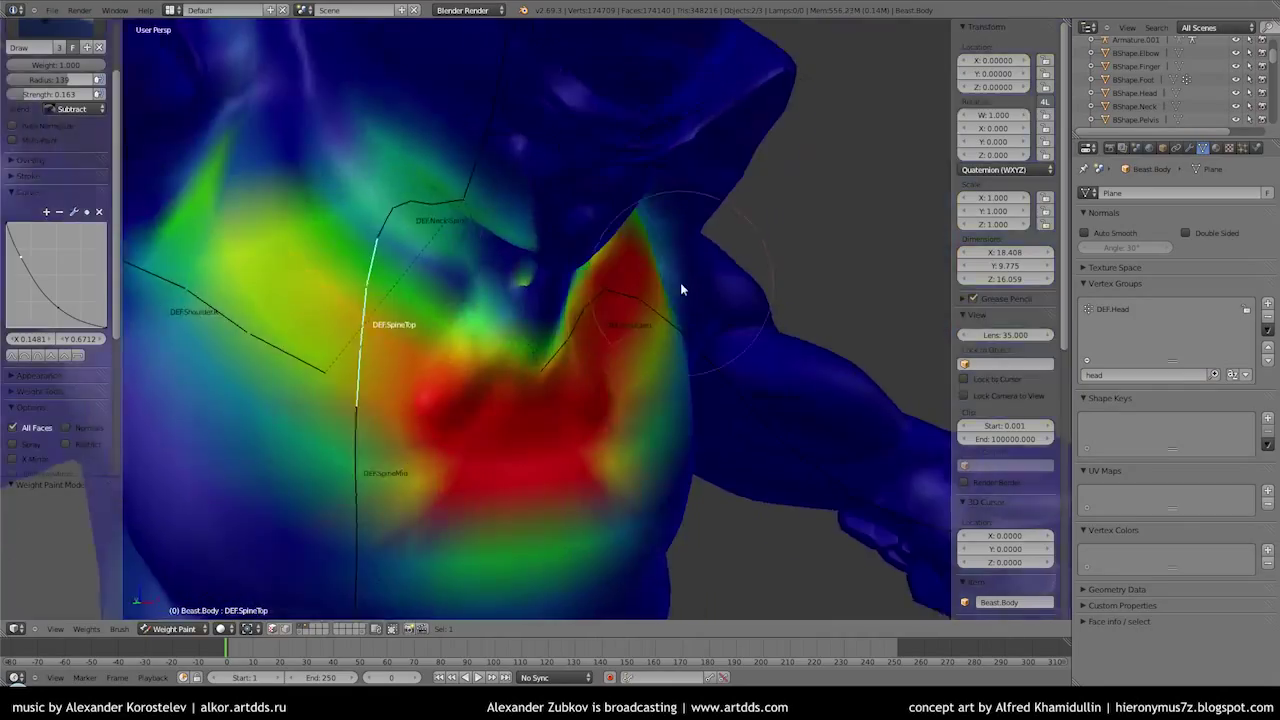
key("KP_1")
scroll(434, 220, "down", 2)
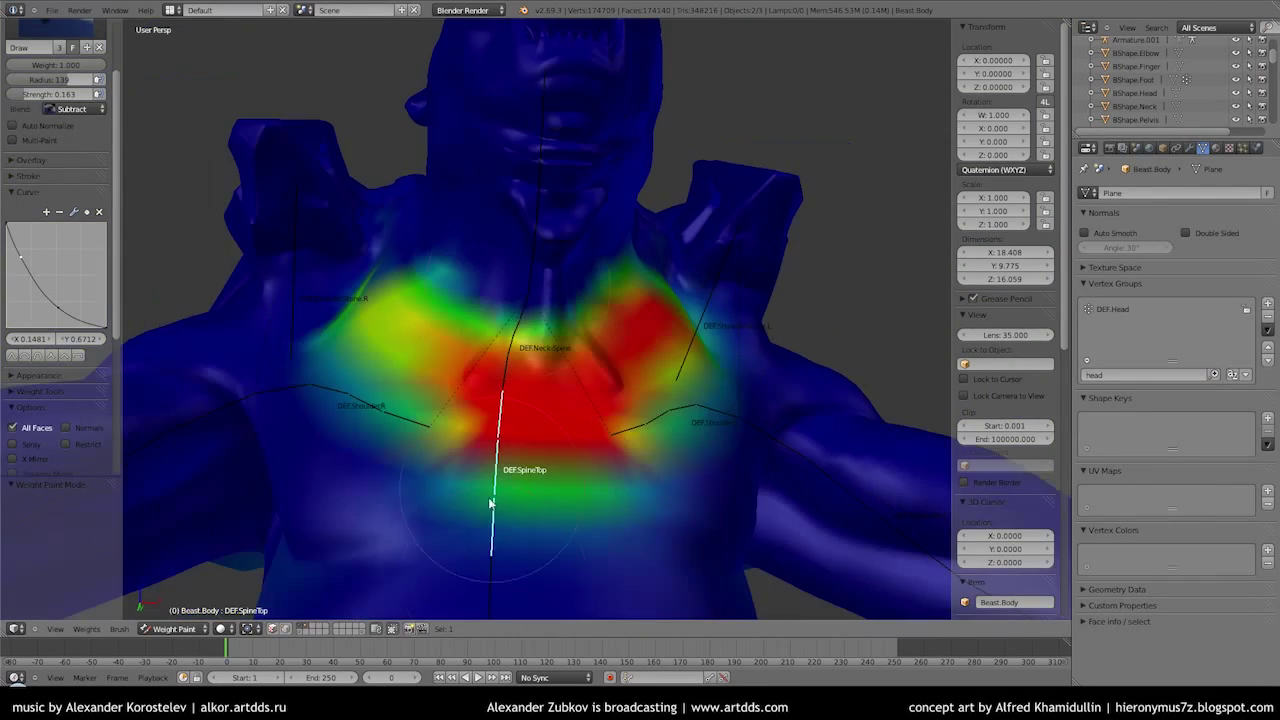
scroll(493, 507, "up", 1)
mouse_move(493, 514)
middle_mouse_down()
mouse_move(413, 361)
mouse_move(499, 243)
mouse_move(586, 206)
mouse_move(629, 293)
mouse_move(544, 324)
mouse_move(641, 255)
mouse_move(567, 336)
middle_mouse_up()
right_click(413, 361)
right_click(629, 293)
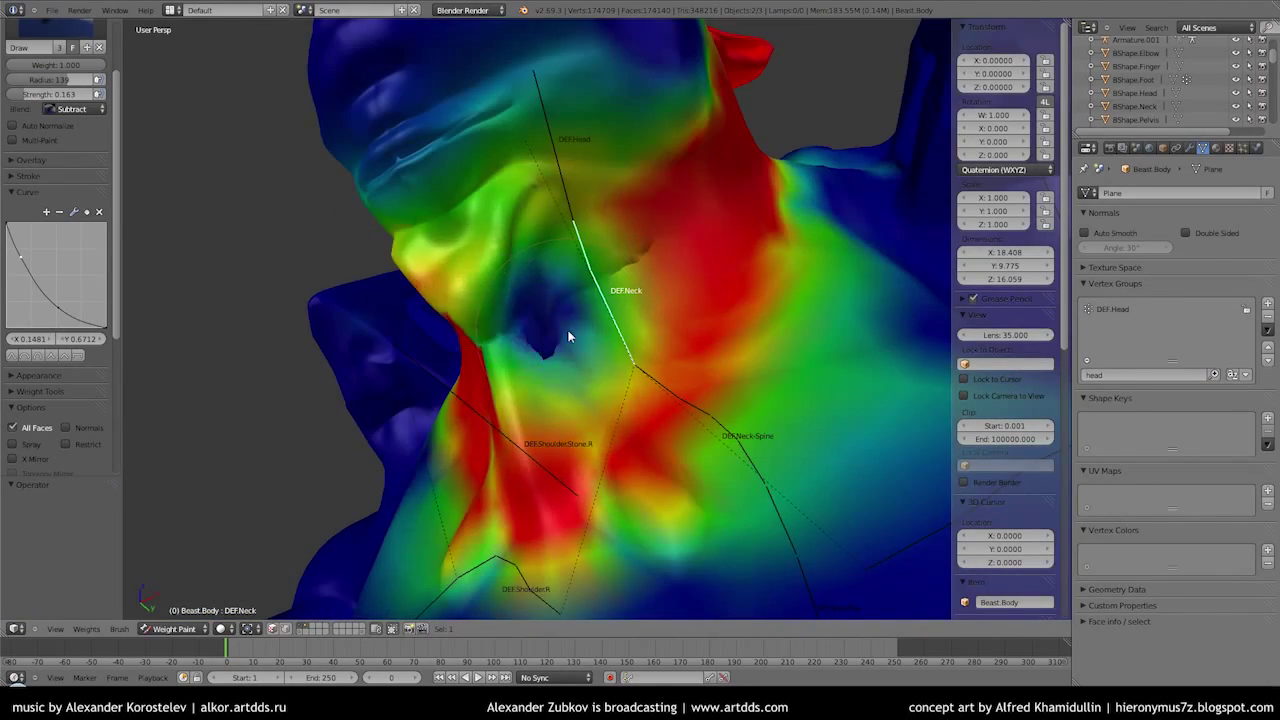
scroll(570, 337, "down", 5)
key("ctrl+Tab")
Select the DEF.Shoulder.L bone, then select neck faces and make DEF.SpineMid the active vertex group
right_click(705, 362)
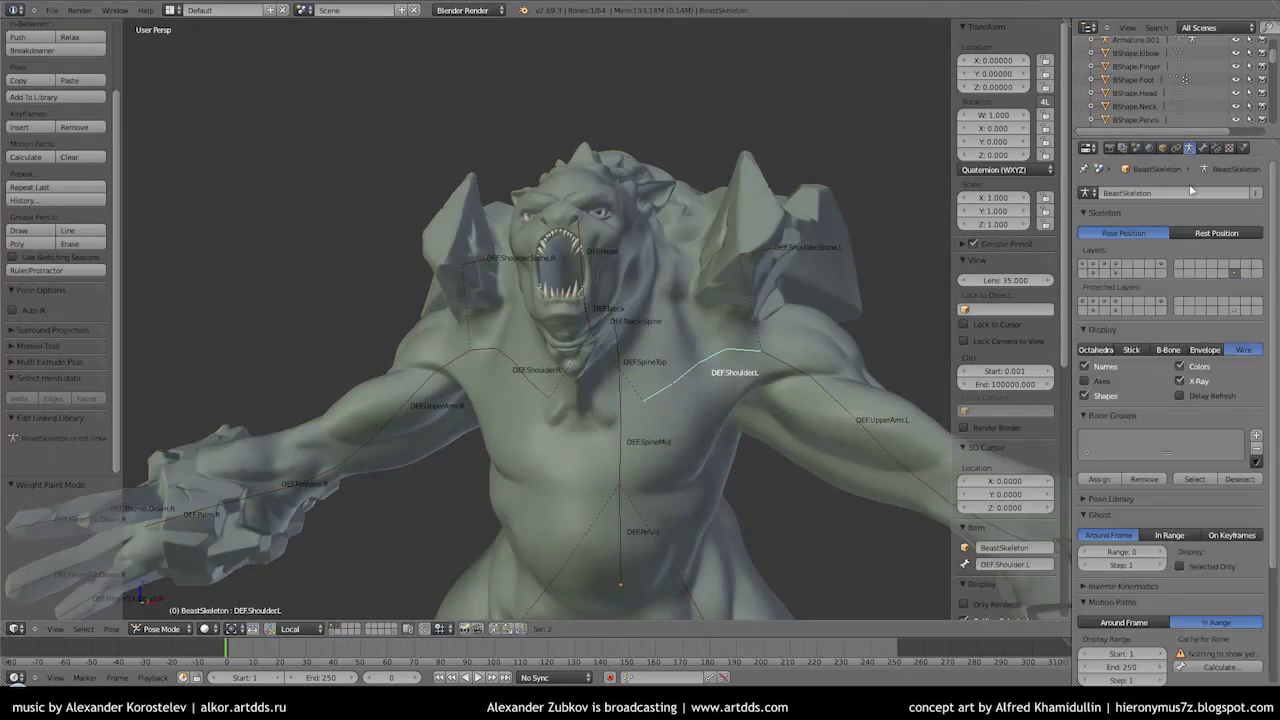
middle_click_drag(700, 300, 609, 320)
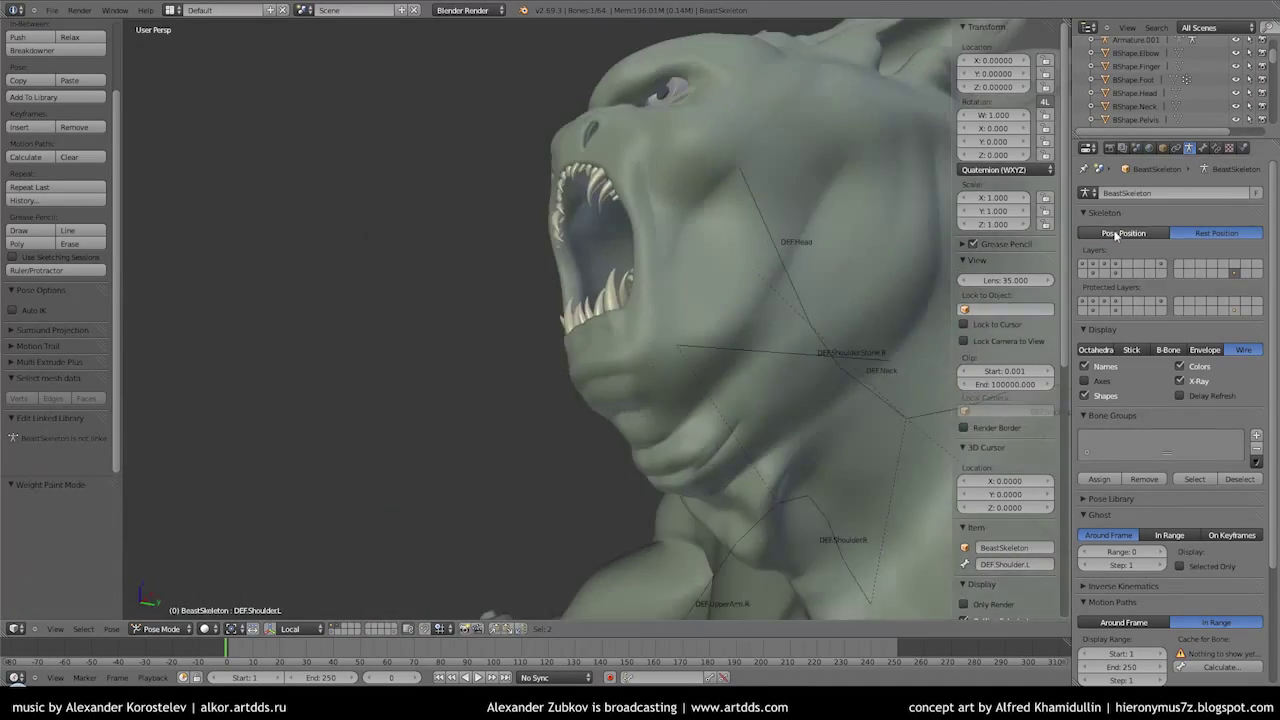
middle_click_drag(543, 263, 697, 343)
key("Tab")
right_click(670, 520)
left_click(978, 204)
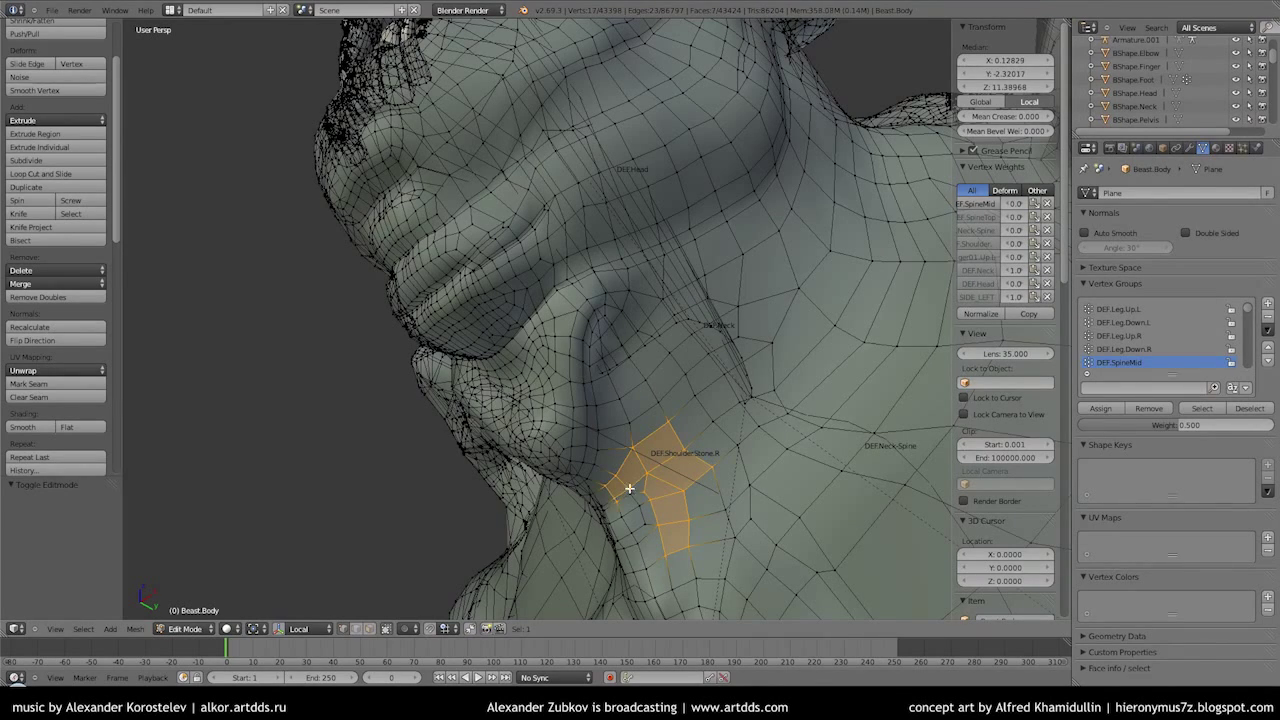
Toggle out of and back into Edit Mode and view straight into the beast's open mouth
key("Tab")
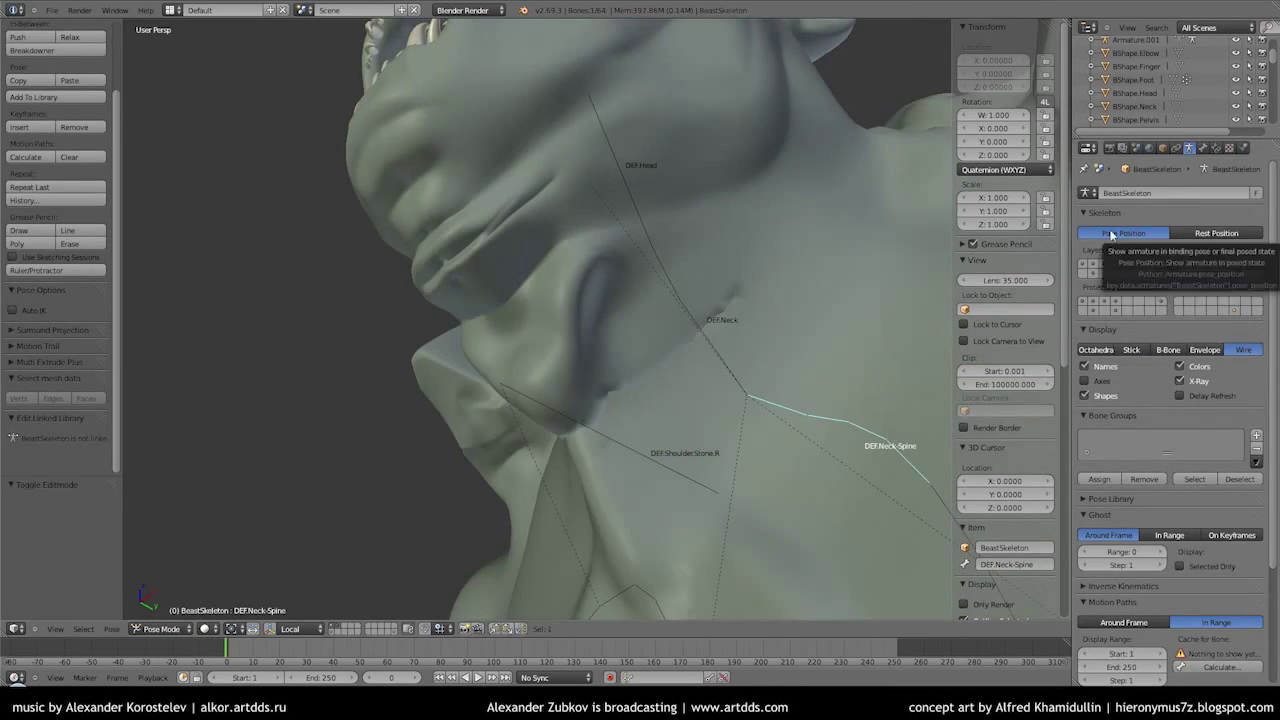
key("Tab")
middle_click_drag(620, 491, 548, 414)
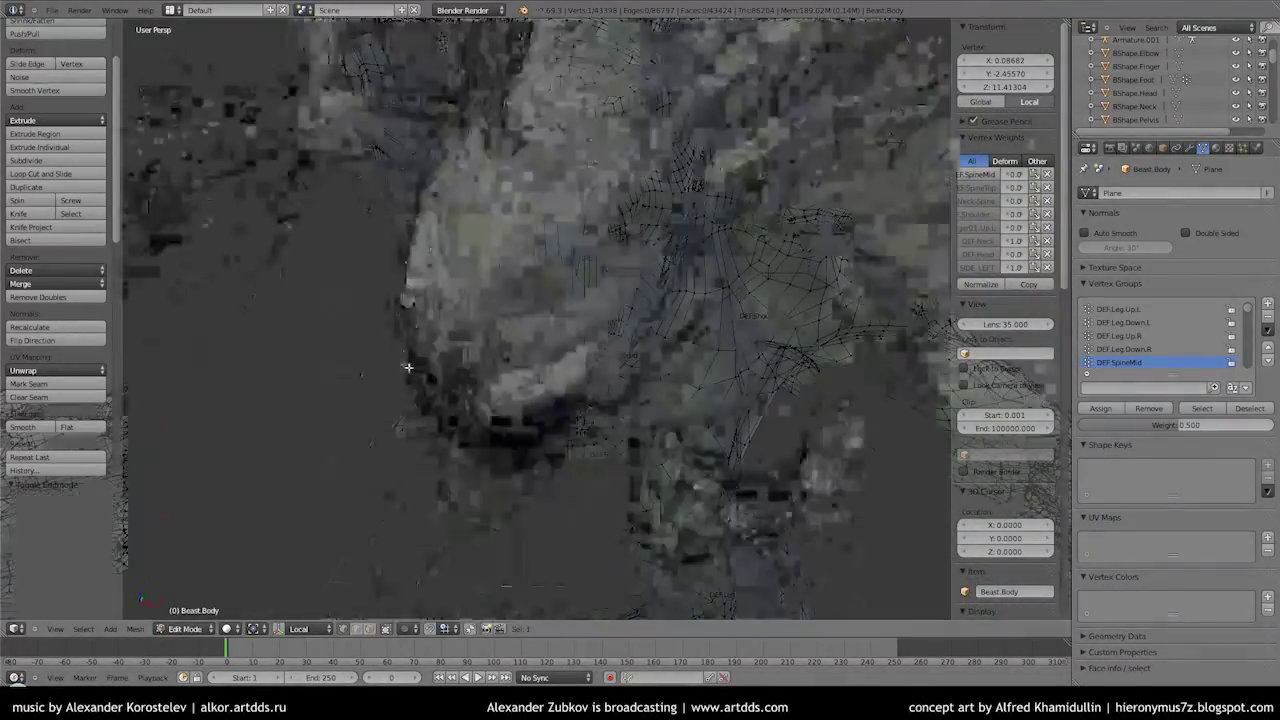
middle_click_drag(509, 366, 420, 322)
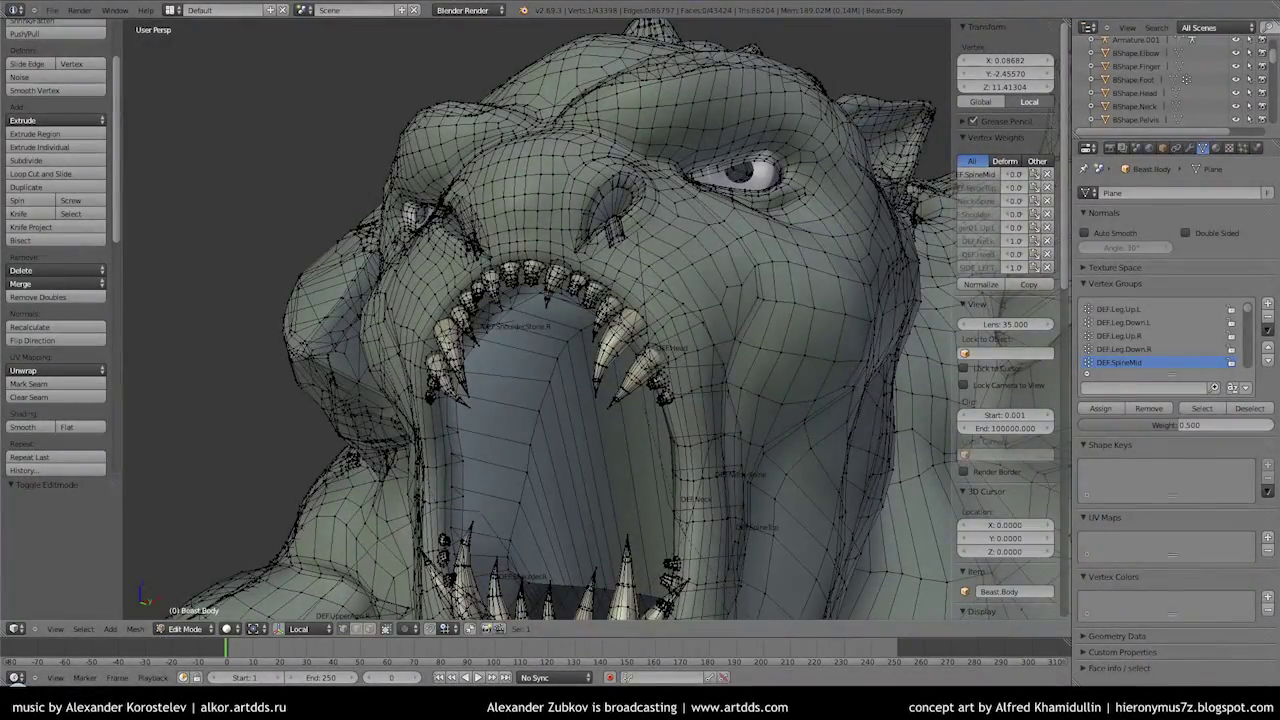
middle_click_drag(826, 375, 800, 385)
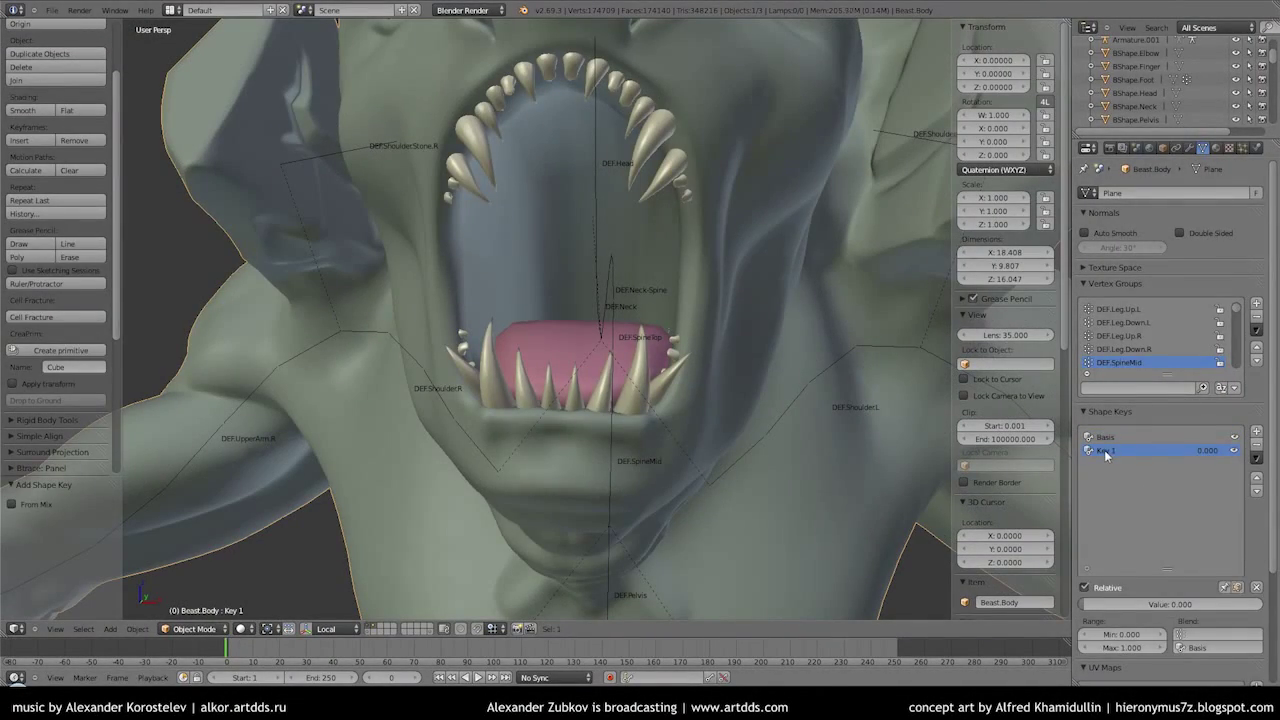
Rename the new shape key to JawClose and select the linked lower teeth in Edit Mode
scroll(1104, 450, "down", 3)
double_click(1105, 329)
key("Tab")
key("KP_3")
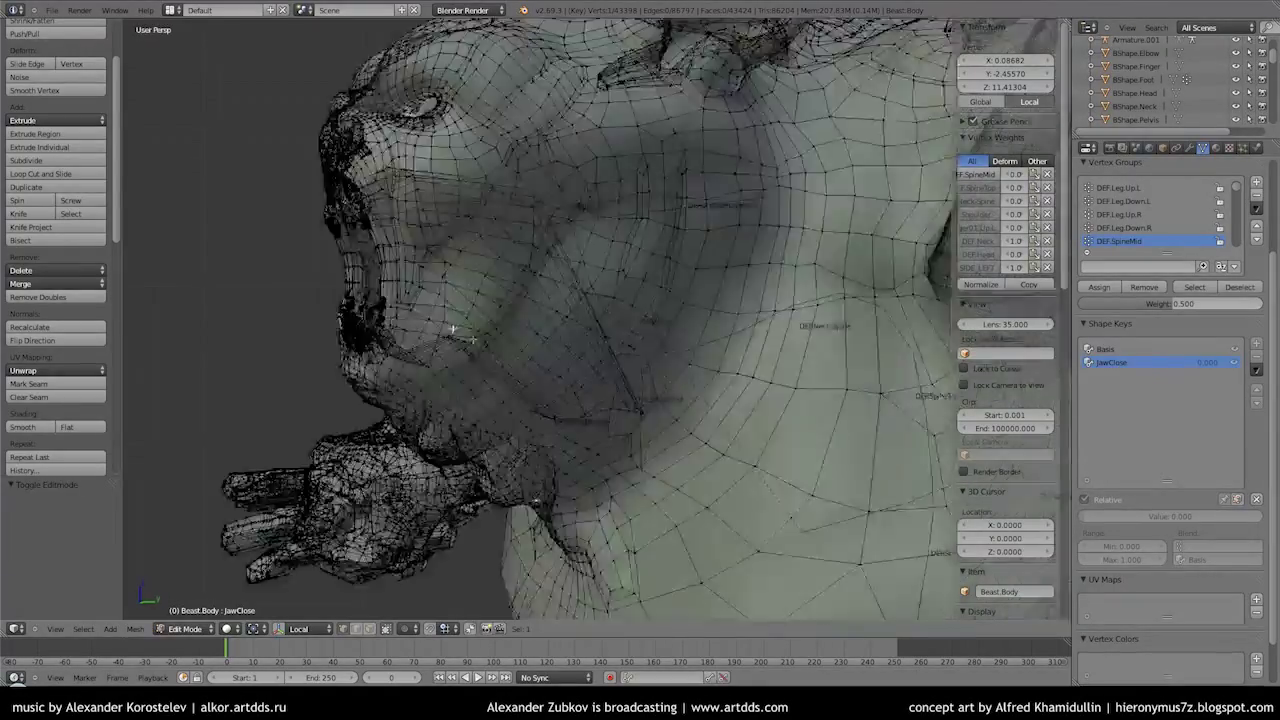
mouse_move(580, 343)
middle_mouse_down()
mouse_move(452, 393)
mouse_move(453, 330)
mouse_move(514, 316)
middle_mouse_up()
scroll(452, 393, "up", 3)
key("ctrl+l")
scroll(471, 366, "down", 3)
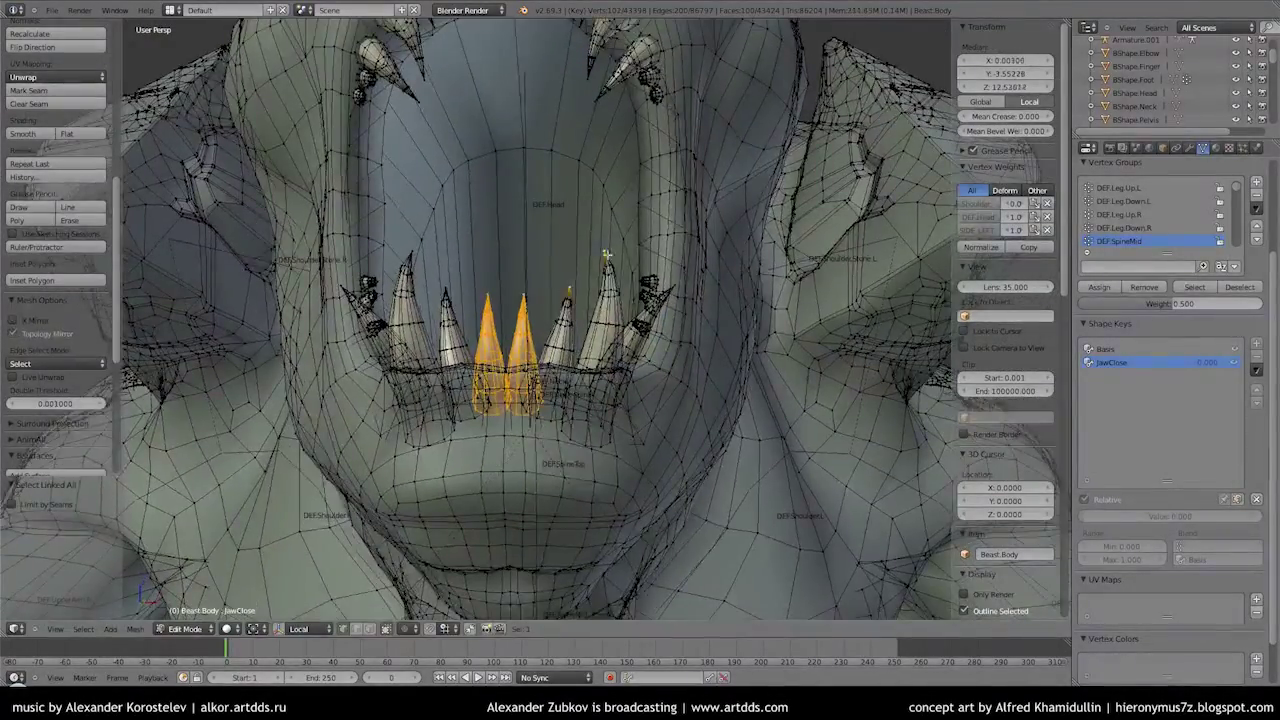
middle_click_drag(400, 340, 700, 320)
Pick the Beast.Tooth material slot and line up a right side view of the head
left_click(1216, 148)
left_click(1116, 225)
key("KP_1")
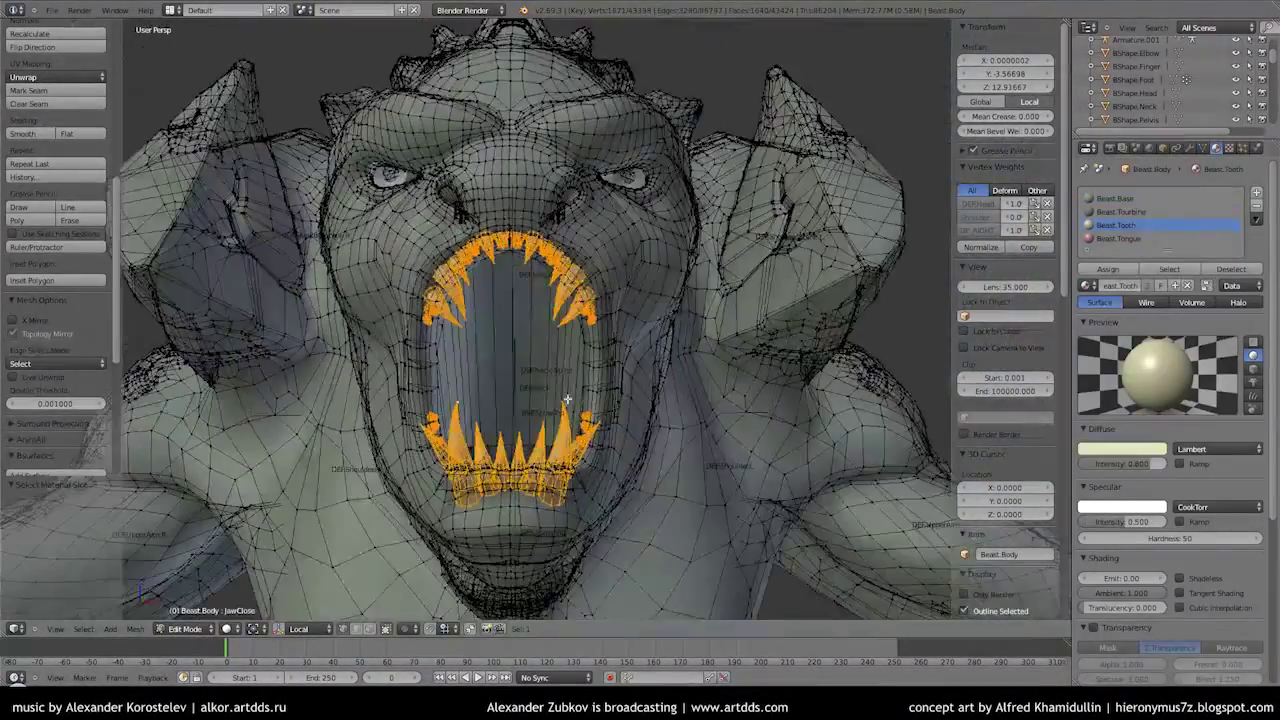
key("KP_3")
scroll(409, 357, "up", 3)
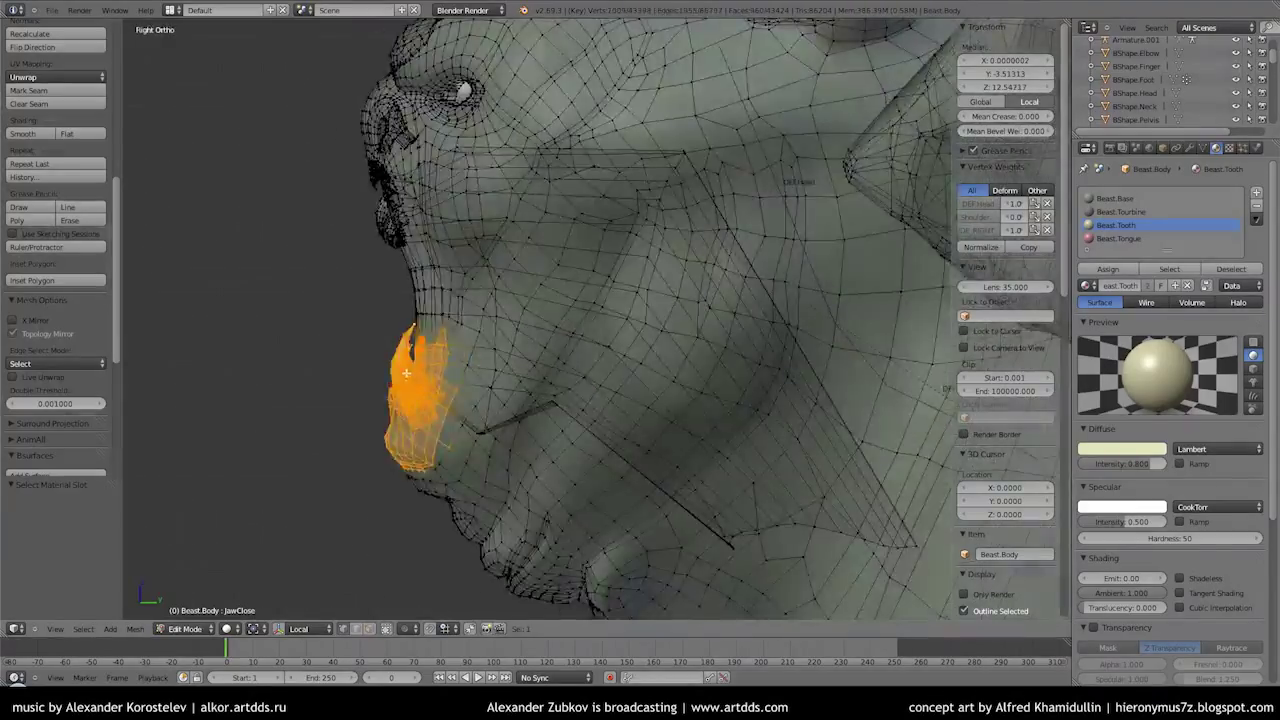
mouse_move(452, 509)
middle_mouse_down()
mouse_move(477, 266)
mouse_move(493, 307)
middle_mouse_up()
key("KP_3")
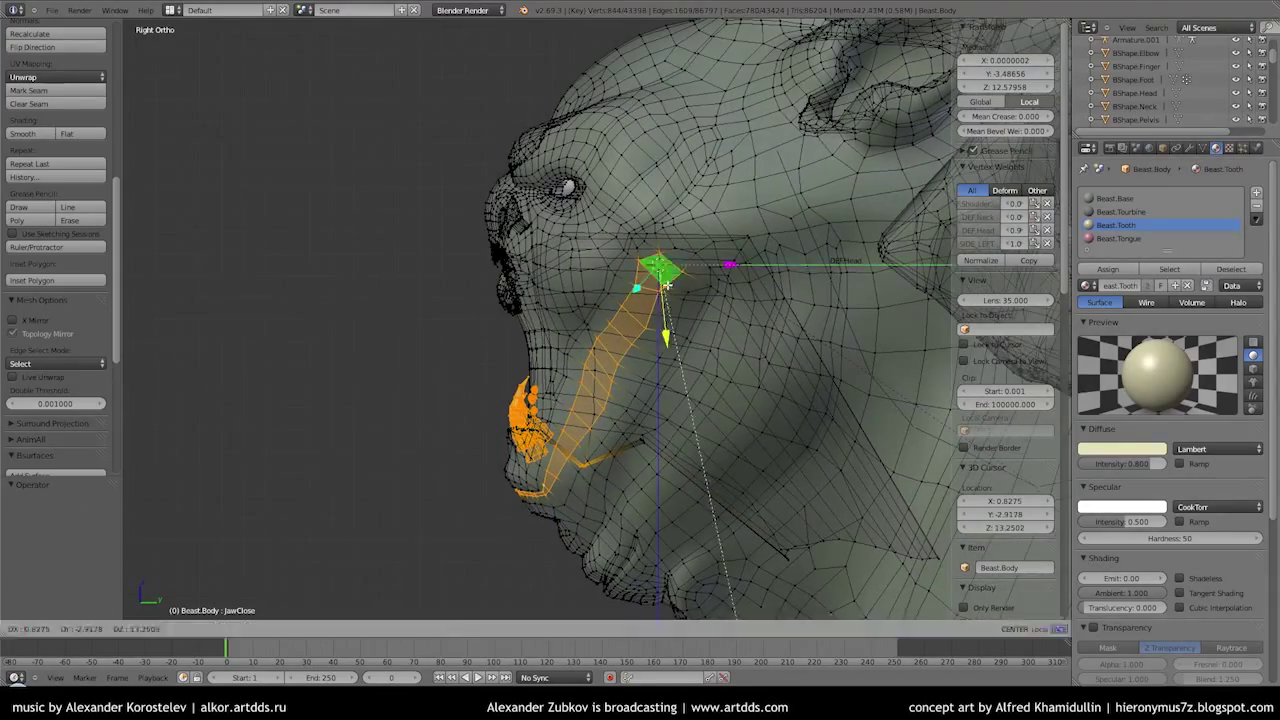
mouse_move(760, 420)
middle_mouse_down()
mouse_move(637, 366)
mouse_move(514, 380)
middle_mouse_up()
key("KP_3")
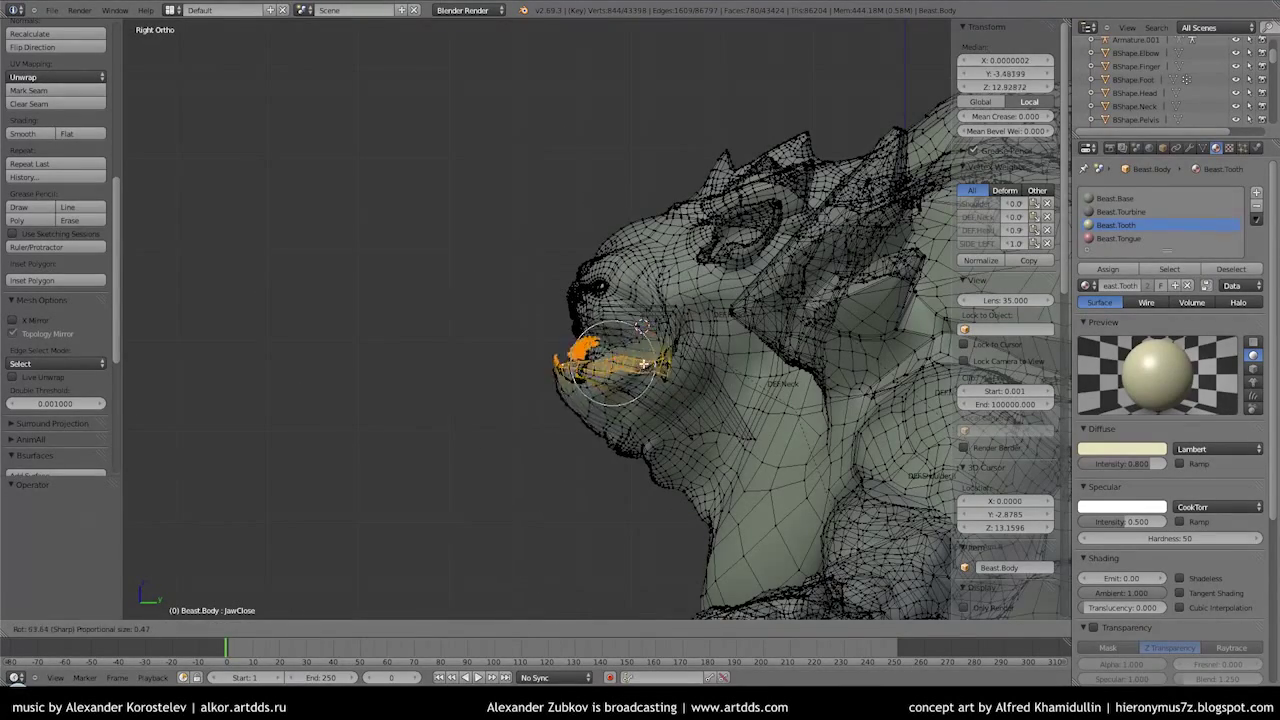
scroll(626, 356, "up", 4)
Box-select the lower jaw vertices near the chin in the side view
key("a")
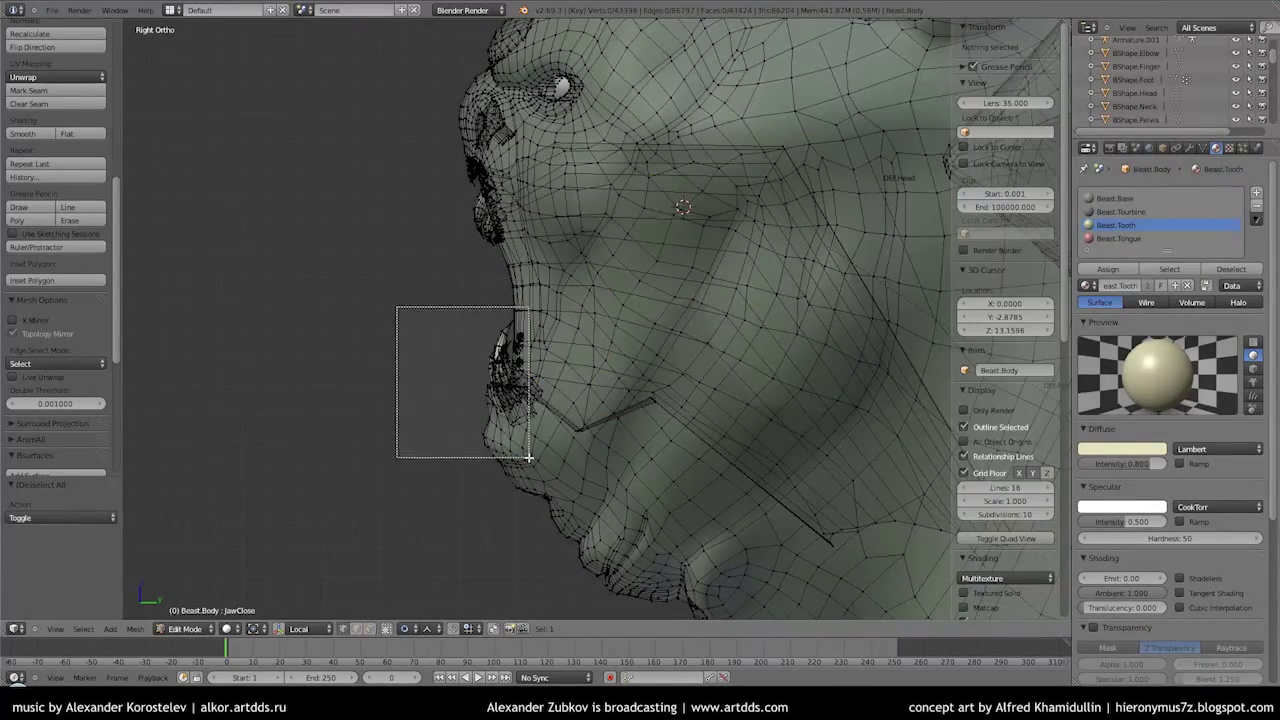
middle_click_drag(562, 155, 567, 408)
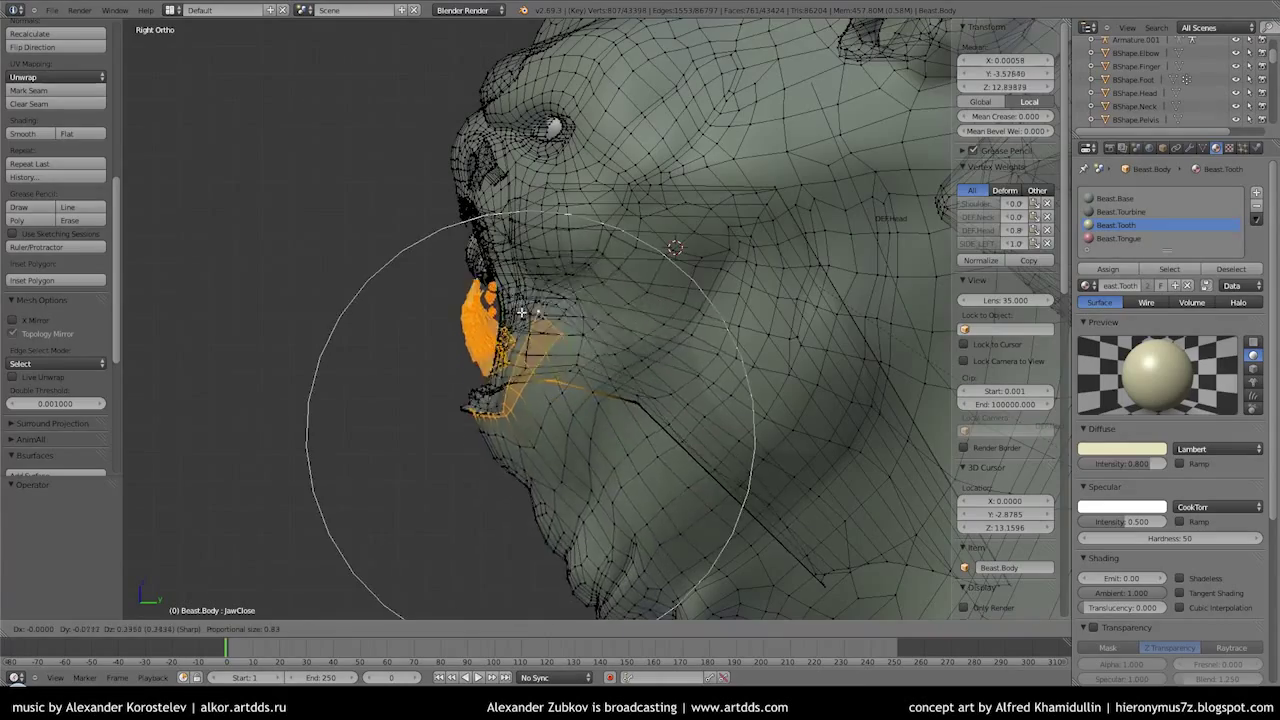
key("Escape")
middle_click_drag(536, 360, 638, 410)
key("KP_3")
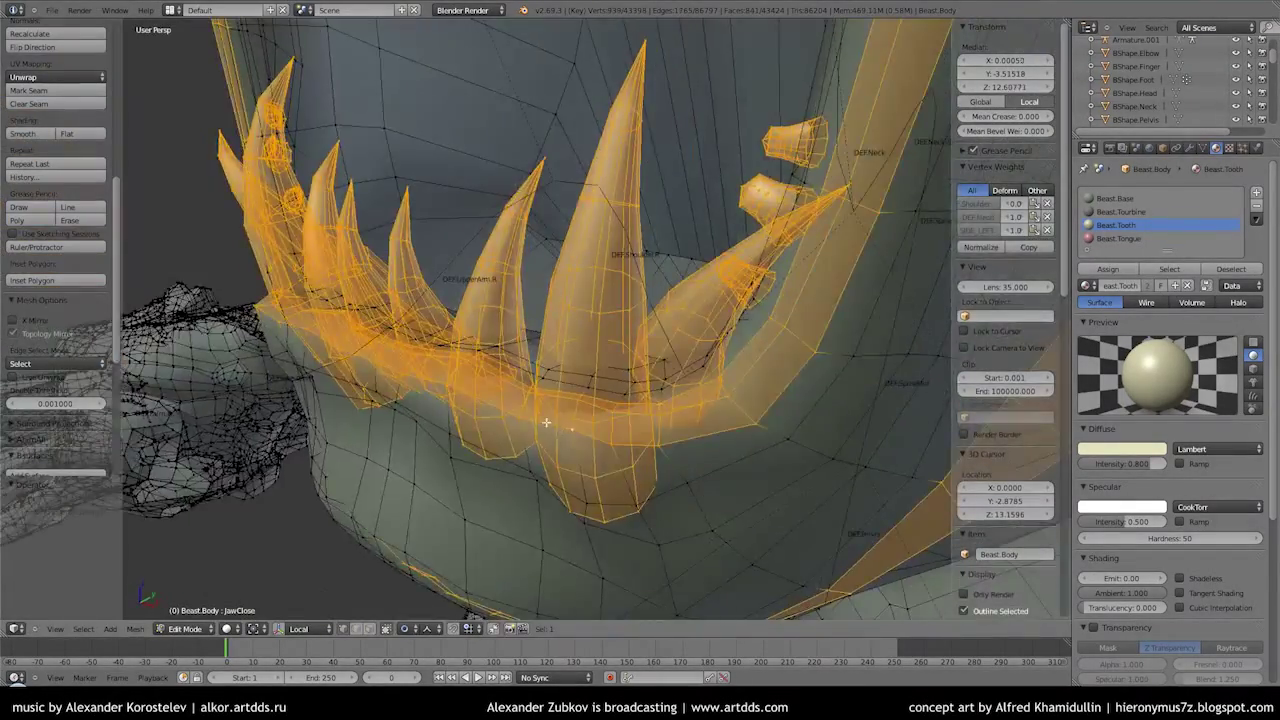
scroll(528, 437, "down", 3)
Raise the lower teeth and chin using Smooth proportional falloff, then return to Object Mode
key("g")
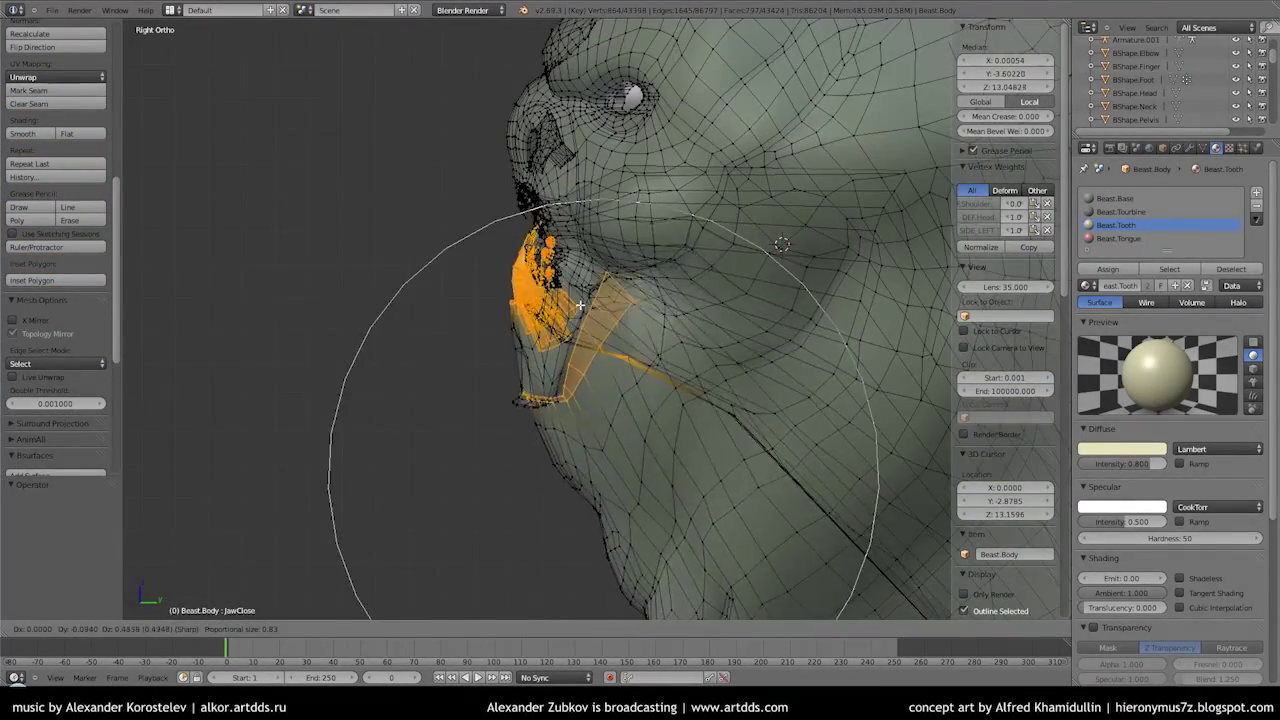
key("Escape")
scroll(478, 363, "up", 3)
left_click(459, 613)
scroll(700, 250, "down", 2)
key("g")
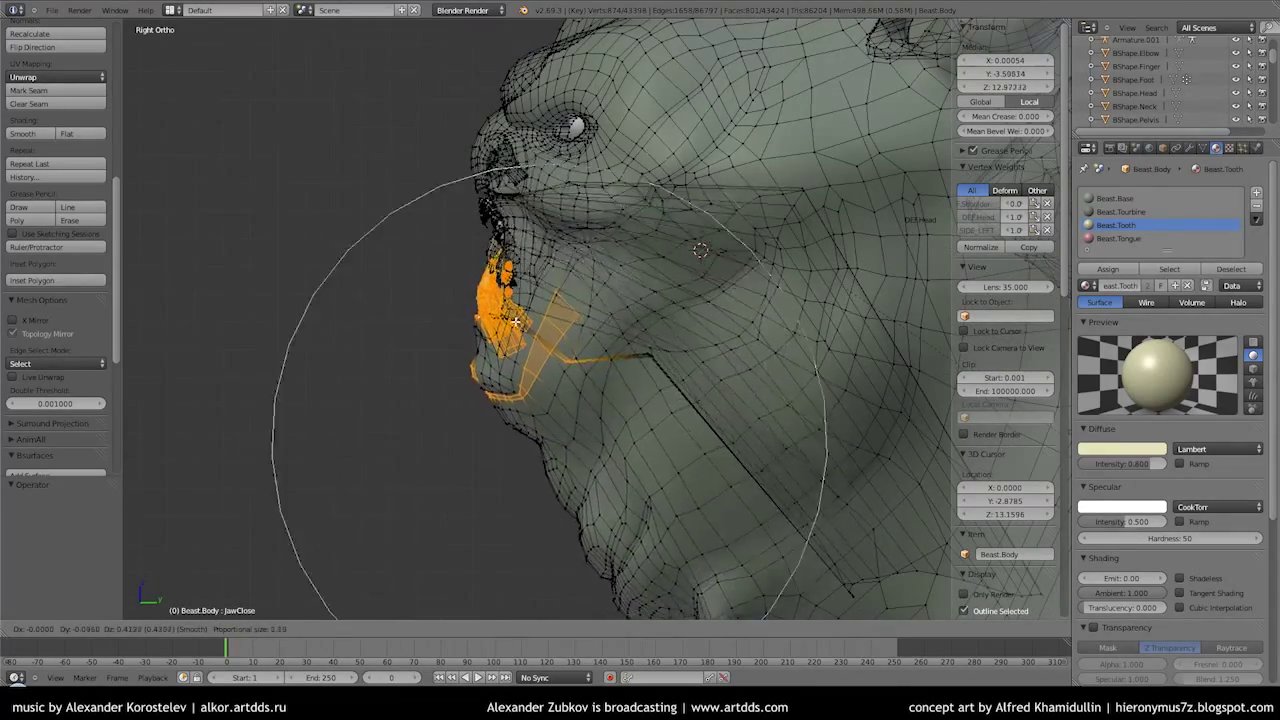
key("Escape")
scroll(533, 318, "up", 2)
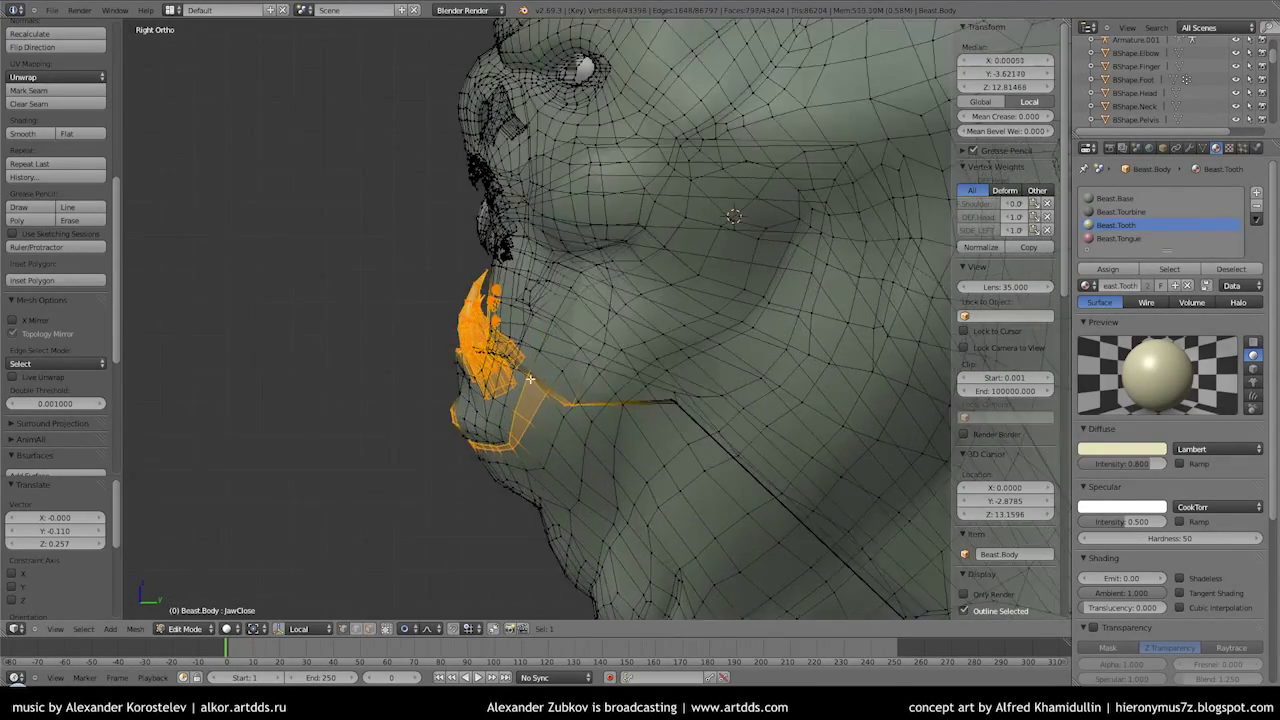
key("g")
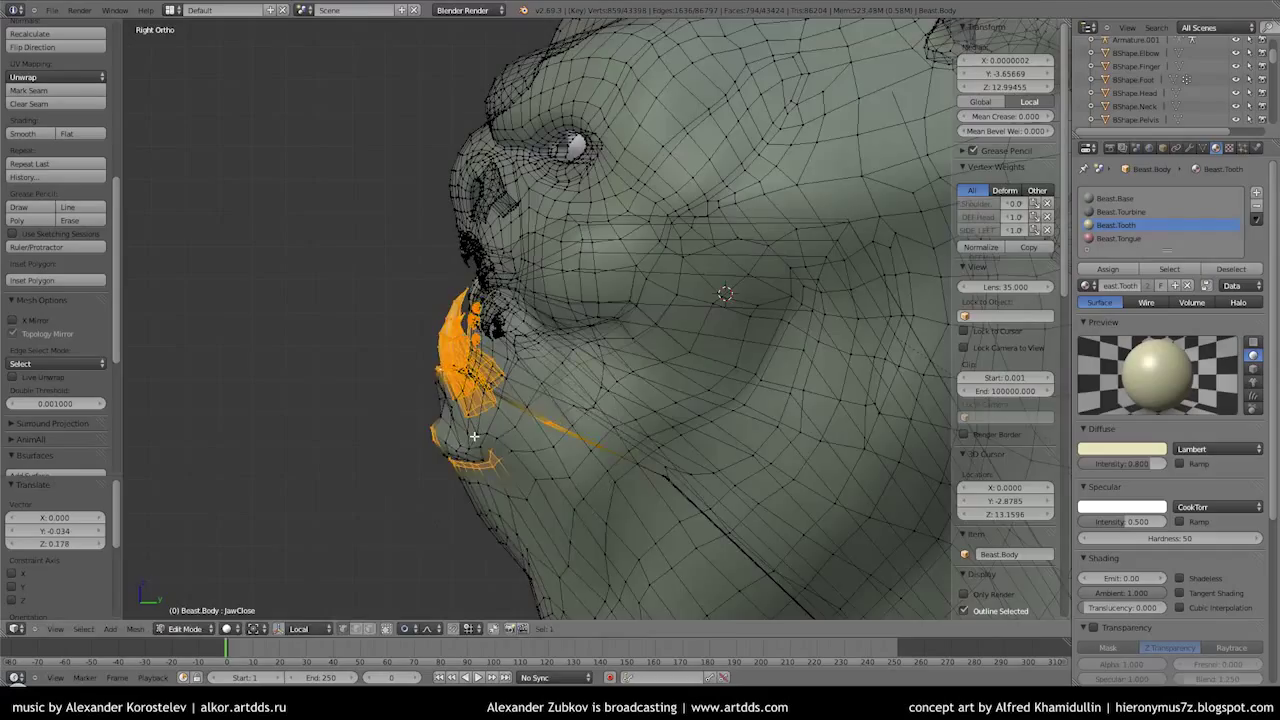
scroll(474, 436, "down", 5)
key("Tab")
left_click(1203, 150)
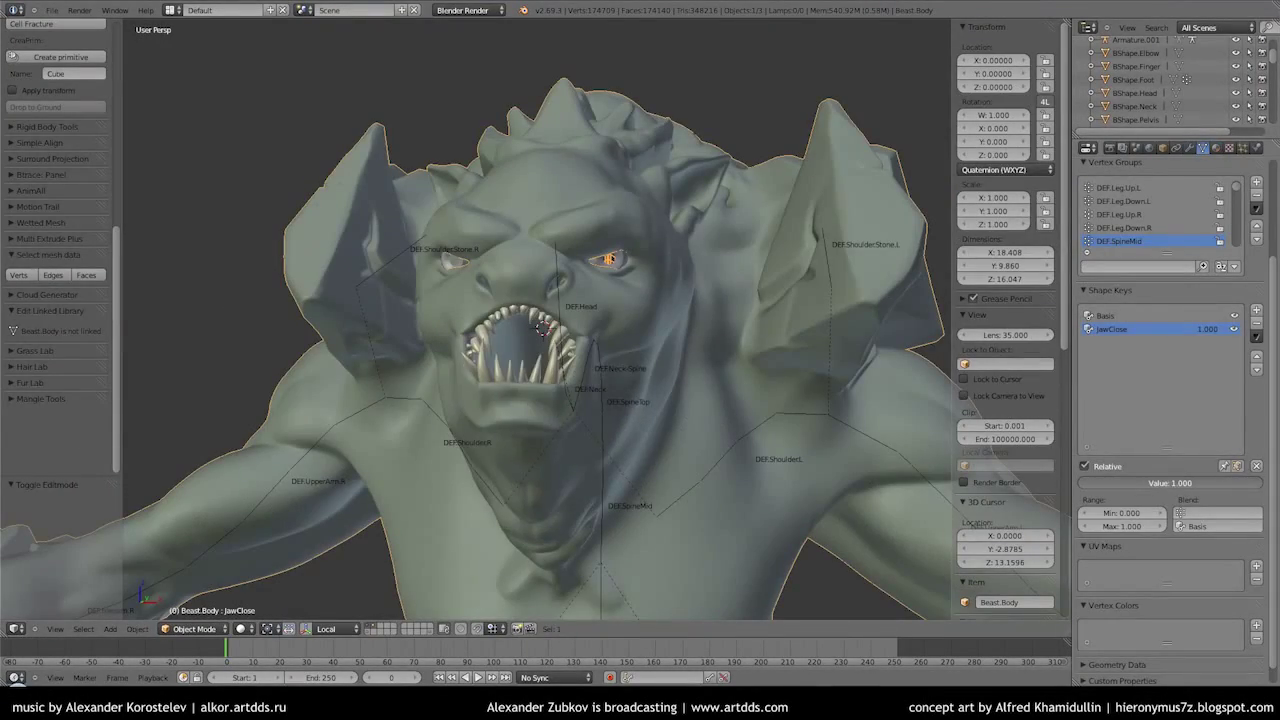
In Edit Mode, clear the jaw selection and brush-select faces at the mouth corner
scroll(637, 426, "up", 3)
middle_click_drag(637, 426, 560, 400)
key("Tab")
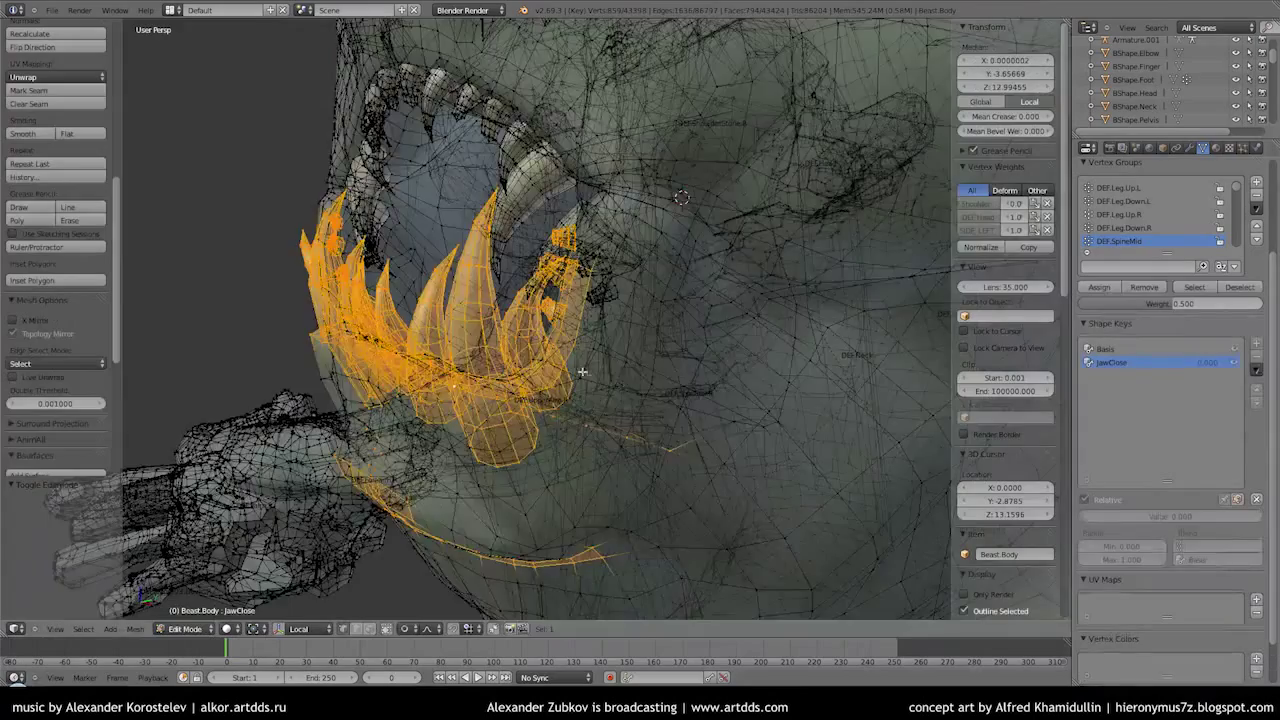
scroll(560, 400, "up", 2)
middle_click_drag(640, 360, 680, 300)
key("a")
key("c")
left_click_drag(640, 330, 685, 287)
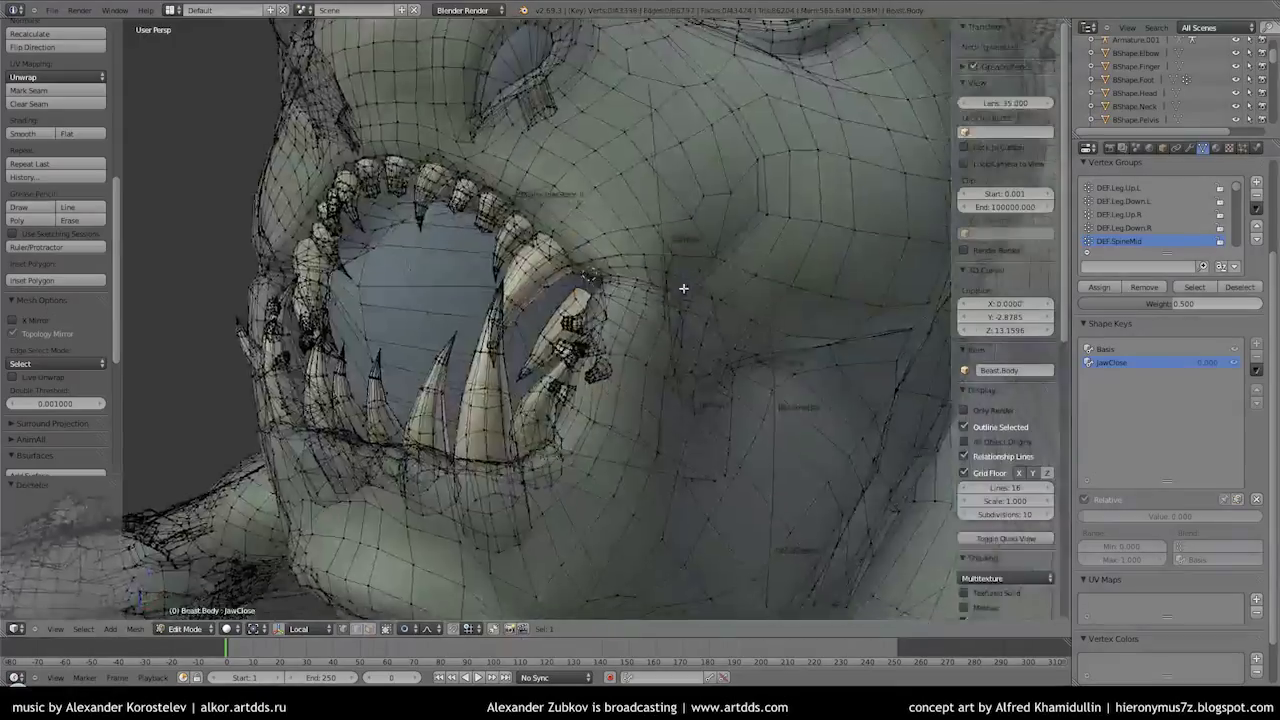
middle_click_drag(685, 287, 685, 287)
Deselect the tooth material faces, then apply Shade Smooth and Relax to the mouth-corner faces
middle_click_drag(771, 311, 597, 344)
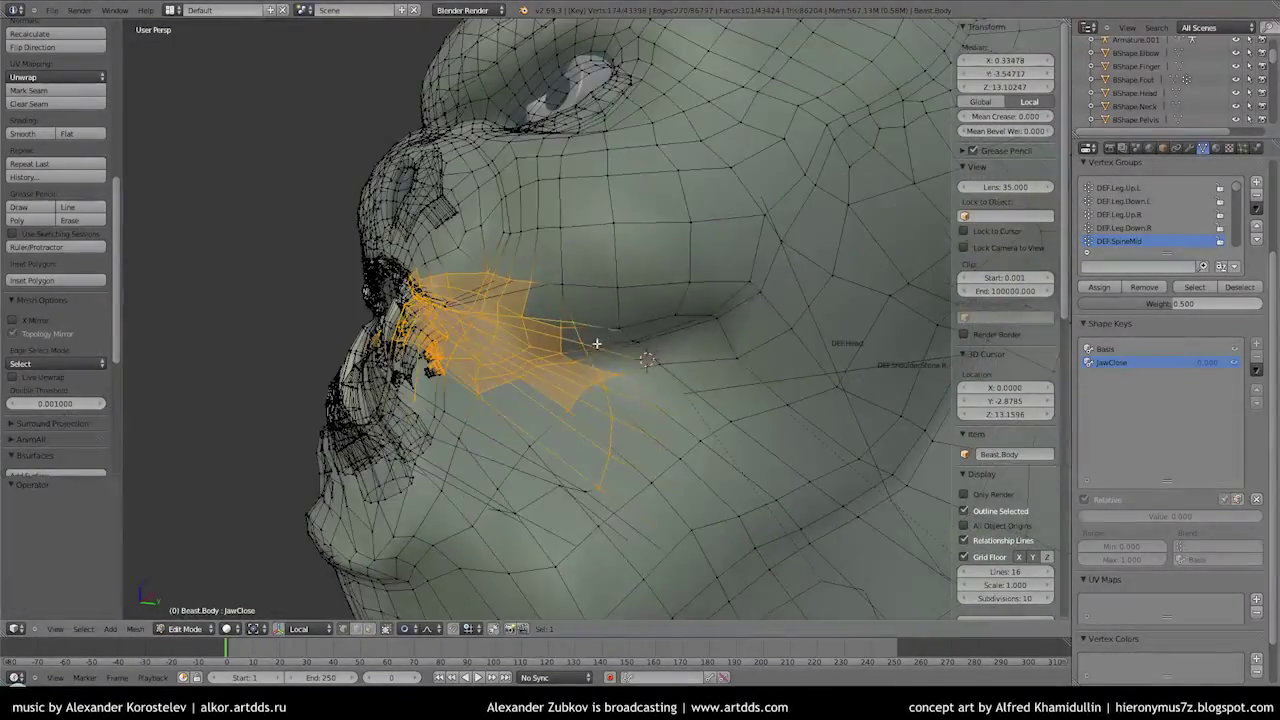
middle_click_drag(674, 428, 448, 370)
left_click(1215, 148)
left_click(1231, 269)
left_click(400, 570)
key("space")
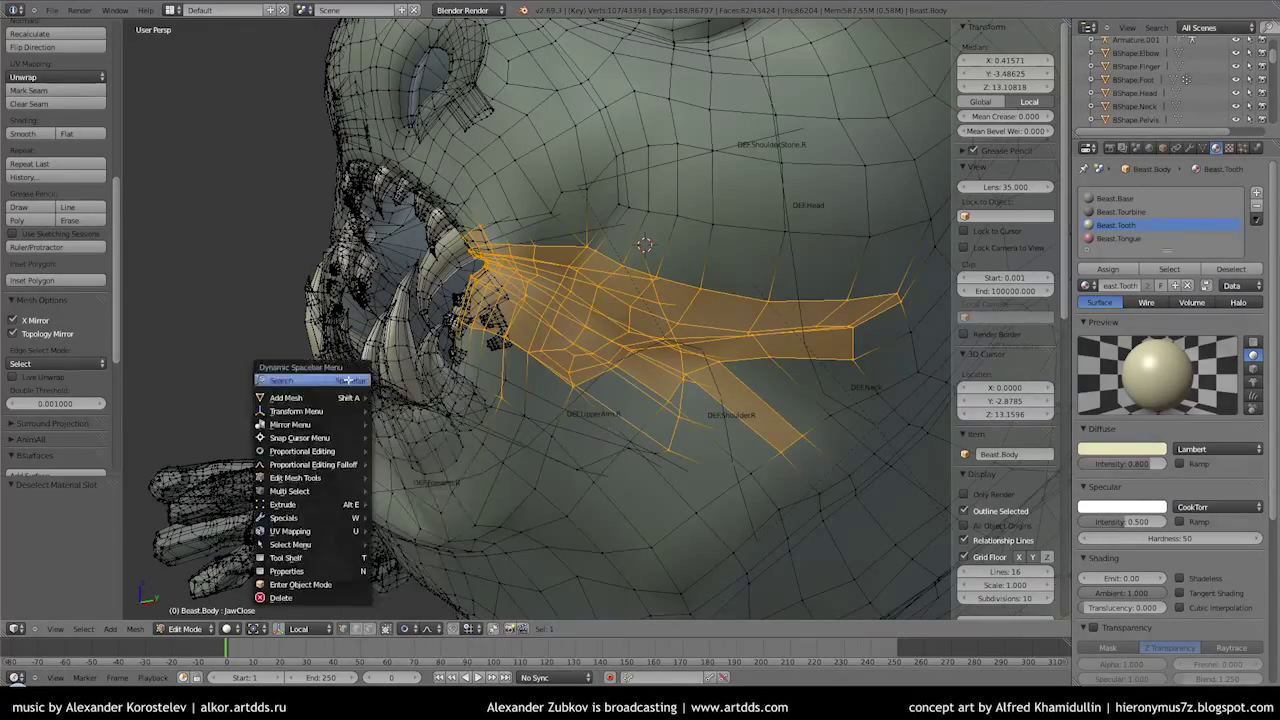
left_click(381, 411)
Brush-select another mouth-corner patch, then select one entire tooth with linked selection
mouse_move(381, 404)
middle_mouse_down()
mouse_move(505, 364)
mouse_move(440, 345)
middle_mouse_up()
key("a")
key("c")
left_click_drag(440, 345, 593, 421)
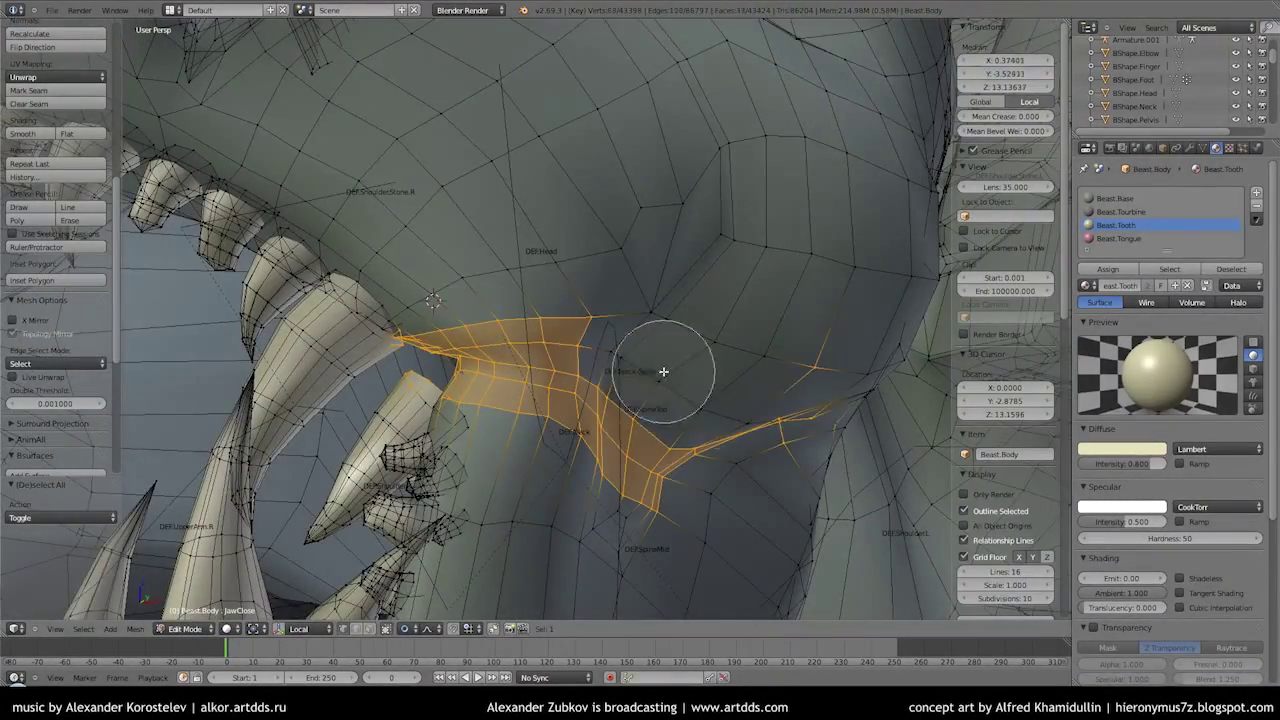
key("Tab")
mouse_move(583, 387)
middle_mouse_down()
mouse_move(620, 380)
mouse_move(532, 371)
mouse_move(640, 311)
middle_mouse_up()
key("Tab")
right_click(532, 371)
key("ctrl+l")
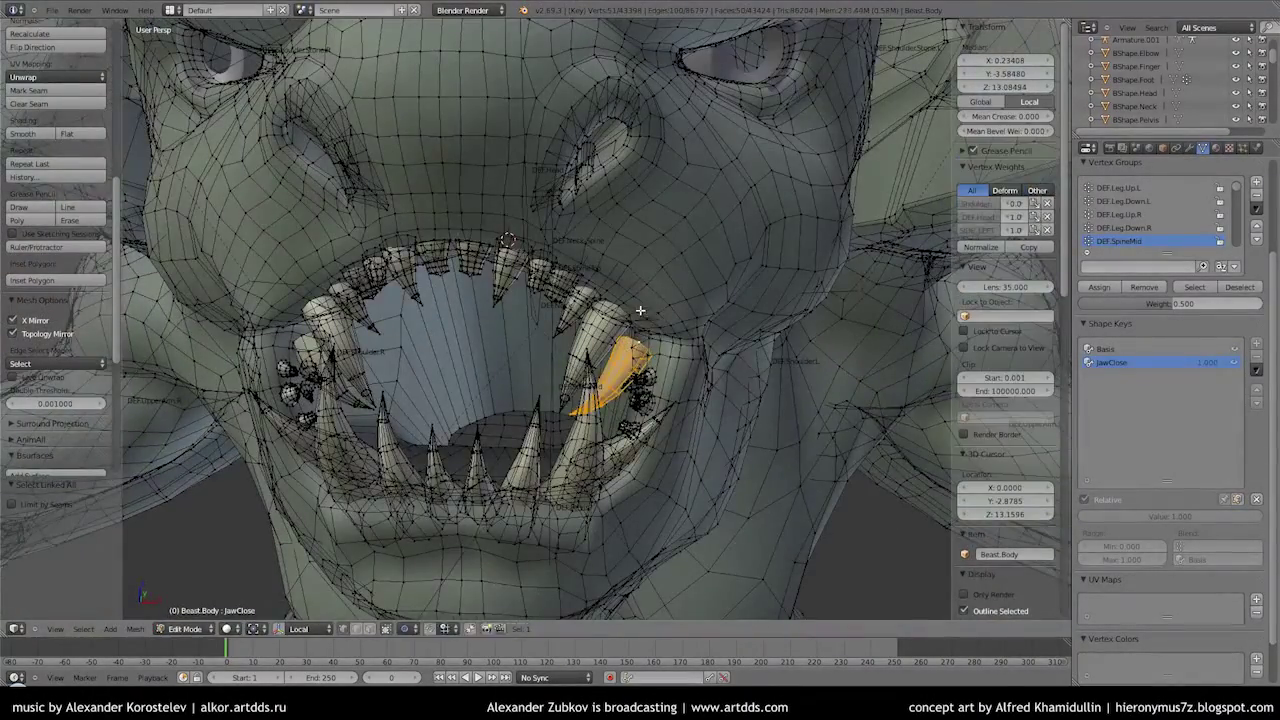
Return to Object Mode and view the shaded open mouth from the front
scroll(540, 320, "up", 5)
key("Tab")
scroll(540, 320, "down", 5)
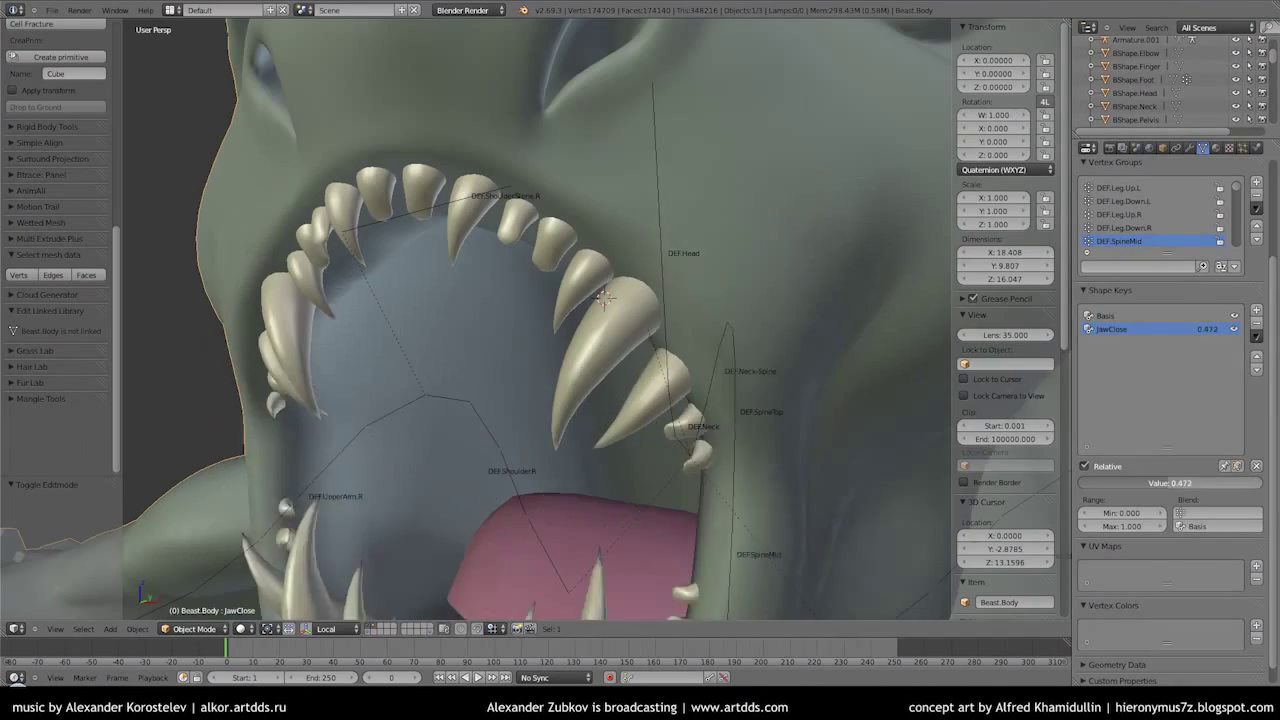
middle_click_drag(646, 298, 711, 364)
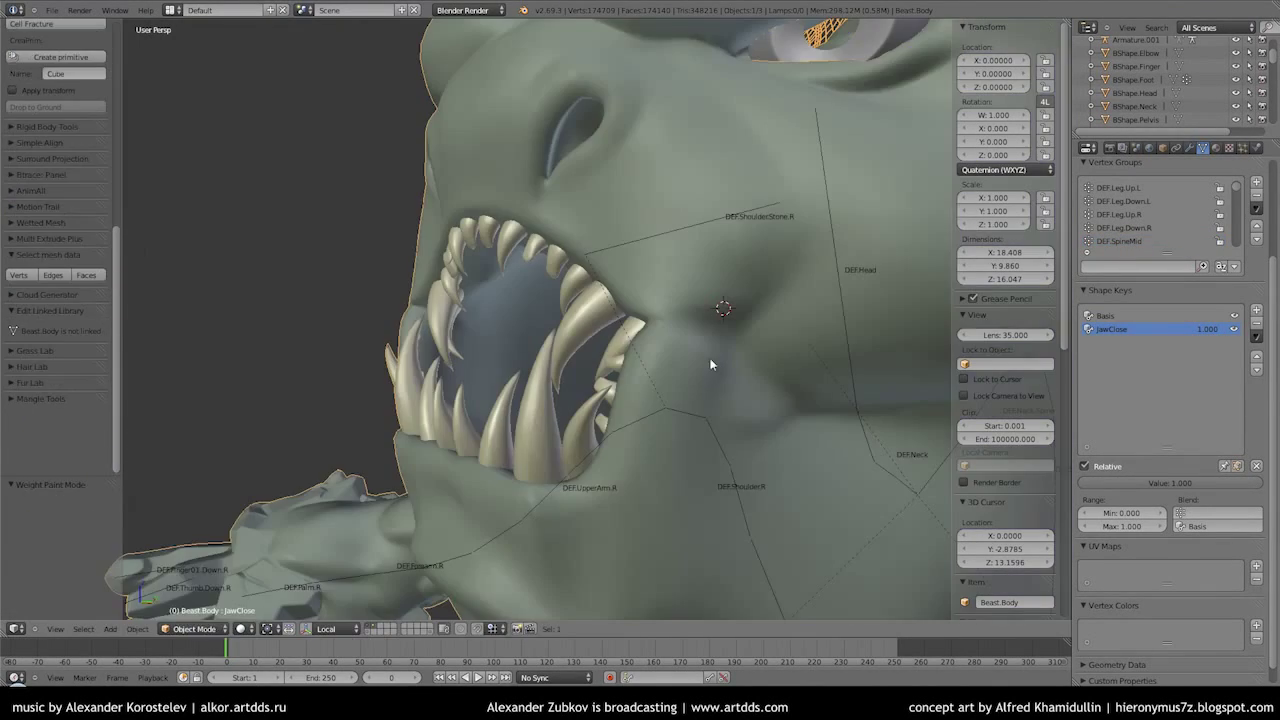
middle_click_drag(558, 428, 663, 371)
Open the modifier stack while viewing the face and mouth from the front and side
scroll(562, 328, "up", 2)
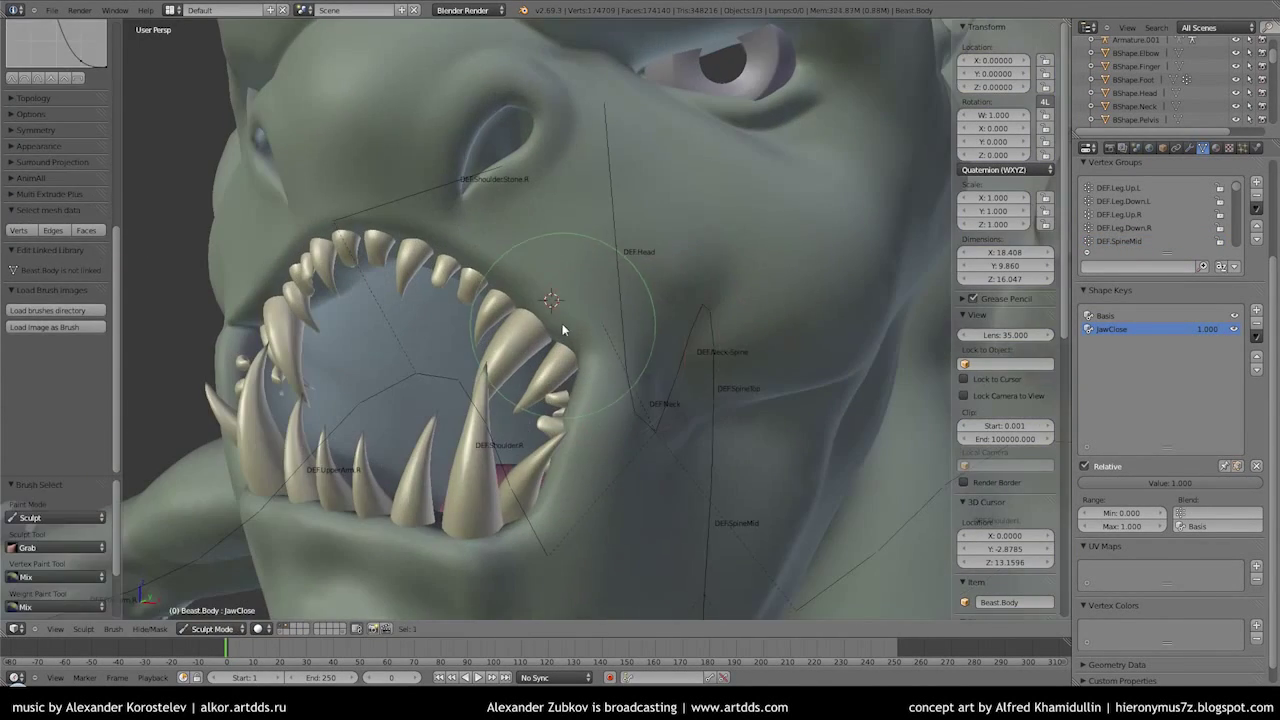
scroll(503, 276, "down", 3)
mouse_move(478, 305)
middle_mouse_down()
mouse_move(566, 392)
mouse_move(686, 387)
mouse_move(648, 343)
mouse_move(745, 344)
middle_mouse_up()
scroll(681, 374, "up", 2)
left_click(1190, 147)
mouse_move(760, 300)
middle_mouse_down()
mouse_move(632, 357)
mouse_move(745, 376)
mouse_move(653, 392)
middle_mouse_up()
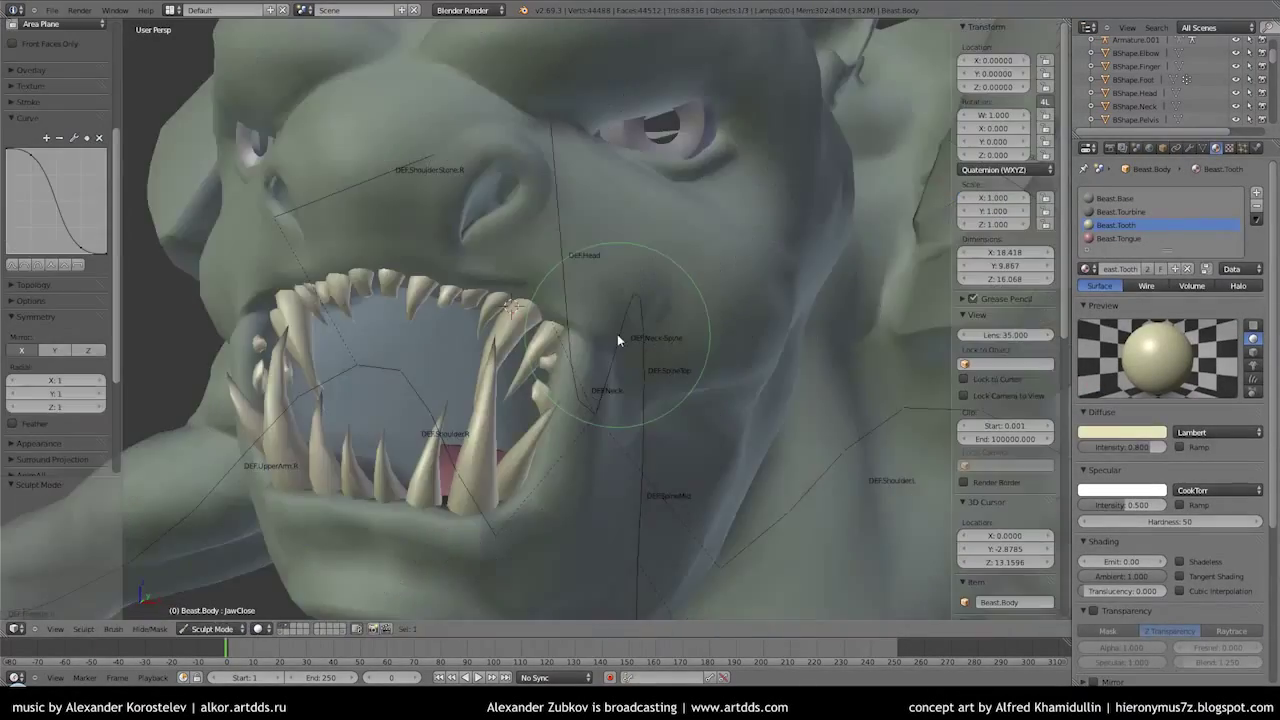
middle_click_drag(617, 334, 550, 303)
Choose the Mask sculpt brush, then switch back into Edit Mode
left_click(55, 55)
left_click(206, 209)
middle_click_drag(450, 380, 514, 402)
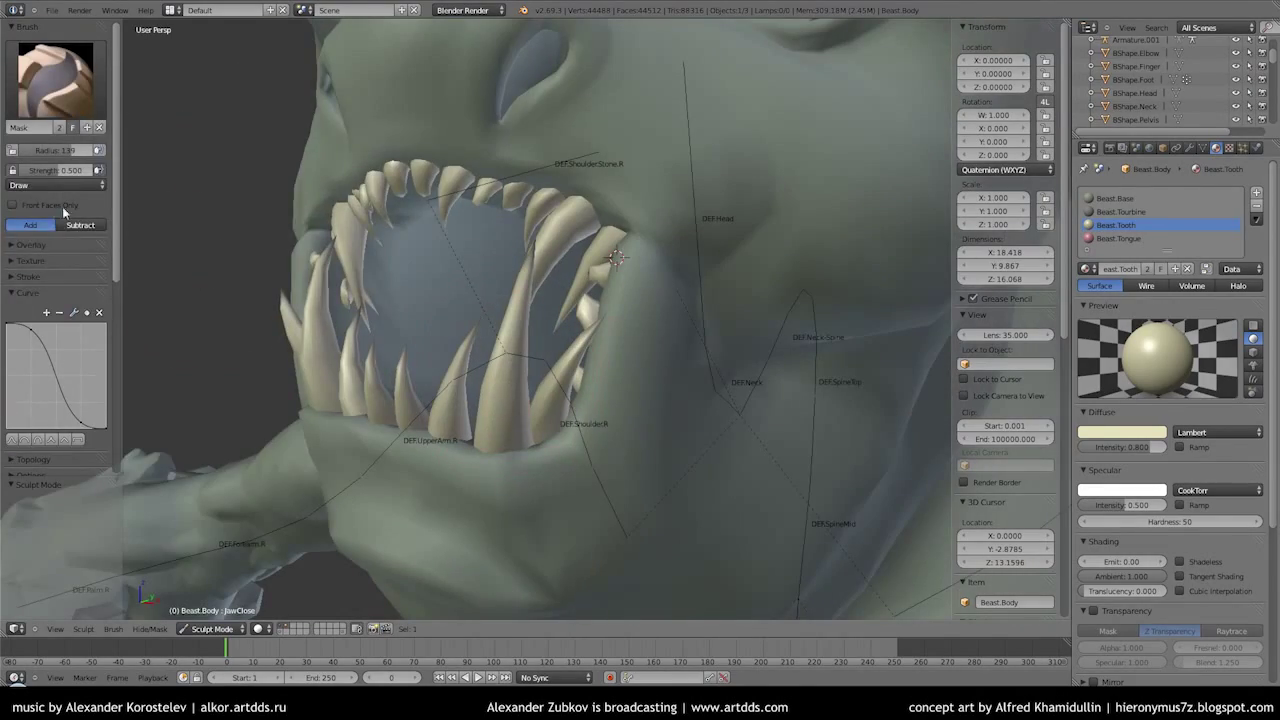
mouse_move(450, 300)
middle_mouse_down()
mouse_move(586, 260)
mouse_move(549, 424)
mouse_move(498, 343)
mouse_move(580, 386)
mouse_move(687, 276)
middle_mouse_up()
key("Tab")
Proportionally move cheek and jaw vertices to help close the mouth
key("l")
key("a")
left_click(628, 370)
key("g")
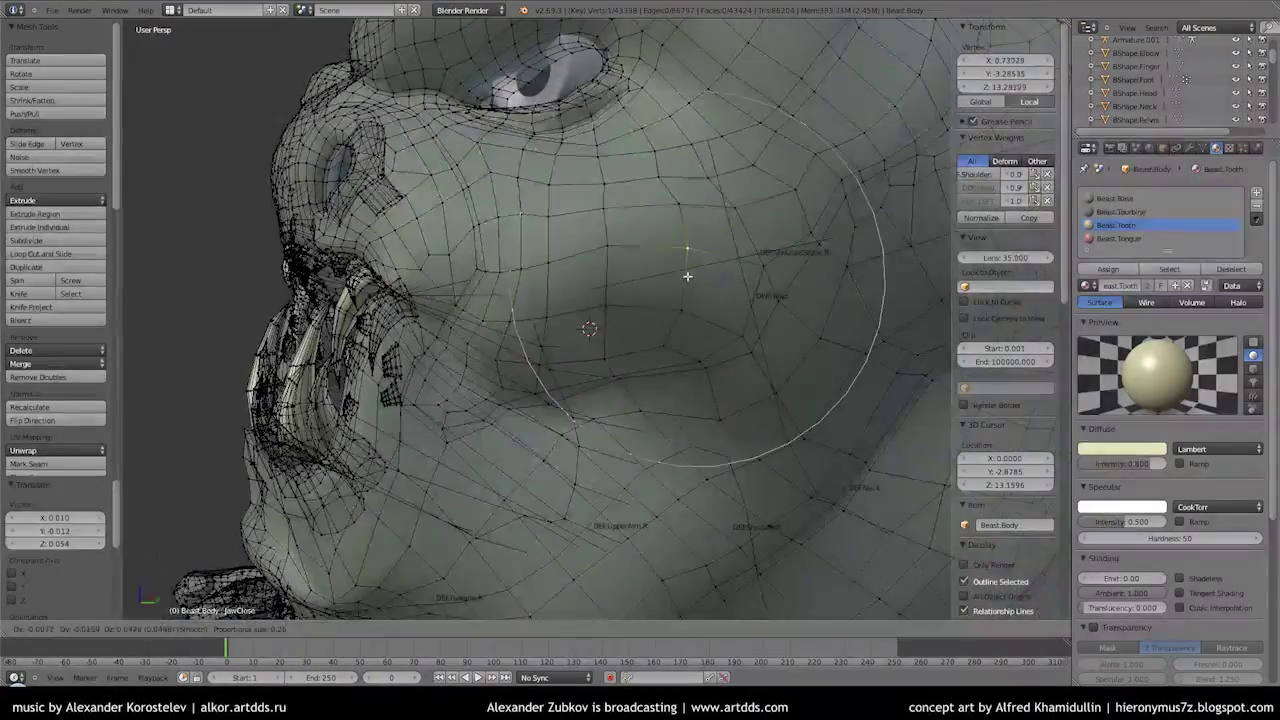
left_click(600, 462)
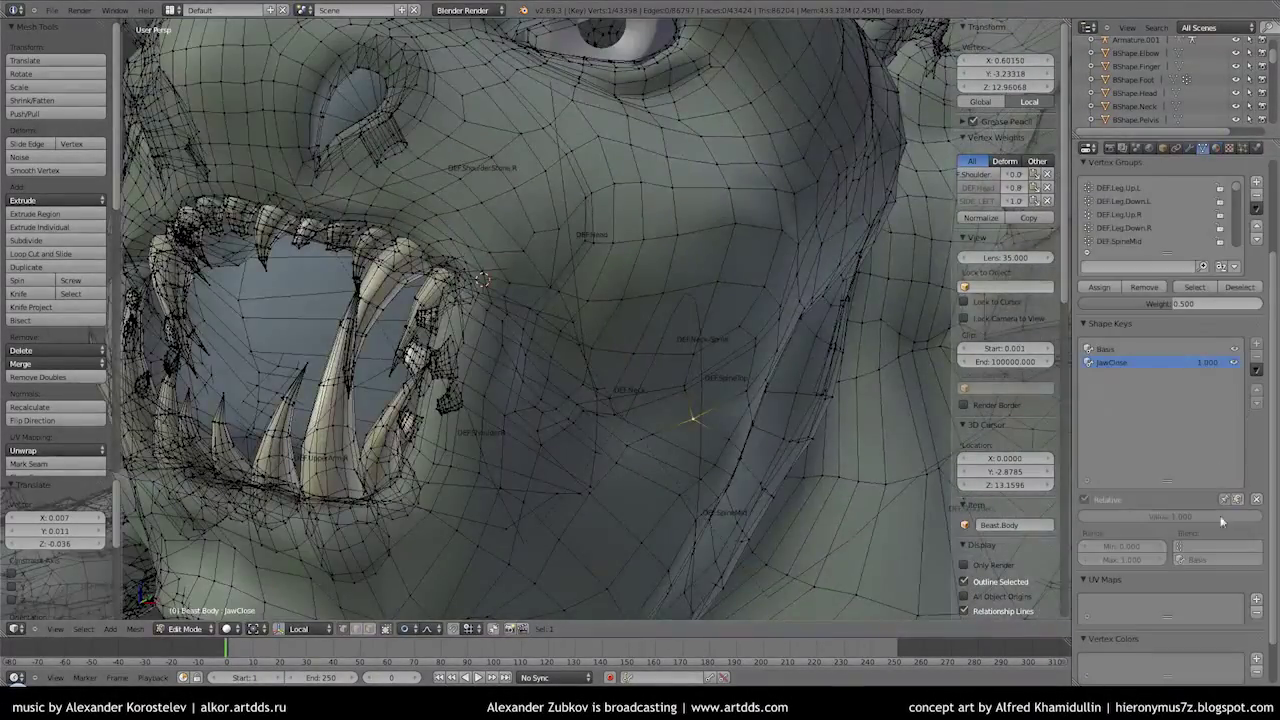
middle_click_drag(600, 462, 686, 368)
key("g")
mouse_move(742, 401)
middle_mouse_down()
mouse_move(780, 420)
mouse_move(808, 374)
mouse_move(778, 311)
middle_mouse_up()
key("g")
left_click(786, 423)
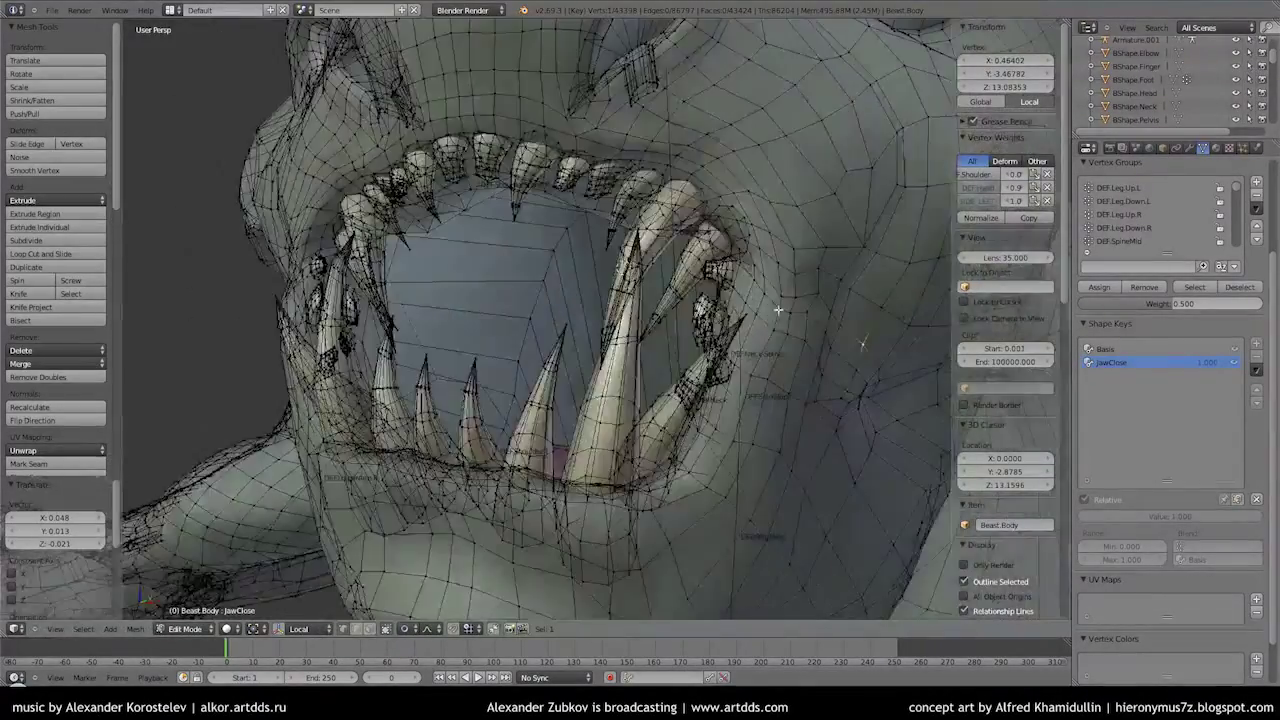
In side view, select the Beast.Tooth material faces and lasso-refine the tooth selection
key("KP_3")
left_click(1215, 147)
left_click(1169, 269)
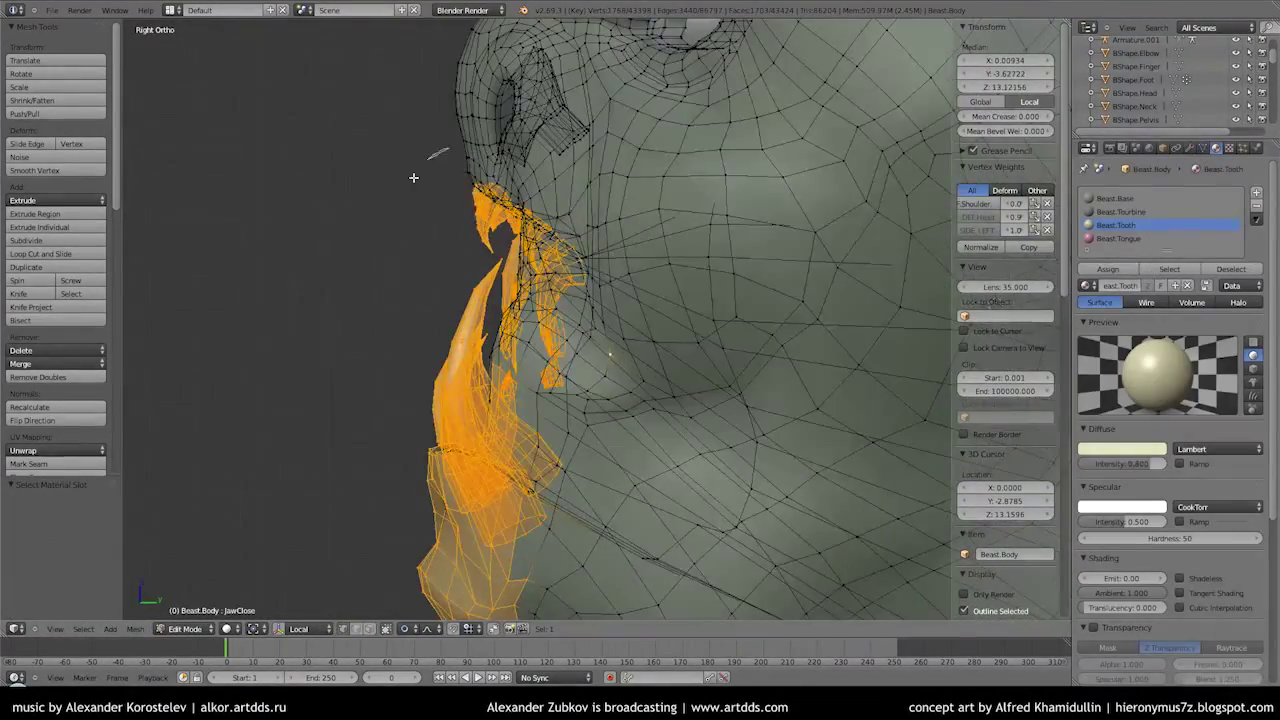
key("ctrl+z")
left_click_drag(530, 432, 532, 432, "ctrl+shift")
scroll(603, 428, "up", 5)
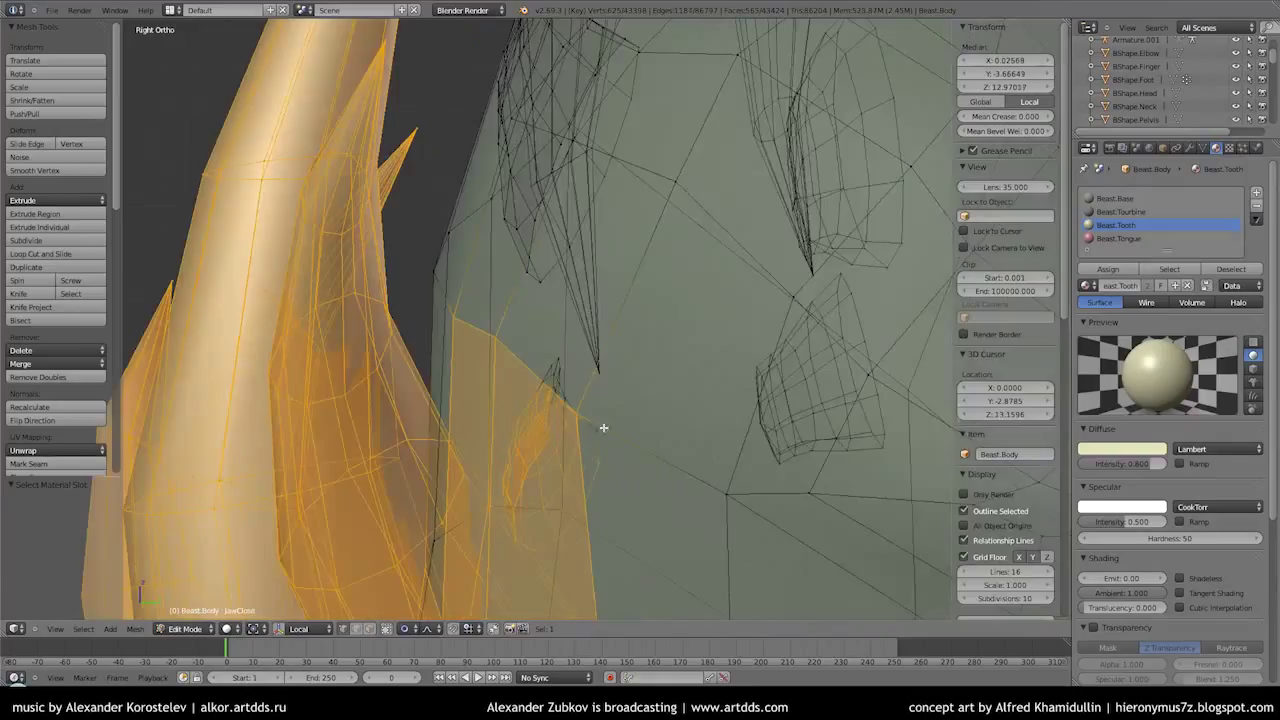
scroll(569, 428, "down", 3)
scroll(552, 365, "up", 3)
left_click_drag(470, 352, 552, 365, "ctrl")
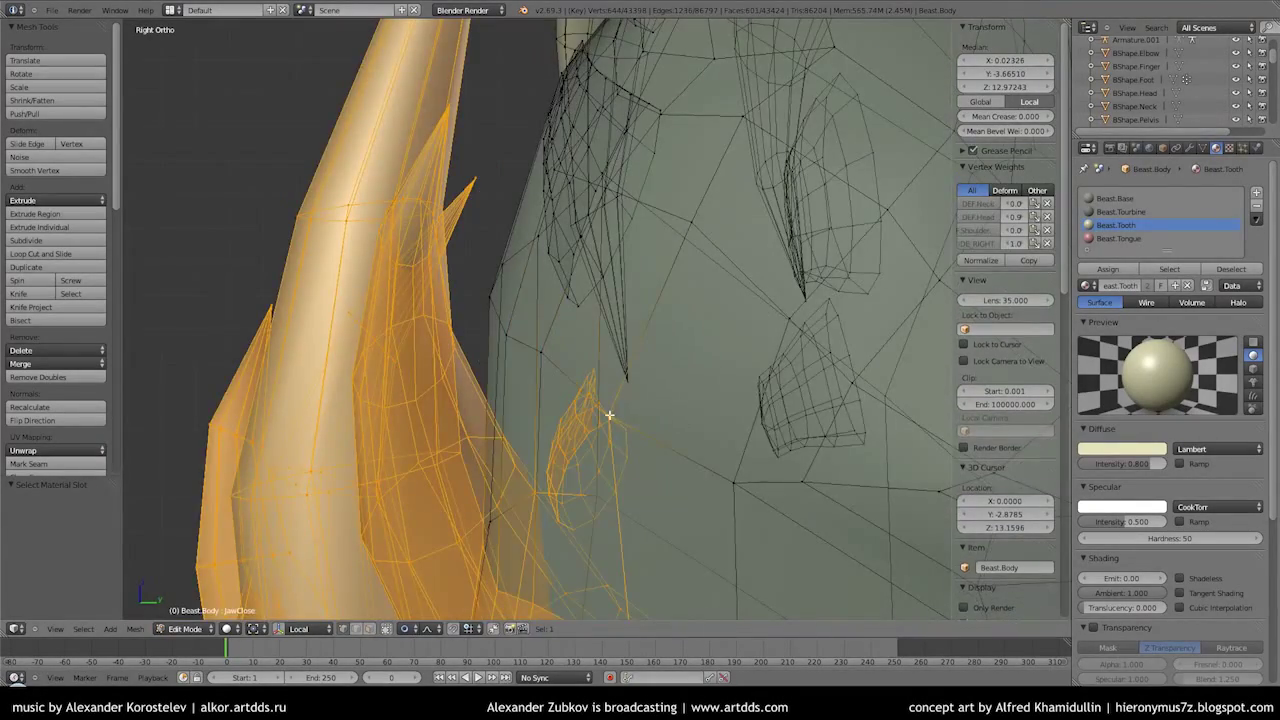
scroll(609, 414, "down", 5)
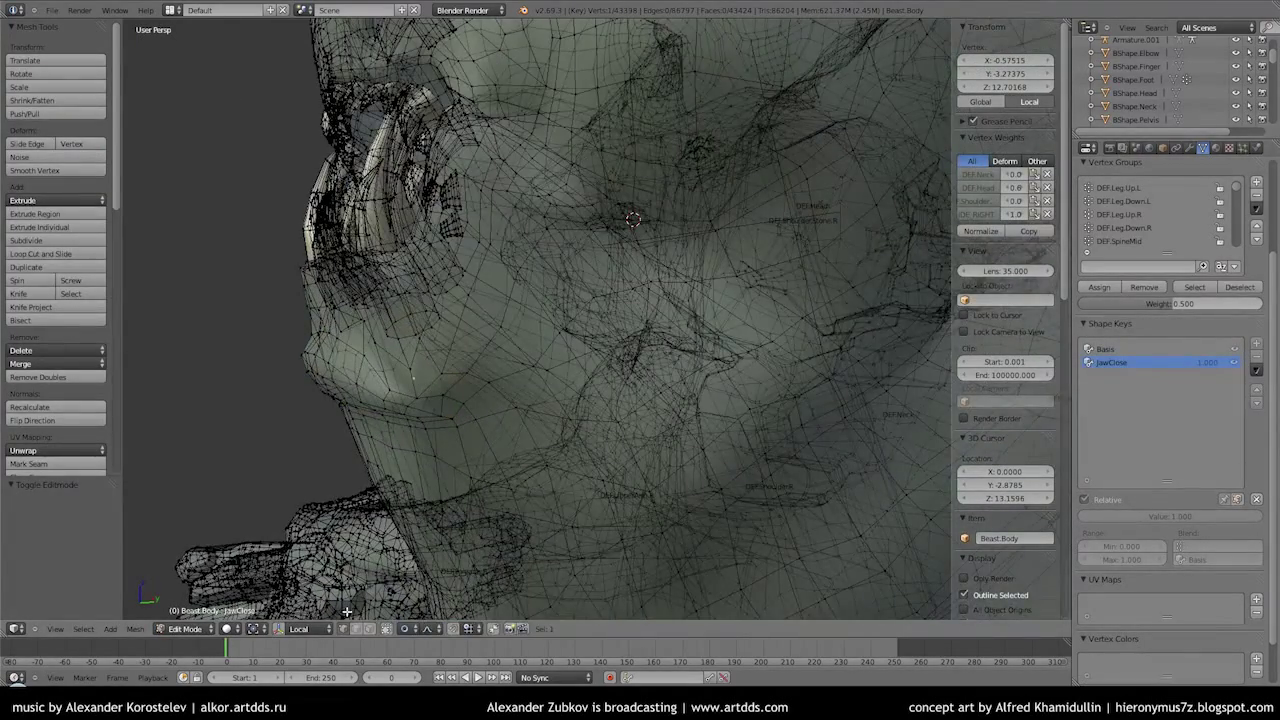
Select a cheek vertex near the mouth and start moving it with falloff
middle_click_drag(346, 611, 436, 440)
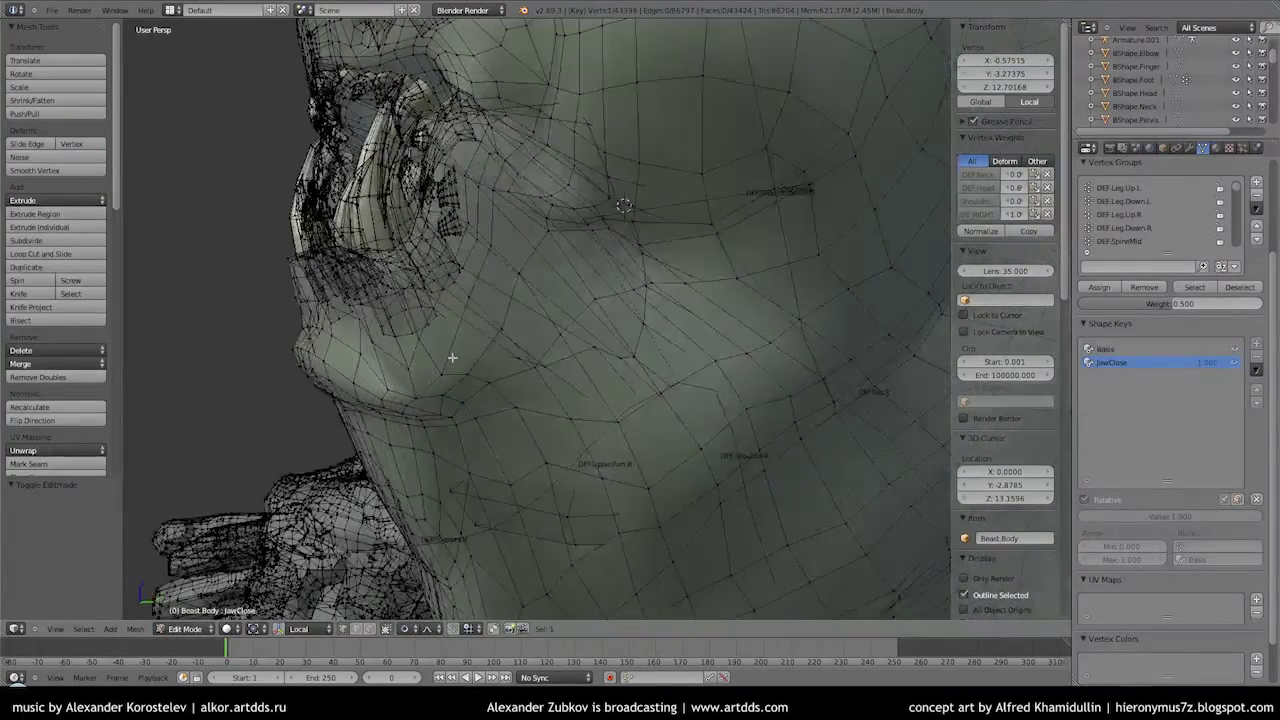
right_click(436, 440)
key("g")
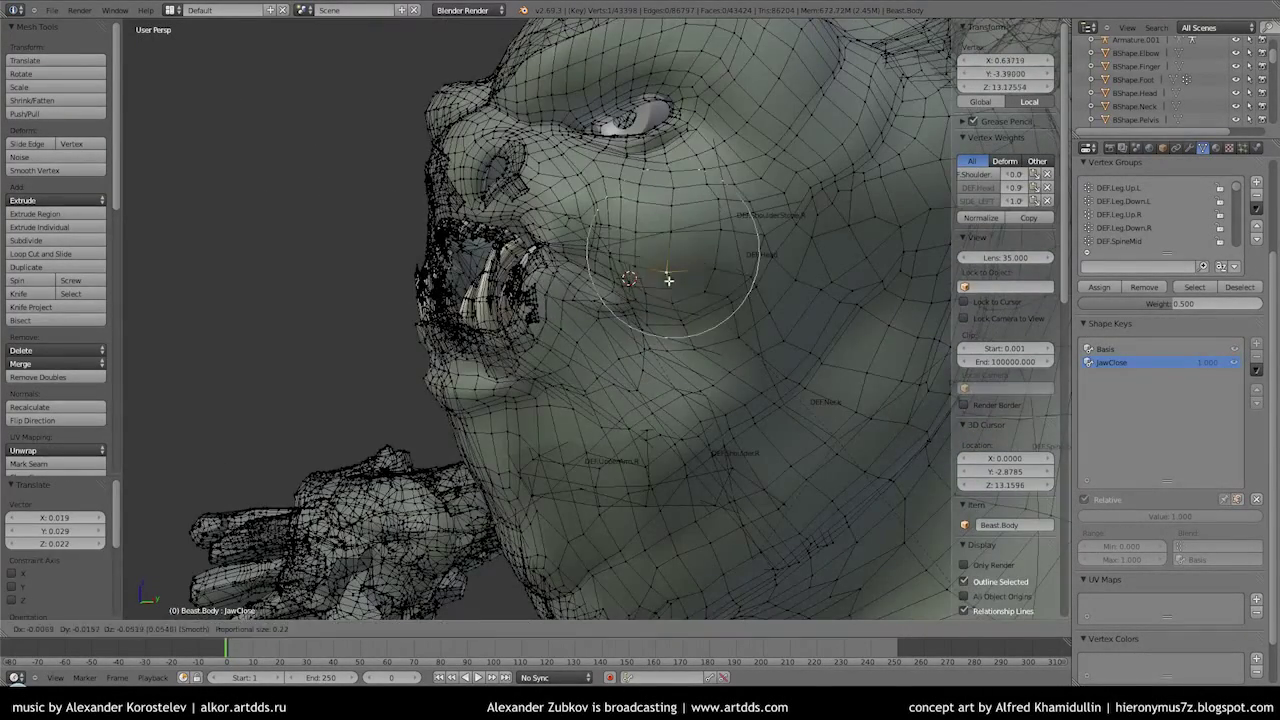
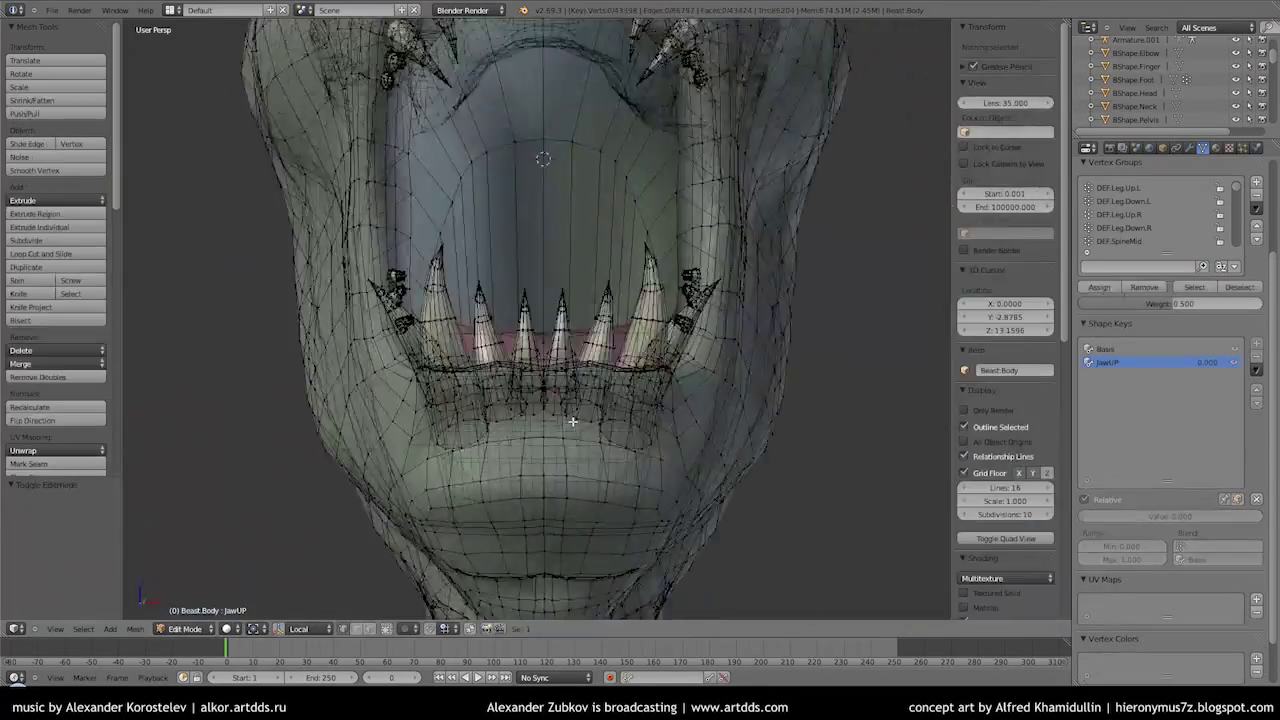
Raise the lower jaw along Z with proportional editing on the JawUP key
scroll(561, 421, "down", 9)
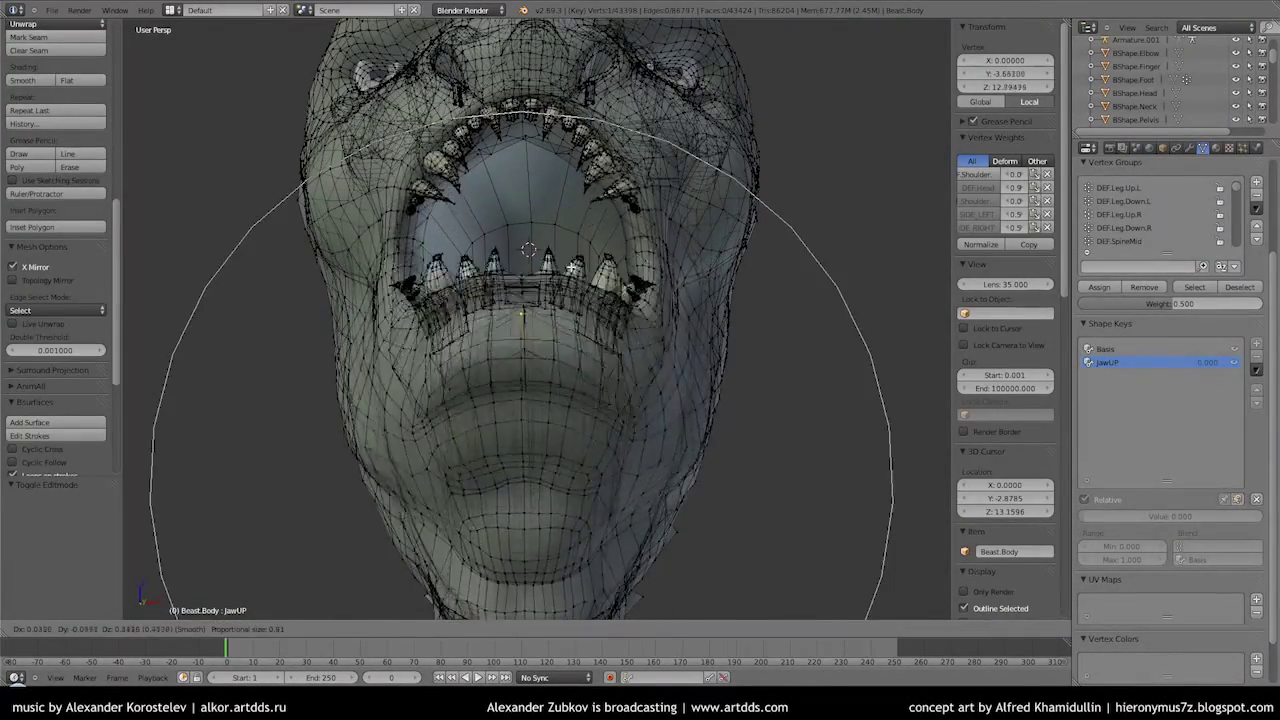
middle_click_drag(557, 140, 608, 370)
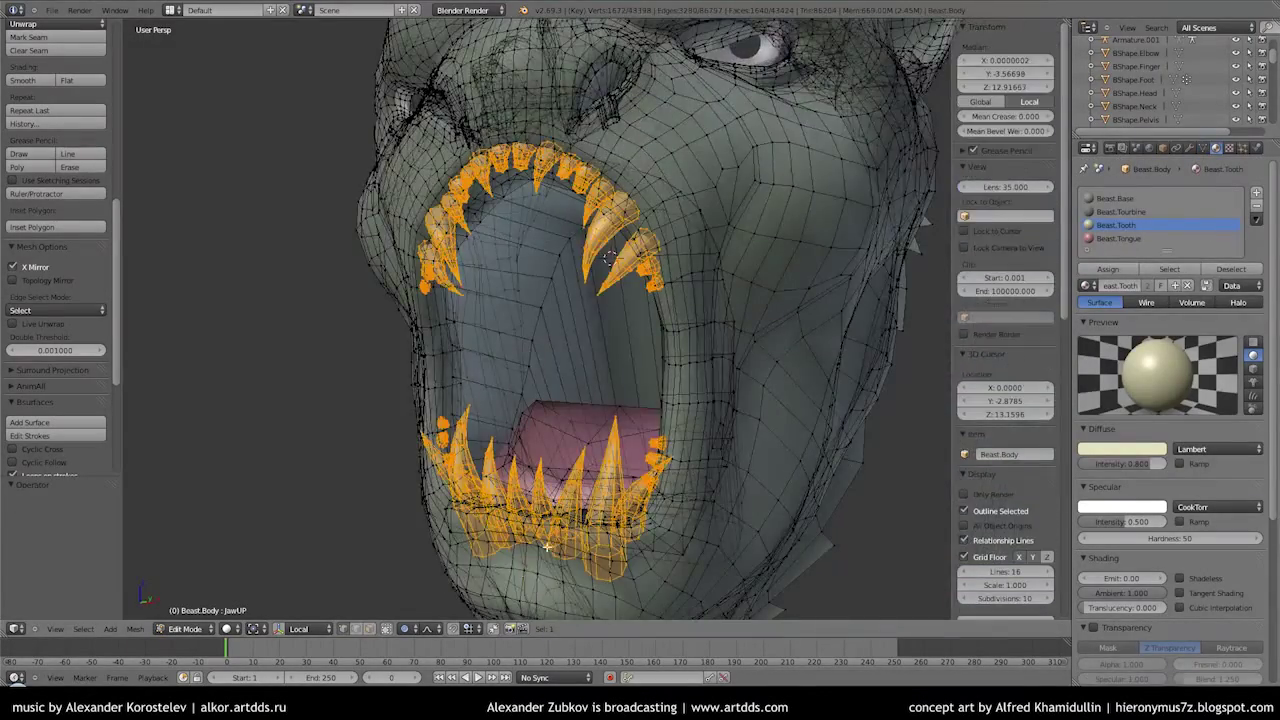
key("g")
key("z")
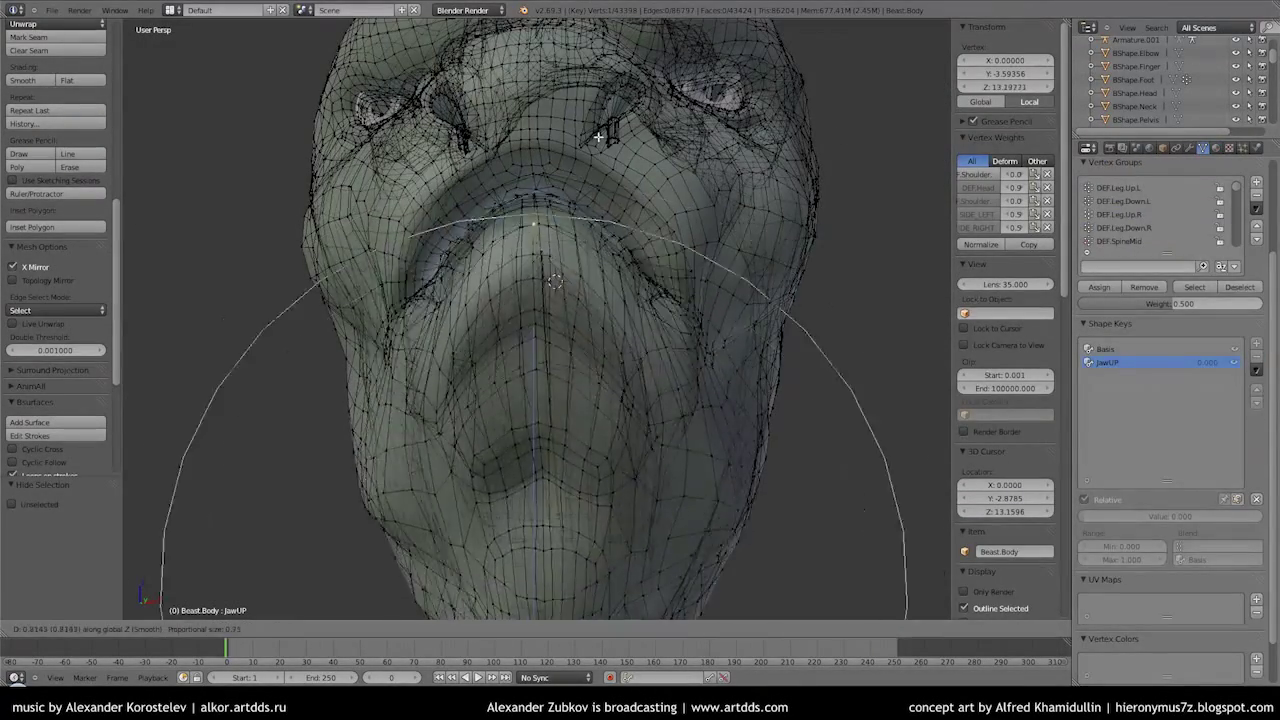
left_click(560, 220)
Lift the upper lip vertices along local Z so the lip meets the jaw
middle_click_drag(560, 220, 524, 292)
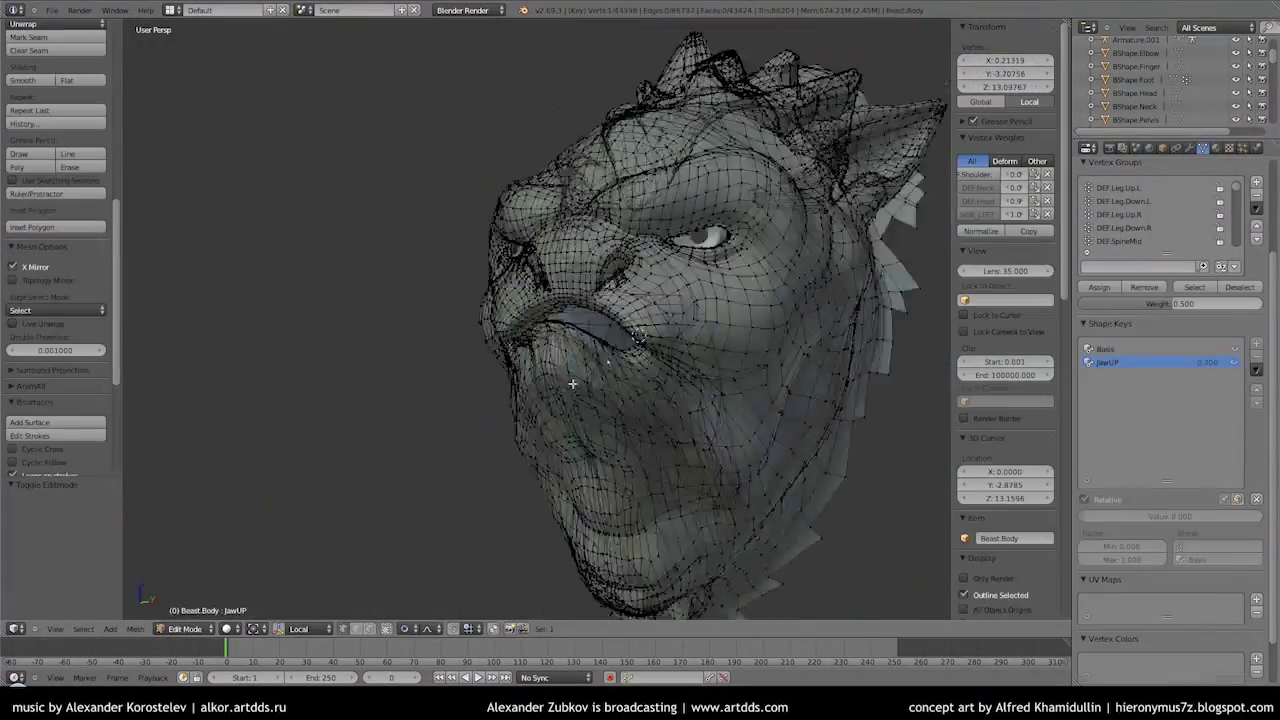
key("g")
key("z")
left_click(609, 403)
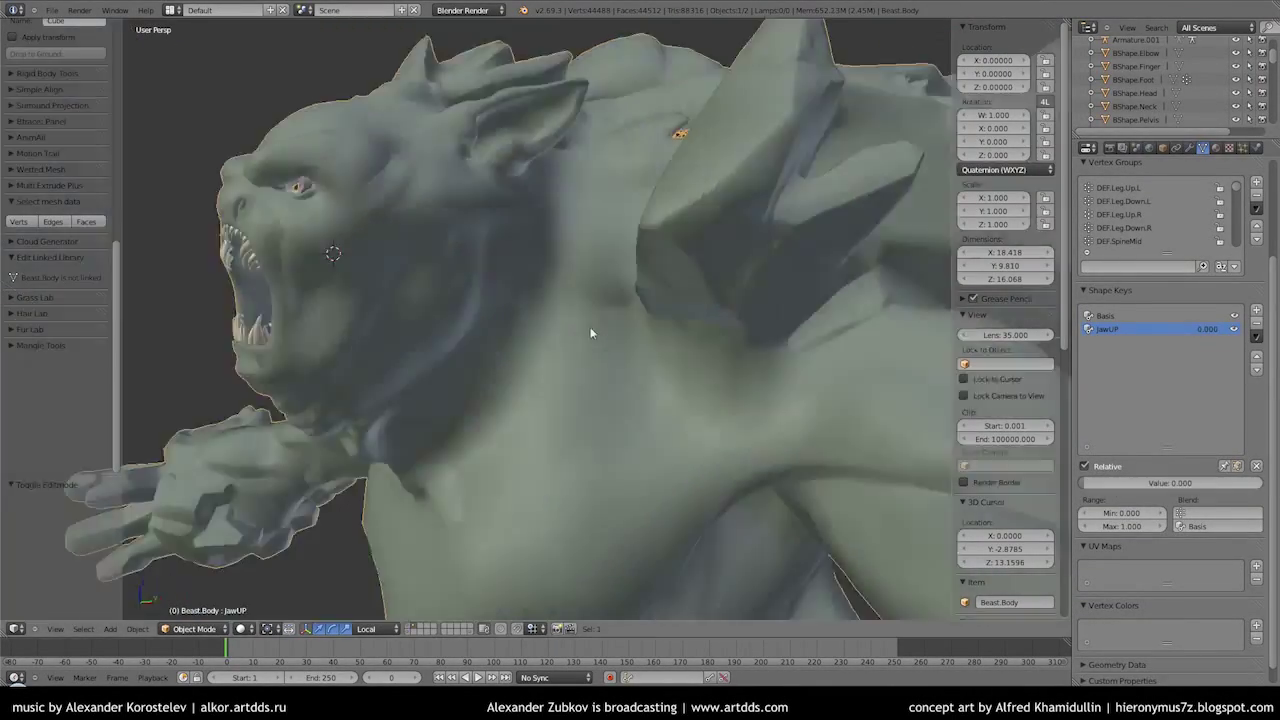
key("g")
key("z")
key("z")
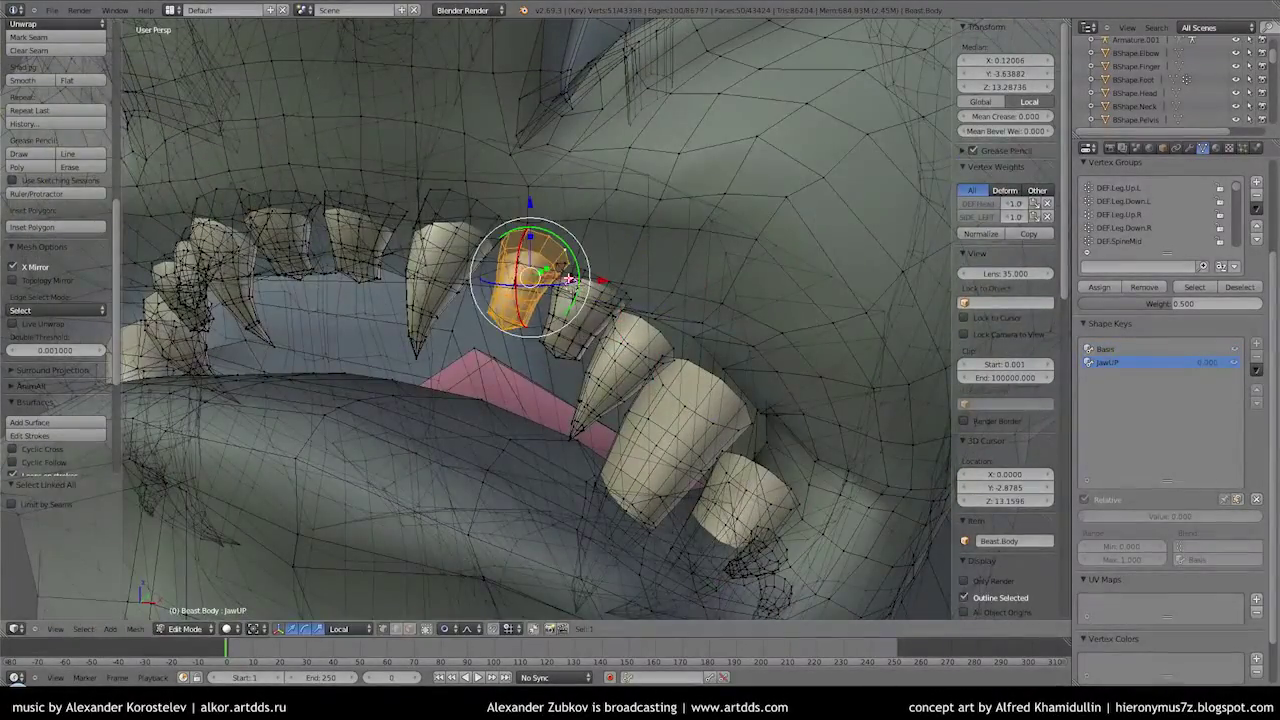
Select a whole tooth with Ctrl+L, then move it and tilt it back
key("ctrl+l")
key("g")
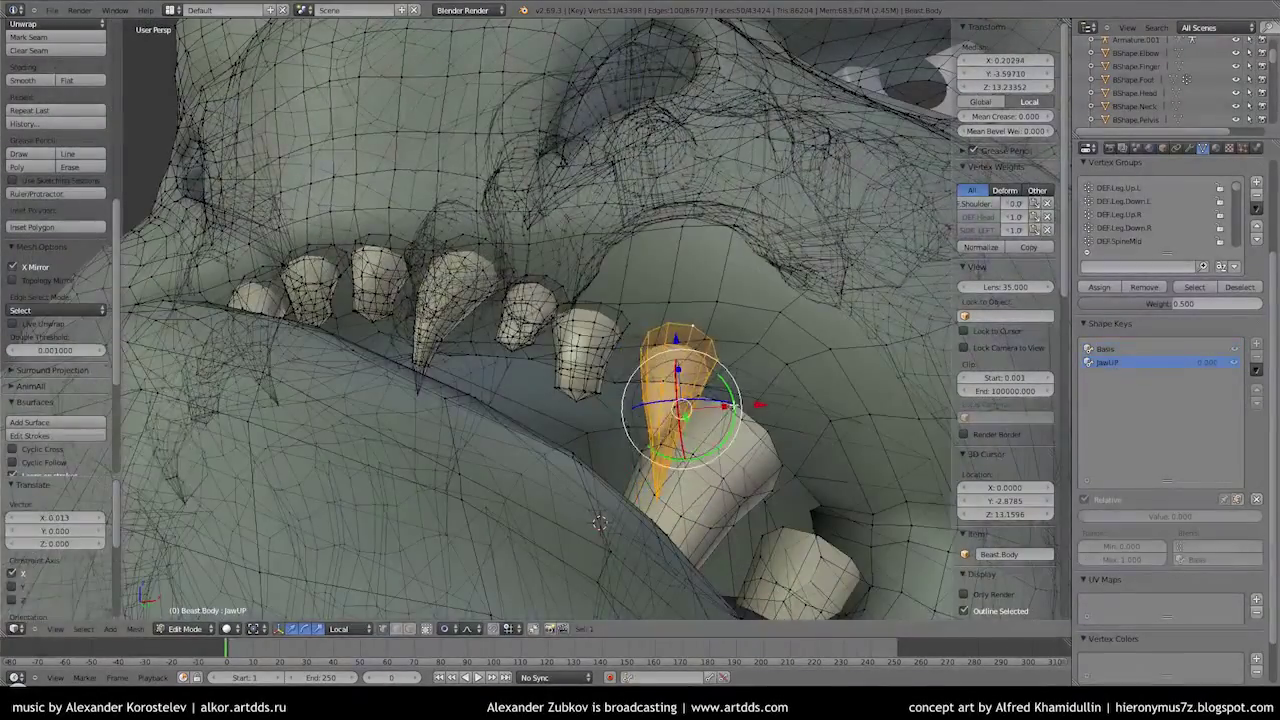
key("ctrl+l")
middle_click_drag(599, 523, 743, 363)
middle_click_drag(600, 450, 371, 548)
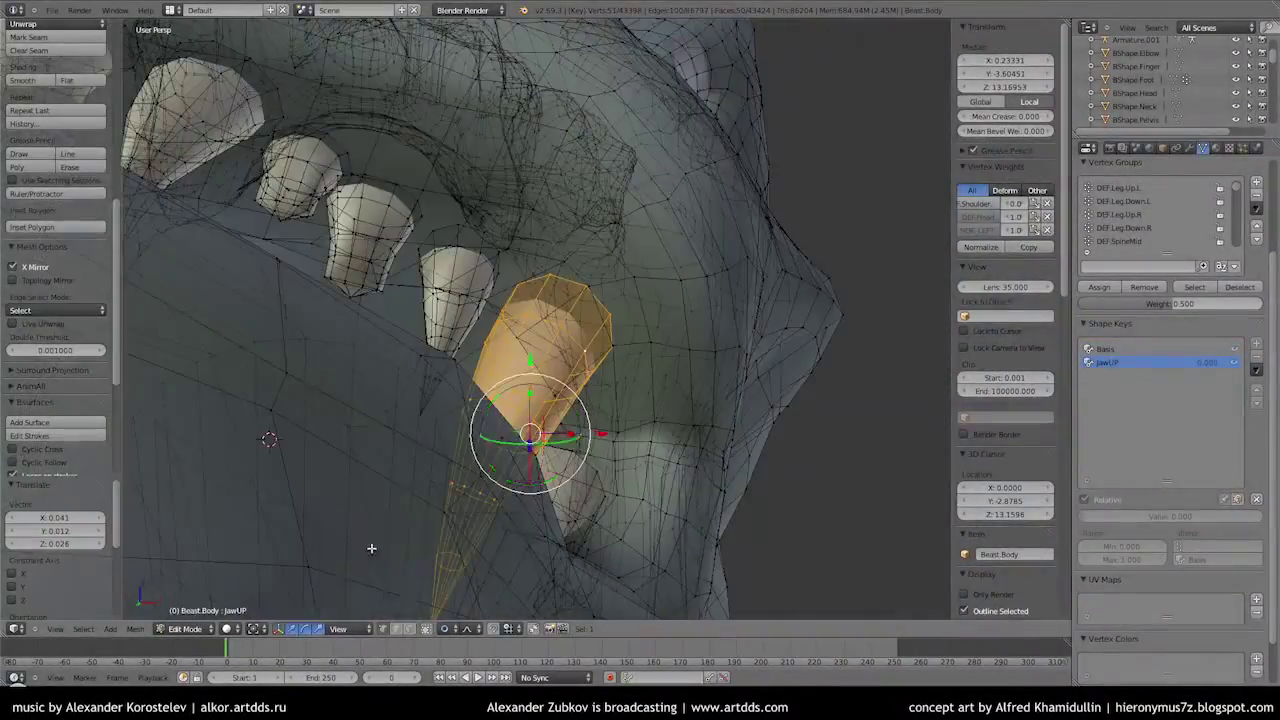
scroll(675, 329, "down", 5)
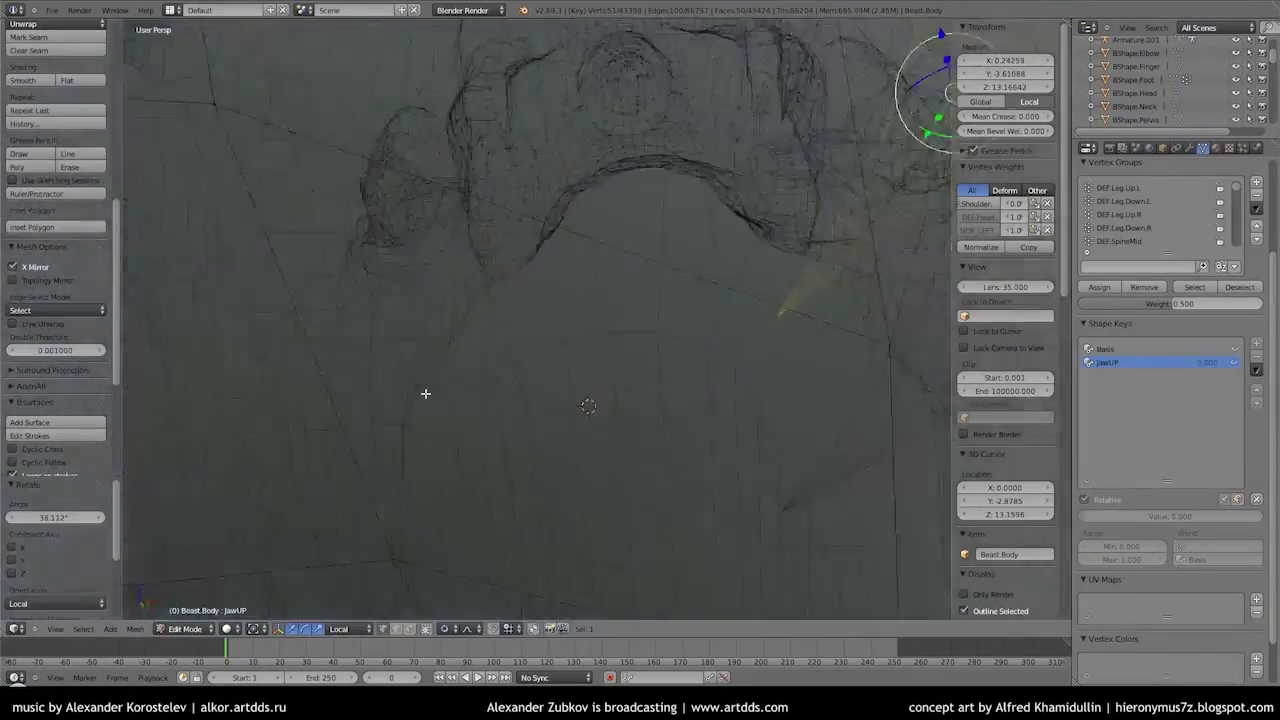
middle_click_drag(675, 329, 640, 370)
left_click_drag(630, 410, 640, 330)
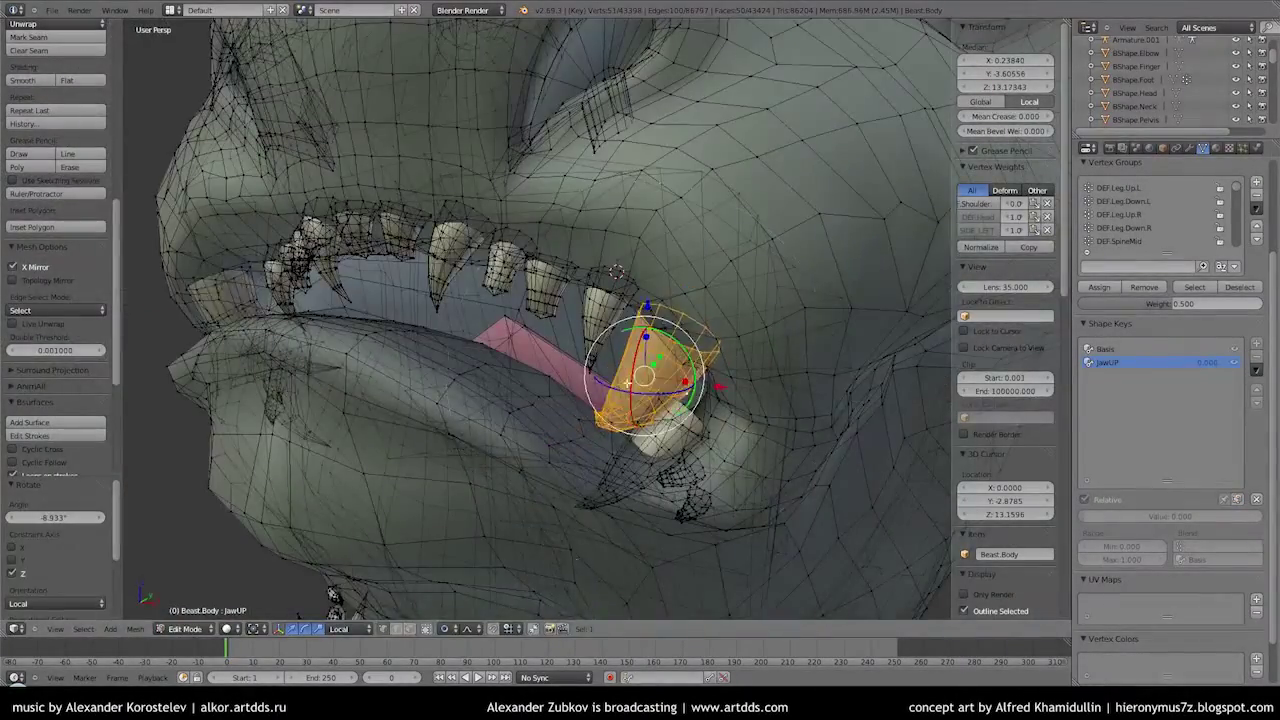
middle_click_drag(640, 400, 600, 330)
Select the next upper tooth, rotate it, and check the mouth in Object Mode
key("Tab")
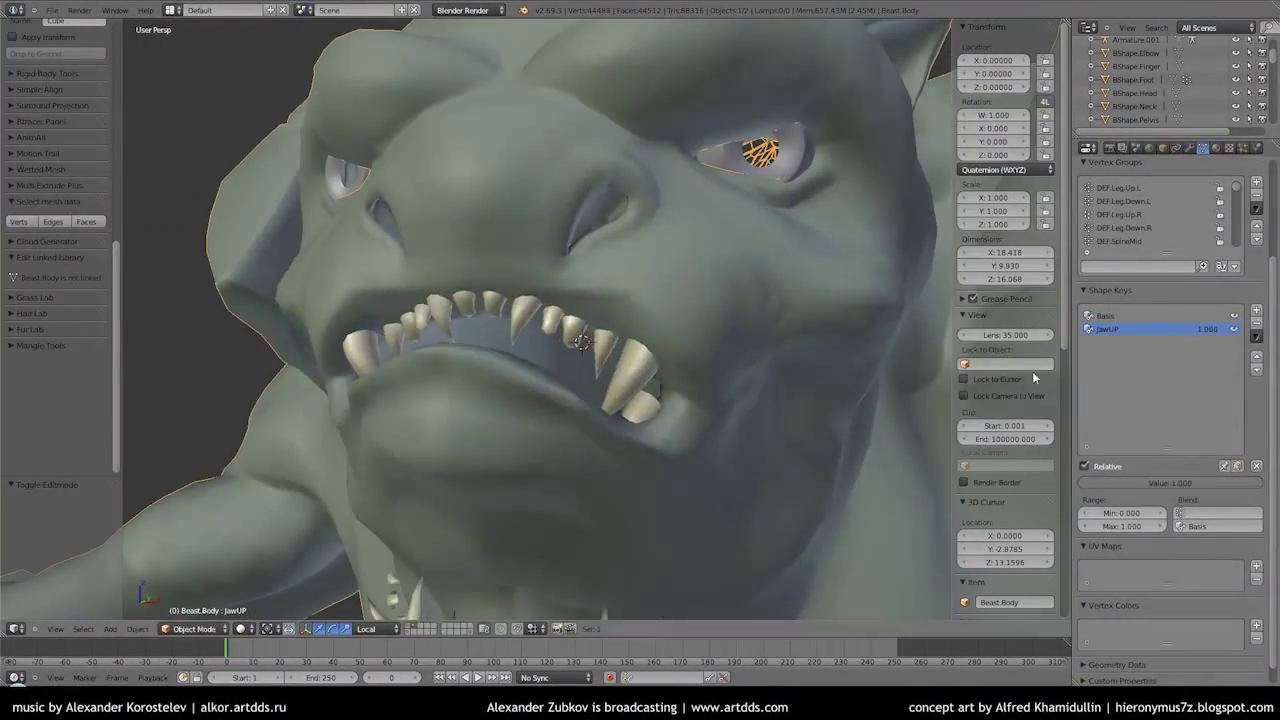
key("Tab")
key("g")
key("Tab")
key("Tab")
right_click(565, 277)
key("ctrl+l")
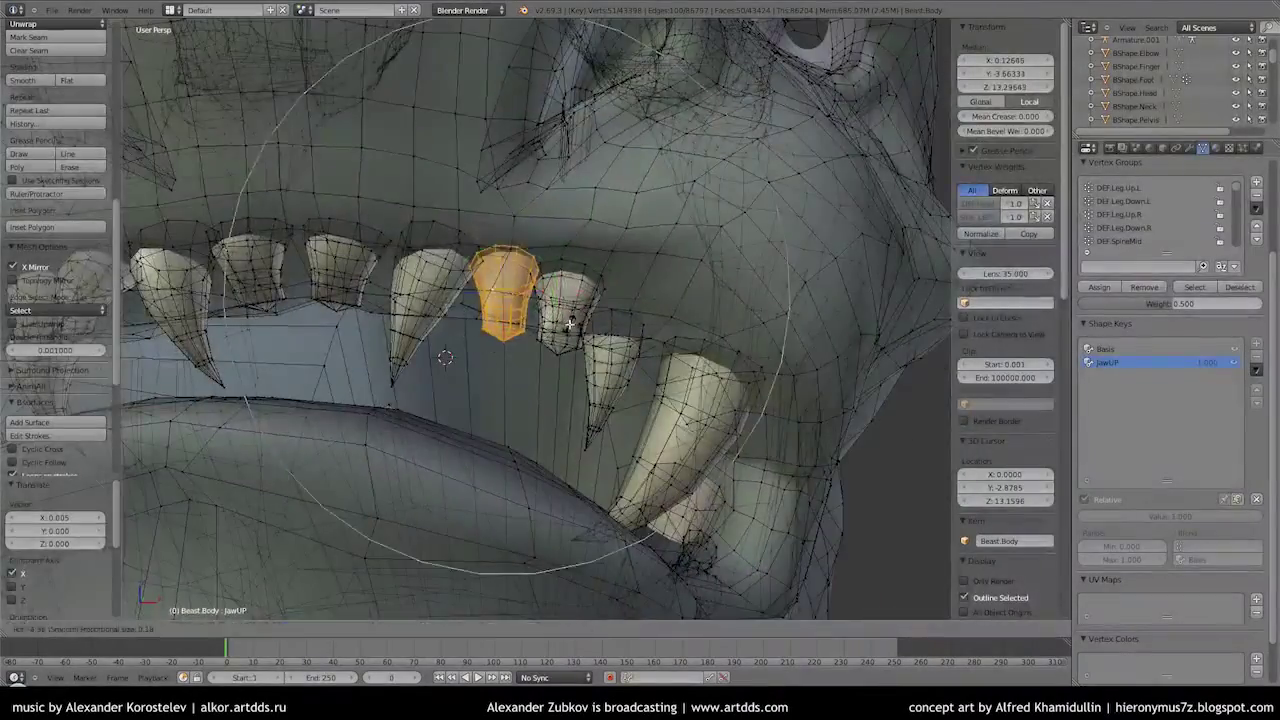
key("Tab")
key("Tab")
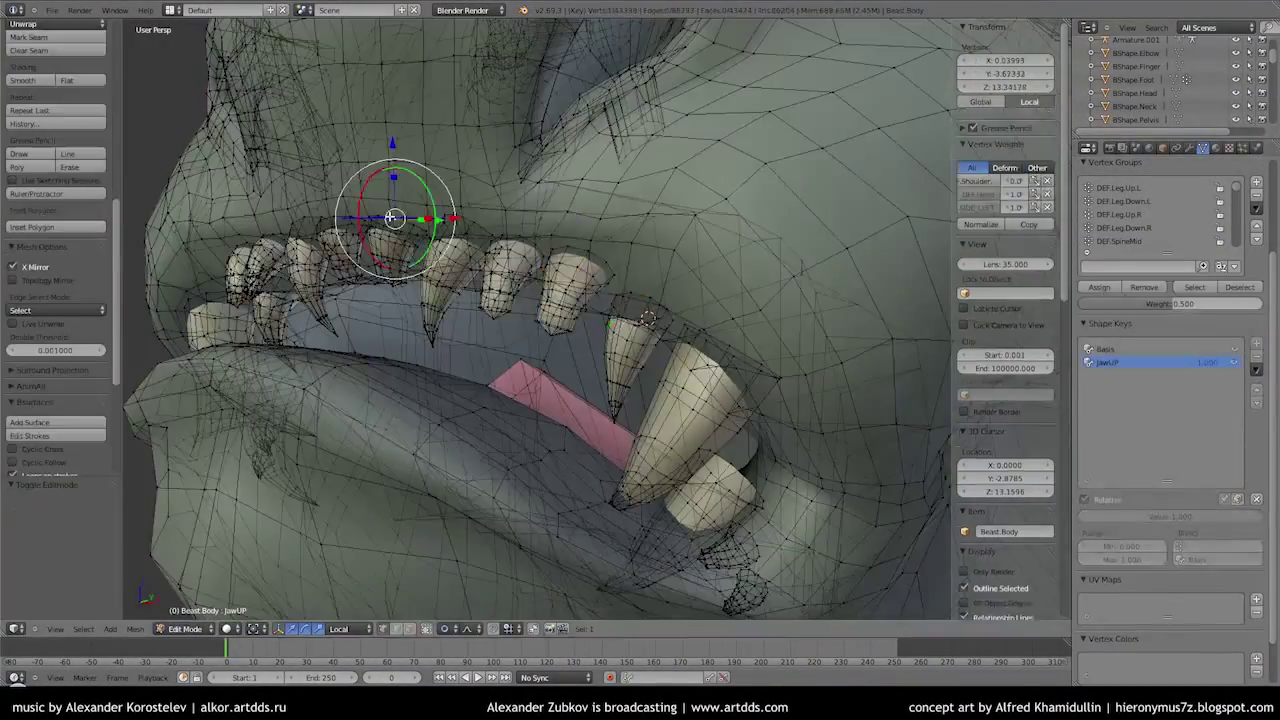
middle_click_drag(648, 318, 560, 330)
middle_click_drag(680, 360, 620, 369)
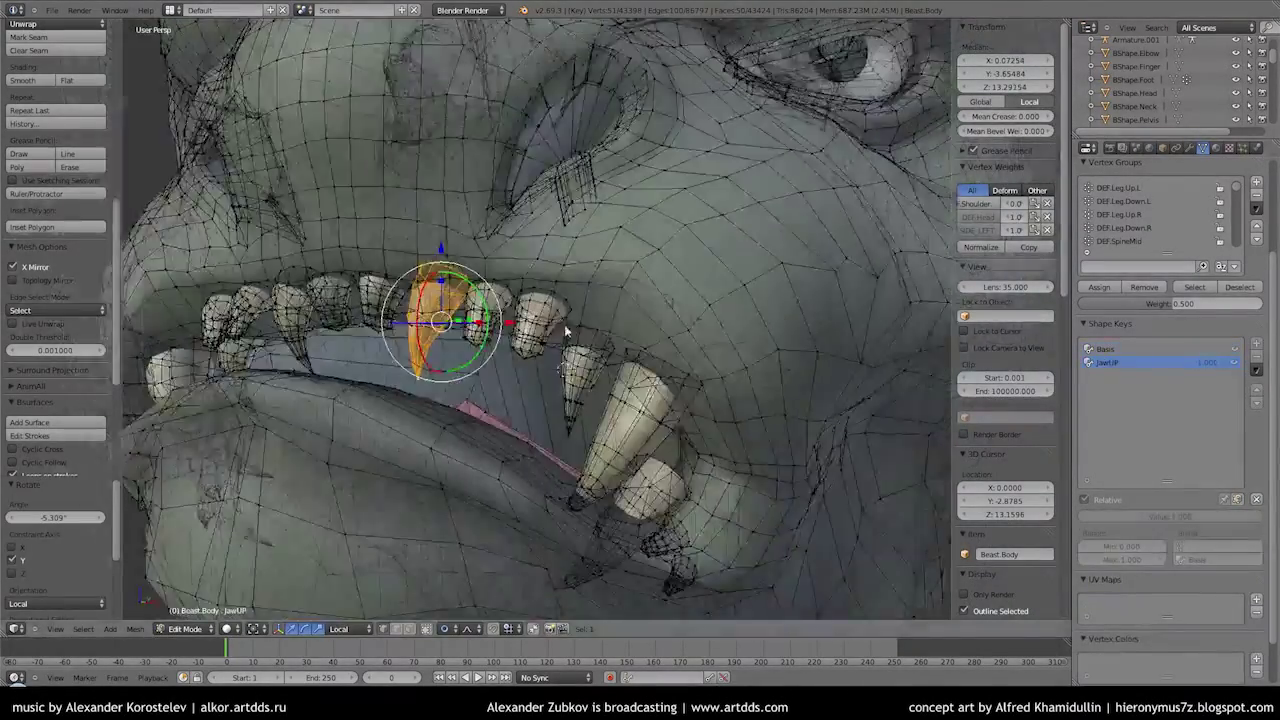
key("Tab")
key("Tab")
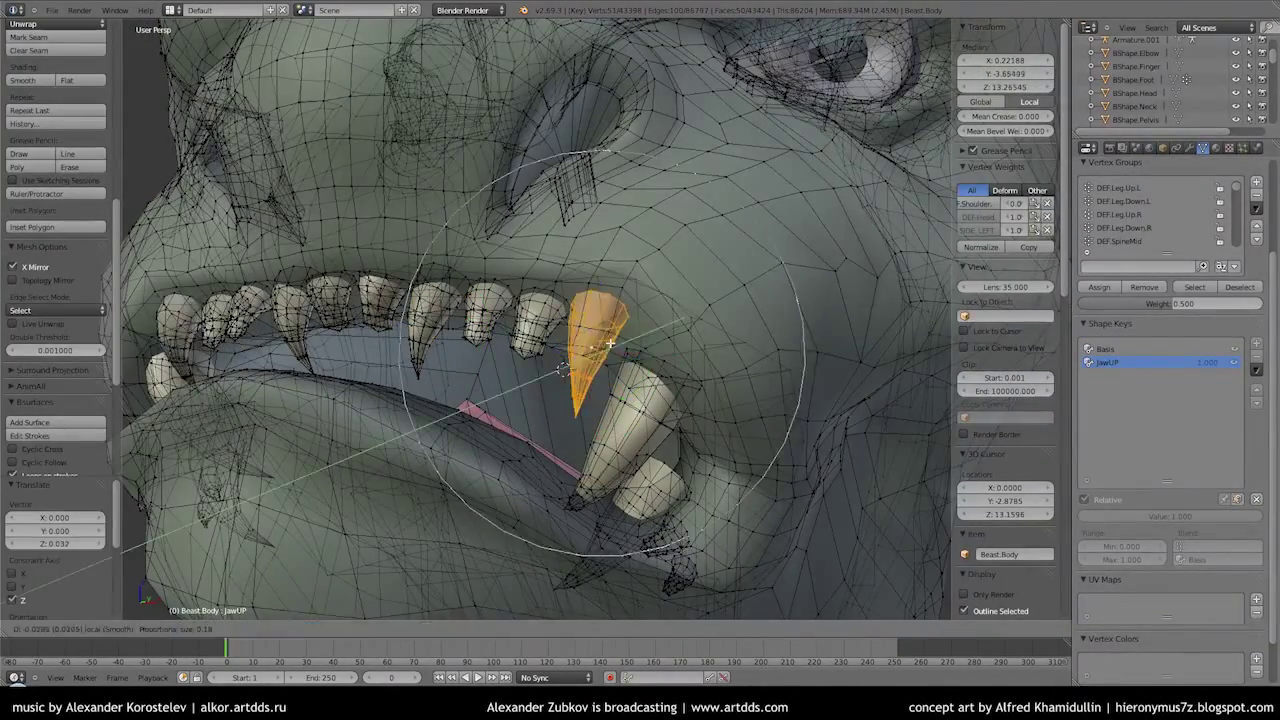
key("Tab")
middle_click_drag(611, 343, 565, 370)
Set JawUP fully on to compare the open and closed mouth, then select the lower fang
left_click_drag(1170, 483, 1237, 482)
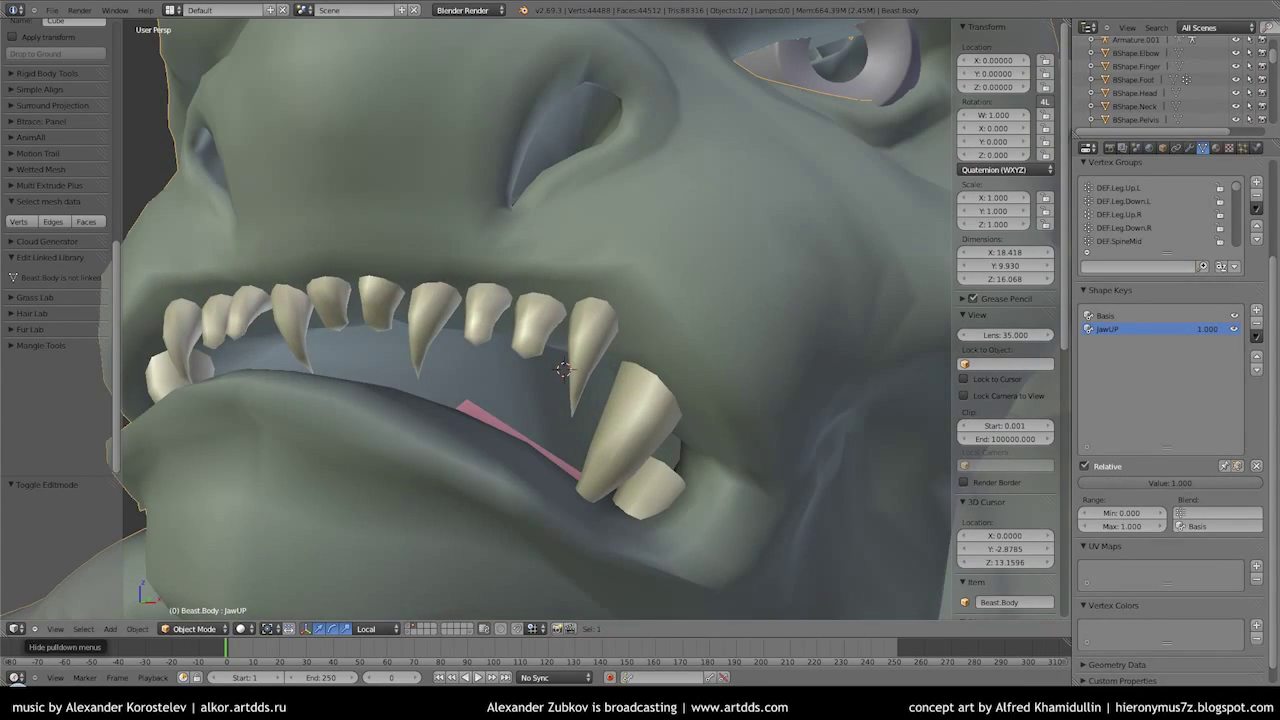
key("ctrl+z")
key("ctrl+shift+z")
key("ctrl+z")
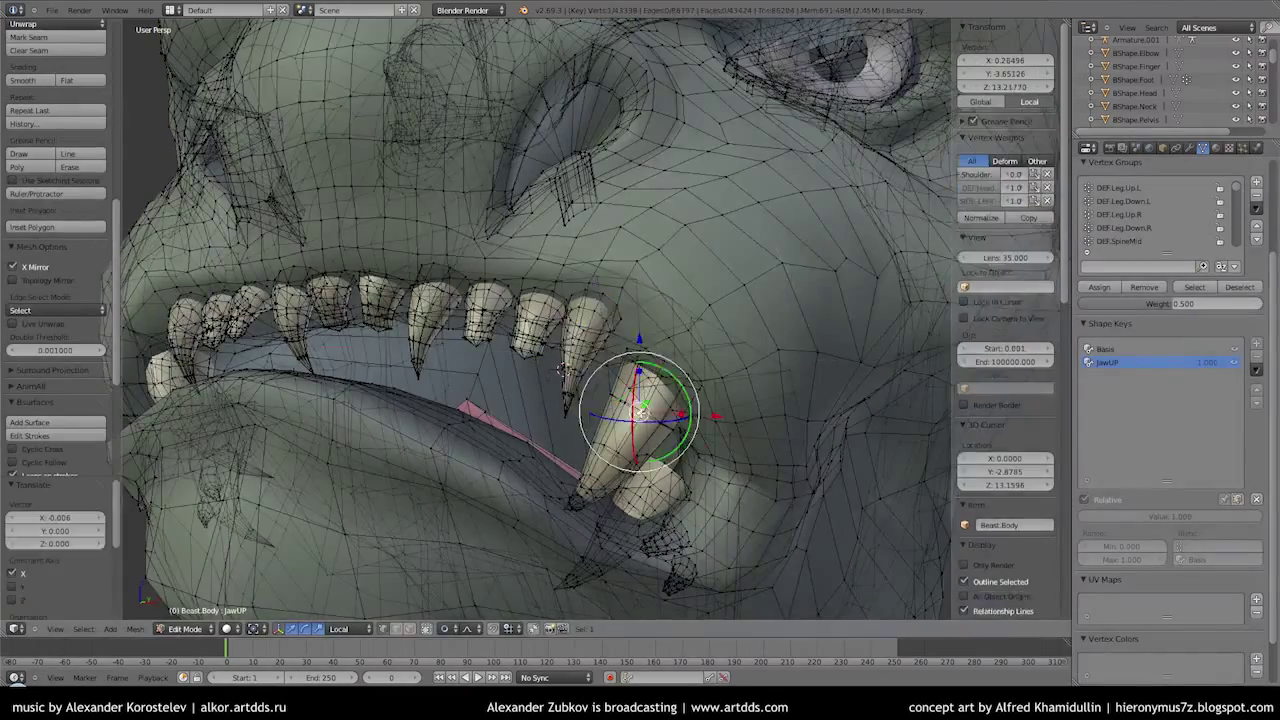
key("ctrl+l")
middle_click_drag(562, 369, 526, 294)
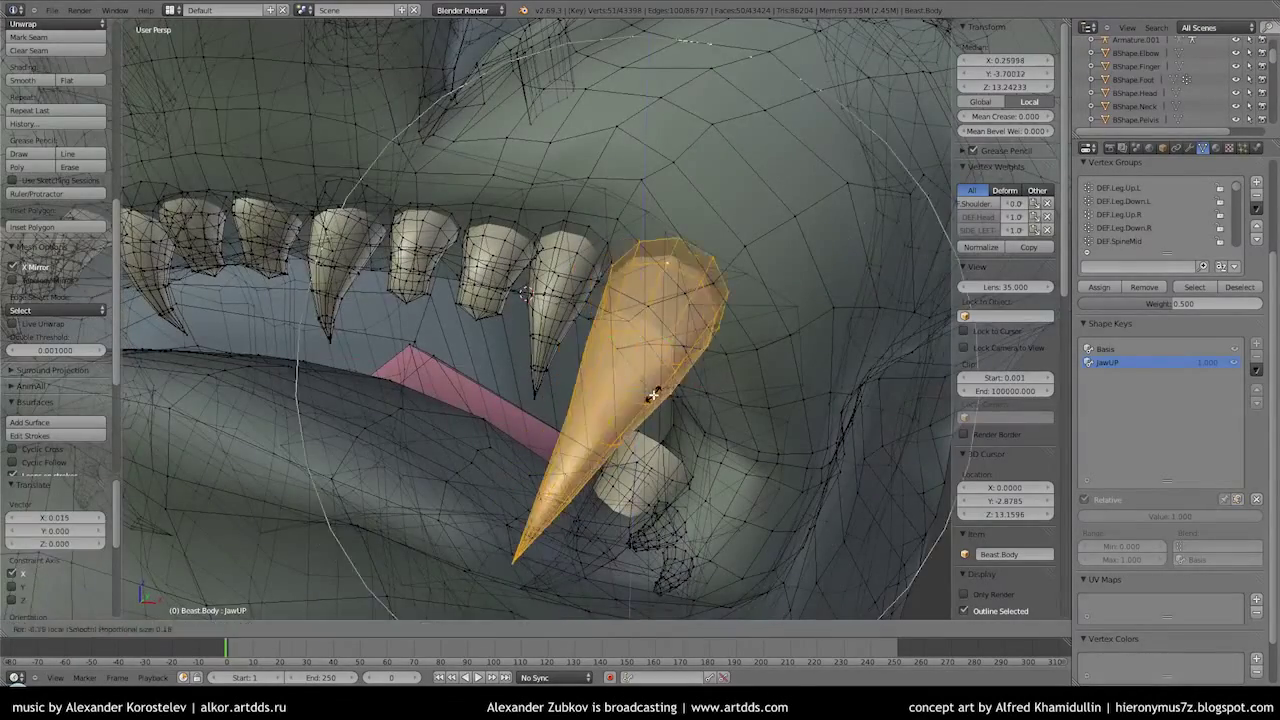
middle_click_drag(652, 396, 714, 354)
key("ctrl+z")
key("ctrl+z")
key("ctrl+shift+z")
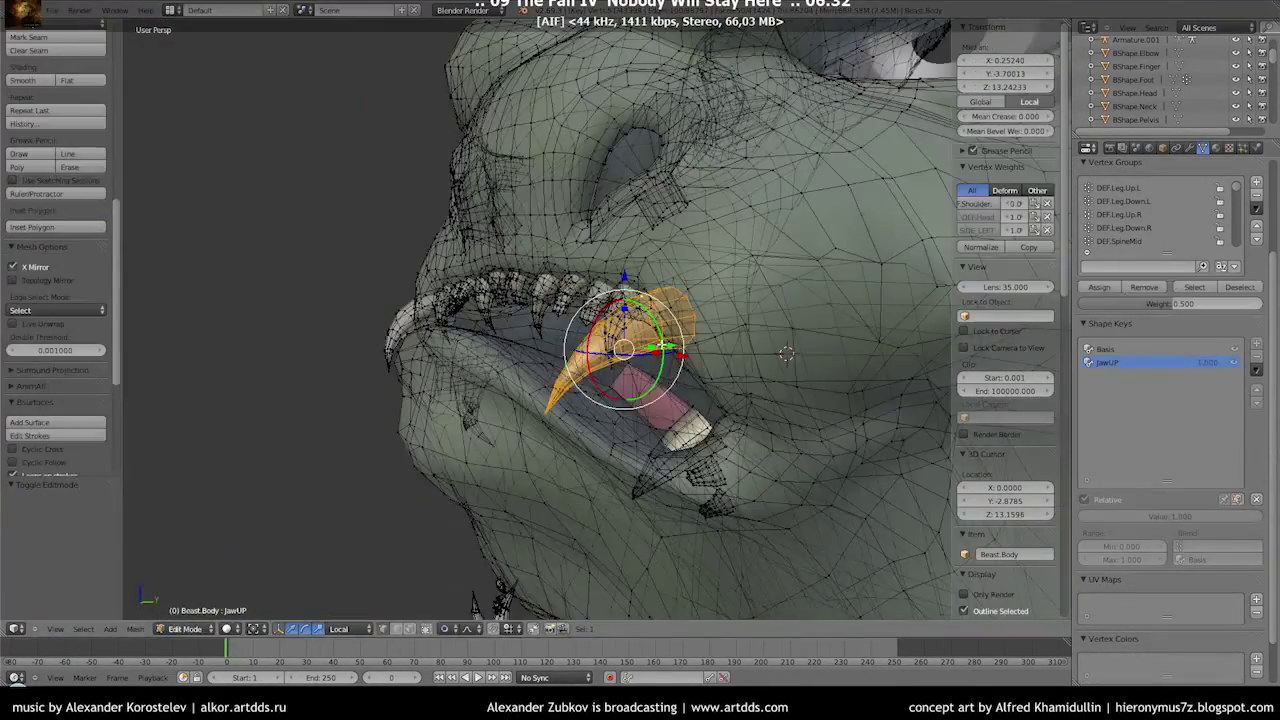
key("ctrl+z")
key("ctrl+shift+z")
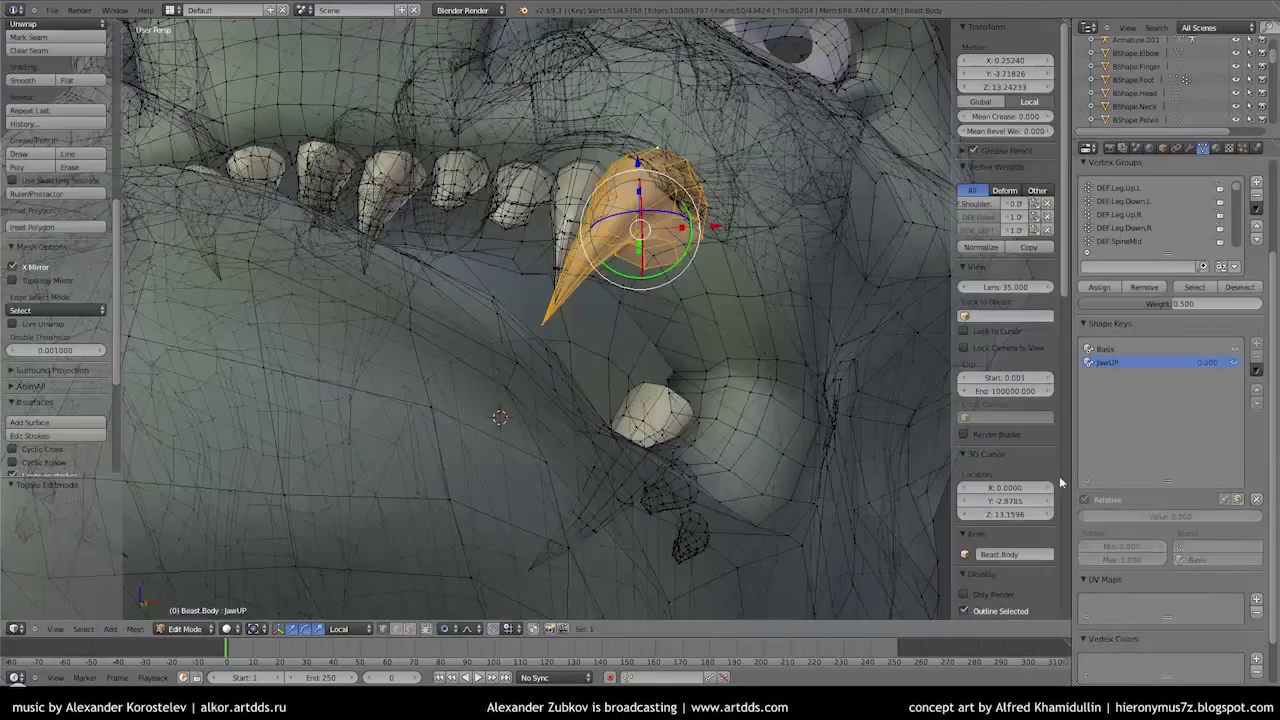
middle_click_drag(719, 388, 741, 340)
scroll(741, 340, "up", 2)
Rotate the lower fang by 36.838° and preview it with the mouth open
key("r")
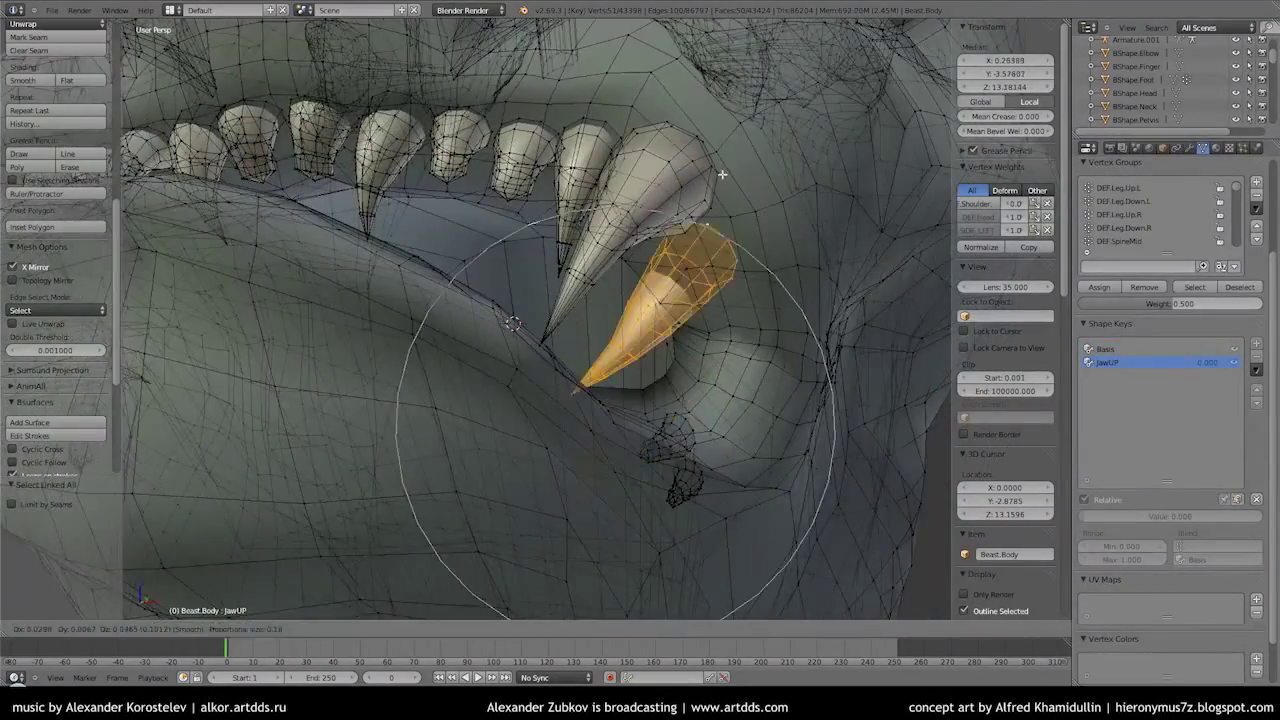
left_click(609, 277)
key("r")
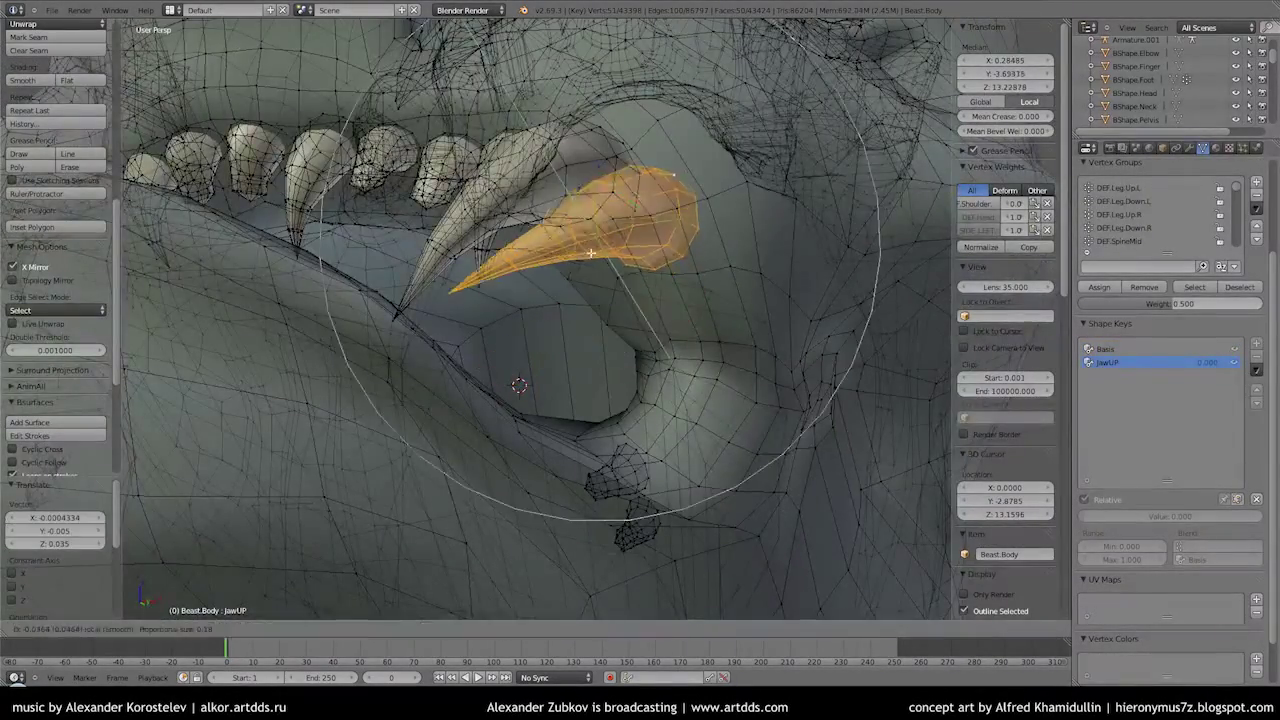
key("Escape")
key("ctrl+z")
key("ctrl+shift+z")
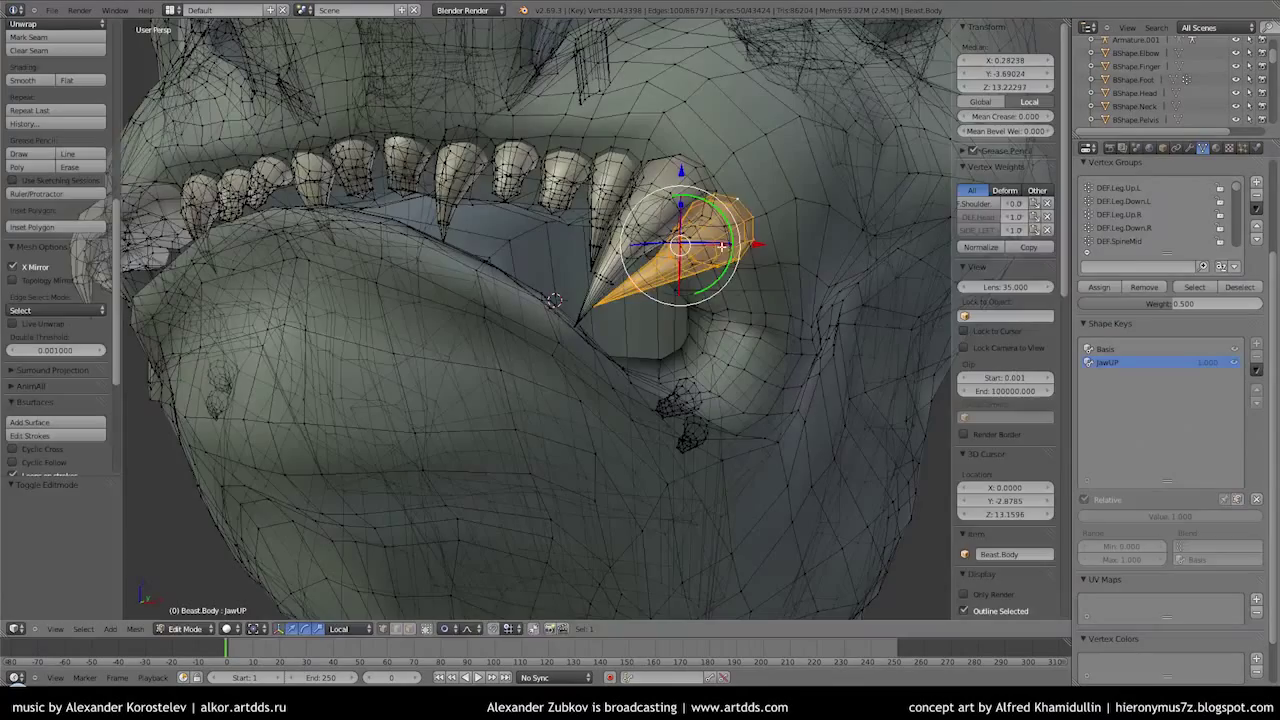
middle_click_drag(722, 245, 700, 280)
key("ctrl+z")
scroll(702, 280, "down", 3)
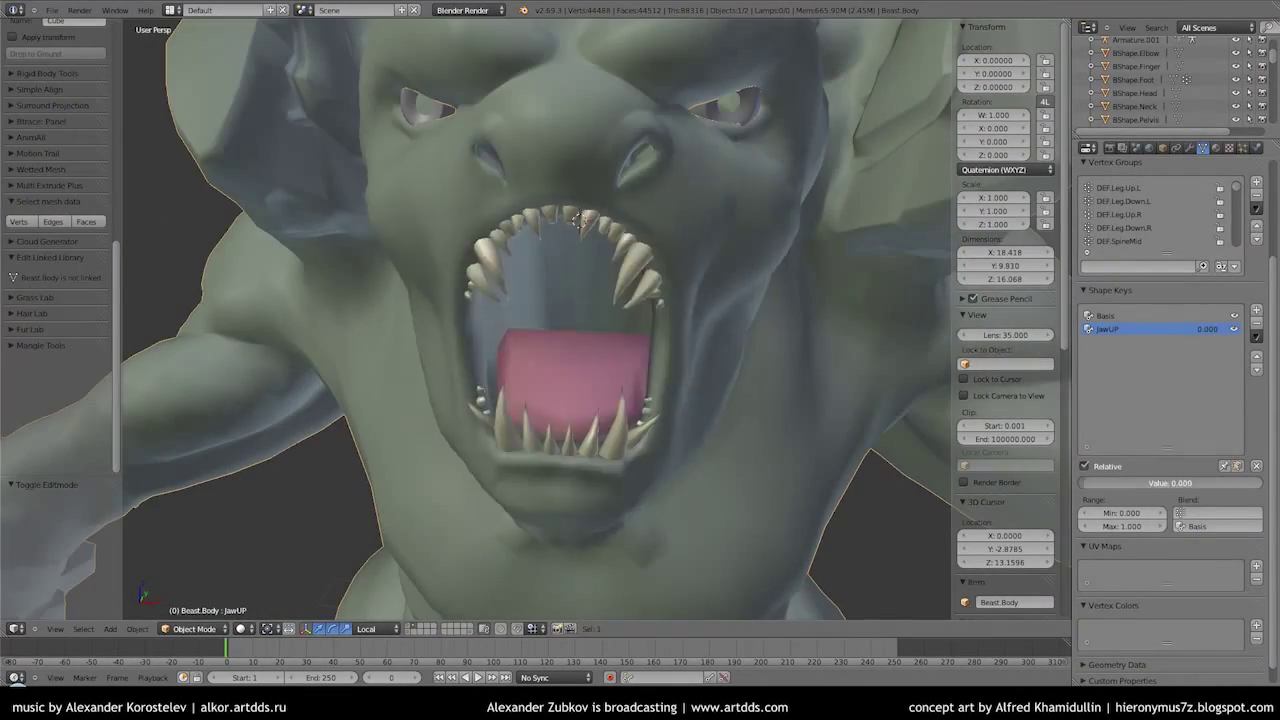
key("ctrl+shift+z")
key("ctrl+shift+z")
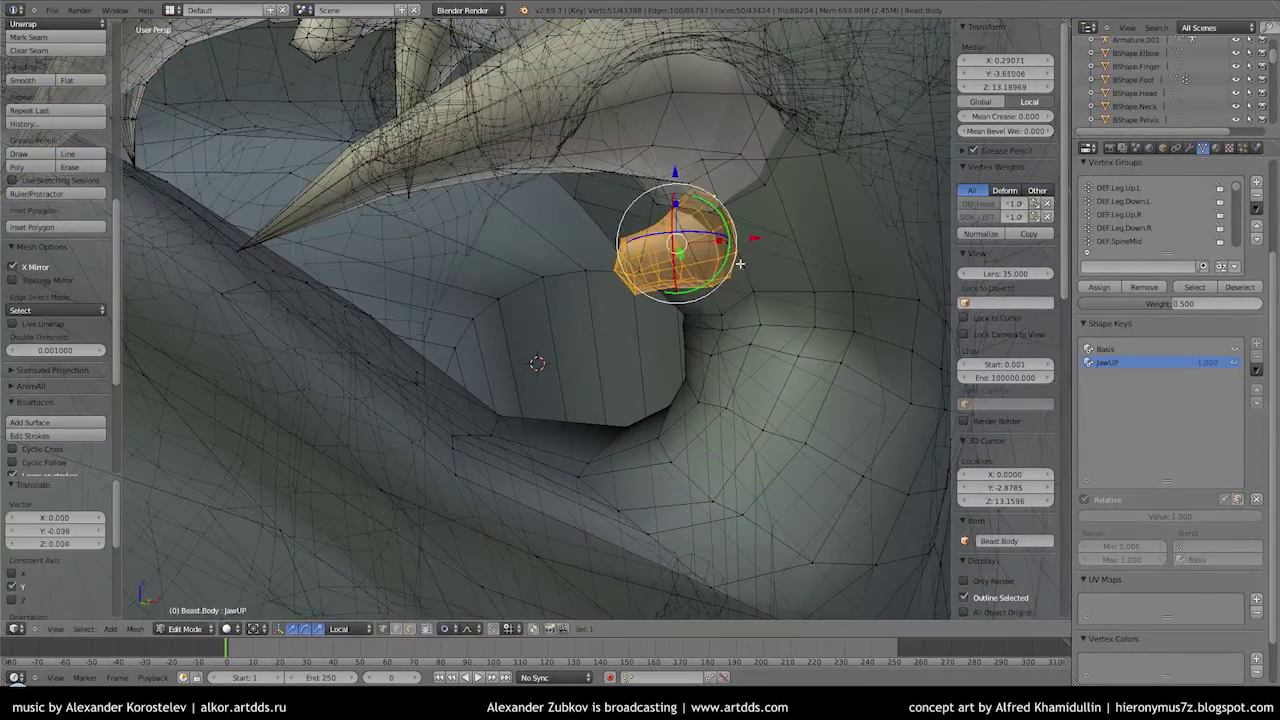
Recheck the jaw shape, then slide a lip vertex along its edge
key("ctrl+z")
key("ctrl+z")
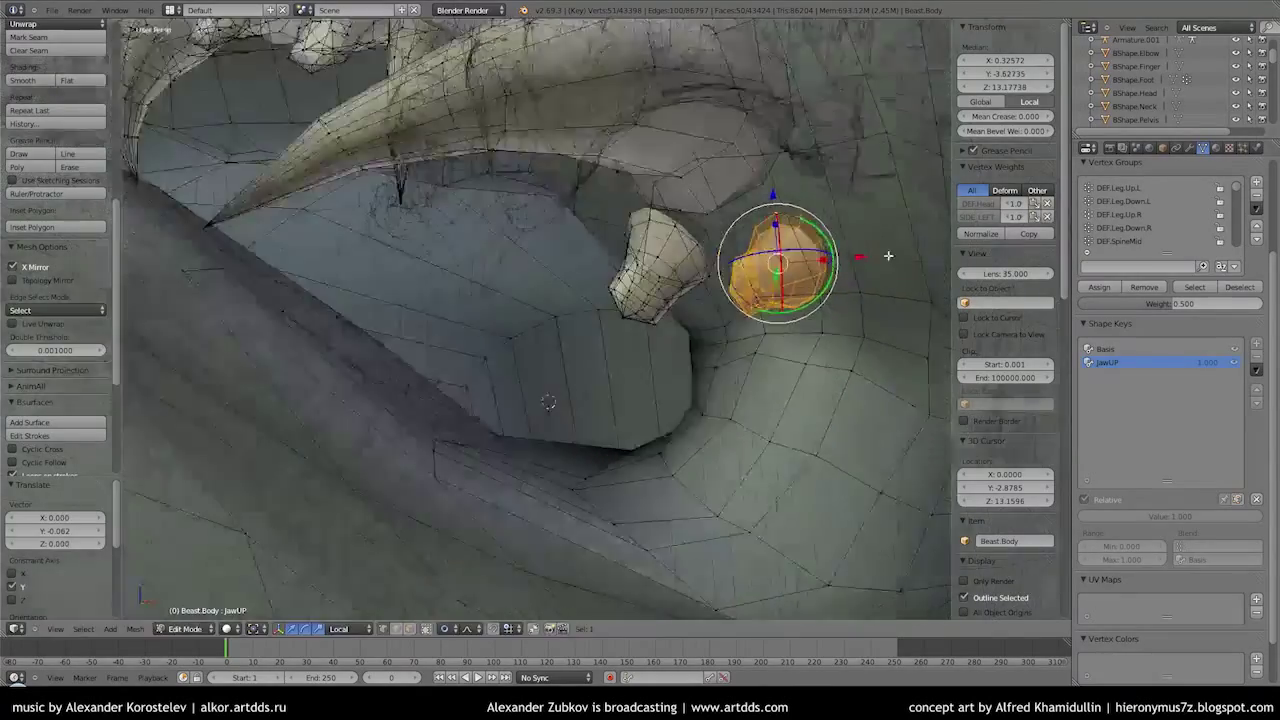
key("ctrl+z")
key("ctrl+shift+z")
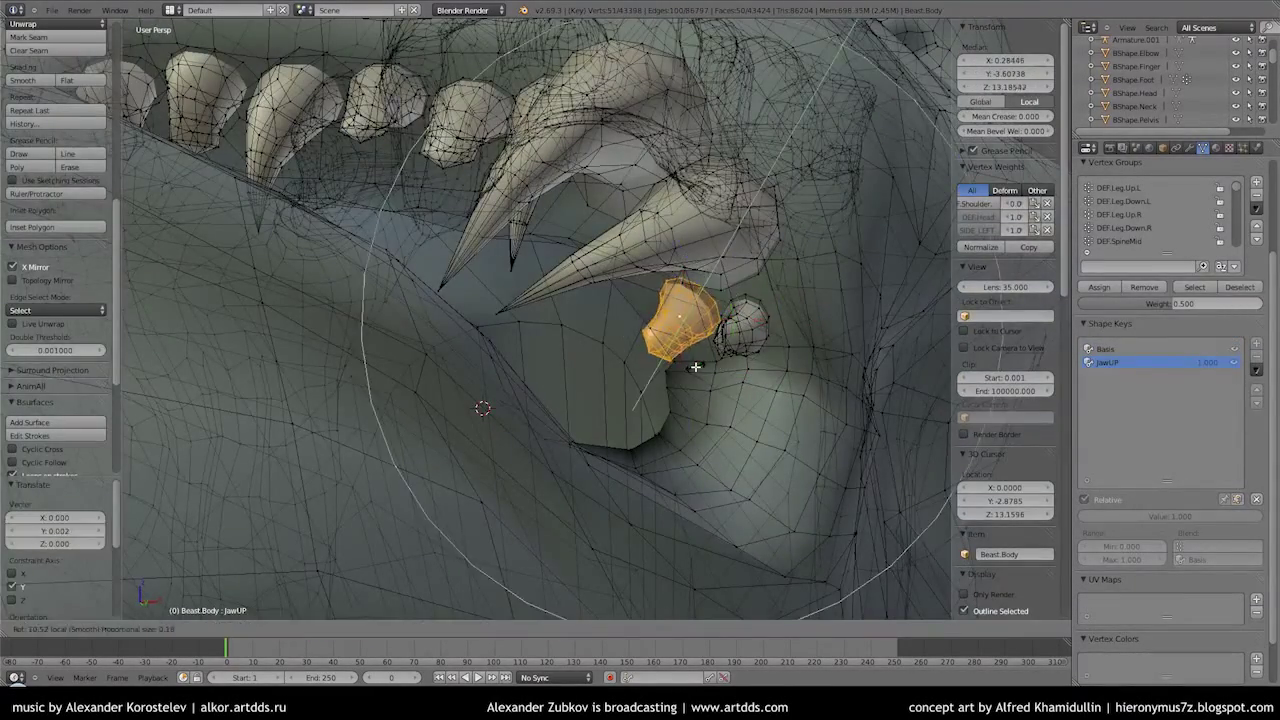
key("ctrl+z")
key("ctrl+z")
key("ctrl+z")
key("ctrl+shift+z")
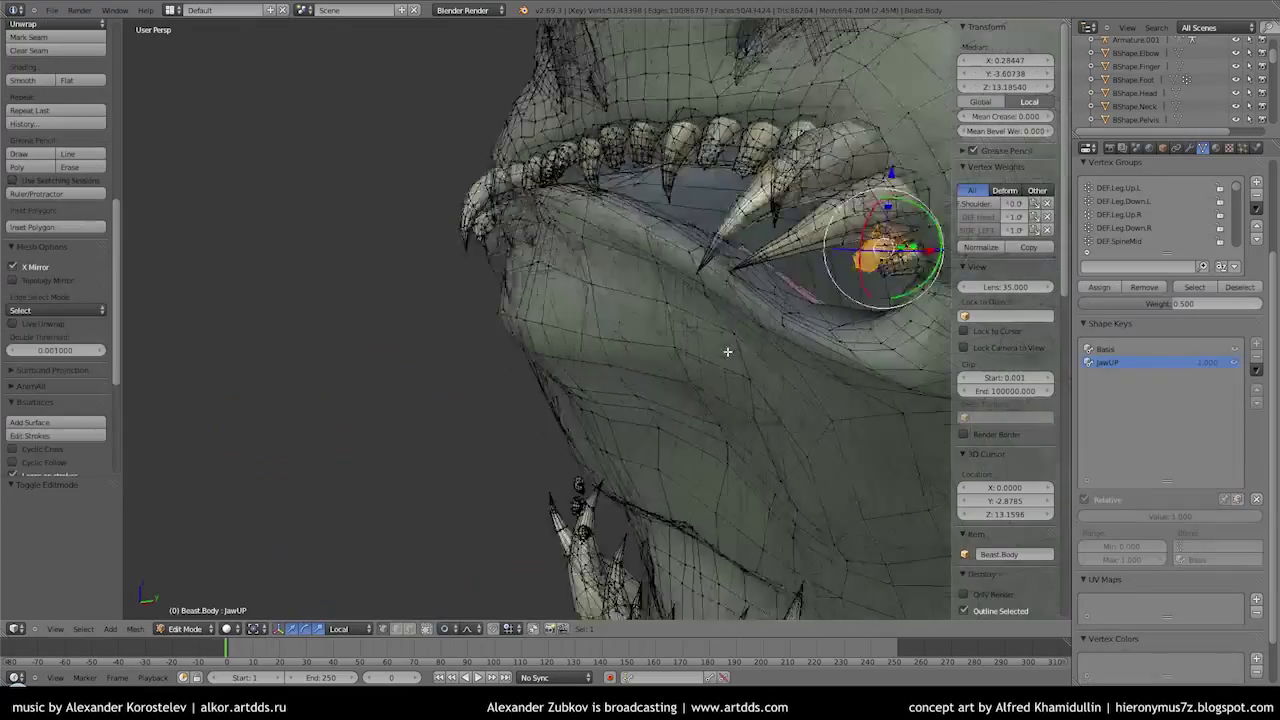
key("ctrl+z")
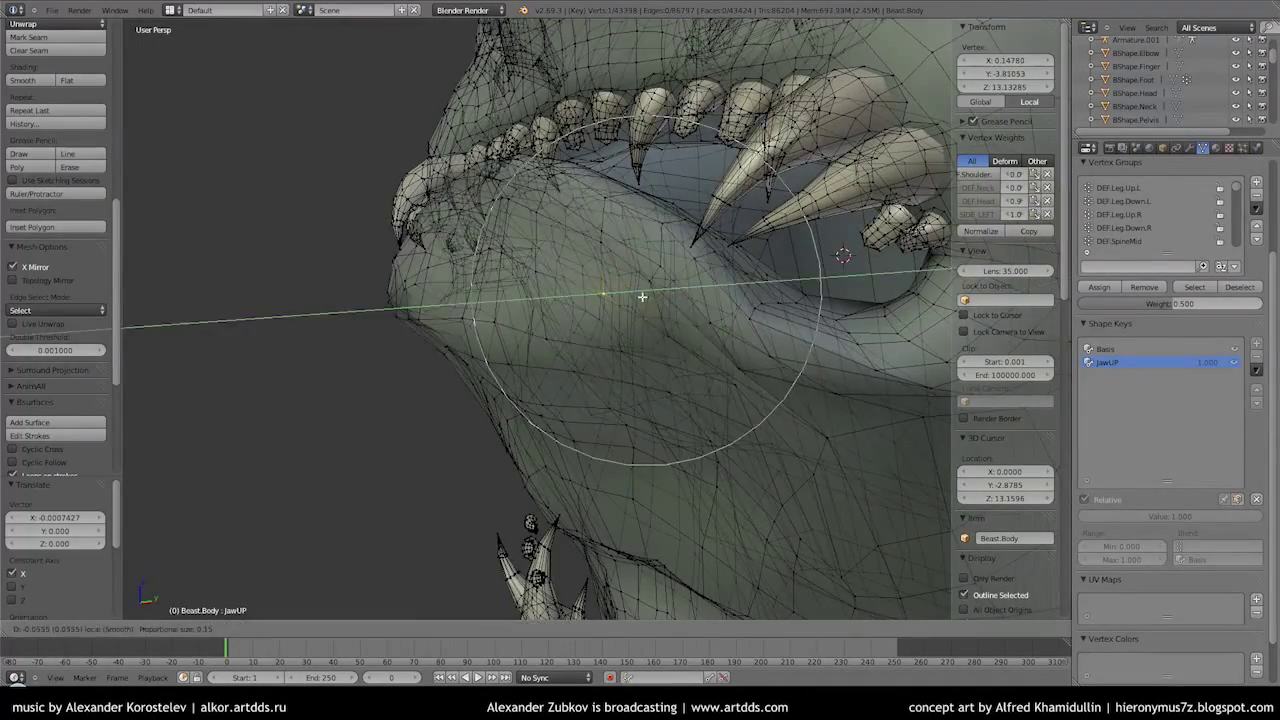
key("ctrl+z")
key("ctrl+z")
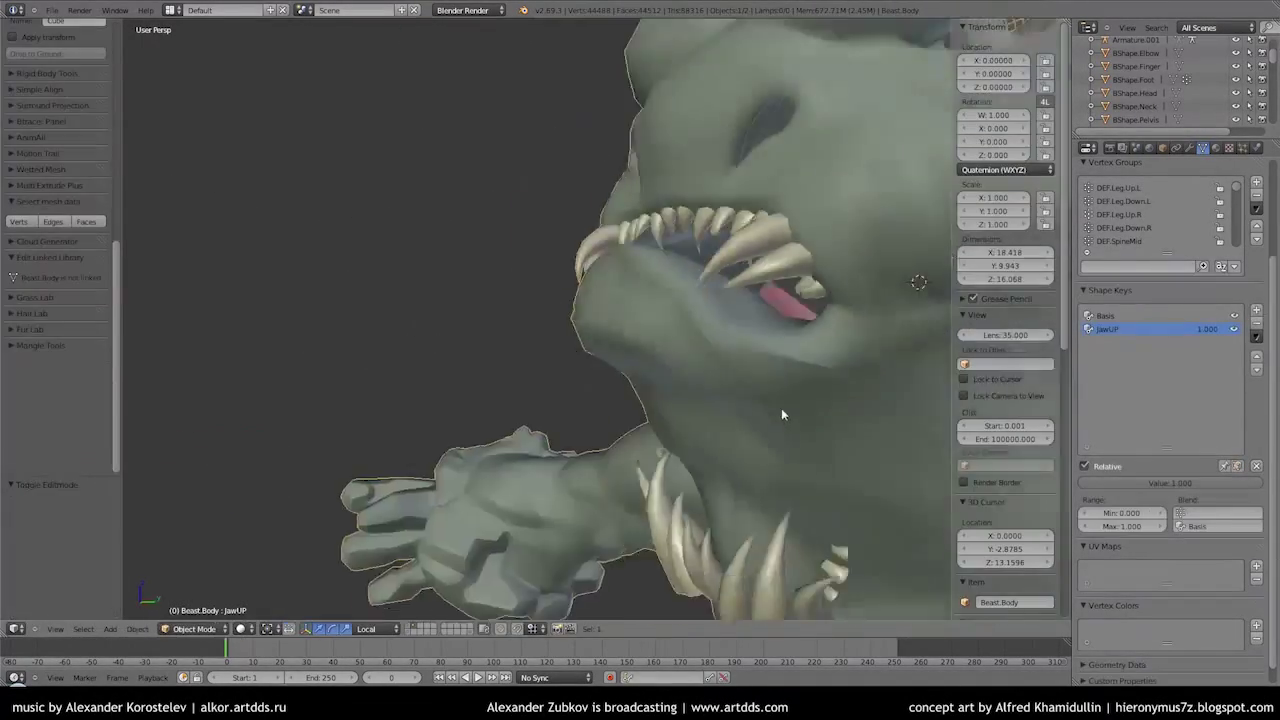
key("ctrl+z")
key("ctrl+shift+z")
key("ctrl+shift+z")
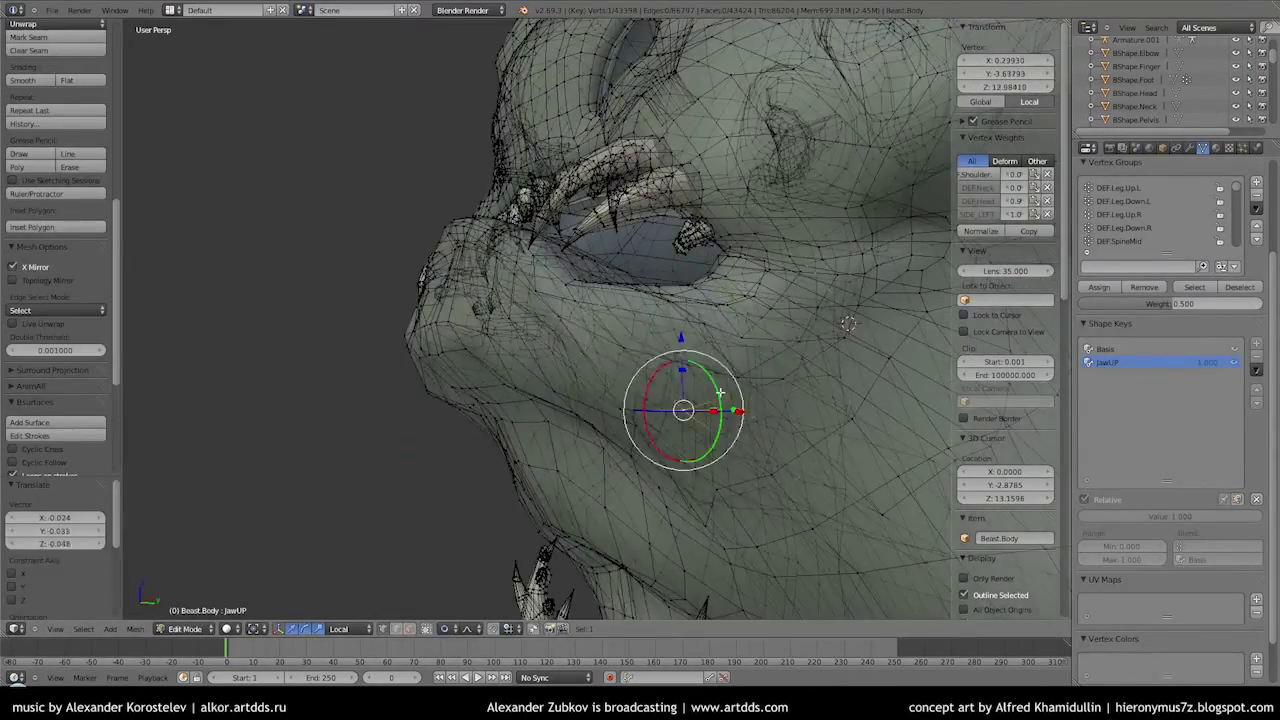
key("shift+v")
left_click(745, 422)
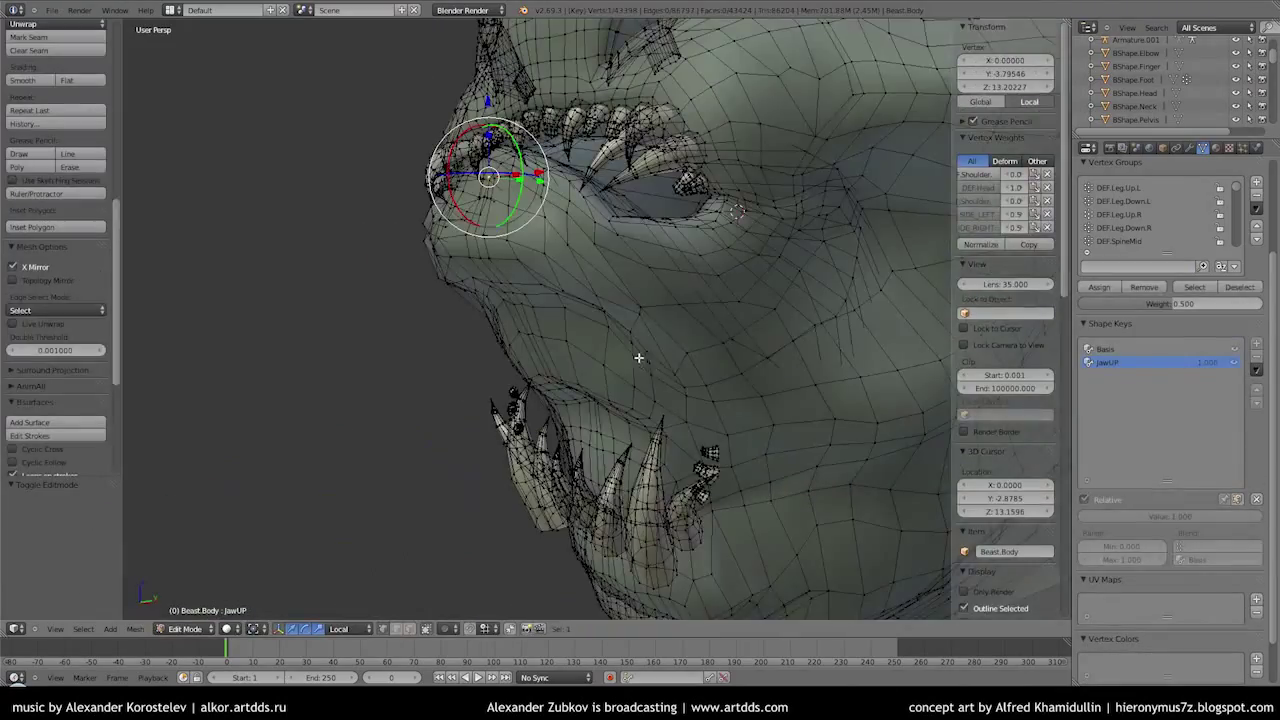
Move the tooth back along Y, tilt it about local X, and check from the front
key("g")
key("y")
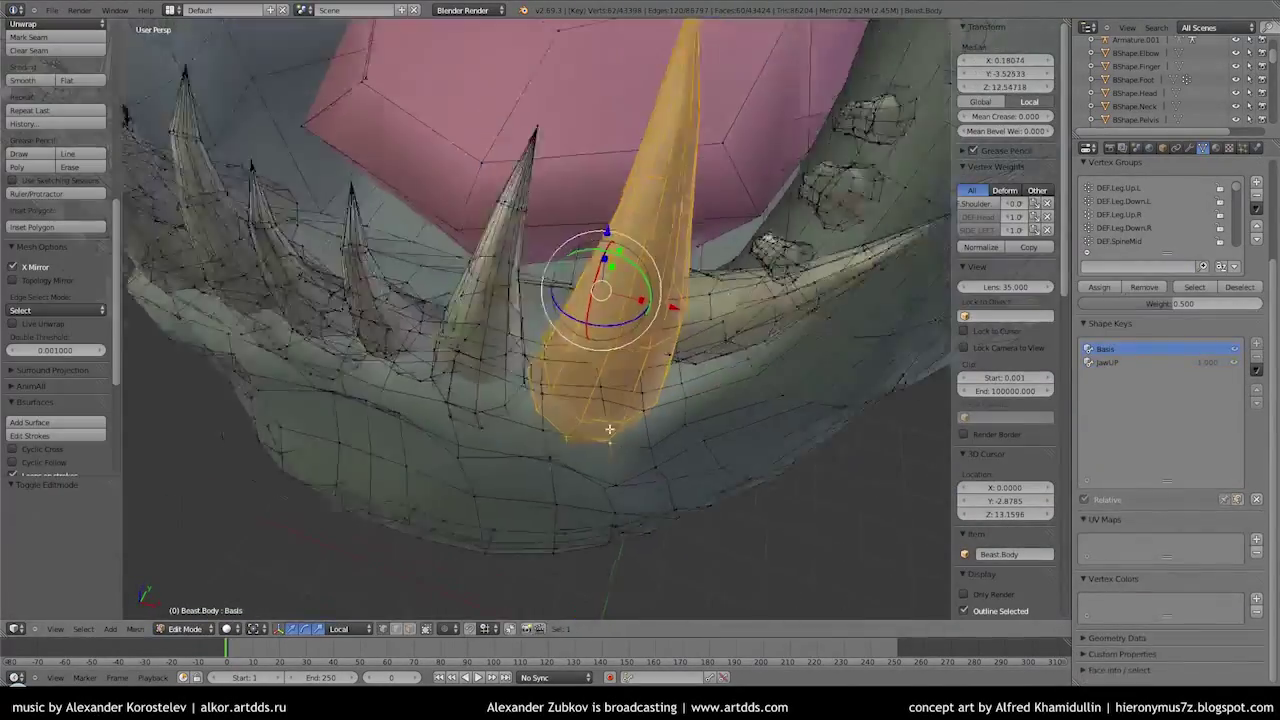
left_click(755, 228)
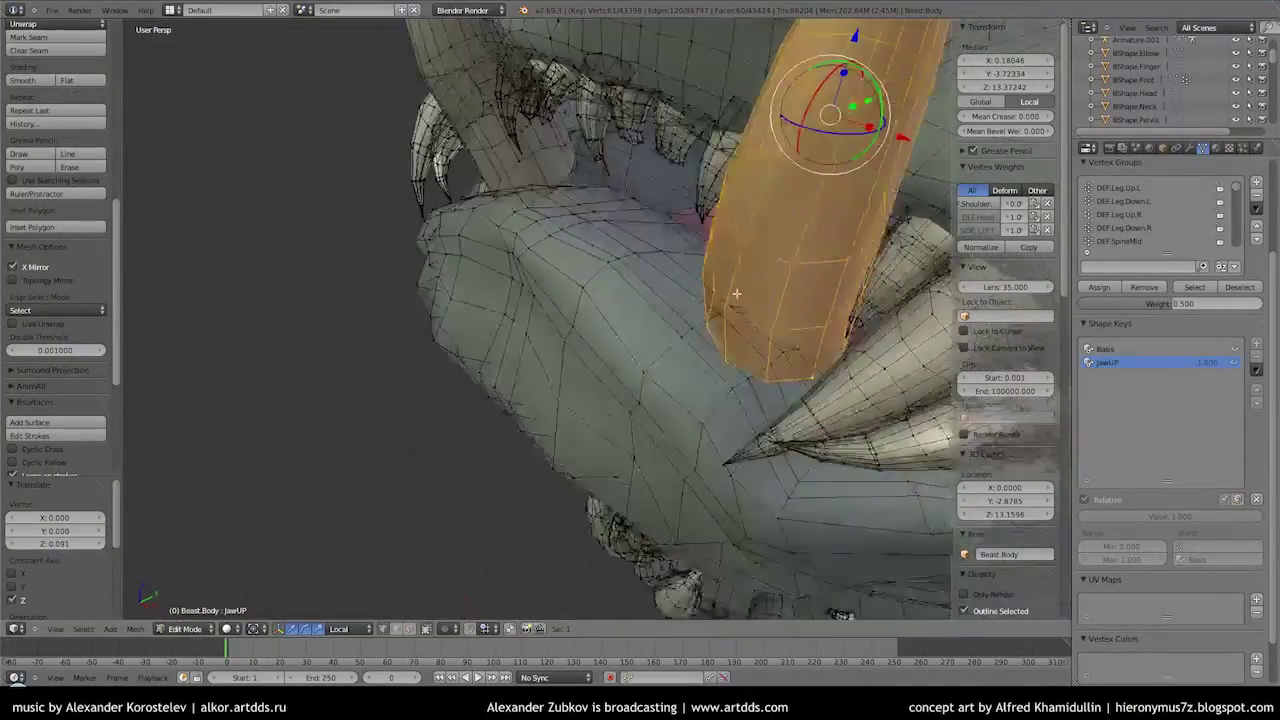
key("r")
key("x")
key("x")
left_click(803, 218)
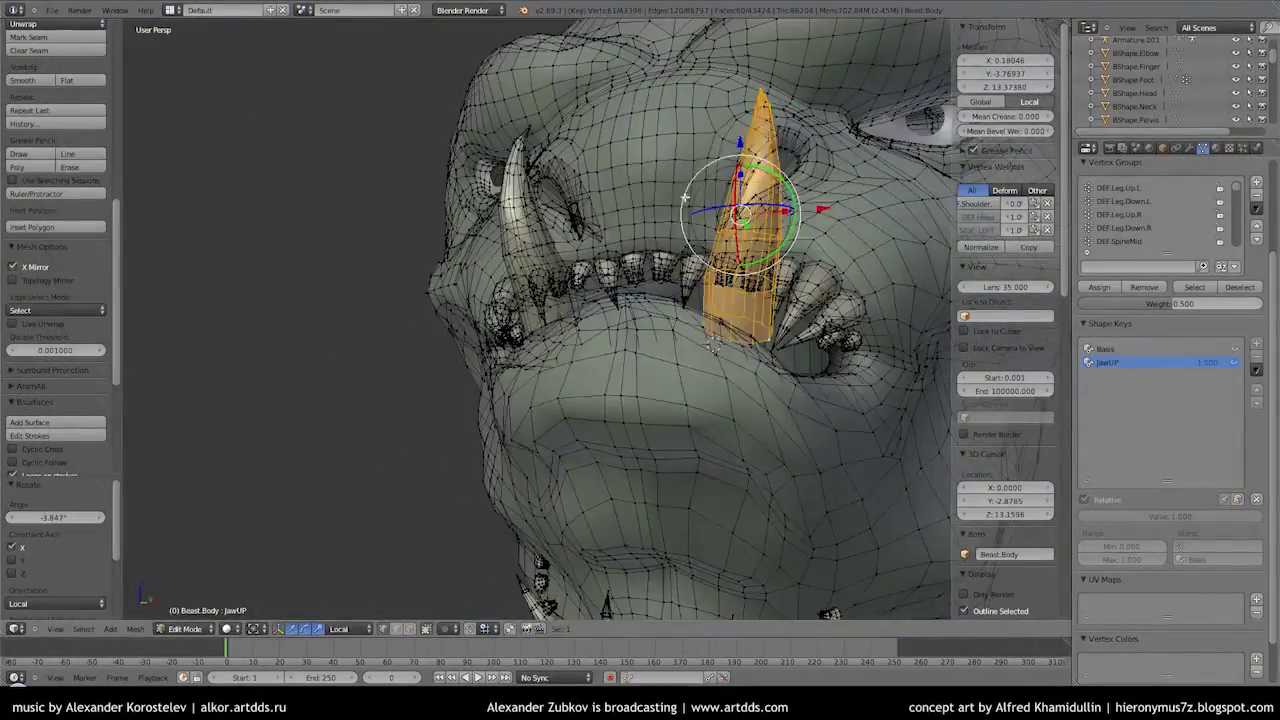
key("Tab")
key("Tab")
mouse_move(722, 295)
middle_mouse_down()
mouse_move(677, 277)
mouse_move(665, 350)
mouse_move(683, 465)
middle_mouse_up()
key("Tab")
key("Tab")
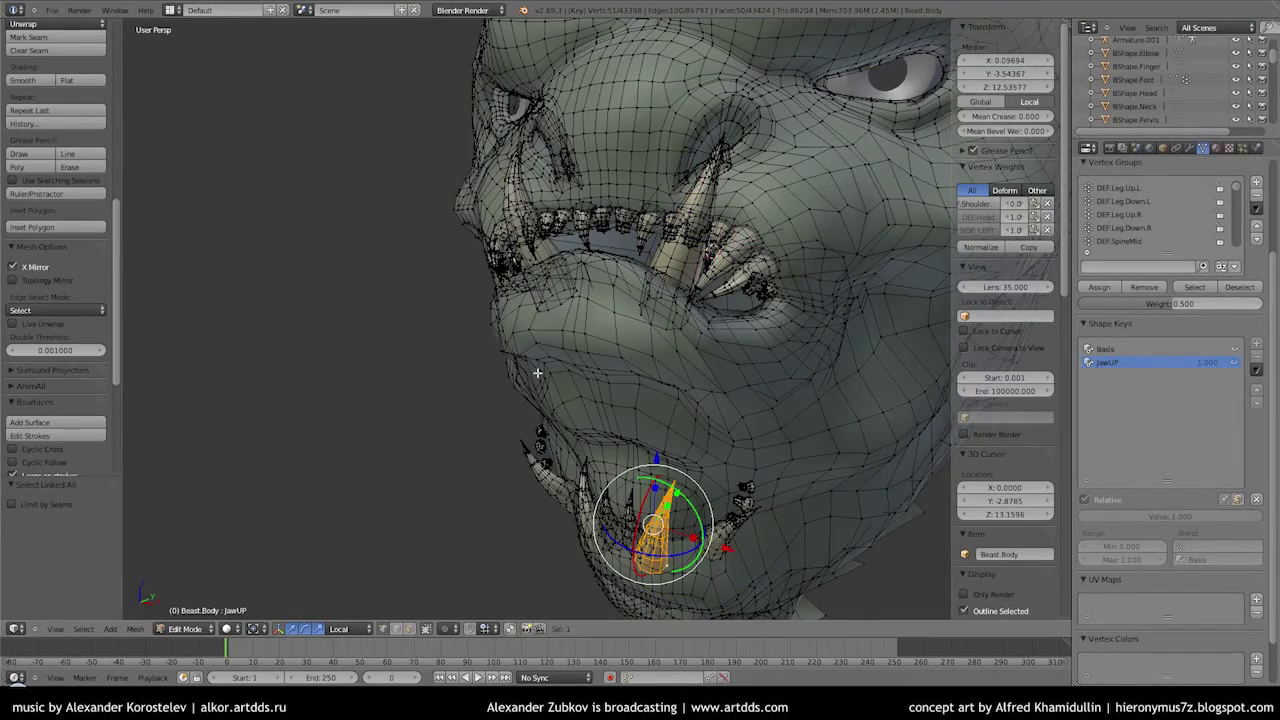
scroll(537, 372, "up", 5)
Rotate the lower tooth about local Y and shift it along local Y
key("r")
key("y")
key("y")
mouse_move(537, 372)
middle_mouse_down()
mouse_move(450, 320)
mouse_move(439, 248)
mouse_move(477, 298)
mouse_move(420, 200)
middle_mouse_up()
left_click(430, 310)
key("g")
key("y")
key("y")
left_click(410, 302)
key("Tab")
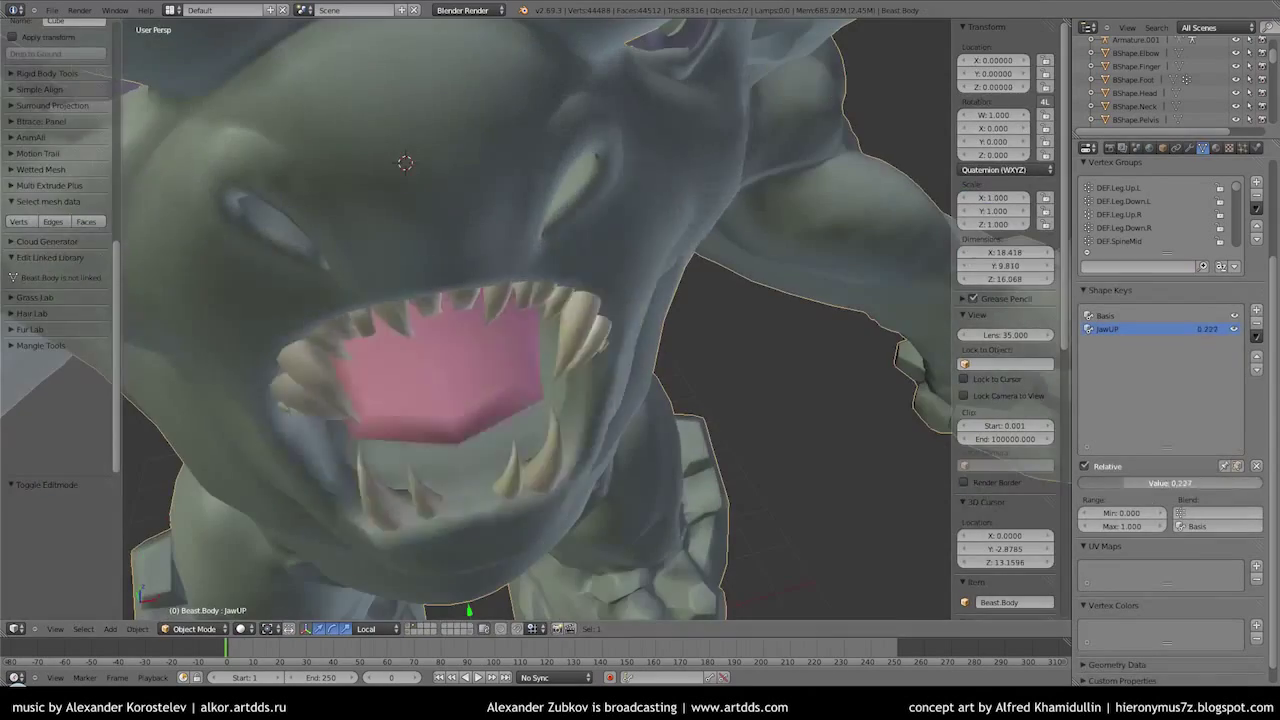
Rename the JawUP shape key to JawClose
scroll(553, 378, "down", 4)
scroll(565, 432, "up", 5)
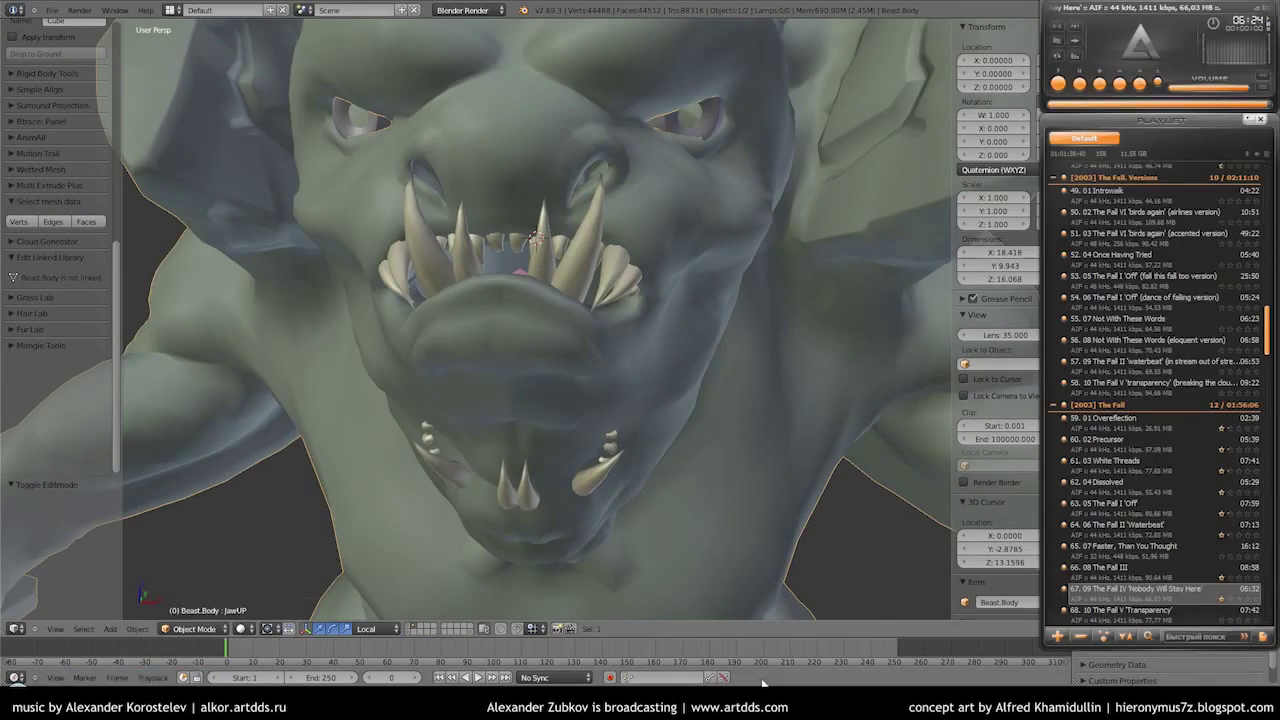
scroll(550, 350, "down", 4)
middle_click_drag(550, 350, 700, 300)
double_click(1110, 329)
type("JawClose")
key("Return")
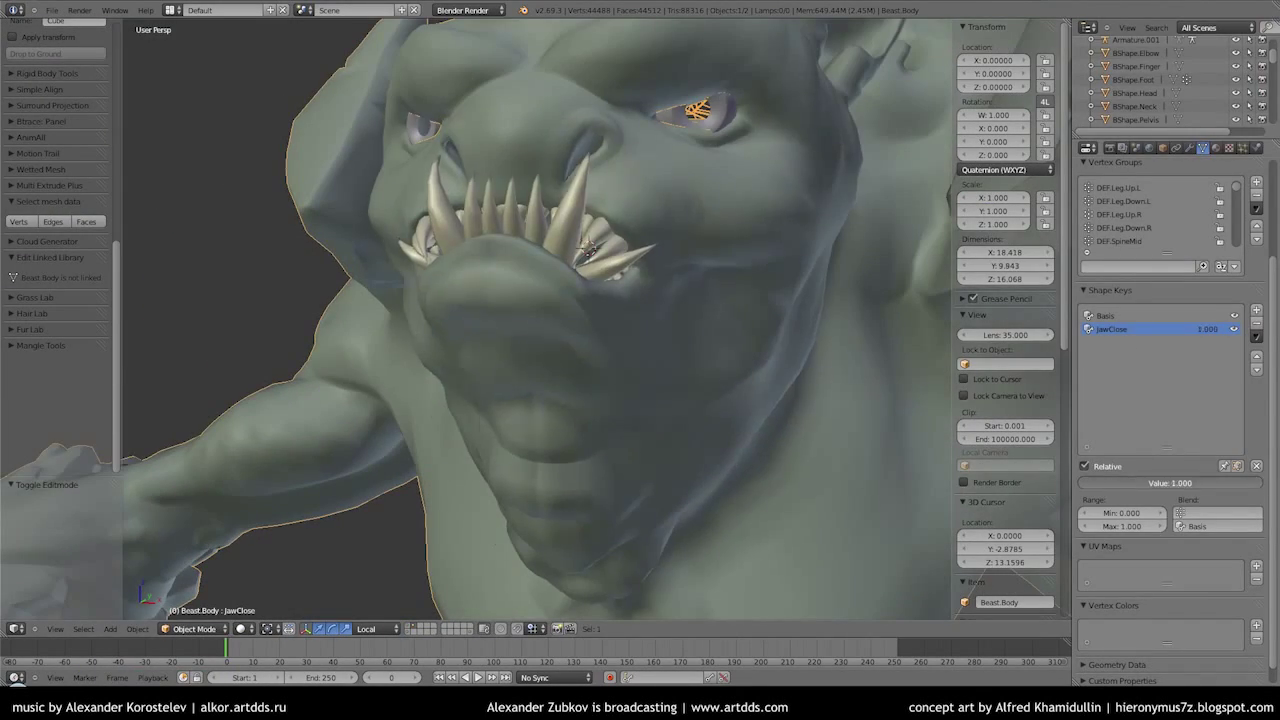
Test the JawClose value slider by opening and closing the jaw
middle_click_drag(600, 350, 700, 340)
left_click_drag(1175, 484, 1110, 484)
scroll(654, 355, "up", 5)
mouse_move(654, 348)
middle_mouse_down()
mouse_move(600, 300)
mouse_move(560, 330)
middle_mouse_up()
scroll(560, 330, "down", 3)
left_click_drag(1130, 483, 1250, 483)
Save the blend file, overwriting it, then select the Basis key and enter Edit Mode
key("ctrl+s")
left_click(740, 323)
scroll(740, 323, "down", 4)
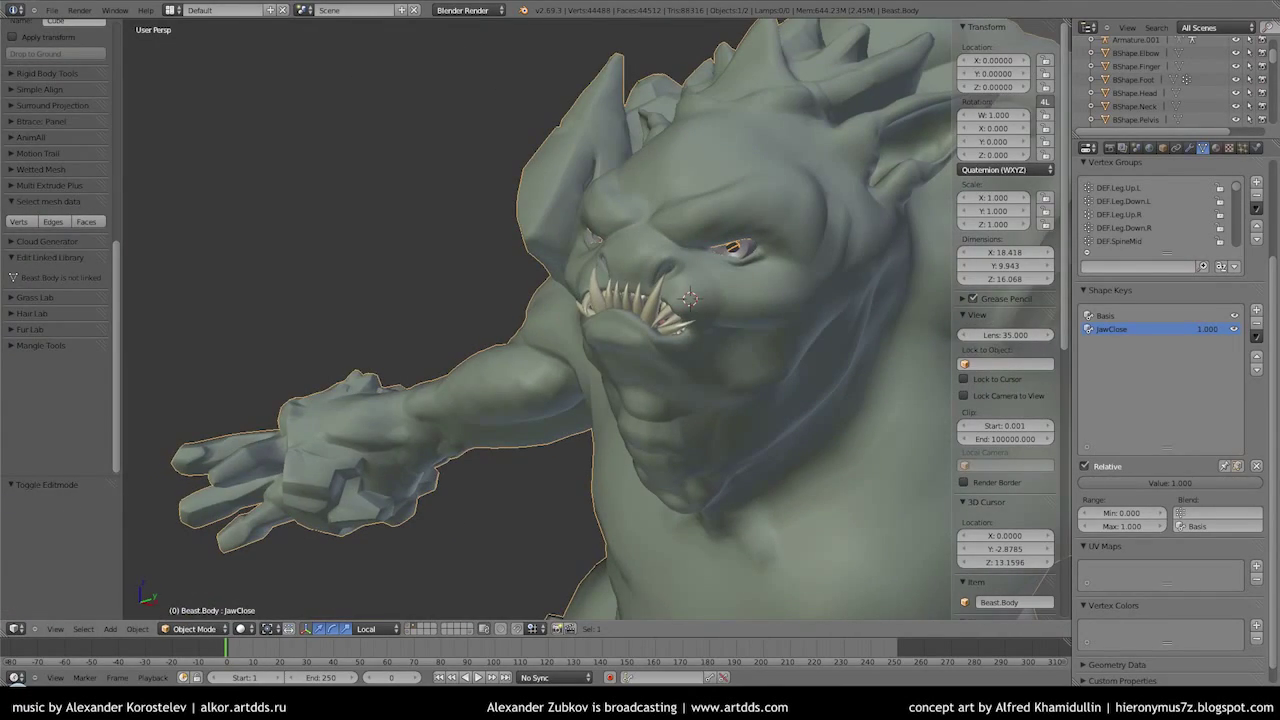
middle_click_drag(690, 300, 772, 304)
left_click(1110, 315)
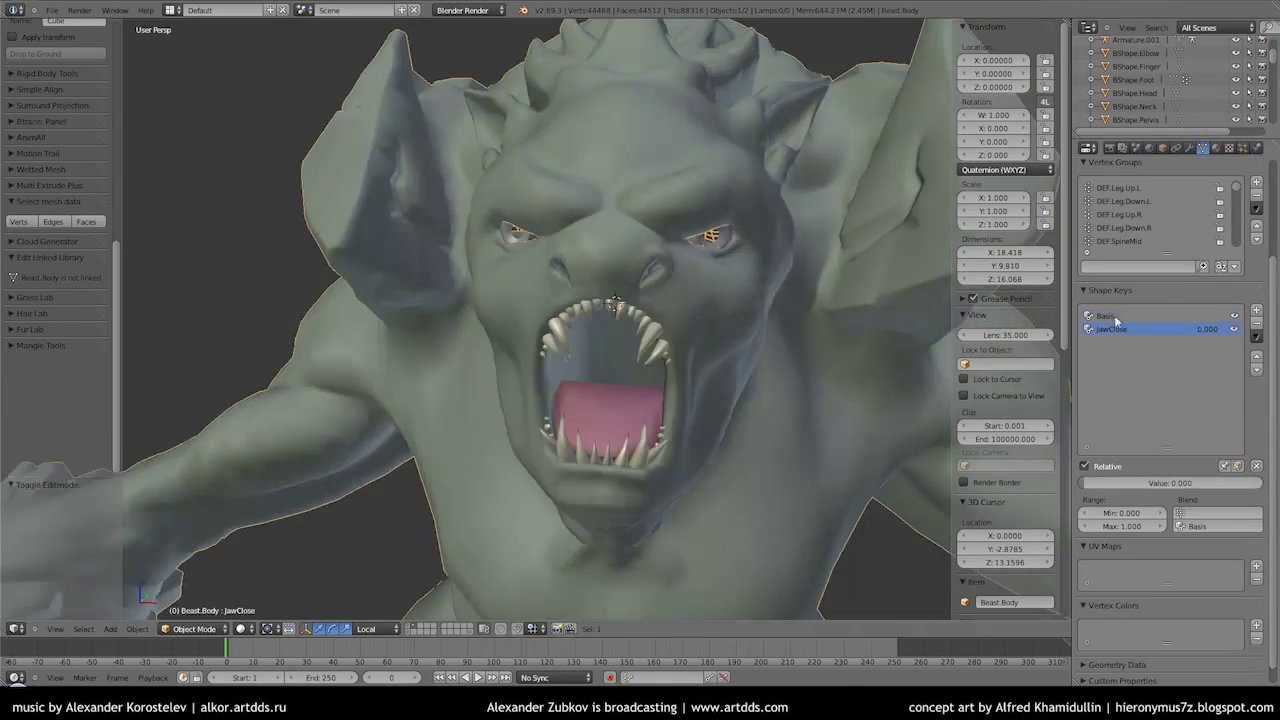
key("Tab")
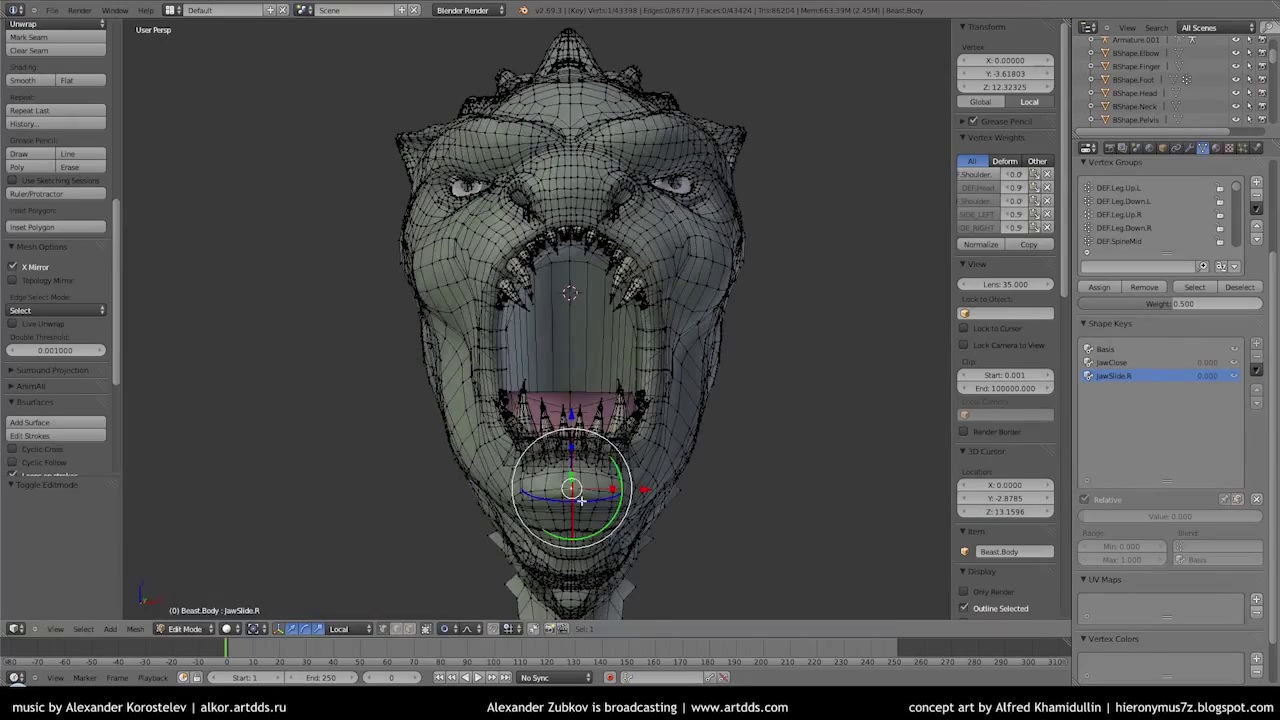
Slide the lower jaw sideways with proportional falloff on JawSlide.R
left_click_drag(651, 497, 627, 515)
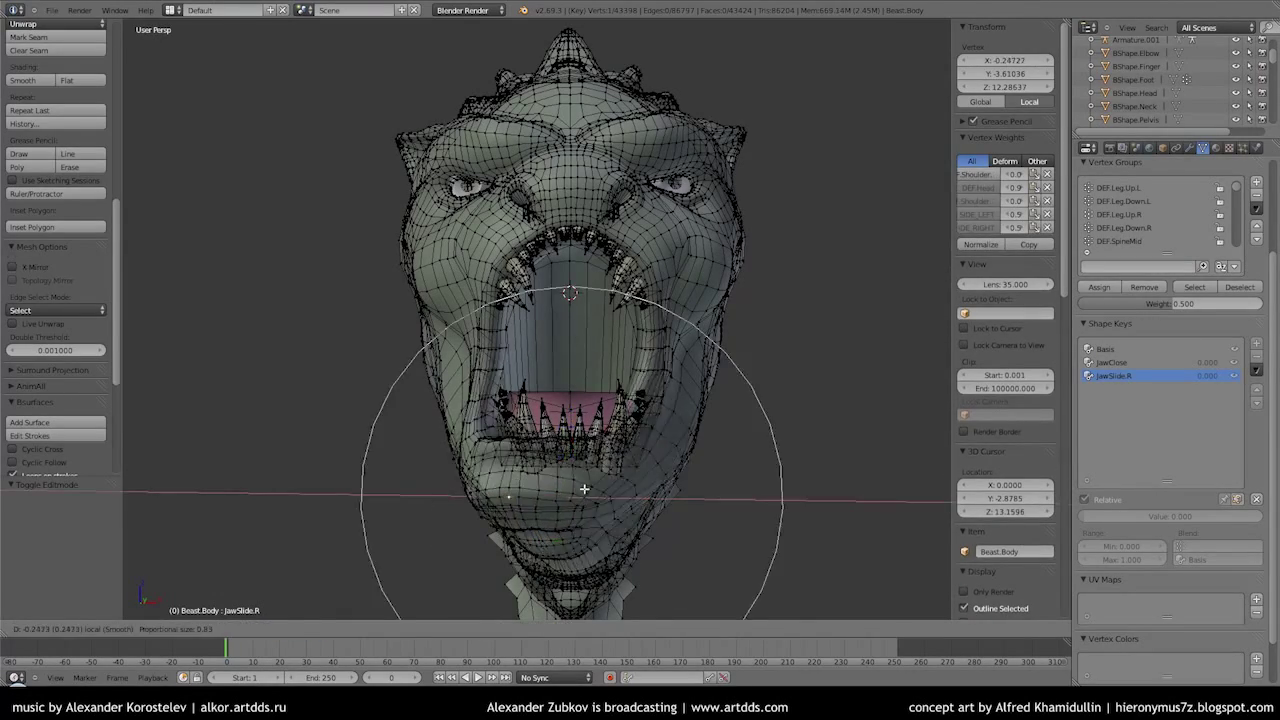
middle_click_drag(565, 405, 631, 481)
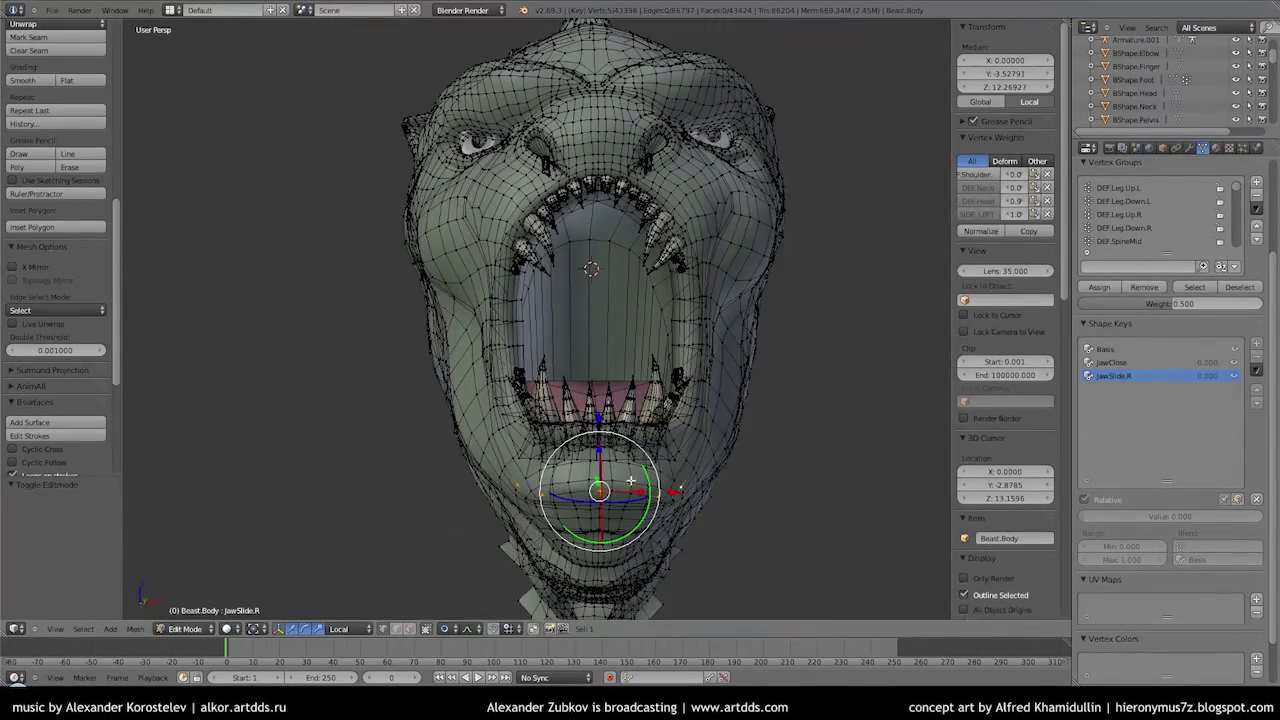
left_click_drag(676, 491, 640, 492)
scroll(600, 490, "up", 3)
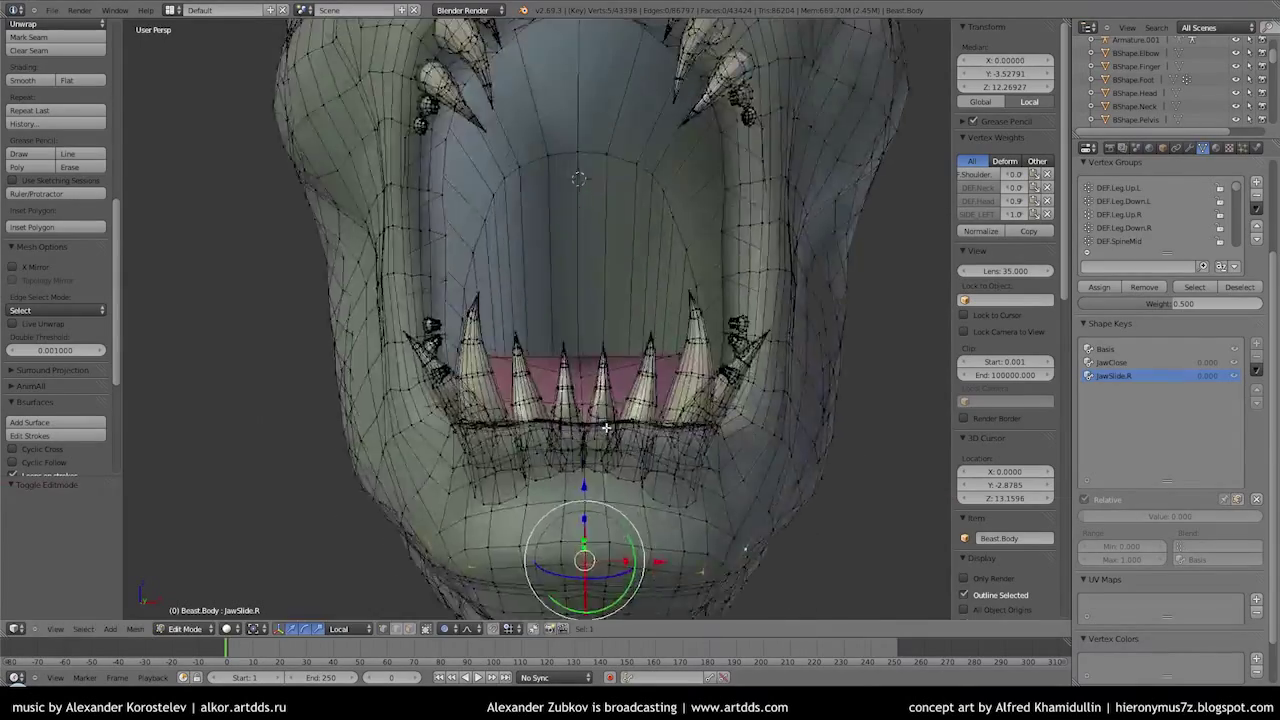
Select the Beast.Tooth material faces and slide the lower teeth sideways with the jaw
left_click(1215, 147)
left_click(1165, 269)
middle_click_drag(790, 230, 804, 257)
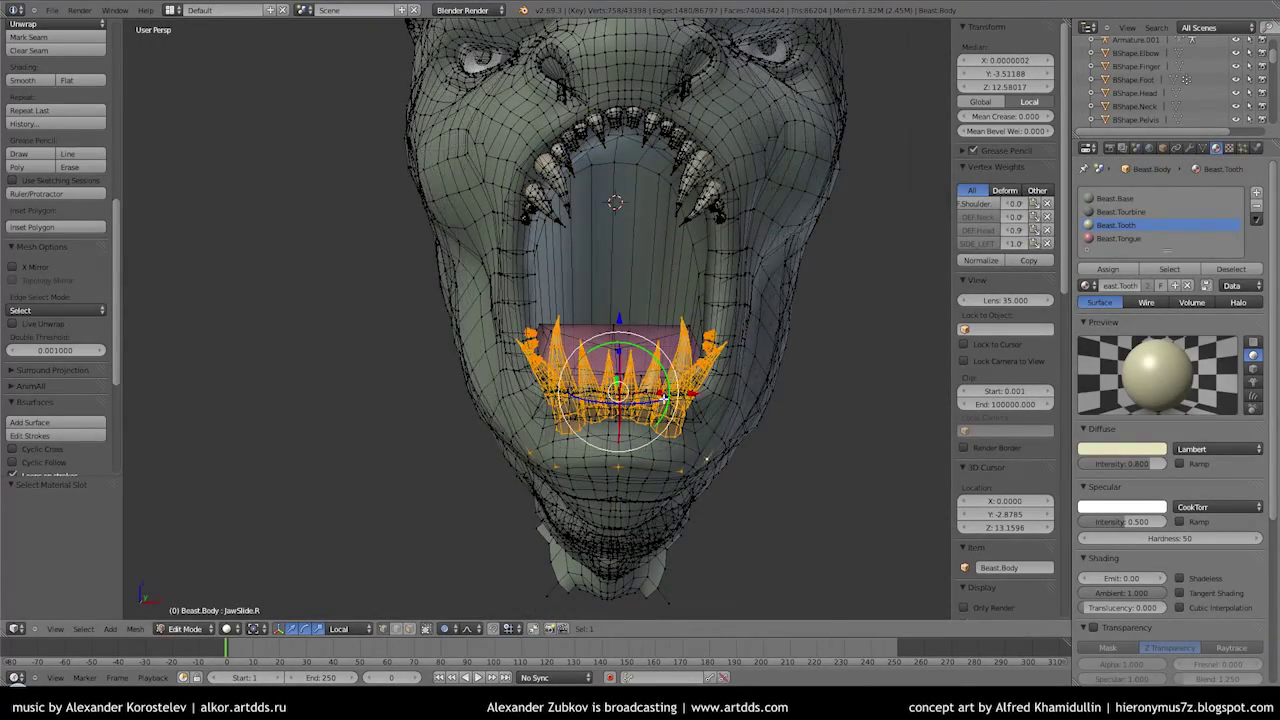
left_click_drag(663, 397, 653, 382)
scroll(634, 380, "down", 2)
Move a vertex on the side of the mouth along X
mouse_move(720, 349)
middle_mouse_down()
mouse_move(729, 409)
mouse_move(632, 335)
middle_mouse_up()
right_click(729, 409)
key("g")
key("x")
left_click(760, 400)
In front view, slide the selection further sideways along X
key("KP_1")
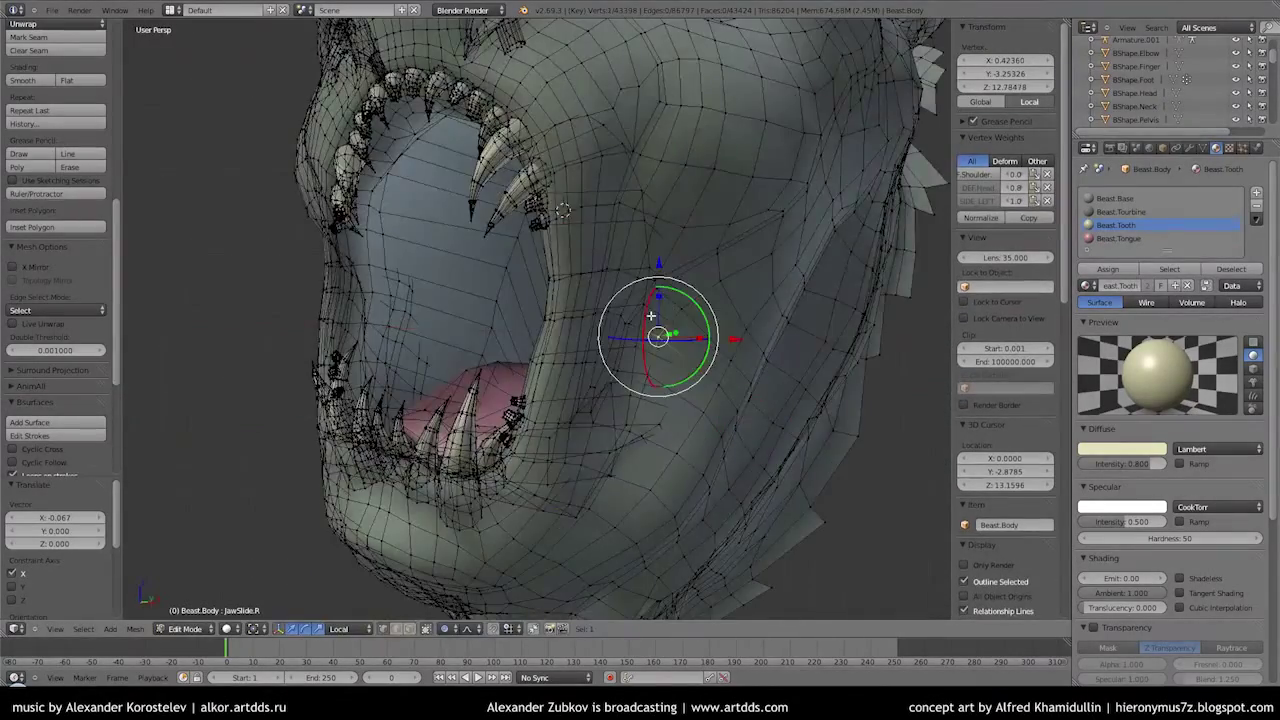
key("g")
key("x")
scroll(725, 330, "up", 3)
left_click(723, 334)
Set JawClose to 0 to open the mouth, then resume editing
key("Tab")
left_click(1203, 147)
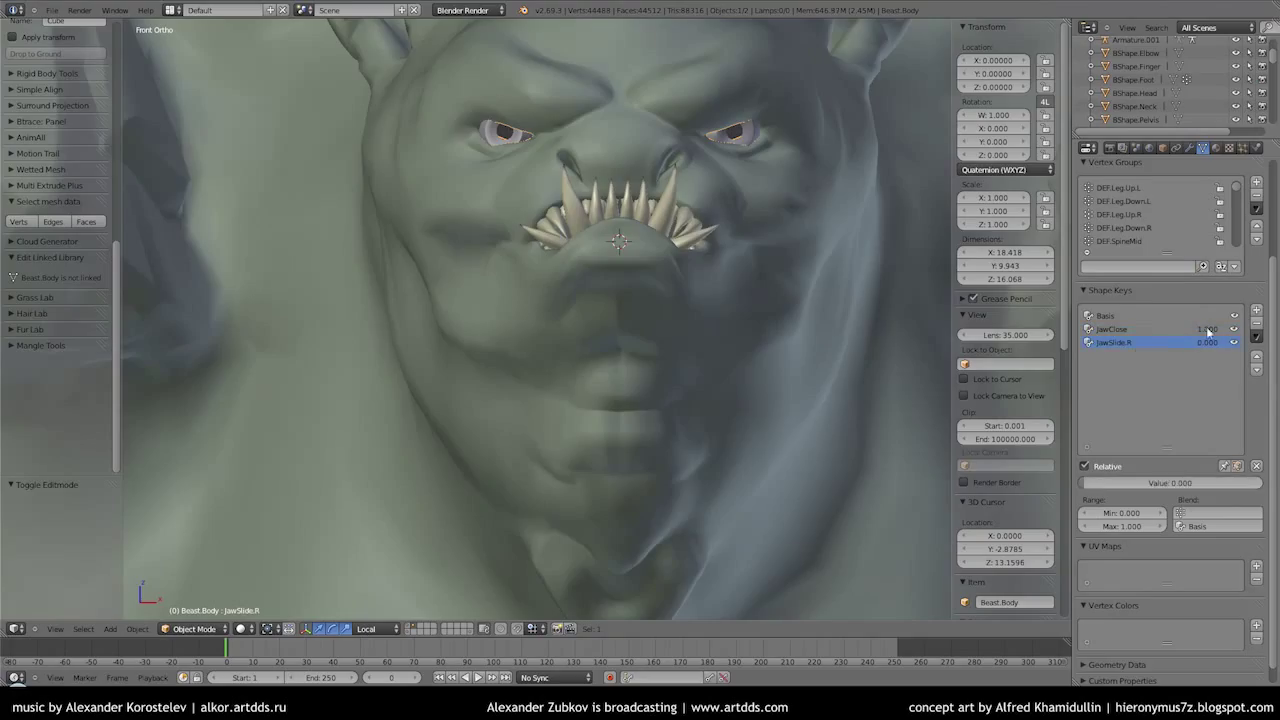
left_click_drag(1210, 332, 1180, 332)
key("Tab")
Shift the cheek vertices sideways along X with soft falloff
middle_click_drag(600, 350, 514, 329)
key("KP_1")
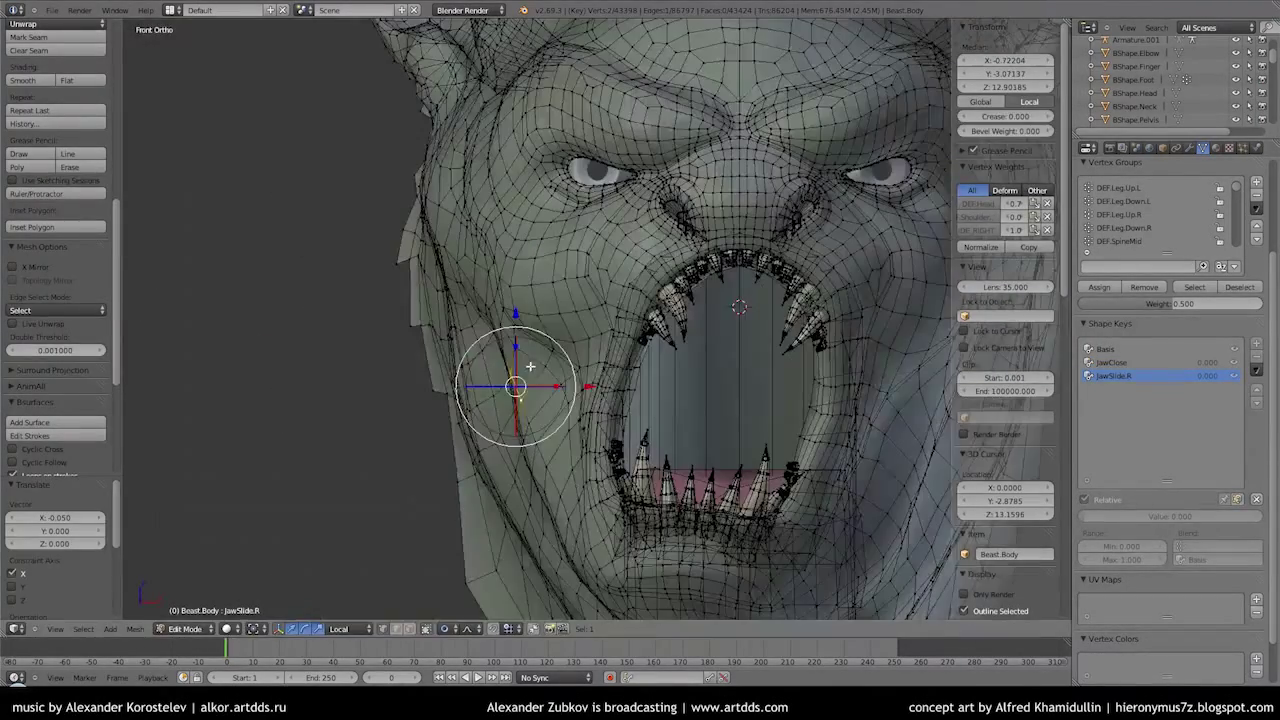
key("g")
key("x")
key("KP_3")
left_click(257, 337)
middle_click_drag(257, 337, 420, 330)
Preview JawSlide.R at full value in object mode and compare it with the edited shape
key("Tab")
key("Tab")
key("KP_1")
key("Tab")
left_click_drag(1130, 483, 1250, 483)
key("Tab")
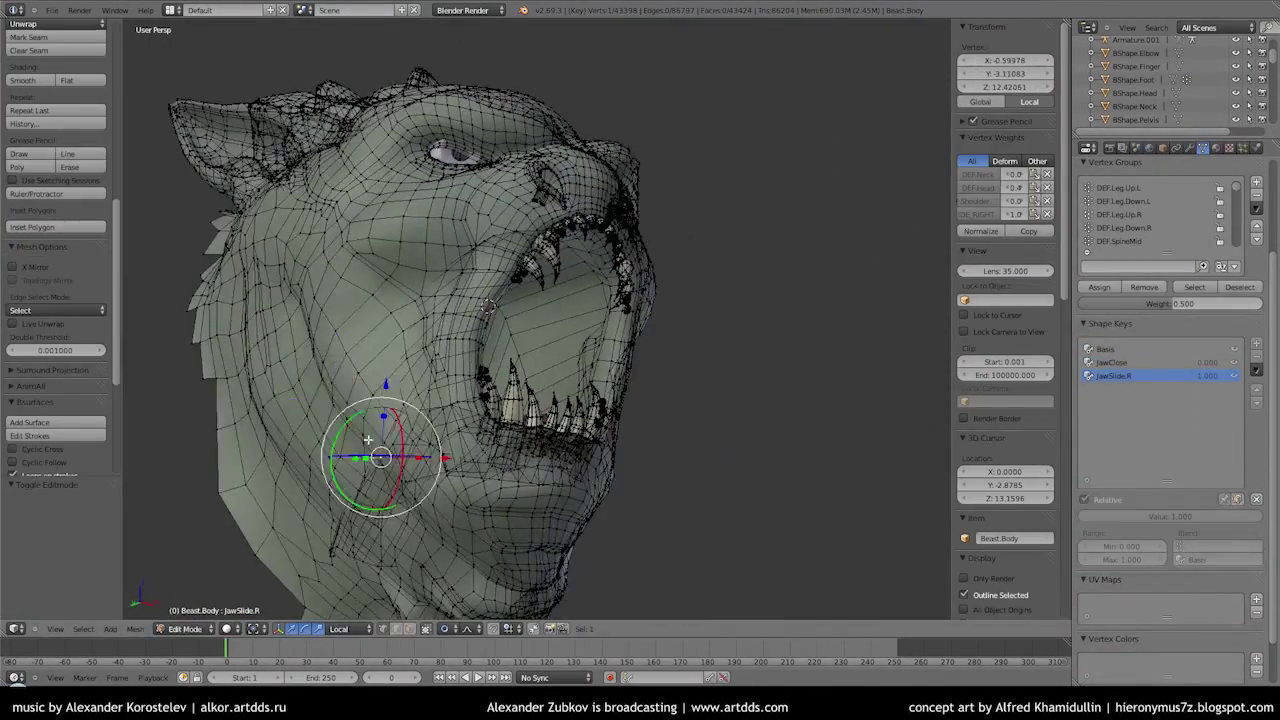
key("Tab")
key("KP_1")
mouse_move(1250, 483)
left_mouse_down()
mouse_move(1227, 483)
mouse_move(1262, 483)
left_mouse_up()
key("Tab")
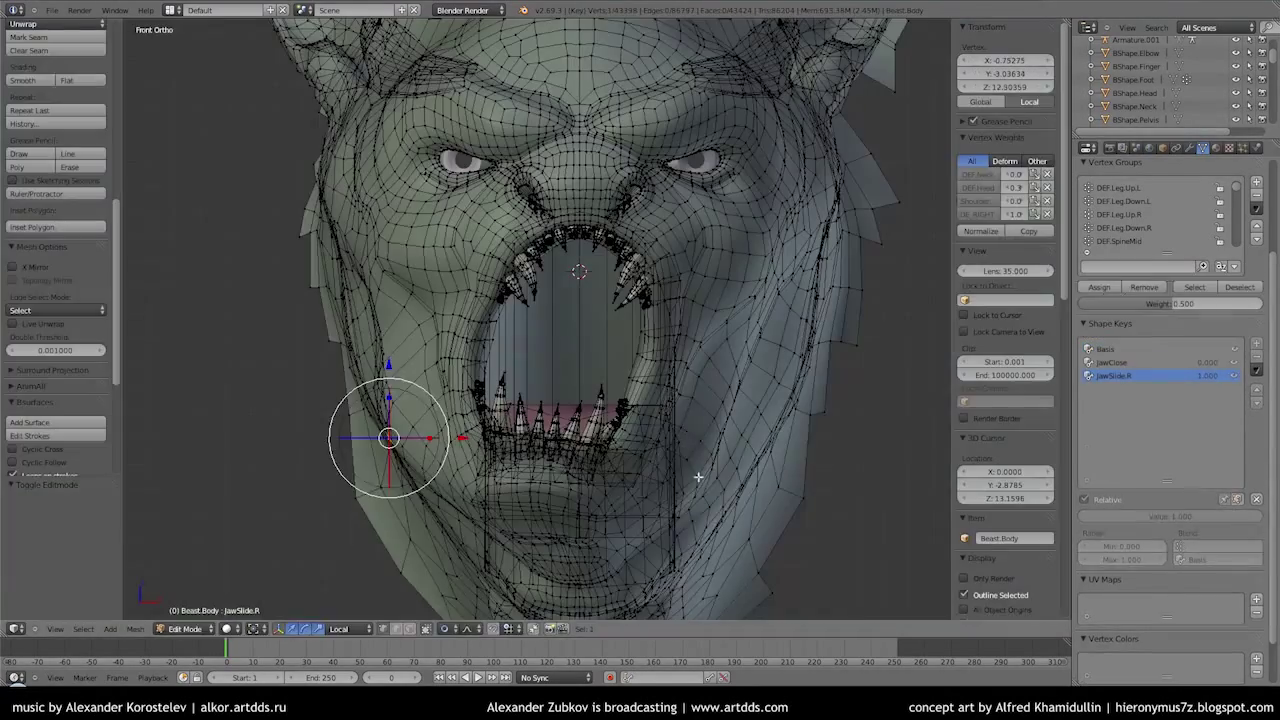
key("Tab")
key("Tab")
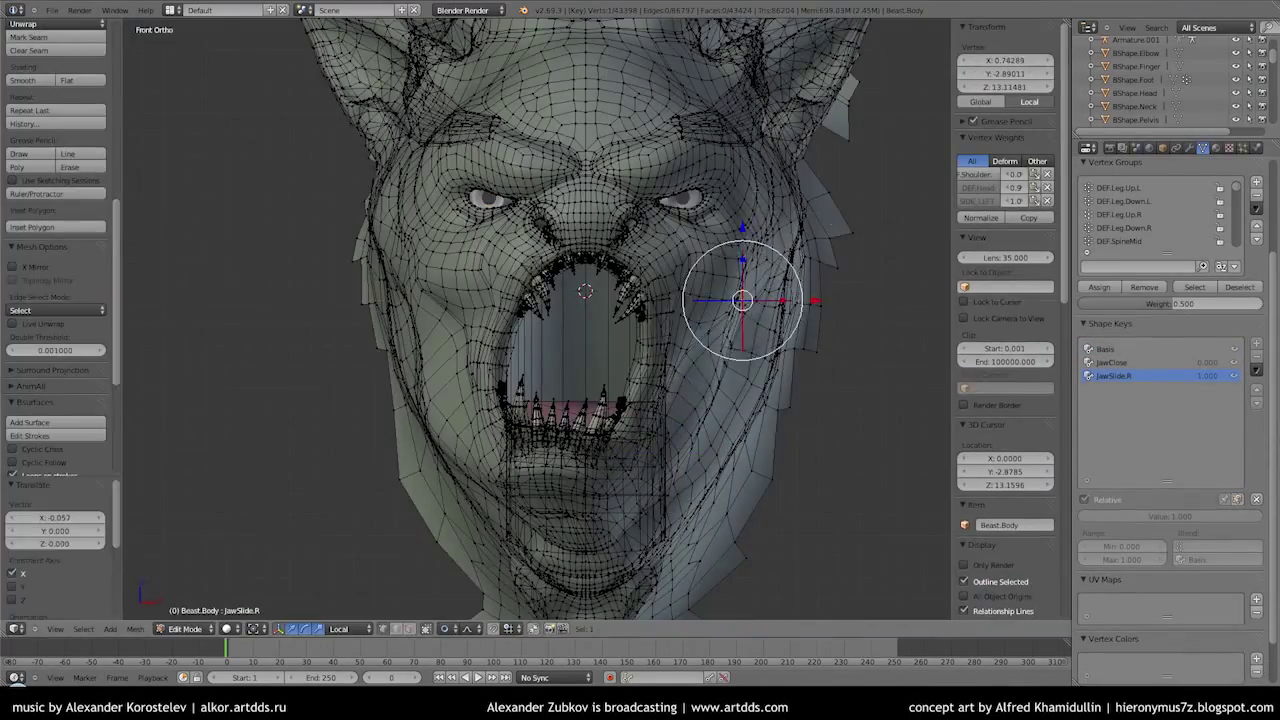
key("Tab")
Slide the mouth corner sideways along X and check the jaw in object mode
key("Tab")
scroll(580, 355, "up", 6)
key("g")
key("x")
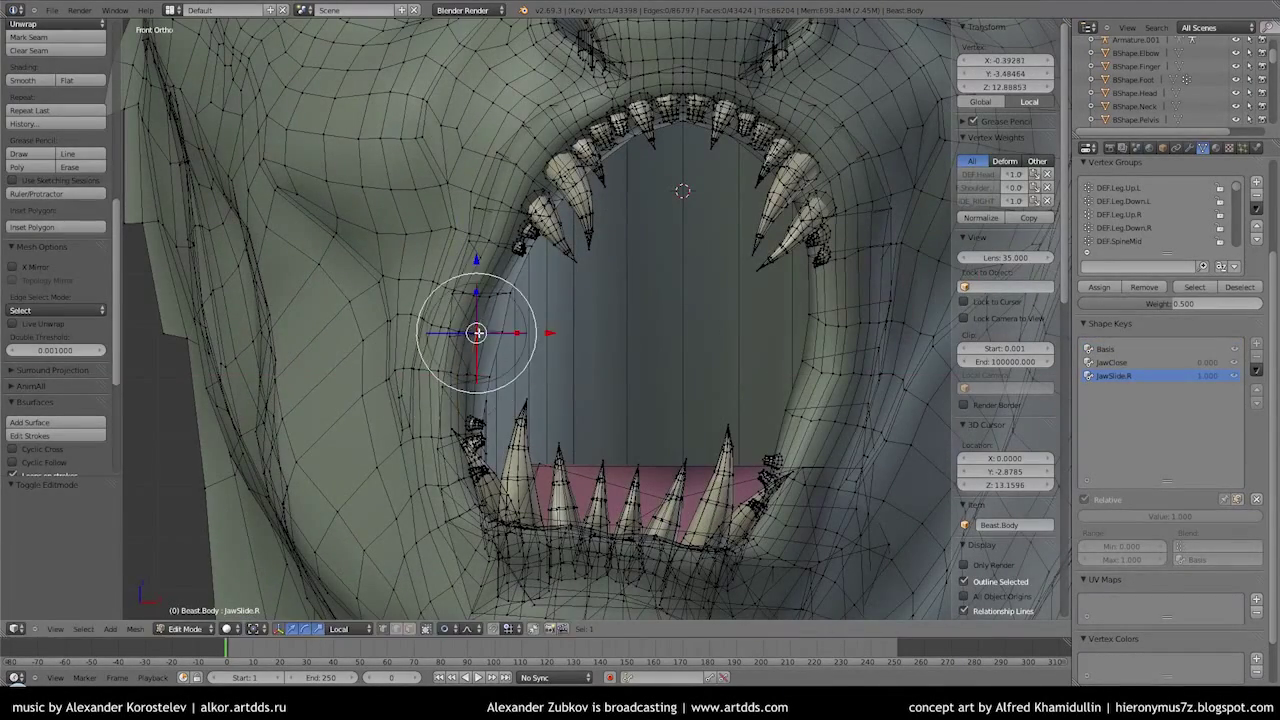
left_click(889, 422)
key("Tab")
key("Tab")
mouse_move(816, 424)
middle_mouse_down()
mouse_move(760, 400)
mouse_move(796, 451)
middle_mouse_up()
Test JawSlide.R at partial values from front and three-quarter views
key("g")
left_click(796, 451)
key("Tab")
scroll(796, 451, "down", 5)
left_click_drag(1150, 483, 1175, 483)
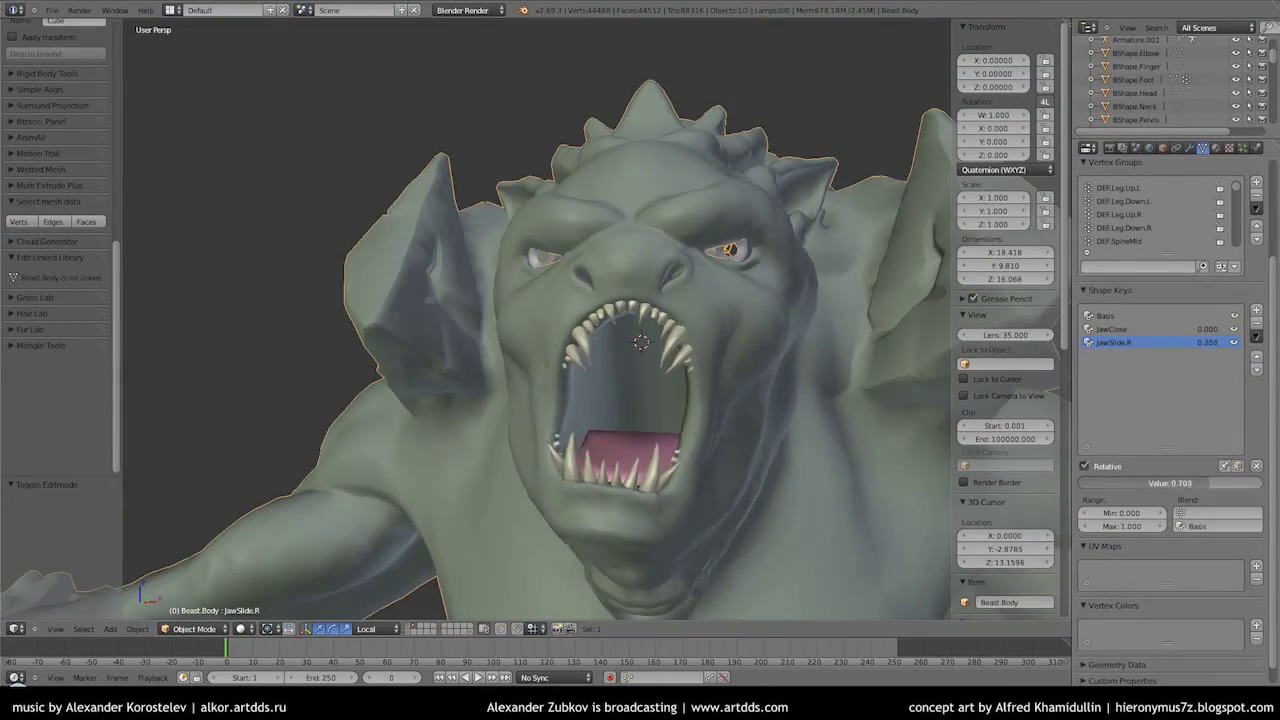
mouse_move(900, 485)
middle_mouse_down()
mouse_move(765, 488)
mouse_move(612, 430)
mouse_move(650, 483)
middle_mouse_up()
key("KP_1")
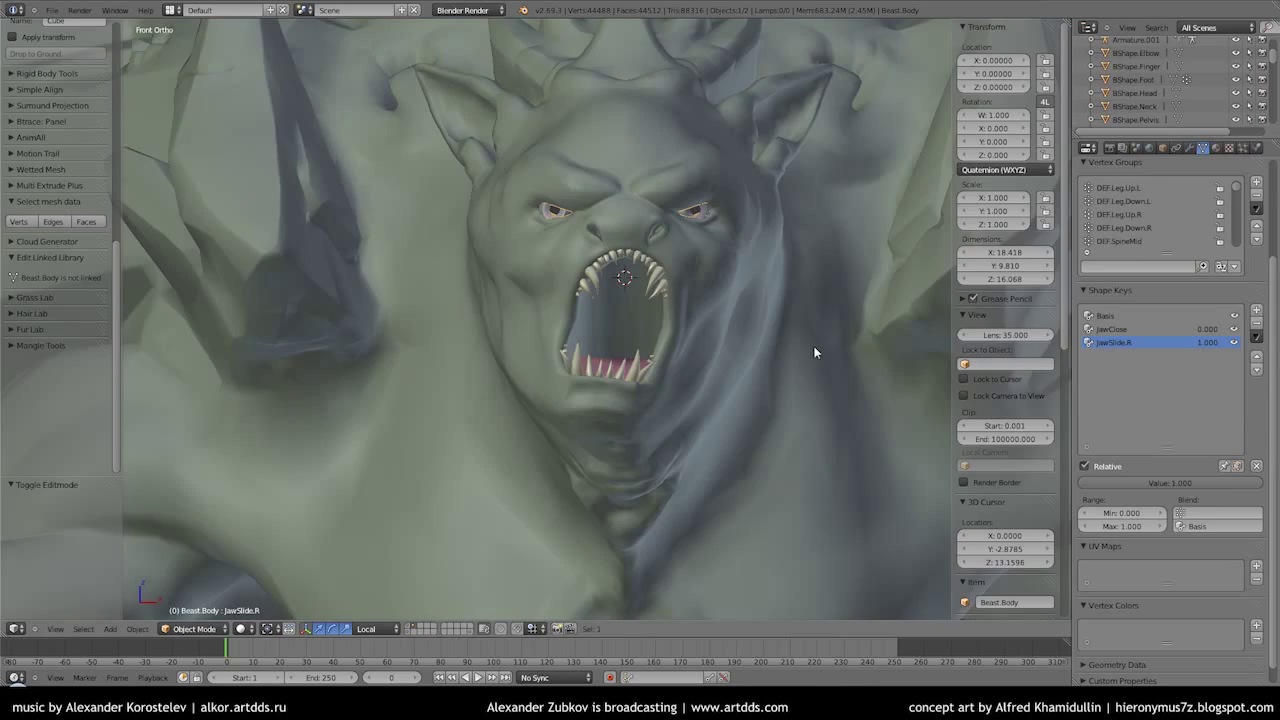
mouse_move(557, 267)
middle_mouse_down()
mouse_move(630, 302)
mouse_move(566, 278)
mouse_move(579, 282)
middle_mouse_up()
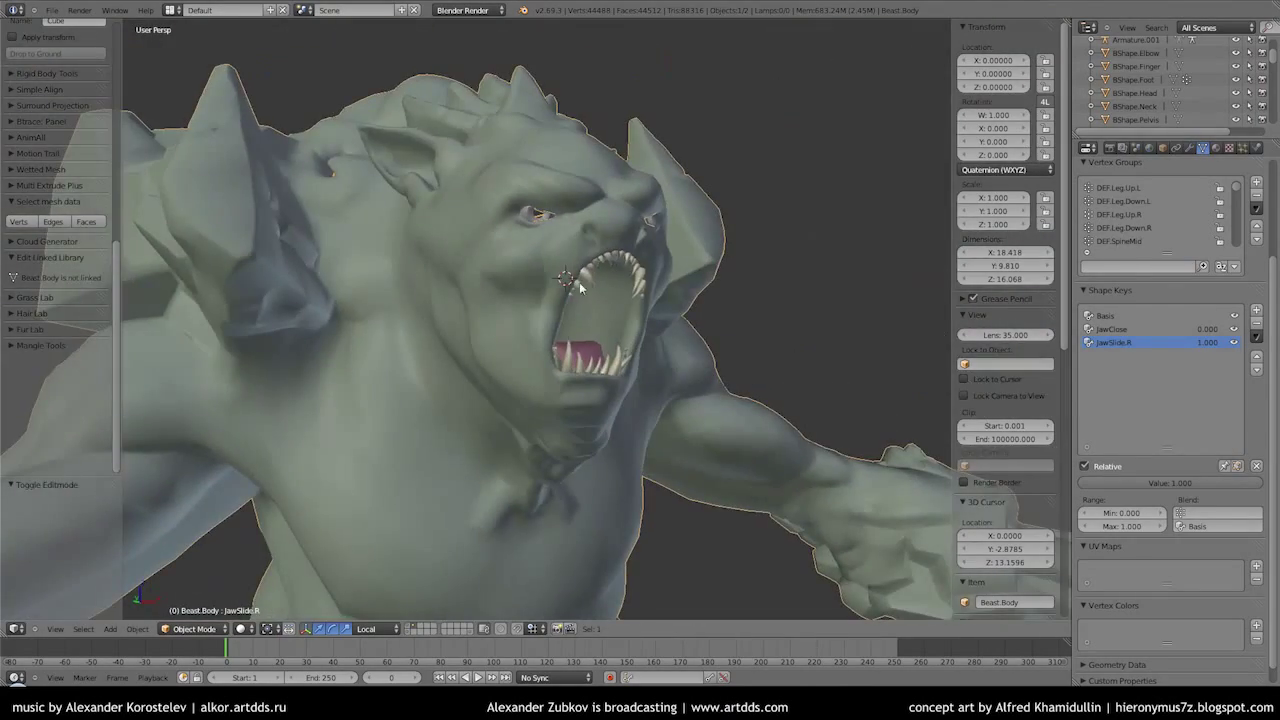
Discard the extra Key 3 shape key and select the whole head with teeth and mouth interior
key("Tab")
mouse_move(700, 400)
middle_mouse_down()
mouse_move(509, 289)
mouse_move(400, 277)
mouse_move(689, 323)
mouse_move(663, 294)
mouse_move(523, 263)
mouse_move(576, 273)
mouse_move(560, 285)
middle_mouse_up()
right_click(400, 277, "alt")
left_click(1256, 343)
key("ctrl+l")
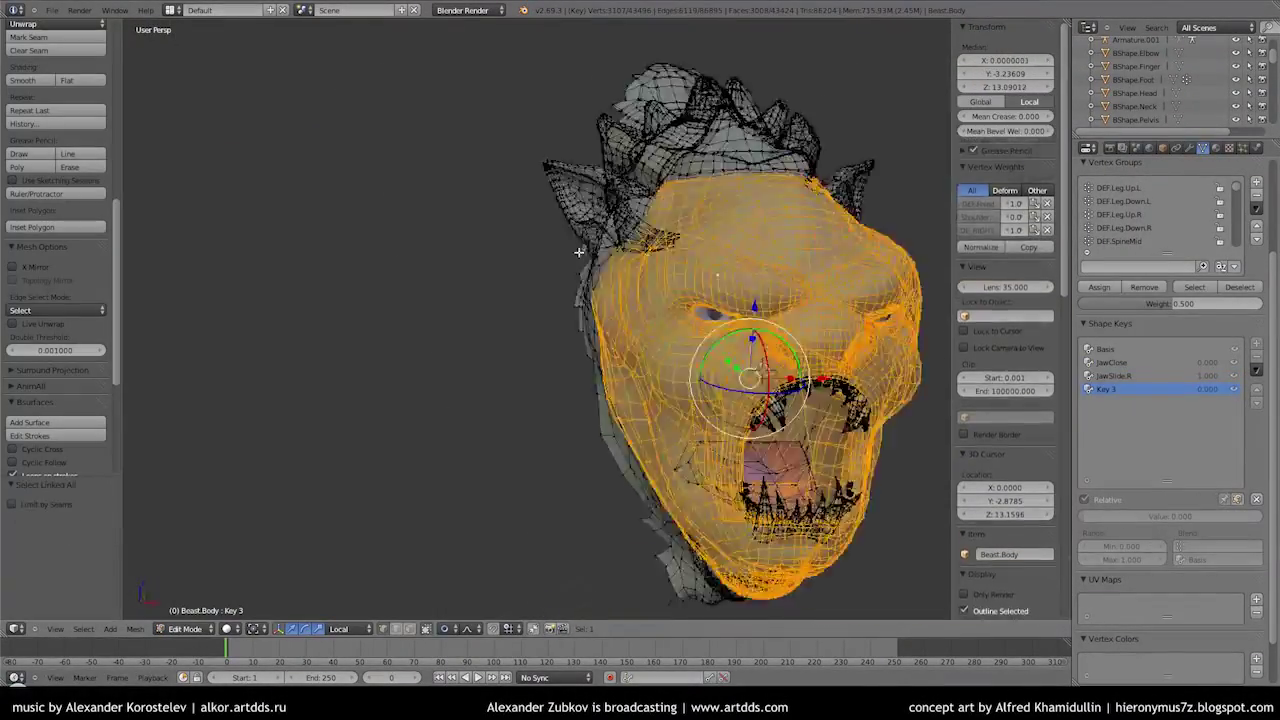
key("KP_3")
left_click_drag(418, 145, 607, 323)
key("KP_1")
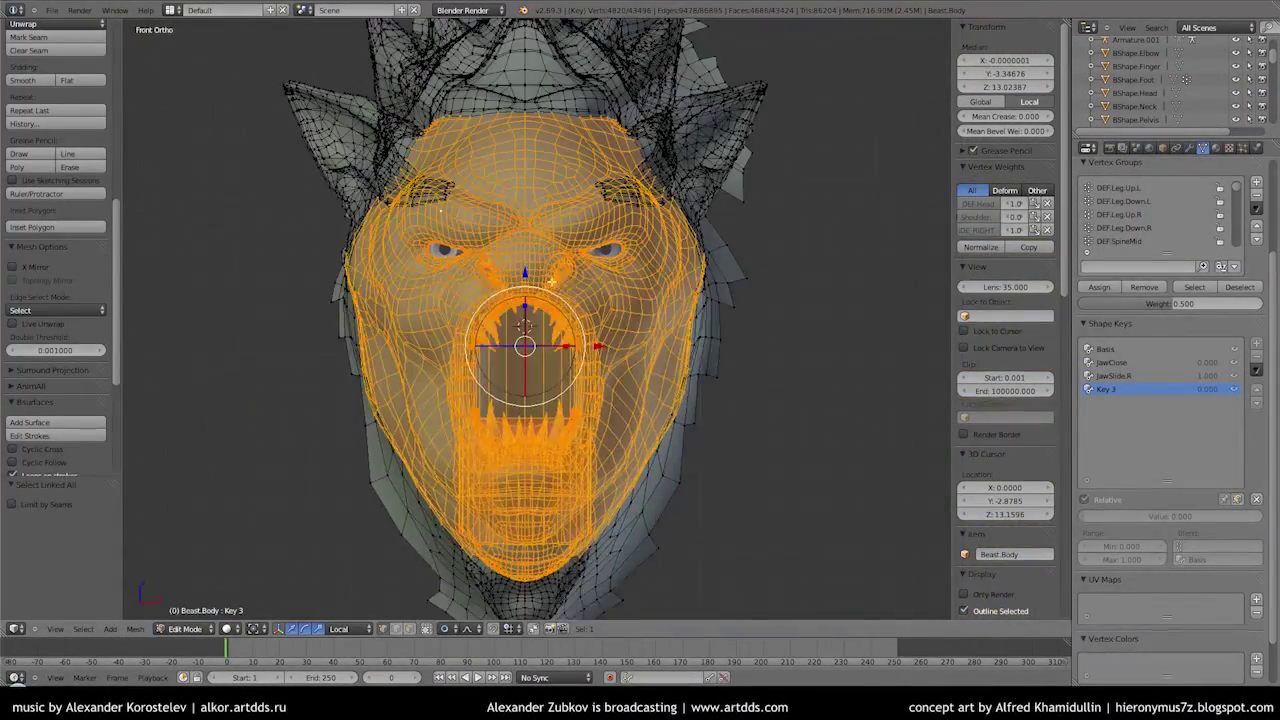
key("Tab")
middle_click_drag(547, 296, 580, 365)
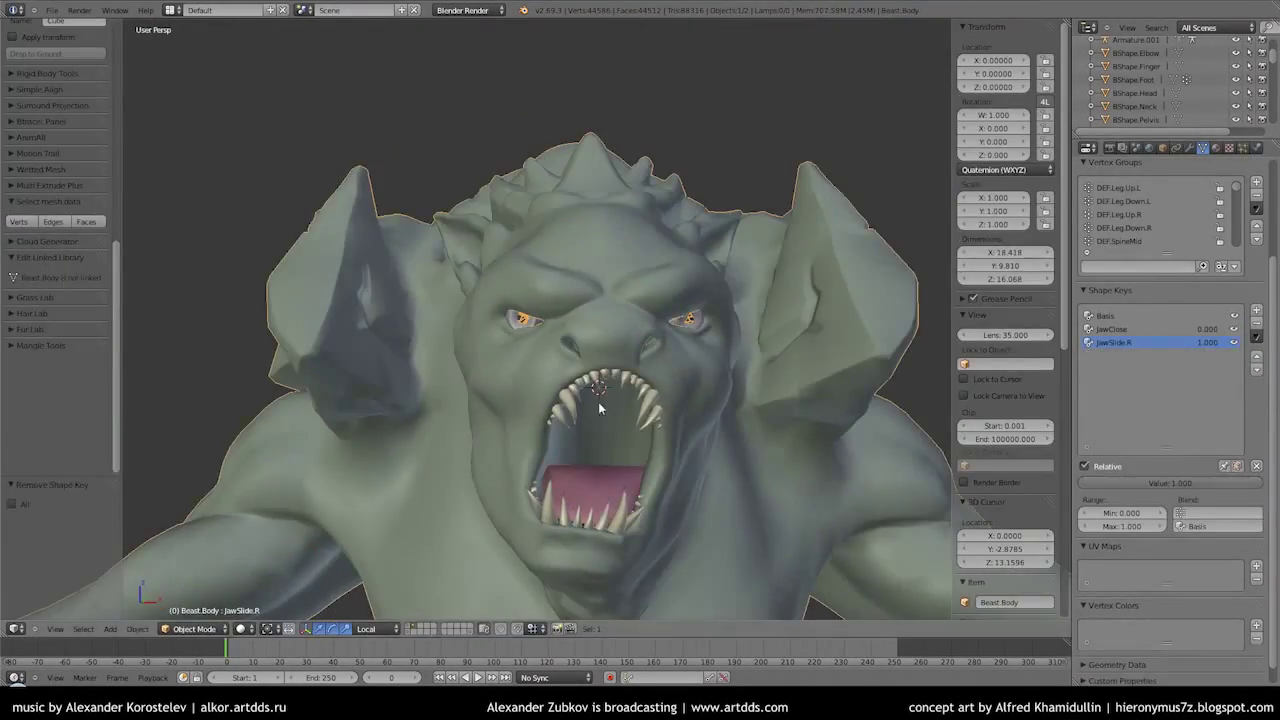
Run Remove Doubles to merge 98 duplicate vertices in the beast mesh
key("Tab")
middle_click_drag(600, 408, 286, 349)
key("w")
left_click(400, 386)
key("Tab")
mouse_move(437, 326)
middle_mouse_down()
mouse_move(600, 330)
mouse_move(600, 360)
middle_mouse_up()
Add a fourth shape key below JawSlide.R and start naming it
key("Tab")
key("Tab")
left_click(1256, 310)
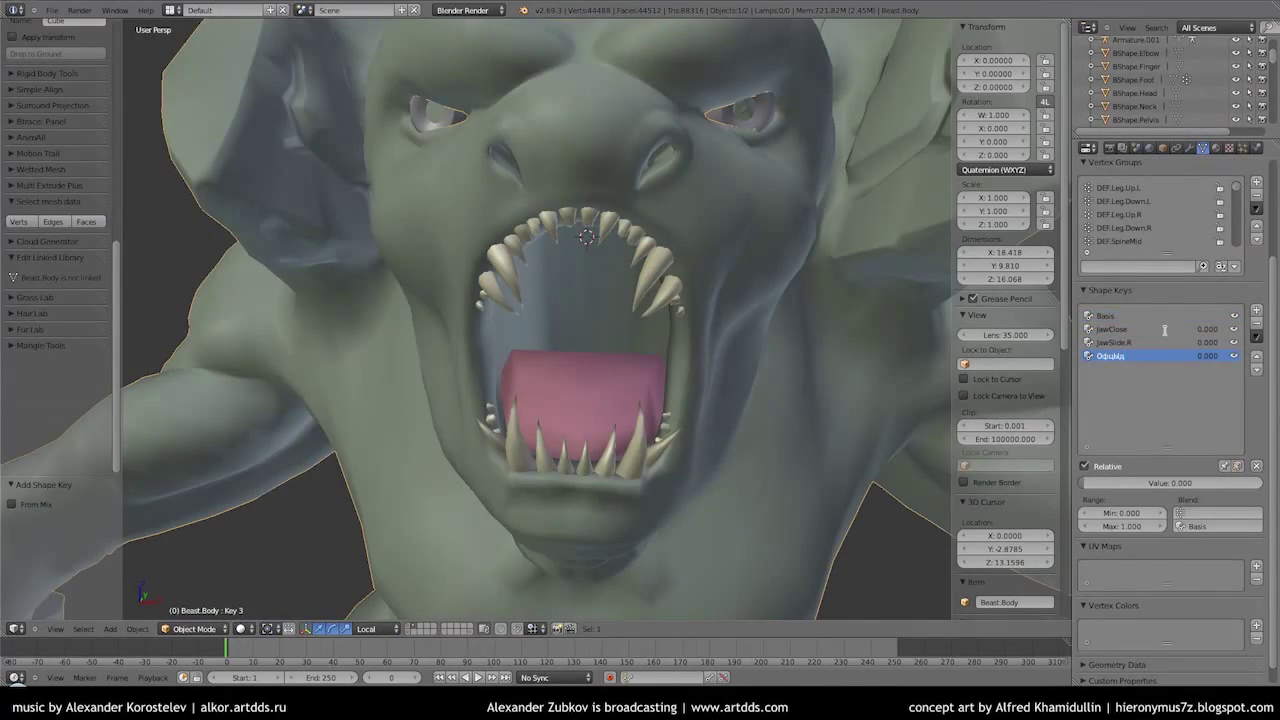
Slide the lower teeth and jaw sideways to the right on JawSlide.L
left_click(447, 358)
key("Tab")
key("KP_1")
scroll(514, 400, "up", 3)
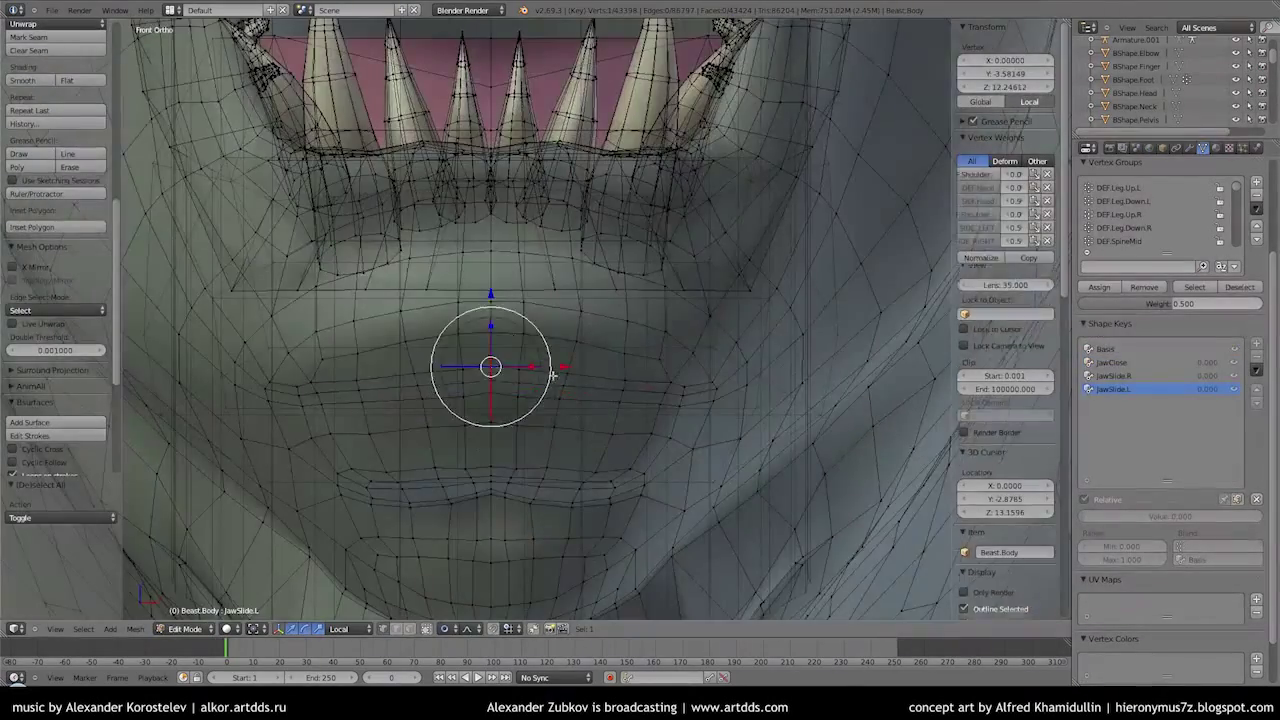
scroll(514, 400, "down", 1)
scroll(522, 383, "down", 2)
scroll(522, 383, "down", 1)
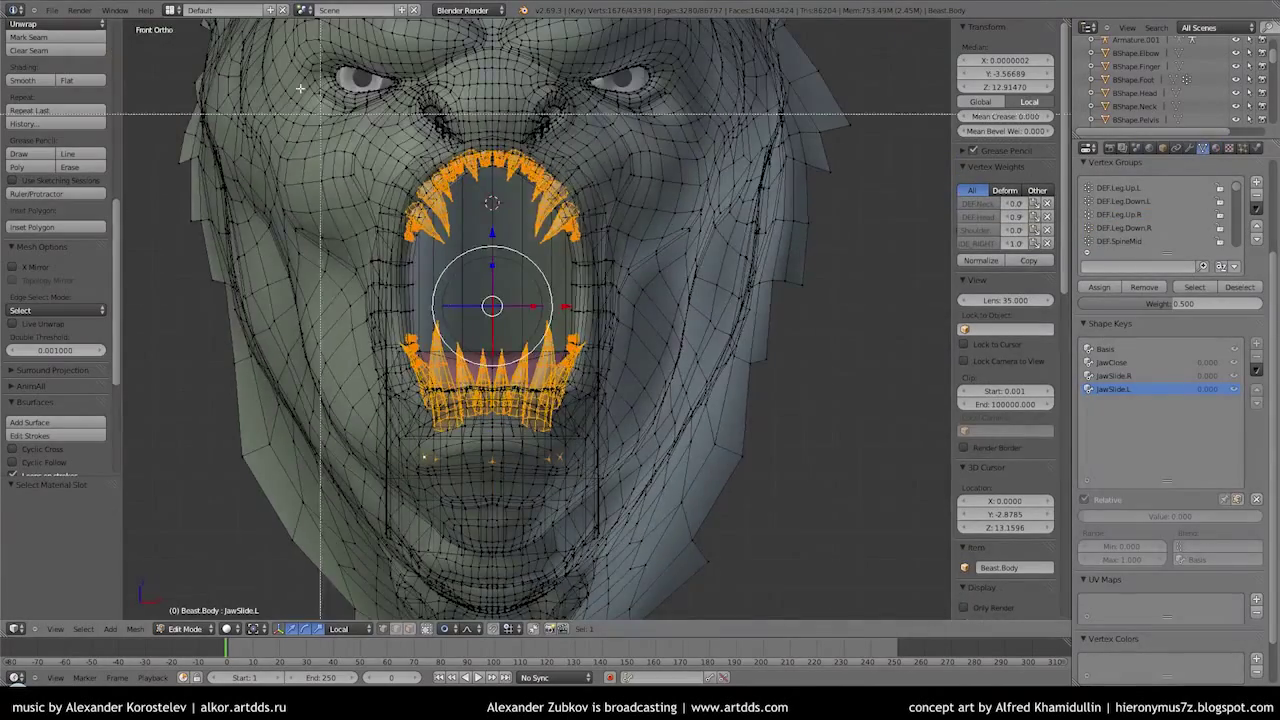
scroll(522, 383, "up", 3)
scroll(522, 383, "down", 2)
middle_click_drag(405, 368, 465, 375, "shift")
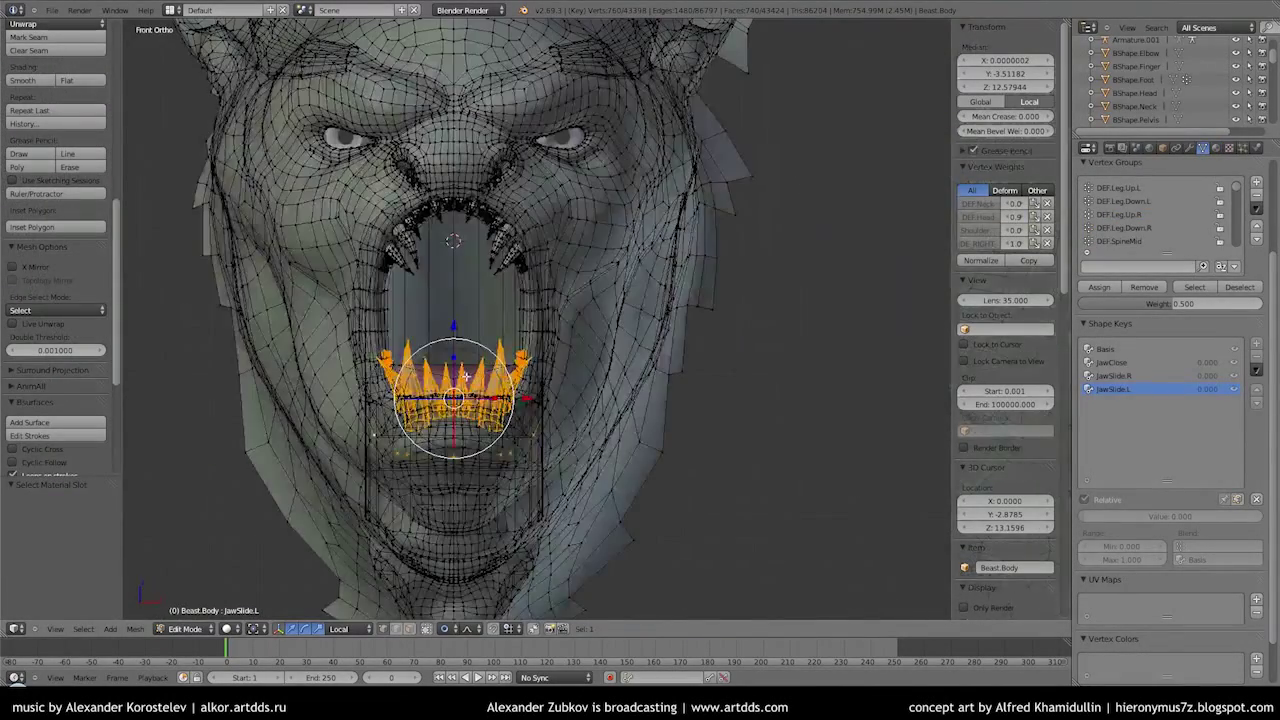
left_click(566, 412)
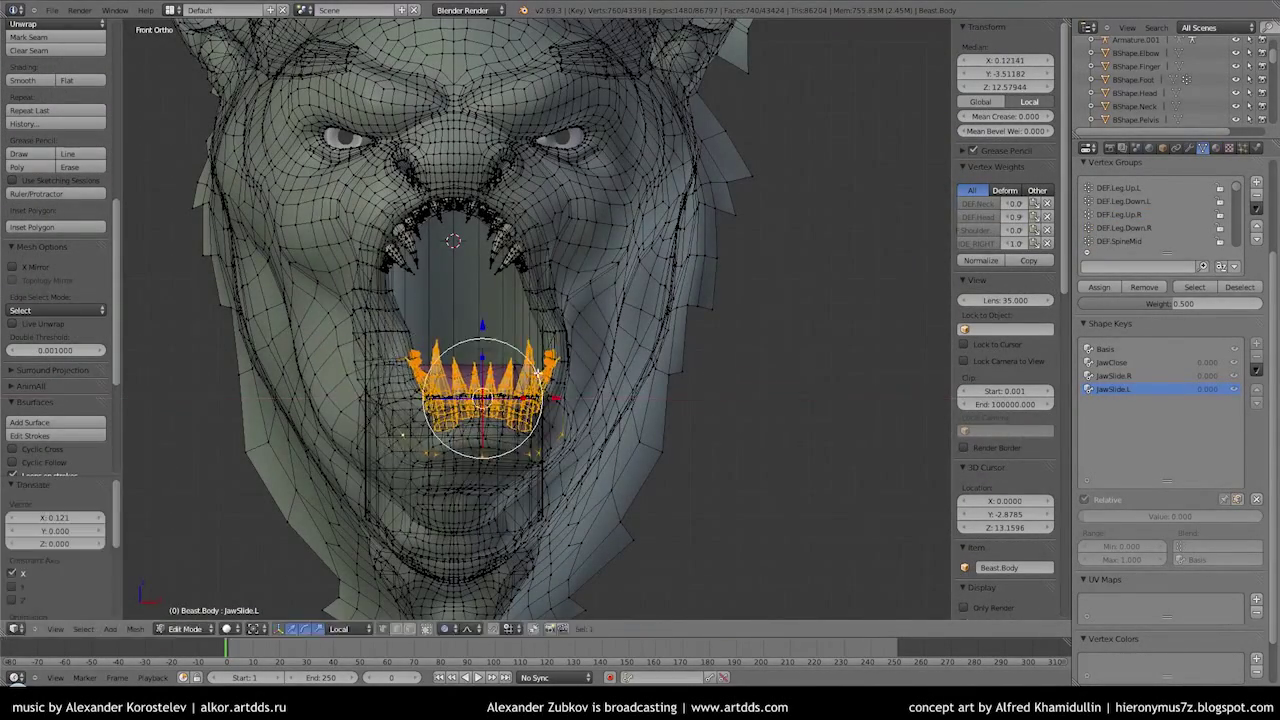
Shift a cheek vertex and its surroundings sideways with soft falloff
scroll(538, 373, "up", 2)
right_click(500, 283)
scroll(583, 283, "up", 1)
scroll(380, 277, "down", 1)
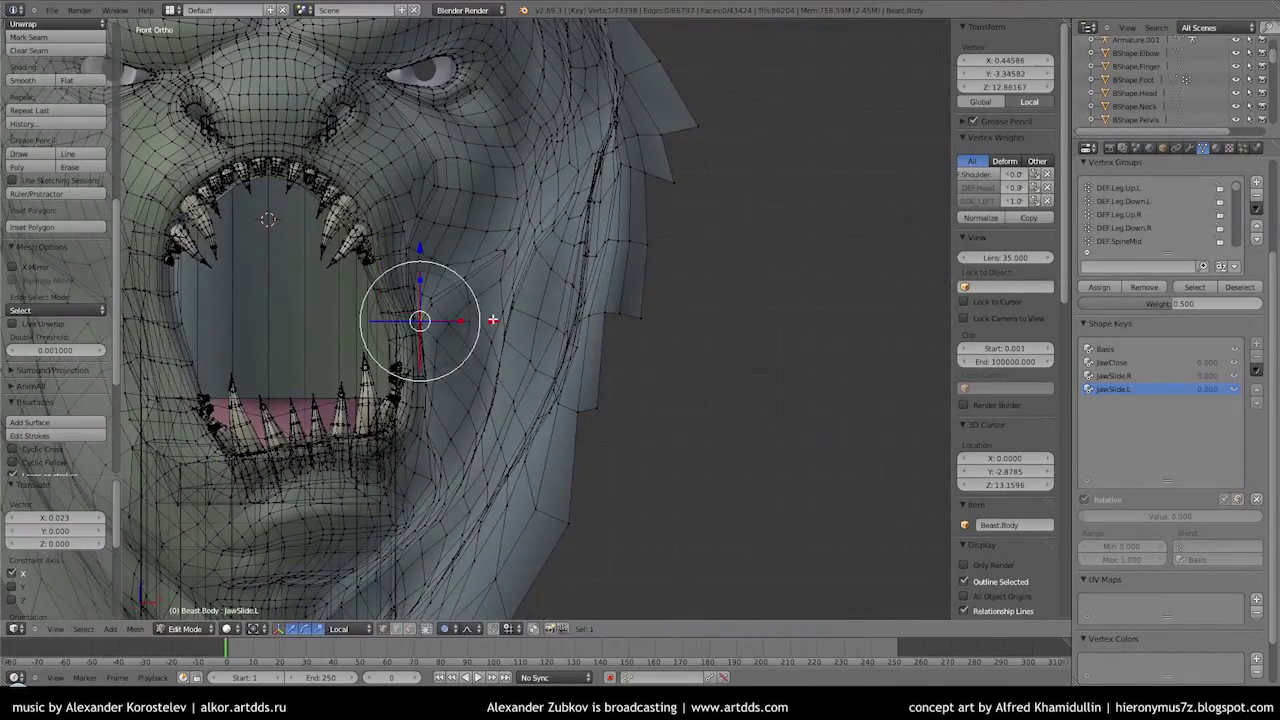
left_click(514, 346)
scroll(281, 576, "down", 2)
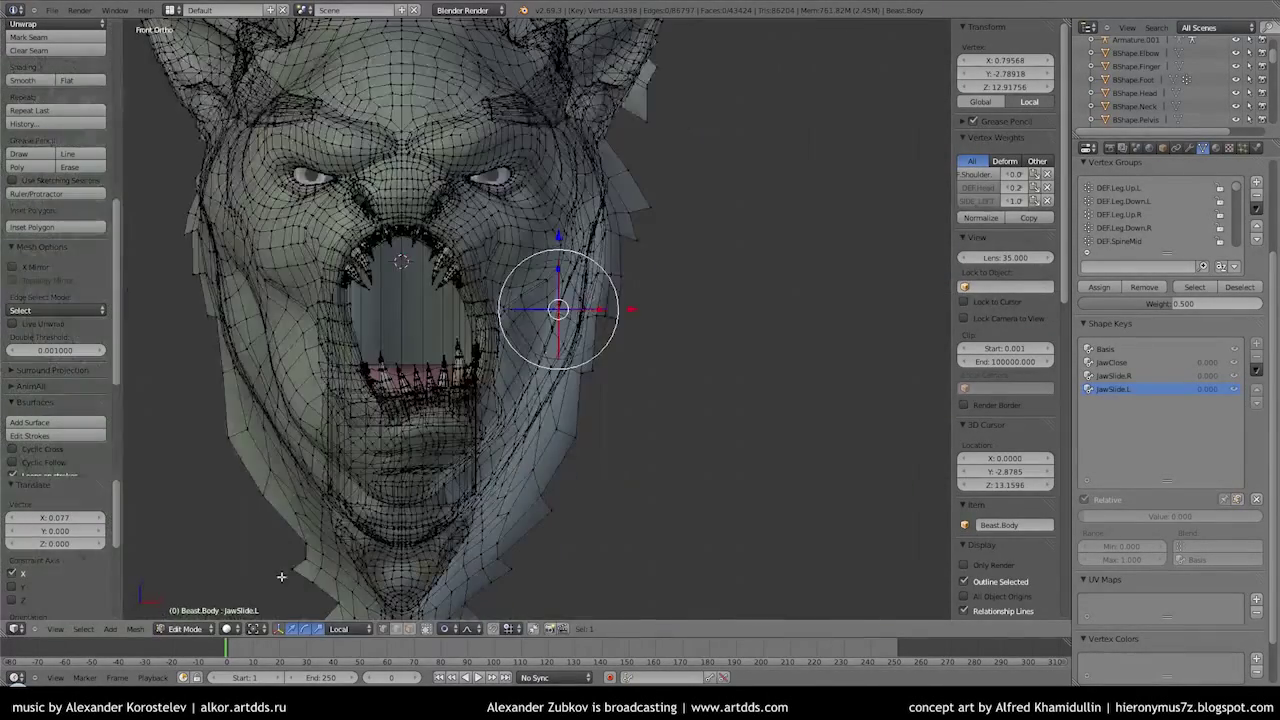
key("shift+c")
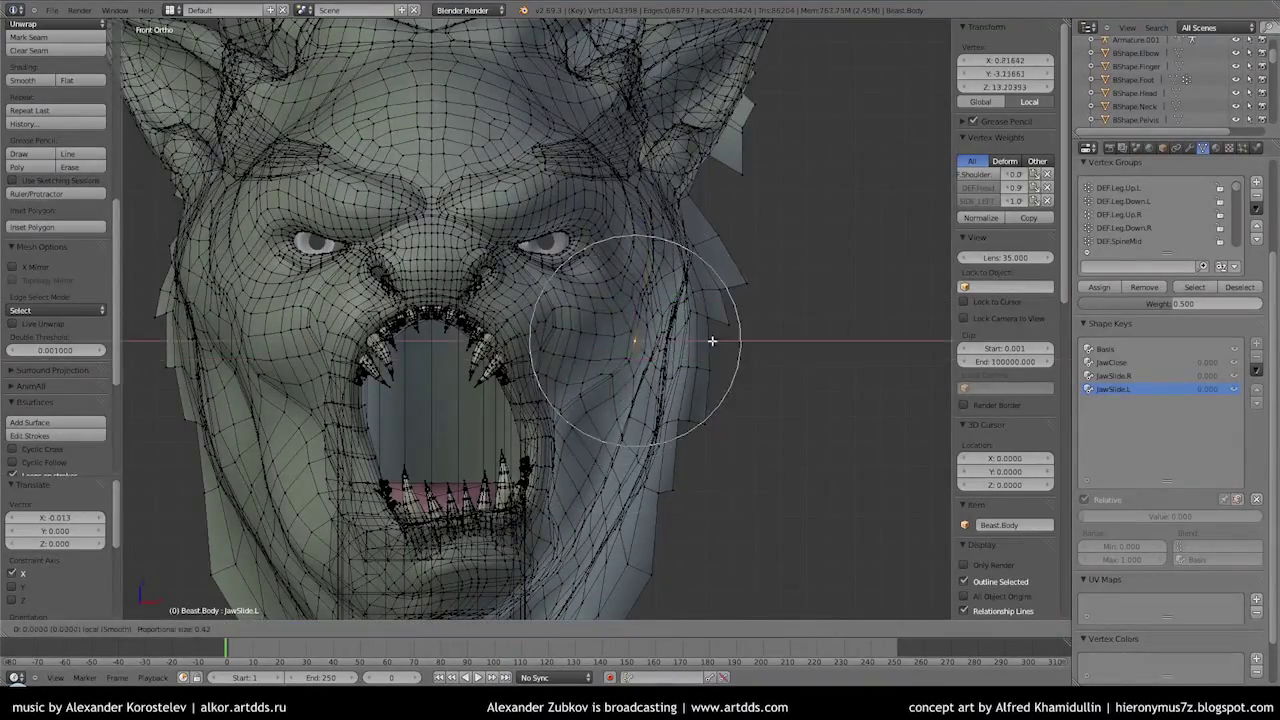
left_click(712, 341)
scroll(334, 443, "down", 2)
Preview JawSlide.L in object mode and tilt the selected jaw region slightly
key("Tab")
key("Tab")
scroll(579, 391, "up", 2)
key("Tab")
key("Tab")
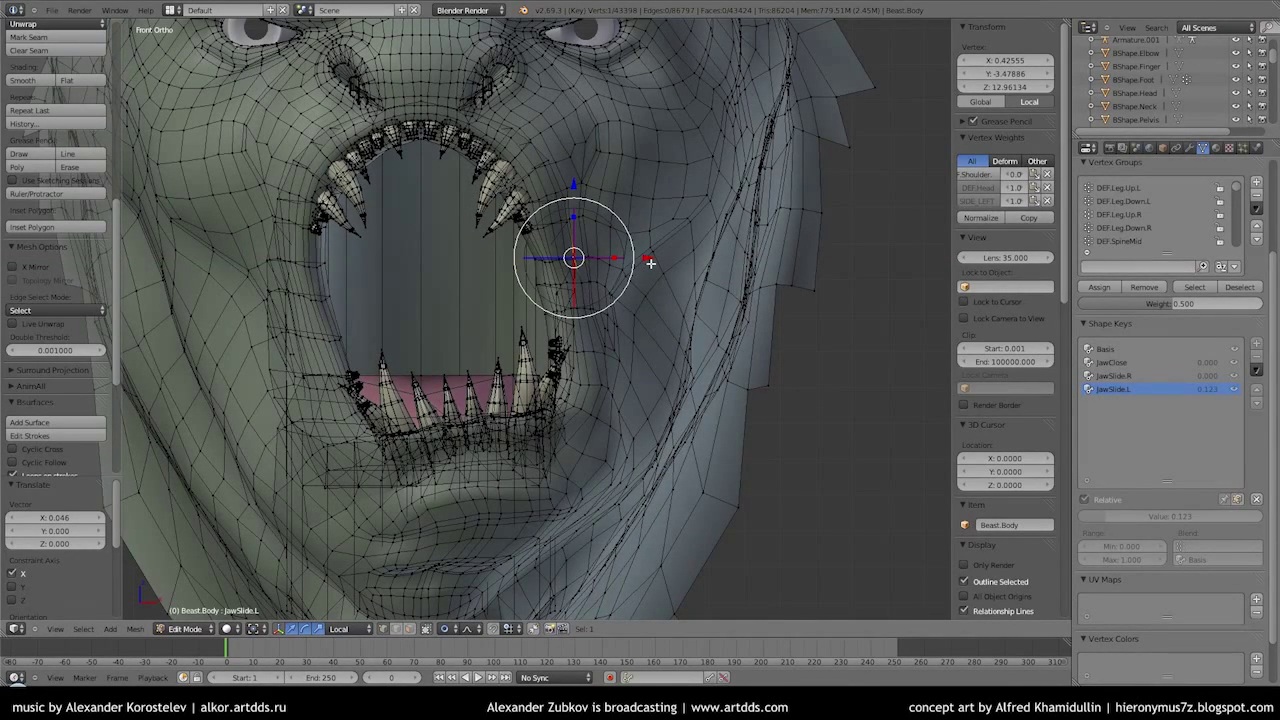
scroll(643, 265, "down", 1)
key("Tab")
key("Tab")
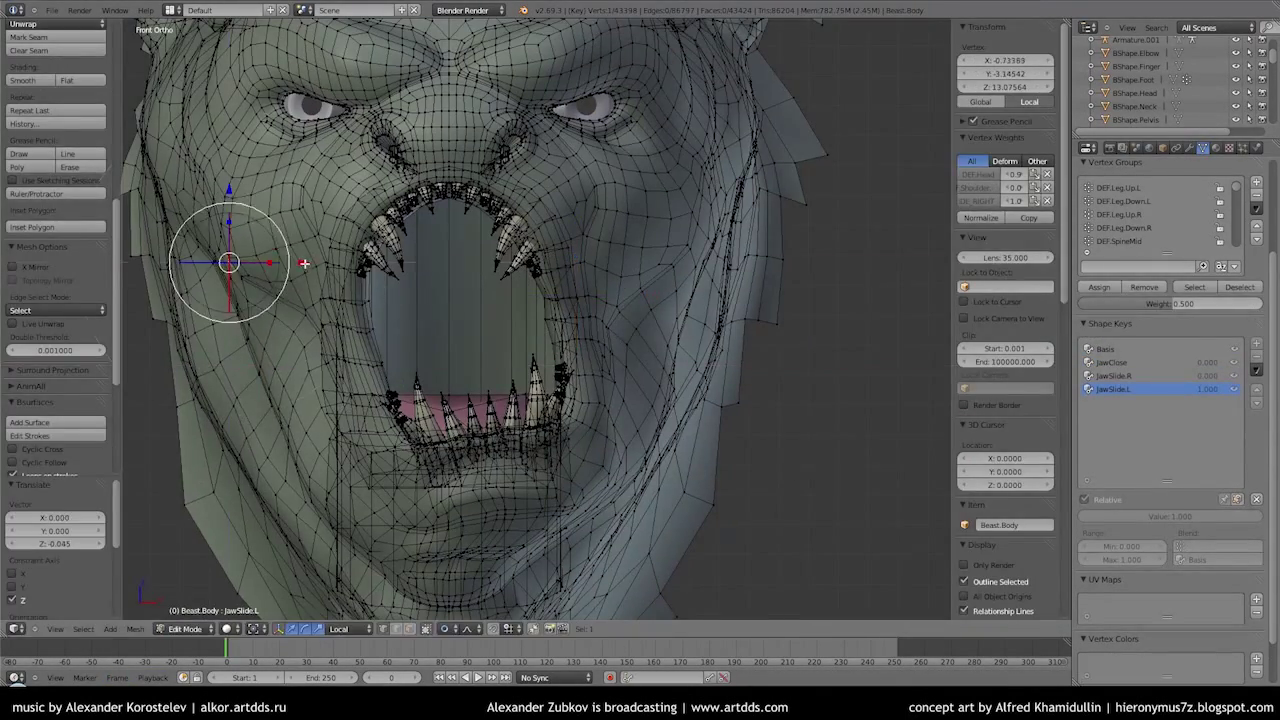
key("Tab")
key("Tab")
left_click_drag(552, 454, 560, 420)
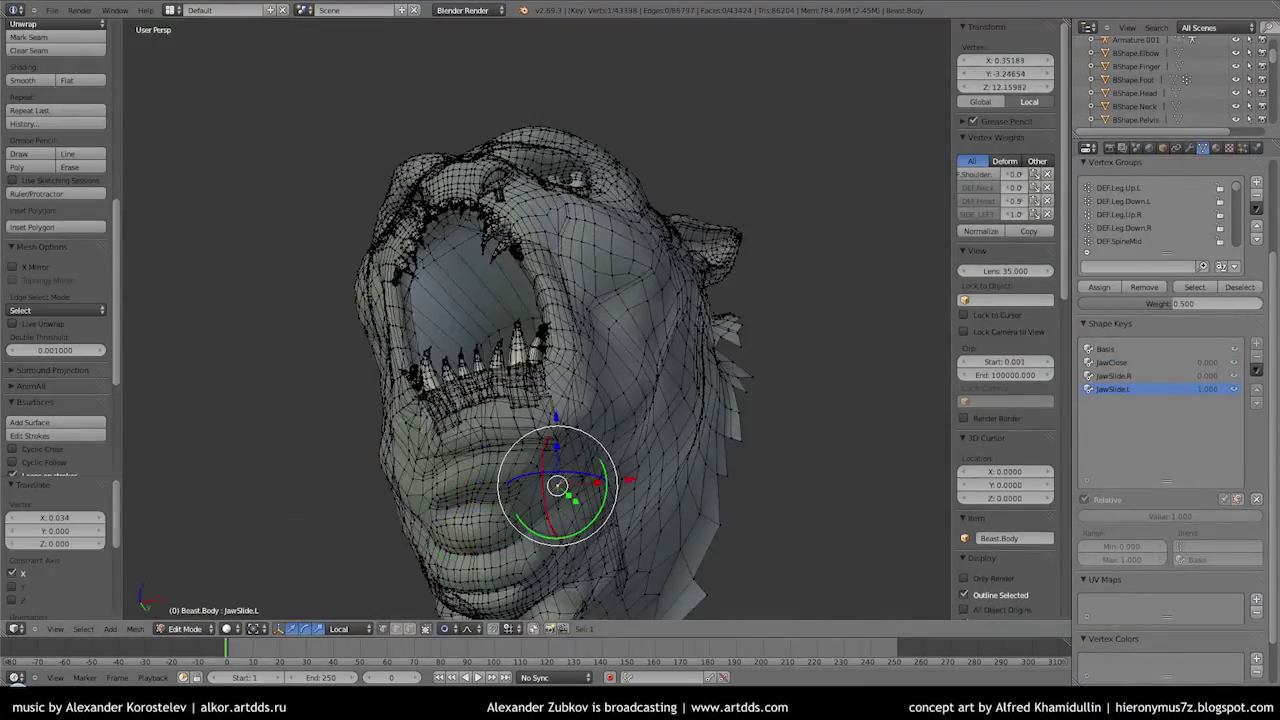
key("Tab")
Return both jaw slide key values to 0.000 and save
key("ctrl+z")
key("ctrl+z")
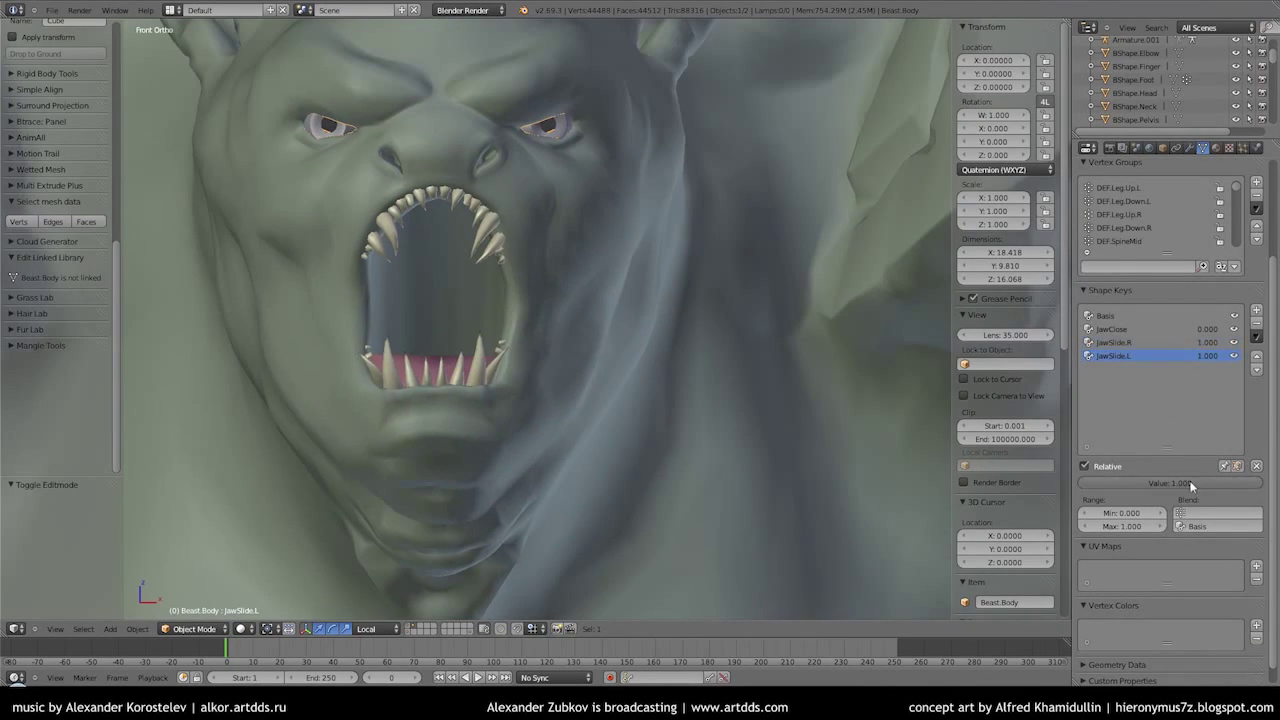
key("ctrl+s")
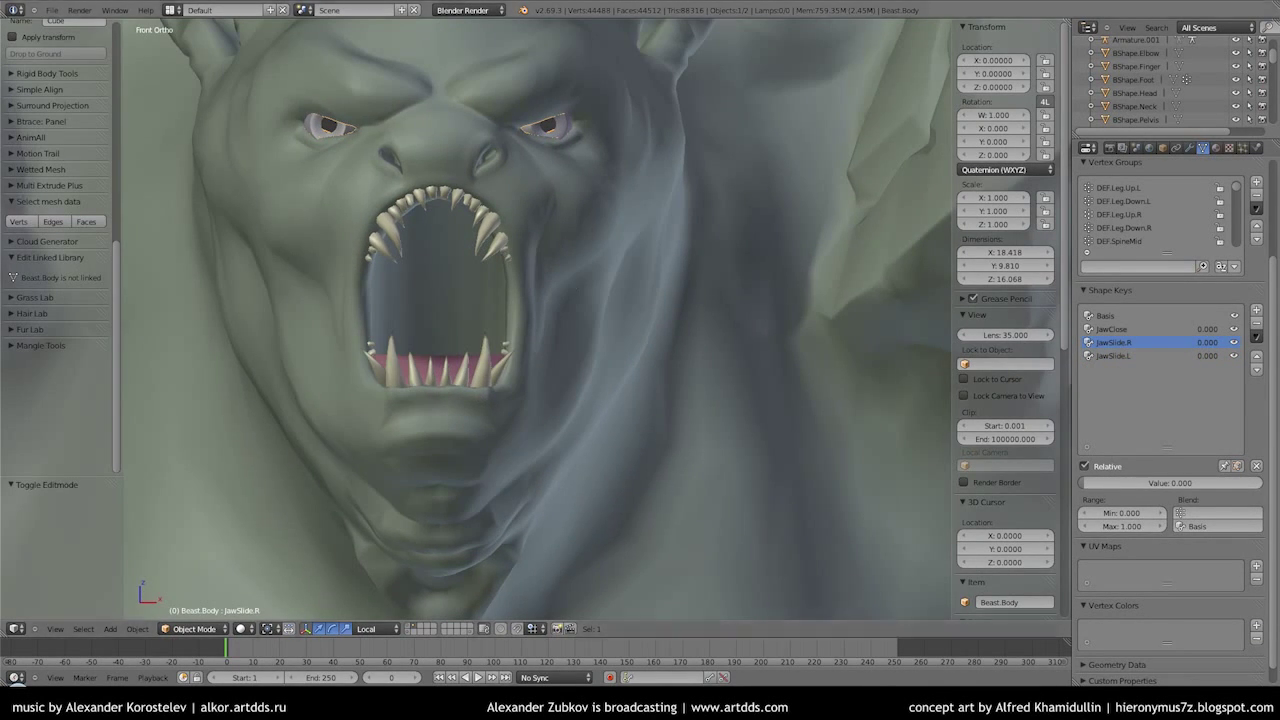
key("KP_3")
type("JawBack")
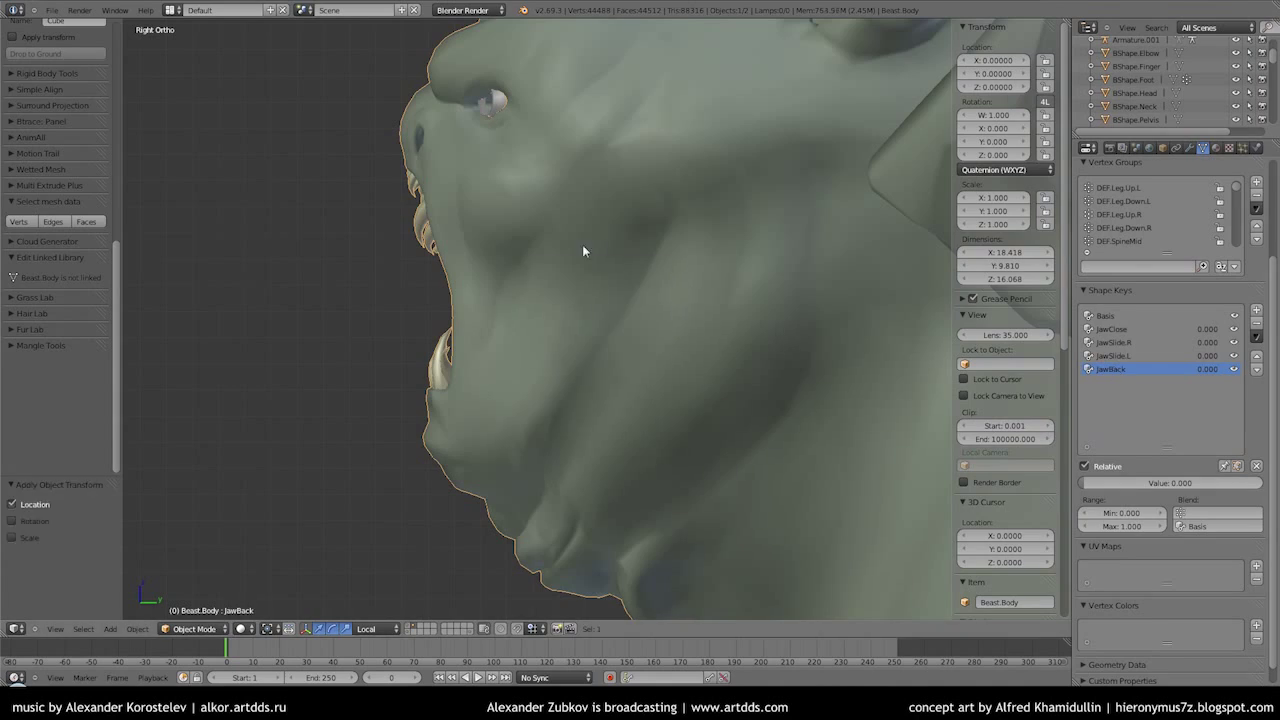
Pull the lower jaw backward along Y with proportional editing in right side view
key("Tab")
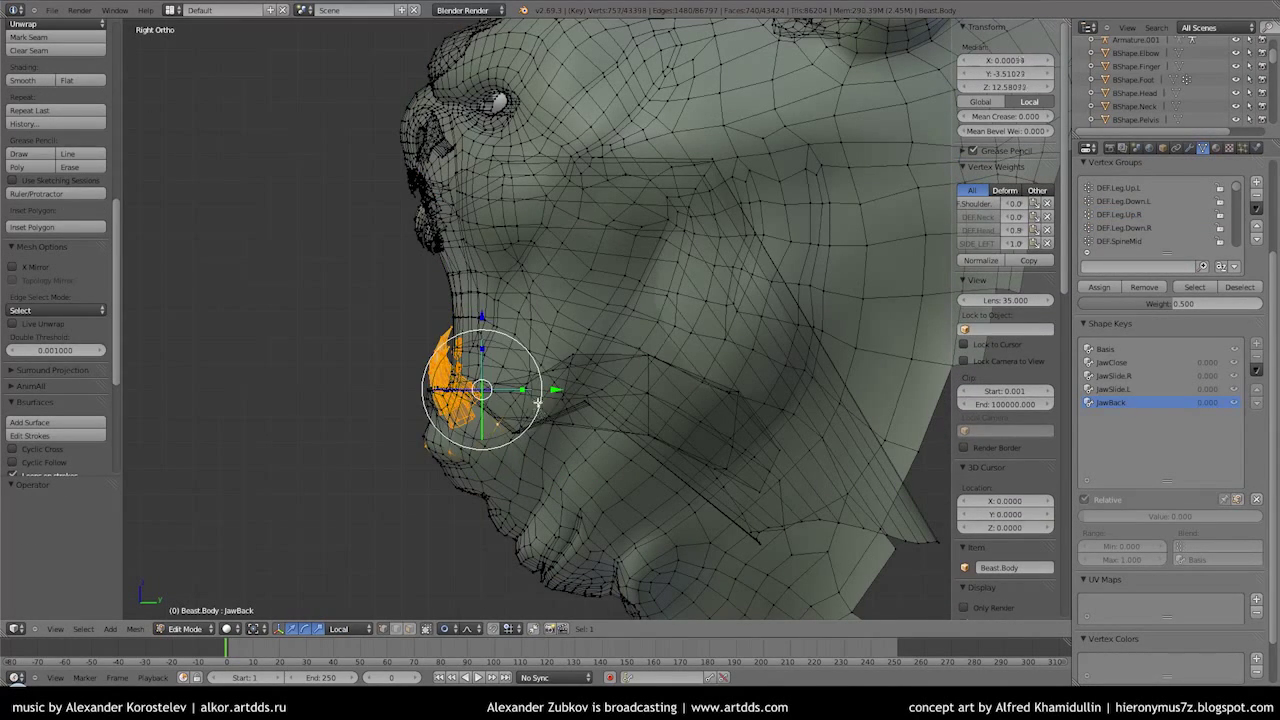
key("g")
key("y")
key("y")
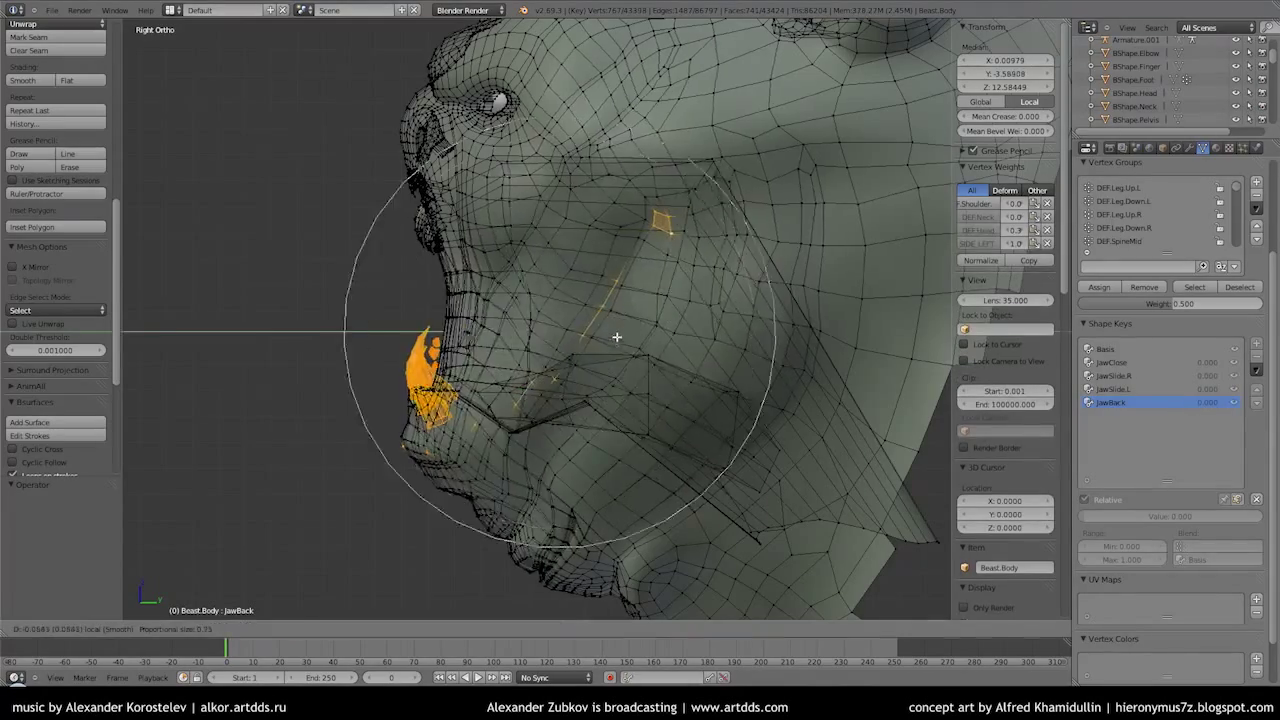
scroll(651, 322, "up", 3)
left_click(651, 322)
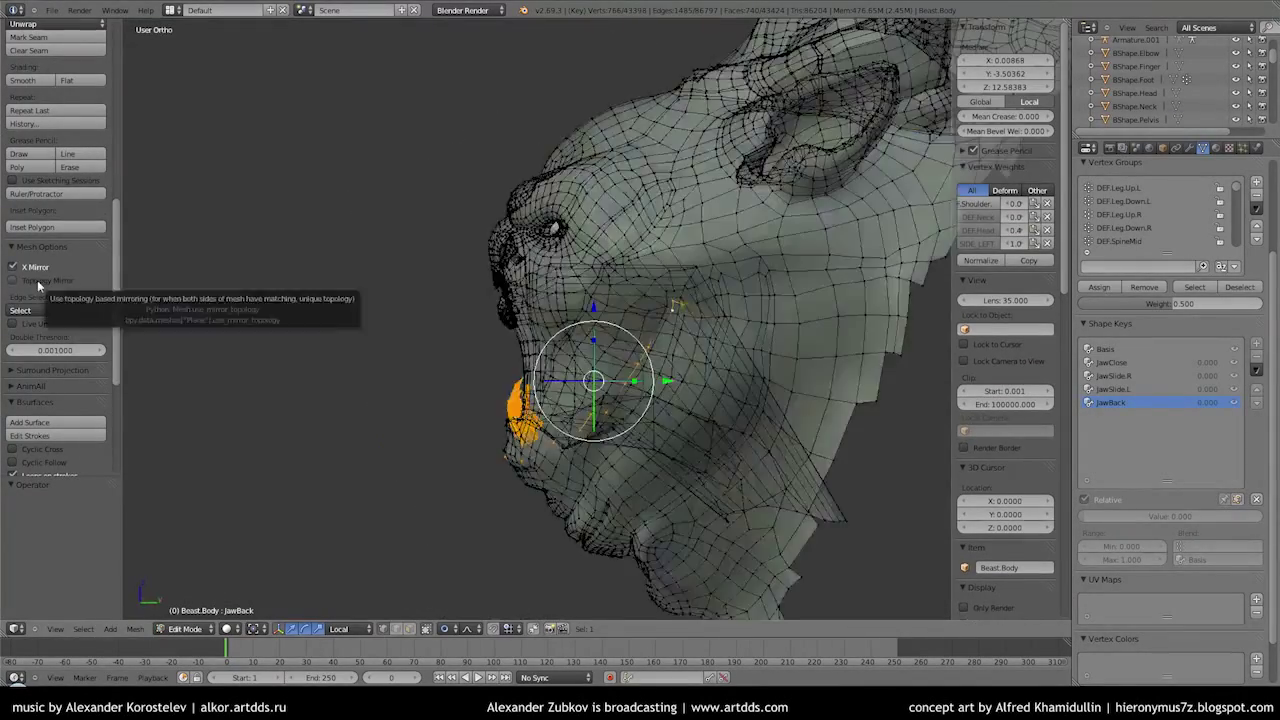
key("KP_3")
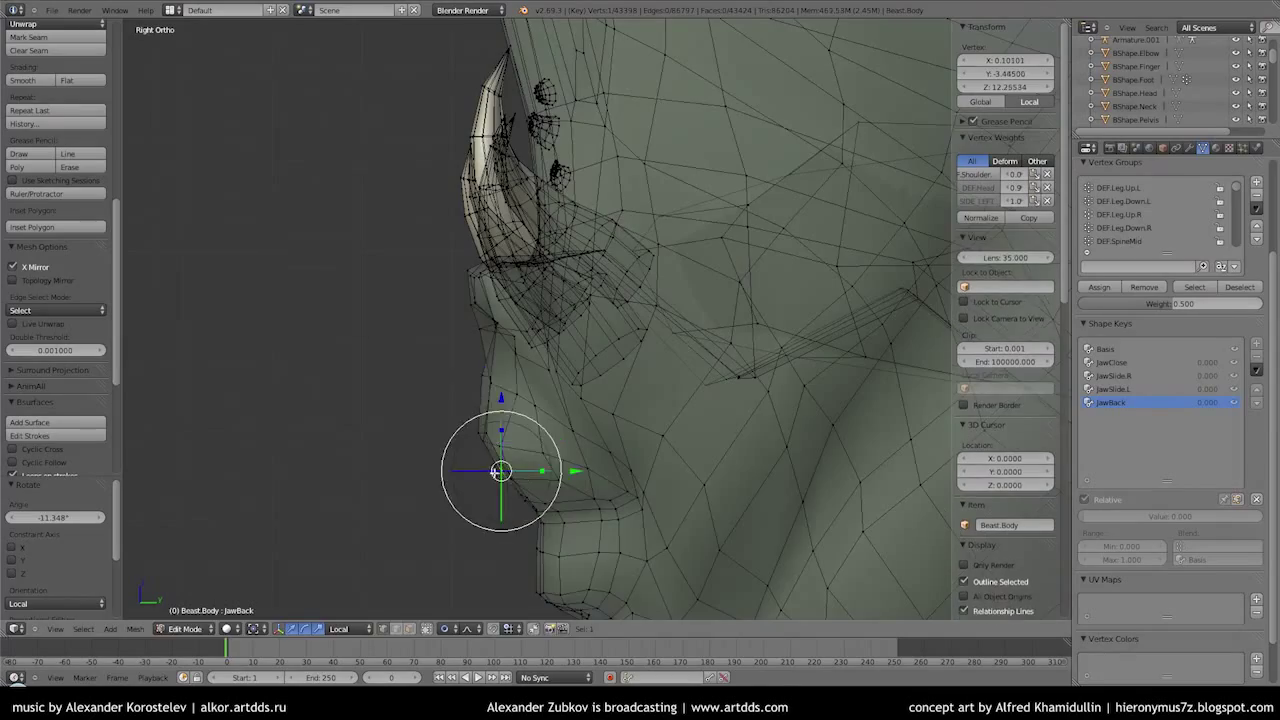
scroll(541, 488, "down", 2)
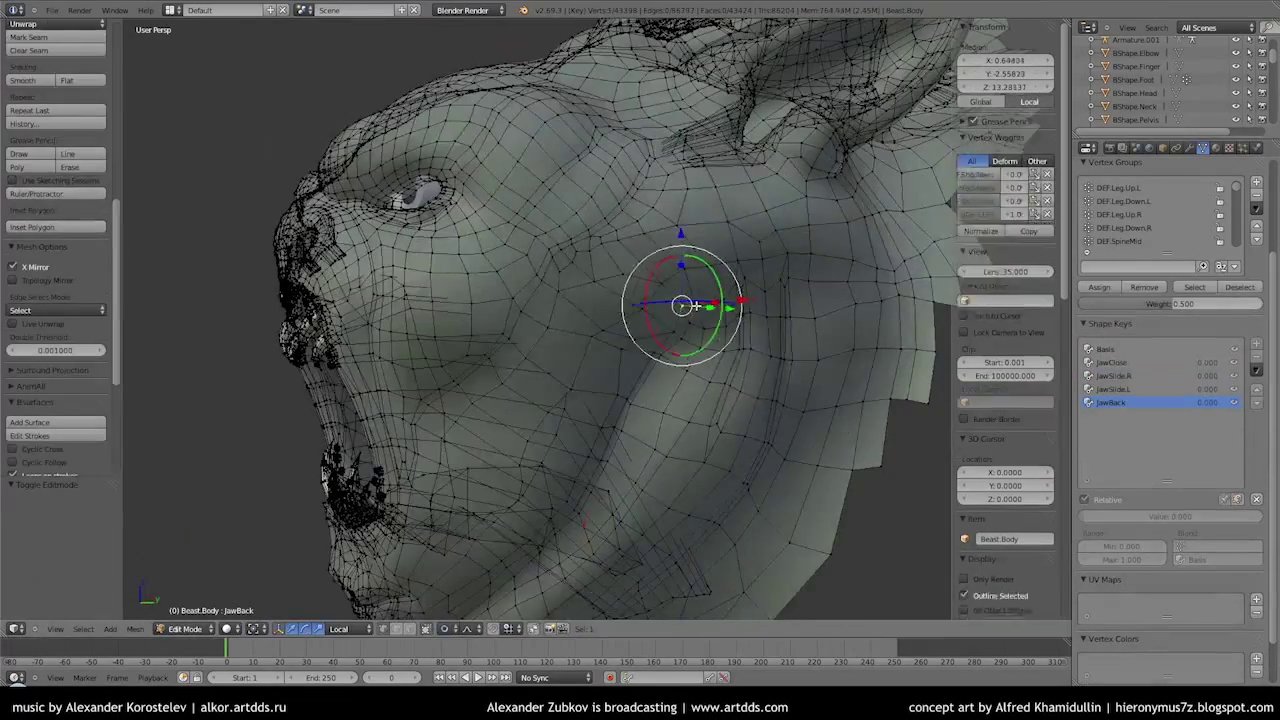
Nudge two cheek vertices with soft falloff to smooth the JawBack shape
right_click(742, 308)
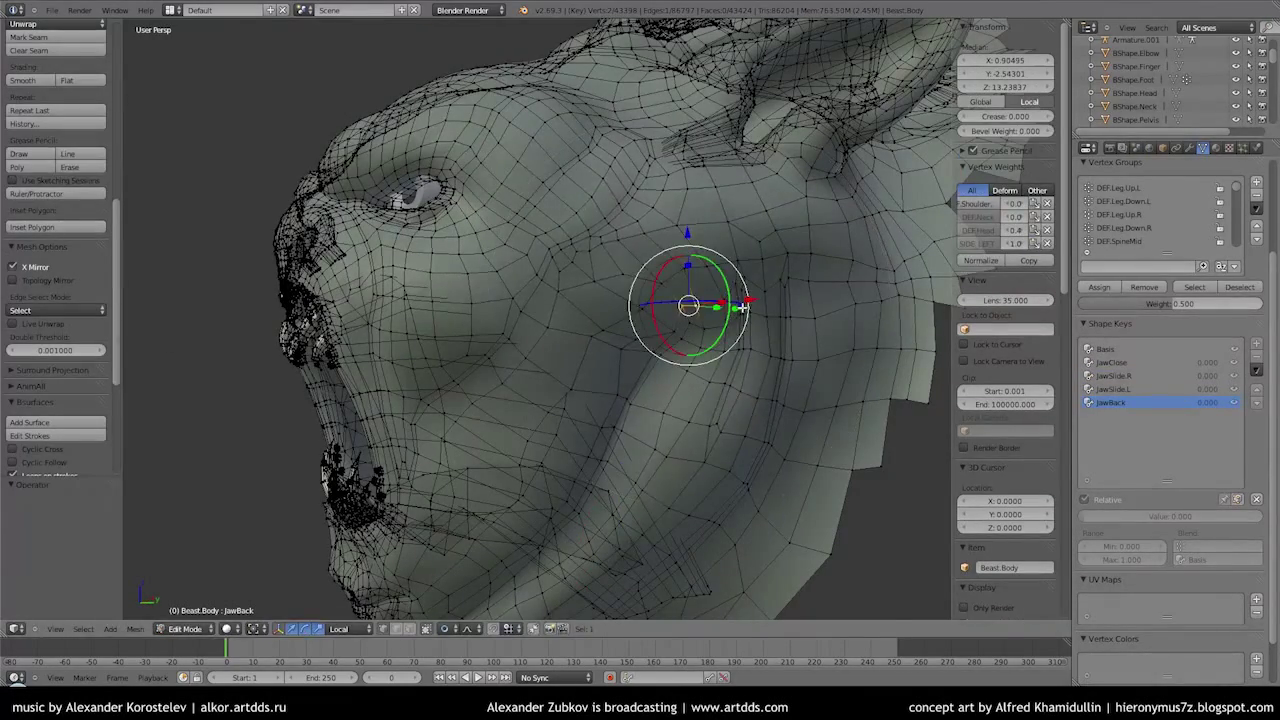
scroll(741, 288, "down", 2)
scroll(757, 294, "up", 3)
left_click(674, 334)
middle_click_drag(674, 334, 611, 394)
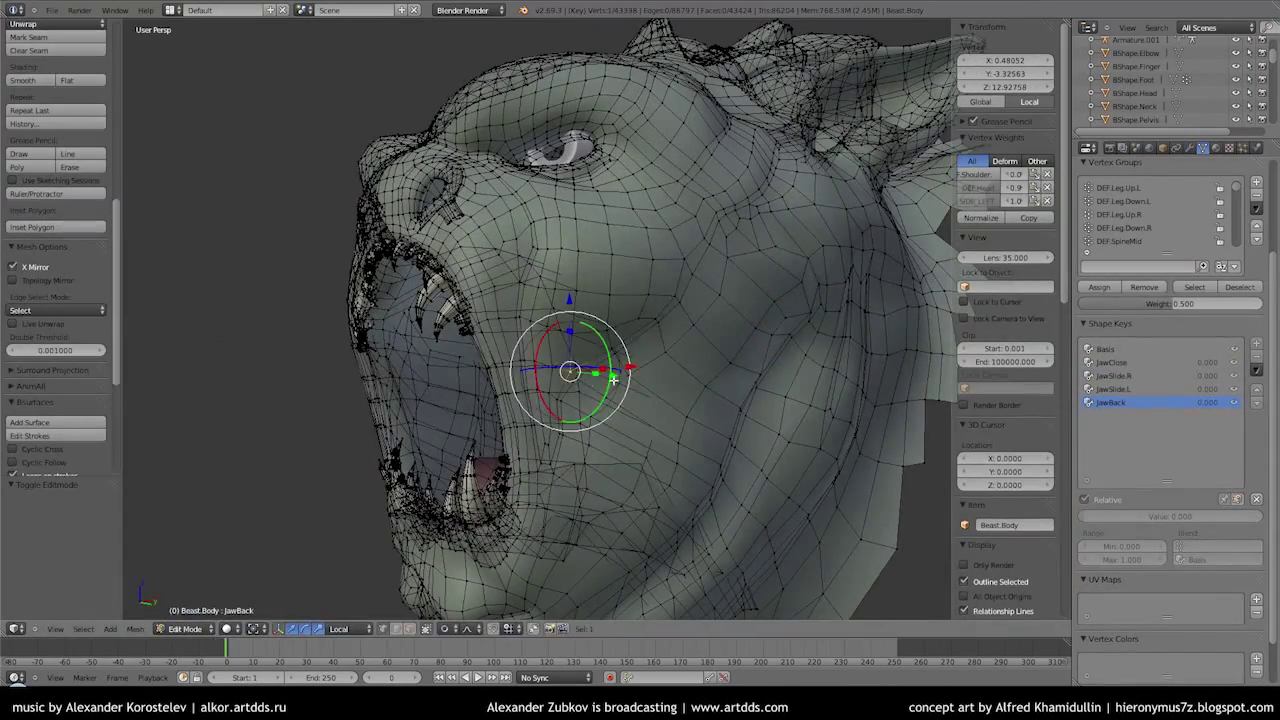
right_click(629, 313)
left_click_drag(667, 321, 676, 330)
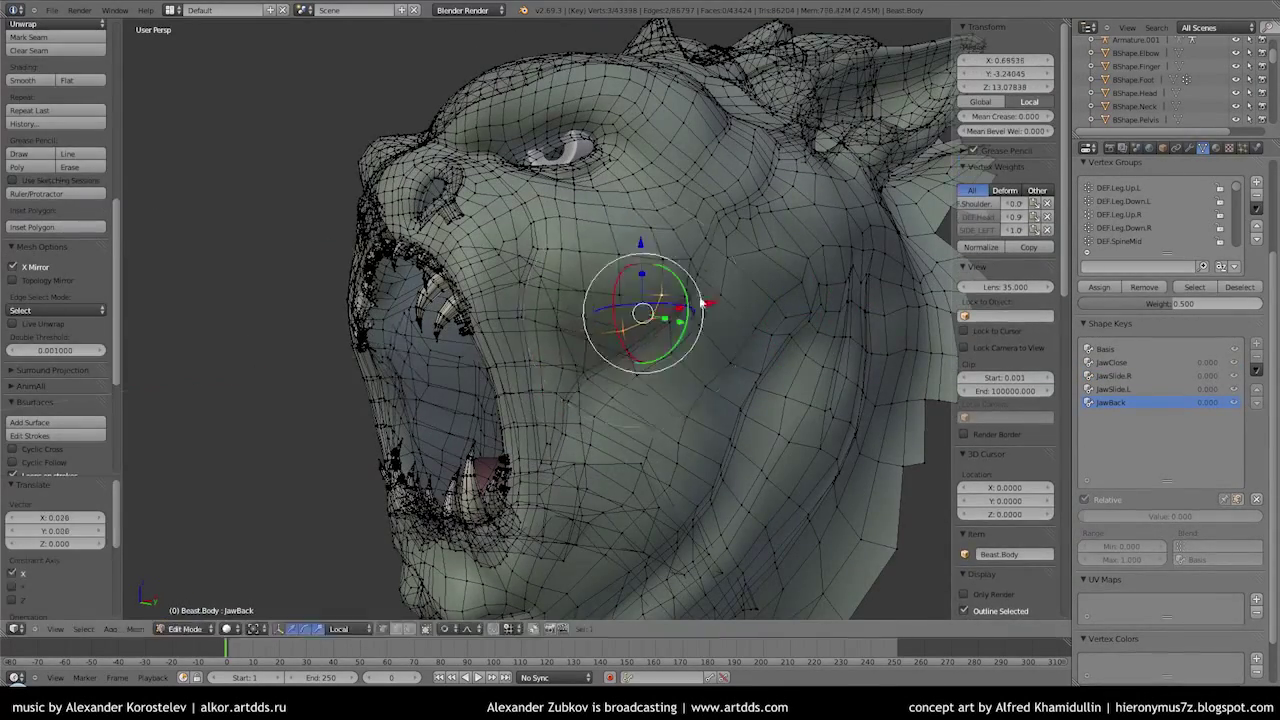
Push the lower jaw forward along Y with soft falloff, then rotate it into place
key("g")
key("y")
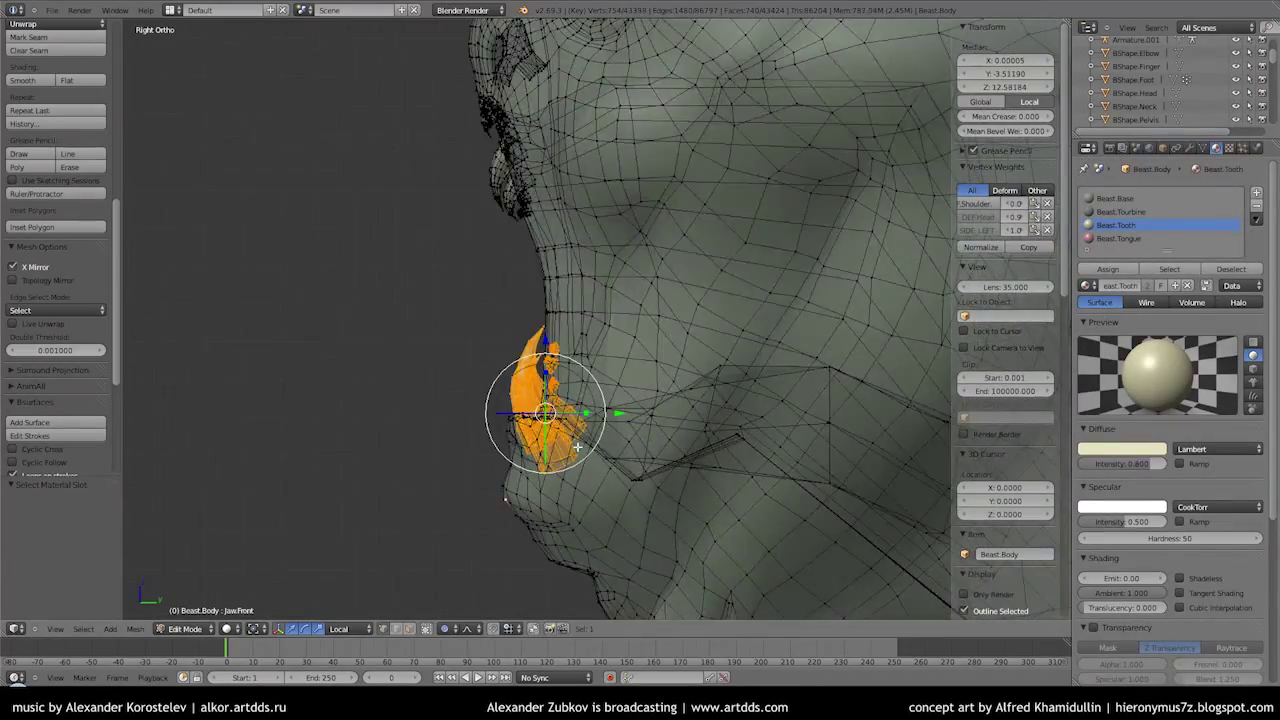
left_click(554, 425)
key("r")
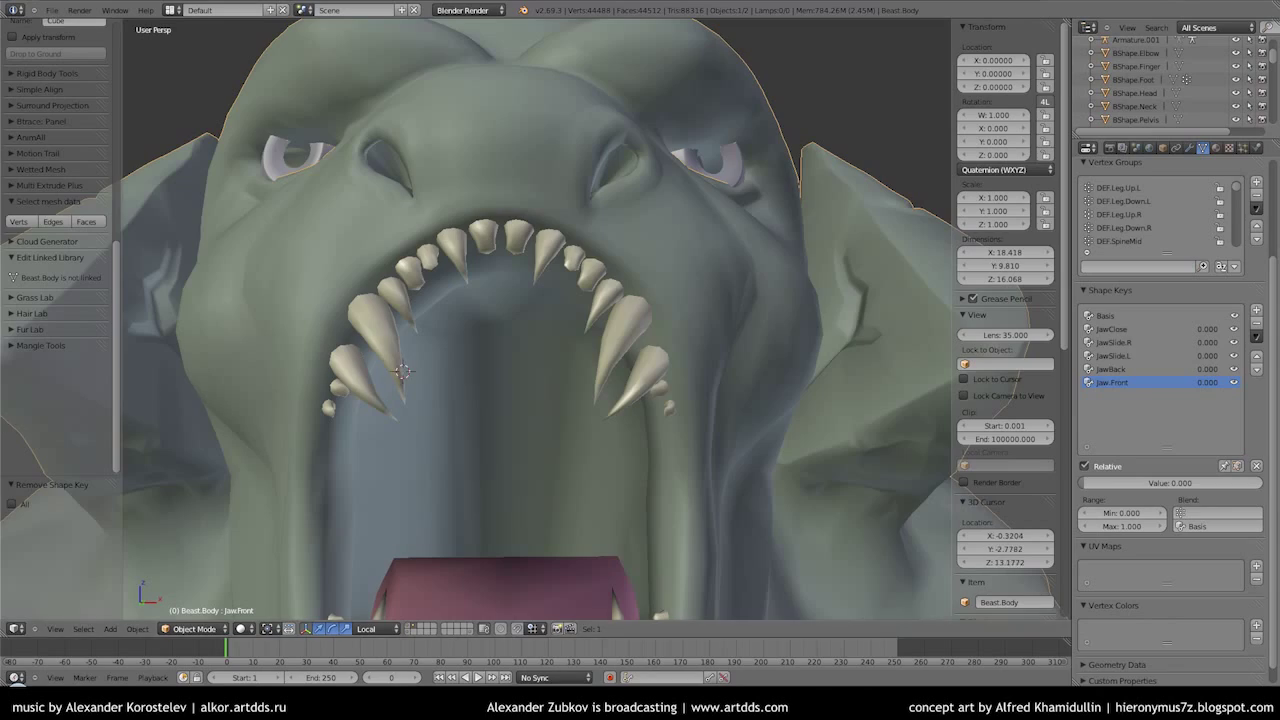
key("KP_1")
type("LipUCUp")
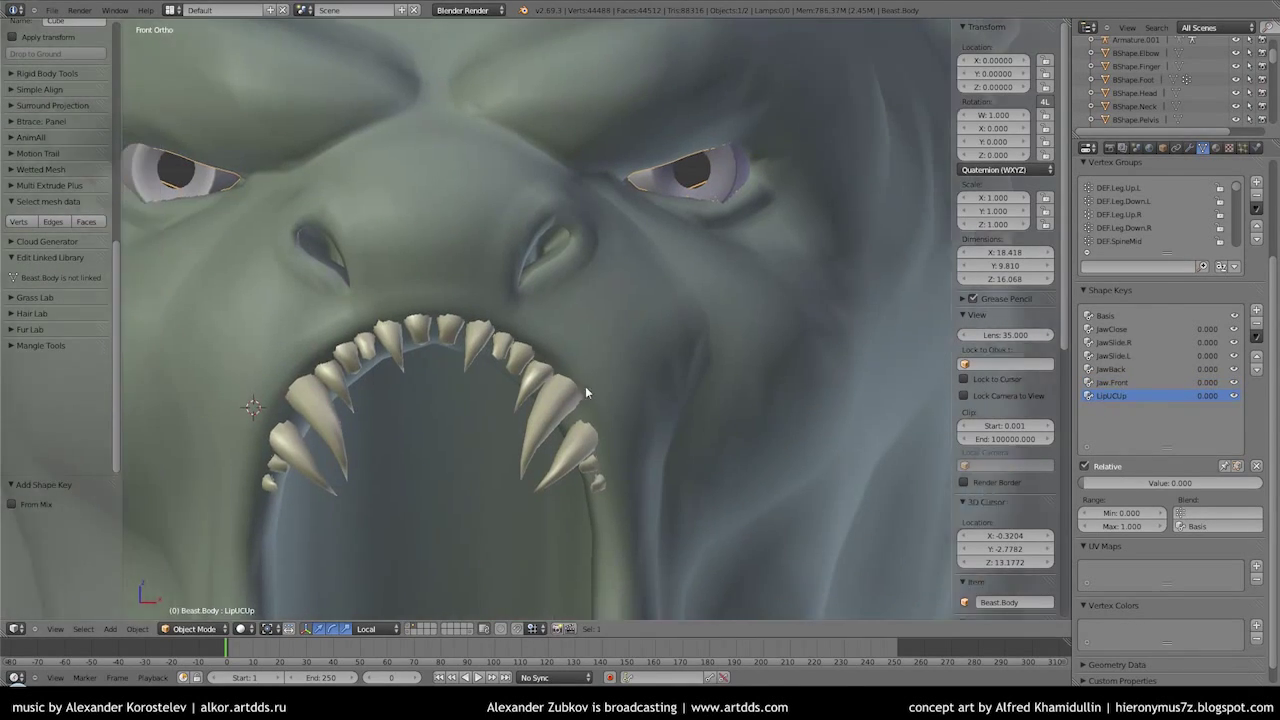
In Edit Mode, select the connected right upper teeth and place the 3D cursor beside them
key("Tab")
key("KP_Decimal")
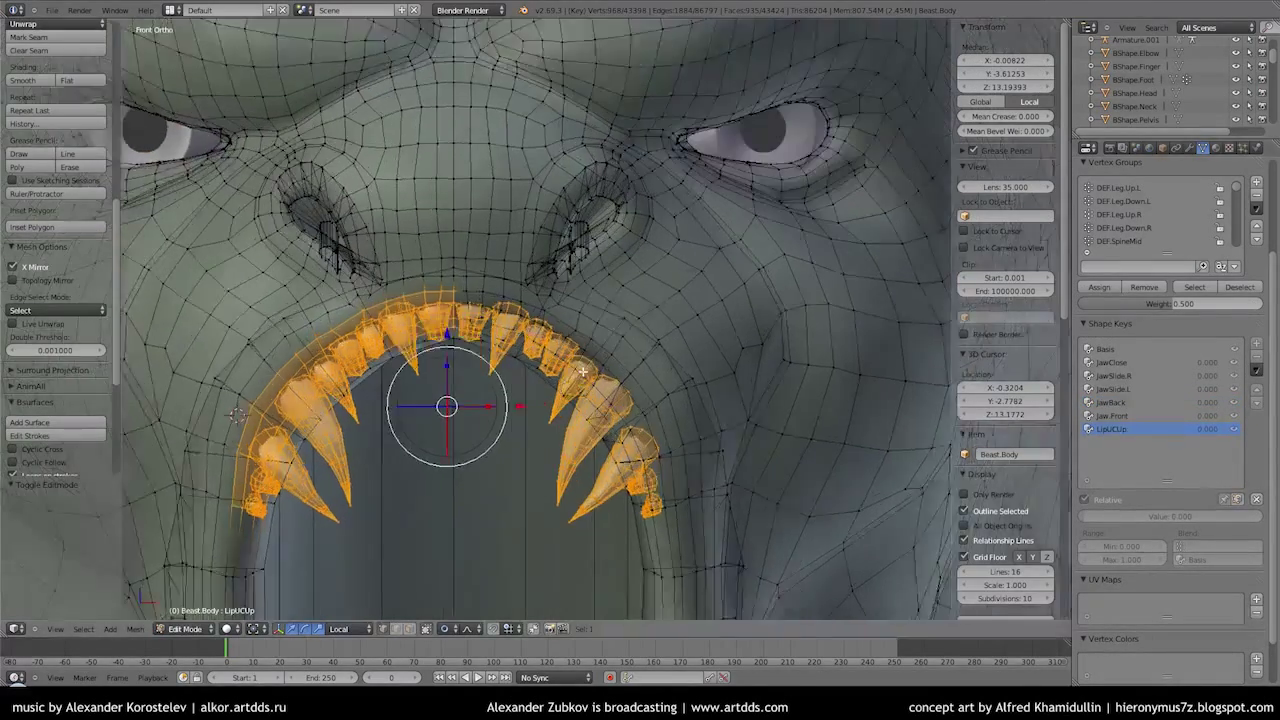
left_click(1207, 542)
scroll(690, 410, "down", 10)
scroll(646, 289, "up", 15)
scroll(640, 375, "down", 15)
scroll(614, 289, "up", 12)
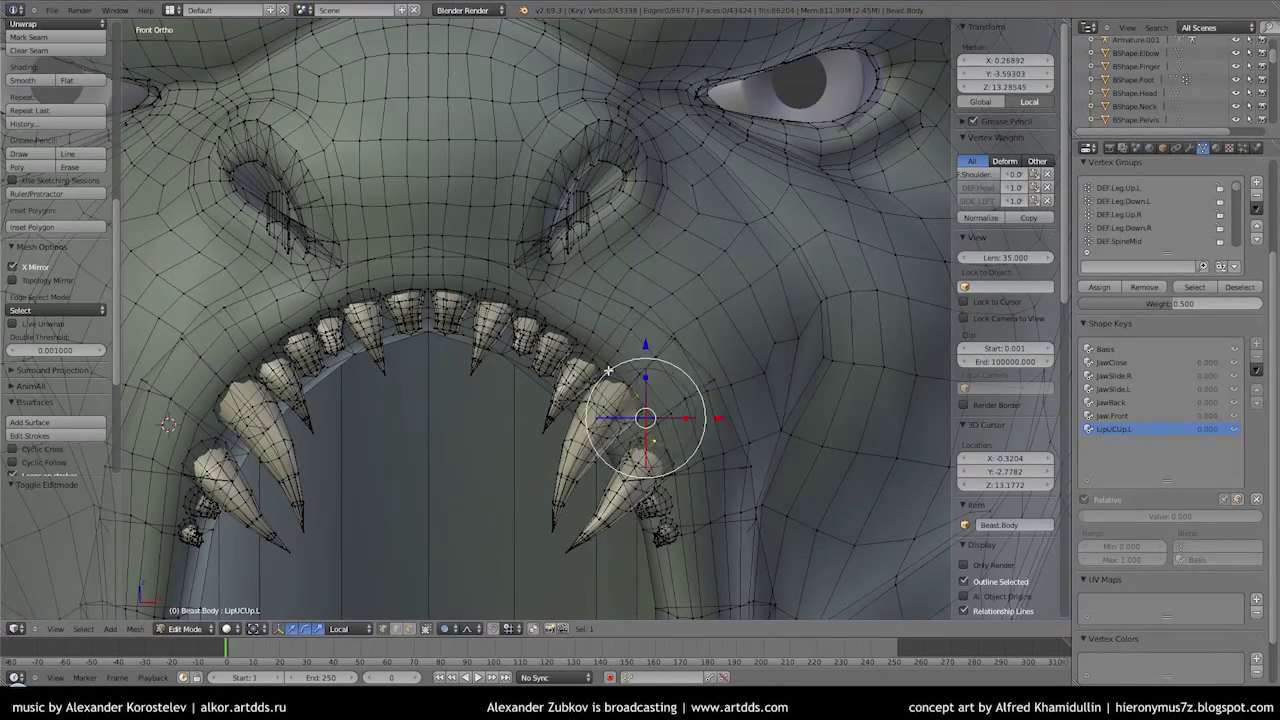
key("ctrl+l")
right_click(648, 379)
key("shift+s")
left_click(650, 375)
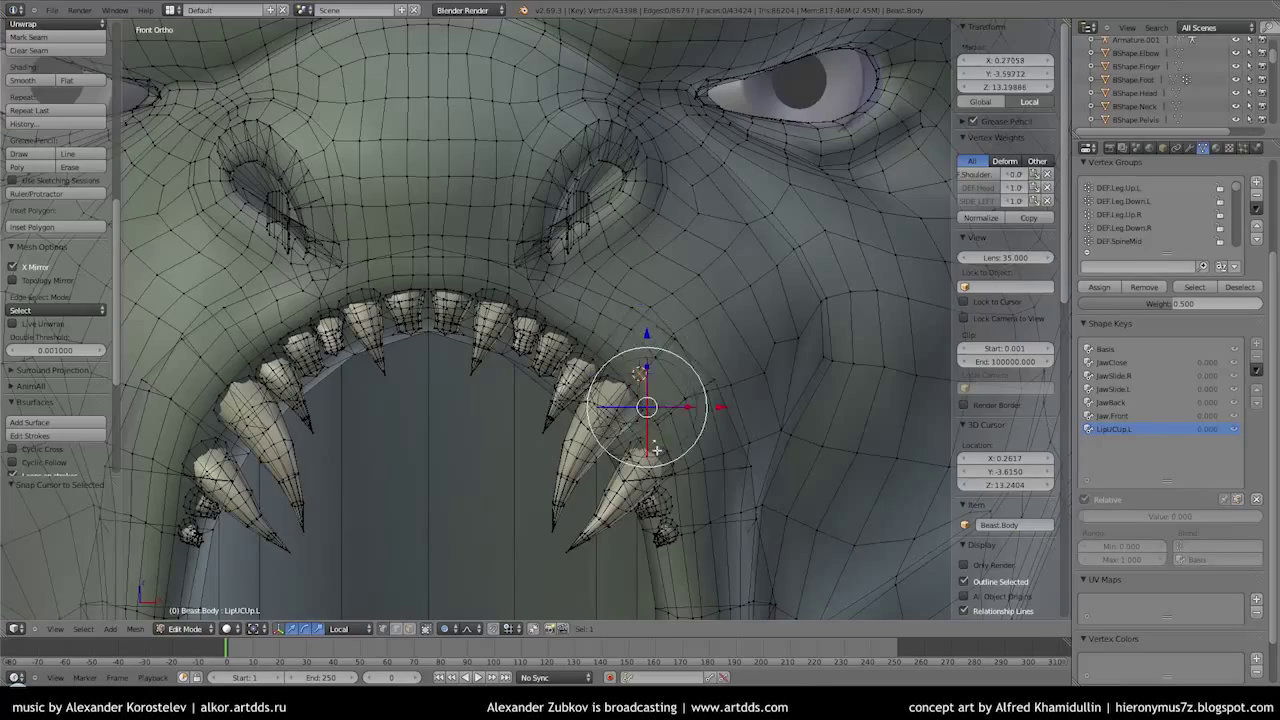
key("ctrl+l")
key("ctrl+z")
Raise the right upper teeth with proportional falloff and move the upper lip along Z
key("g")
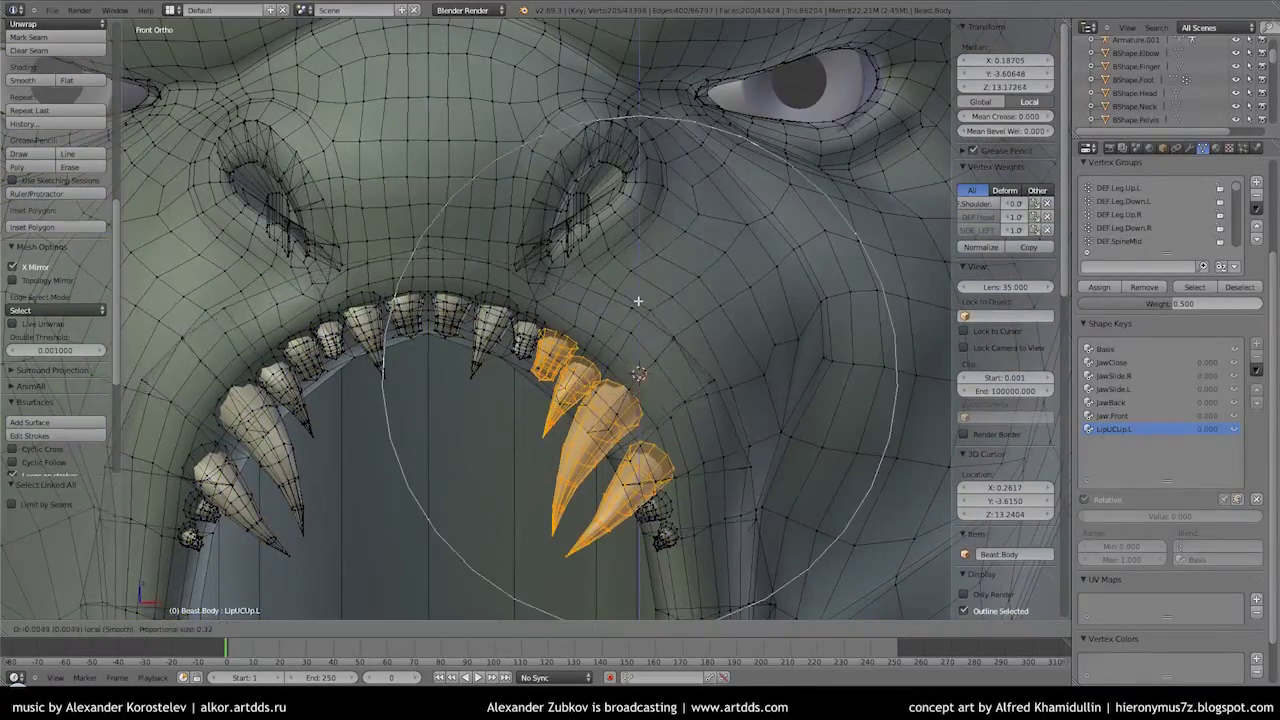
left_click(657, 271)
key("r")
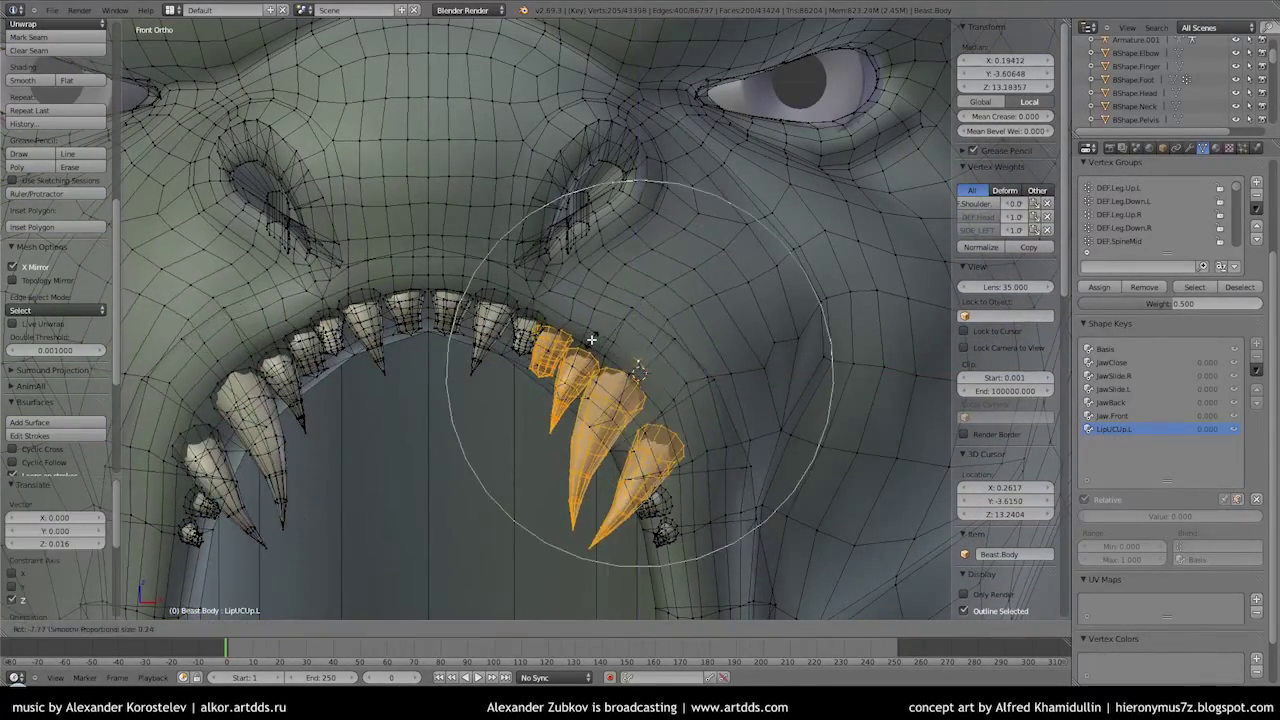
key("Escape")
key("g")
key("z")
key("z")
scroll(656, 283, "up", 3)
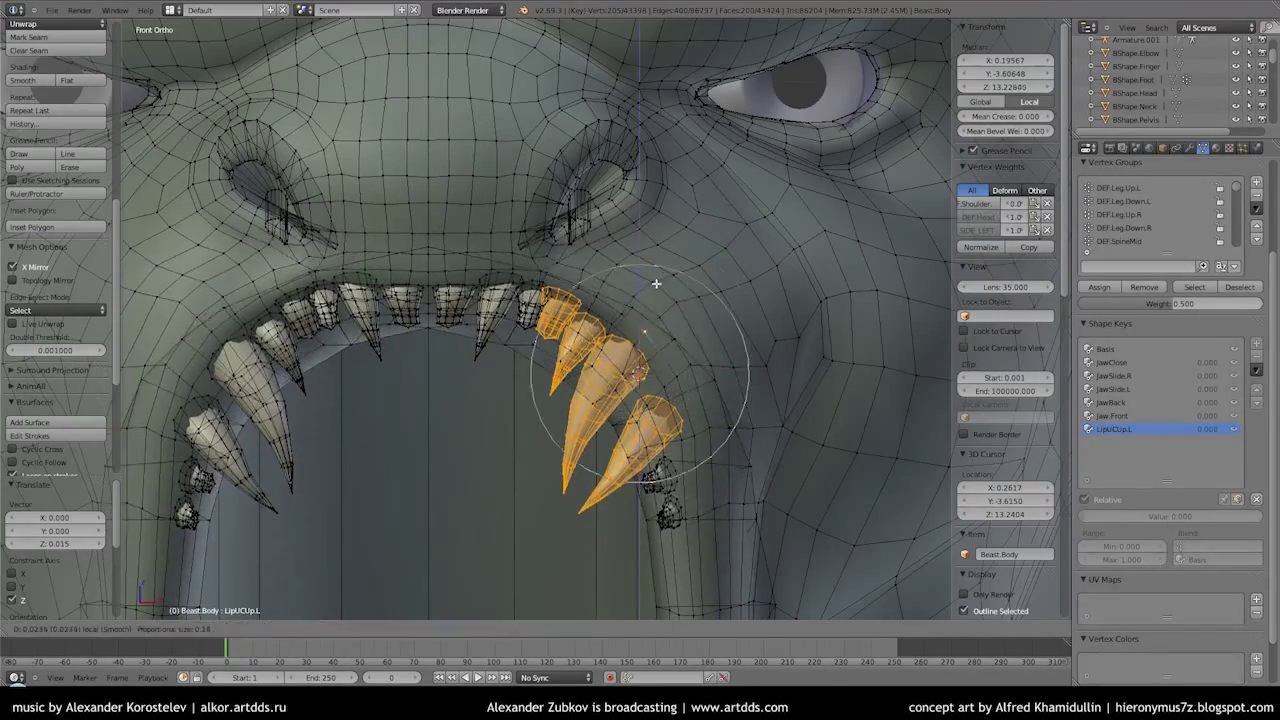
right_click(651, 371)
scroll(643, 231, "down", 2)
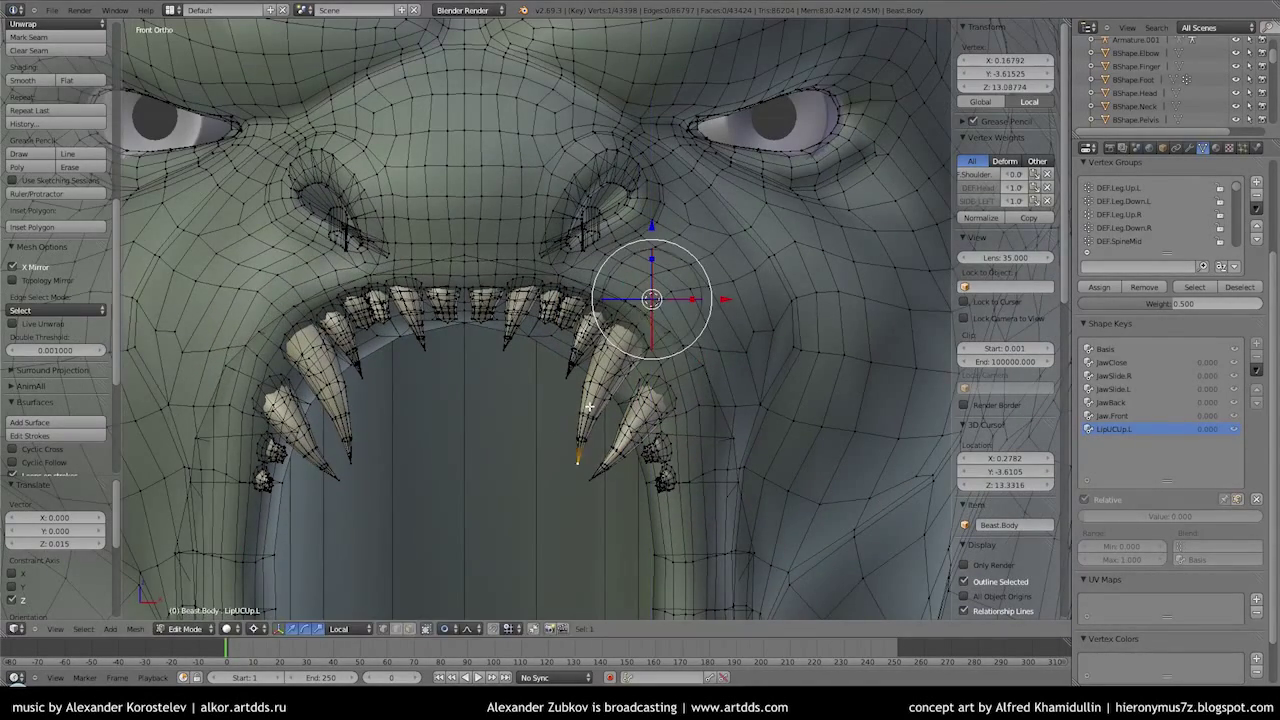
Toggle between Edit and Object Mode to review LipUCUp.L, ending on a frontal head view
key("Tab")
scroll(670, 378, "down", 3)
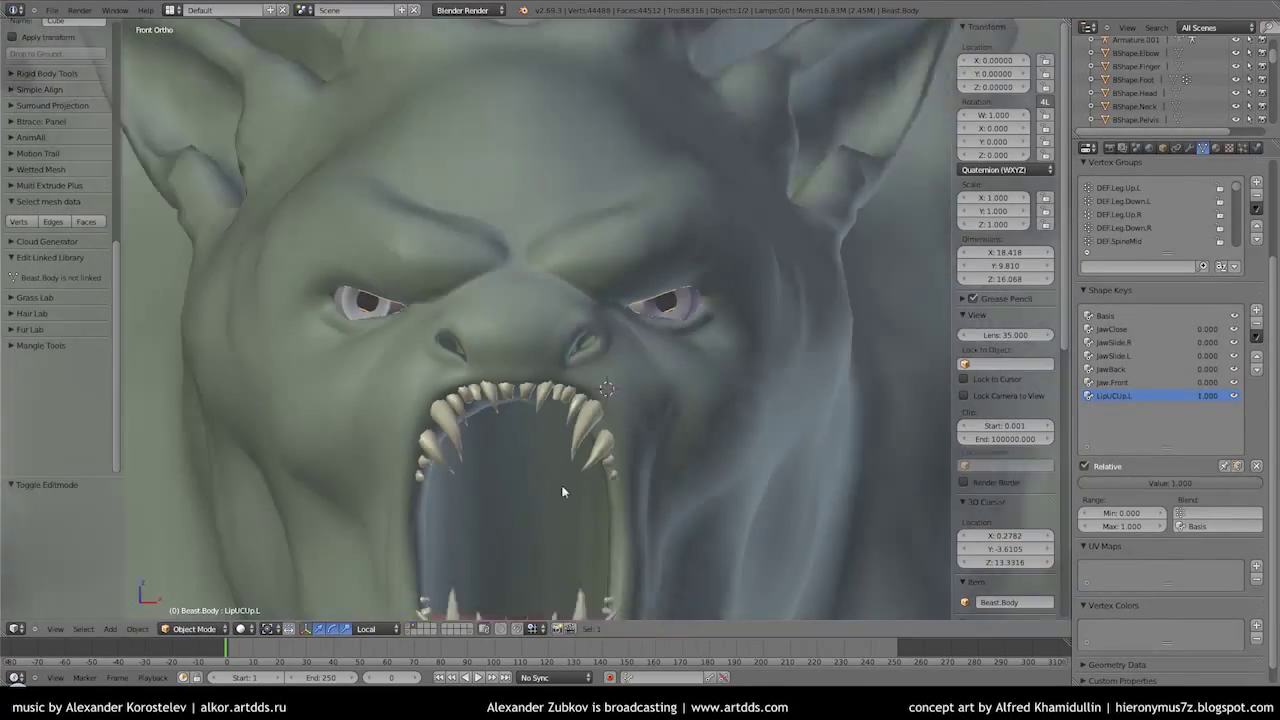
key("Tab")
scroll(669, 379, "up", 5)
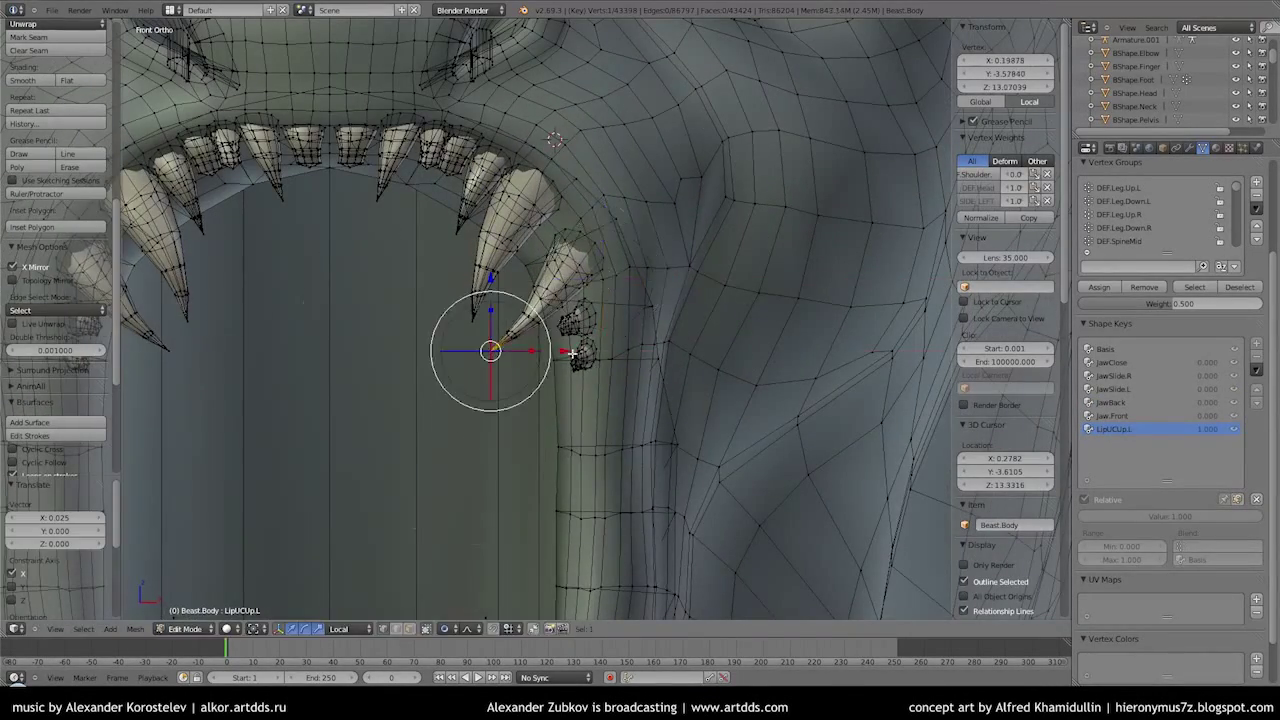
key("Tab")
scroll(568, 402, "down", 3)
scroll(568, 400, "down", 3)
middle_click_drag(568, 400, 634, 443)
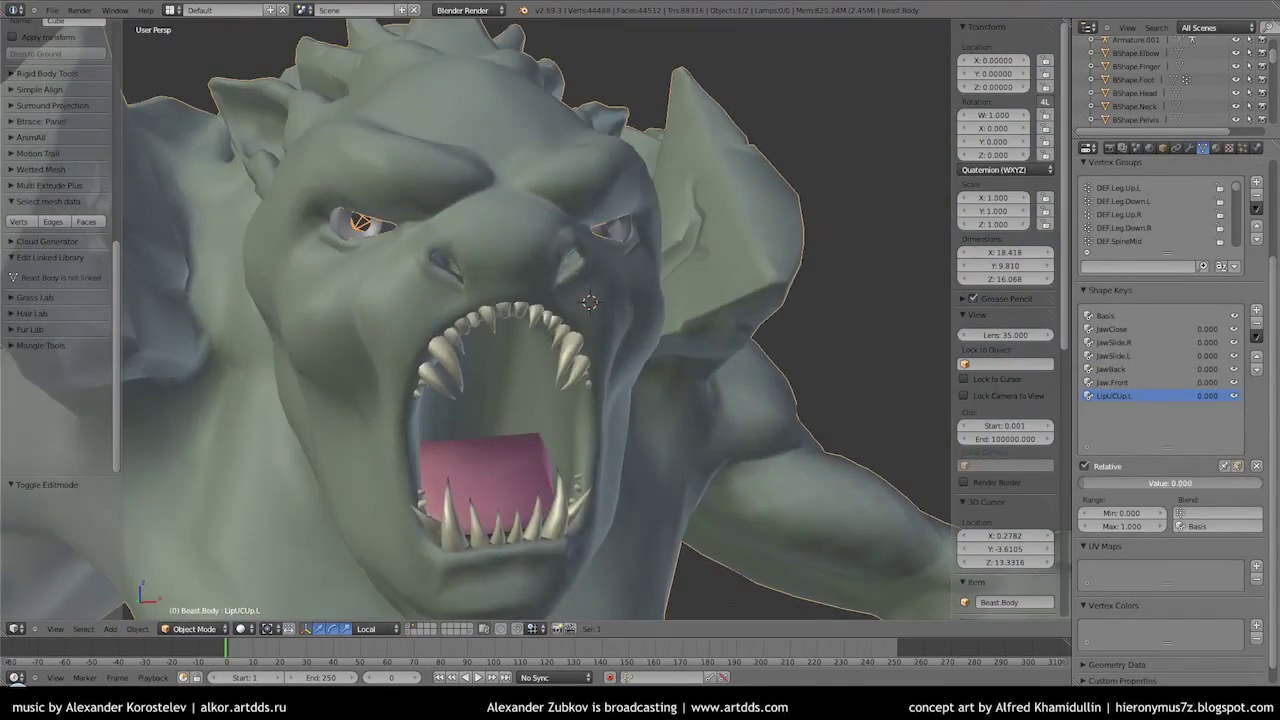
key("Tab")
scroll(668, 288, "up", 3)
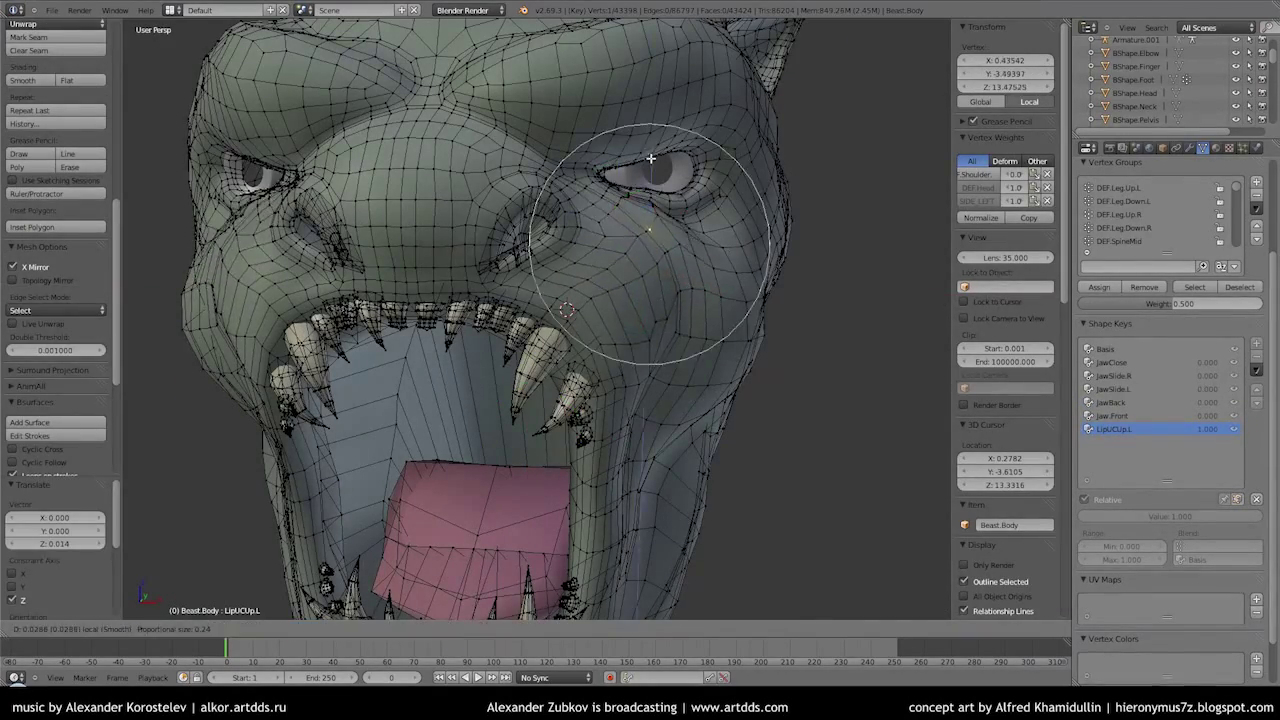
key("Tab")
key("Tab")
key("Tab")
middle_click_drag(820, 470, 865, 438)
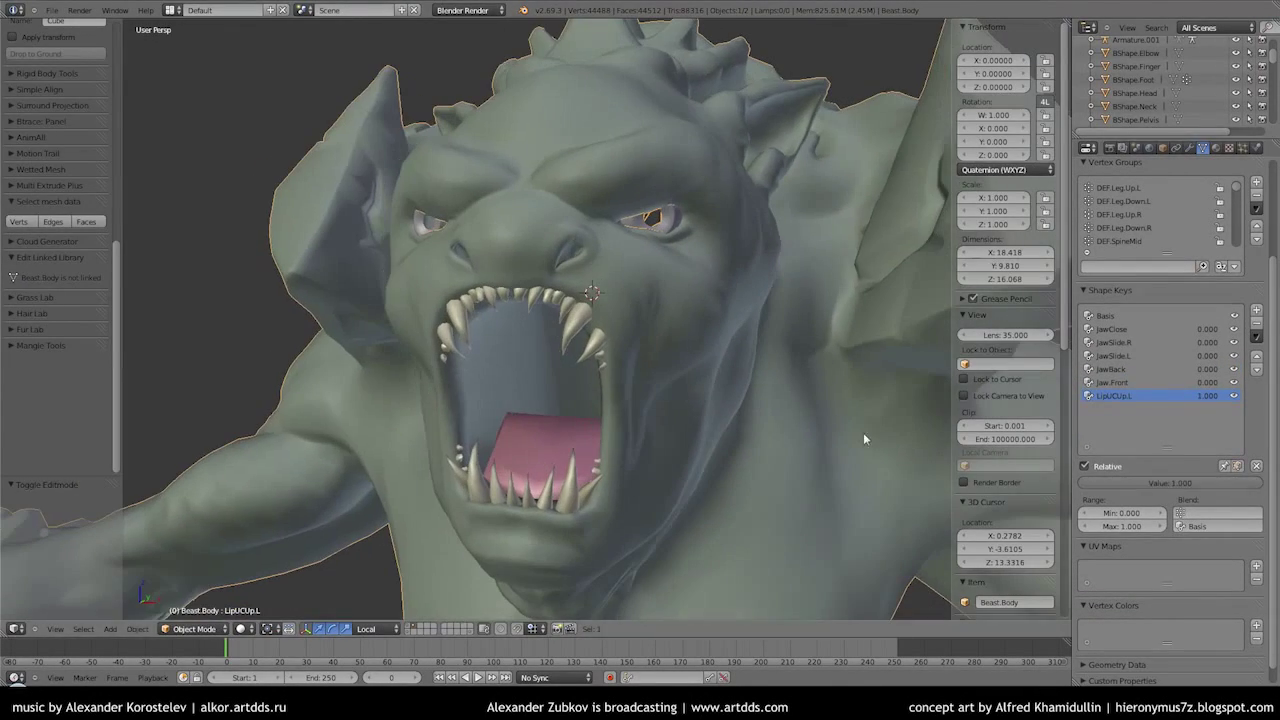
Create a new shape key from the LipUCUp.L mix and mask it with the right-side vertex group
key("Tab")
key("Tab")
left_click(1256, 310)
left_click(1085, 466)
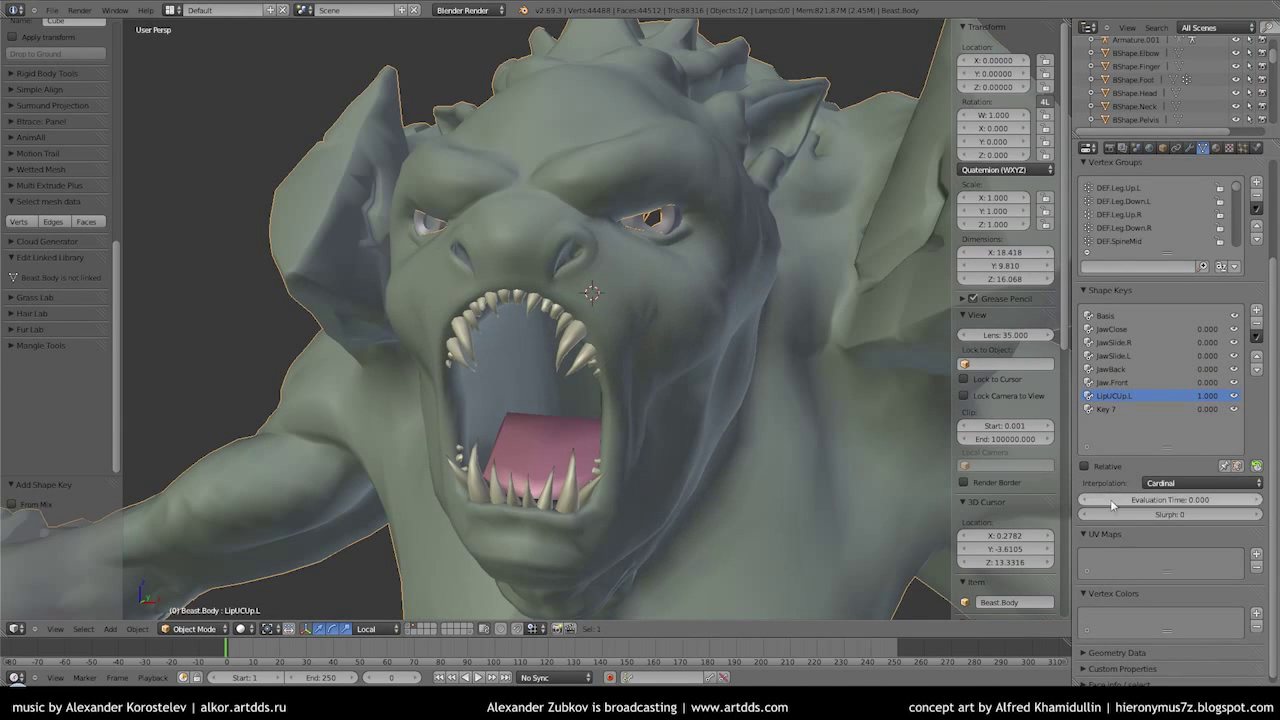
left_click(1084, 466)
left_click(1256, 337)
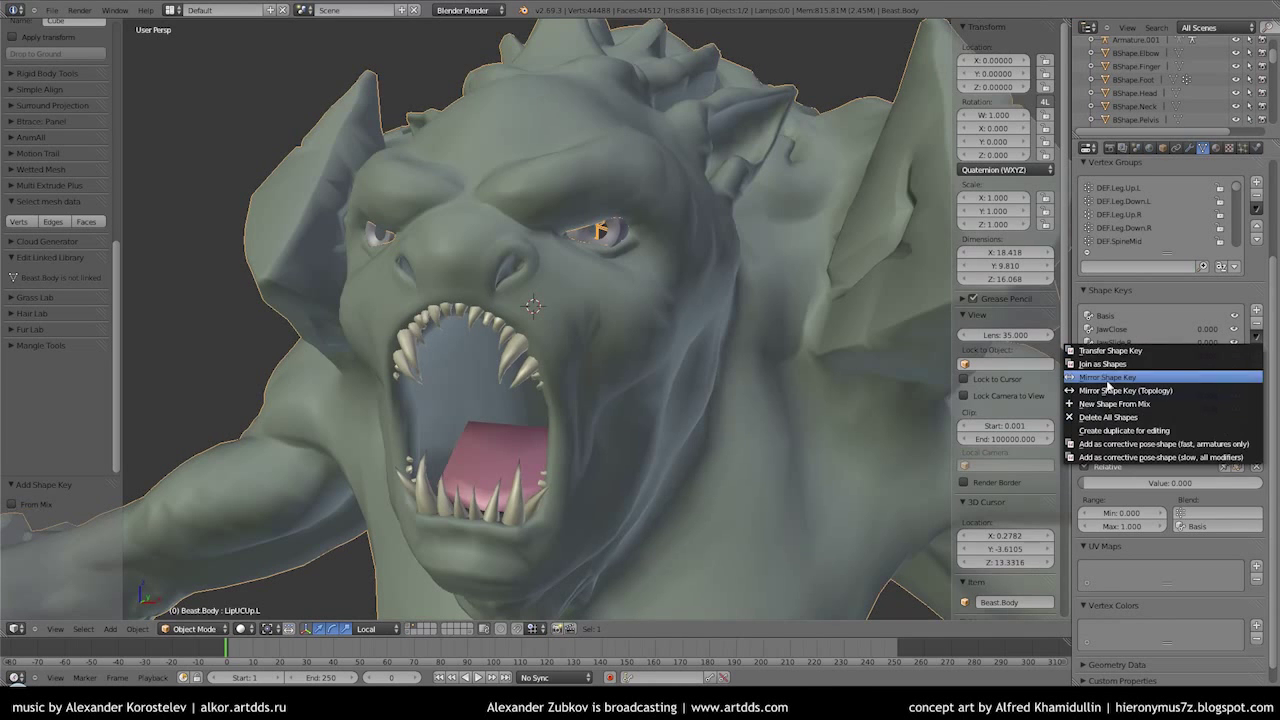
left_click(1128, 431)
left_click(1252, 338)
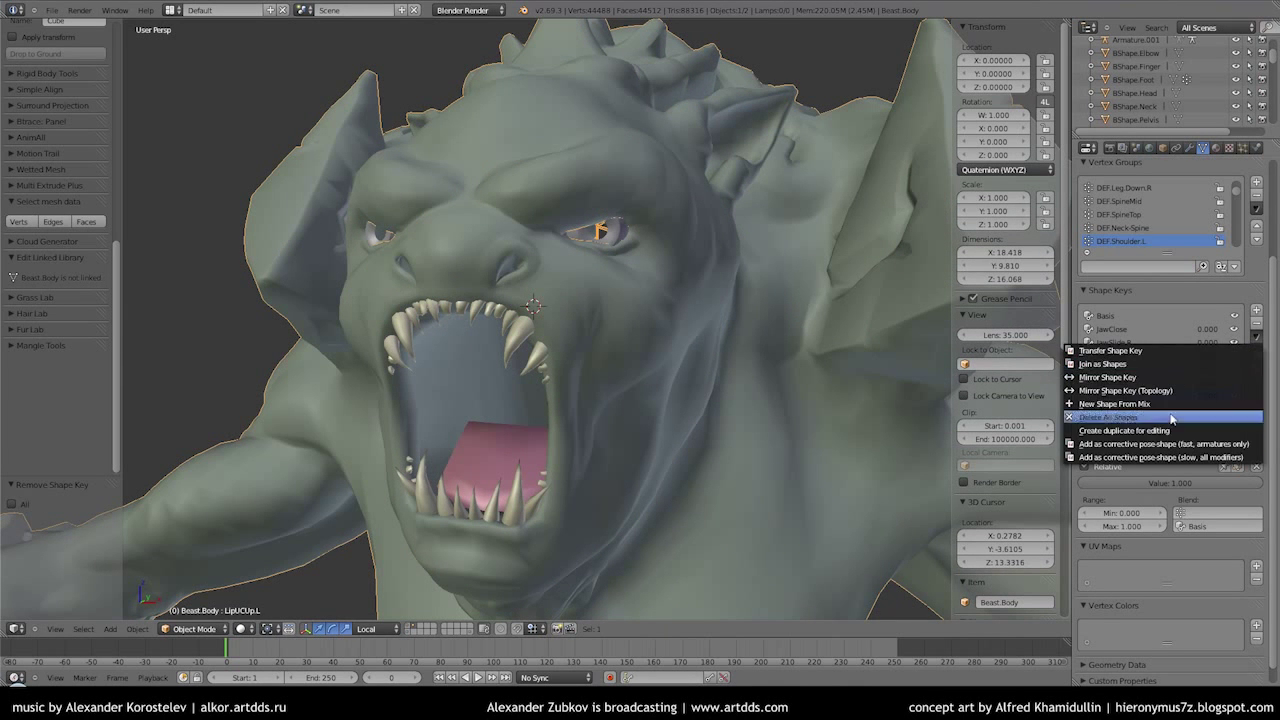
left_click(1143, 405)
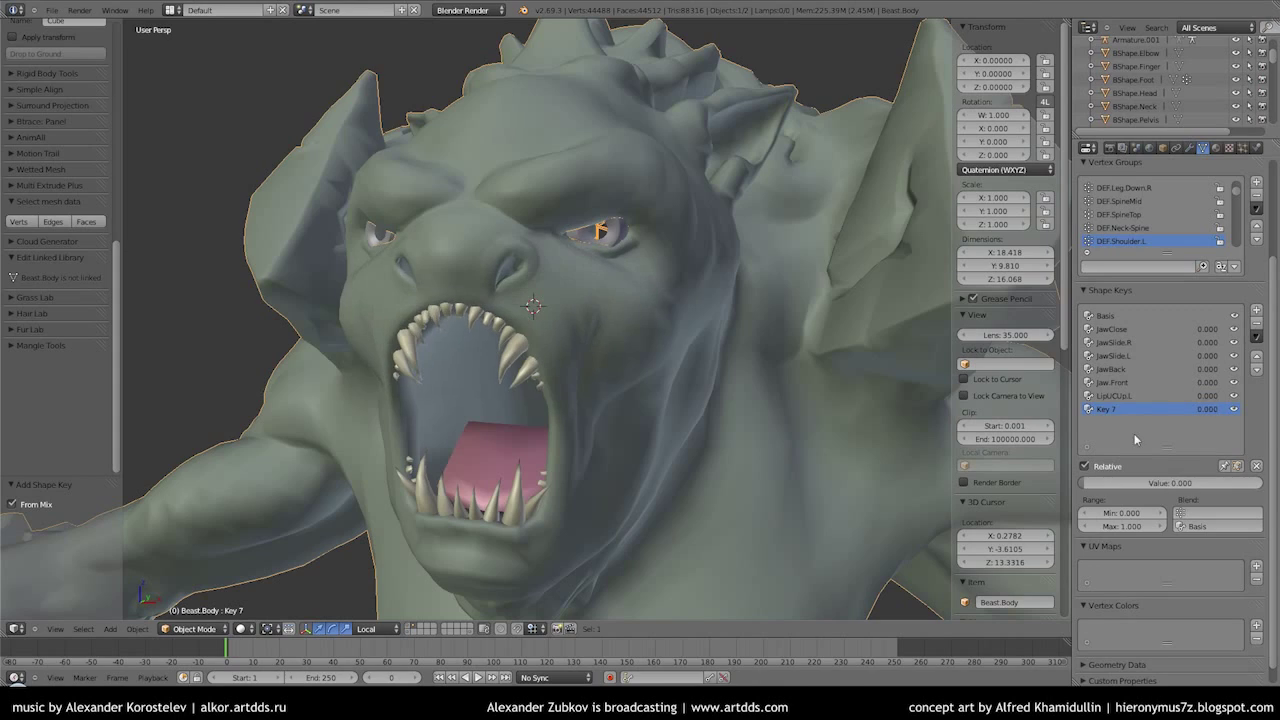
left_click(1229, 516)
left_click(1200, 511)
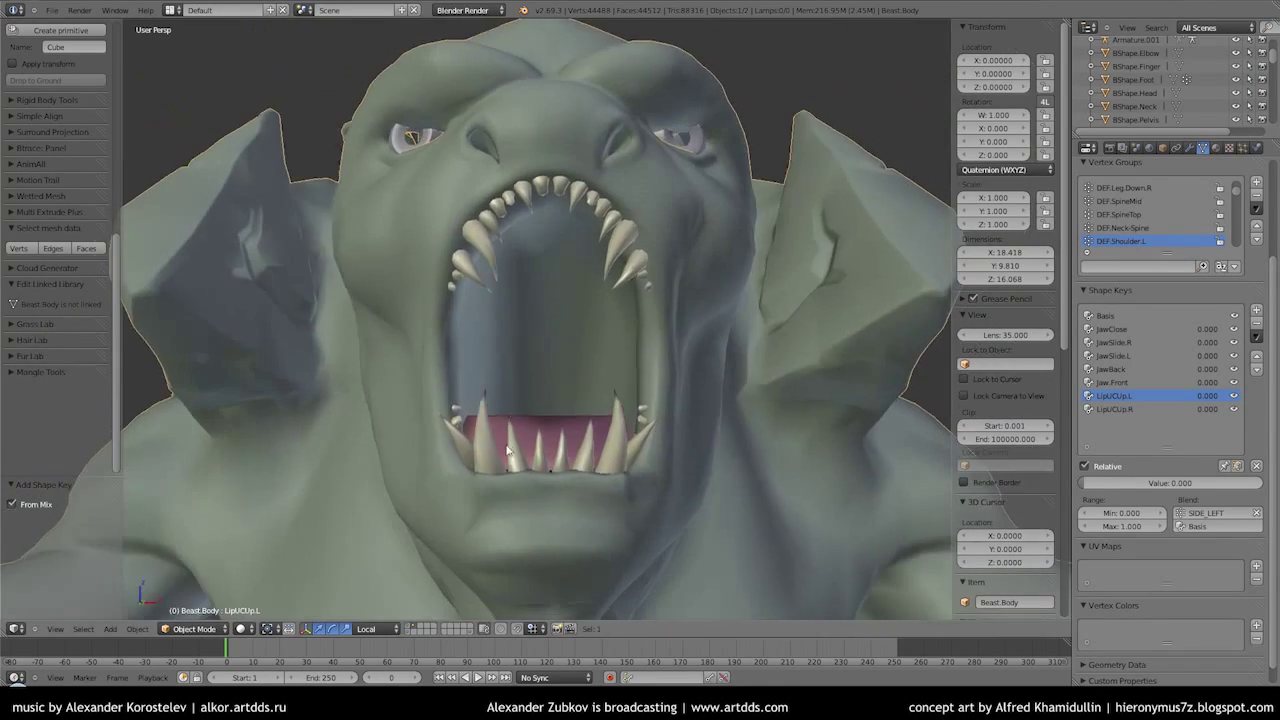
Add a new shape key and rotate the lower lip down around the X axis
left_click(1257, 310)
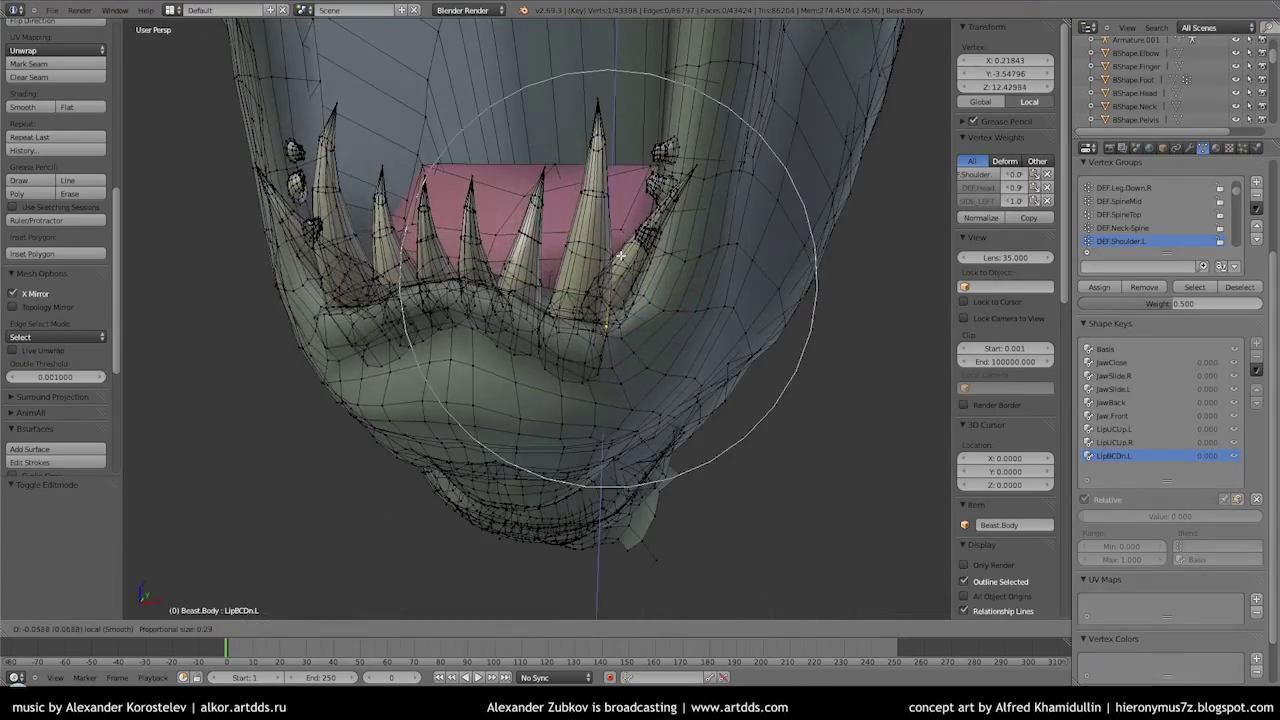
key("r")
key("x")
left_click(587, 147)
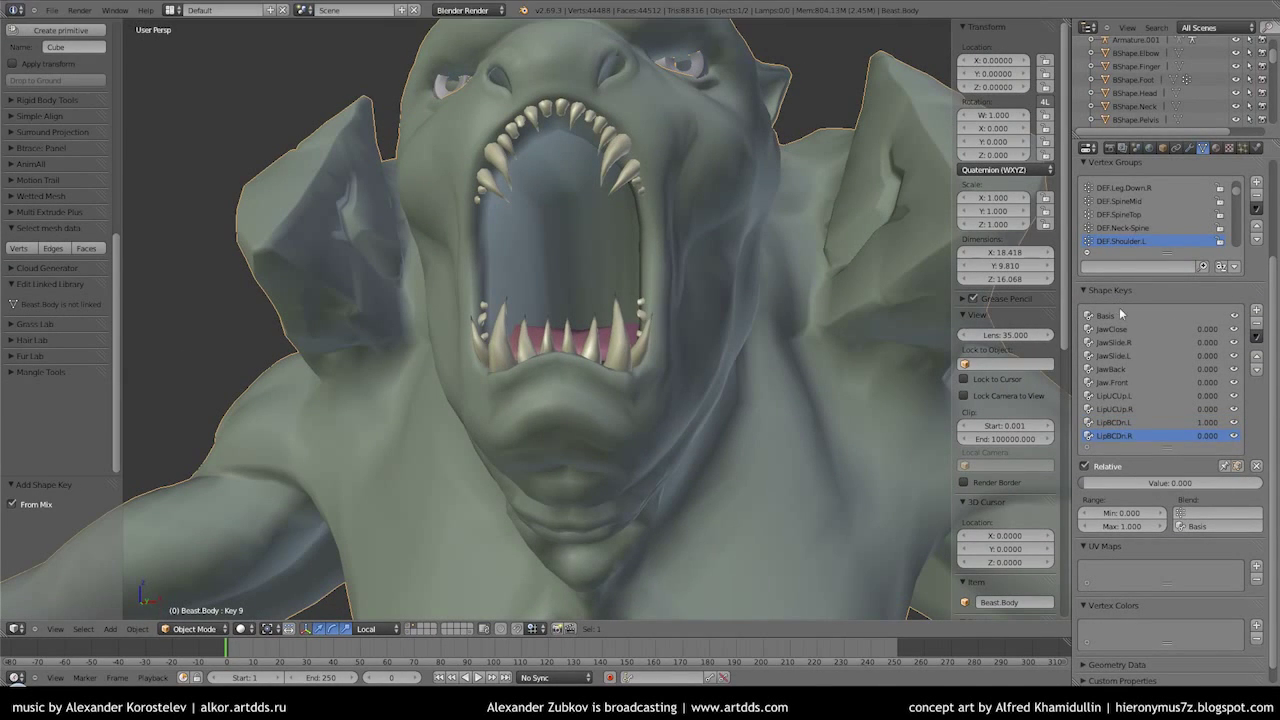
Mask LipBCDn.R with SIDE_RIGHT, check Scene Simplify, and set LipBCDn.L's value to 0
left_click(1206, 510)
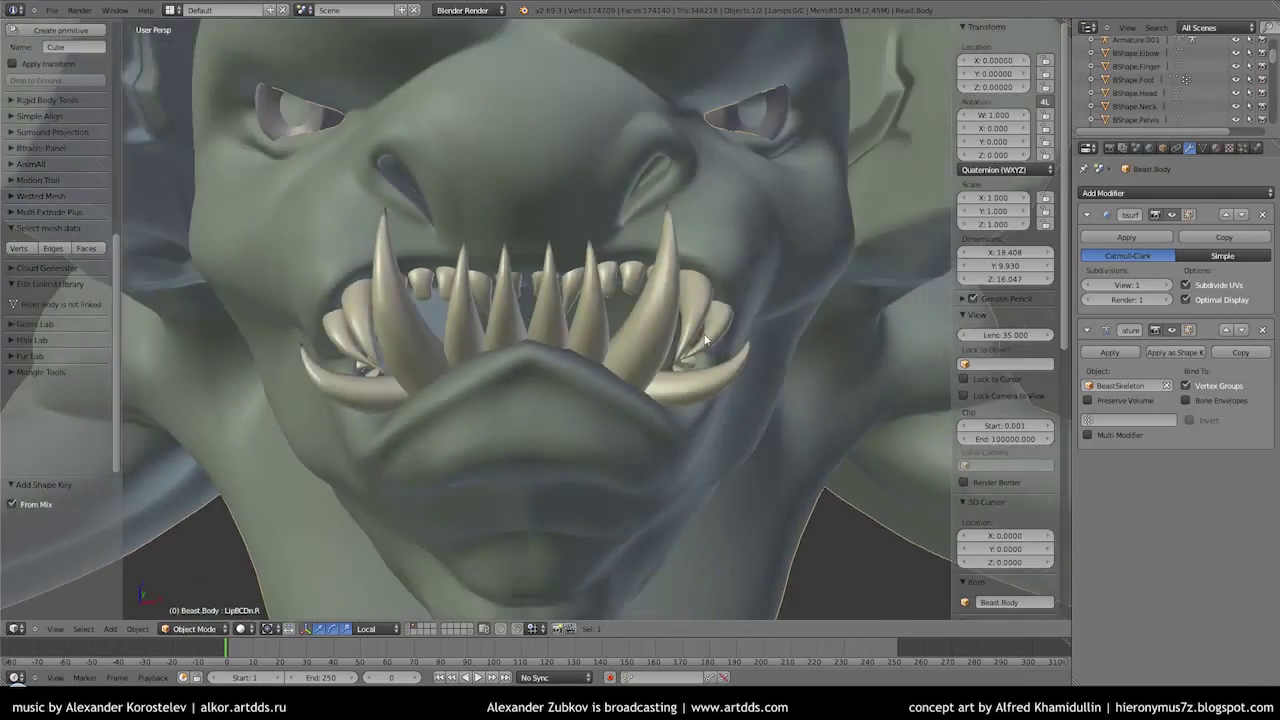
left_click(1136, 149)
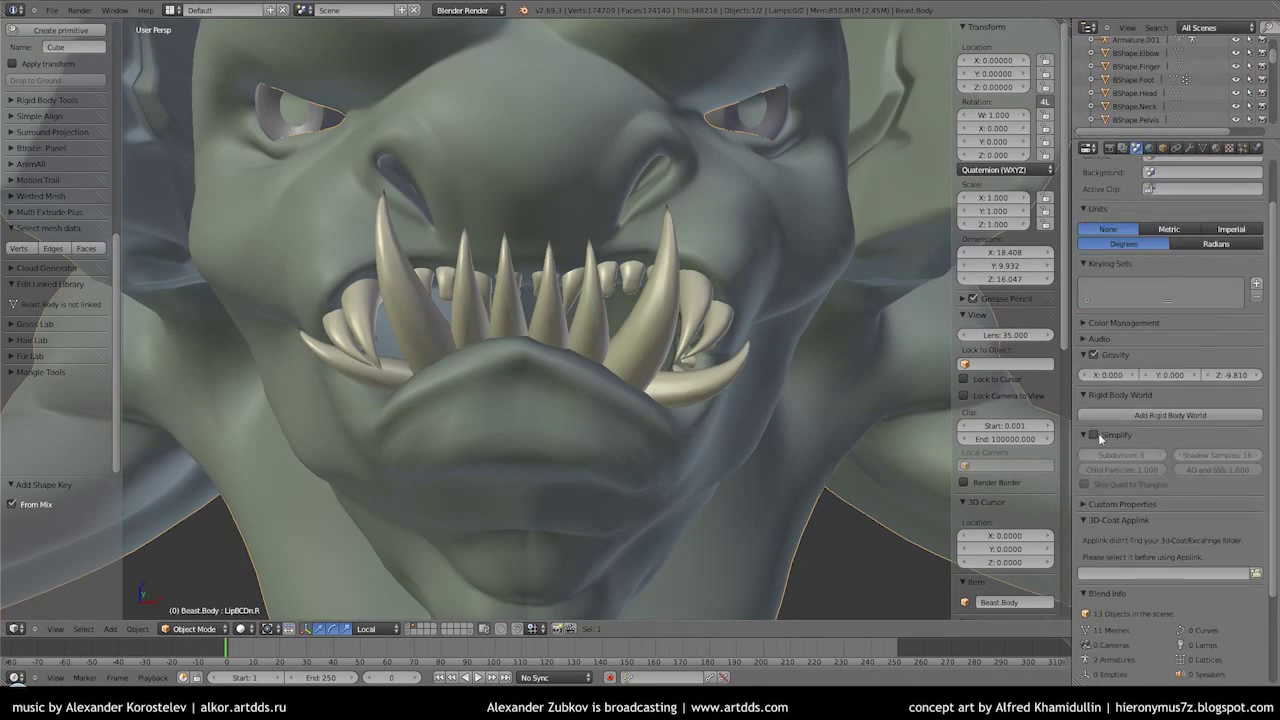
type("0")
key("Return")
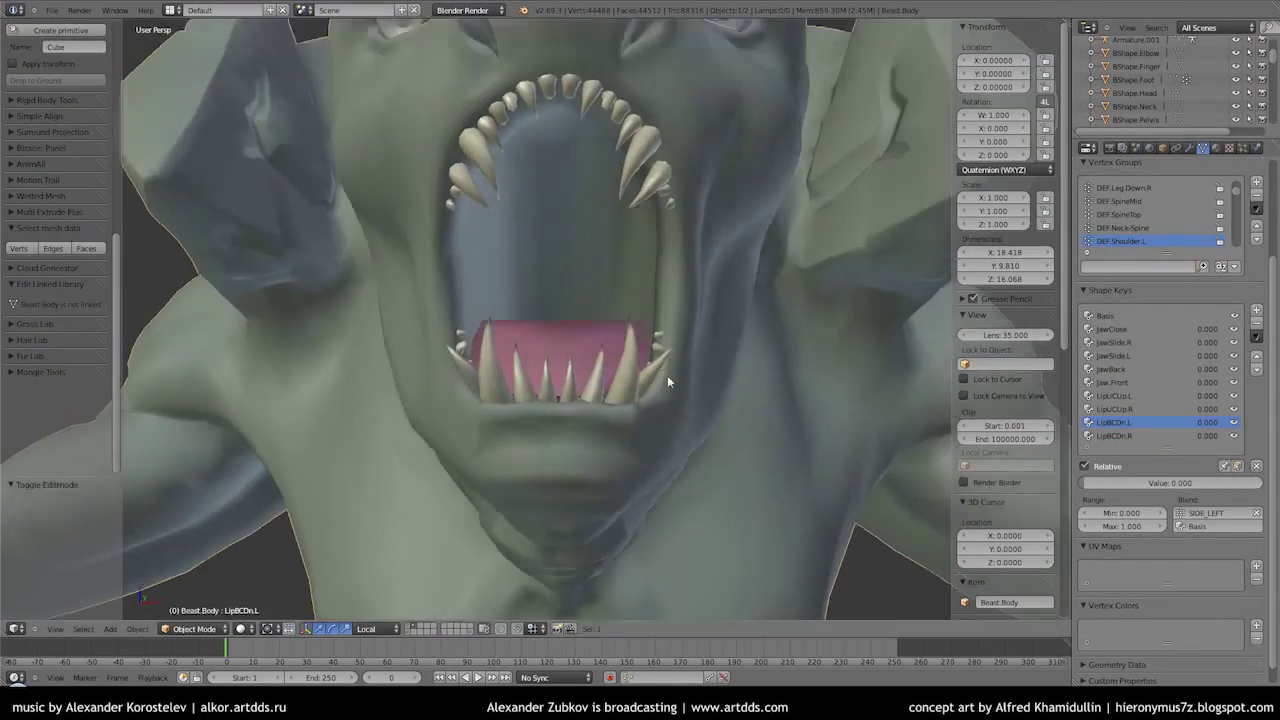
scroll(60, 250, "up", 2)
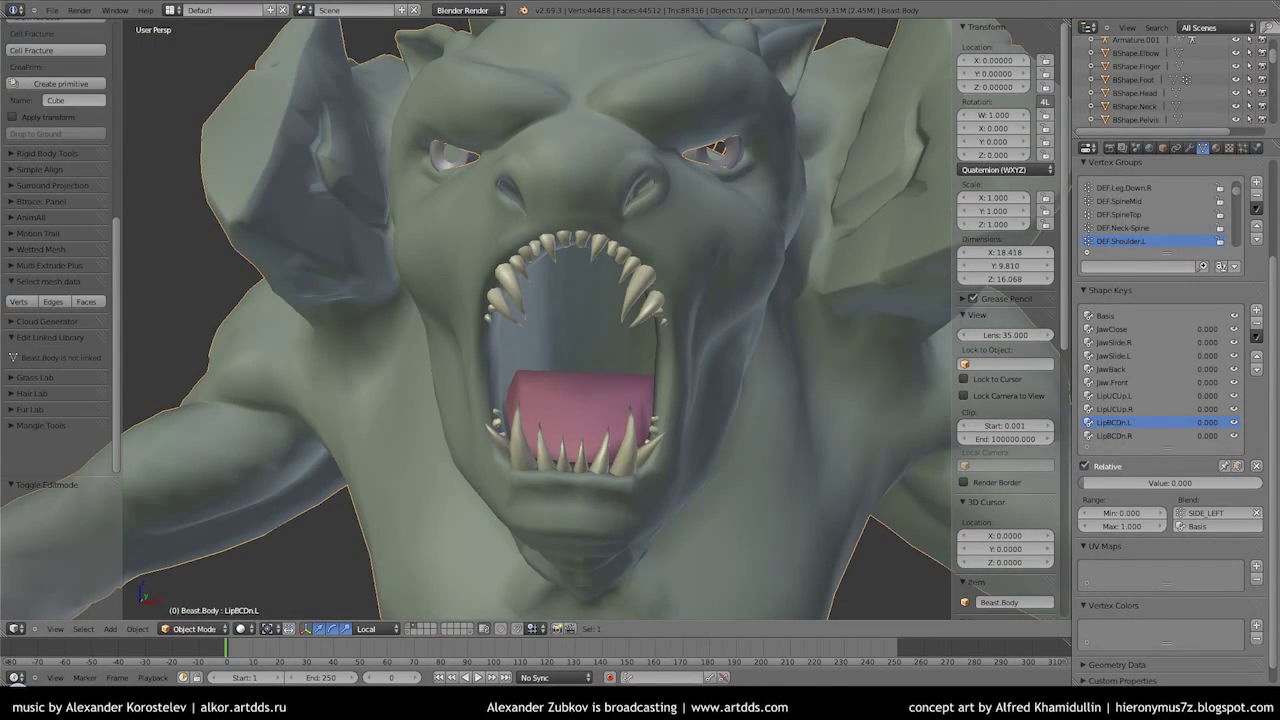
Bend the right ear down and rotate its tip with proportional editing
middle_click_drag(530, 311, 517, 342)
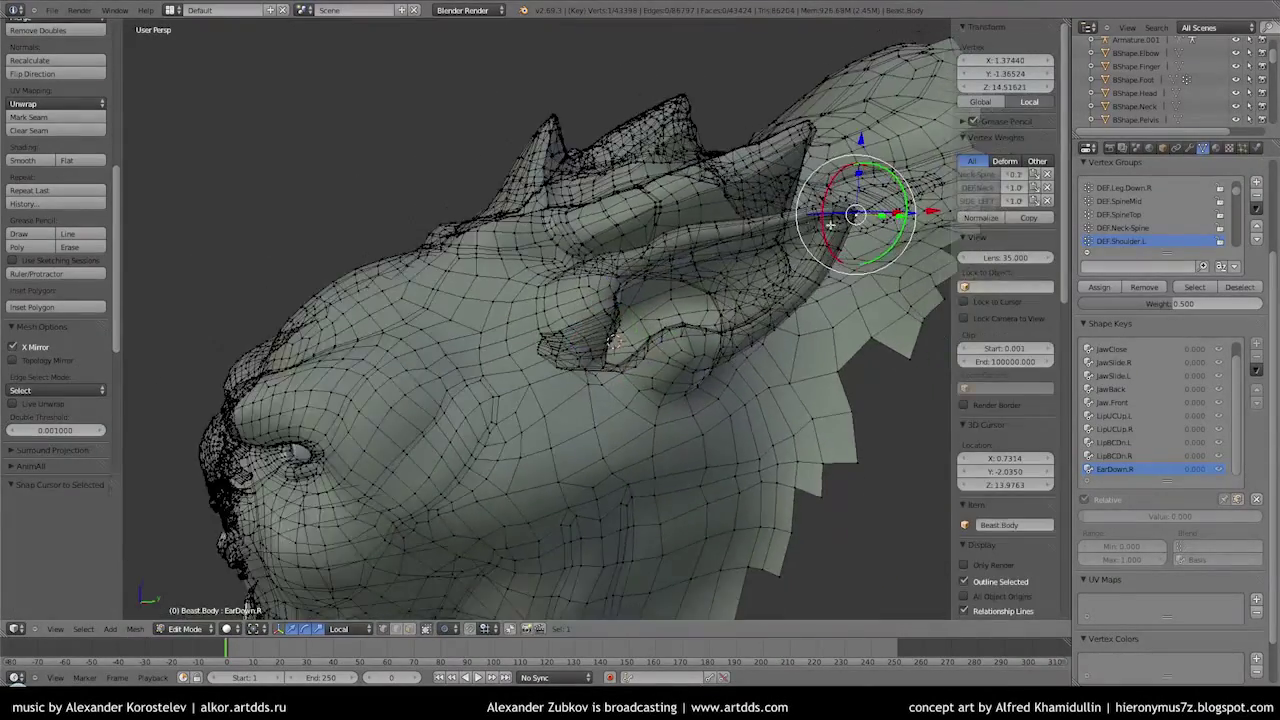
middle_click_drag(830, 224, 609, 314)
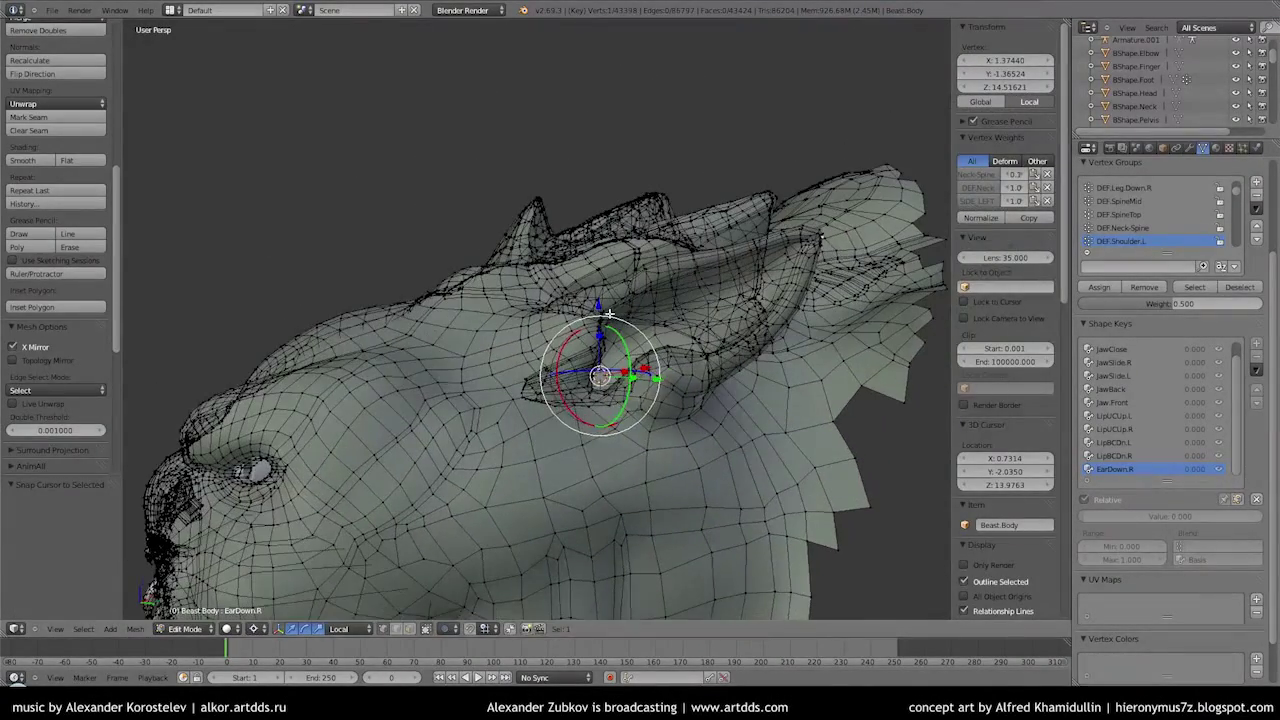
scroll(670, 340, "down", 18)
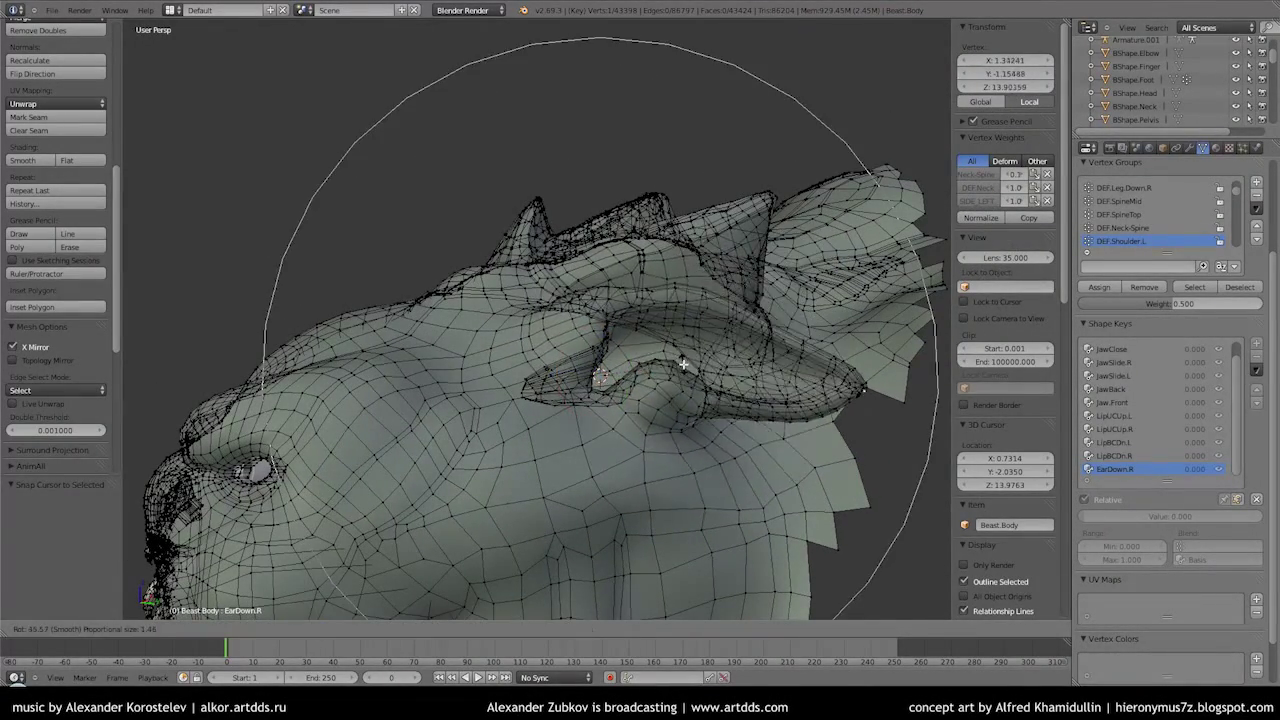
left_click(683, 364)
key("r")
left_click(825, 373)
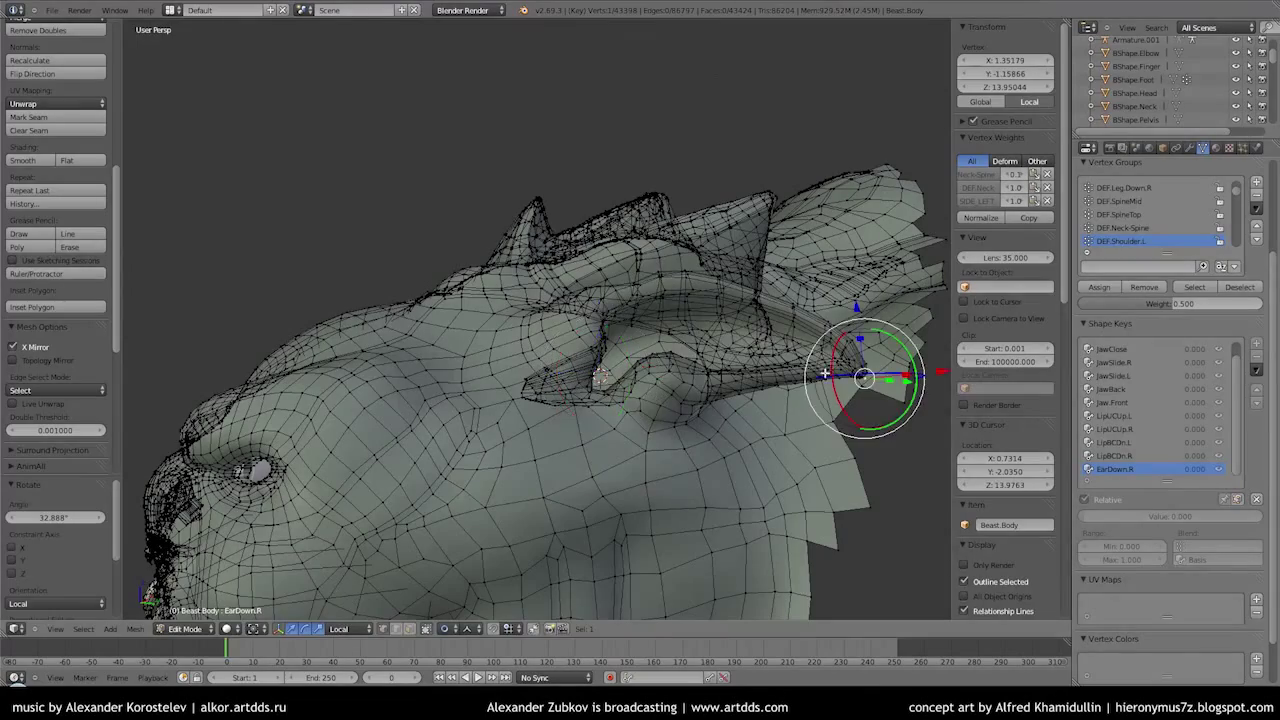
left_click(462, 628)
middle_click_drag(789, 326, 640, 330)
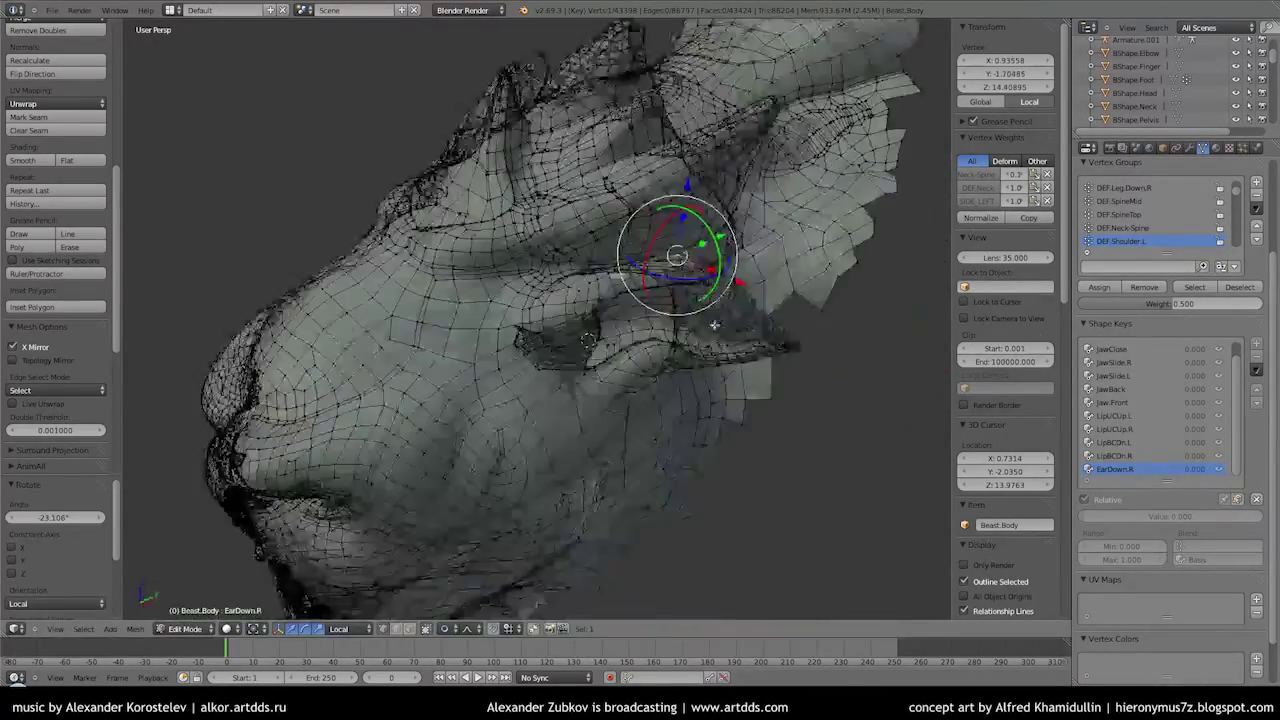
Move the ear-tip vertices along X and preview the drooping ear in Object Mode
right_click(608, 534)
mouse_move(608, 534)
middle_mouse_down()
mouse_move(679, 328)
mouse_move(720, 290)
mouse_move(560, 190)
middle_mouse_up()
right_click(748, 286)
scroll(748, 290, "up", 2)
key("g")
key("x")
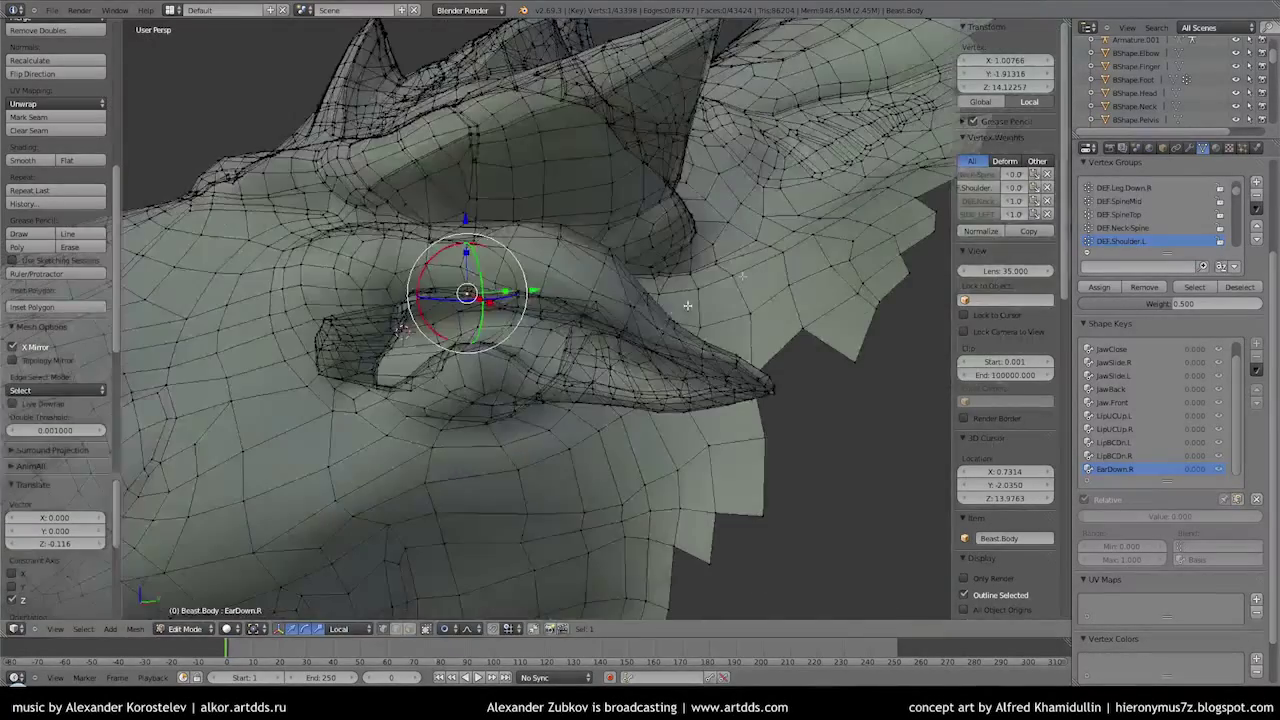
right_click(560, 188)
key("Tab")
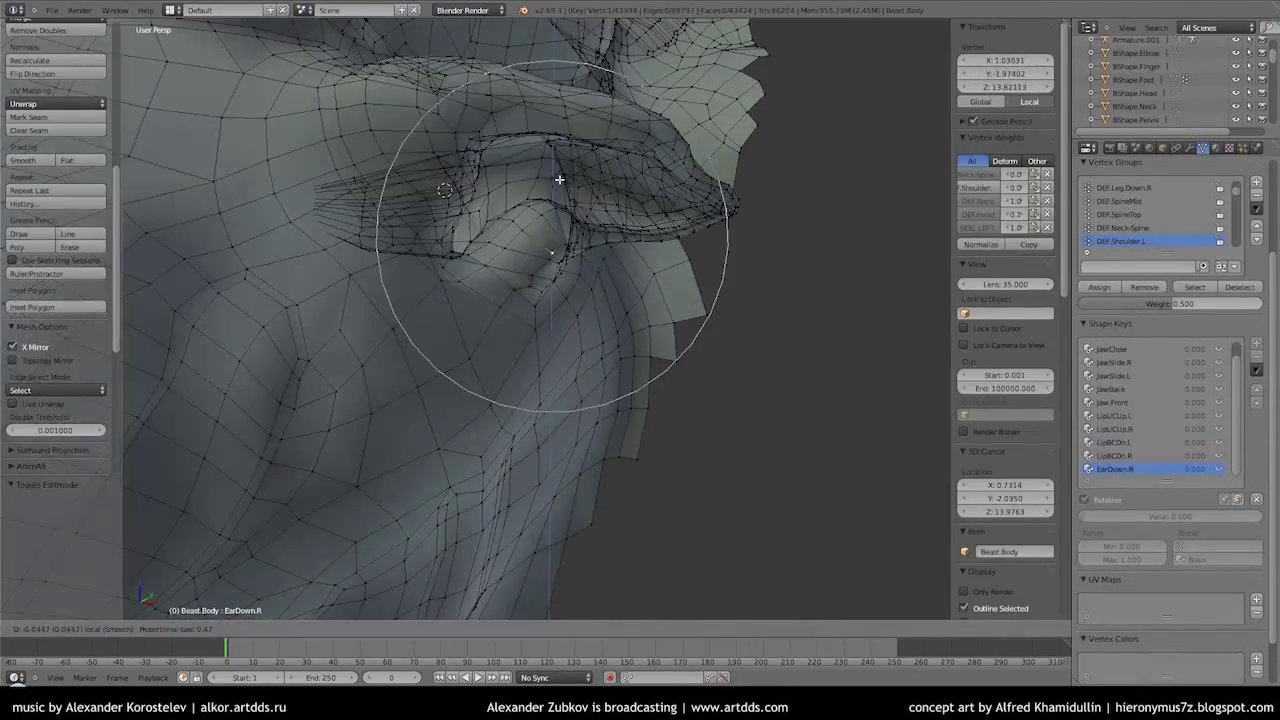
mouse_move(688, 117)
middle_mouse_down()
mouse_move(740, 240)
mouse_move(779, 291)
middle_mouse_up()
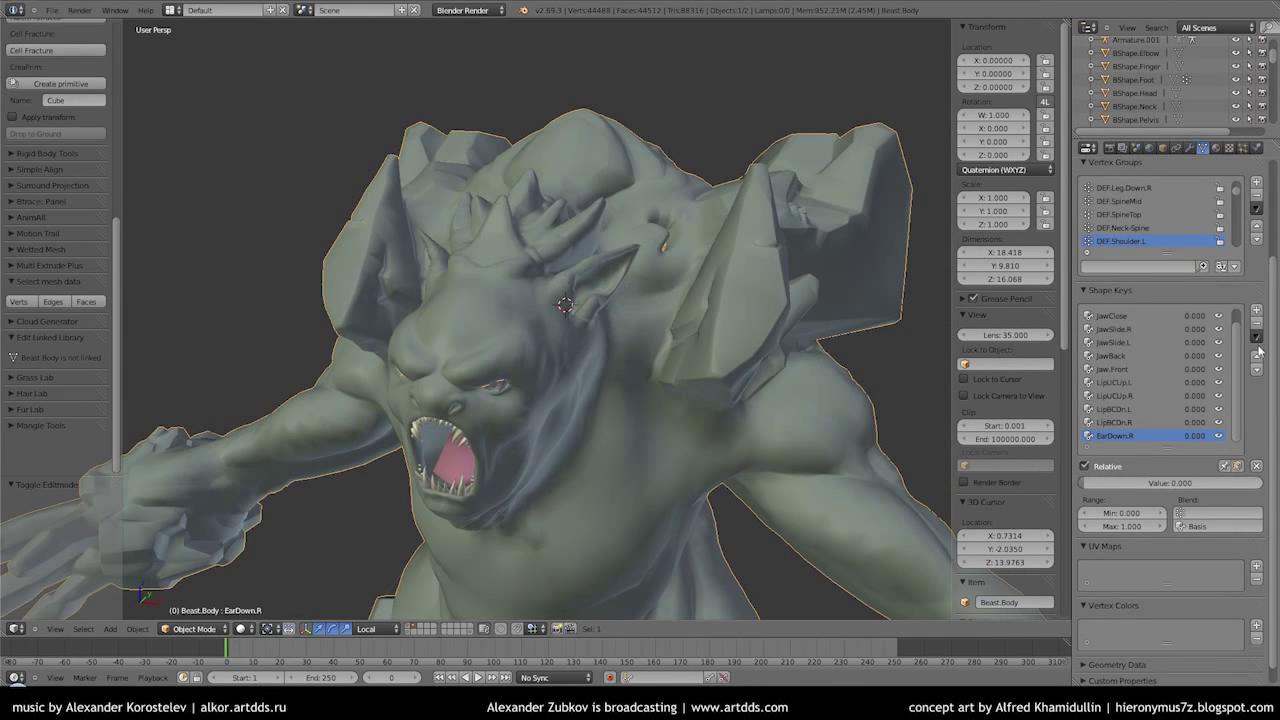
Make EarDown.L from the mix, mask EarDown.R with SIDE_RIGHT, and add EarUp.L for editing
left_click(1256, 340)
left_click(1117, 440)
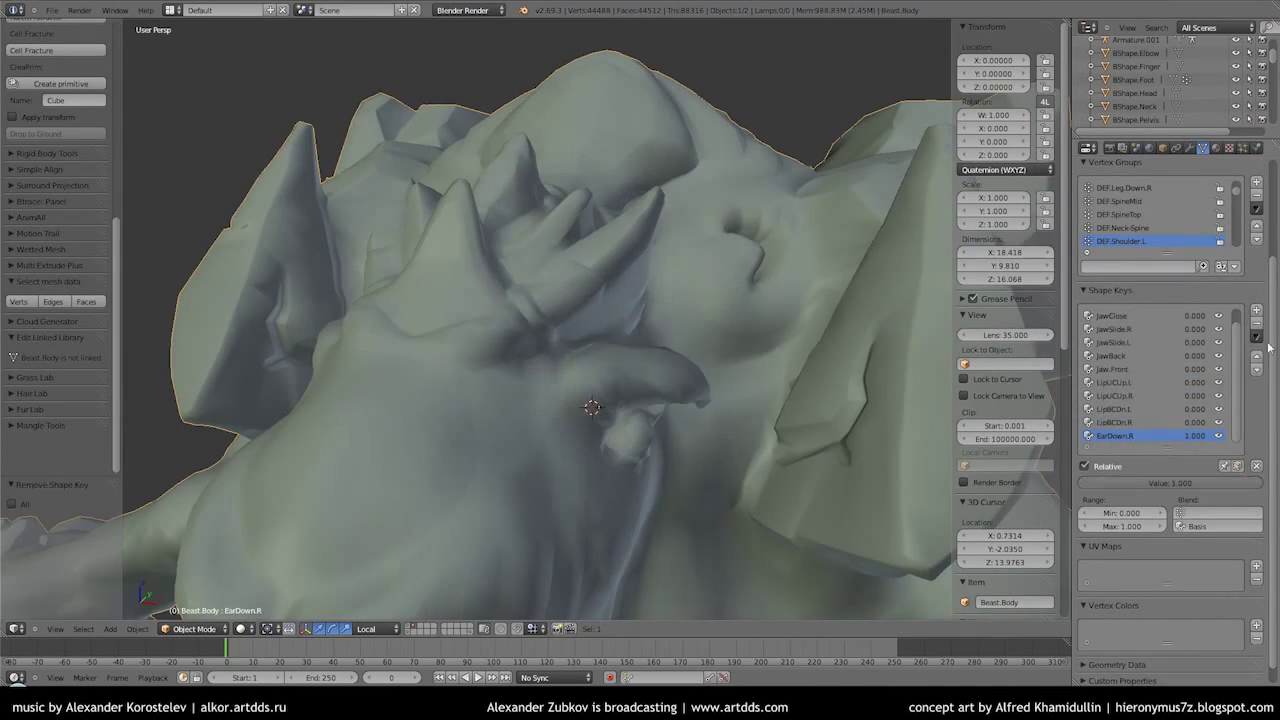
left_click(1256, 337)
left_click(1117, 352)
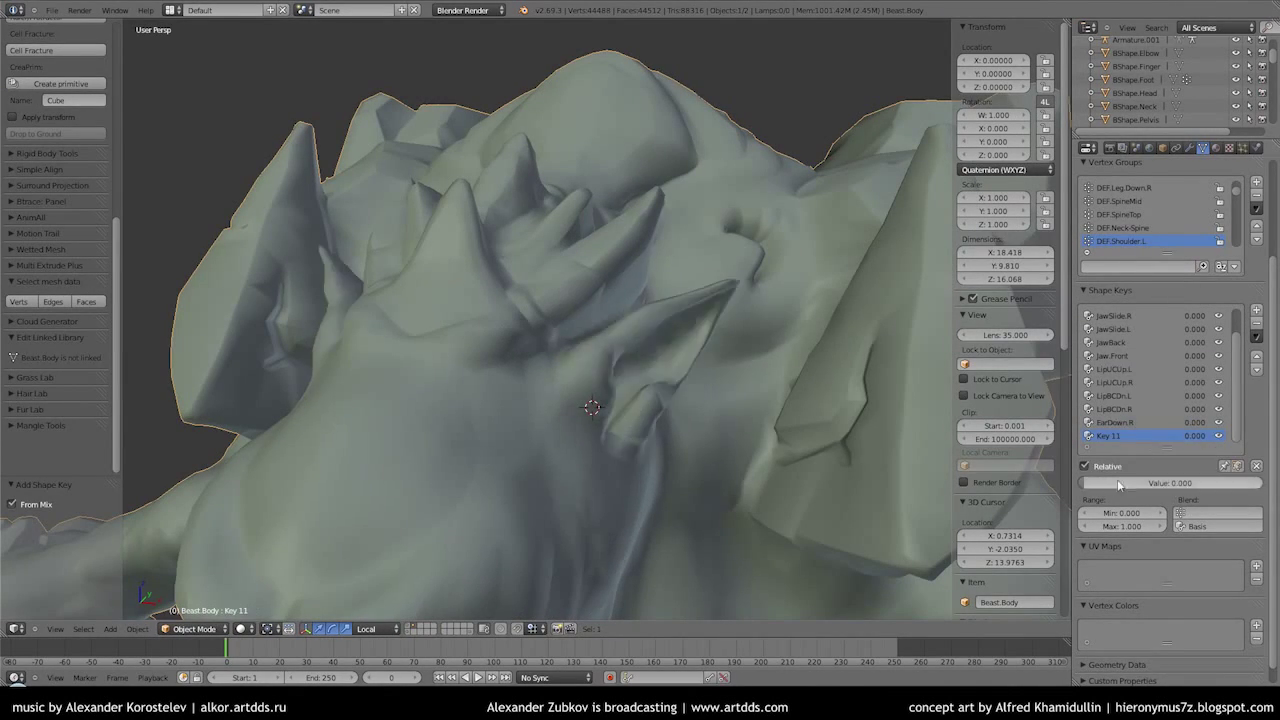
left_click(1229, 512)
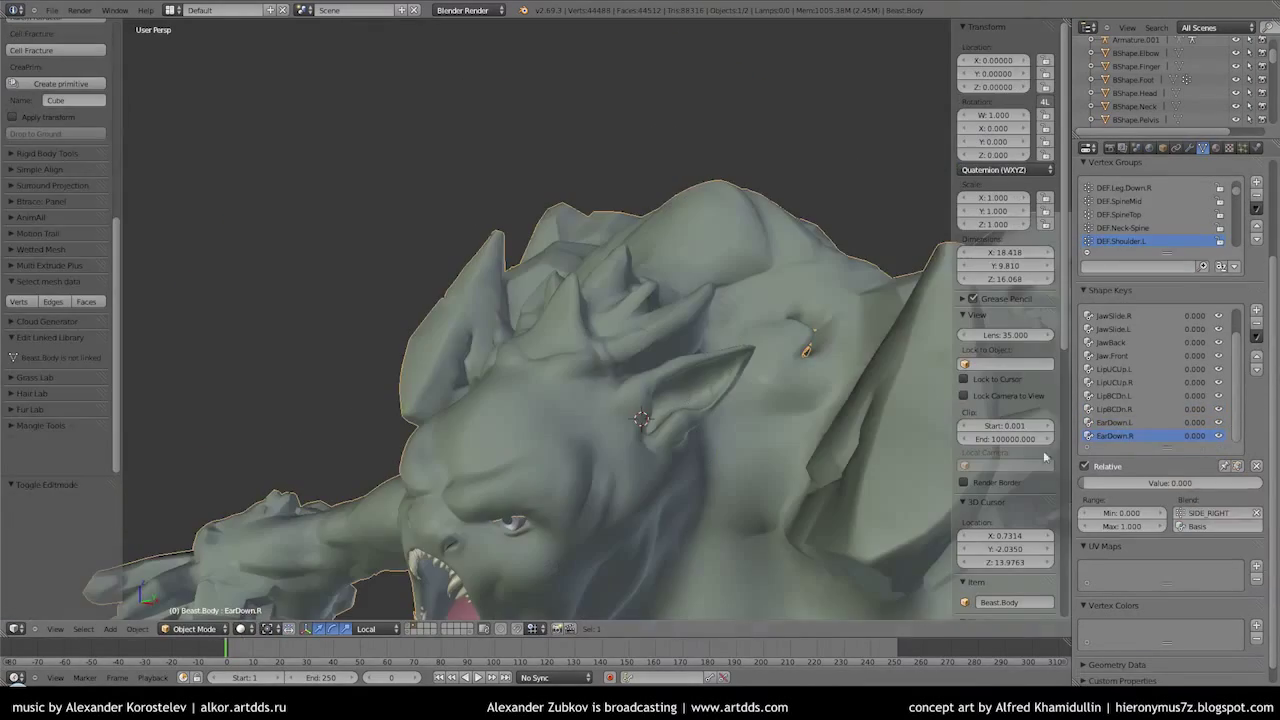
key("Tab")
Rotate, move and scale the left ear vertices upward with proportional editing
middle_click_drag(640, 400, 565, 363)
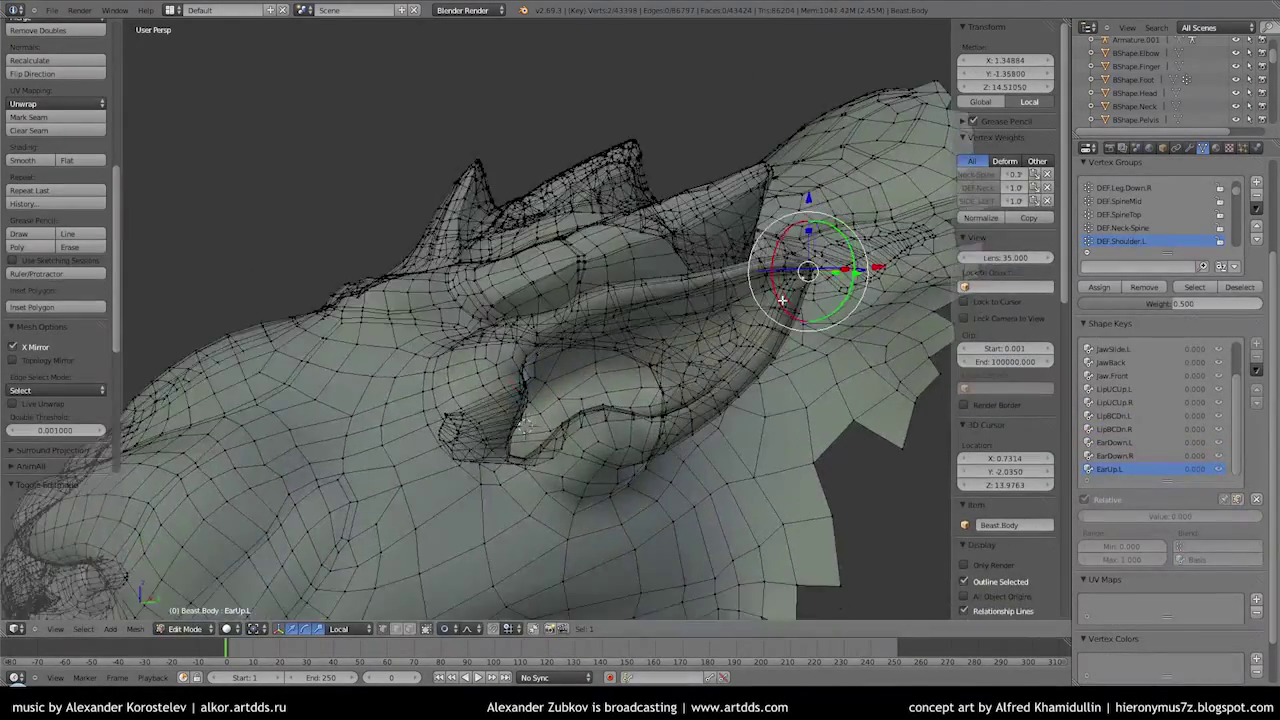
key("g")
left_click(509, 360)
key("r")
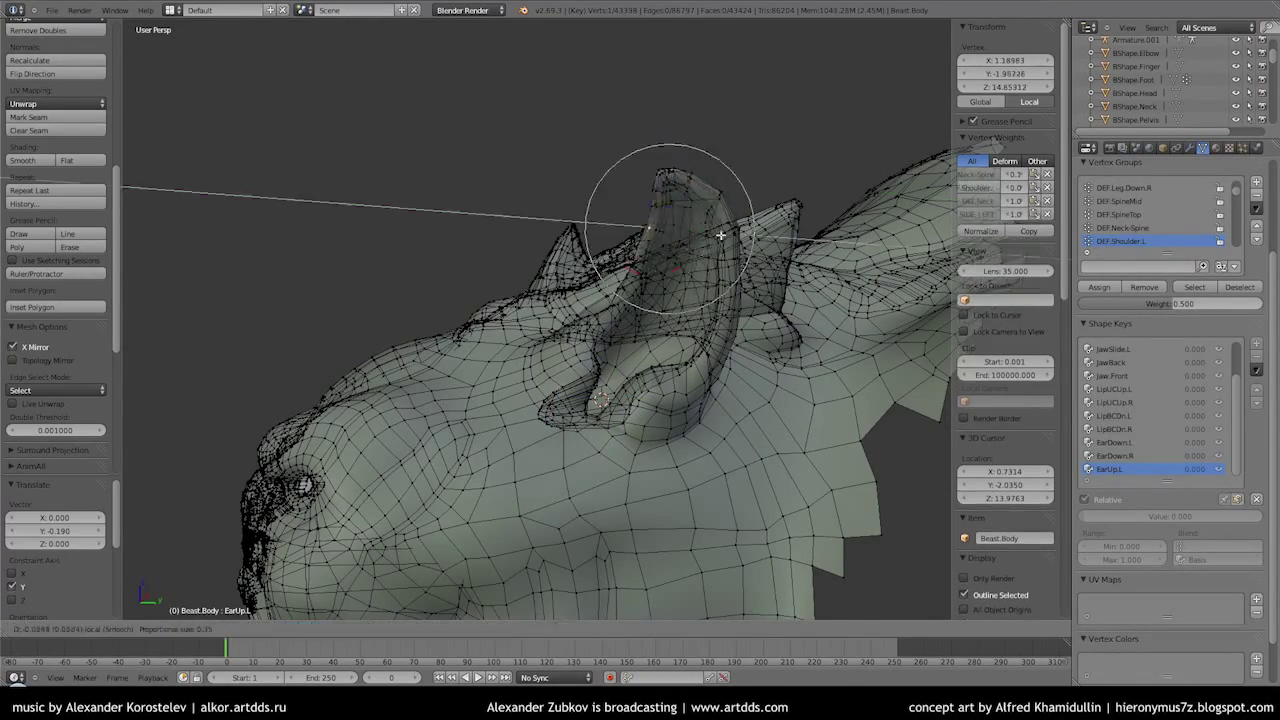
left_click(745, 230)
key("g")
mouse_move(745, 235)
middle_mouse_down()
mouse_move(745, 305)
mouse_move(671, 271)
middle_mouse_up()
left_click(745, 310)
key("g")
left_click(651, 428)
key("s")
left_click(703, 355)
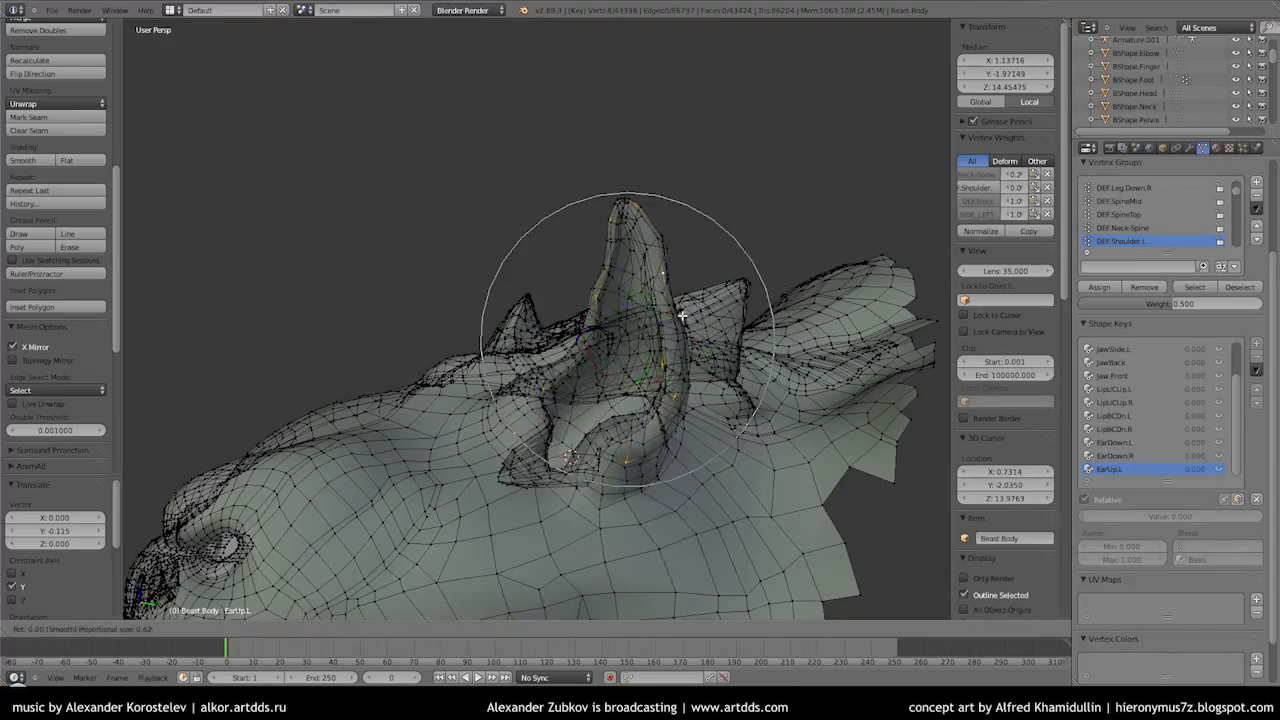
key("Tab")
Raise the ear tip along Z and pull further ear vertices upward
key("Tab")
right_click(655, 225)
key("g")
key("z")
left_click(645, 260)
key("Tab")
key("Tab")
key("Tab")
key("Tab")
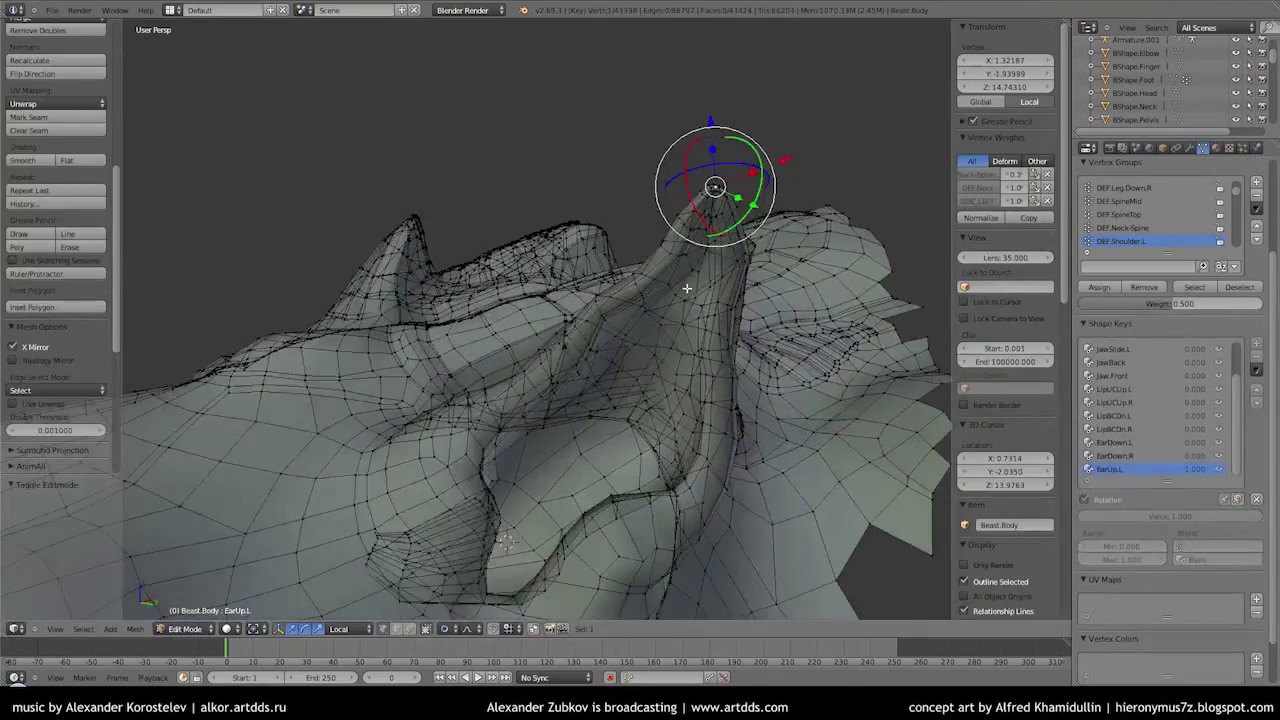
middle_click_drag(760, 230, 851, 187)
left_click_drag(848, 121, 829, 88)
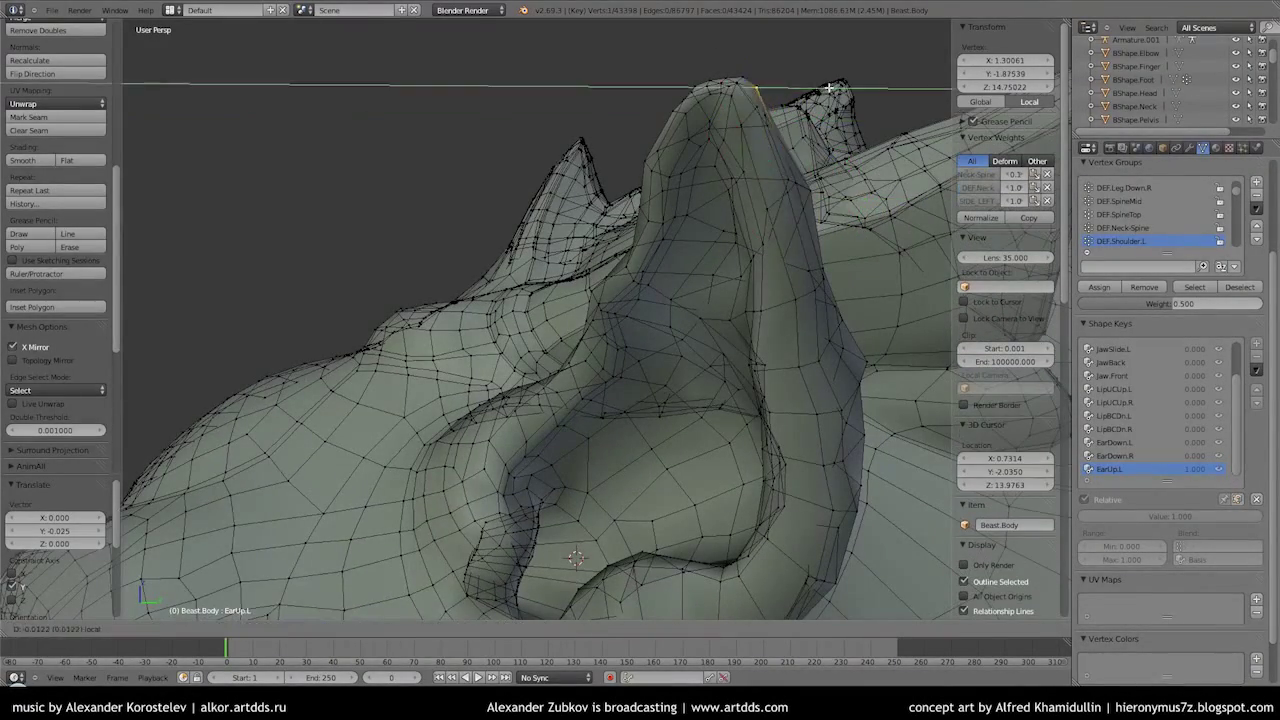
middle_click_drag(915, 320, 851, 331)
right_click(848, 416)
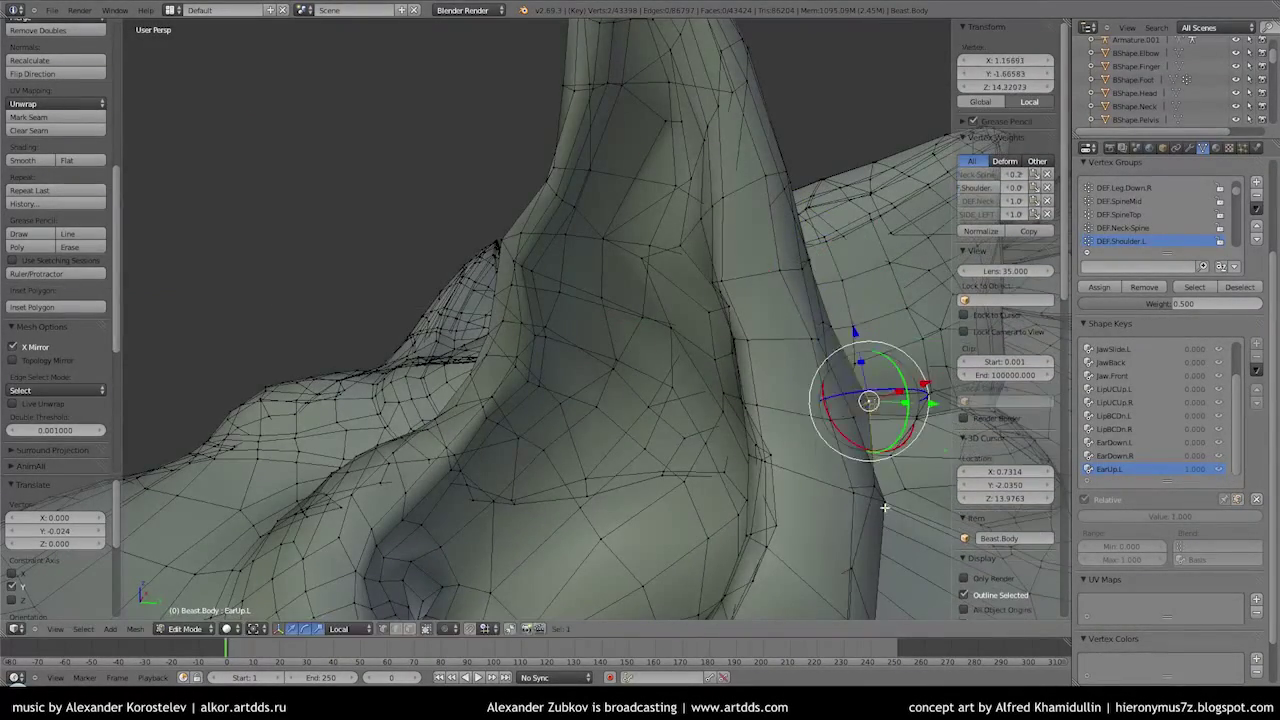
middle_click_drag(843, 485, 853, 311)
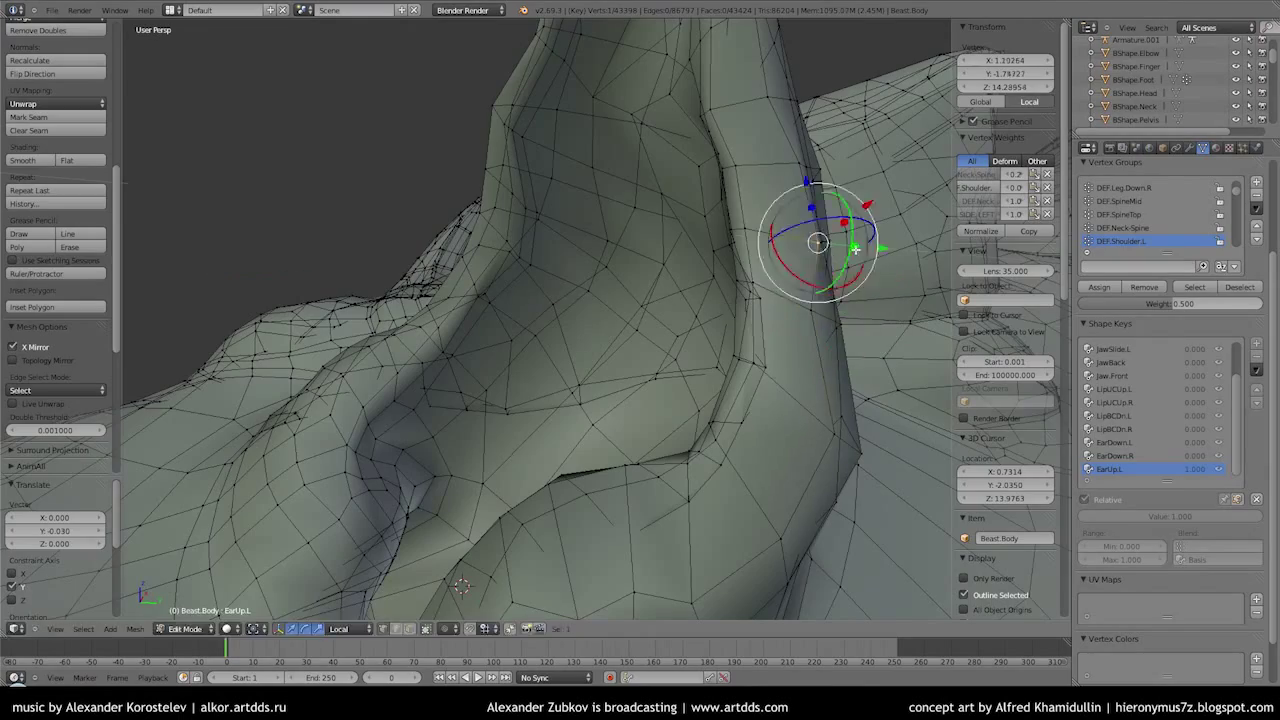
left_click(848, 171)
mouse_move(848, 171)
middle_mouse_down()
mouse_move(645, 317)
mouse_move(566, 327)
middle_mouse_up()
right_click(566, 327, "shift")
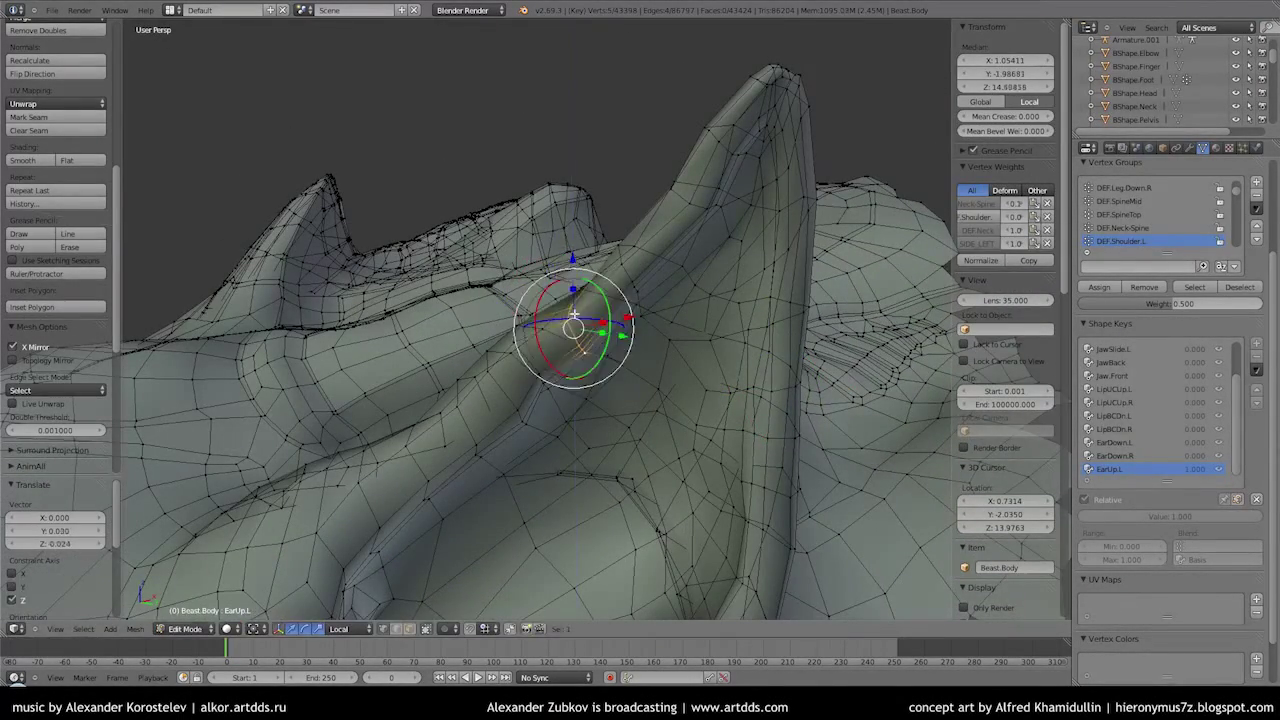
middle_click_drag(555, 391, 540, 385)
Finish lifting an ear vertex along Z, then add a new shape key from the mix
key("Tab")
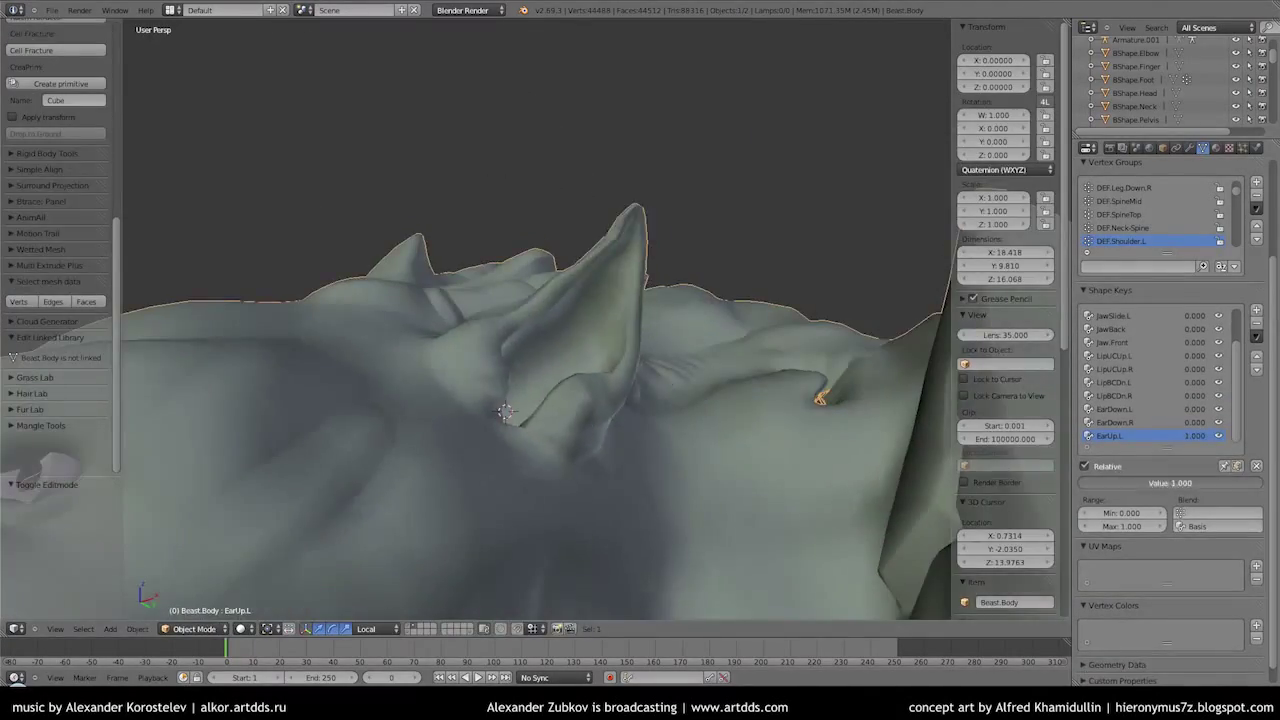
key("Tab")
middle_click_drag(528, 284, 515, 398)
right_click(539, 390)
key("g")
key("z")
key("z")
key("Tab")
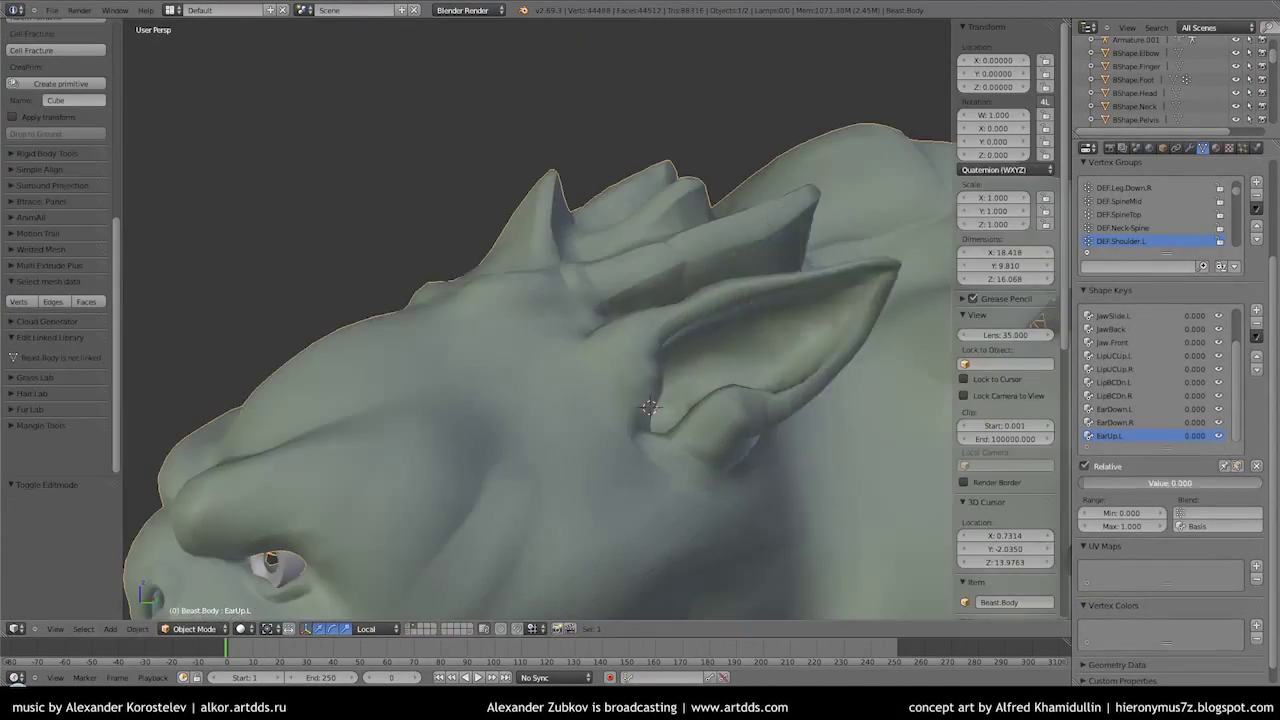
middle_click_drag(553, 345, 500, 434)
left_click(1257, 340)
left_click(1112, 444)
Name the new key EarUP.R and set its Blend vertex group to SIDE_RIGHT
type(".R")
key("Return")
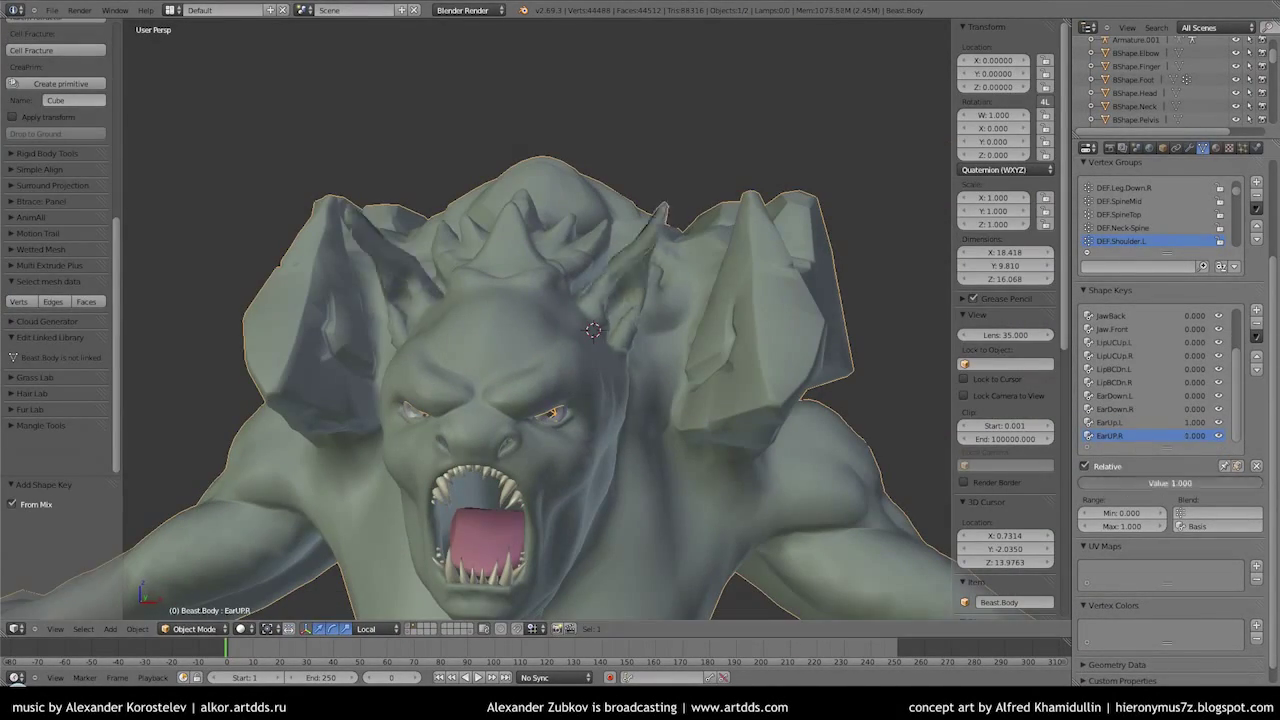
left_click(1110, 422)
left_click(1200, 512)
Orbit and frame the whole beast to review the head from the front
middle_click_drag(732, 403, 790, 400)
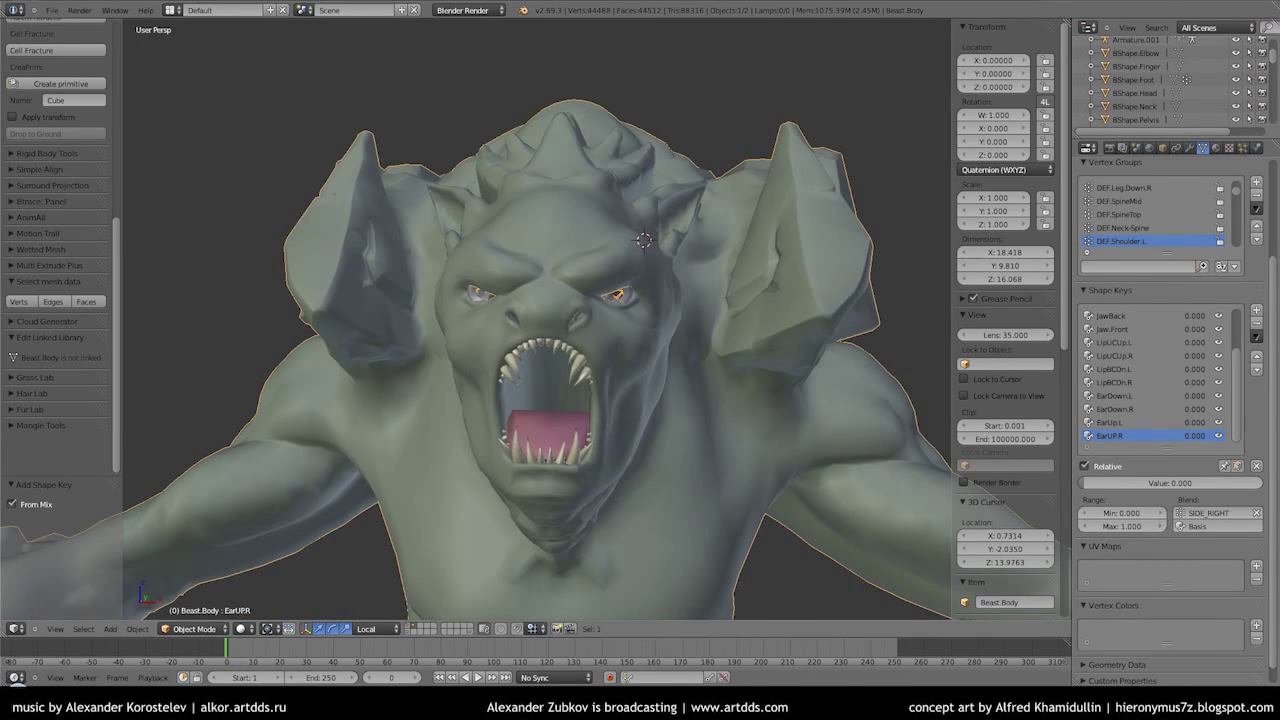
key("shift+c")
scroll(500, 334, "up", 5)
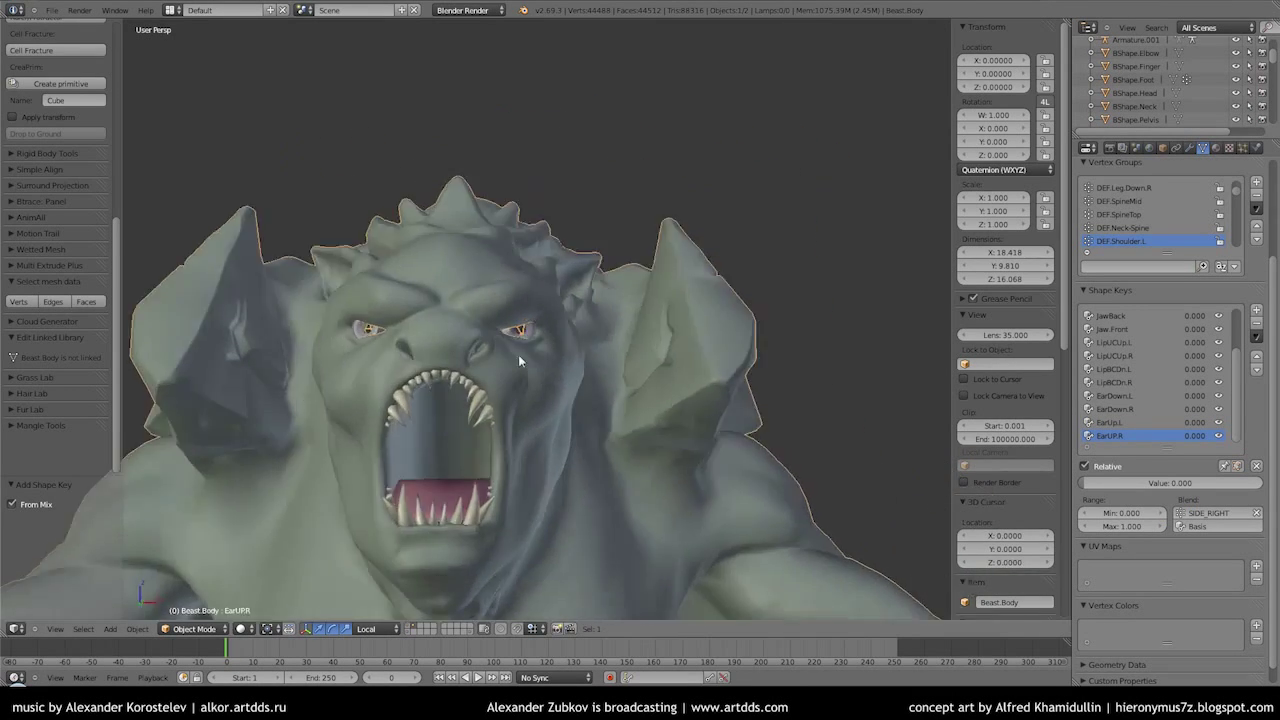
middle_click_drag(518, 354, 600, 360)
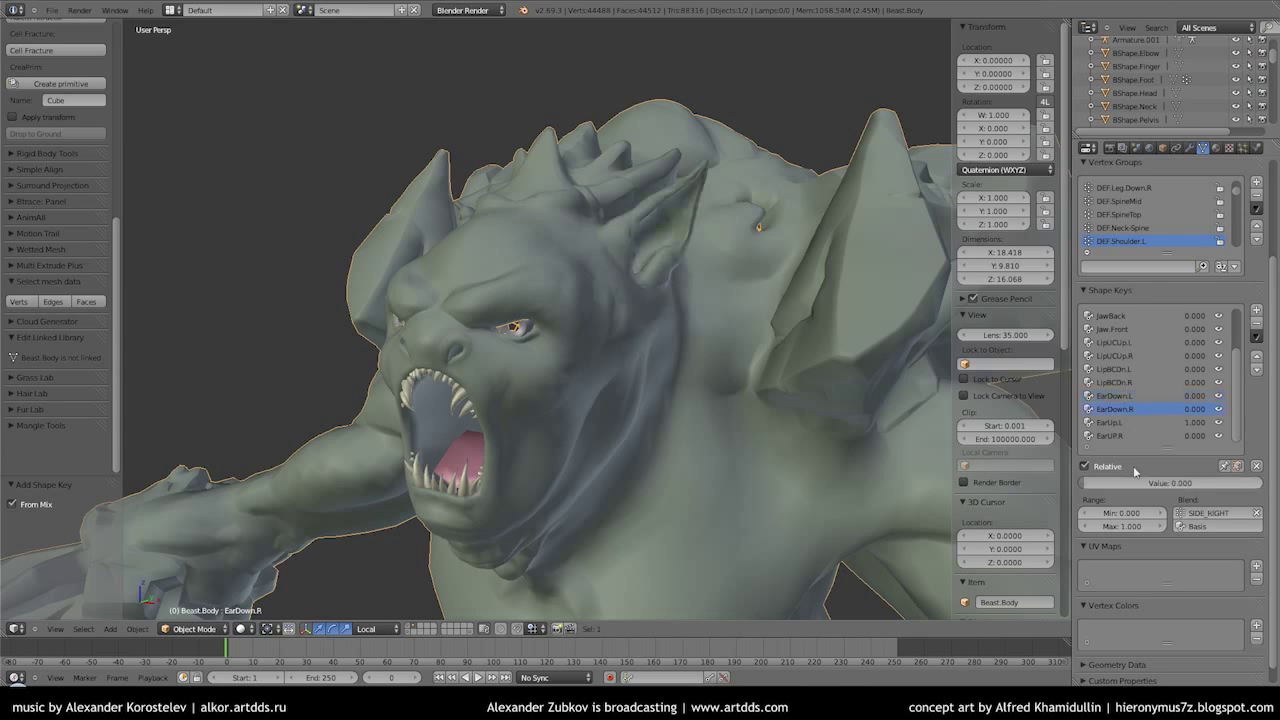
middle_click_drag(647, 304, 528, 352)
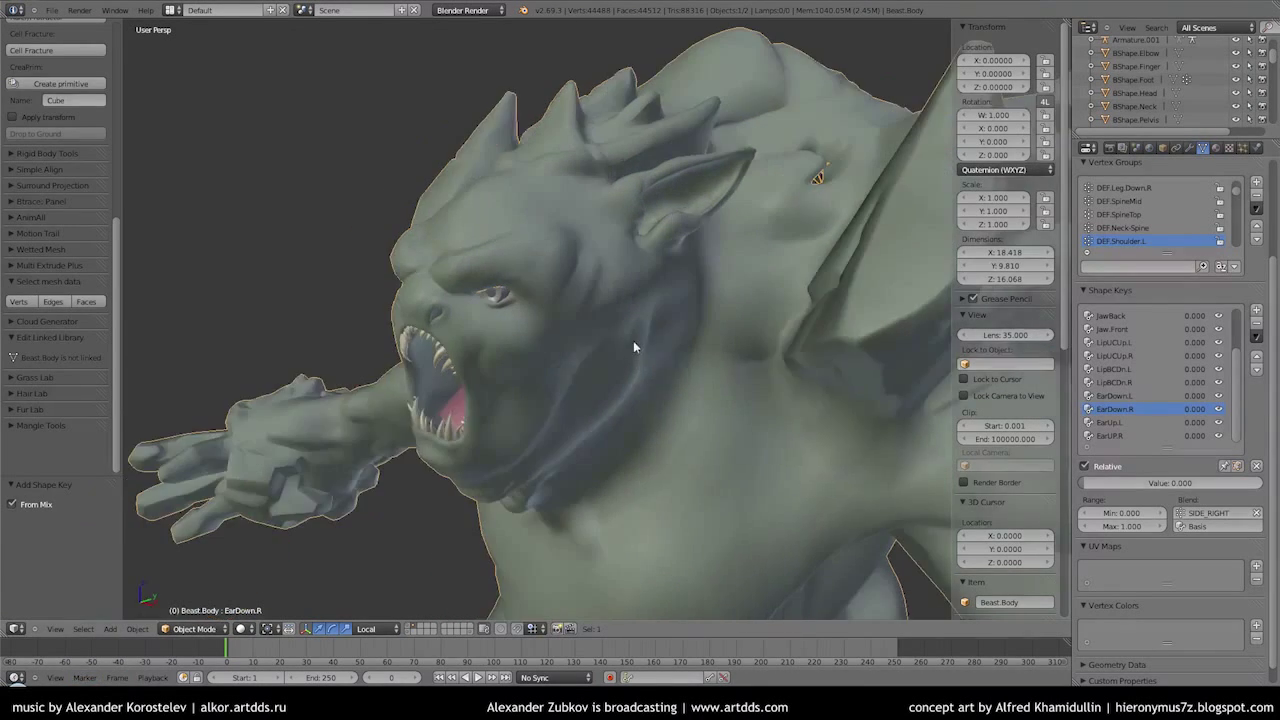
middle_click_drag(633, 340, 622, 331)
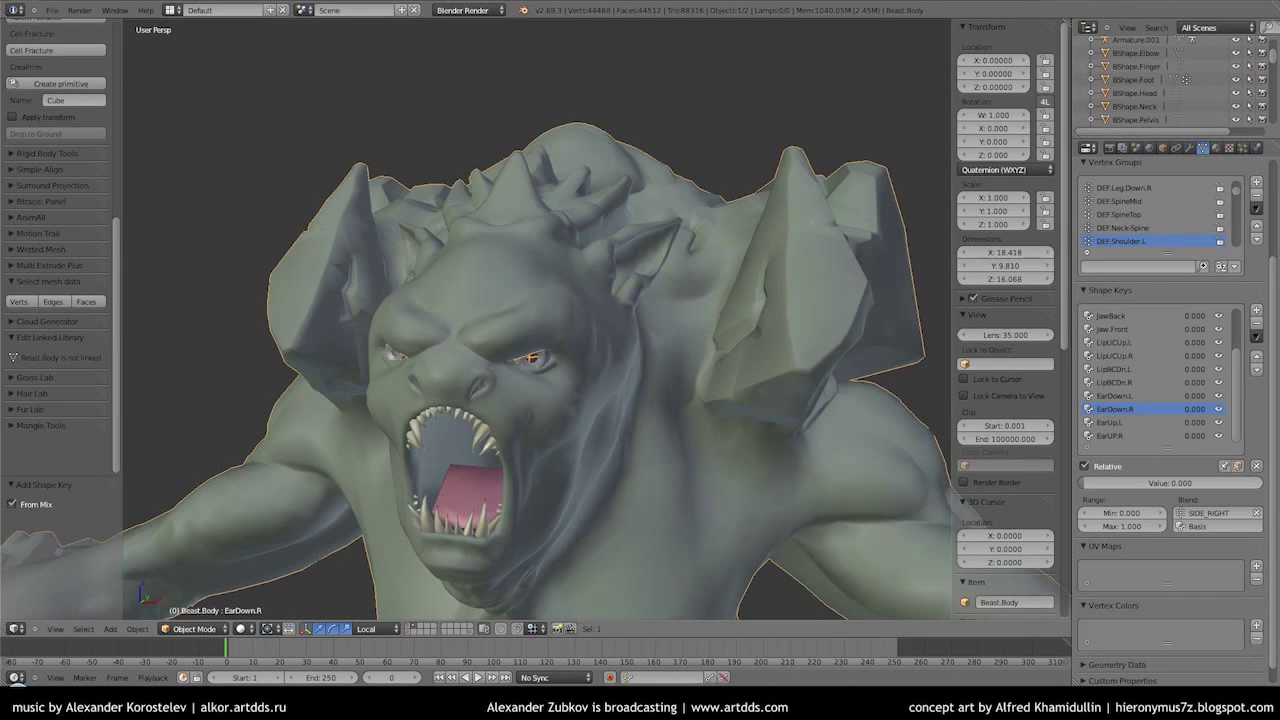
key("shift+c")
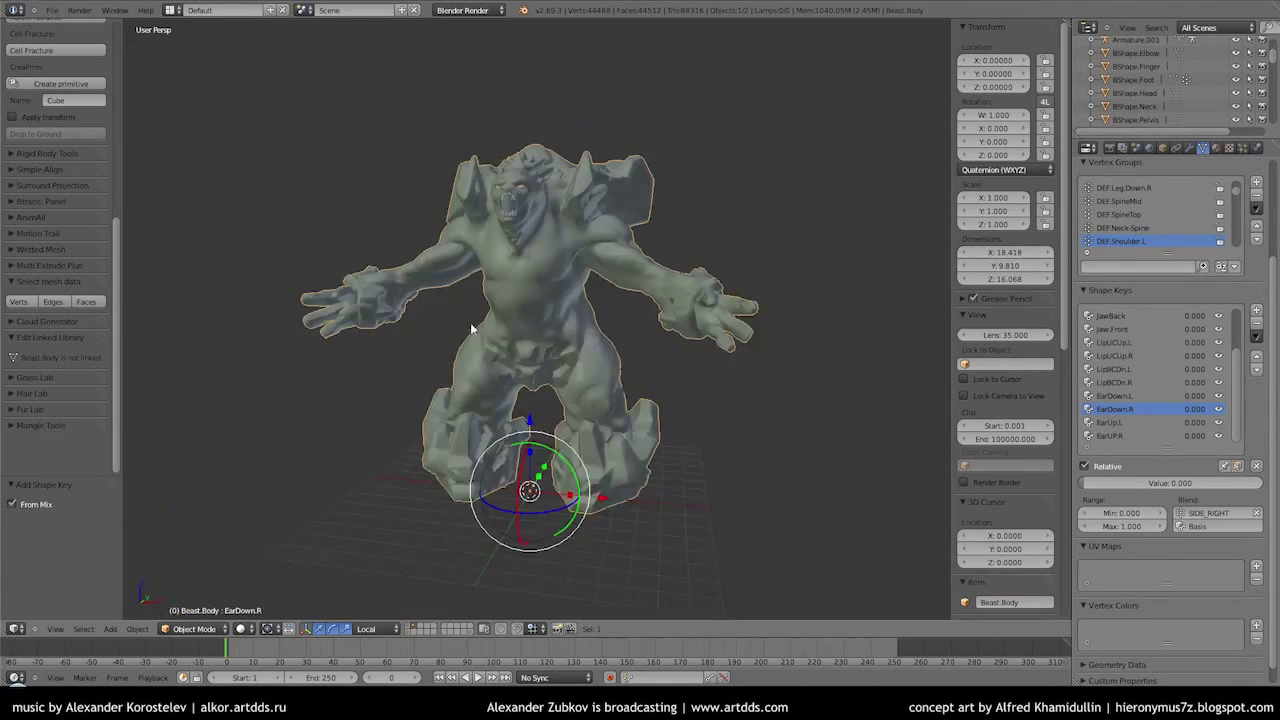
scroll(542, 236, "up", 5)
scroll(542, 236, "up", 2)
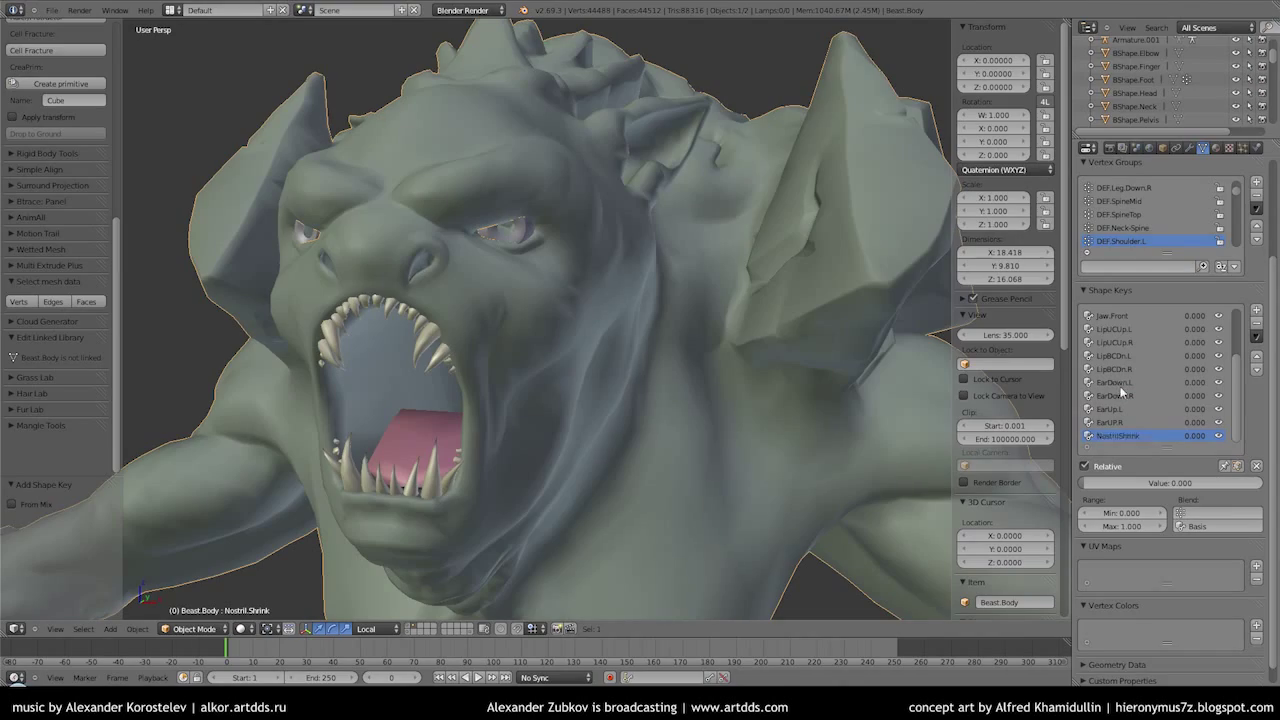
Rename the new shape key to NostrilShrink.L and start moving the nostril vertices in Edit Mode
scroll(1122, 393, "up", 3)
double_click(1133, 538)
key("Tab")
scroll(598, 316, "up", 3)
scroll(598, 316, "up", 2)
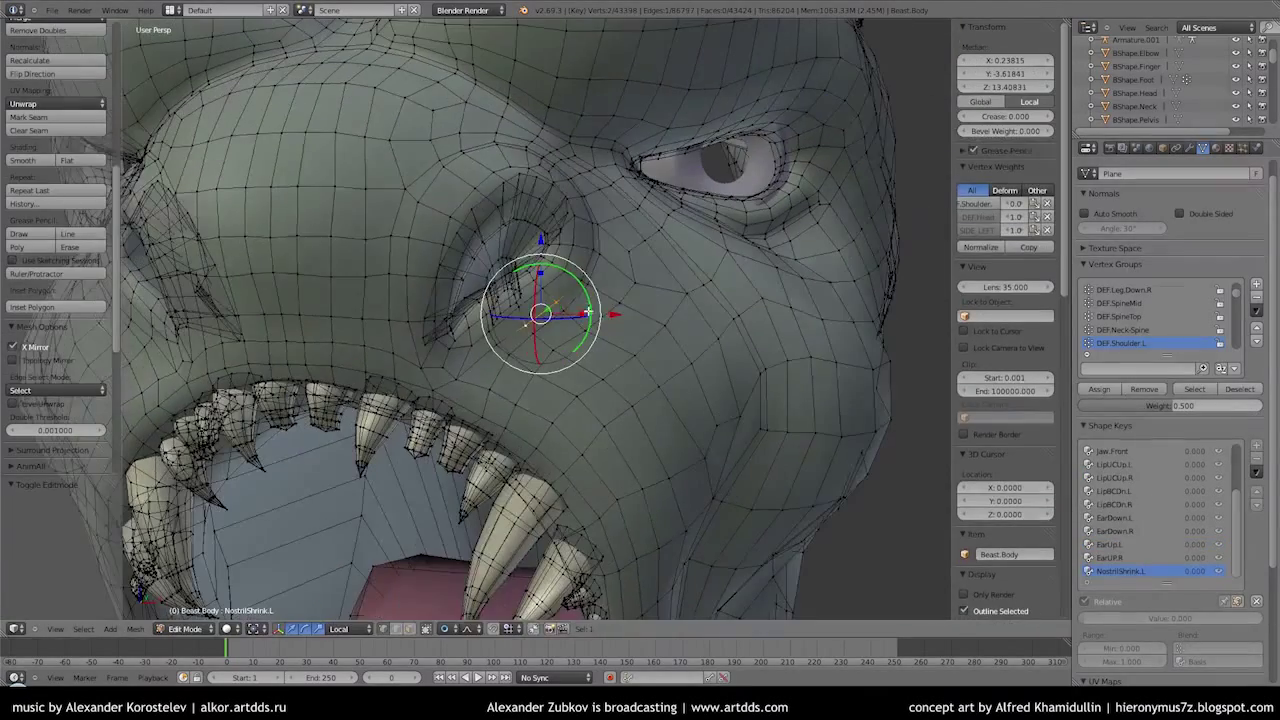
scroll(600, 312, "up", 3)
scroll(595, 309, "up", 2)
left_click(570, 290)
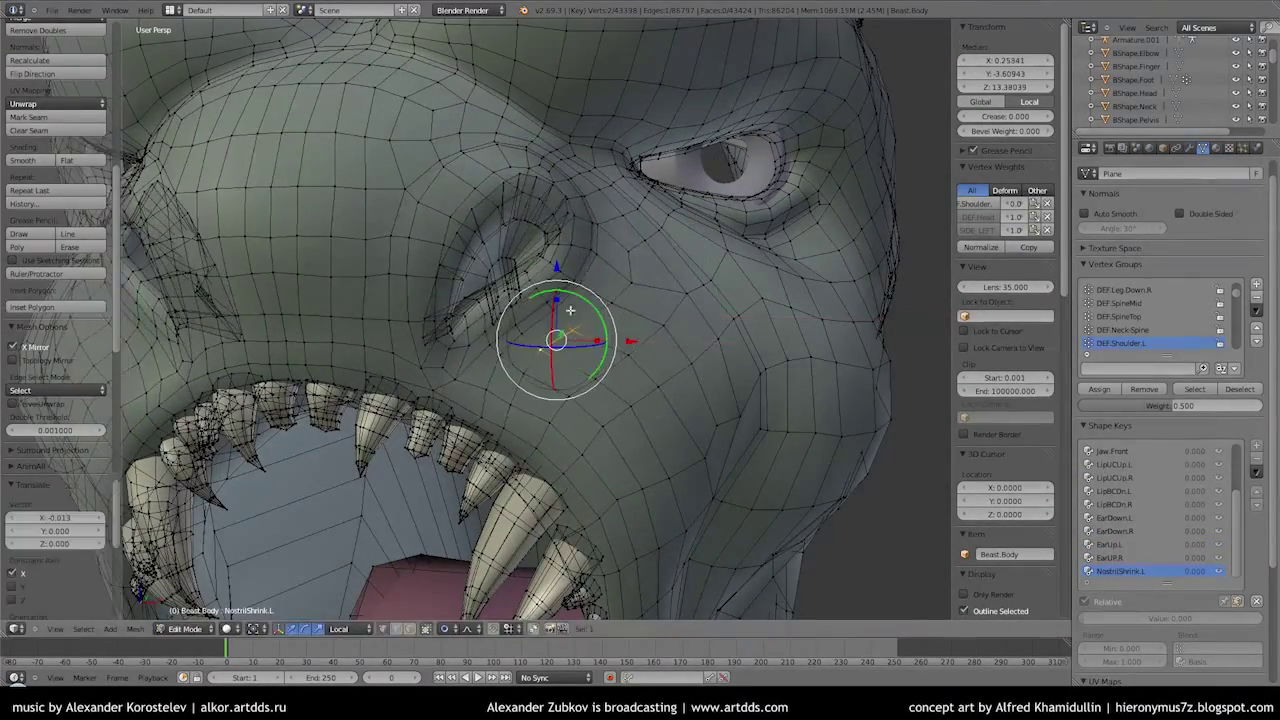
Grab the left nostril vertices inward several times to narrow the nostril
scroll(524, 305, "up", 2)
key("g")
left_click(606, 320)
mouse_move(757, 214)
middle_mouse_down()
mouse_move(584, 302)
mouse_move(456, 389)
middle_mouse_up()
scroll(600, 295, "down", 4)
key("g")
left_click(560, 286)
key("g")
left_click(591, 286)
Preview the narrowed nostril and refine it with an X-constrained vertex move
key("Tab")
middle_click_drag(752, 300, 767, 402)
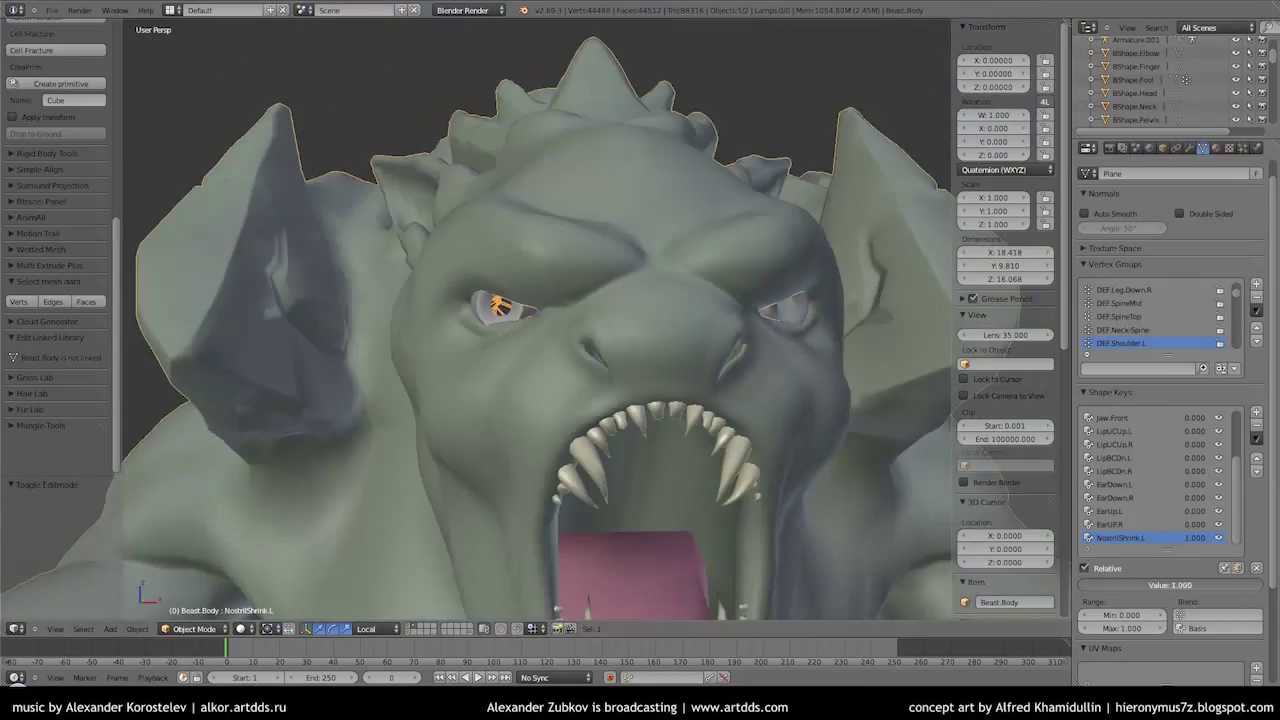
key("Tab")
mouse_move(679, 342)
middle_mouse_down()
mouse_move(657, 414)
mouse_move(590, 360)
mouse_move(673, 410)
middle_mouse_up()
key("g")
key("x")
left_click(671, 374)
scroll(590, 360, "down", 3)
key("Tab")
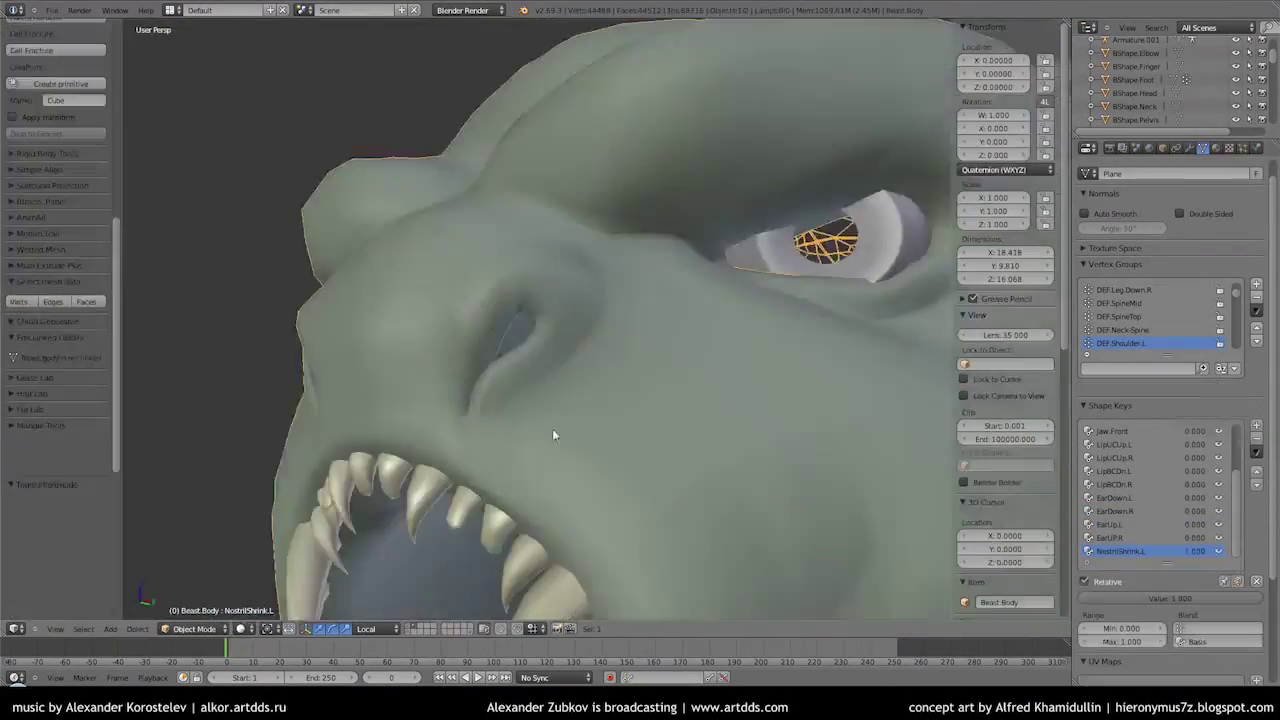
Test NostrilShrink.L at full strength, then return it and NostrilShrink.R to zero
middle_click_drag(557, 434, 600, 400)
middle_click_drag(720, 470, 655, 446)
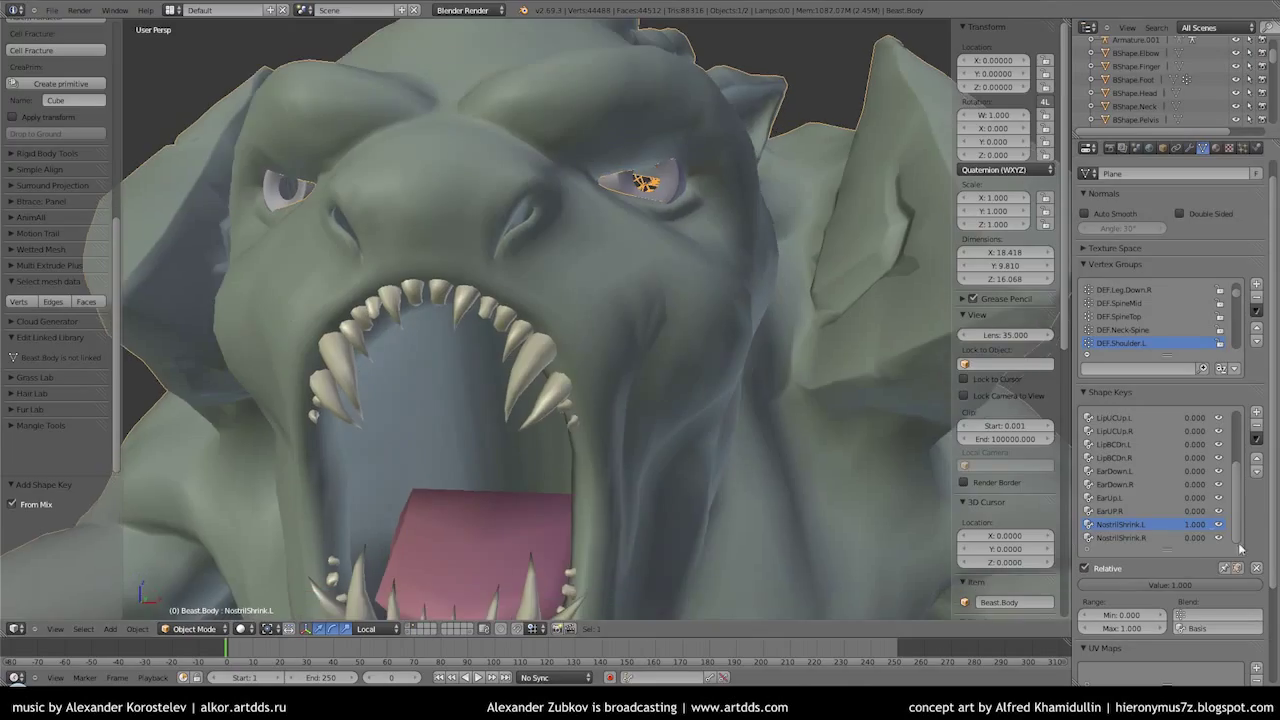
left_click_drag(1170, 585, 1197, 600)
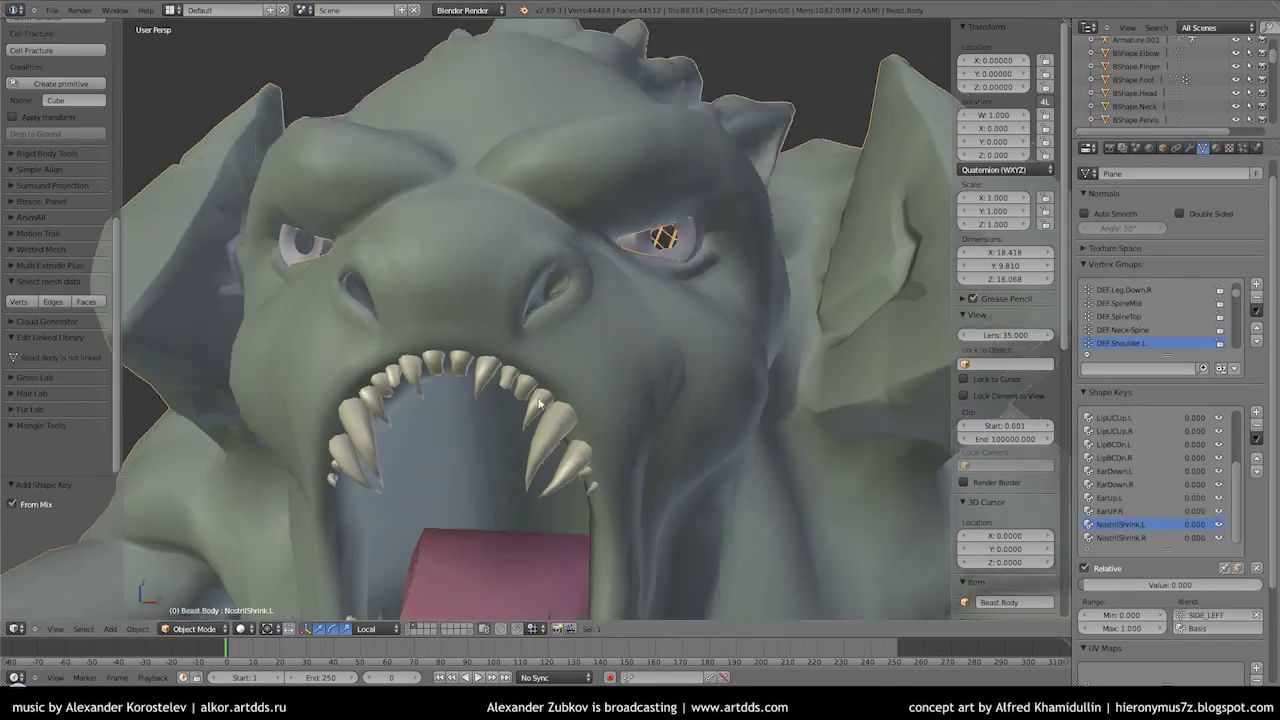
Select the left eye, reset the 3D cursor to the origin and recentre the view
scroll(649, 278, "up", 5)
right_click(649, 278)
left_click_drag(700, 170, 752, 195)
key("Escape")
key("shift+c")
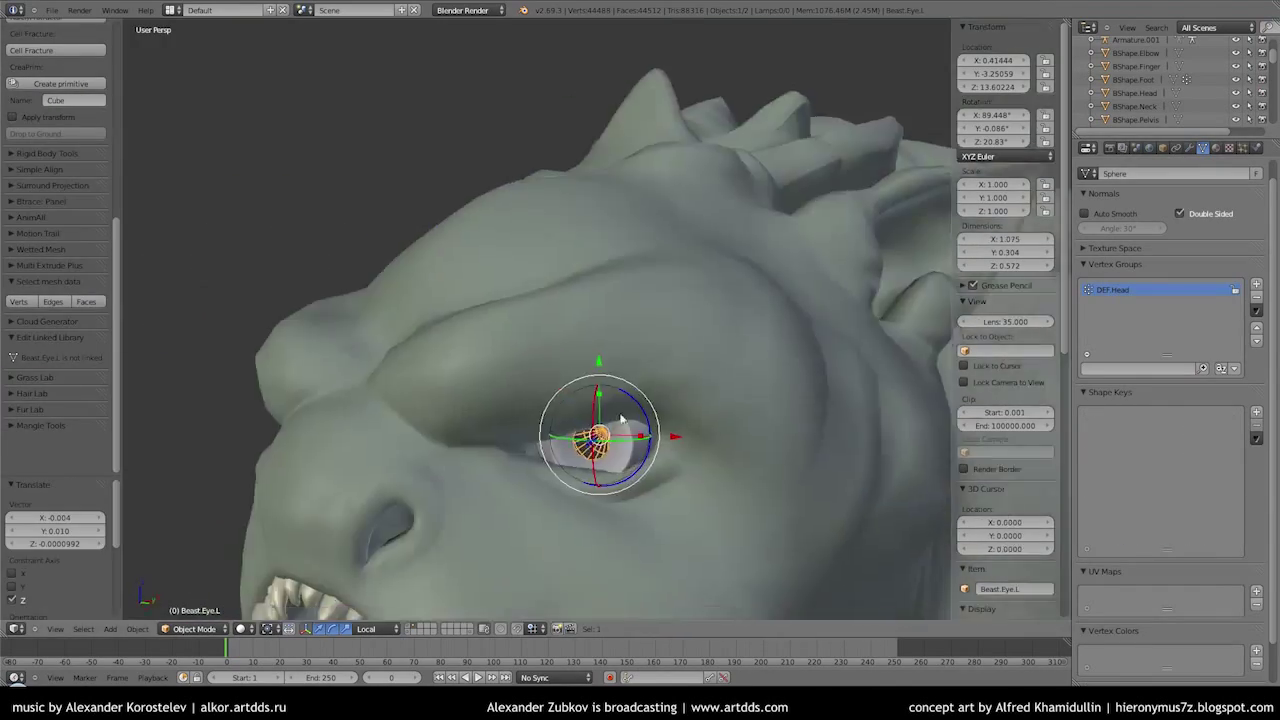
key("KP_Decimal")
key("Tab")
scroll(581, 276, "down", 5)
middle_click_drag(600, 300, 667, 324)
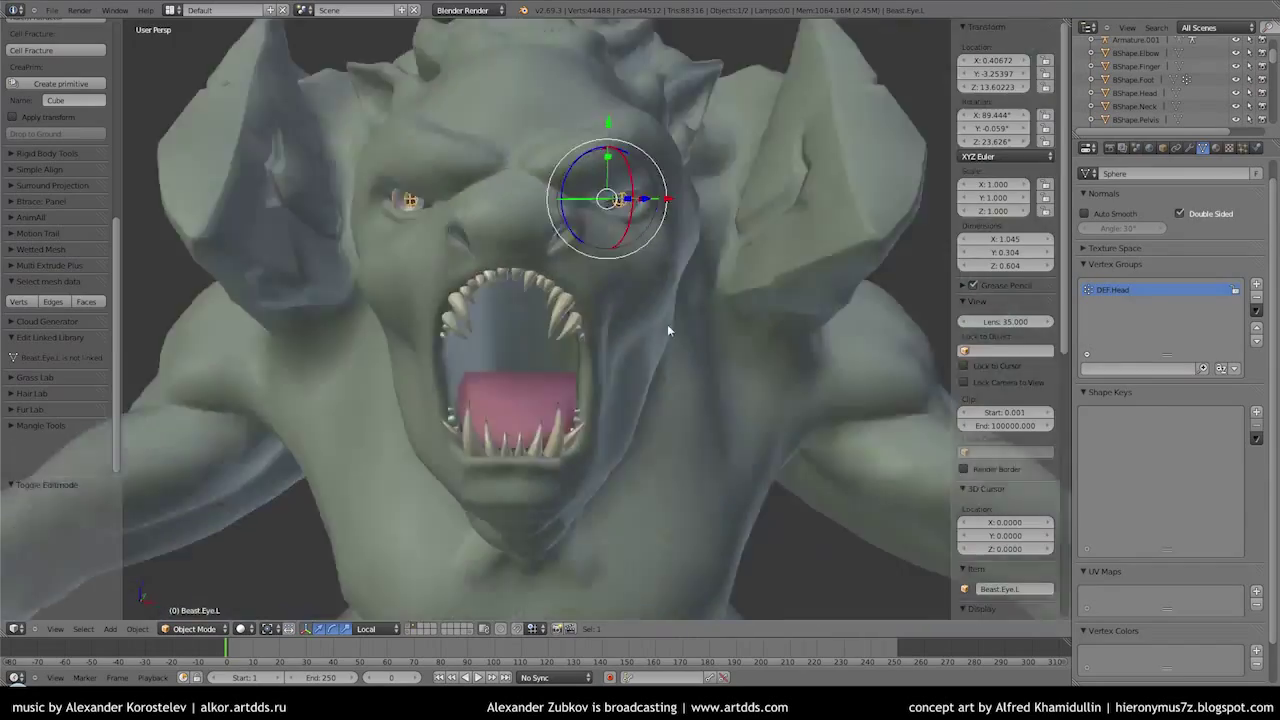
Reselect the beast's body and add a new shape key from the mix
right_click(599, 310)
scroll(673, 329, "up", 4)
scroll(673, 329, "down", 2)
left_click(1256, 411)
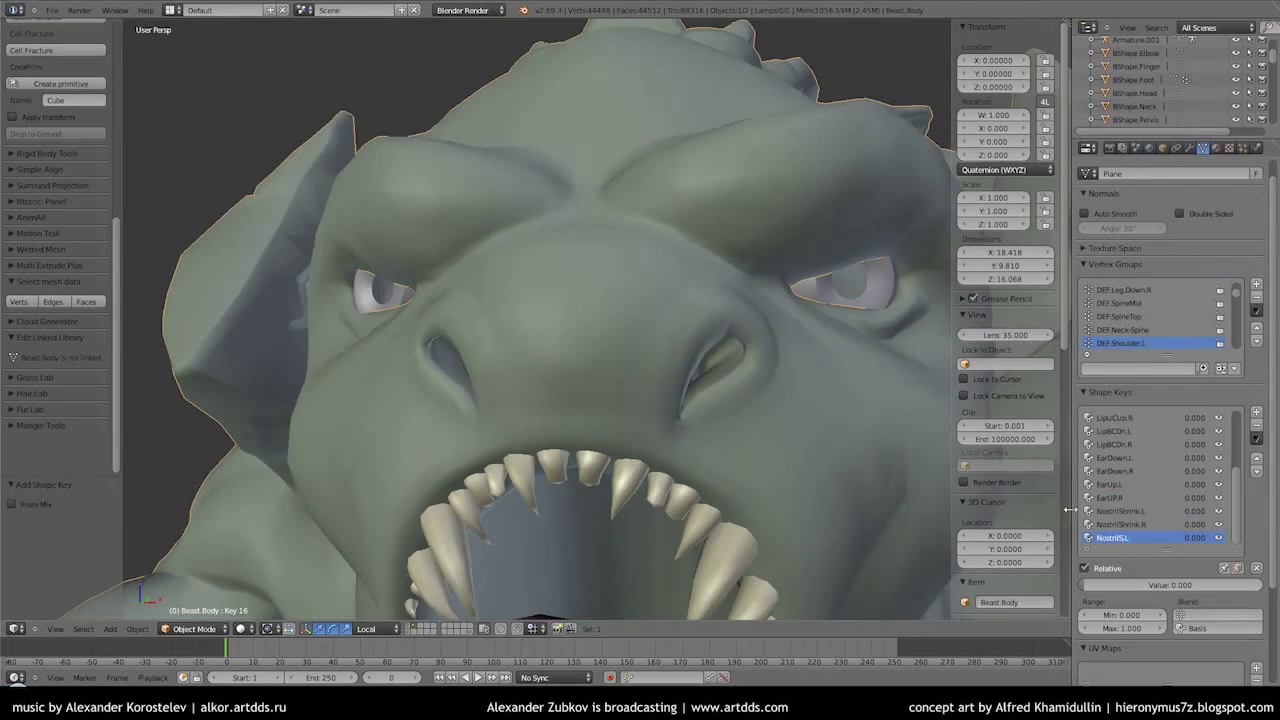
Scale the nostril loop wider in Edit Mode for NostrilWide.L
middle_click_drag(705, 450, 715, 400)
scroll(721, 390, "up", 3)
key("Tab")
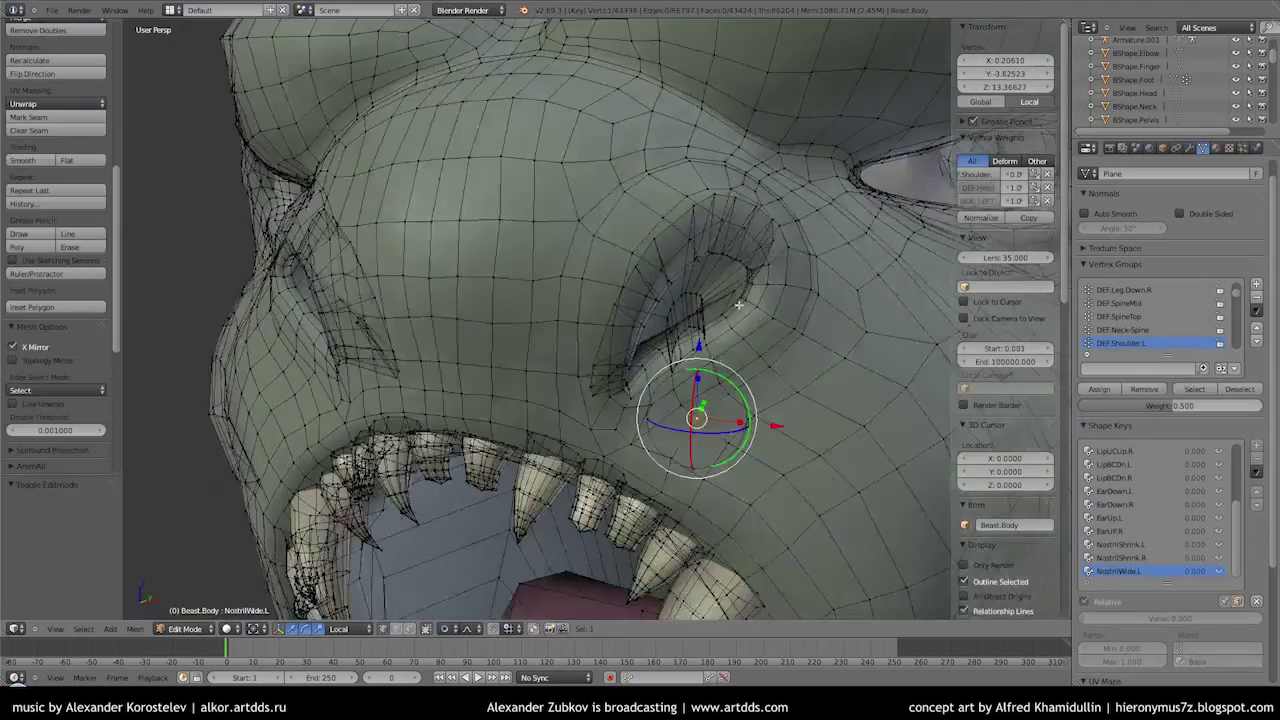
key("s")
left_click(726, 301)
key("ctrl+space")
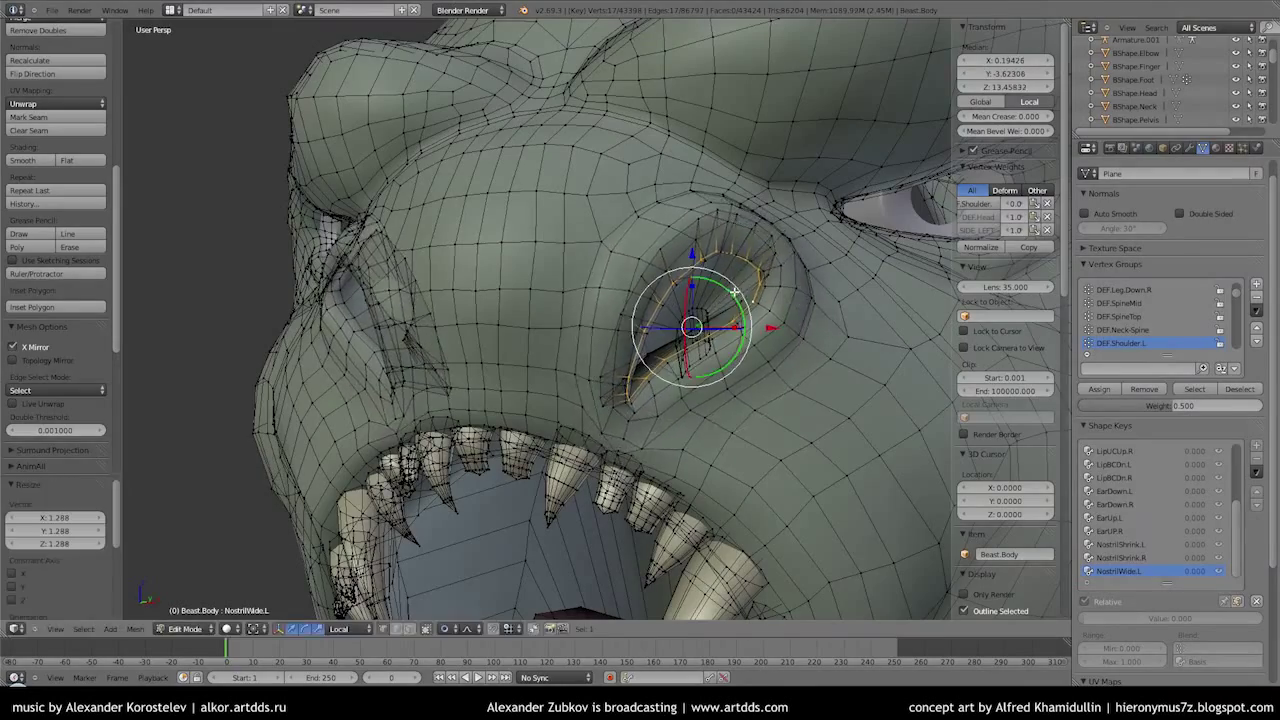
middle_click_drag(735, 300, 746, 297)
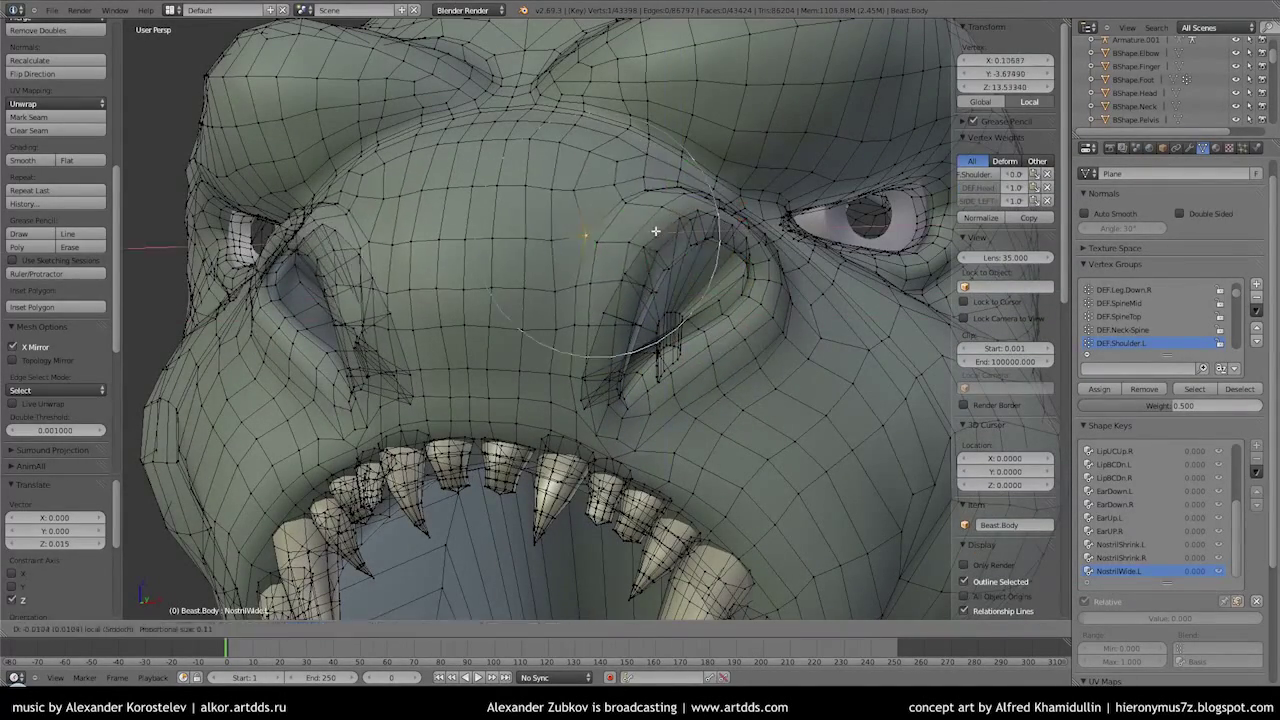
Preview the widened nostril in Object Mode and adjust a nostril vertex
key("Tab")
scroll(655, 231, "down", 3)
middle_click_drag(671, 243, 880, 414)
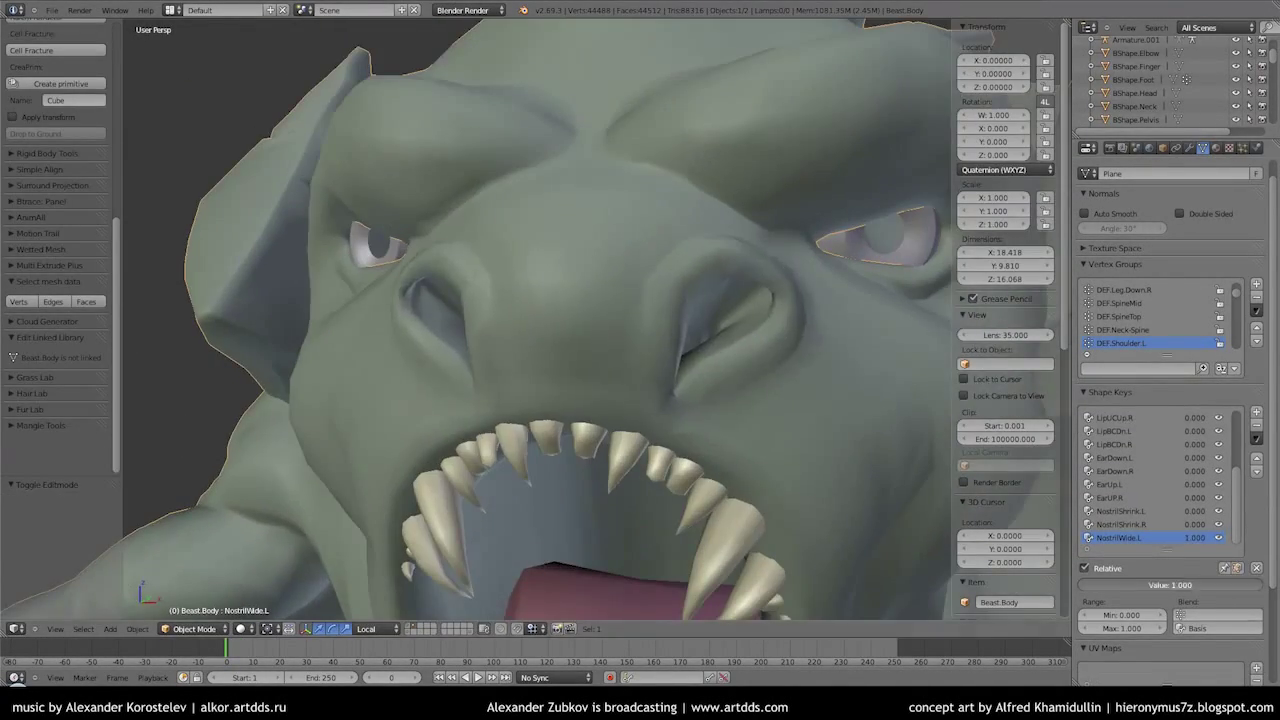
key("Tab")
left_click(654, 362)
middle_click_drag(654, 362, 633, 394)
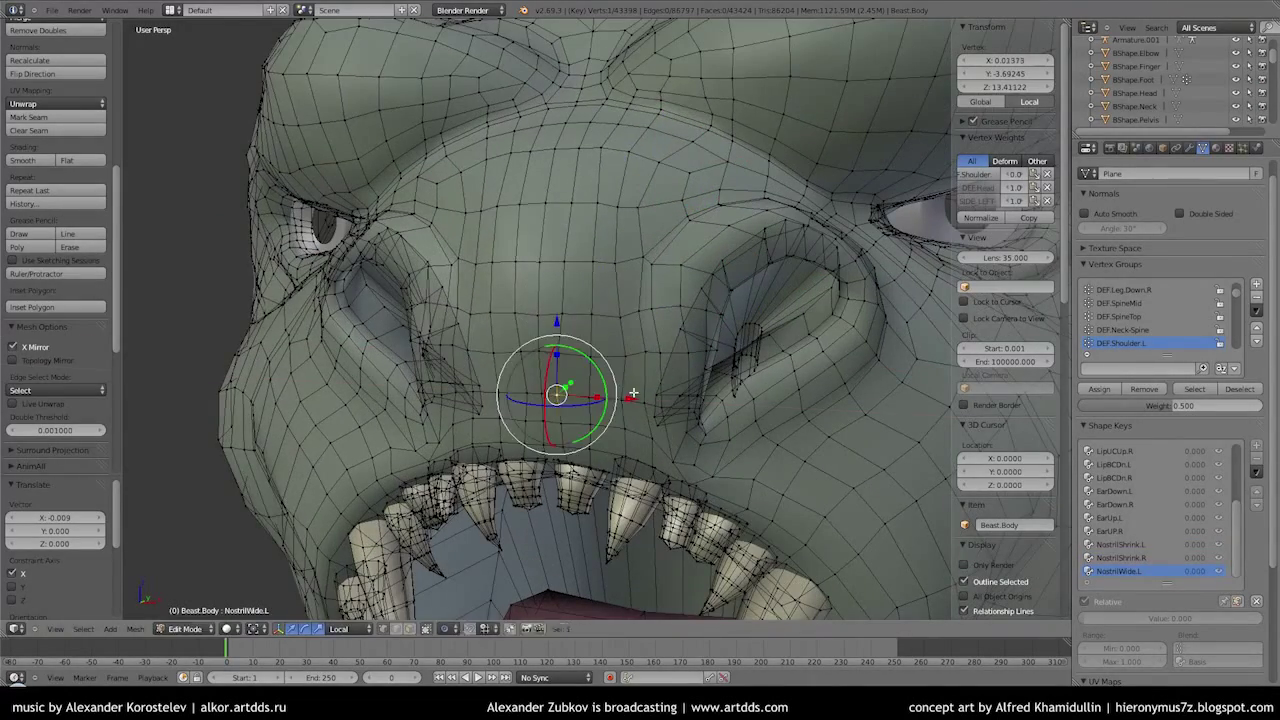
middle_click_drag(549, 167, 663, 349)
scroll(614, 266, "up", 5)
Move a nostril vertex along Z and check the shaded result
right_click(484, 245)
key("g")
key("z")
left_click(686, 232)
scroll(686, 232, "down", 3)
key("Tab")
scroll(663, 323, "down", 3)
Proportionally move a vertex beside the nostril and preview the finished NostrilWide.L shape
key("Tab")
mouse_move(629, 286)
middle_mouse_down()
mouse_move(677, 334)
mouse_move(771, 377)
middle_mouse_up()
right_click(718, 406)
key("g")
key("Tab")
key("Tab")
left_click(772, 322)
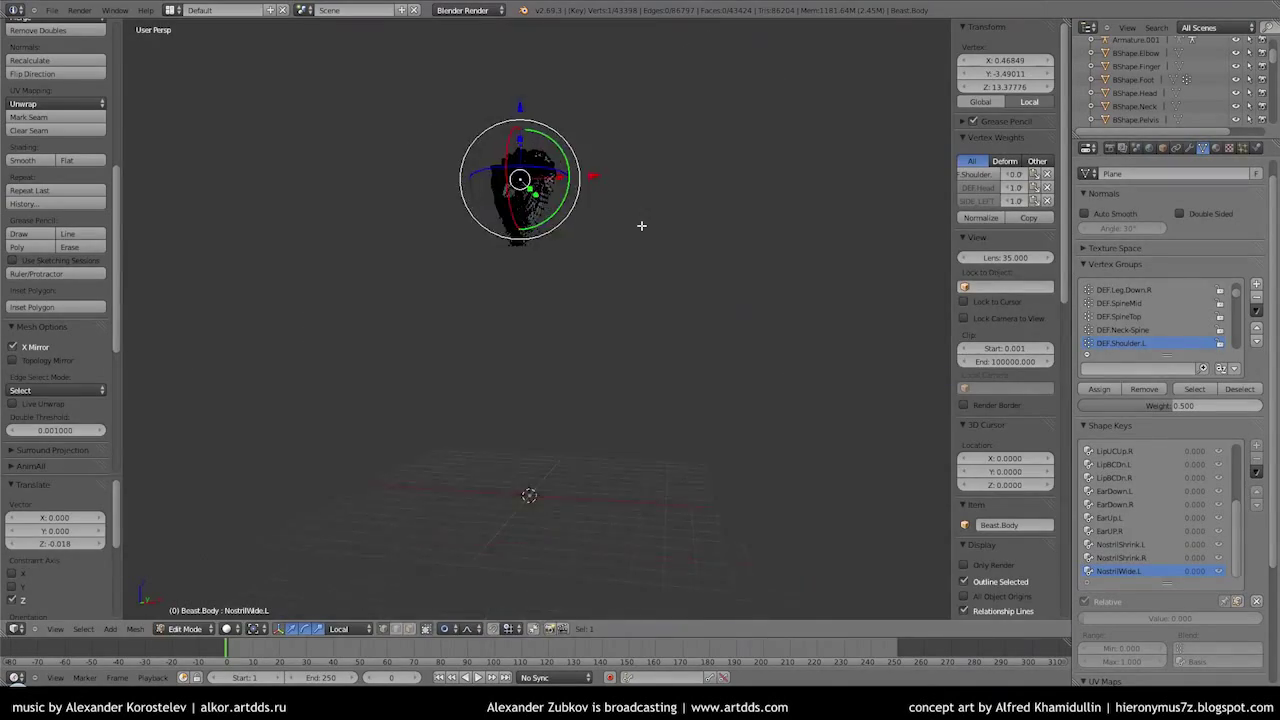
key("Tab")
scroll(519, 400, "down", 2)
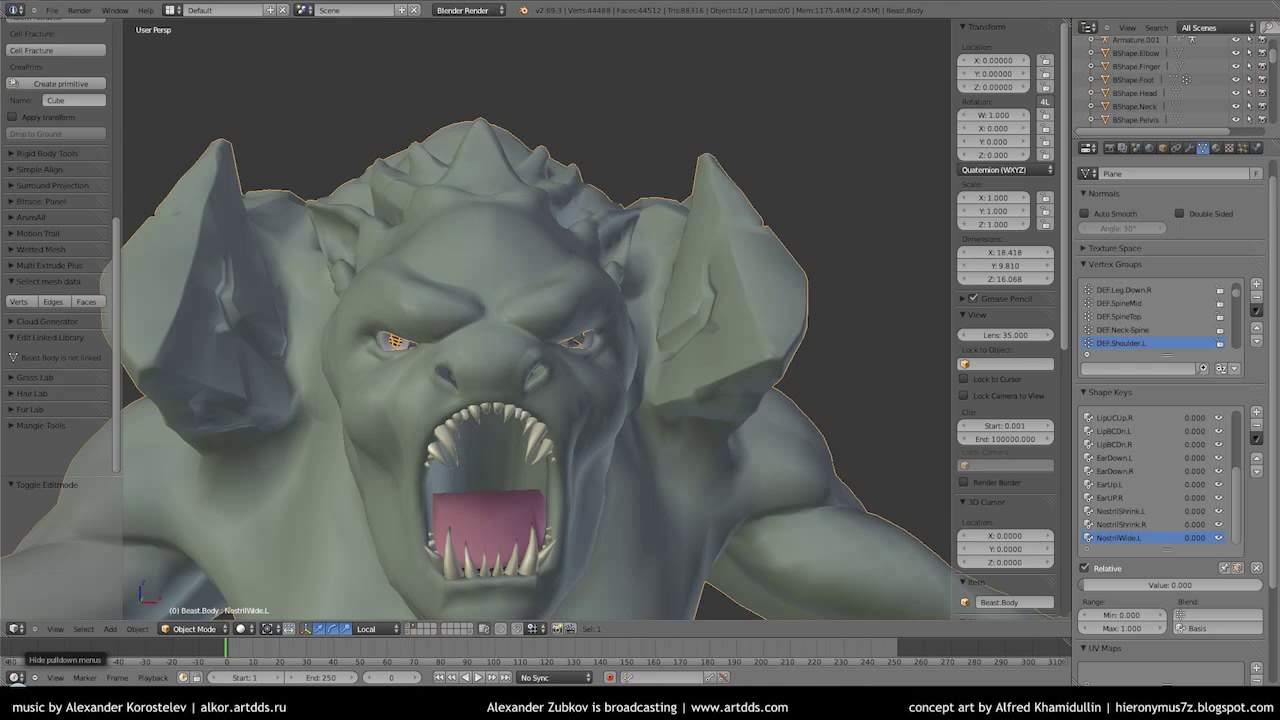
scroll(563, 377, "down", 5)
scroll(563, 377, "up", 6)
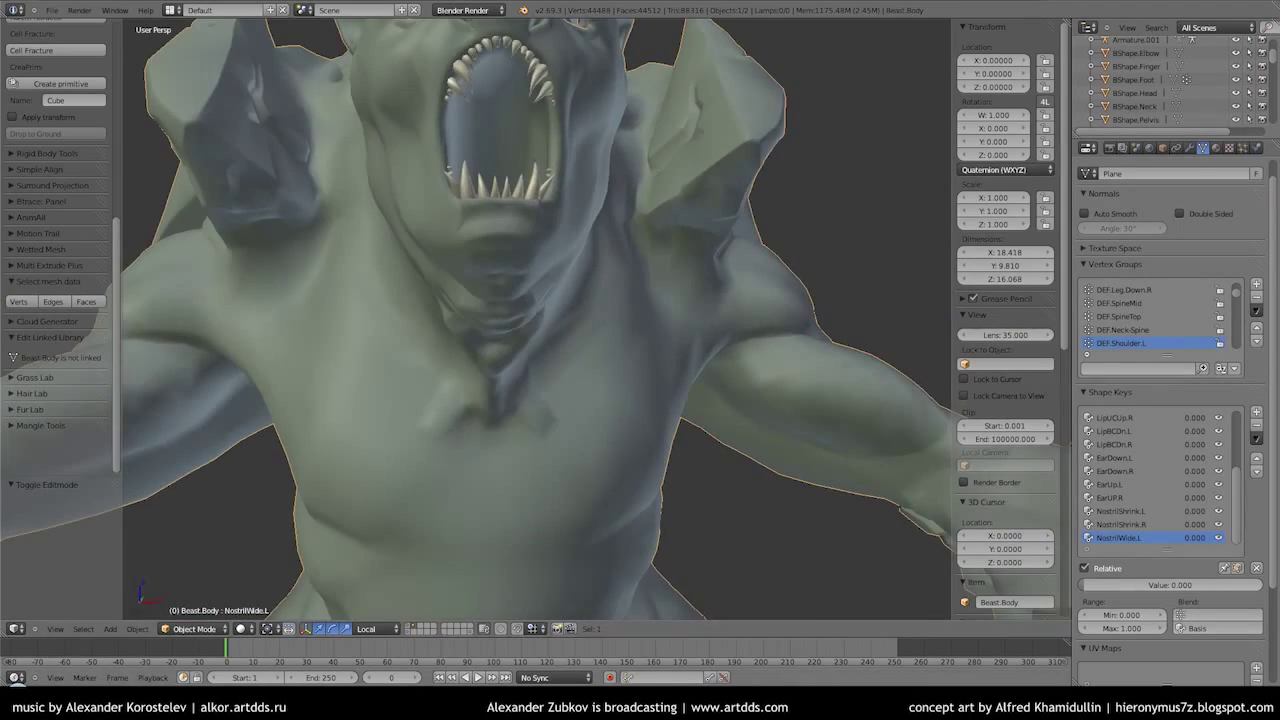
mouse_move(530, 250)
middle_mouse_down()
mouse_move(546, 351)
mouse_move(488, 371)
middle_mouse_up()
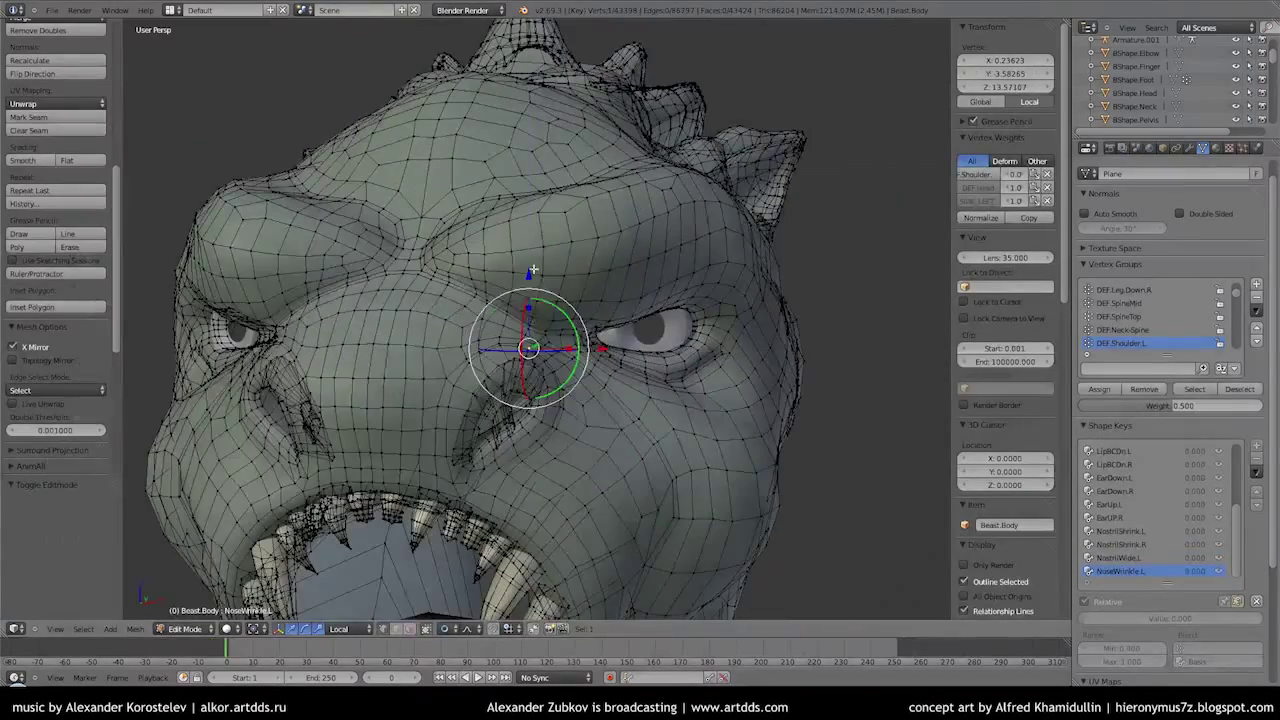
Move the nose-bridge vertices along Z to begin the NoseWrinkle.L shape
left_click_drag(545, 265, 570, 275)
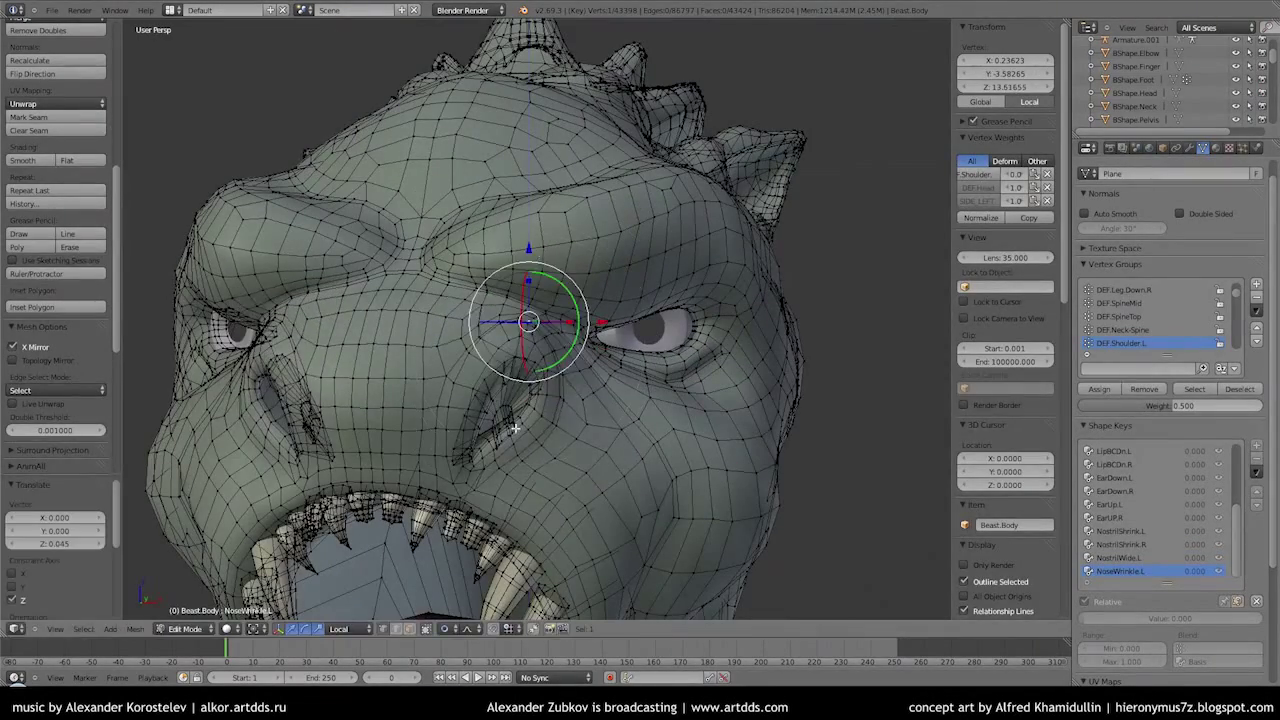
left_click(637, 353)
middle_click_drag(637, 353, 614, 414)
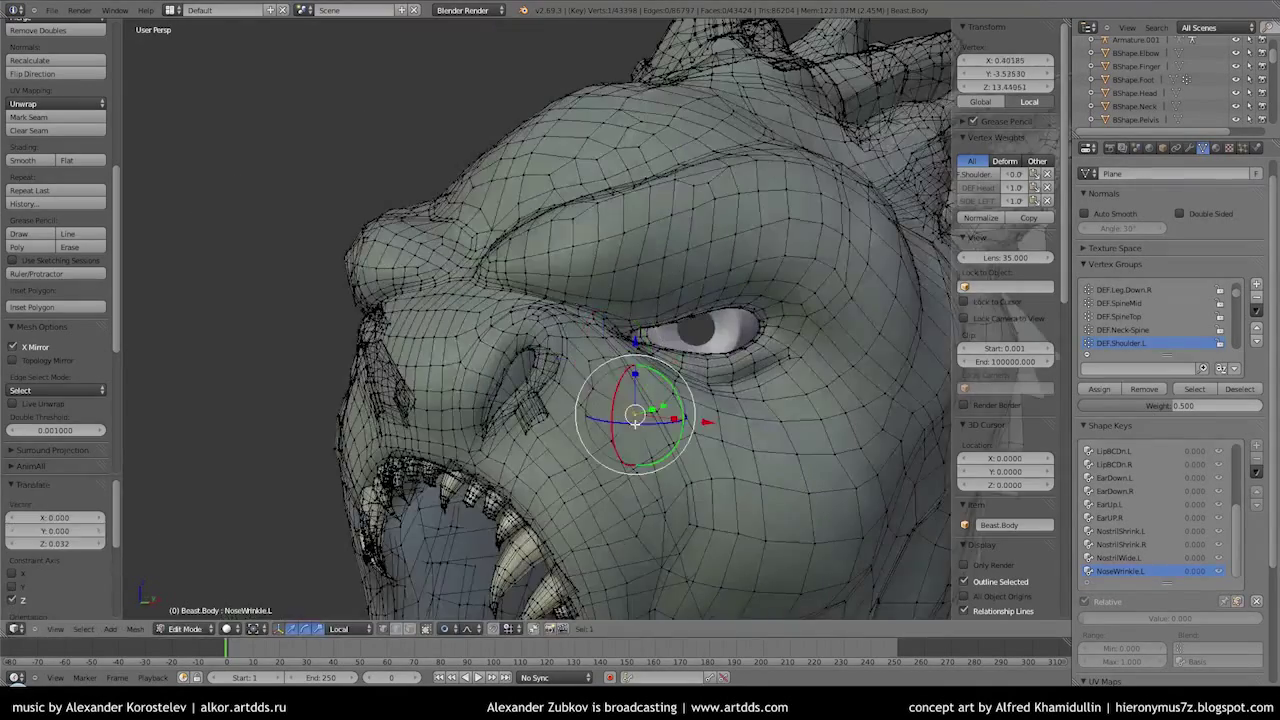
key("Tab")
key("Tab")
key("Tab")
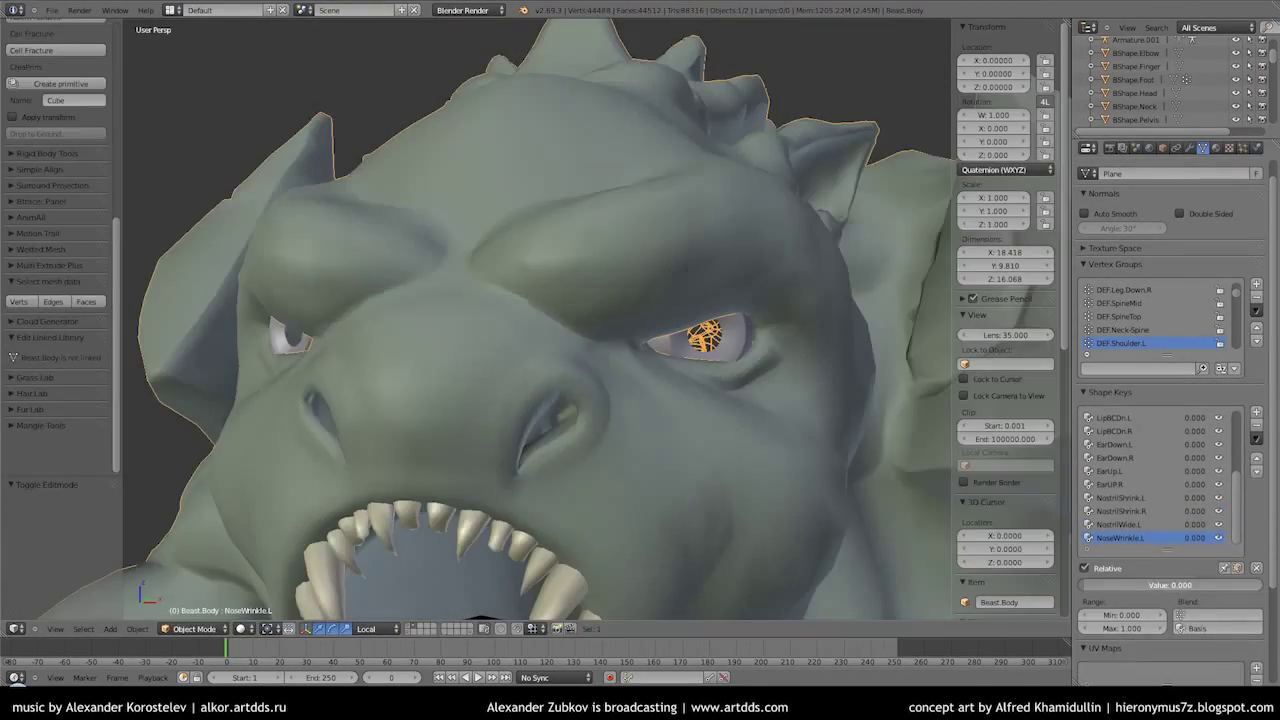
key("Tab")
middle_click_drag(587, 312, 560, 300)
Pull the cheek beside the nose with proportional moves to wrinkle it, previewing in Object Mode
right_click(683, 473)
left_click_drag(683, 405, 724, 437)
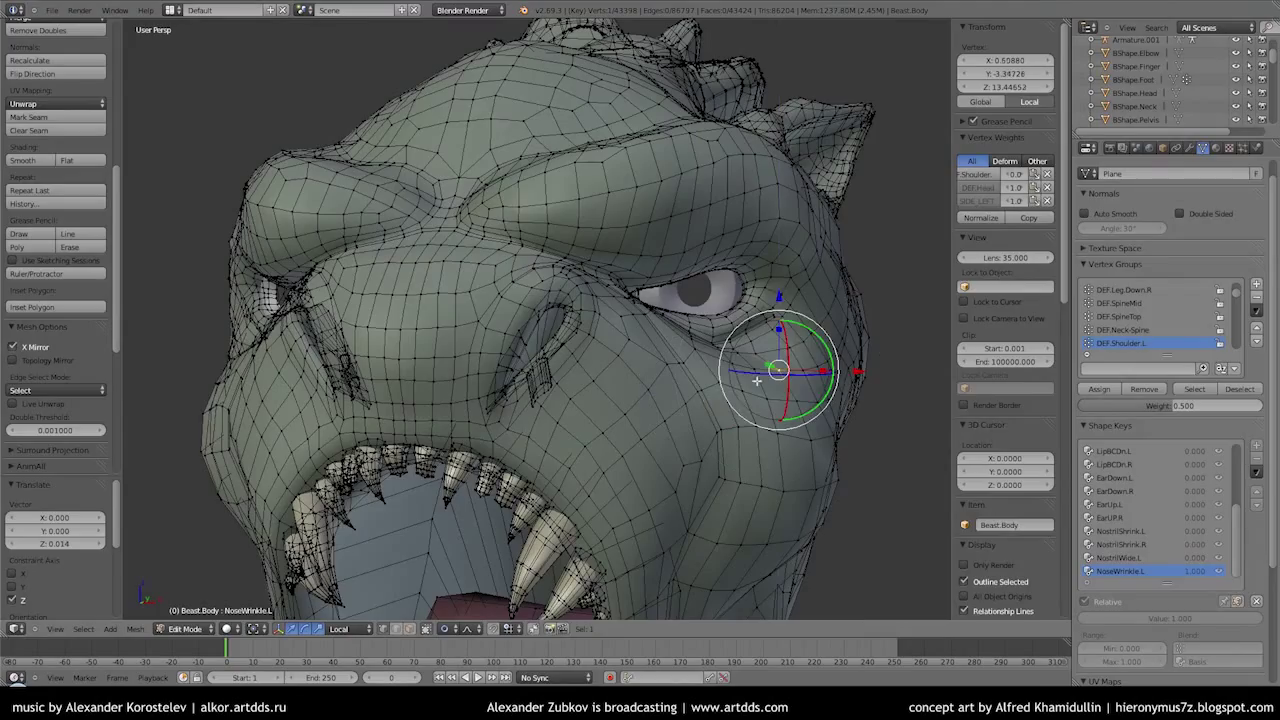
mouse_move(757, 380)
middle_mouse_down()
mouse_move(700, 380)
mouse_move(712, 302)
mouse_move(519, 310)
middle_mouse_up()
key("Tab")
key("Tab")
key("g")
left_click(717, 387)
key("Tab")
key("Tab")
left_click(483, 284)
left_click(565, 186)
Deepen the nose wrinkle with another proportional vertex move
key("Tab")
middle_click_drag(565, 186, 568, 270)
key("Tab")
left_click(633, 269)
key("Tab")
key("Tab")
mouse_move(610, 230)
middle_mouse_down()
mouse_move(585, 160)
mouse_move(643, 350)
middle_mouse_up()
key("g")
left_click(590, 147)
key("Tab")
key("Tab")
key("Tab")
Set NoseWrinkle.L's value to 0 and limit NoseWrinkle.R to the SIDE_RIGHT group
double_click(1169, 584)
type("0")
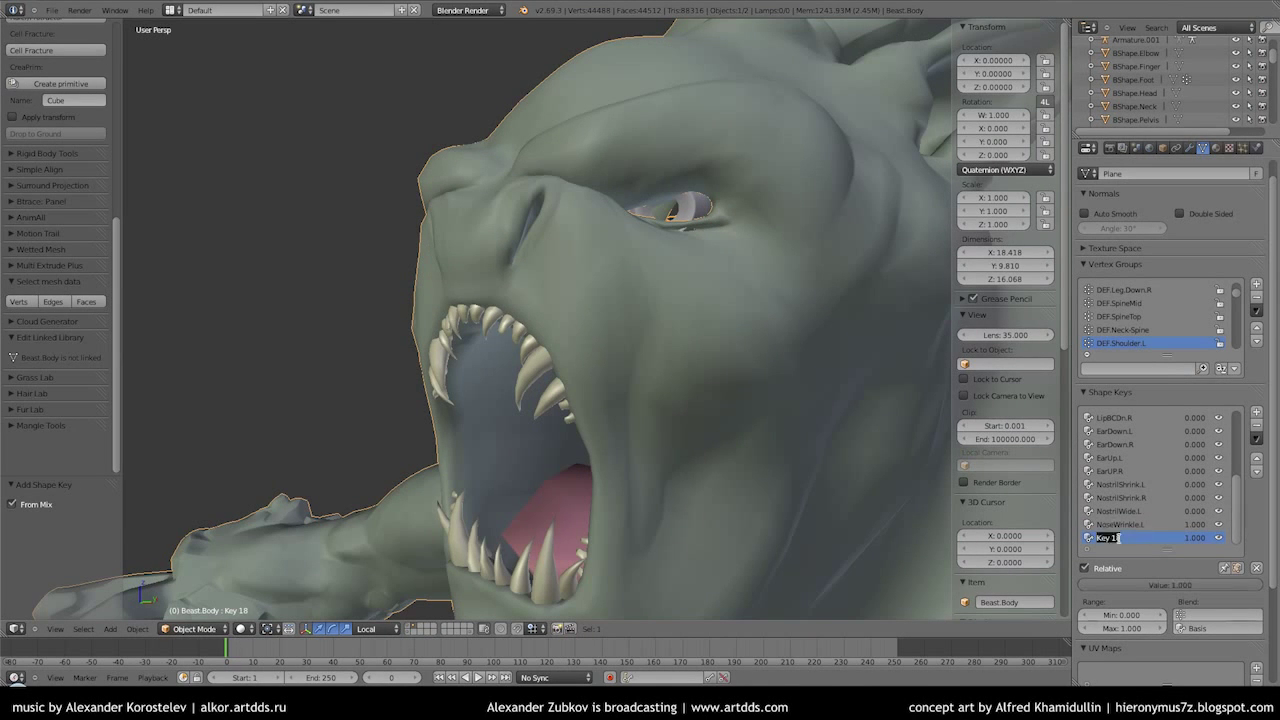
left_click(1120, 537)
middle_click_drag(640, 330, 706, 315)
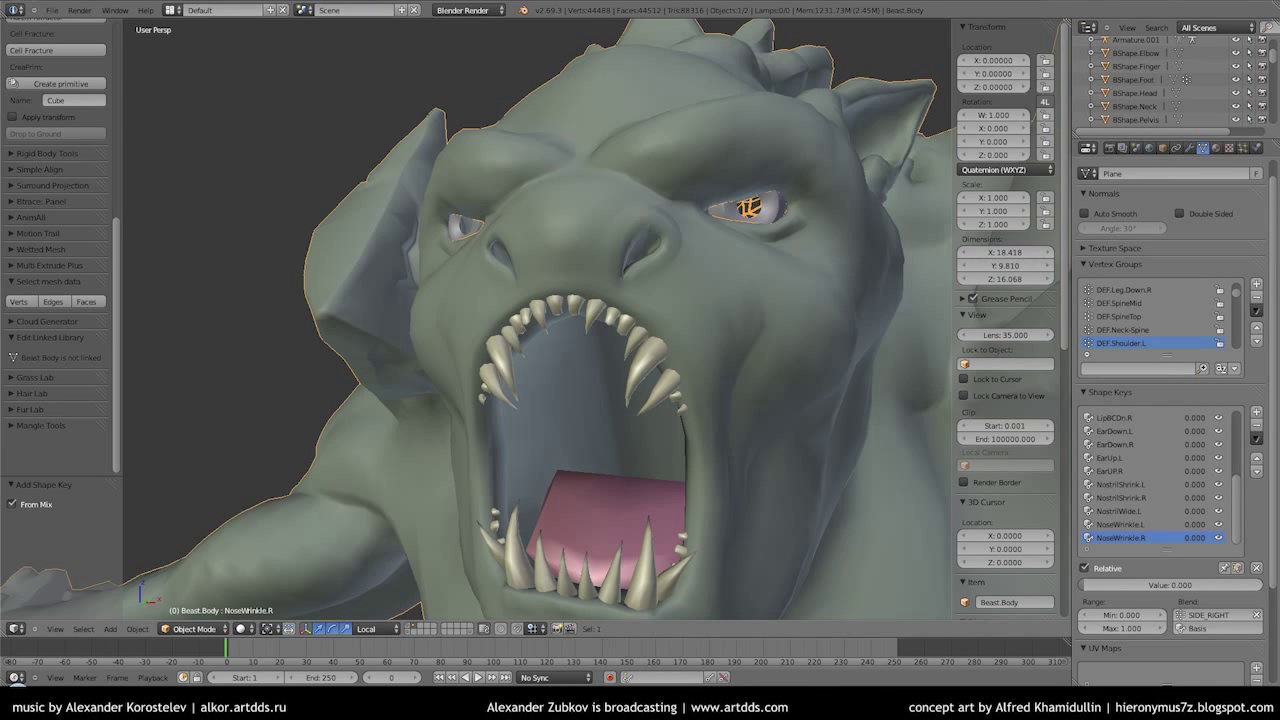
middle_click_drag(393, 428, 423, 314, "shift")
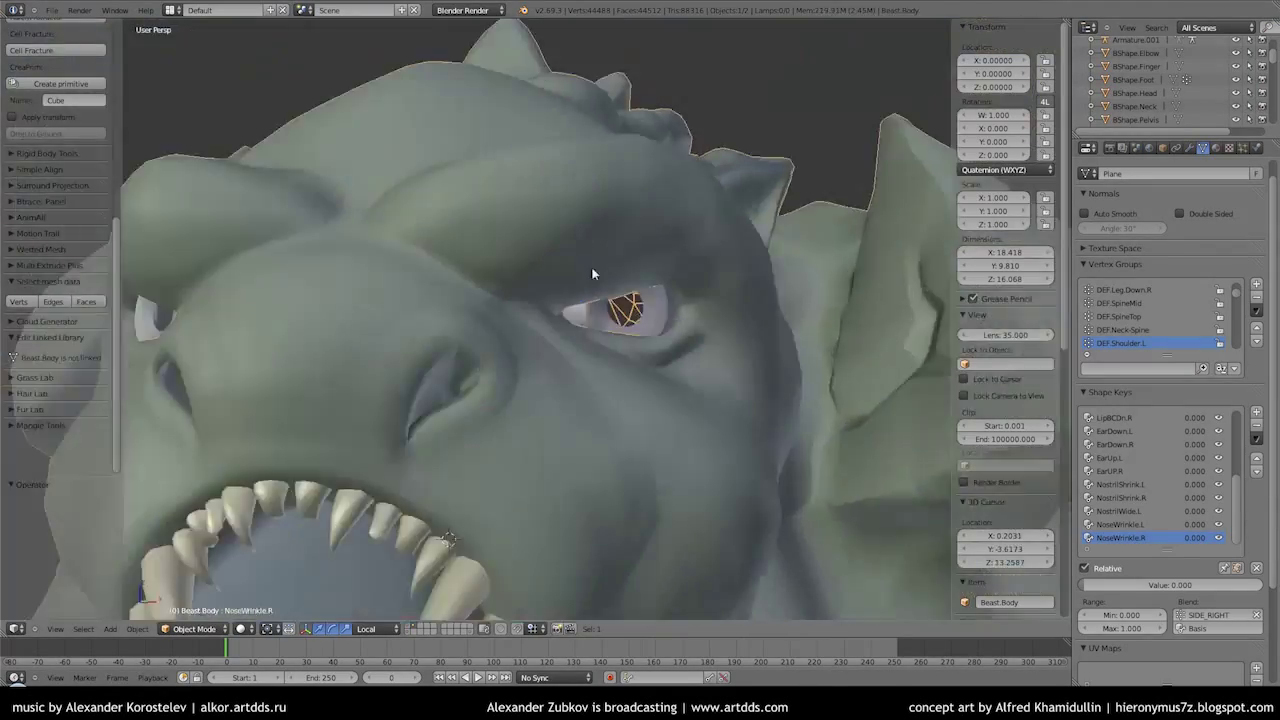
Snap the 3D cursor to the left eyeball and tweak Beast.Eye.L's geometry (rz-180 duplicate removed)
right_click(594, 277)
key("KP_Decimal")
key("Tab")
key("shift+s")
left_click(595, 286)
key("shift+d")
type("rz-180")
key("Return")
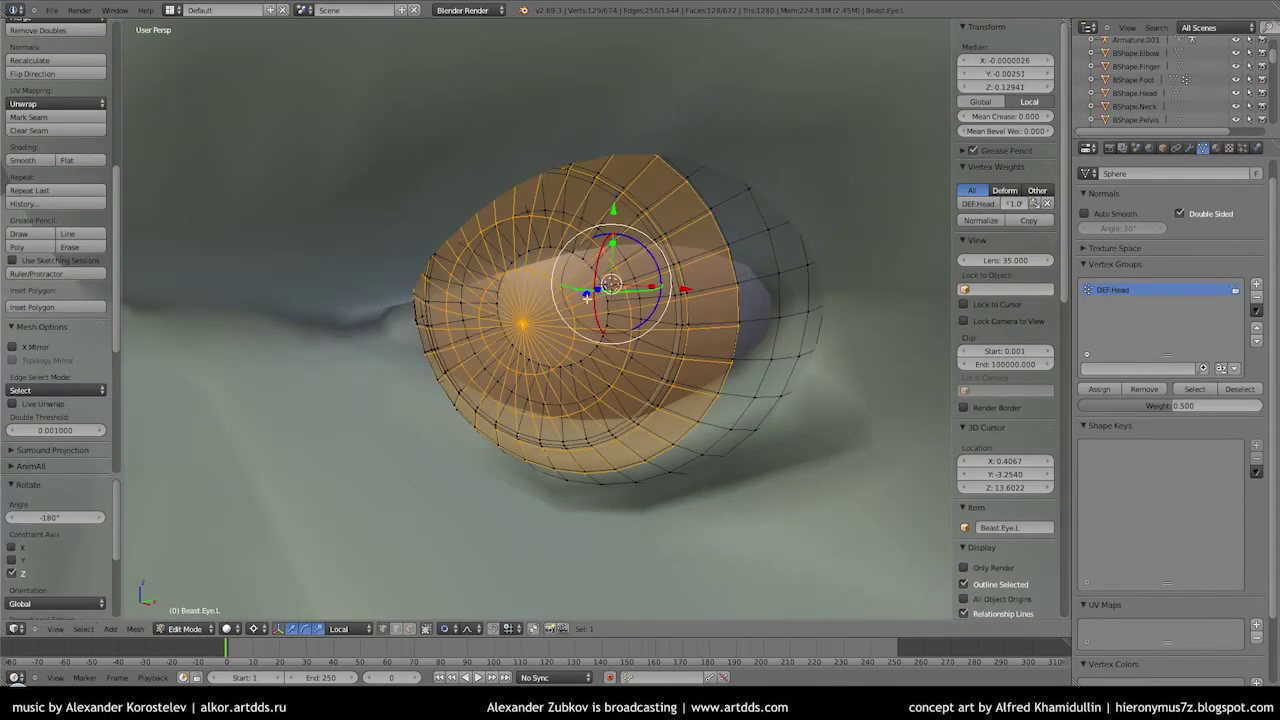
key("x")
left_click(587, 295)
middle_click_drag(587, 295, 770, 371)
key("Tab")
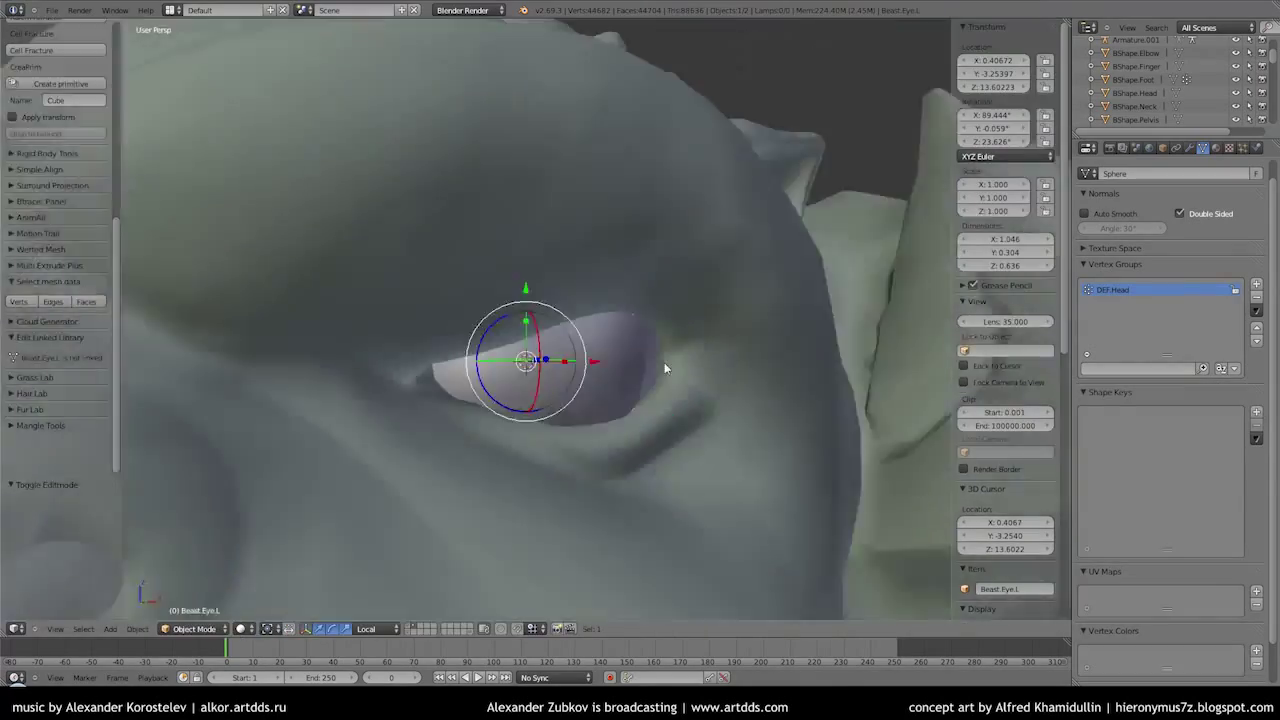
Select the beast's body and name its new shape key EyeClosed.L
scroll(527, 347, "down", 10)
right_click(561, 329)
scroll(561, 329, "up", 10)
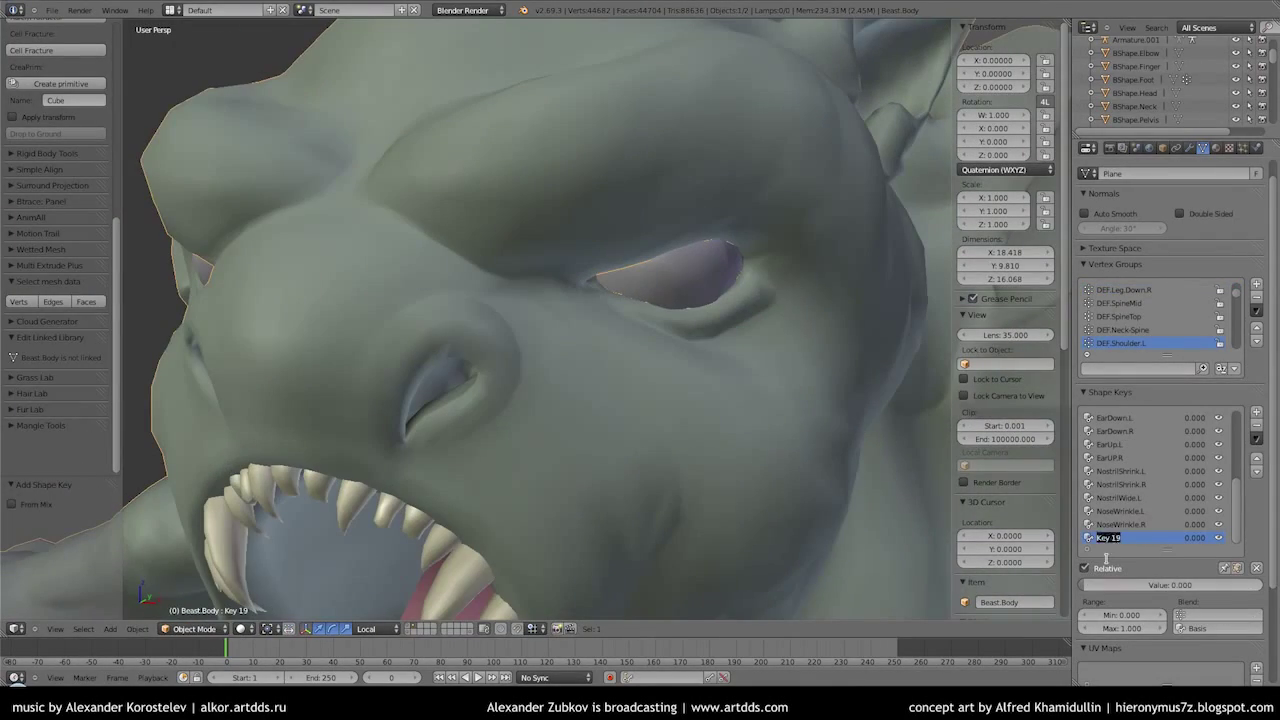
type("Closed.L")
key("Return")
scroll(595, 252, "up", 5)
Rotate the left eyelid vertices and lower them along Z to start closing the eye
mouse_move(595, 252)
middle_mouse_down()
mouse_move(580, 266)
mouse_move(560, 207)
middle_mouse_up()
key("Tab")
scroll(581, 268, "down", 3)
right_click(560, 234)
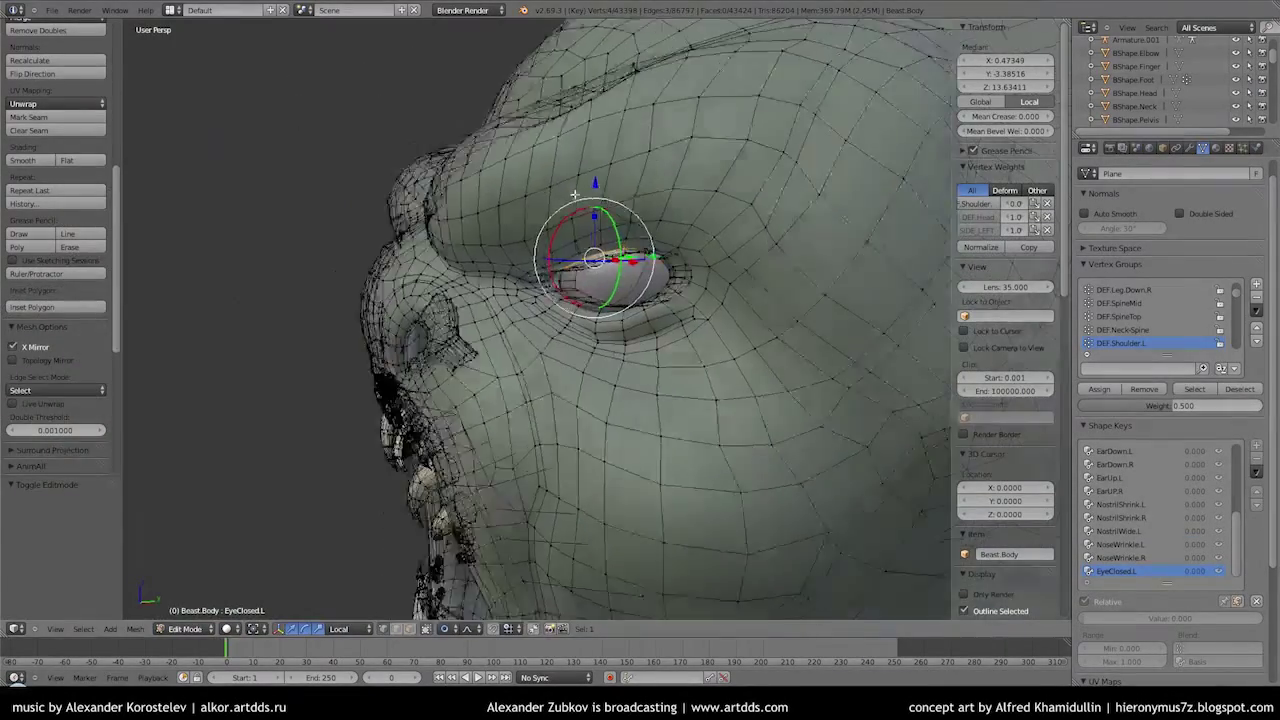
key("r")
left_click(560, 207)
scroll(558, 230, "up", 5)
key("g")
key("z")
key("z")
scroll(557, 257, "up", 3)
scroll(549, 278, "up", 2)
left_click(549, 278)
scroll(576, 183, "down", 5)
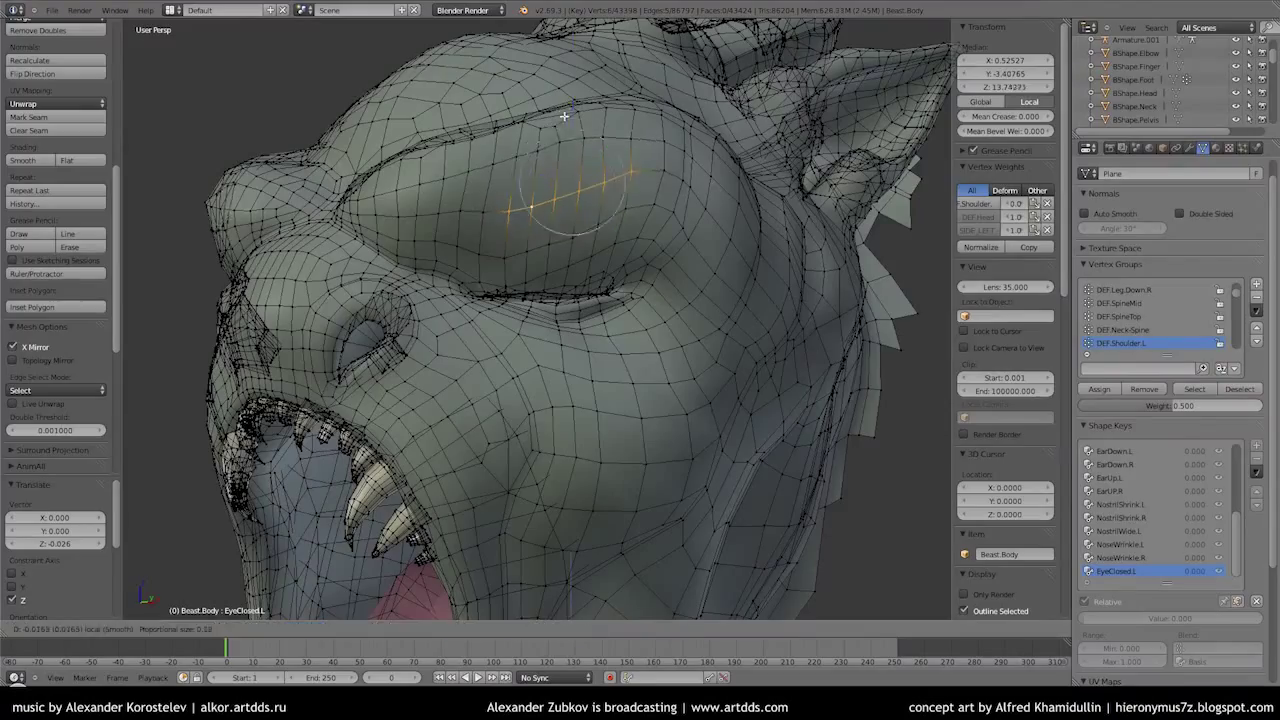
left_click(497, 131)
Refine the eyelid closure with further proportional Z moves, checking it outside Edit Mode
middle_click_drag(497, 131, 500, 110)
key("g")
key("z")
key("z")
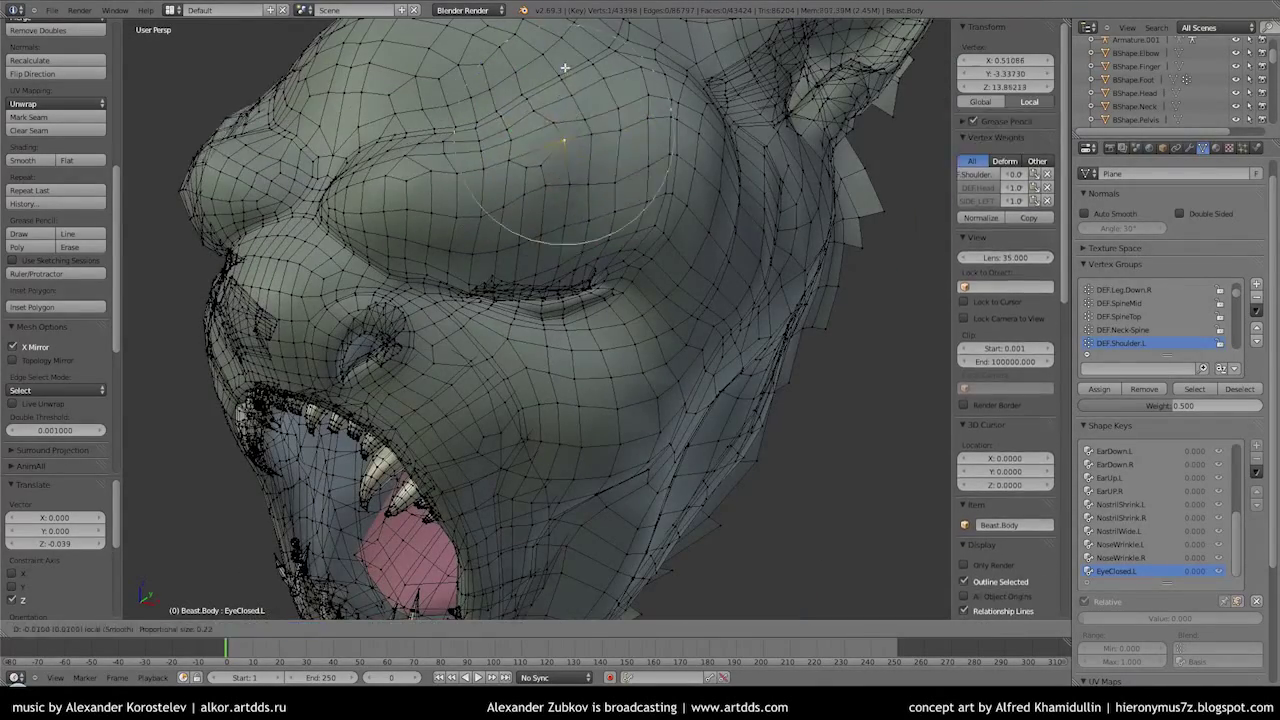
left_click(777, 195)
middle_click_drag(777, 195, 760, 230)
key("g")
key("Tab")
key("Tab")
mouse_move(671, 314)
middle_mouse_down()
mouse_move(709, 134)
mouse_move(640, 170)
middle_mouse_up()
key("g")
key("z")
key("z")
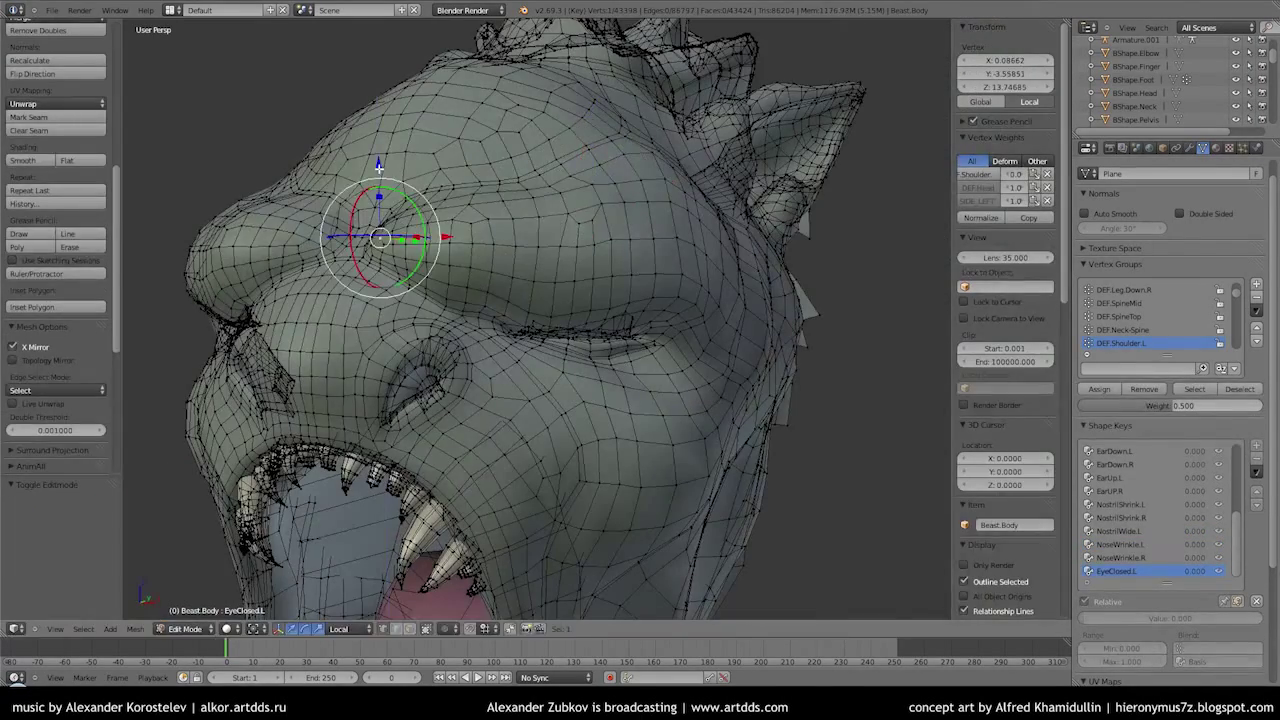
left_click_drag(379, 163, 442, 206)
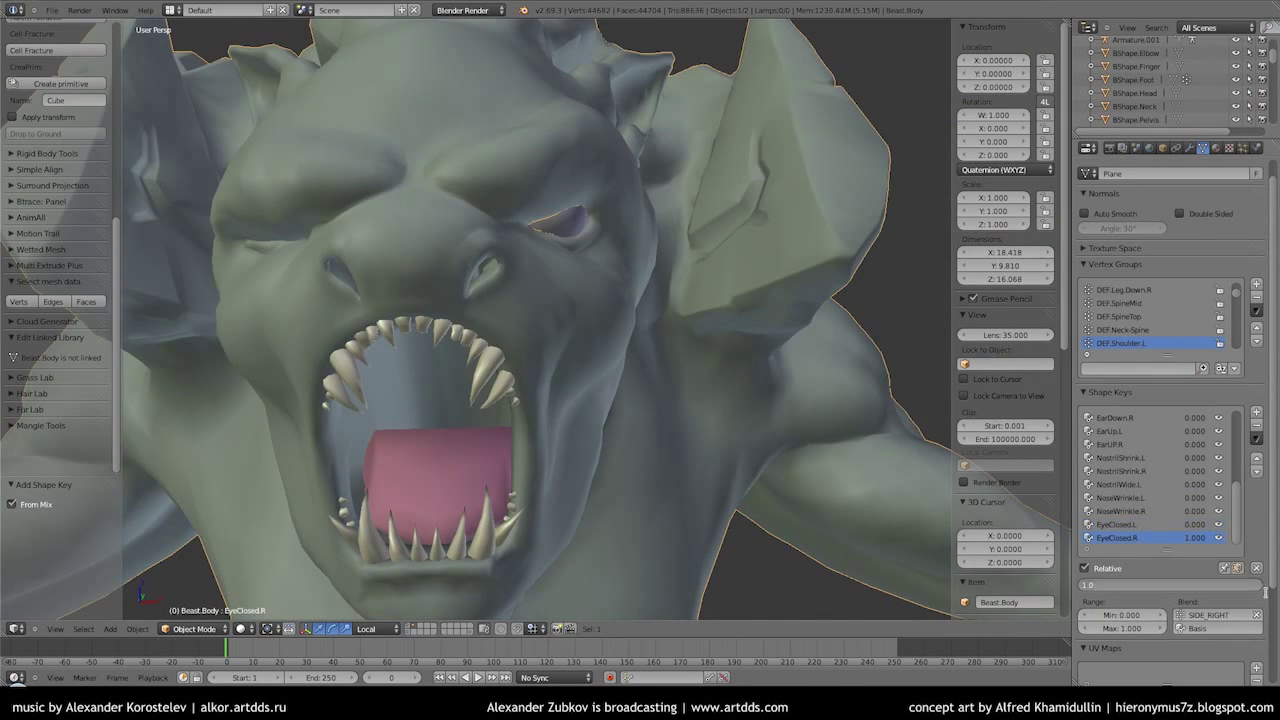
Let EyeClosed.R go negative, reset it to 0, and add a new blank shape key
left_click_drag(1265, 592, 1085, 590)
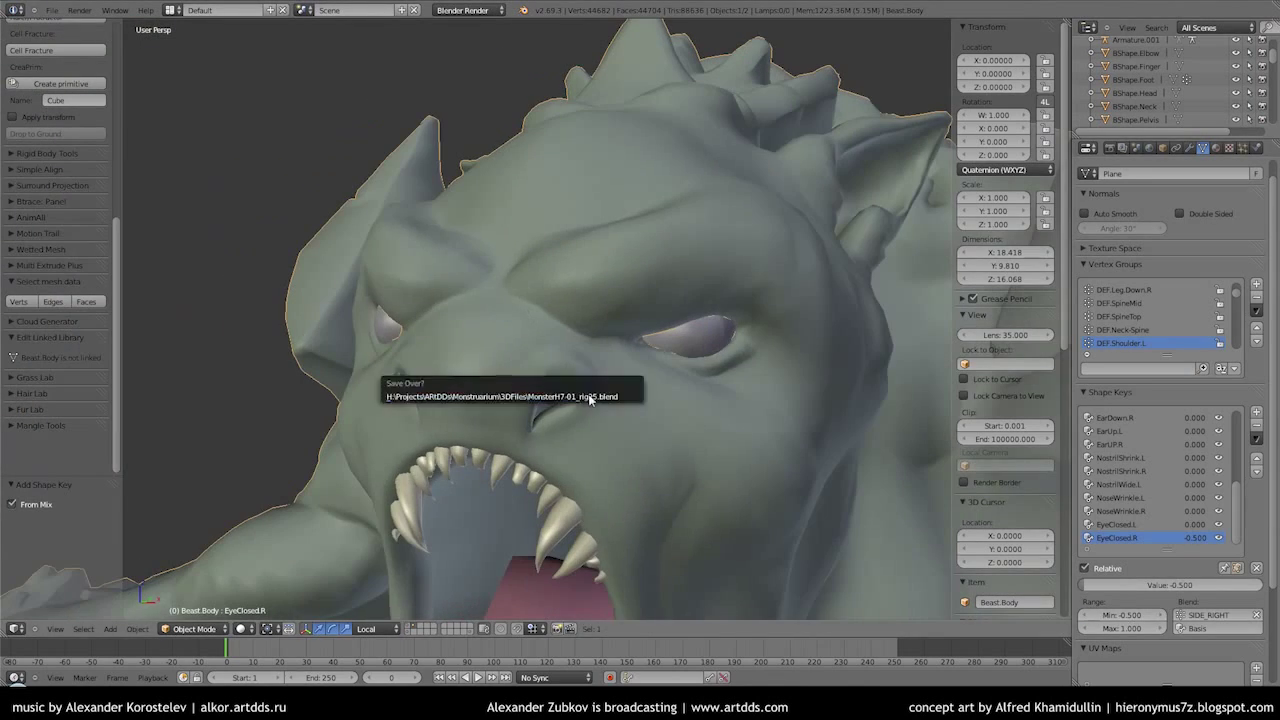
key("BackSpace")
left_click(1256, 411)
scroll(678, 299, "up", 3)
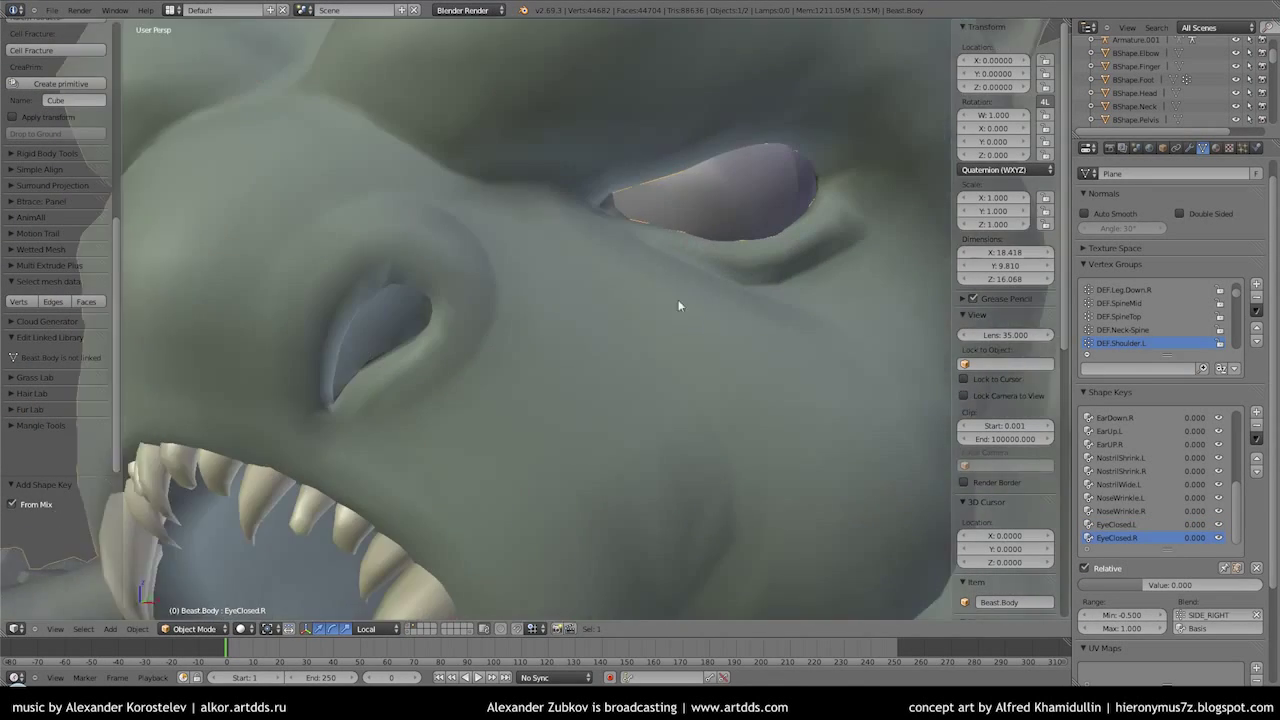
scroll(678, 299, "up", 3)
Name the new key EyeLLidUp.L and proportionally raise the upper lid
type(".L")
key("Return")
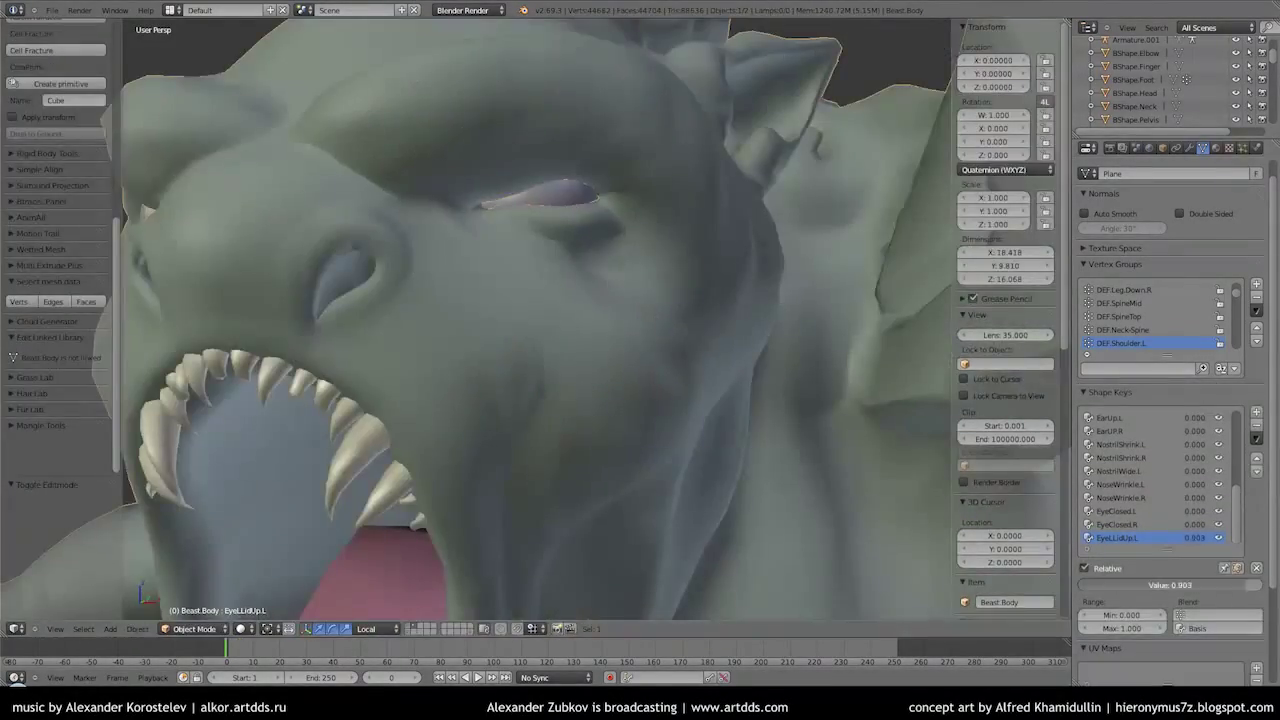
key("g")
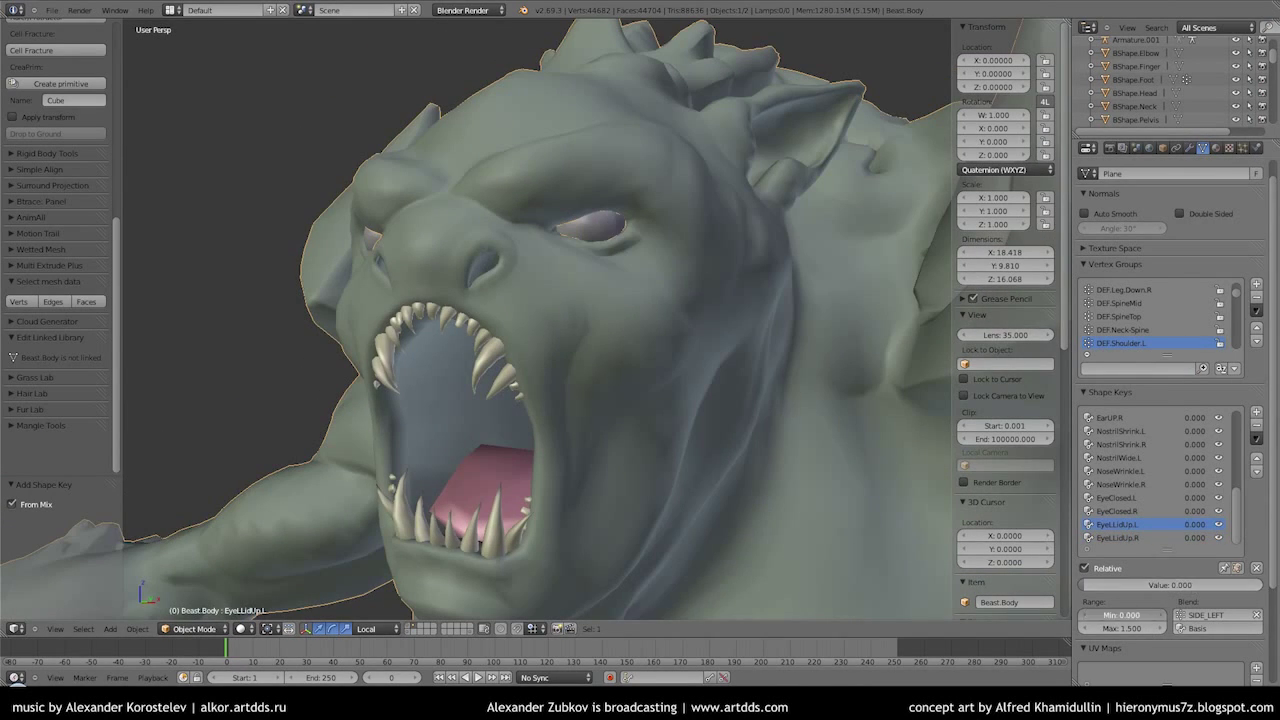
Edit the EyeLLidUp range minimum, then add another blank shape key
left_click(1120, 615)
type("1.0")
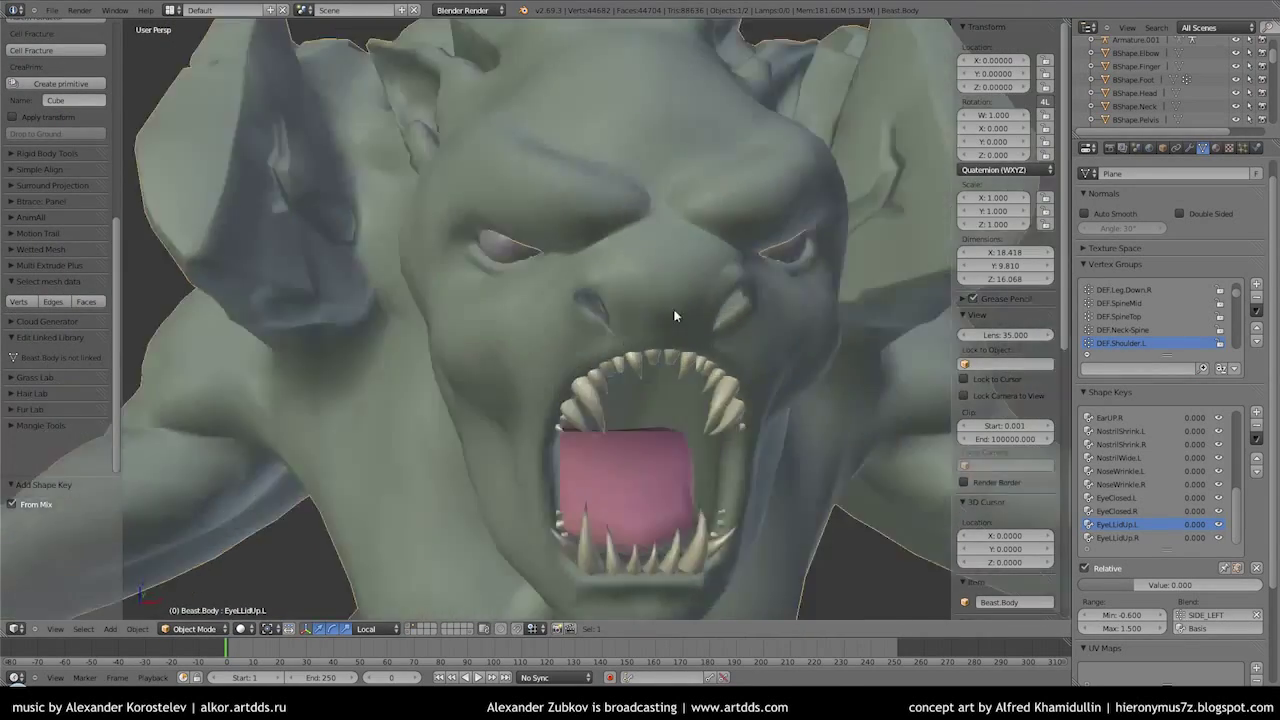
middle_click_drag(675, 316, 621, 340)
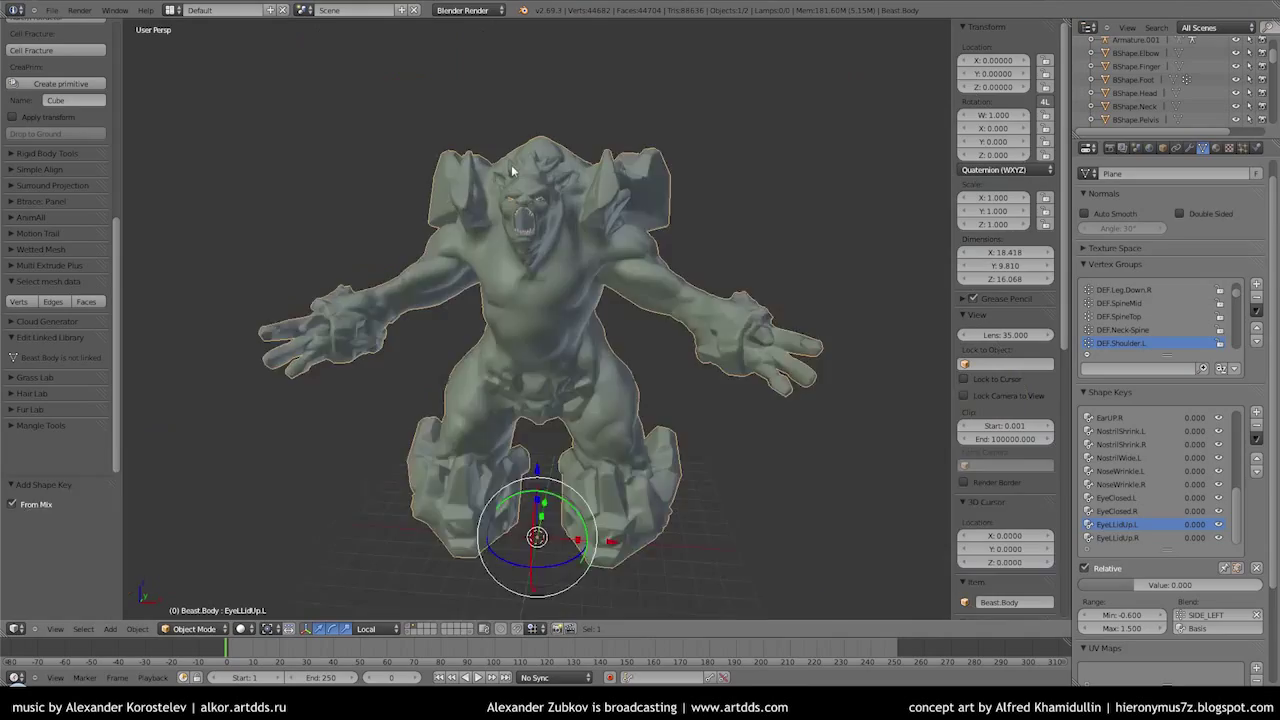
left_click(1257, 411)
type("BrowMidUp.L")
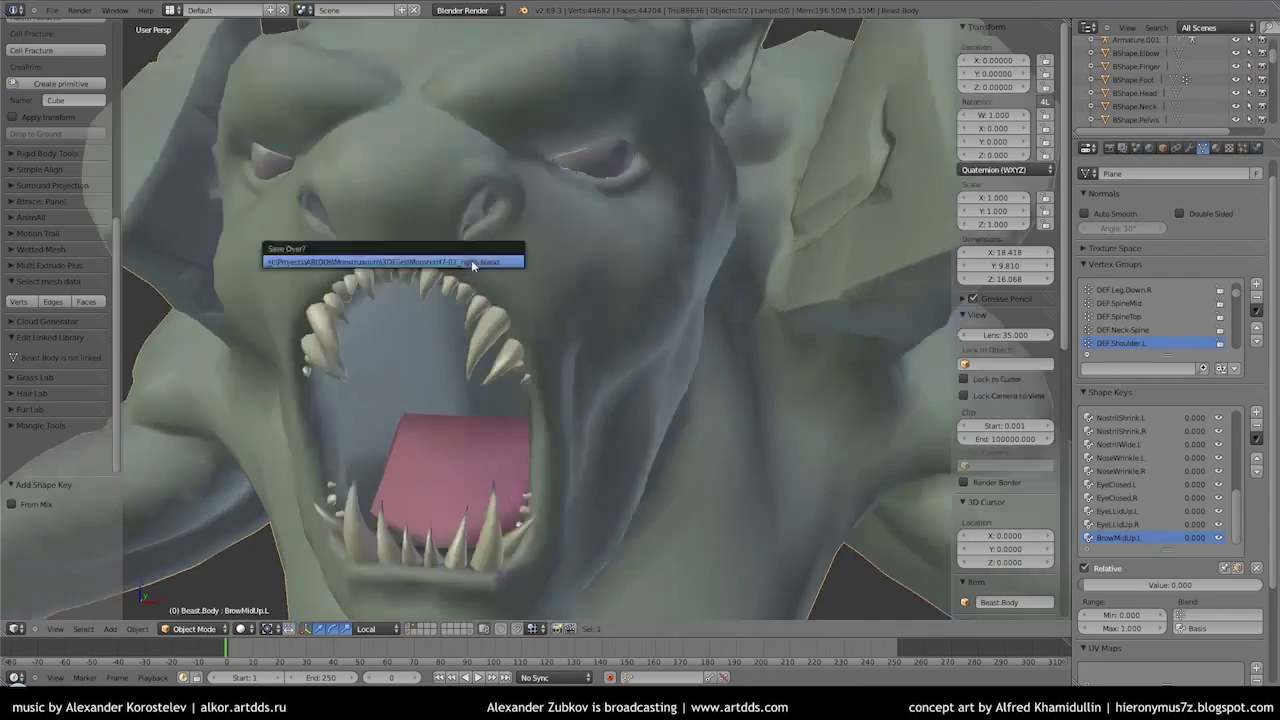
Raise the left mid-brow vertices along Z, then proportionally shift them along X
key("Tab")
scroll(628, 207, "down", 3)
key("g")
key("z")
left_click(600, 260)
middle_click_drag(640, 240, 636, 162)
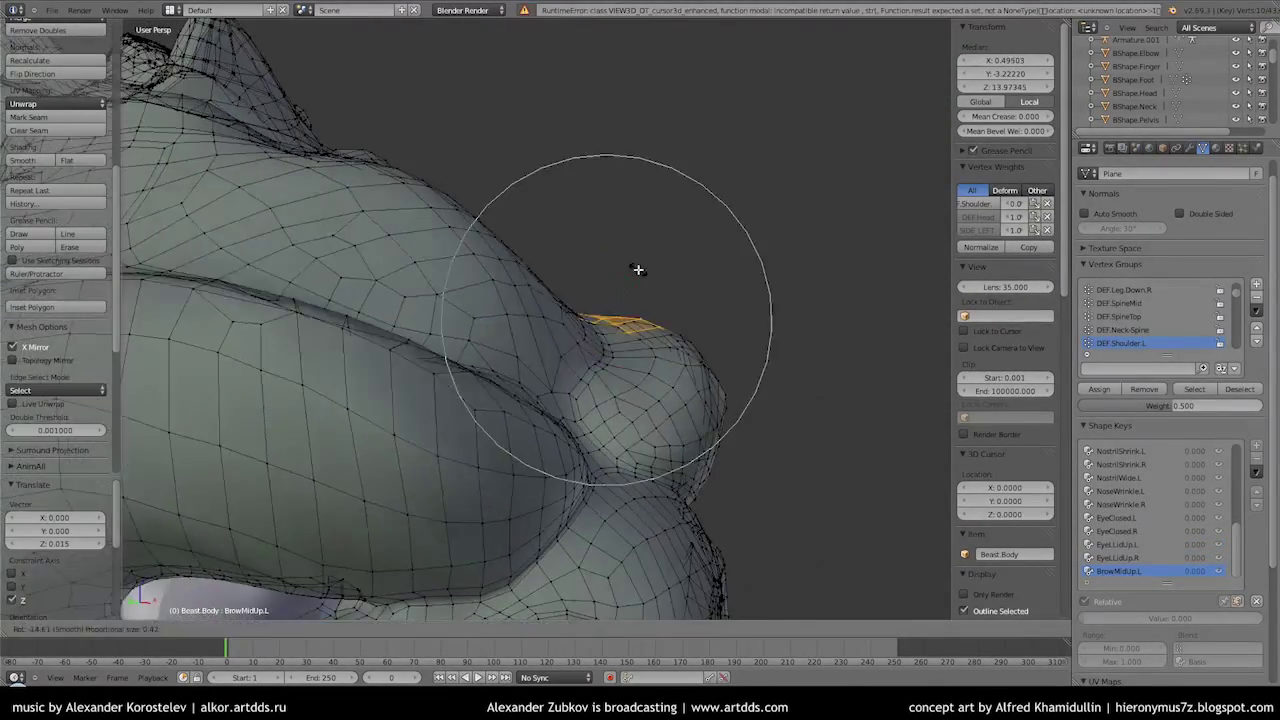
key("g")
key("x")
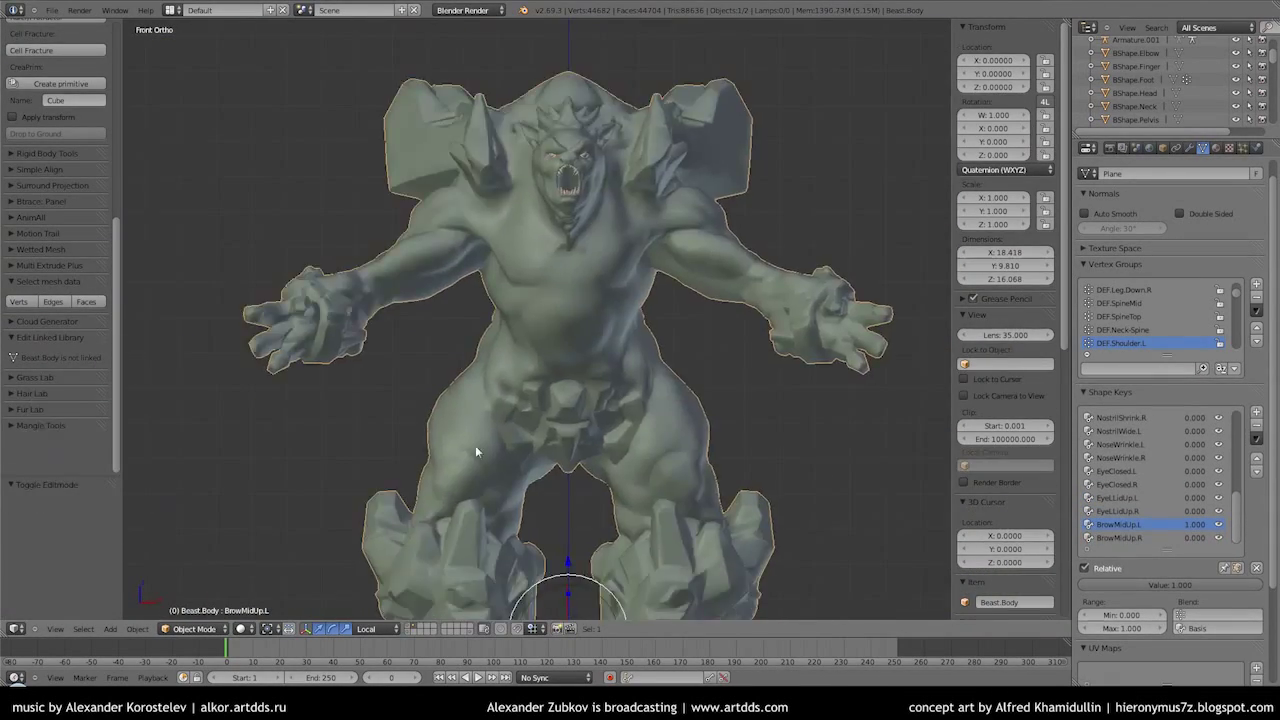
Add a text object at the 3D cursor and erase its default text
key("shift+a")
left_click(445, 470)
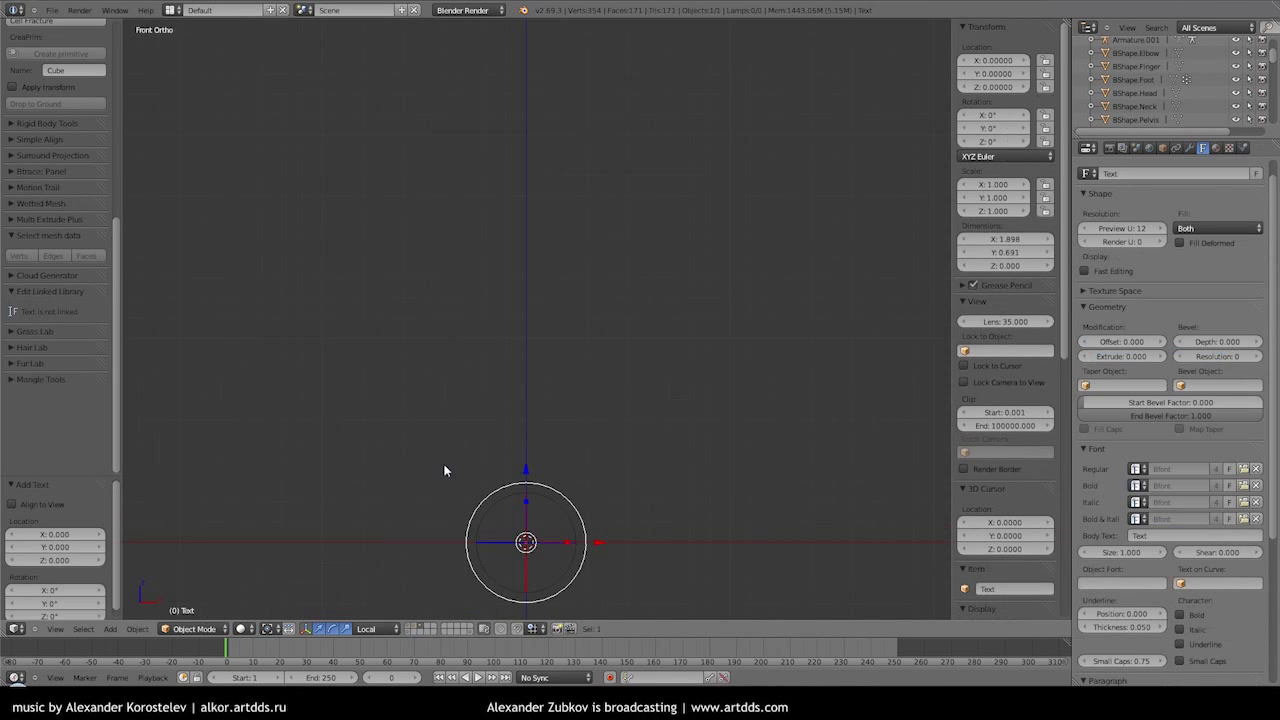
key("Tab")
key("BackSpace")
key("BackSpace")
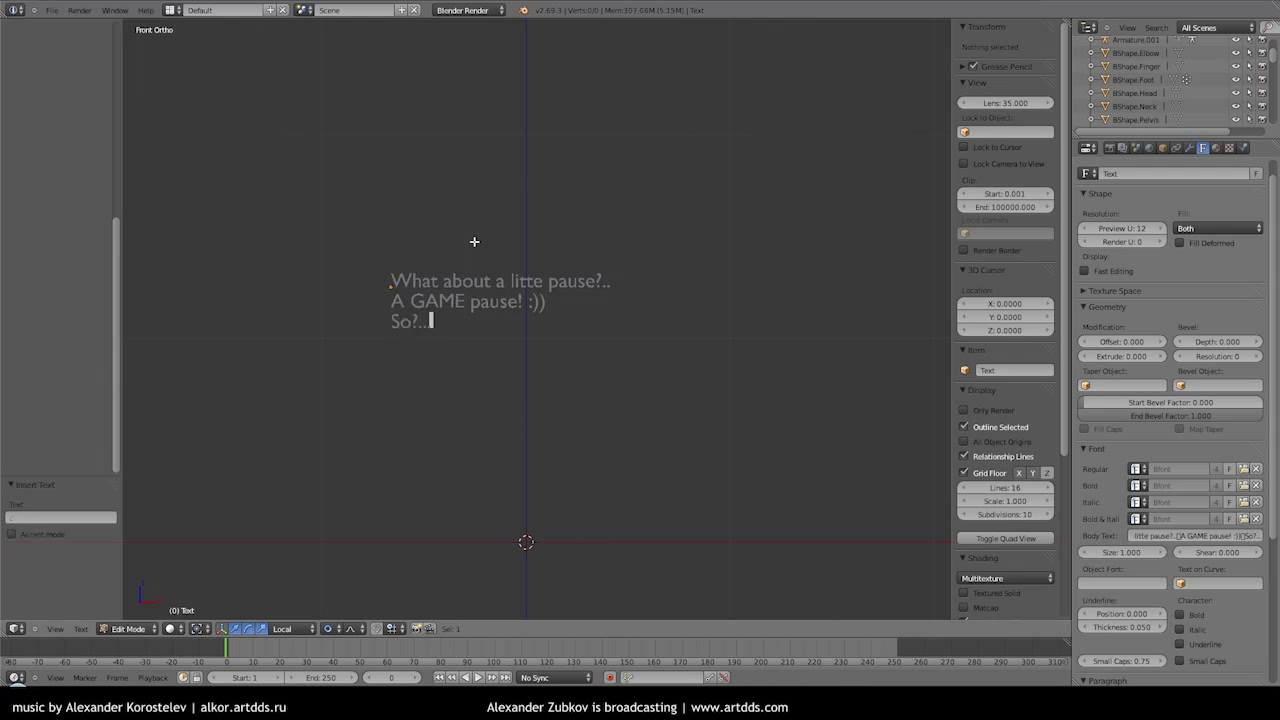
End the note with the line "Let's Do it ))" and leave Edit Mode
key("Tab")
key("s")
left_click(651, 228)
key("Tab")
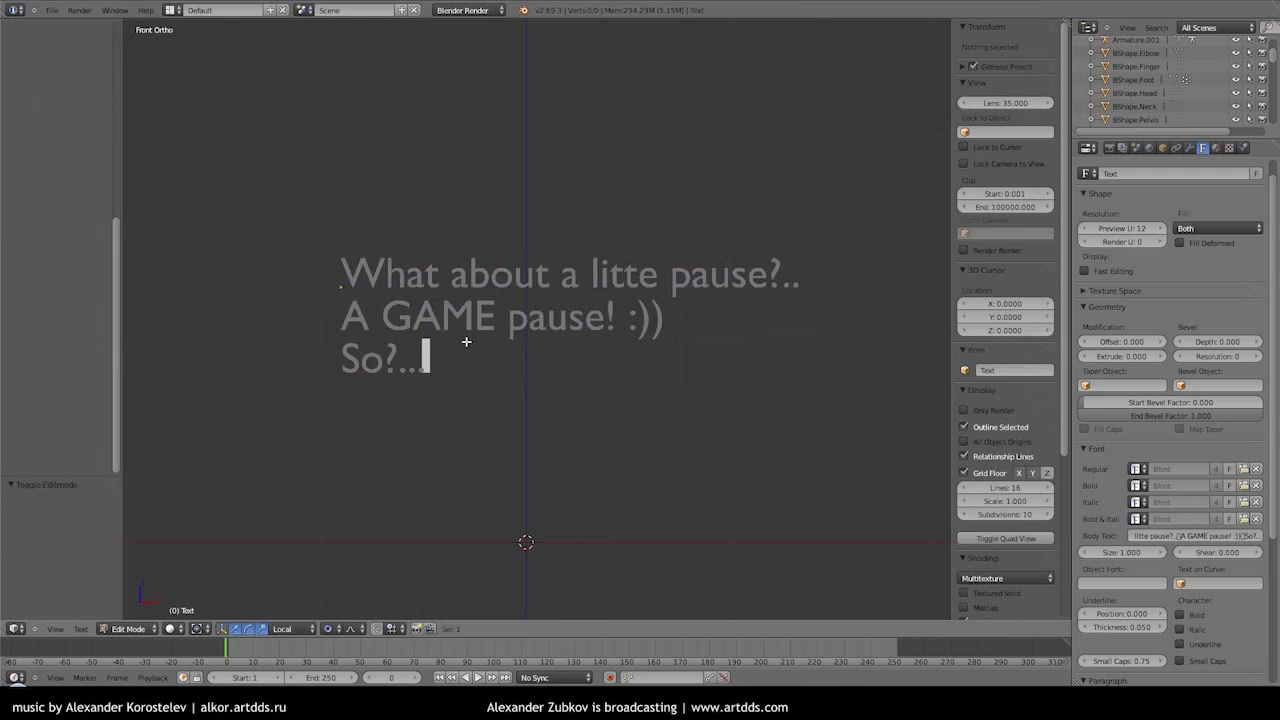
type("t ))")
key("Tab")
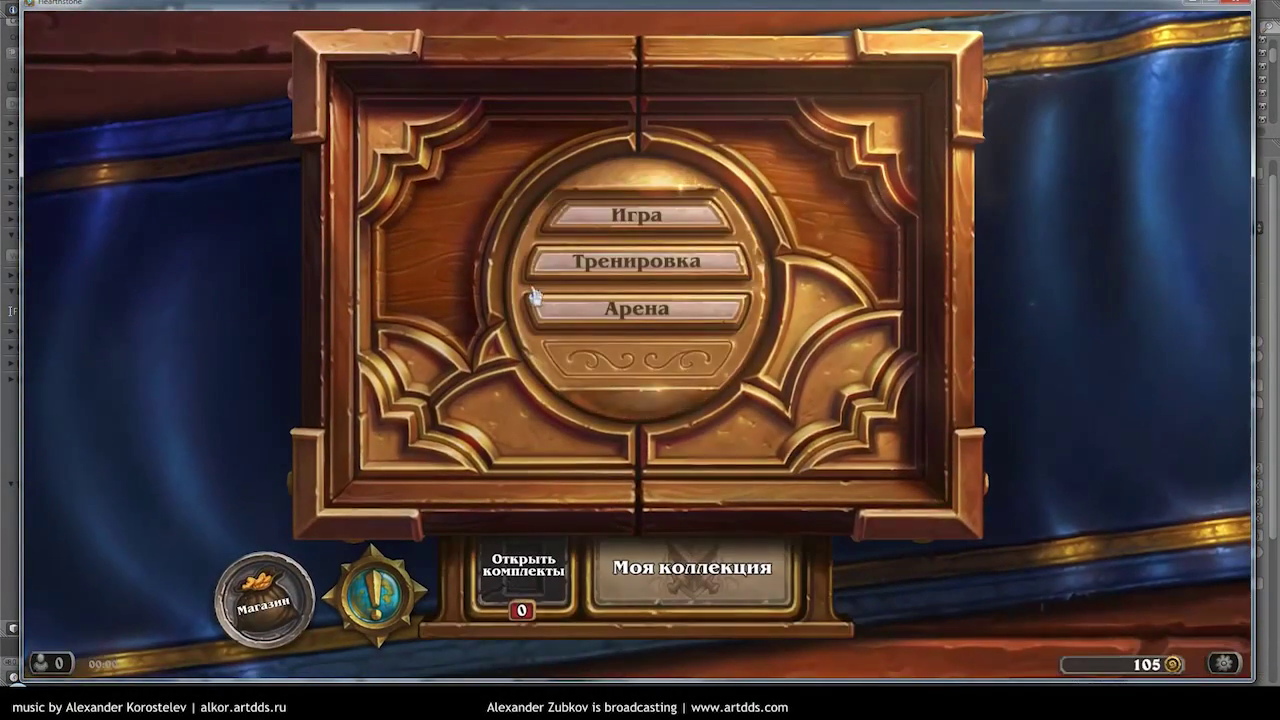
Start matchmaking for a match and mulligan the first starting card
left_click(612, 212)
left_click(910, 560)
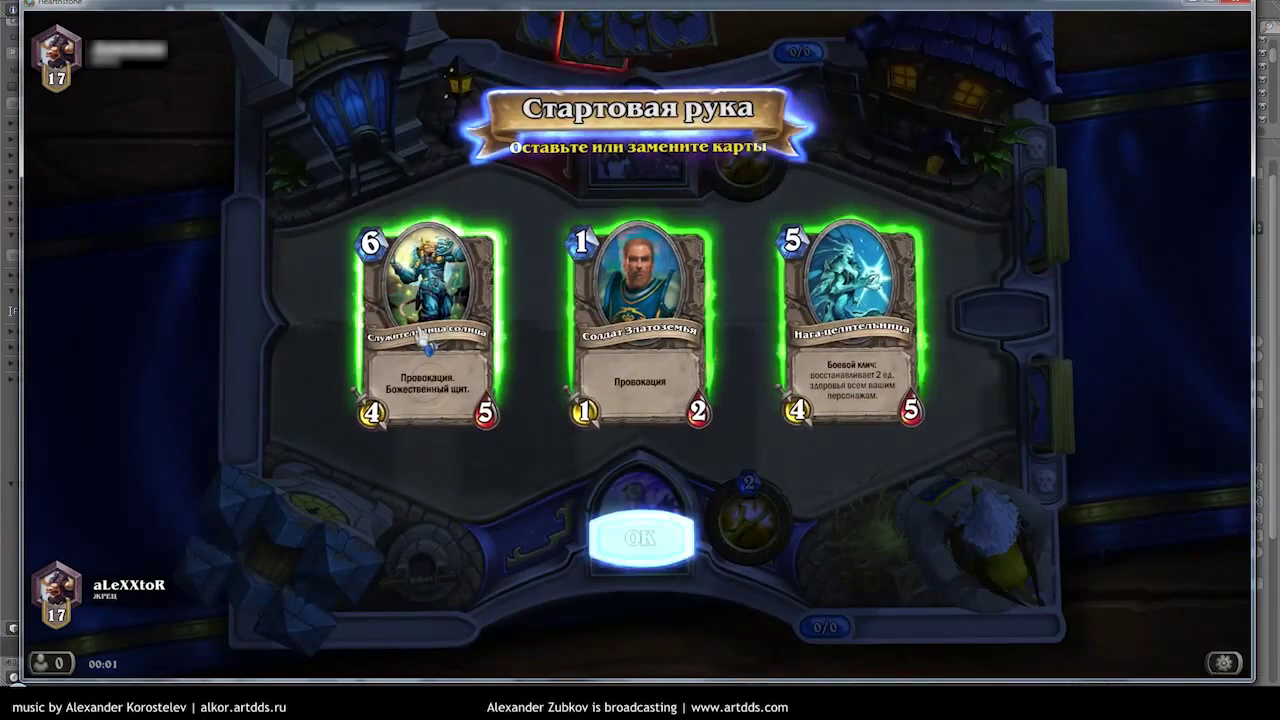
left_click(425, 345)
left_click(640, 538)
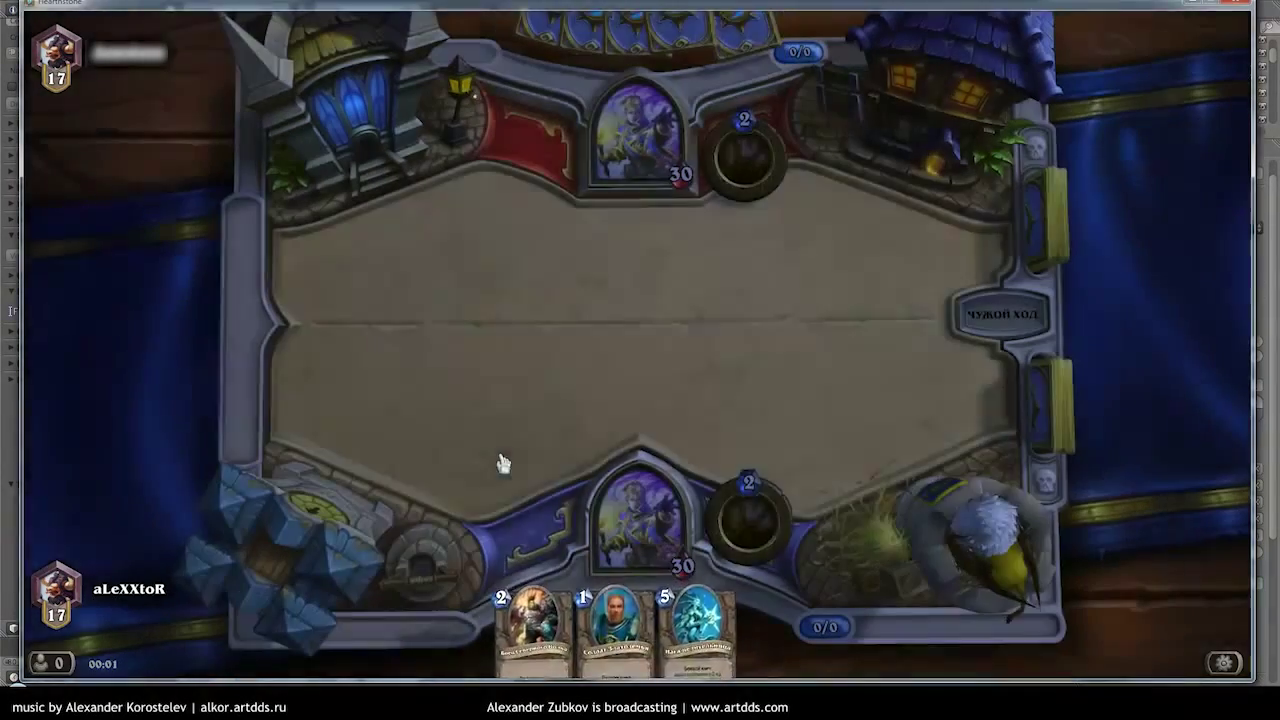
Play the 1-mana and 2-mana minions, aiming the battlecry at the enemy hero, and end the turn
left_click_drag(614, 620, 625, 340)
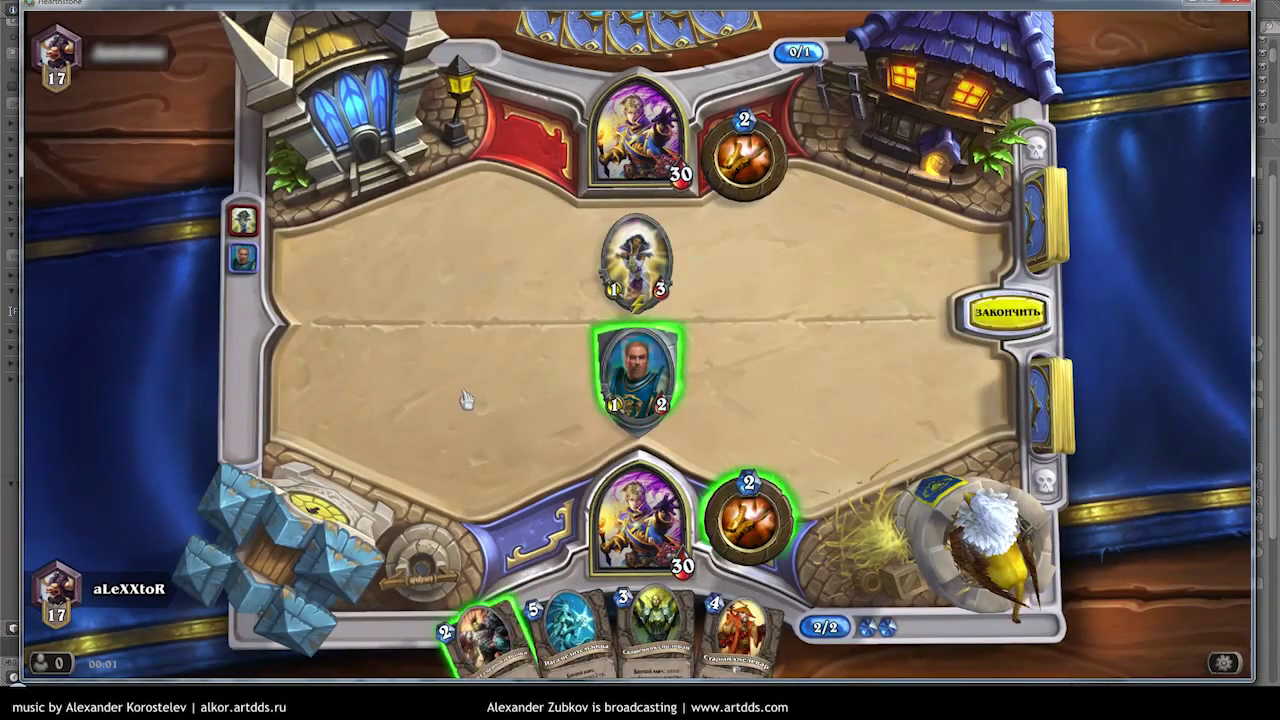
left_click_drag(485, 630, 680, 380)
left_click(640, 135)
left_click(1015, 314)
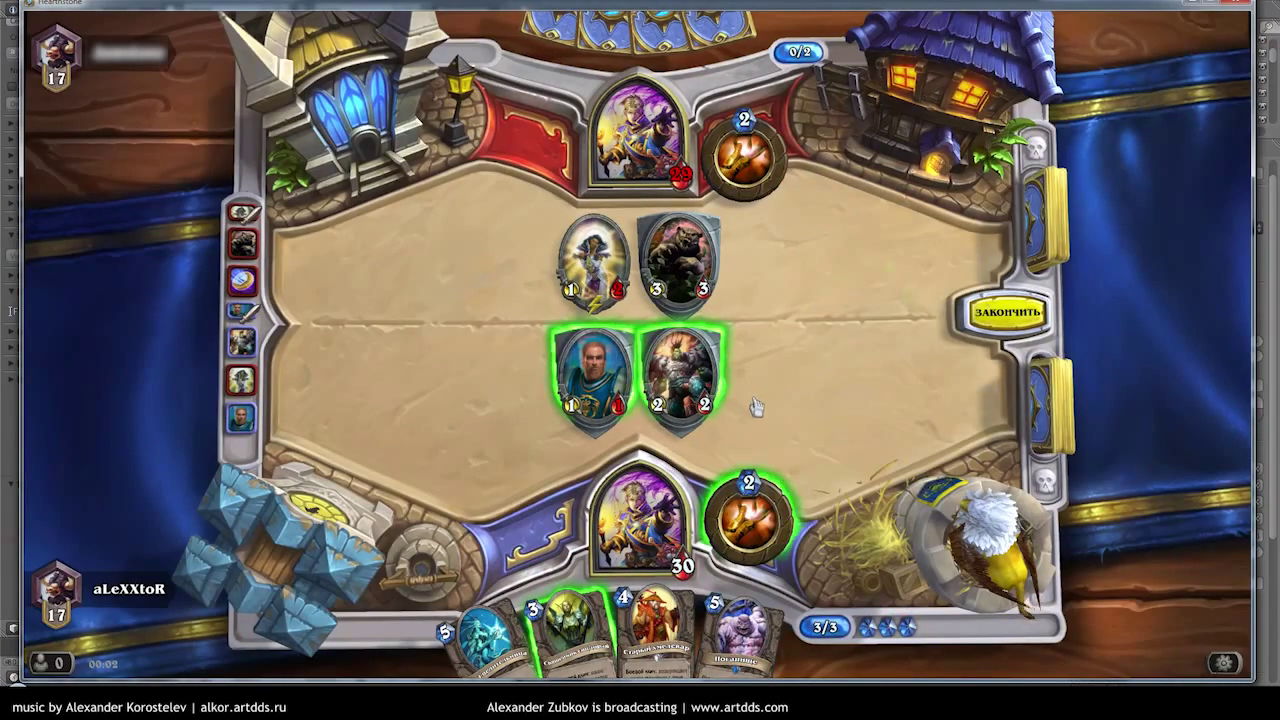
Play the 3-mana minion buffing the 2/2, attack the enemy Grizzly and hero, and end the turn
left_click_drag(565, 640, 740, 370)
left_click(637, 375)
left_click_drag(637, 375, 660, 300)
left_click(660, 300)
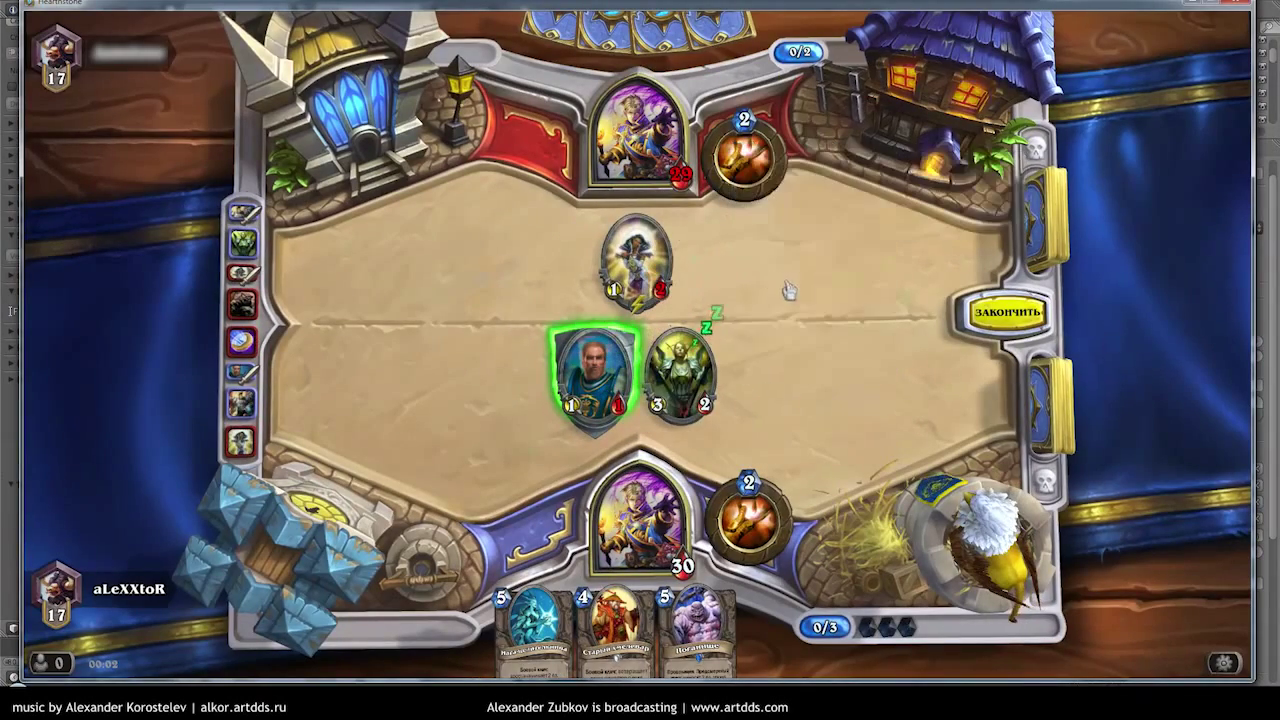
left_click_drag(595, 375, 640, 140)
left_click(1007, 312)
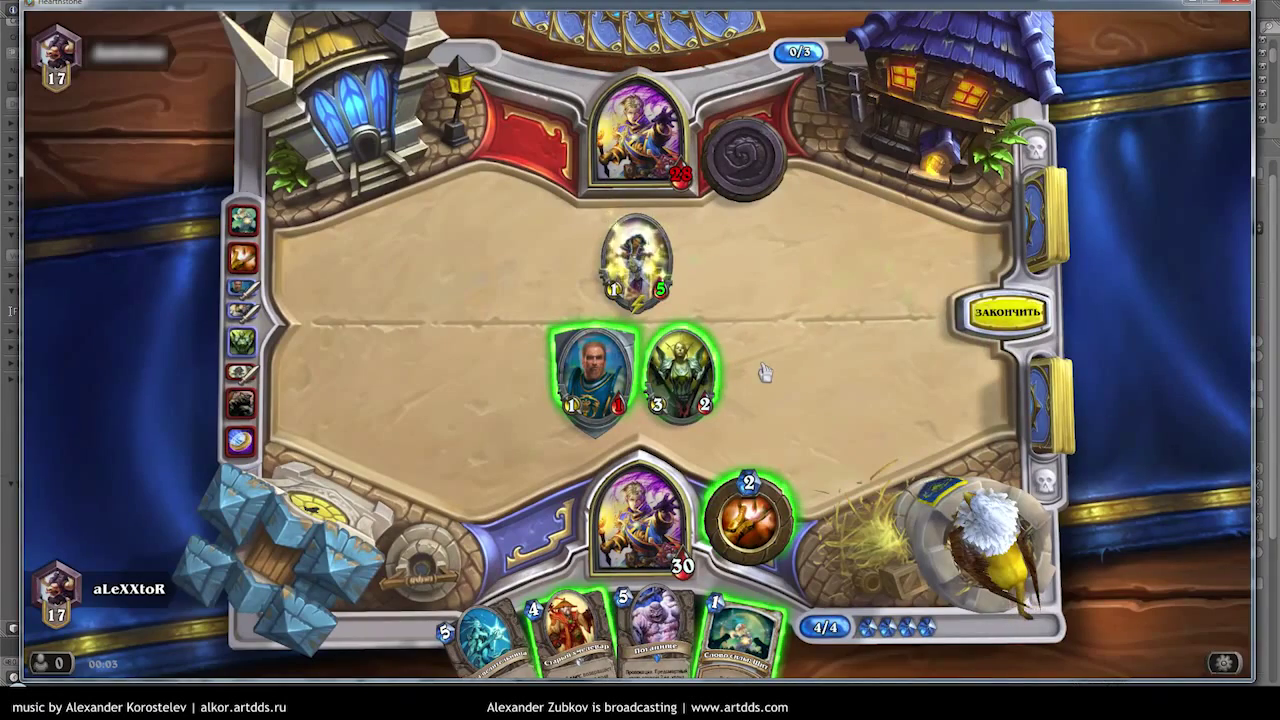
Cast the 1-mana spell, hero-power the enemy hero, end the turn, then play Поганище as a 4/4
left_click_drag(740, 632, 680, 370)
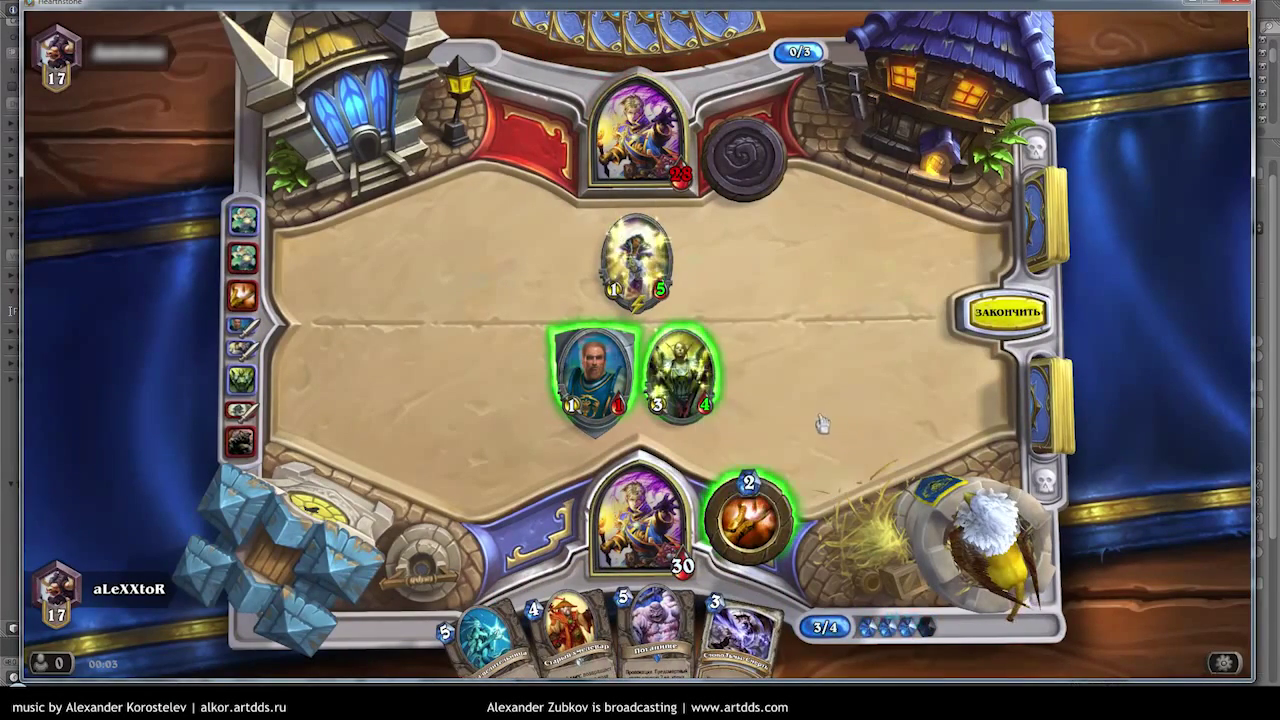
left_click_drag(748, 515, 640, 130)
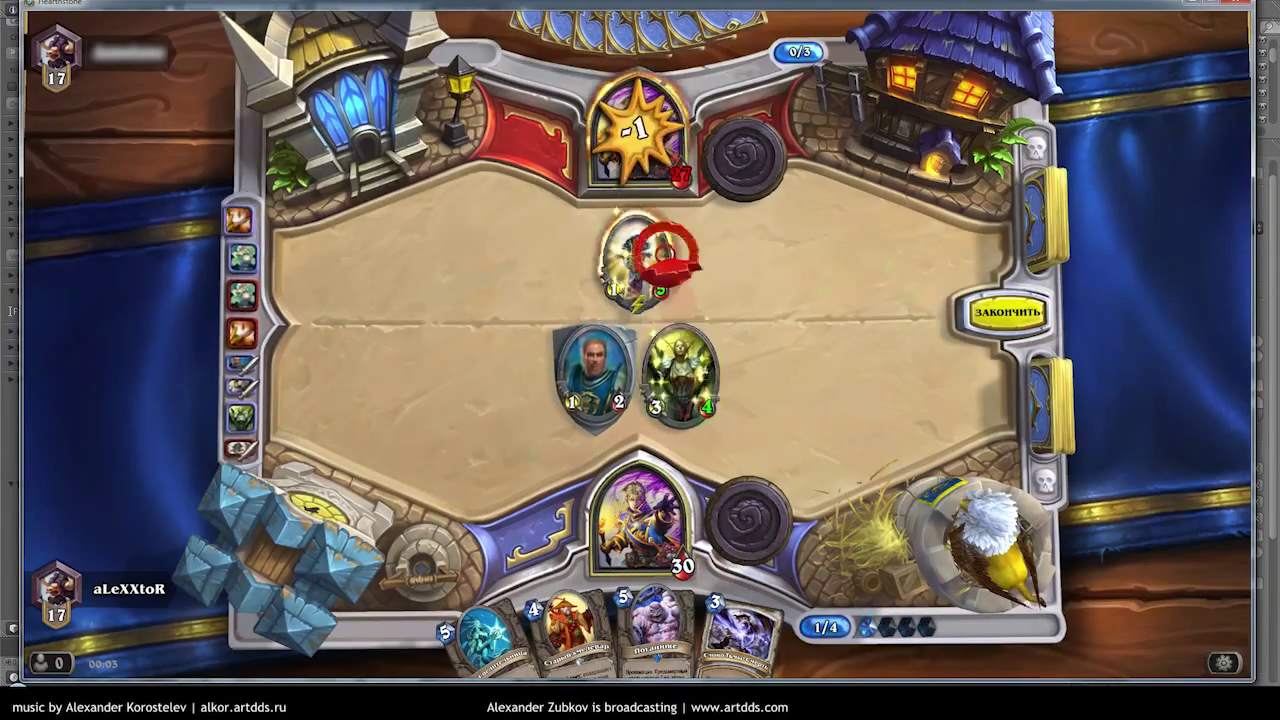
left_click(960, 311)
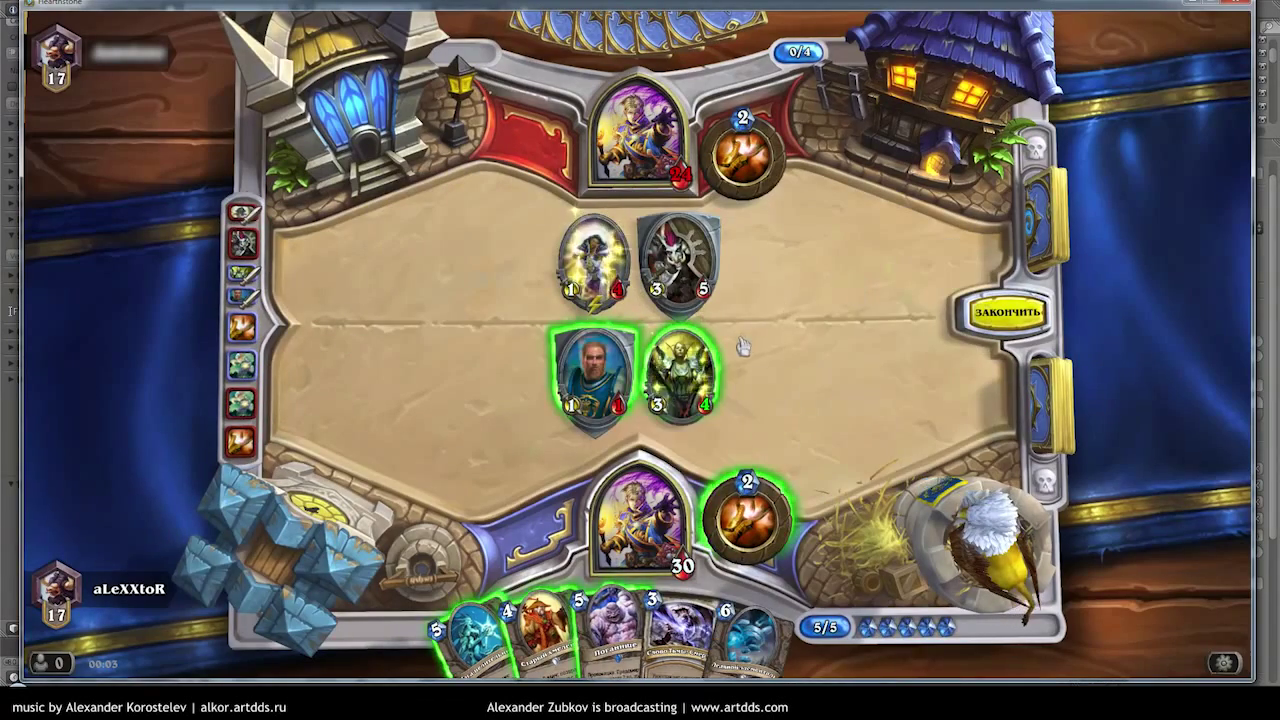
left_click_drag(655, 625, 745, 375)
Play the 6/6 minion, attack the enemy 3/10 with the 3/4, and end the turn
left_click(1000, 311)
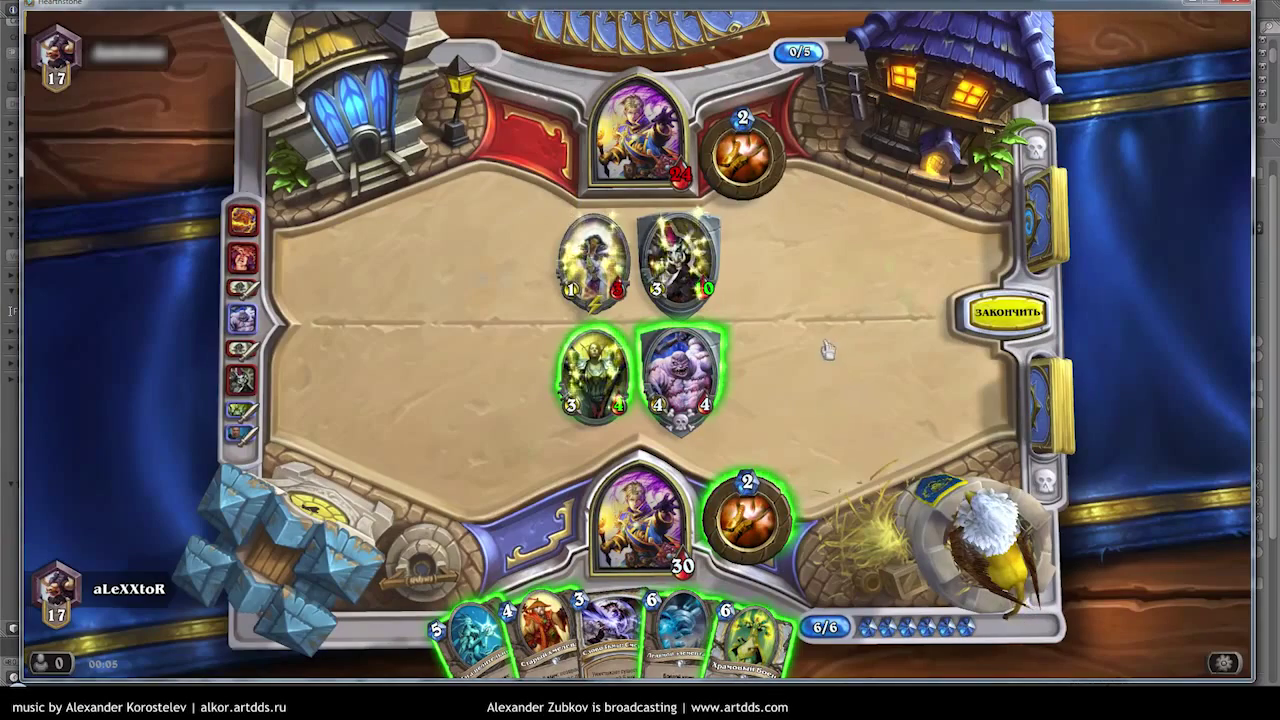
left_click_drag(740, 625, 735, 365)
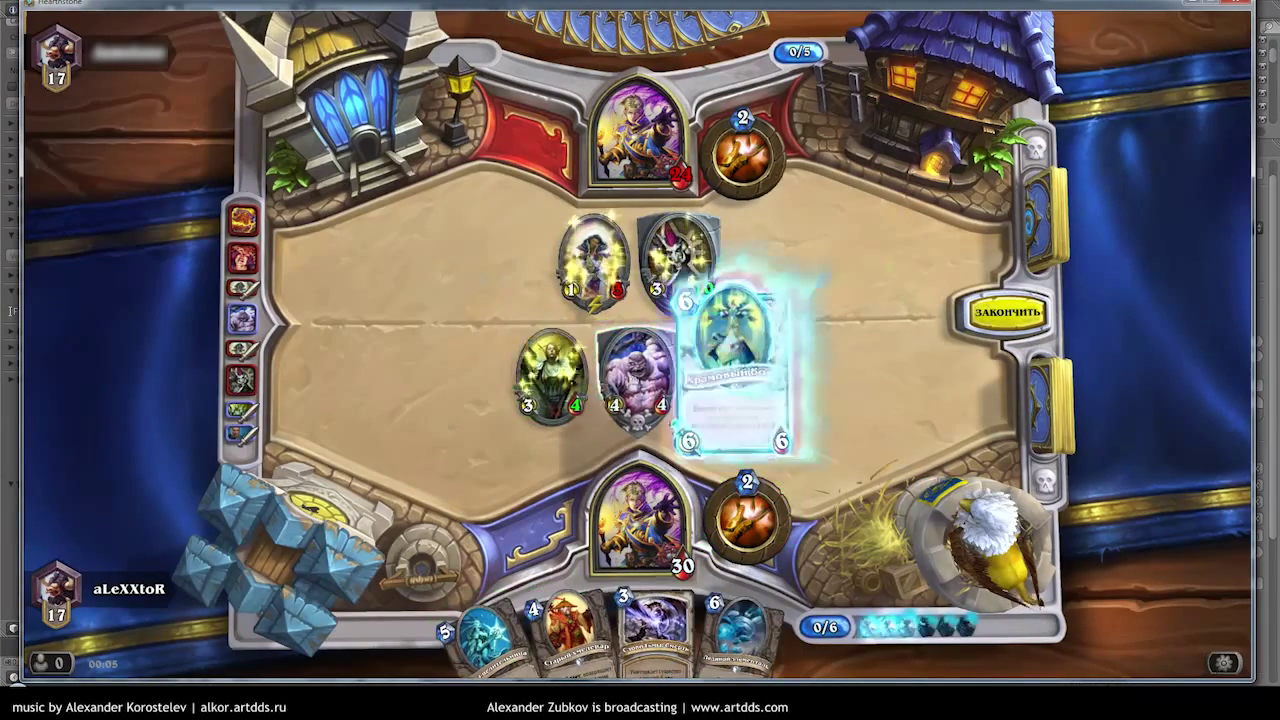
left_click_drag(550, 372, 665, 266)
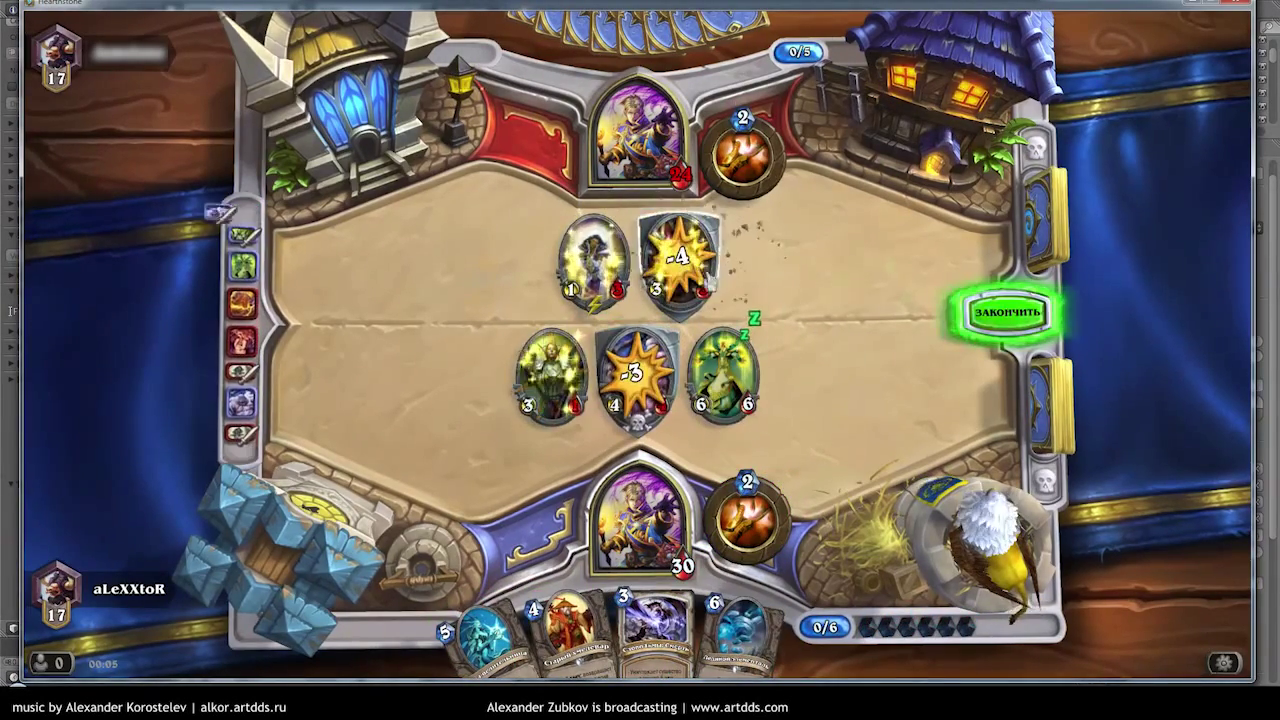
left_click(1005, 312)
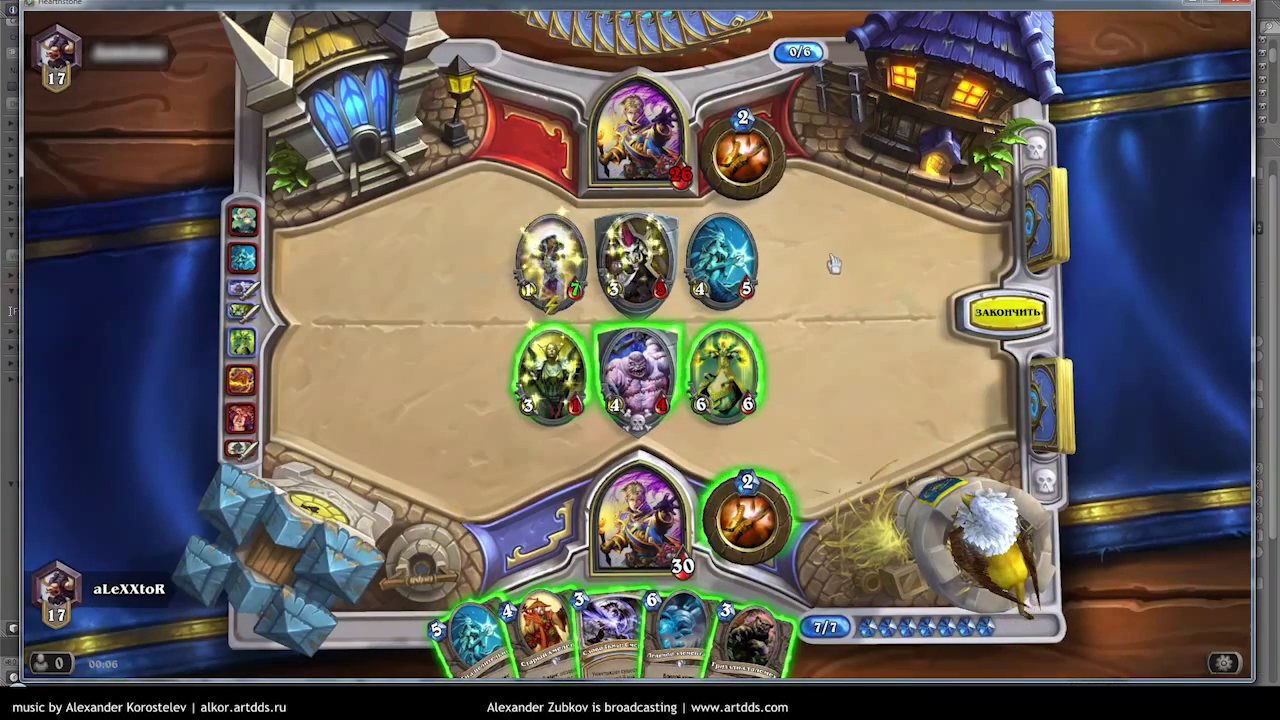
Play the 5-mana minion, heal the leftmost friendly minion with the hero power, and end the turn
left_click_drag(475, 640, 771, 357)
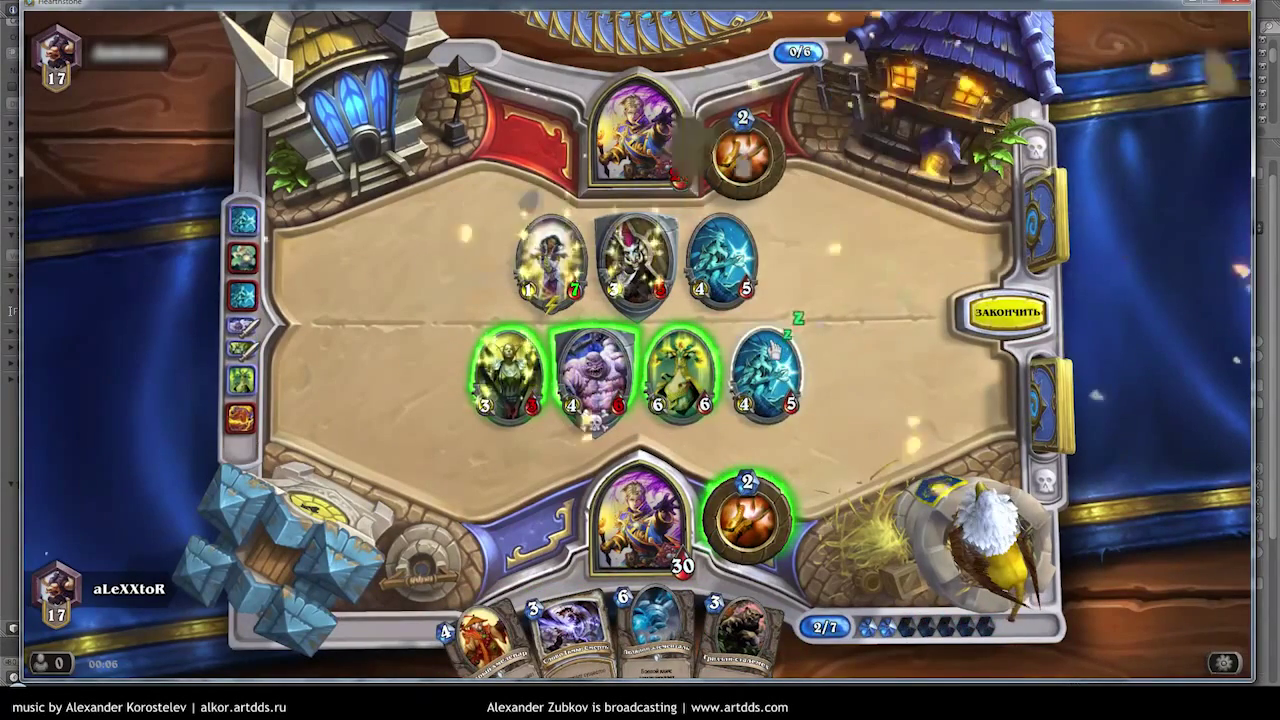
left_click(745, 515)
left_click(510, 380)
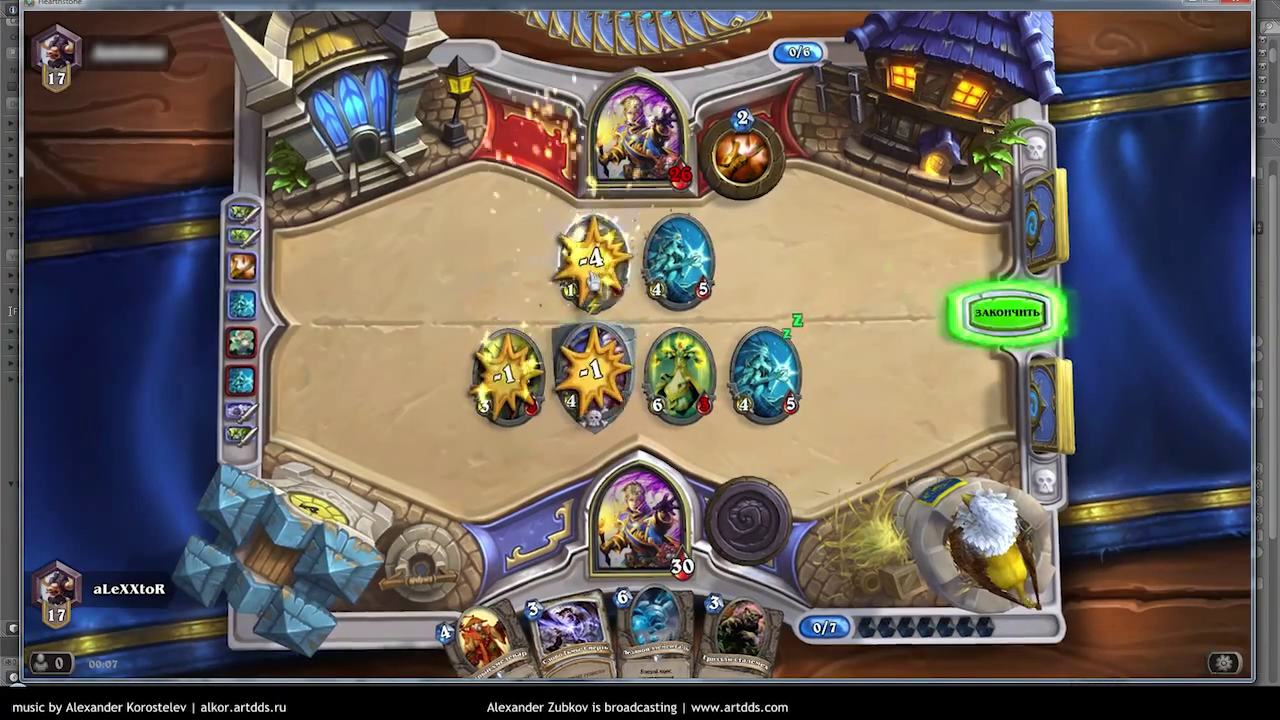
left_click(1007, 312)
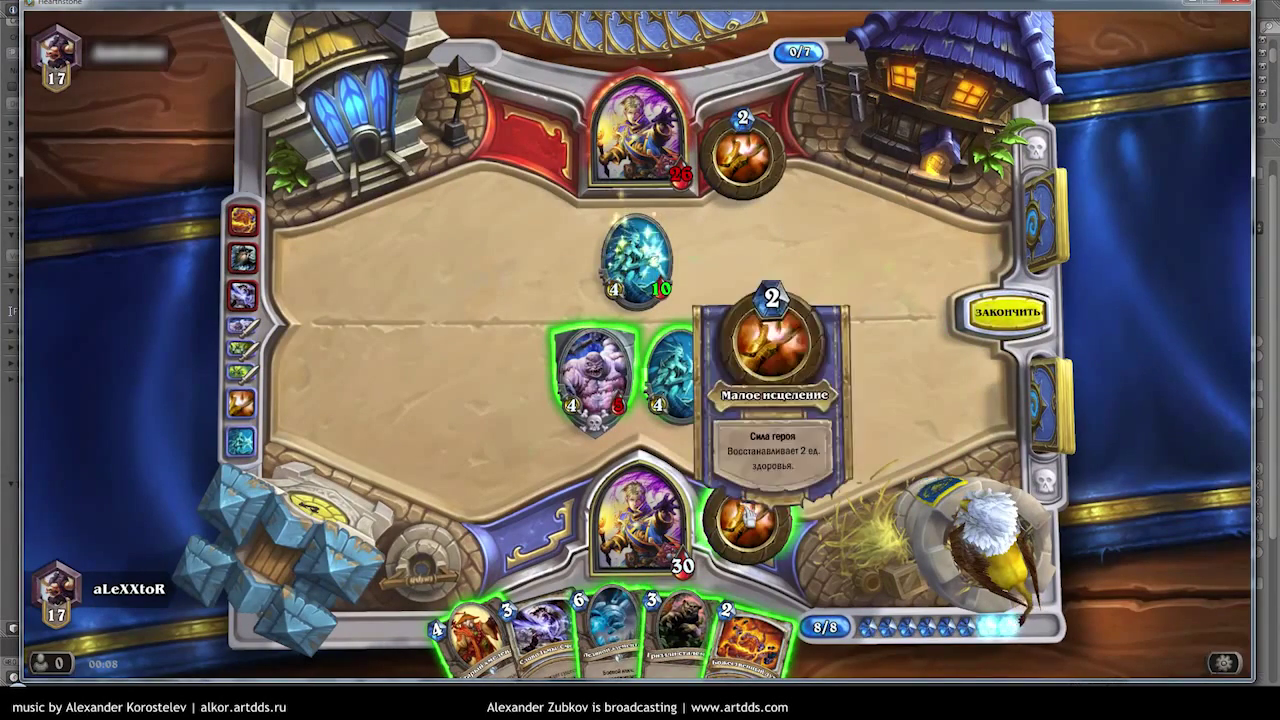
Play the 6-mana minion, cast the 2-mana spell on an enemy minion, hit the hero twice, and end the turn
left_click_drag(770, 455, 714, 370)
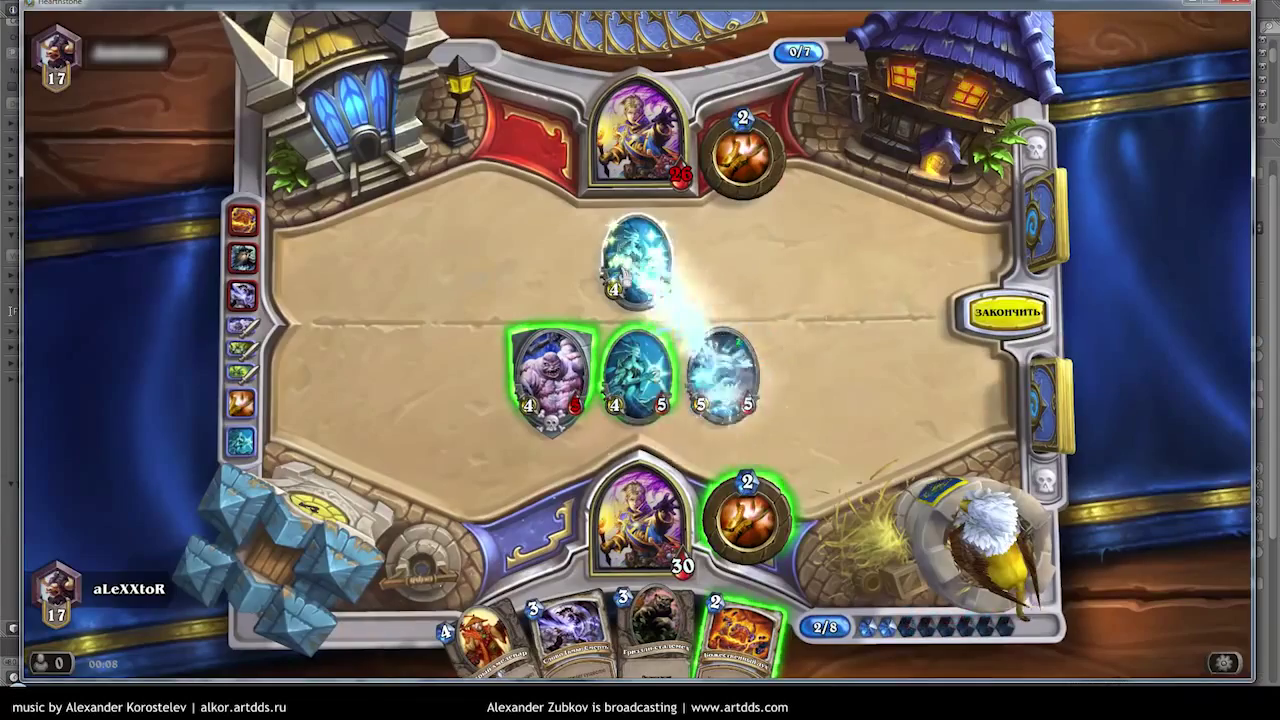
left_click_drag(745, 640, 636, 258)
left_click_drag(550, 375, 640, 135)
left_click_drag(637, 375, 640, 135)
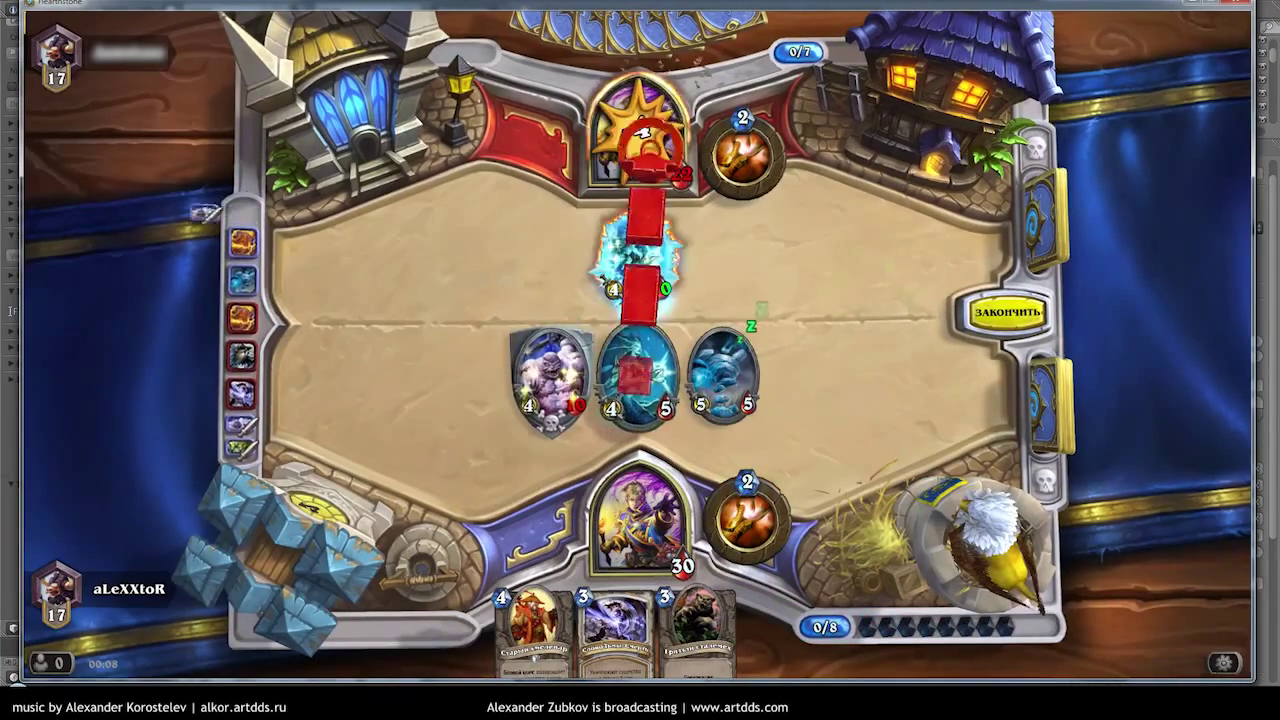
left_click(1007, 313)
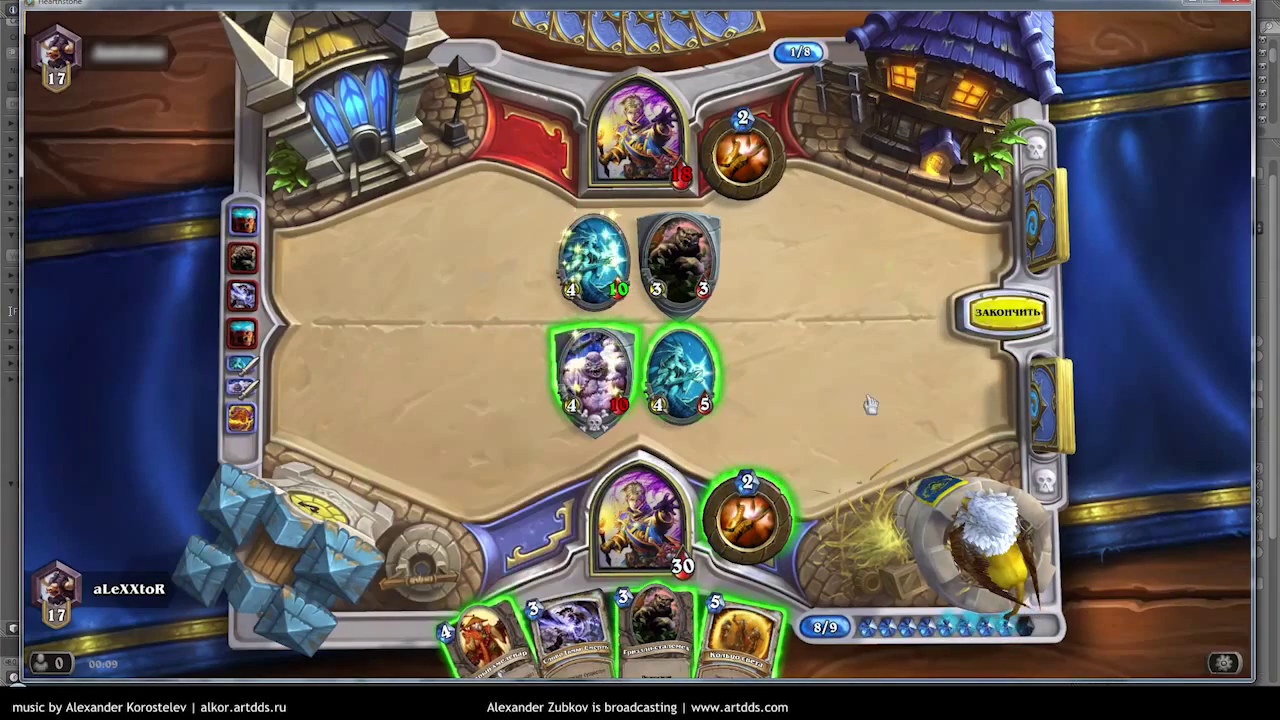
Attack the enemy 3/3 werewolf with the 4/10, play the 4-cost minion and Grizzly, and end the turn
left_click_drag(594, 375, 678, 262)
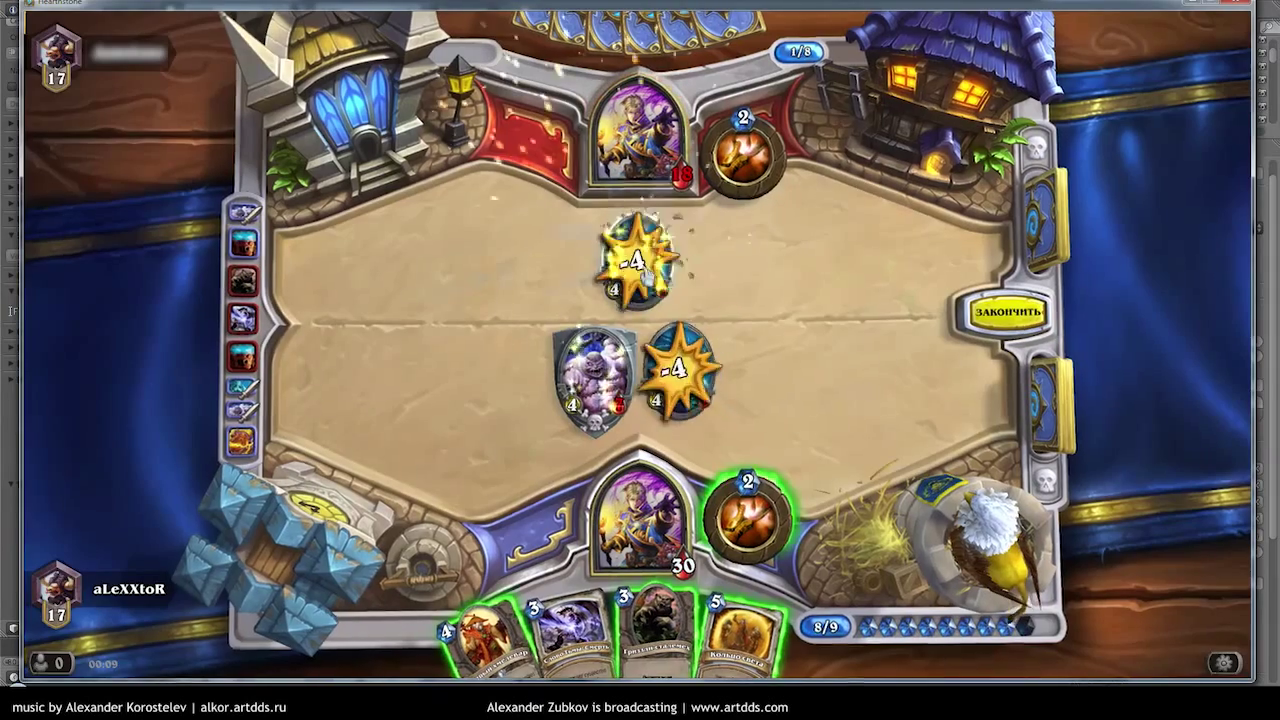
left_click_drag(482, 640, 720, 375)
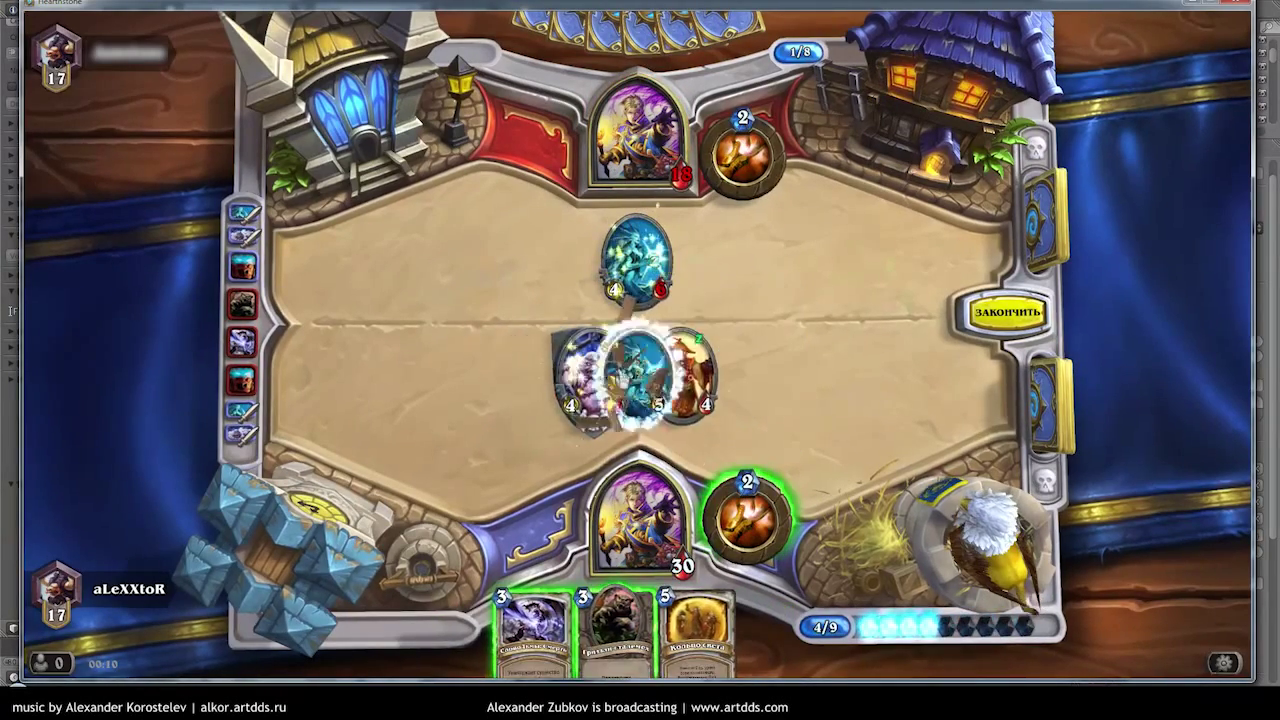
left_click_drag(615, 625, 760, 380)
left_click(1005, 312)
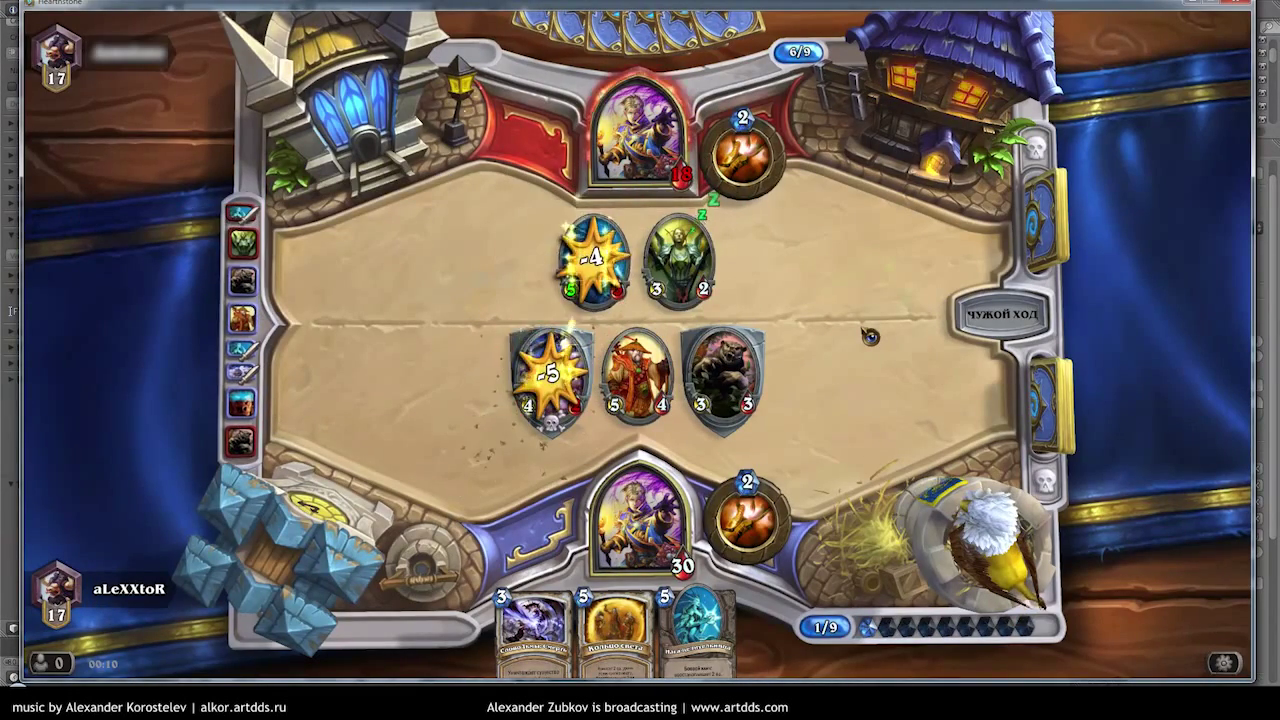
Send a thank-you emote, destroy a minion with Слово Тьмы: Смерть, hit the hero for 5, end turn
right_click(640, 515)
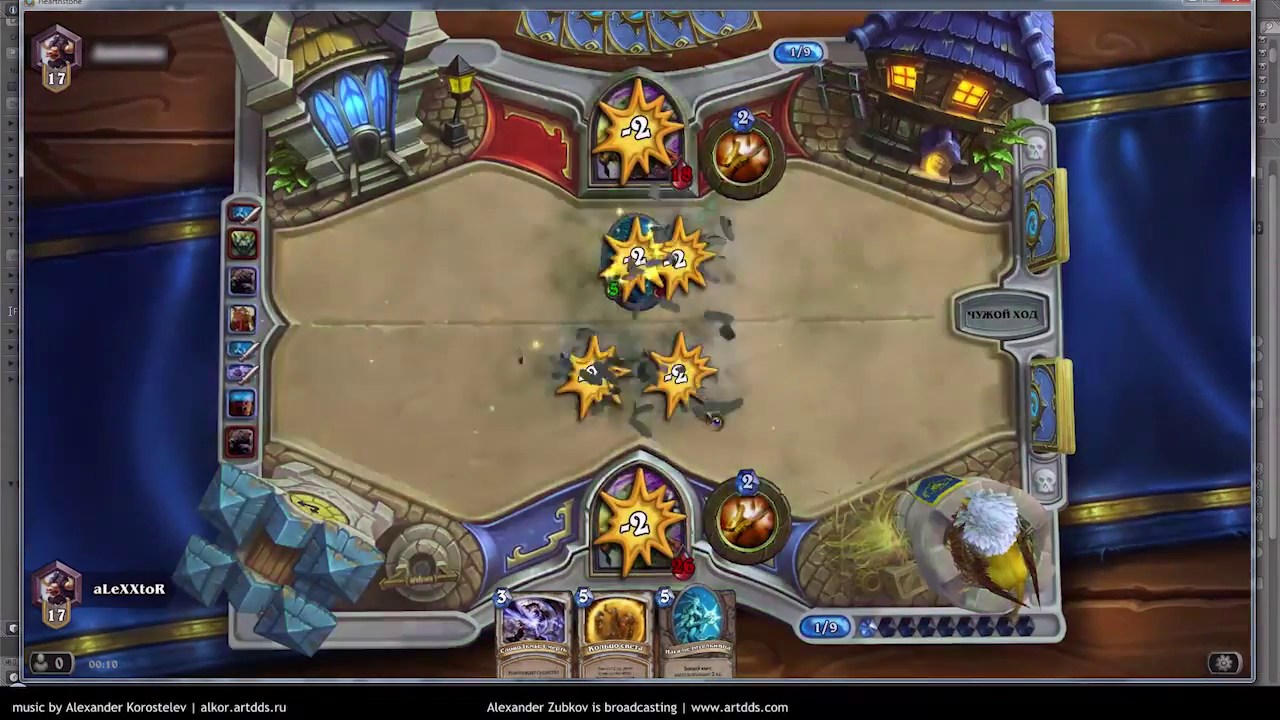
left_click(593, 446)
mouse_move(533, 625)
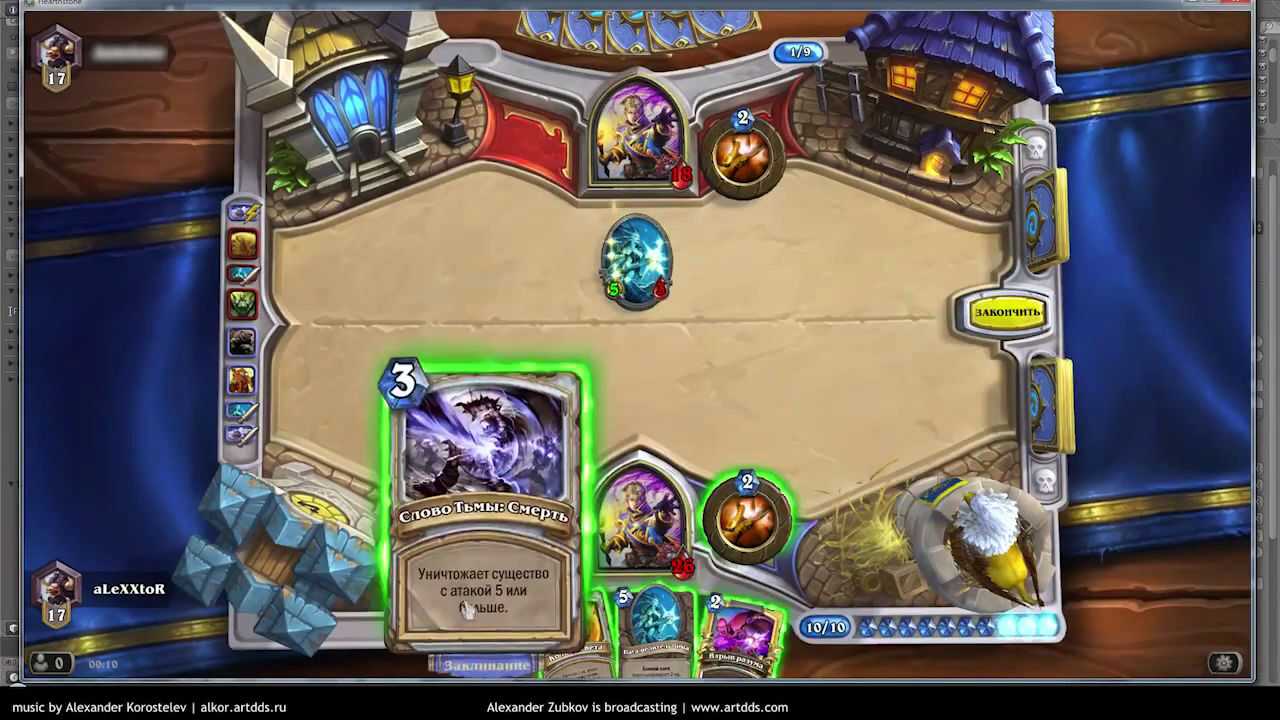
left_click_drag(482, 624, 633, 266)
left_click_drag(697, 427, 638, 440)
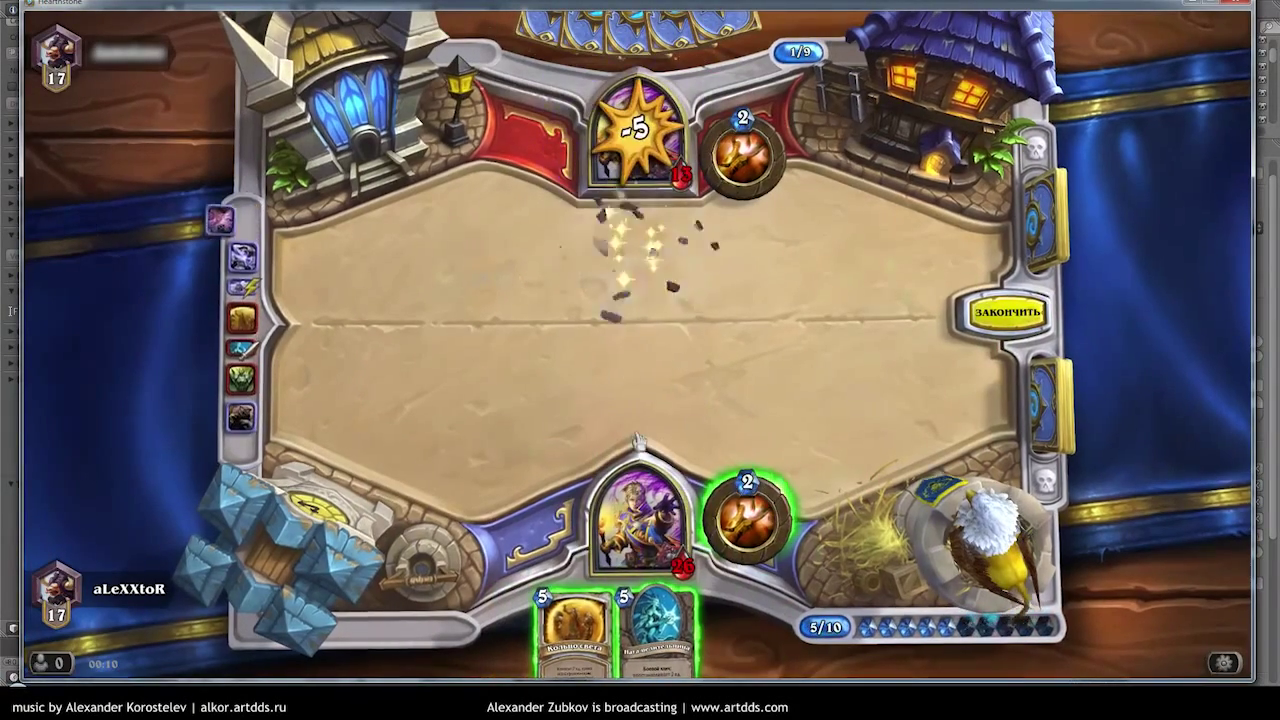
left_click(1005, 312)
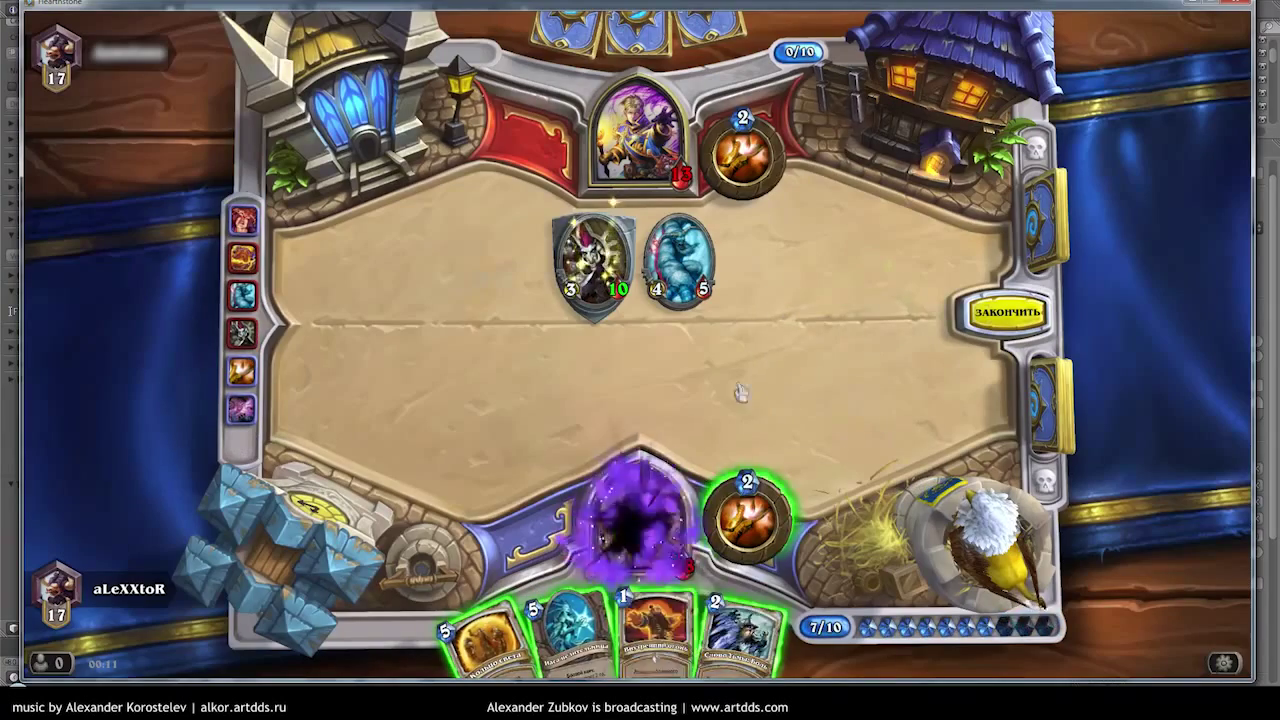
Destroy the enemy 3/10 with Слово Тьмы: Боль, play the 5-mana minion, and end the turn
left_click_drag(722, 632, 594, 265)
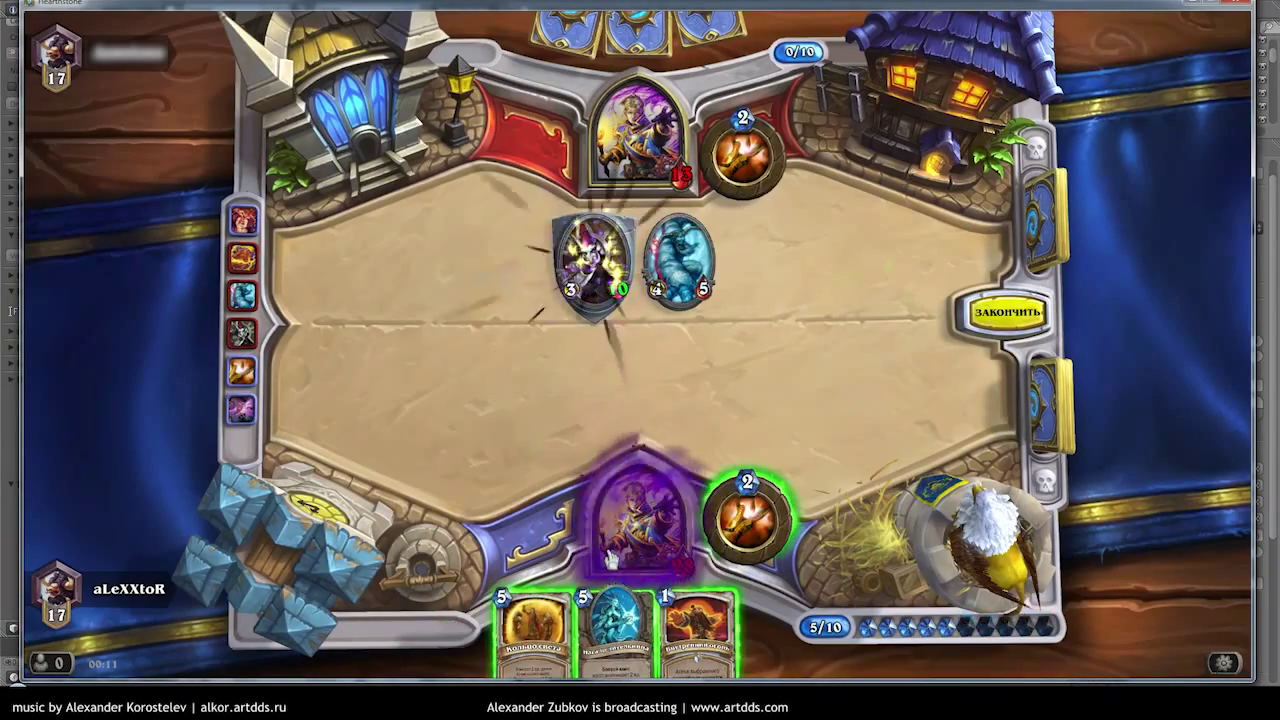
left_click_drag(615, 625, 637, 375)
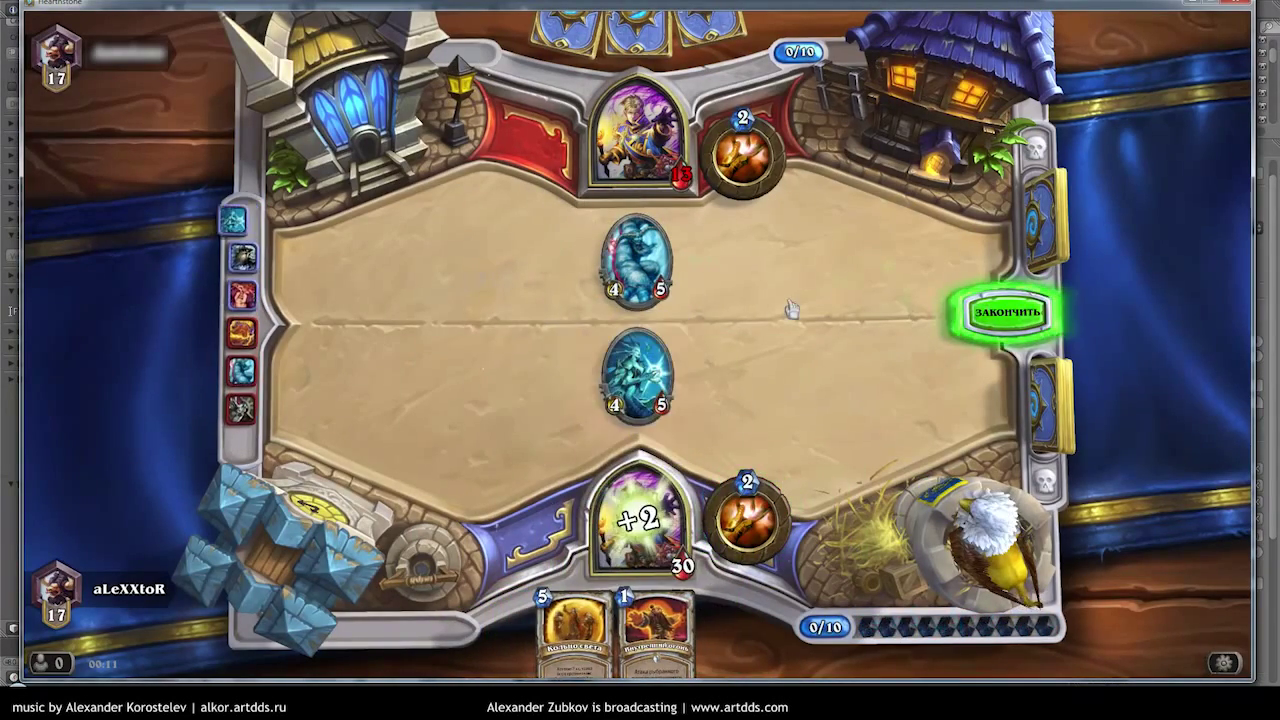
left_click(1007, 312)
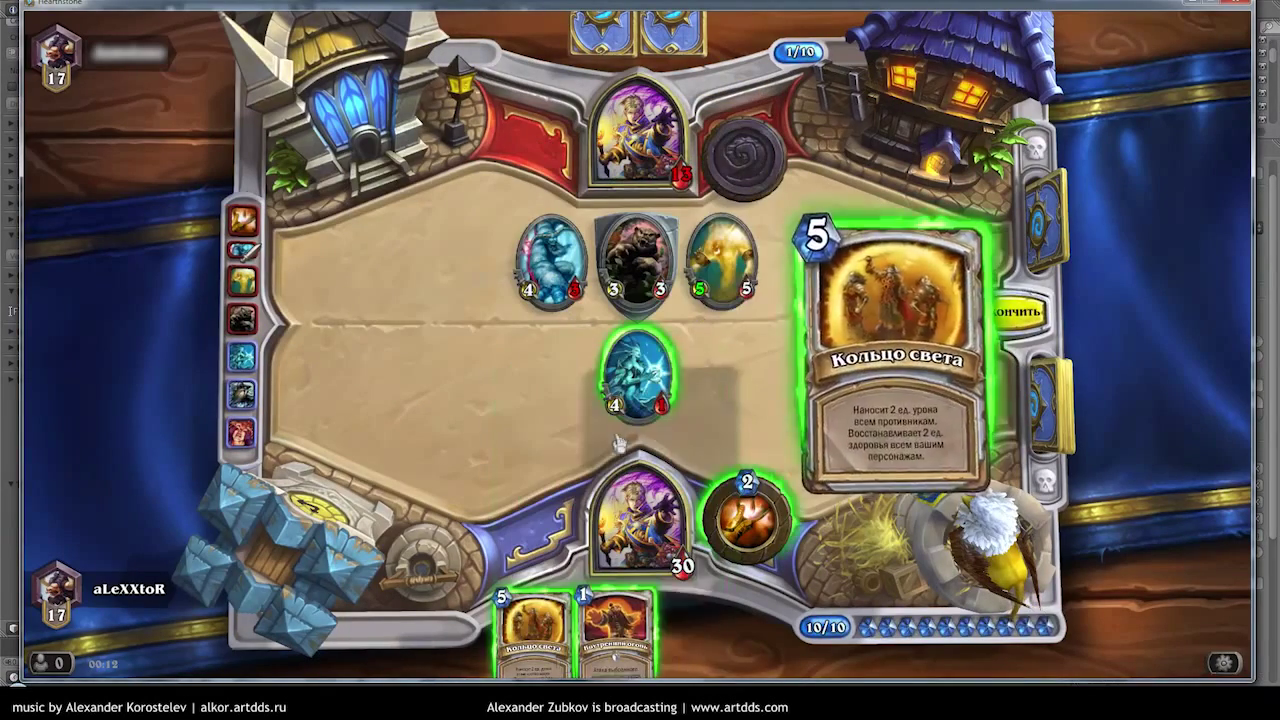
Cast Кольцо света on all enemies, then Слово силы: Щит on the left minion, ending each turn
left_click_drag(533, 625, 737, 400)
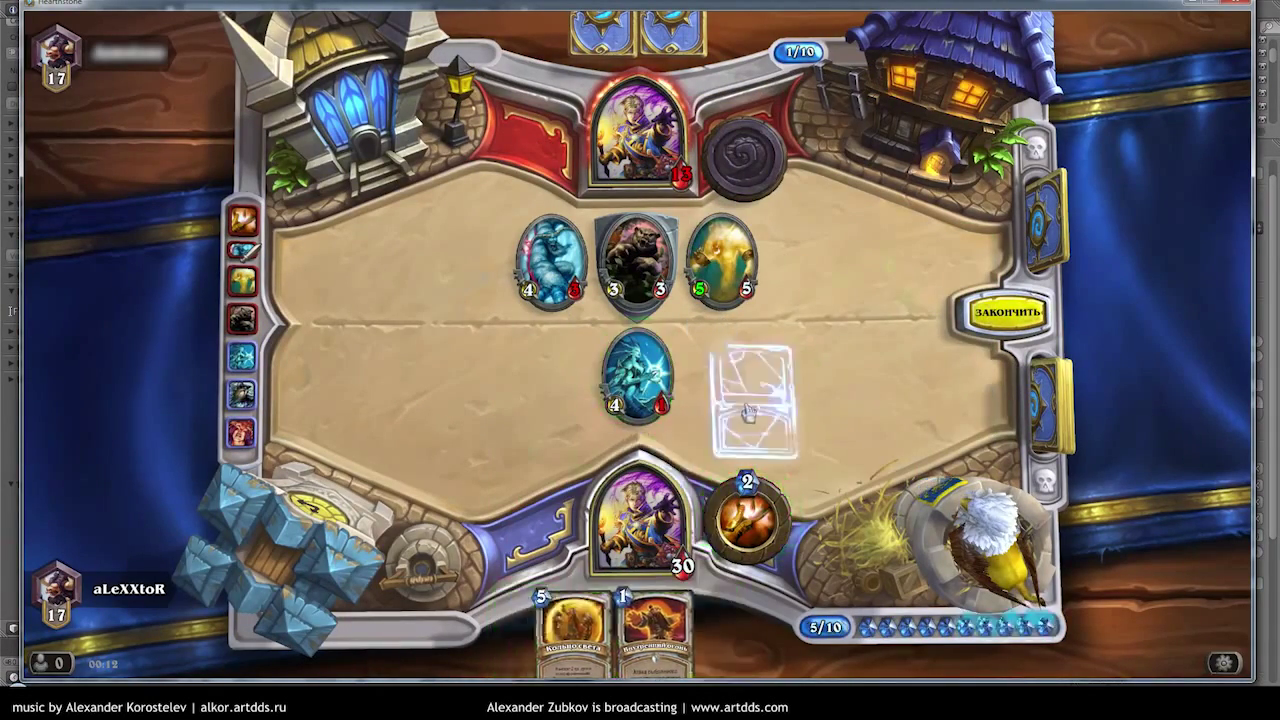
left_click_drag(571, 610, 737, 385)
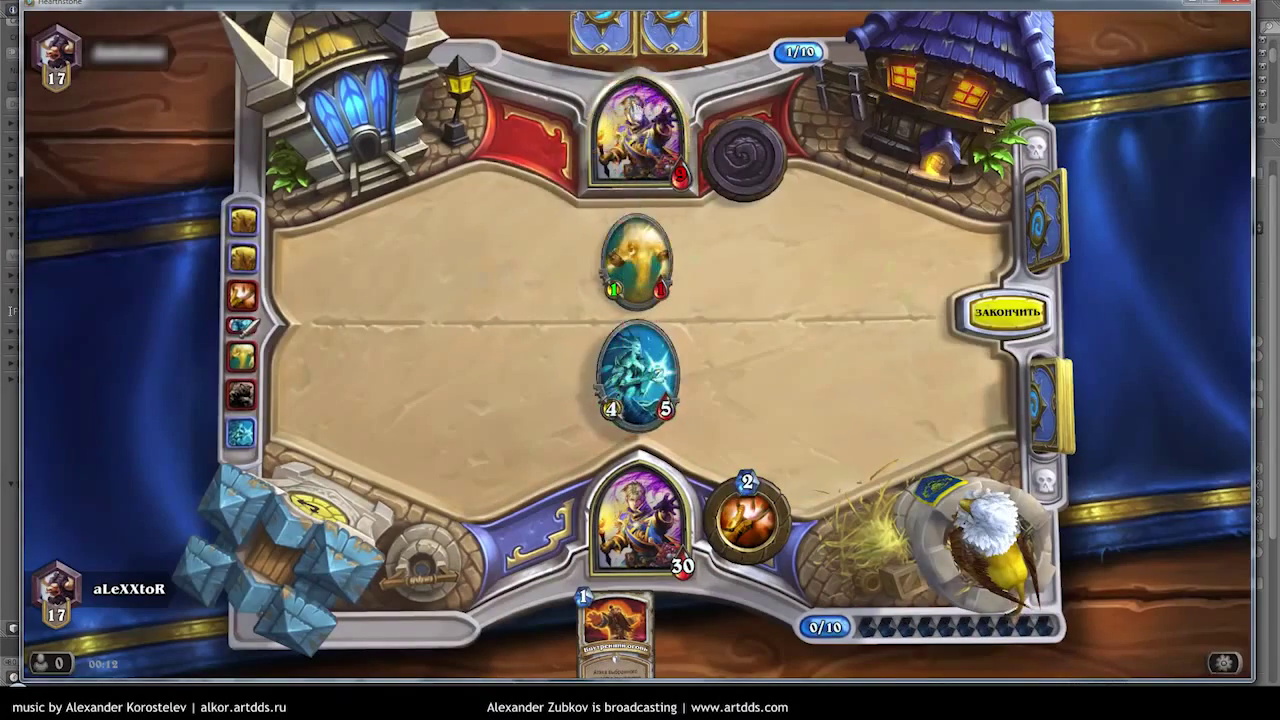
left_click(1005, 312)
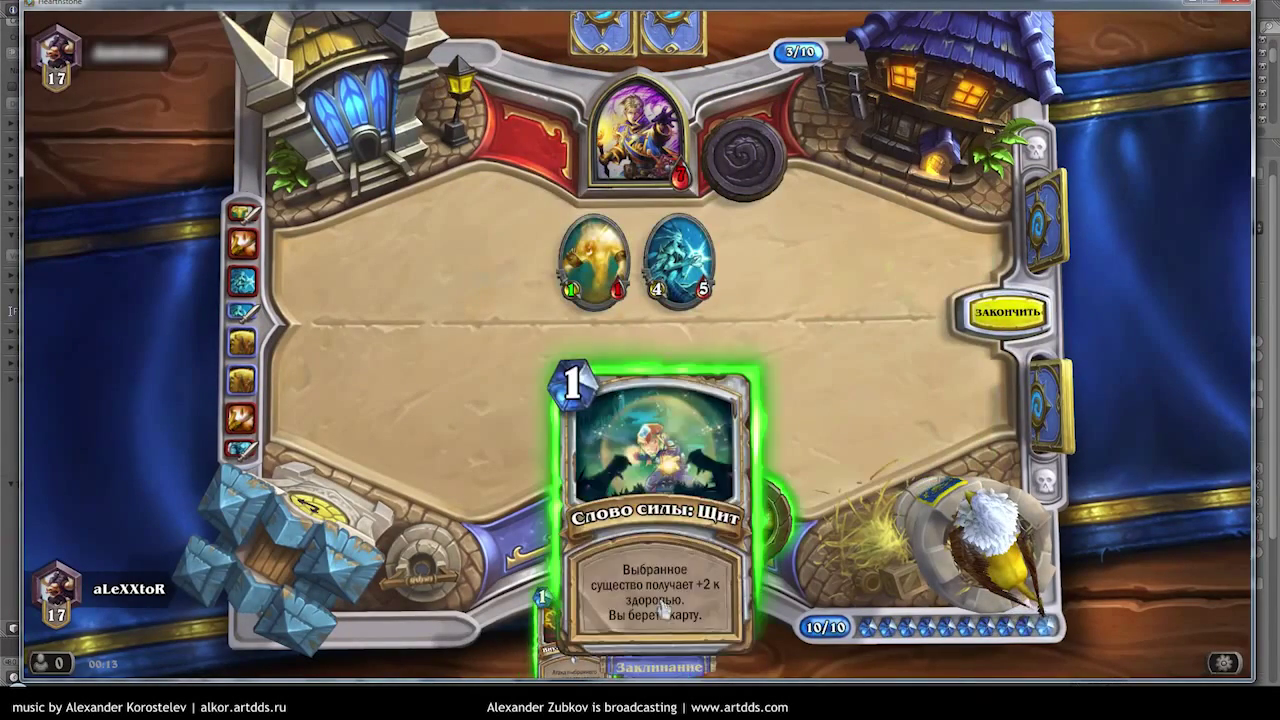
left_click_drag(662, 612, 593, 260)
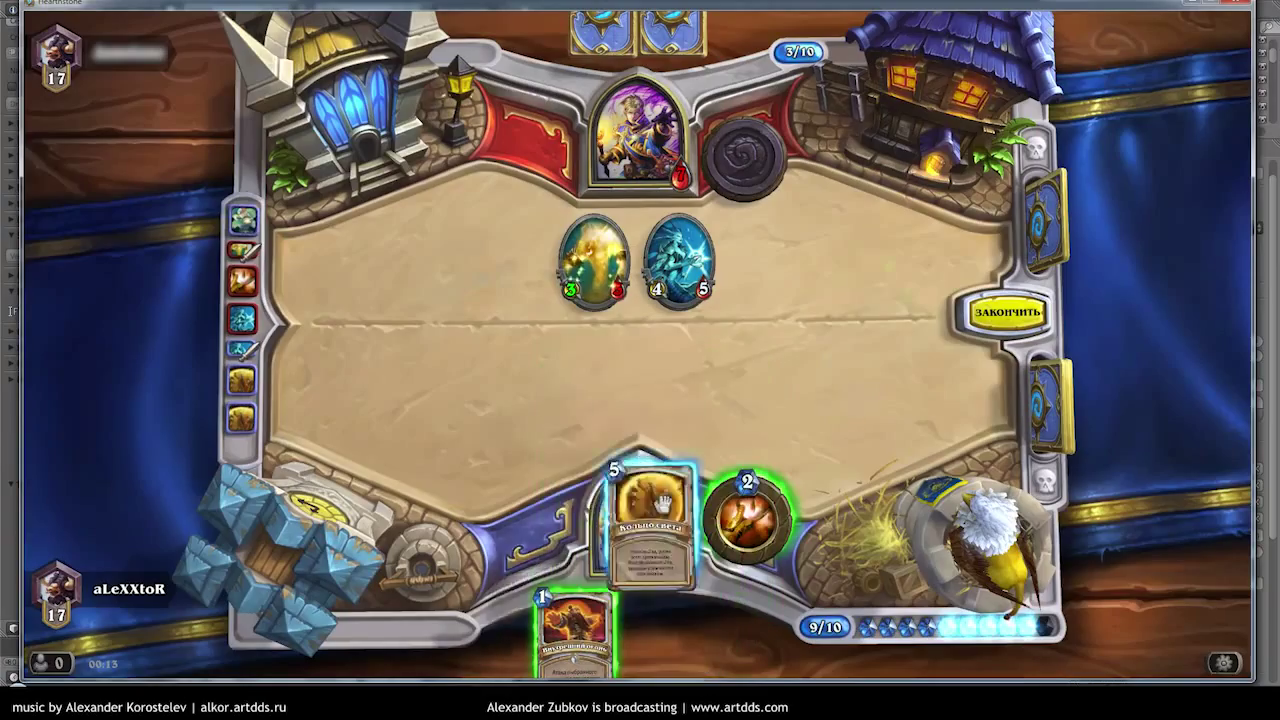
left_click(1055, 312)
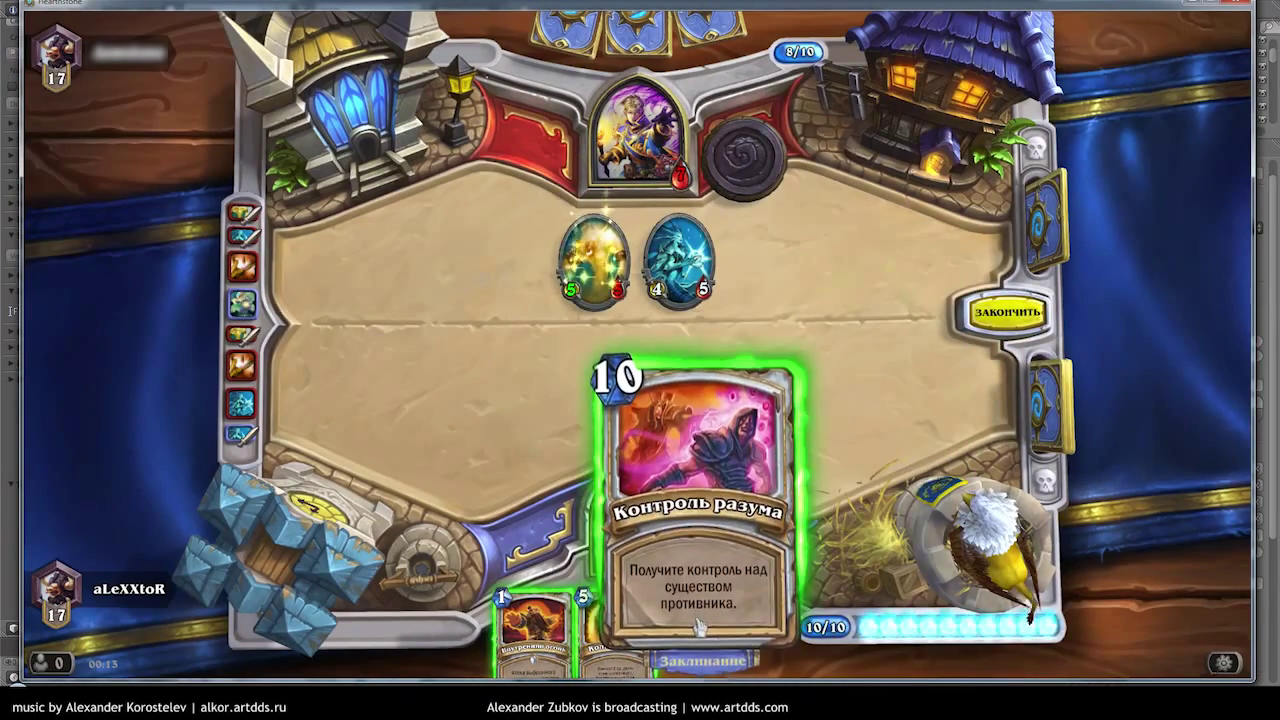
Steal the enemy 5/6 with Контроль разума, then play a 4-cost minion and Кольцо света, ending each turn
left_click_drag(697, 630, 597, 265)
left_click(1005, 312)
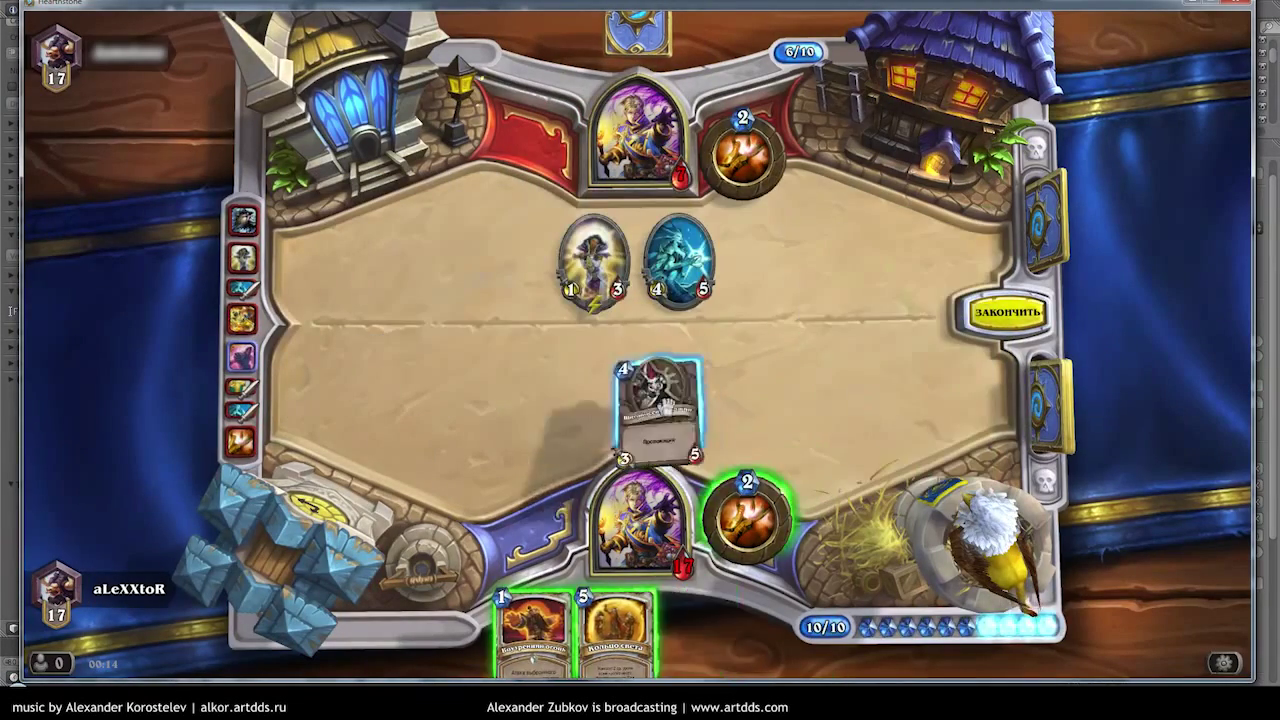
left_click_drag(658, 410, 640, 375)
left_click_drag(534, 625, 640, 375)
left_click_drag(617, 625, 640, 330)
left_click(1005, 312)
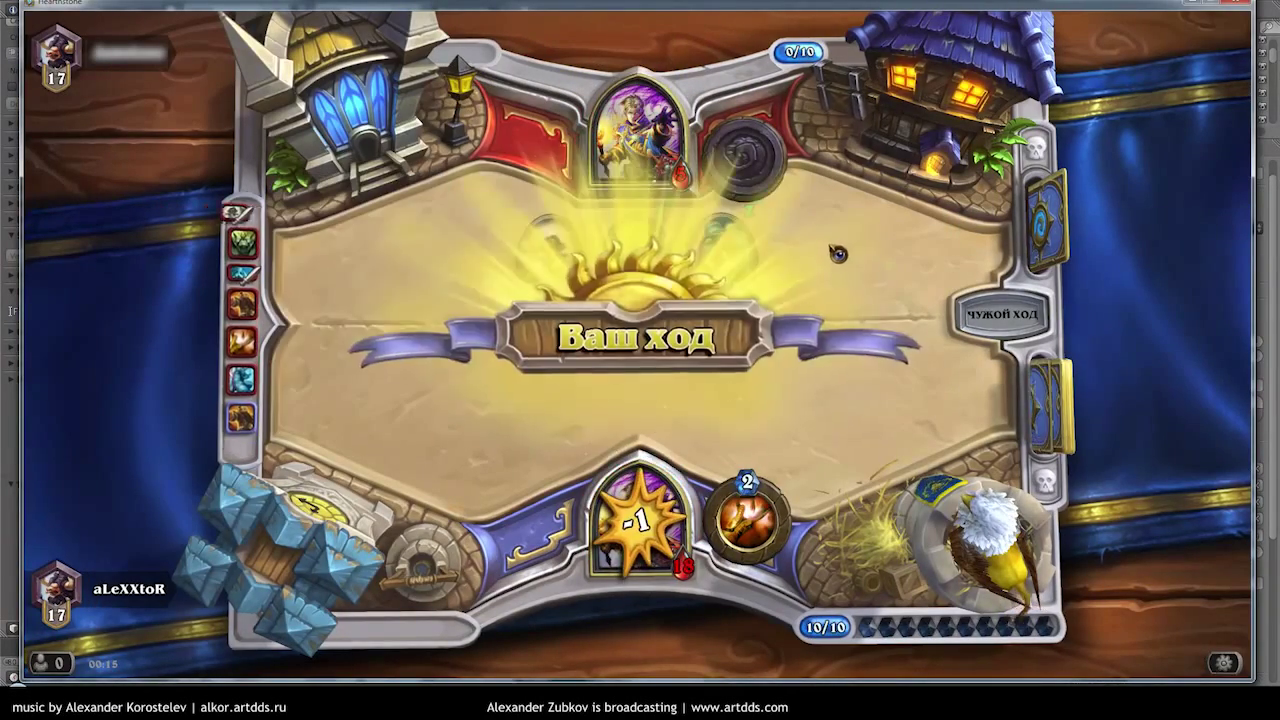
Play Elven Archer to shoot the enemy 1/1, heal your own hero, and end the turn
left_click_drag(890, 360, 651, 363)
left_click(550, 260)
left_click_drag(746, 515, 638, 520)
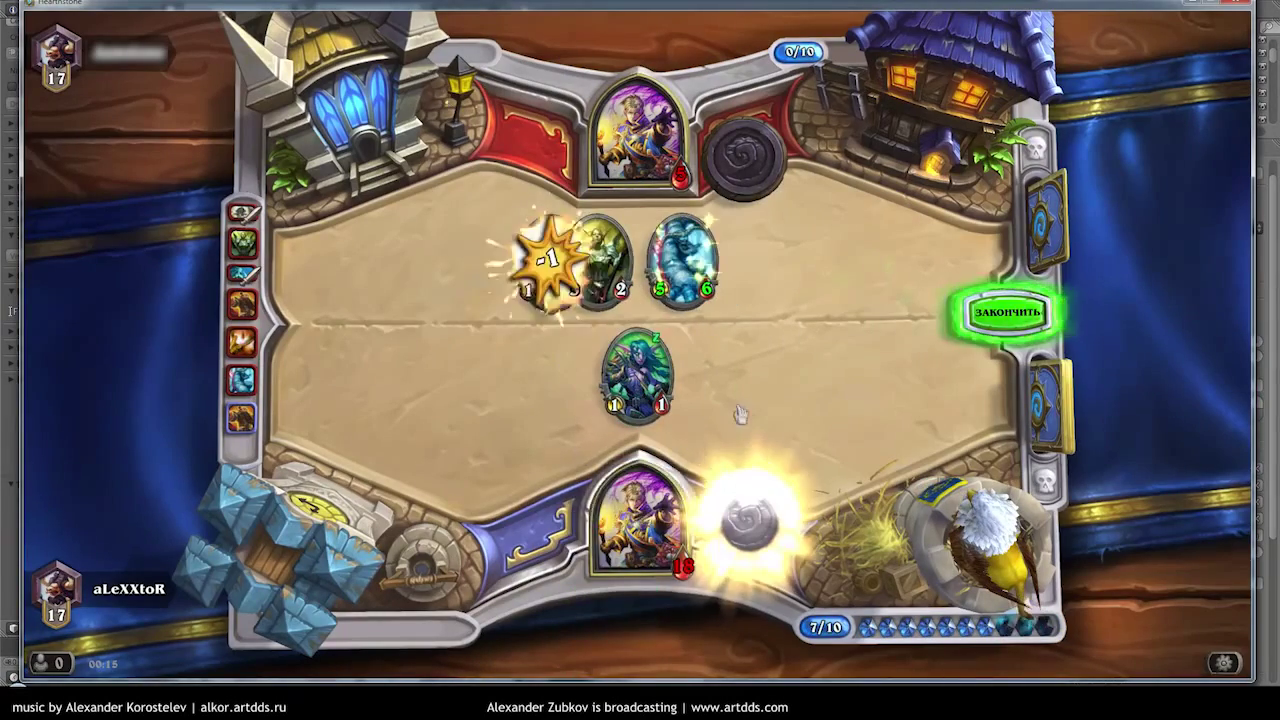
left_click(1000, 313)
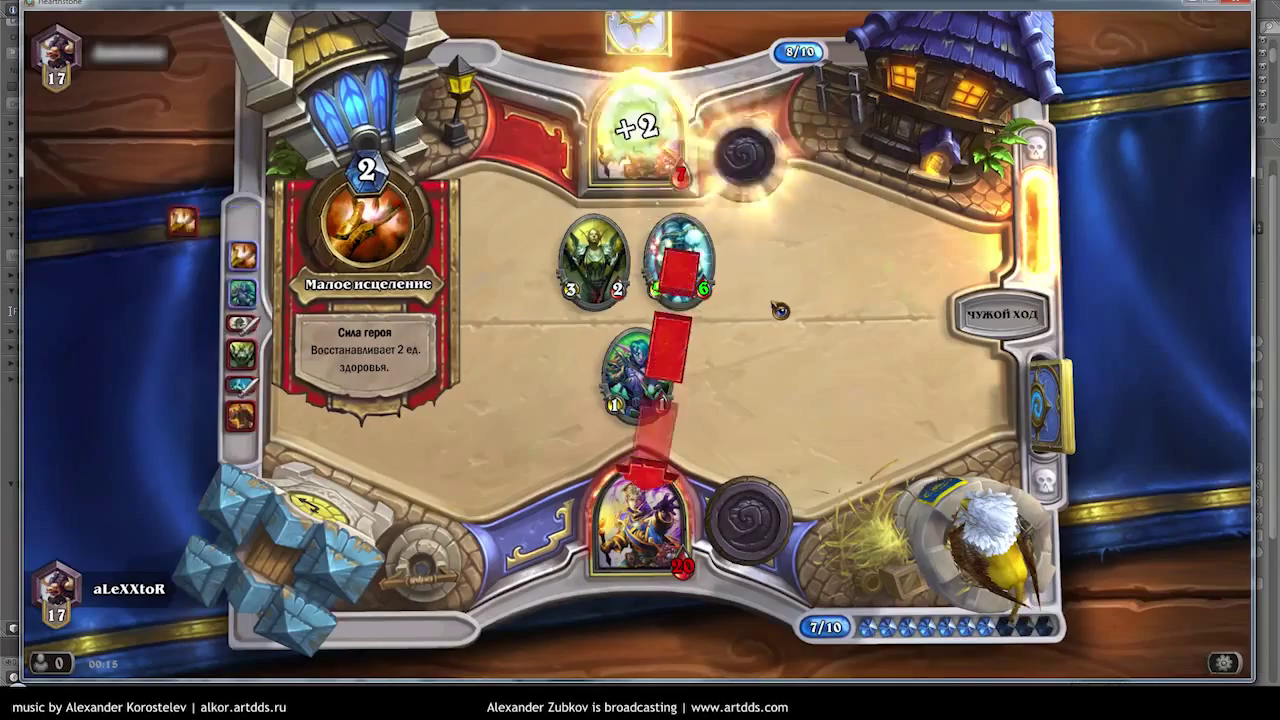
Play the 4/2, attack the enemy hero, finish it with a spell, and dismiss the rank-up screen
mouse_move(615, 660)
left_mouse_down()
mouse_move(716, 397)
mouse_move(640, 135)
left_mouse_up()
left_click_drag(594, 375, 640, 135)
left_click_drag(747, 515, 640, 520)
left_click(1007, 312)
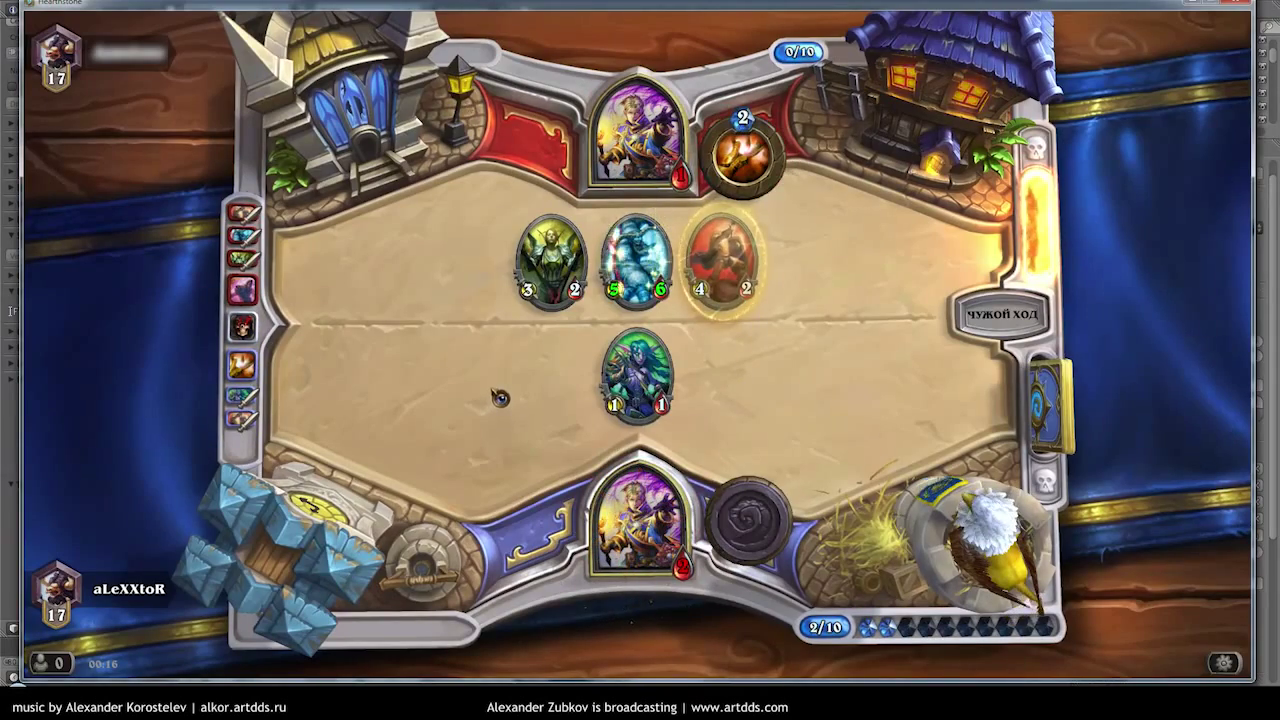
left_click_drag(614, 640, 640, 130)
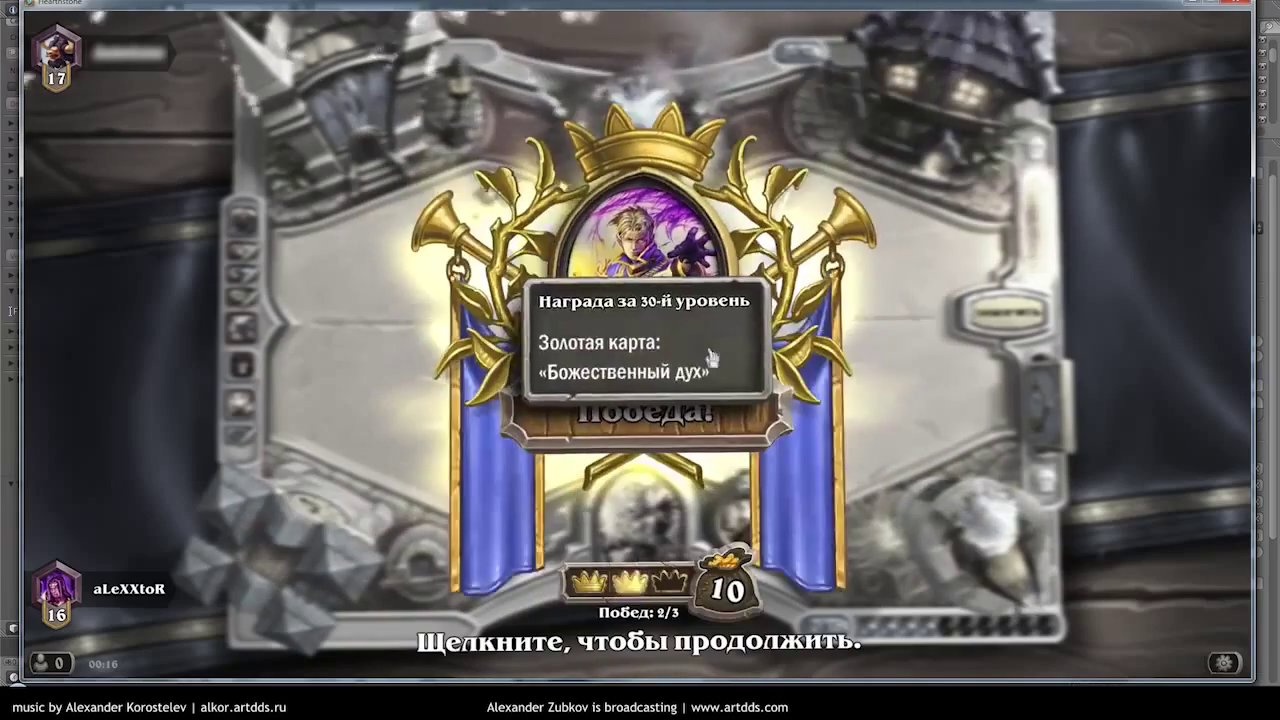
left_click(714, 337)
Append the line 'WOW... Really awesome fight!' to the closing text note, fixing the 'Reall' typo
left_click(695, 407)
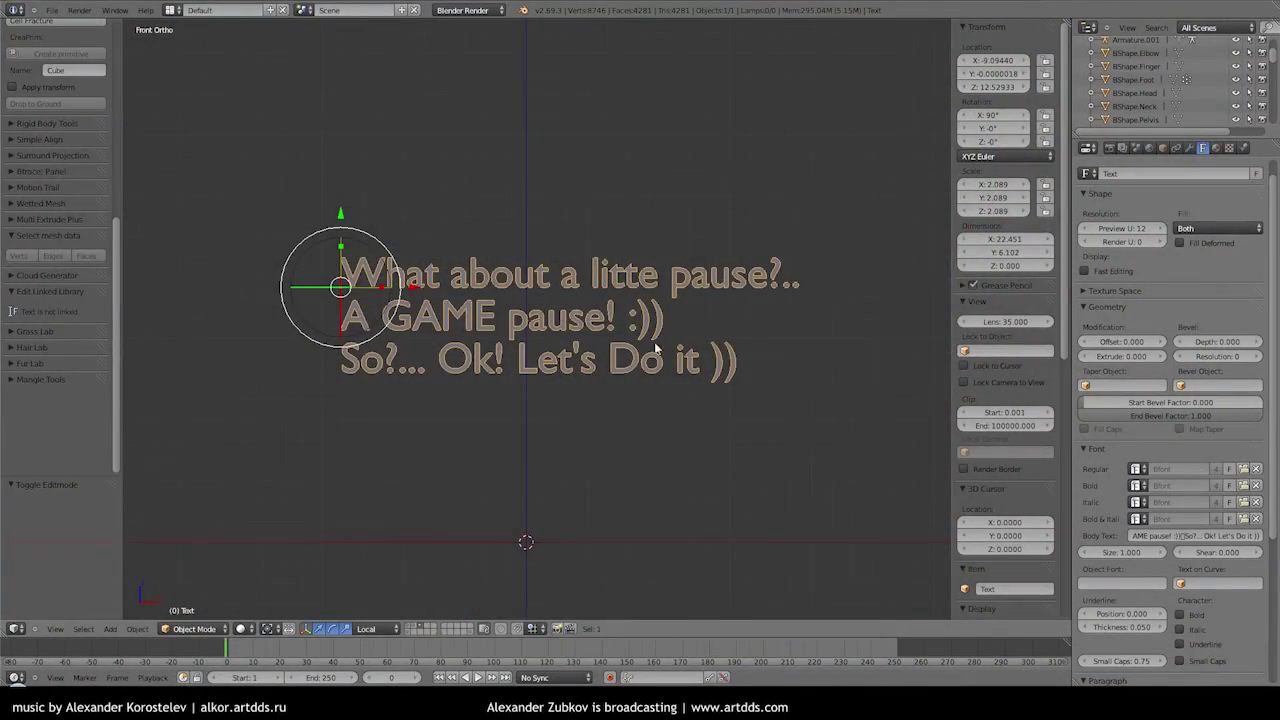
key("Tab")
key("Return")
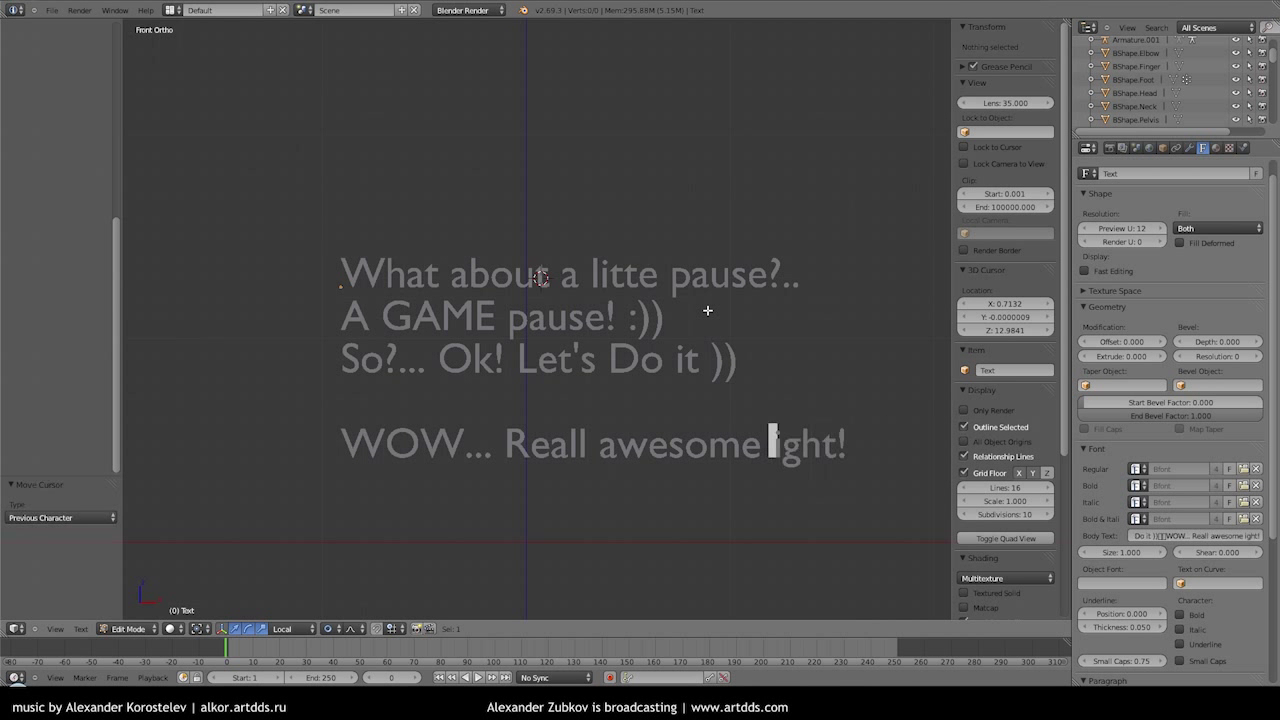
key("Left")
key("Left")
key("Left")
key("Right")
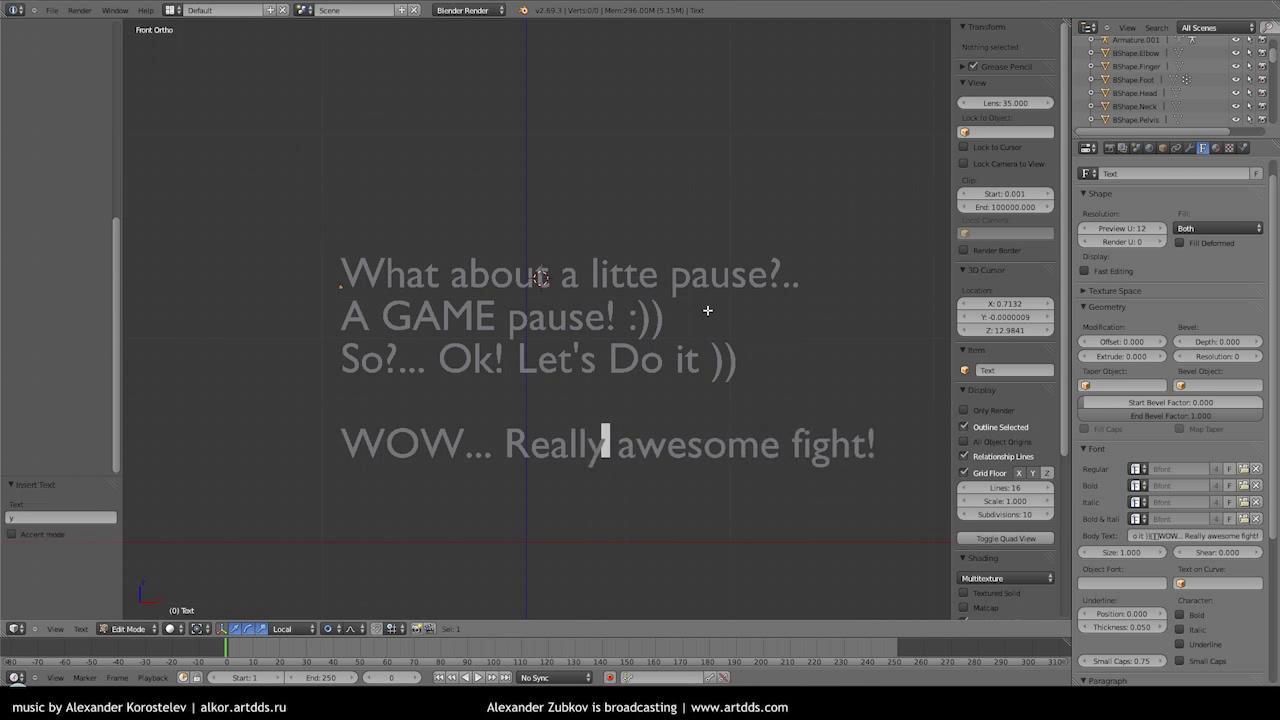
key("Tab")
key("ctrl+z")
key("Tab")
left_click(820, 380)
key("Return")
key("Return")
type("W")
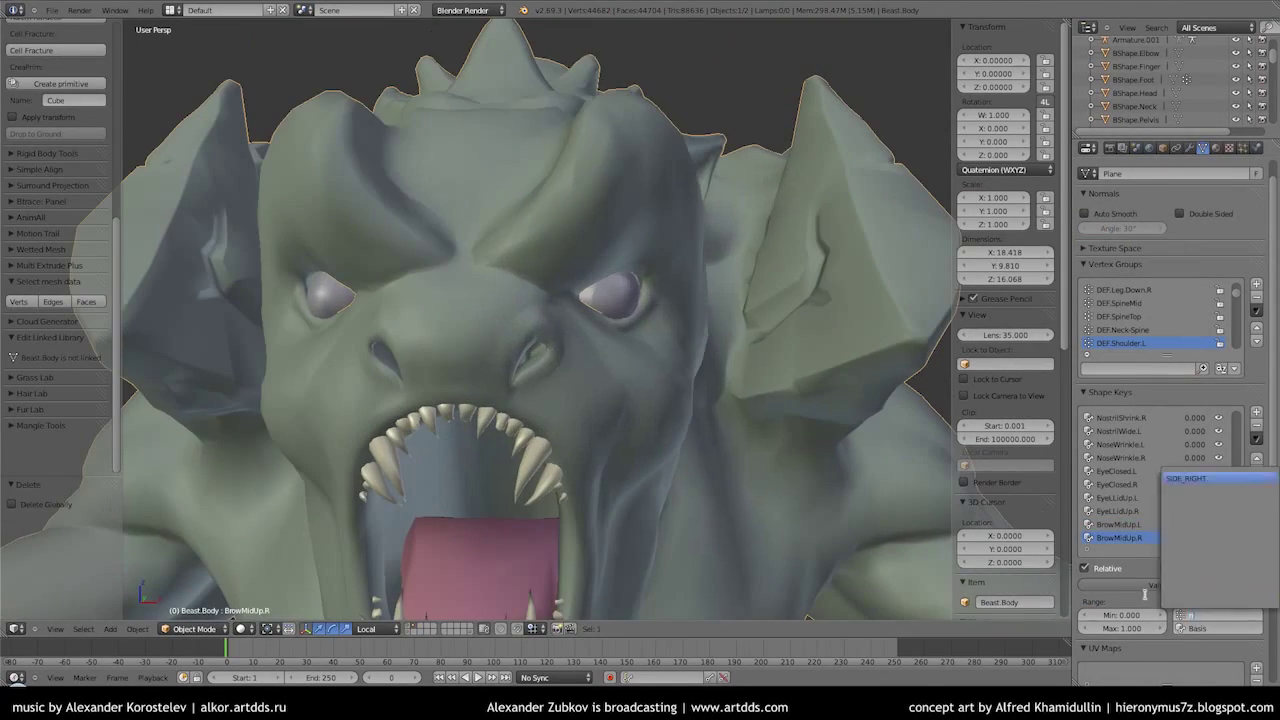
Limit BrowMidUp.R to the SIDE_RIGHT group and lower its value to -0.600
left_click(1190, 478)
left_click(1120, 524)
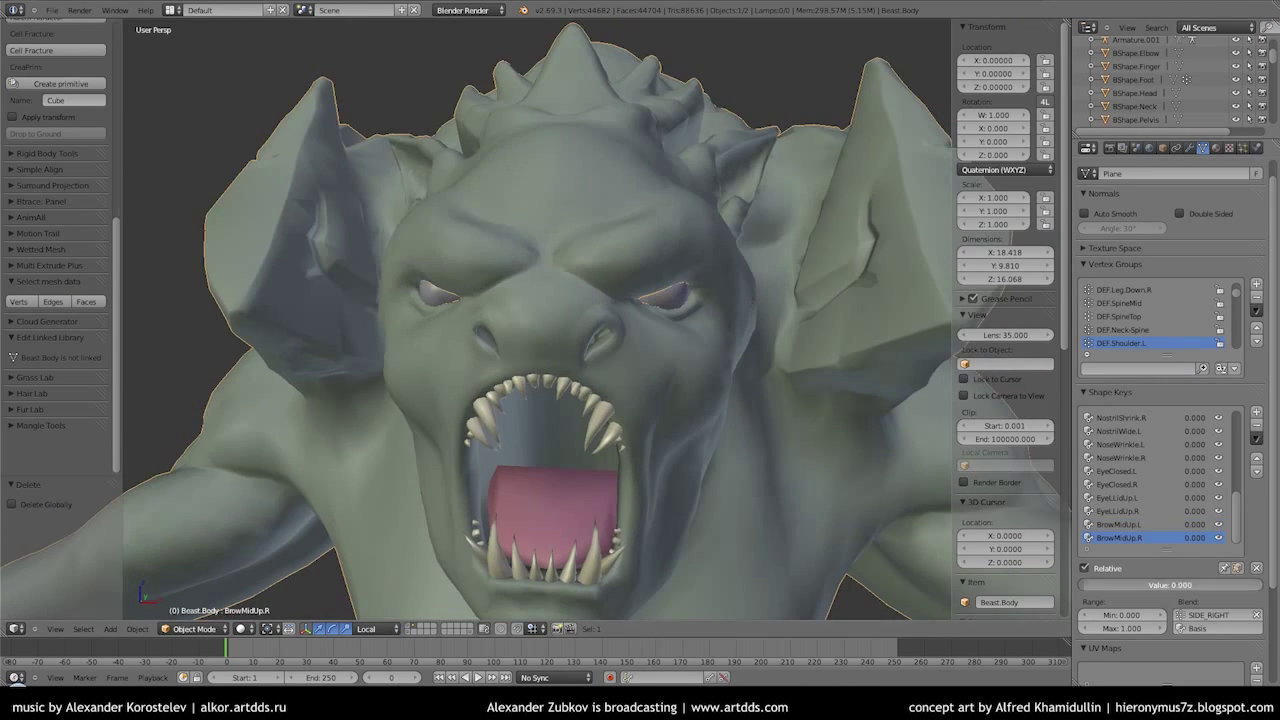
left_click(1120, 537)
left_click_drag(1170, 585, 1163, 585)
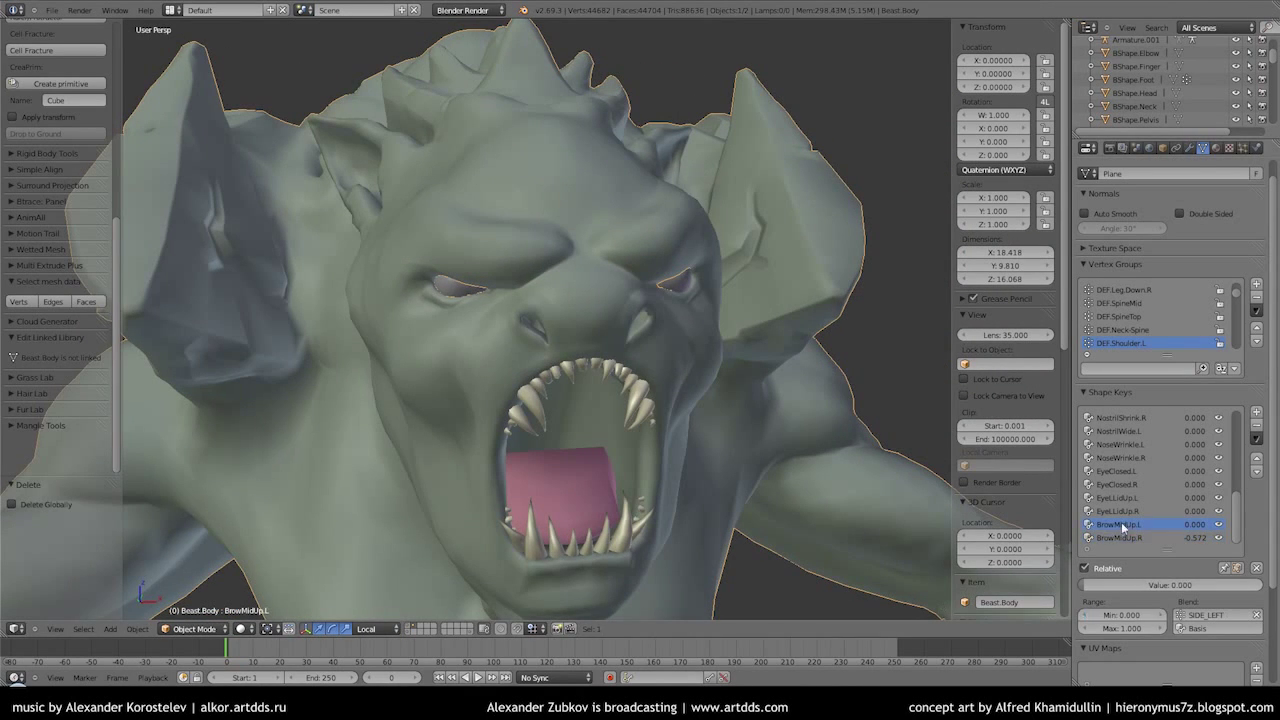
mouse_move(606, 251)
middle_mouse_down()
mouse_move(645, 292)
mouse_move(480, 386)
middle_mouse_up()
scroll(645, 292, "up", 5)
scroll(645, 290, "down", 5)
scroll(480, 386, "down", 3)
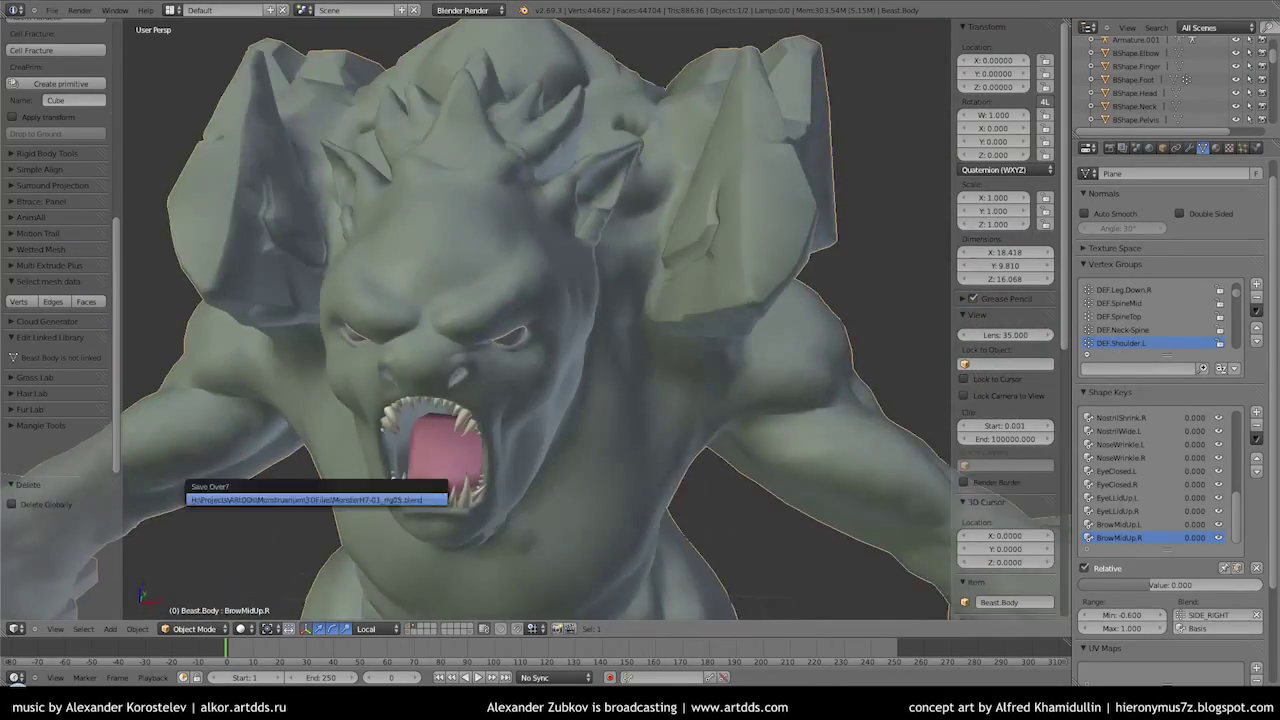
scroll(540, 320, "up", 3)
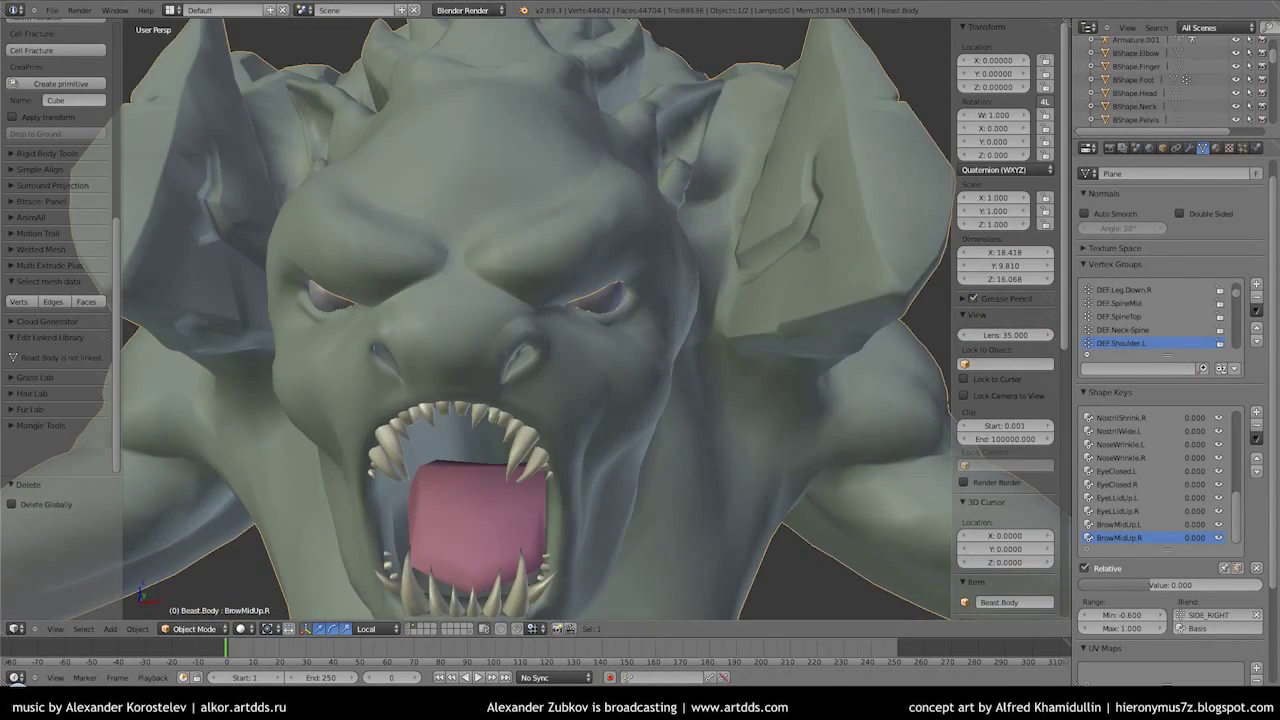
middle_click_drag(540, 320, 600, 300)
Add a new shape key and name it BrowInside.L
left_click(1257, 411)
double_click(1120, 537)
type("Ey")
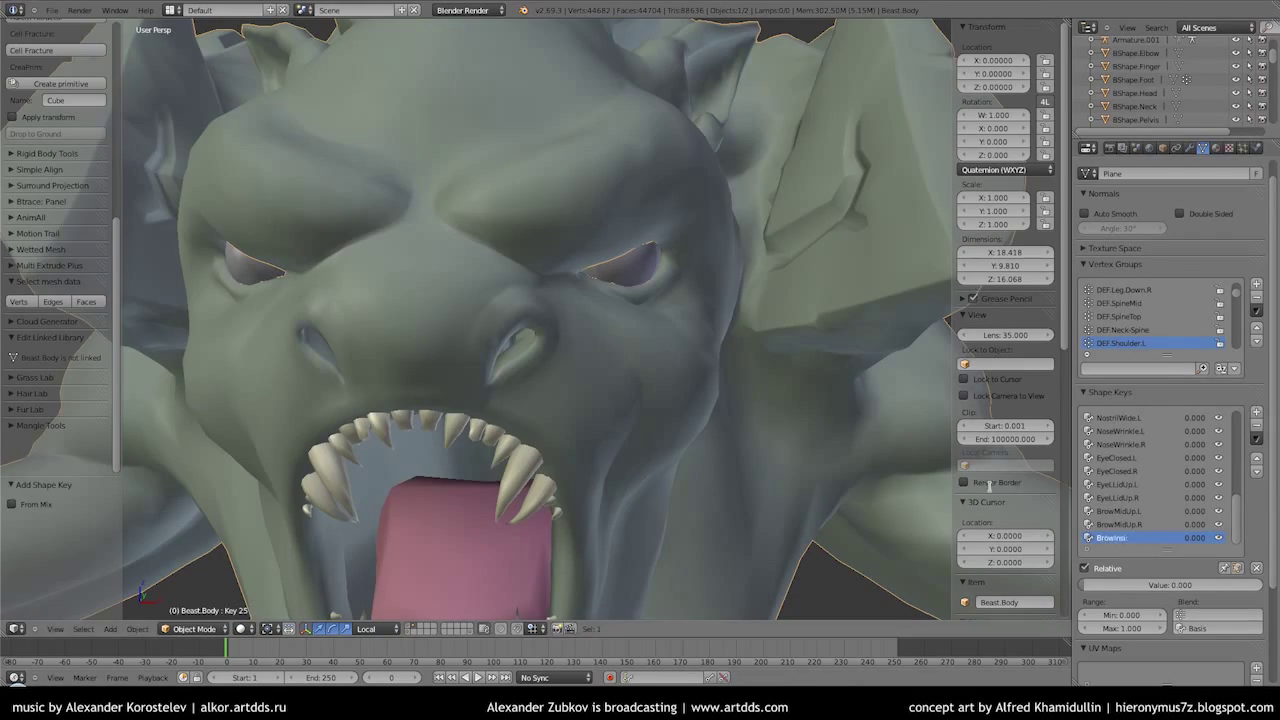
type("de.L")
key("Return")
Shift the brow along X, rotate it about Z by about -17.7°, and pull the inner brow inward
key("Tab")
key("g")
key("x")
left_click(705, 327)
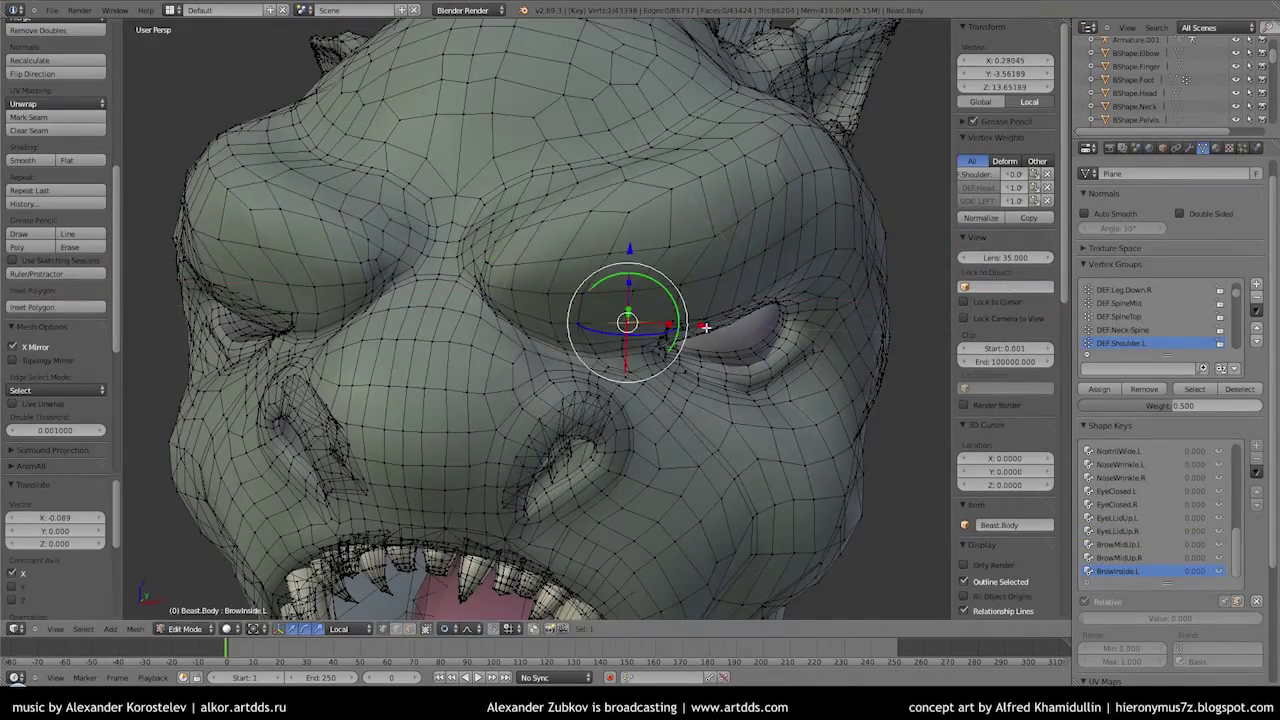
middle_click_drag(705, 327, 640, 300)
key("r")
key("z")
left_click(597, 227)
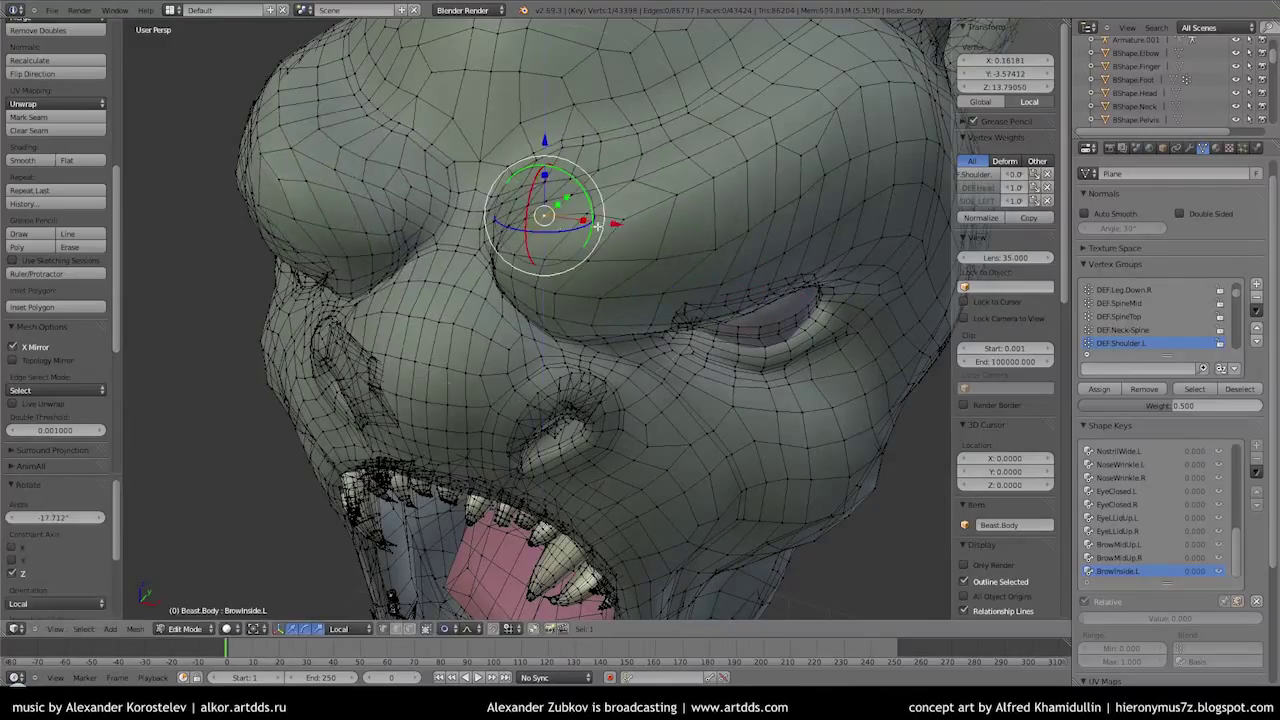
middle_click_drag(597, 227, 700, 230)
key("g")
key("x")
left_click(745, 232)
Reshape the brow underside and the area above the upper eyelid with proportional grabs
key("Tab")
key("Tab")
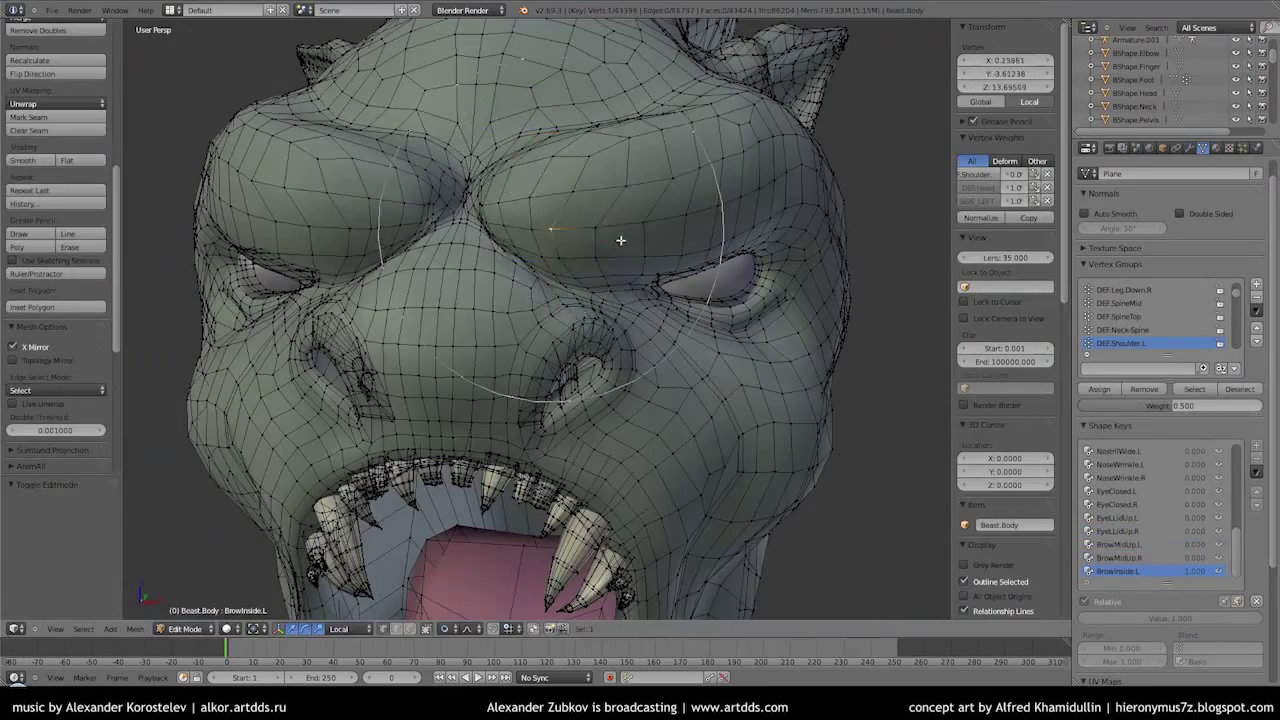
key("Tab")
scroll(522, 200, "down", 3)
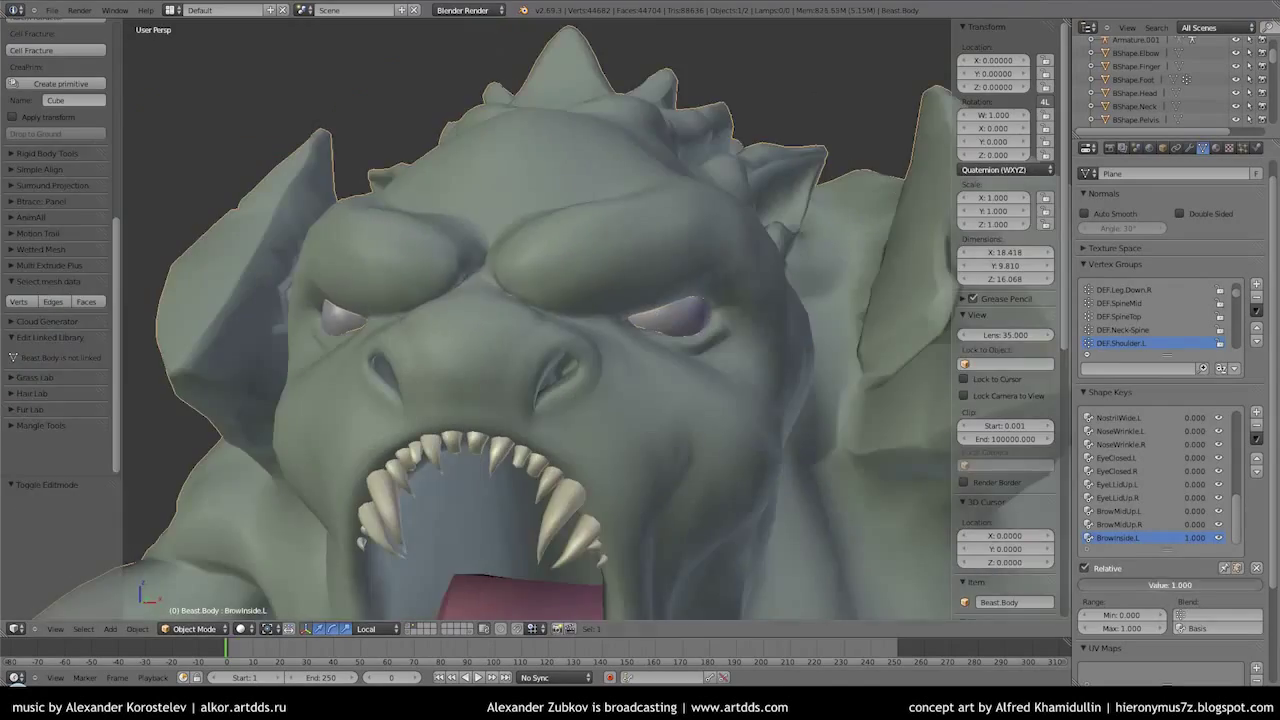
key("Tab")
key("g")
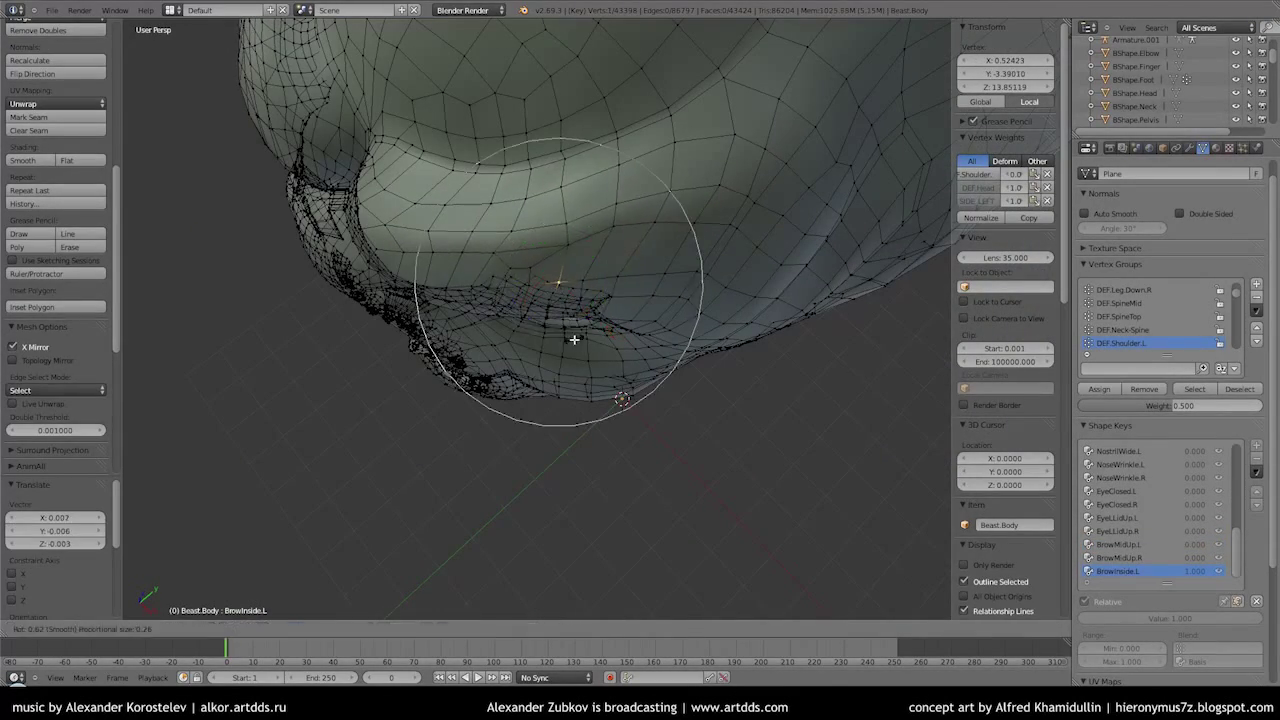
left_click(574, 339)
key("Tab")
scroll(571, 286, "up", 2)
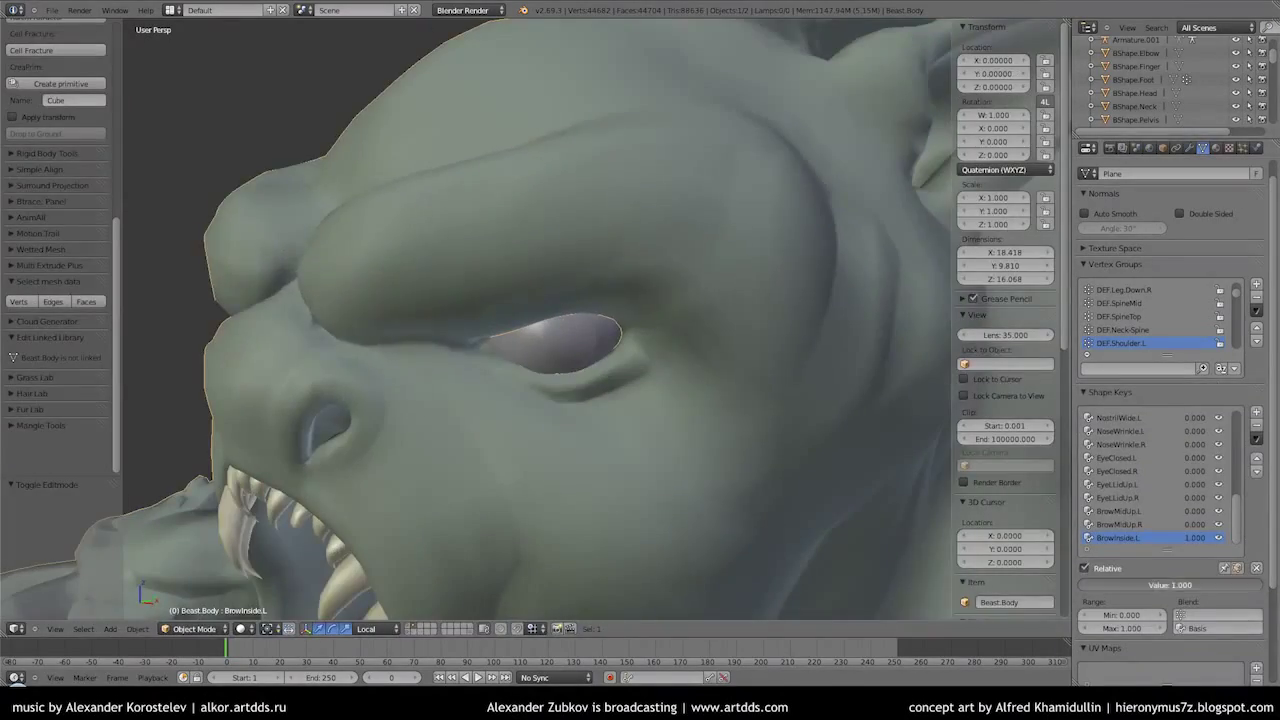
key("Tab")
key("g")
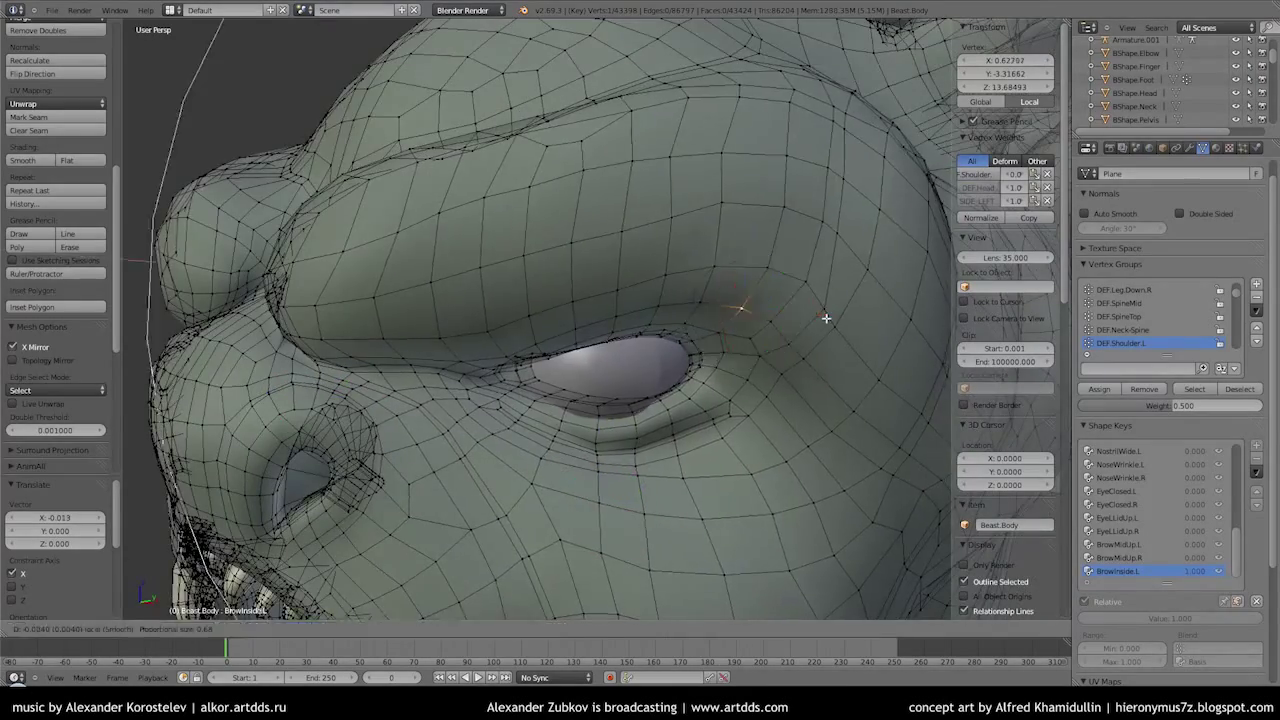
left_click(826, 318)
scroll(794, 166, "down", 3)
middle_click_drag(794, 166, 760, 257)
key("Tab")
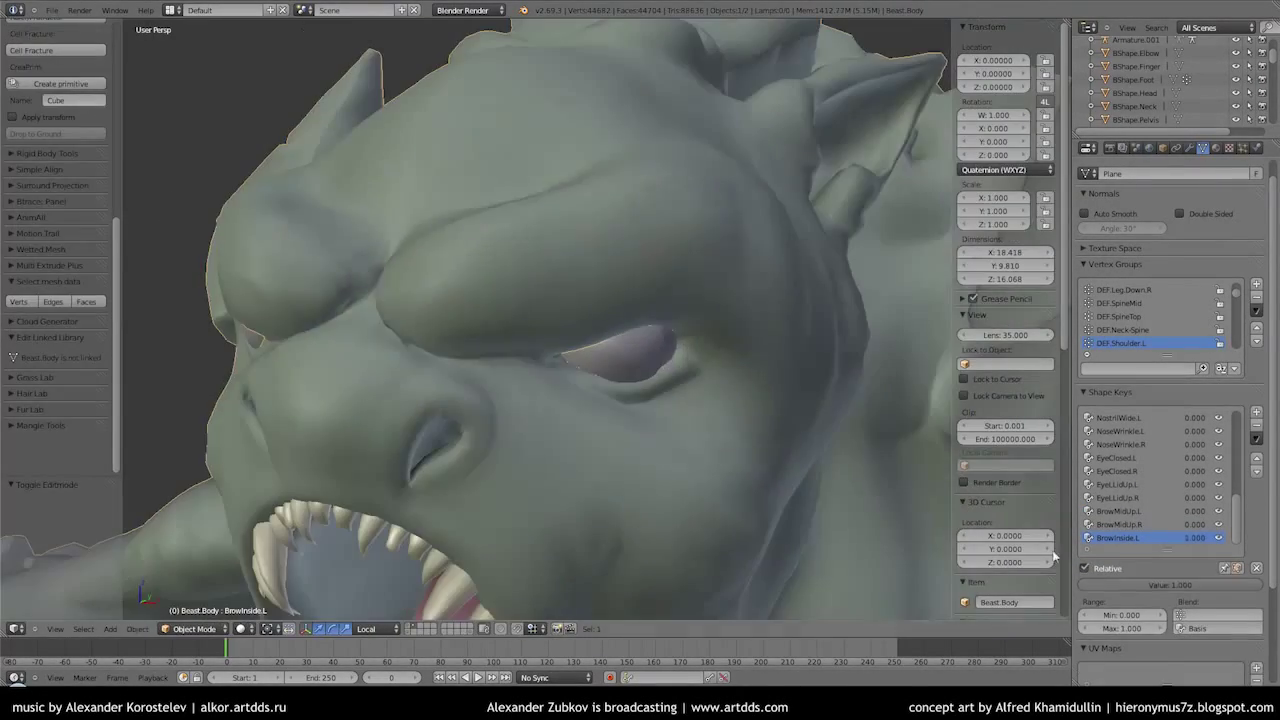
scroll(676, 329, "up", 5)
Pull the inner brow vertices twice with shrinking proportional falloff
key("Tab")
key("g")
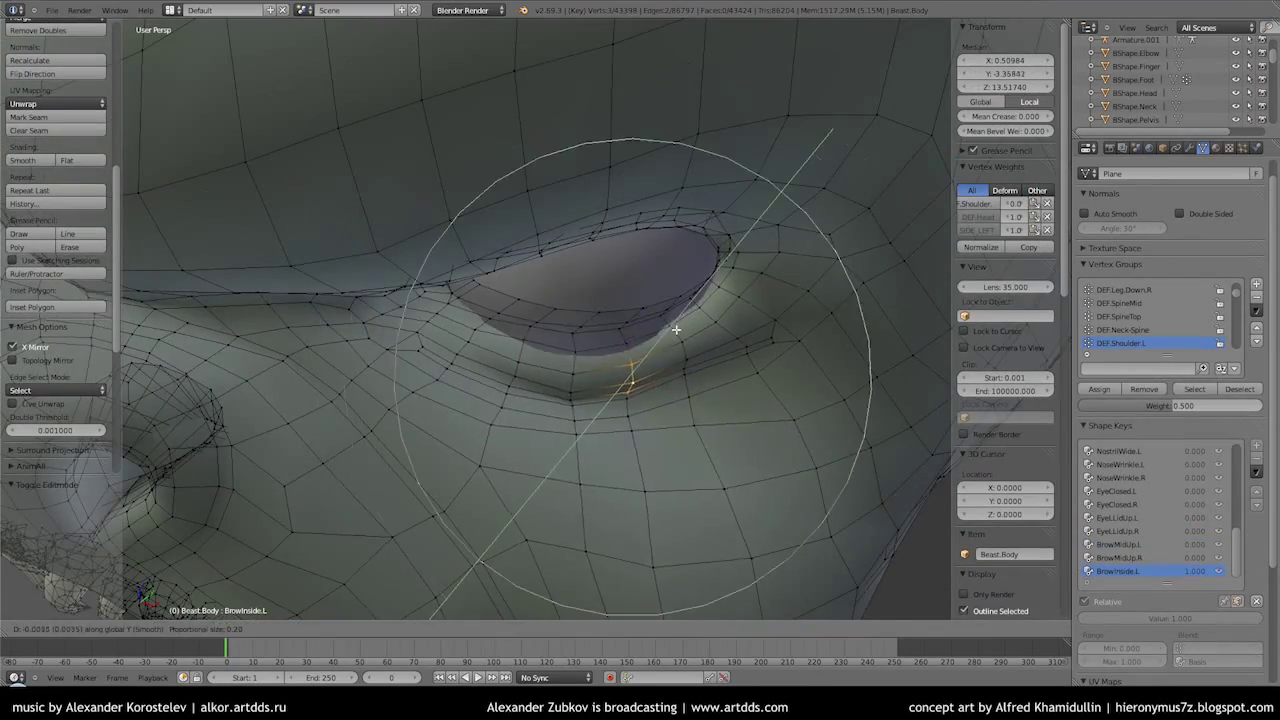
left_click(668, 360)
scroll(690, 345, "down", 3)
key("g")
left_click(619, 381)
scroll(619, 381, "down", 3)
key("Tab")
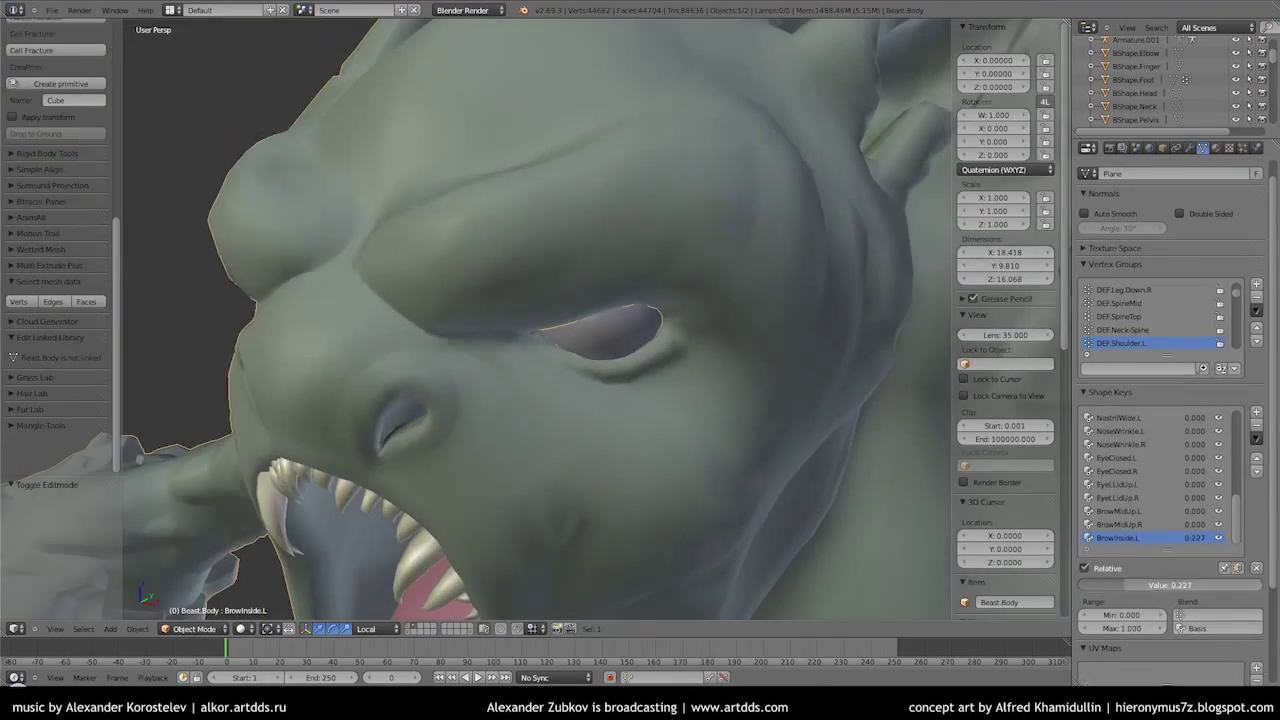
key("Tab")
Move the nose vertices upward twice with proportional falloff
middle_click_drag(619, 381, 594, 272)
scroll(594, 272, "up", 2)
key("g")
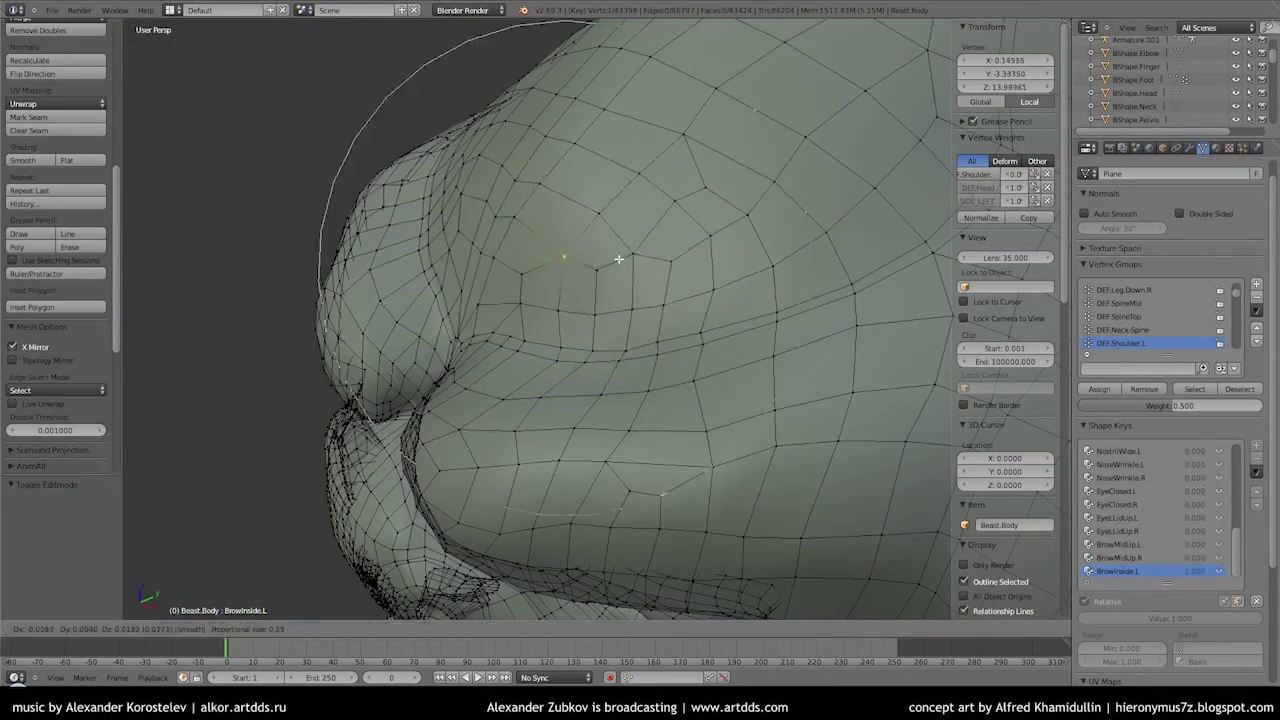
left_click(575, 150)
key("g")
left_click(557, 90)
key("Tab")
scroll(557, 90, "down", 3)
key("Tab")
Nudge the upper nose vertices sideways with falloff, then add a new shape key, Key 26
key("g")
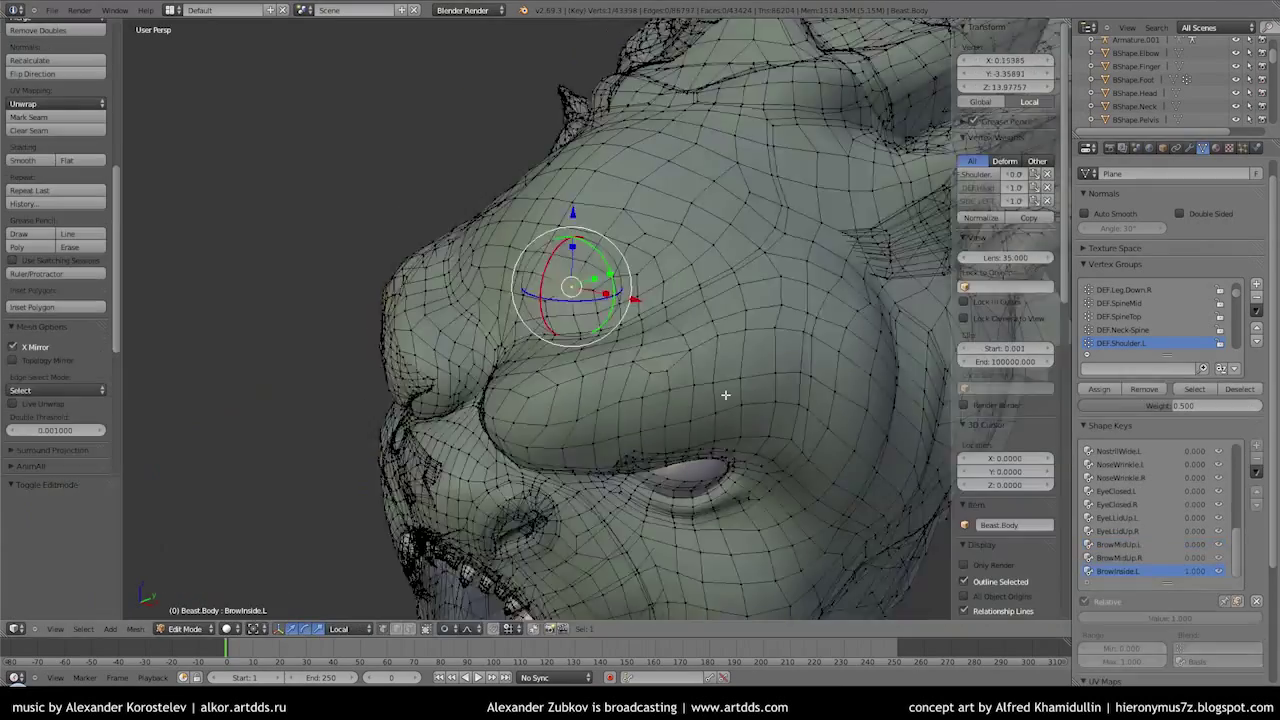
left_click(571, 286)
scroll(643, 294, "up", 3)
key("g")
left_click(549, 283)
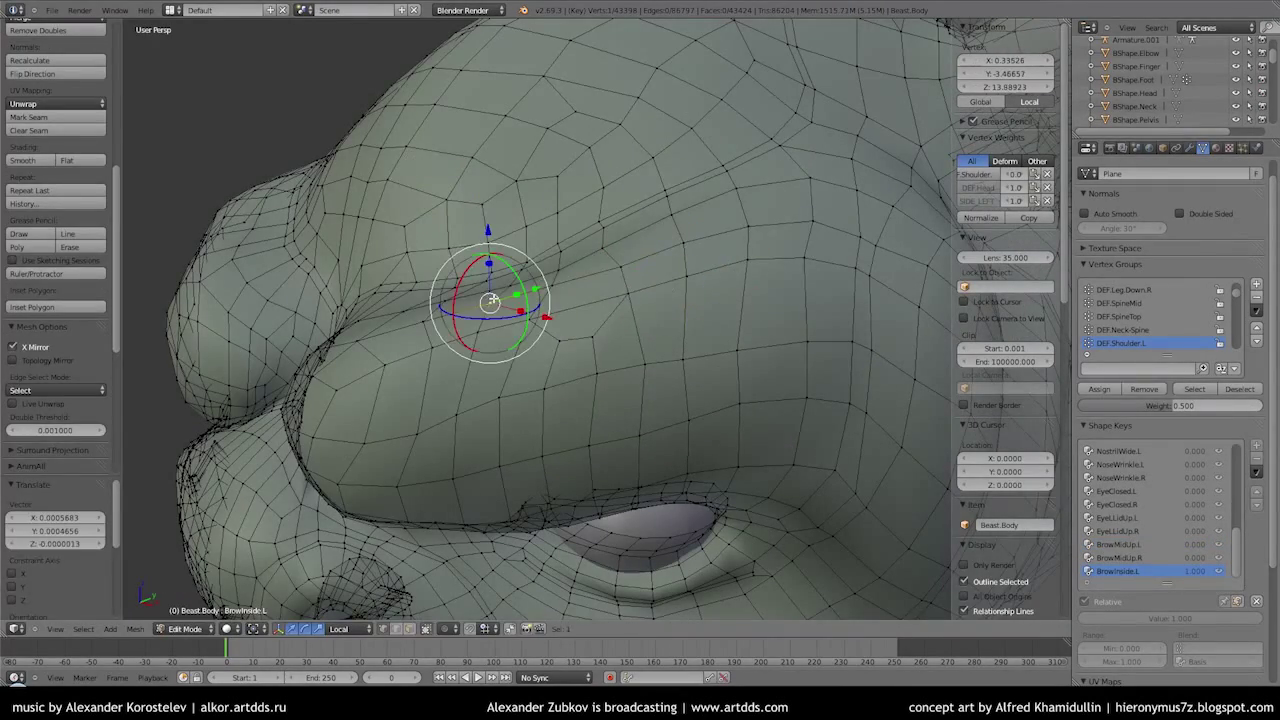
middle_click_drag(549, 283, 579, 371)
scroll(579, 371, "up", 5)
key("g")
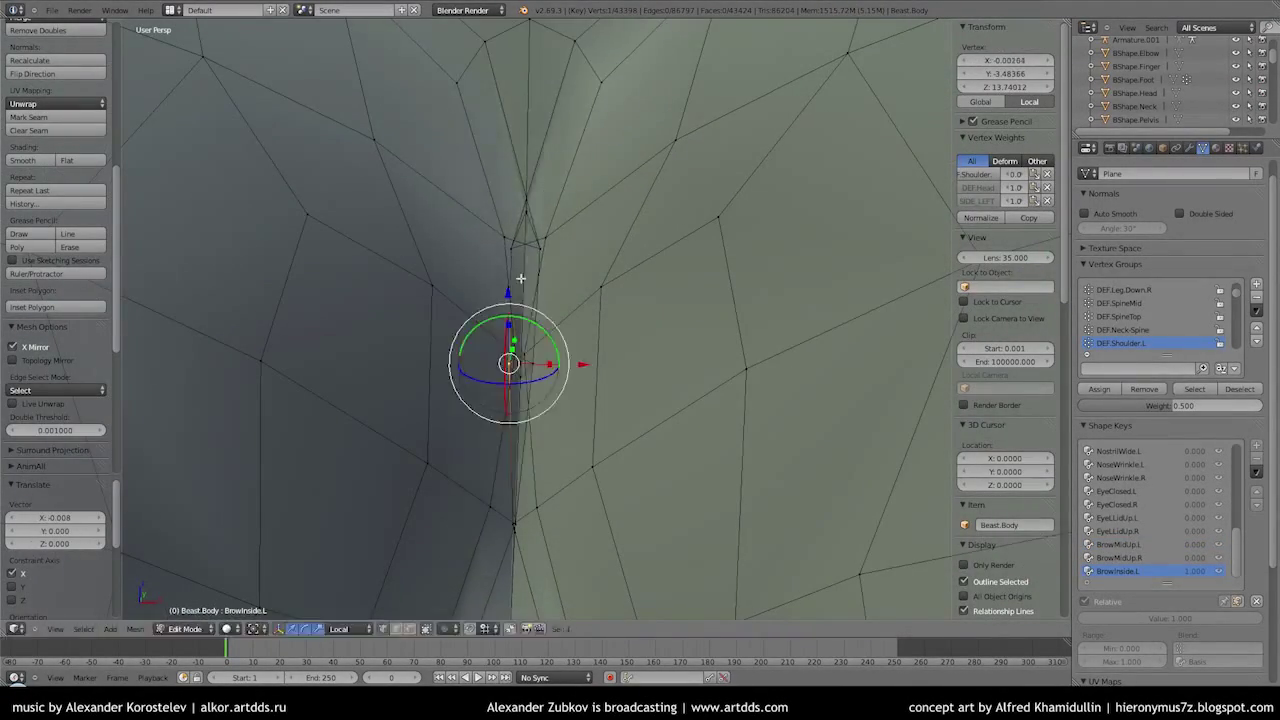
left_click(551, 402)
key("Tab")
scroll(551, 402, "down", 3)
middle_click_drag(551, 402, 608, 334)
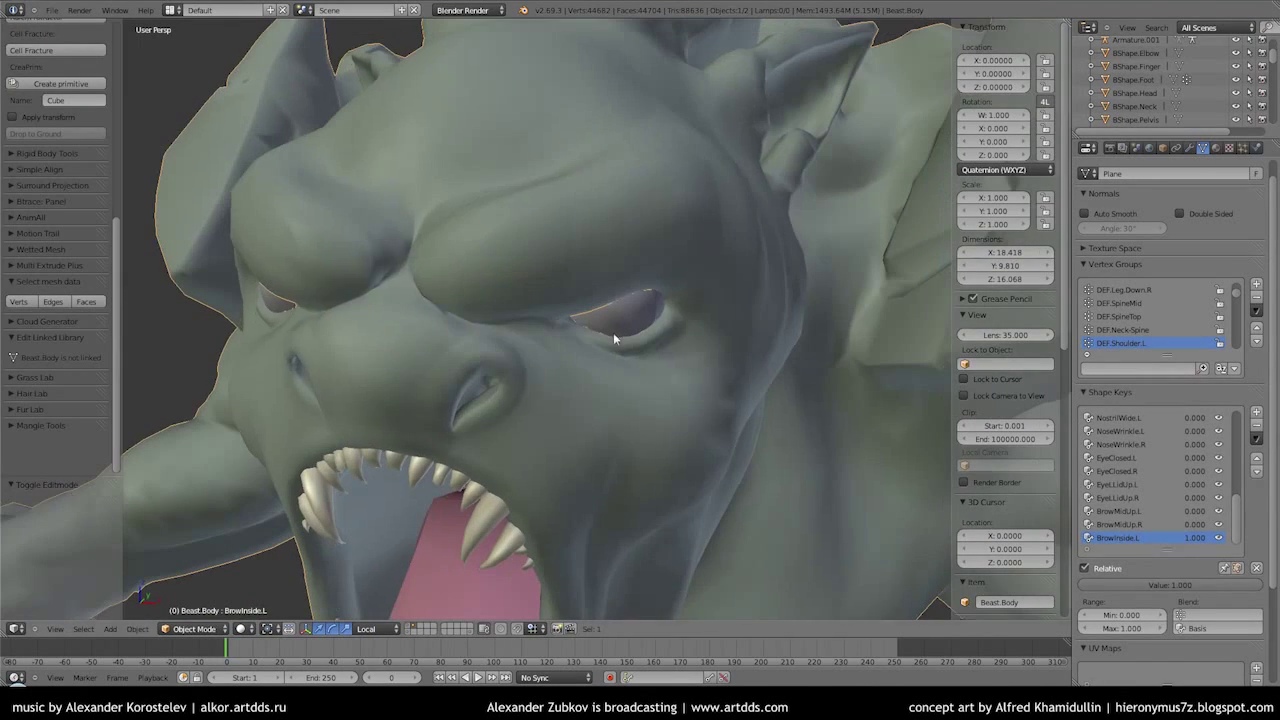
left_click(1257, 411)
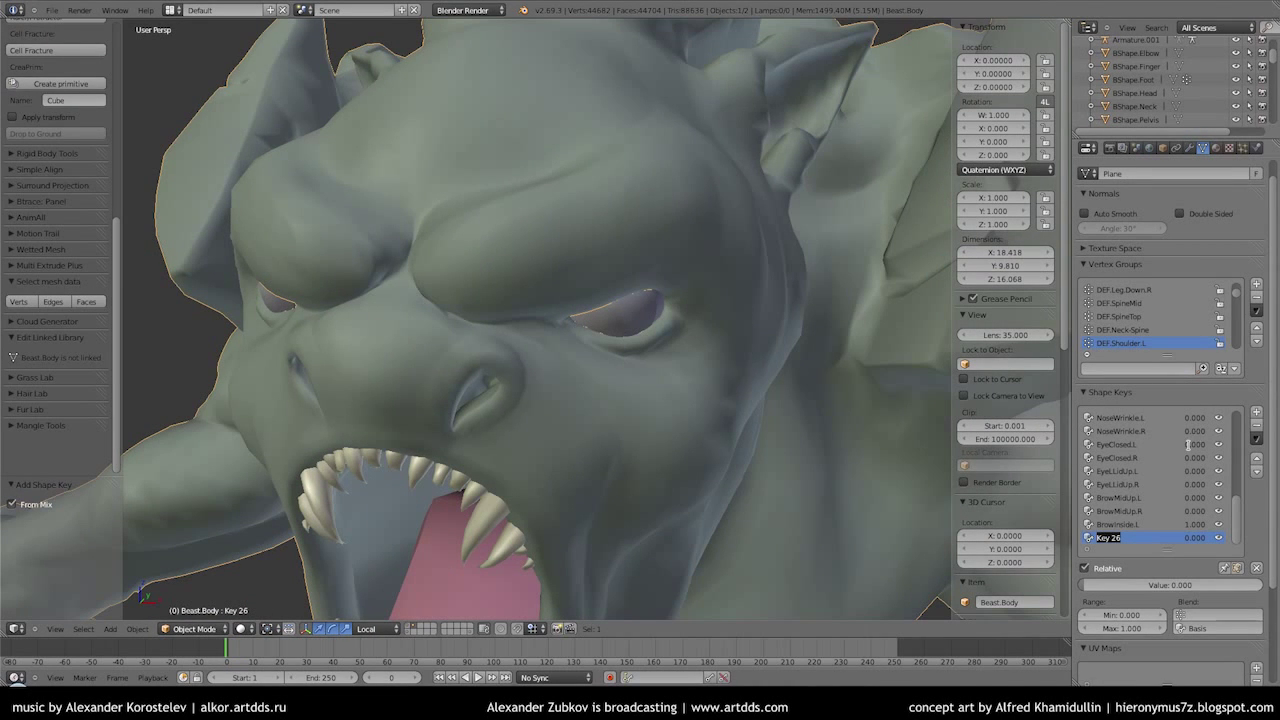
Name the new key BrowInside.R and set BrowInside.L's blend group to SIDE_LEFT
type("BrowInside.R")
key("Return")
mouse_move(762, 480)
middle_mouse_down()
mouse_move(762, 392)
mouse_move(590, 362)
middle_mouse_up()
left_click(1117, 524)
left_click(1193, 627)
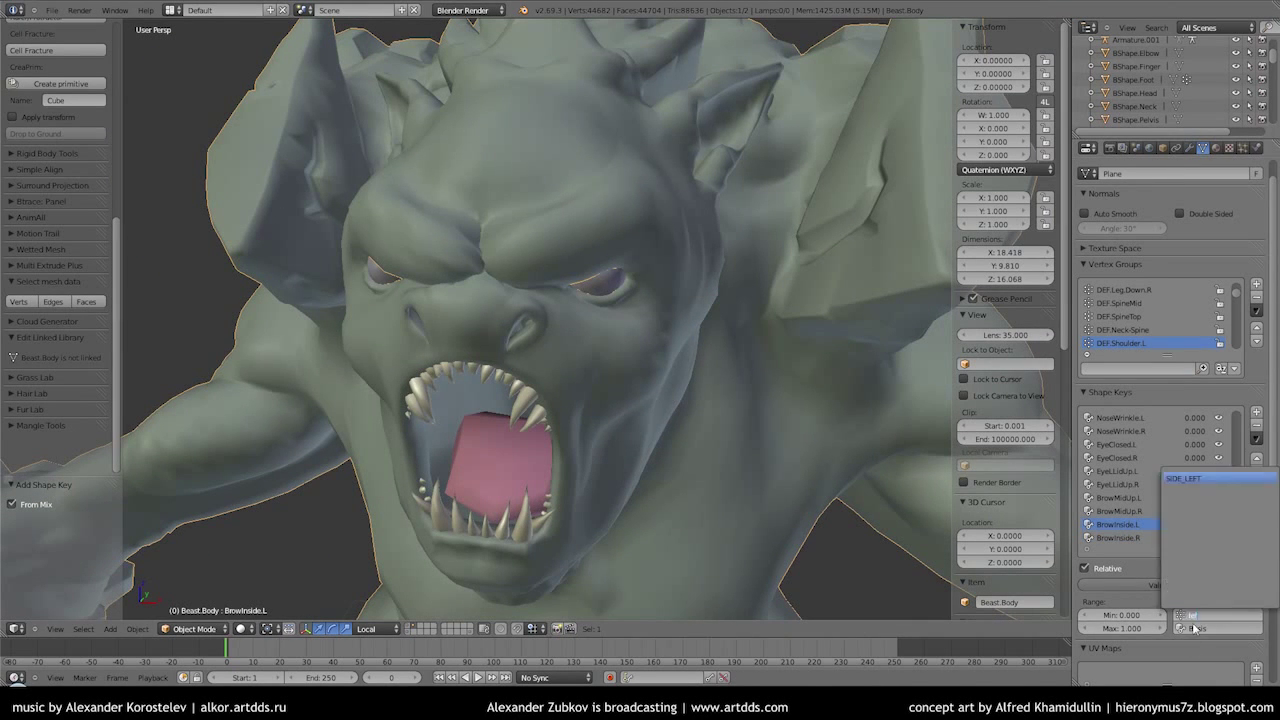
key("Return")
Test BrowInside.L partially, set BrowMidUp.L to -0.600 and Jaw.Front to 0.528
left_click_drag(1170, 585, 1205, 585)
left_click(1118, 511)
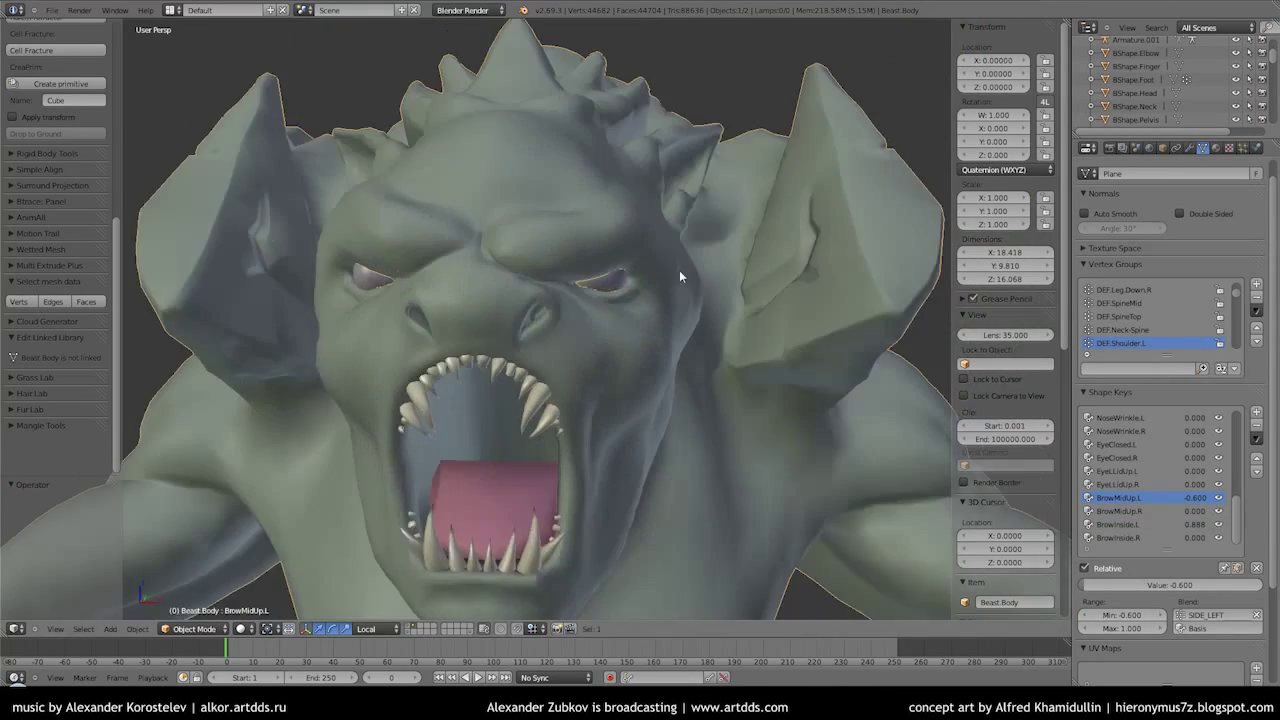
middle_click_drag(679, 270, 535, 294)
scroll(1148, 438, "up", 5)
left_click(1118, 471)
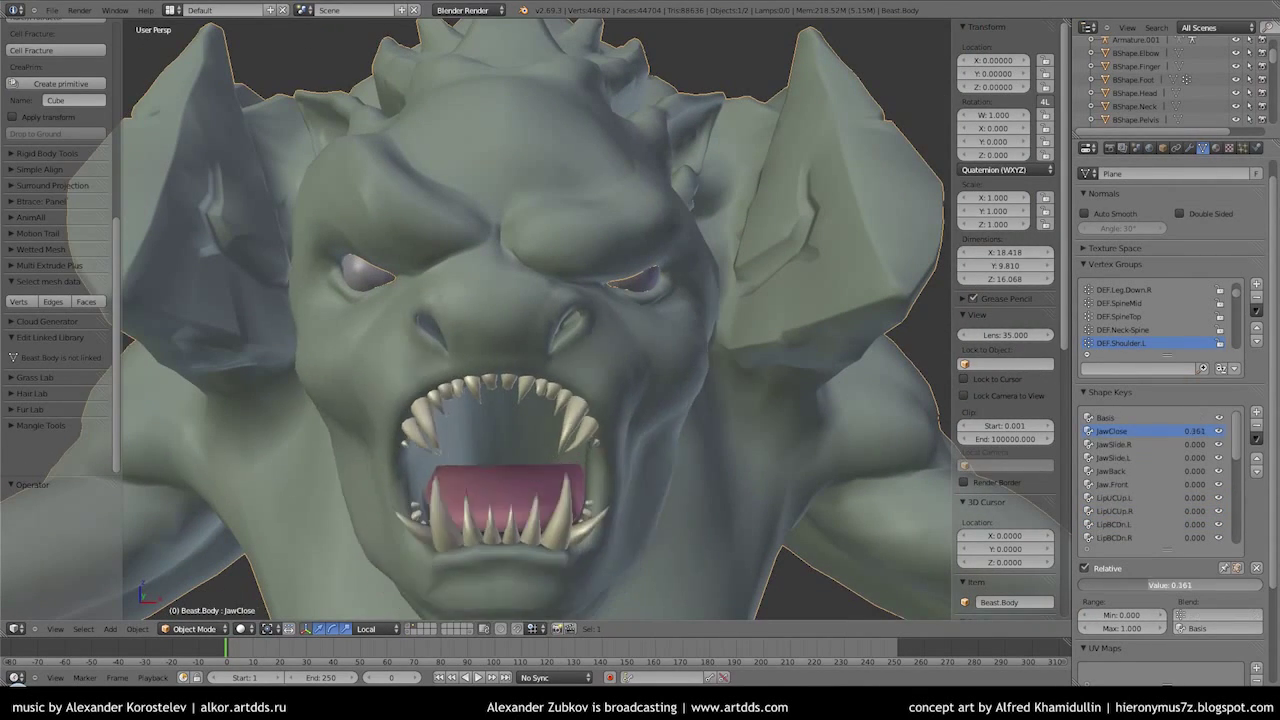
left_click_drag(1131, 584, 1227, 585)
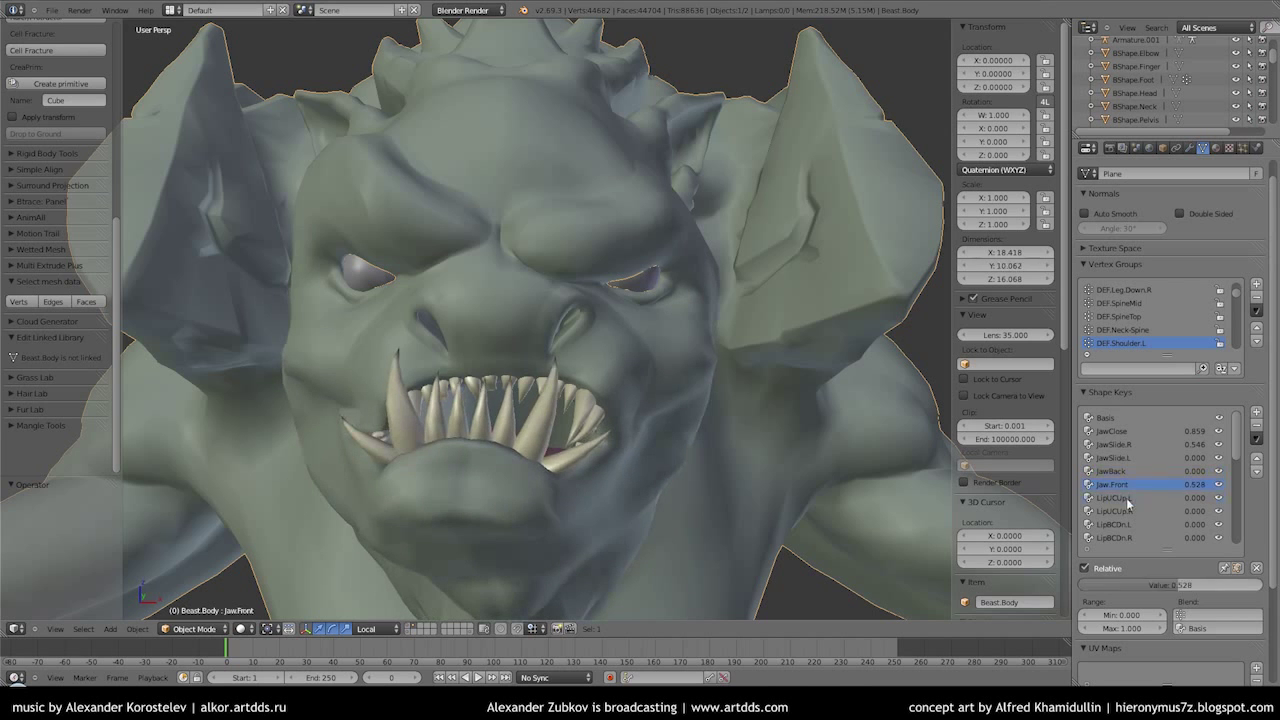
Test the lip keys, raising LipUCUp.R to 0.546 and LipBCDn.L to 0.684
left_click(1115, 511)
left_click_drag(1130, 585, 1206, 585)
scroll(1135, 522, "down", 1)
left_click(1115, 537)
left_click(1115, 511)
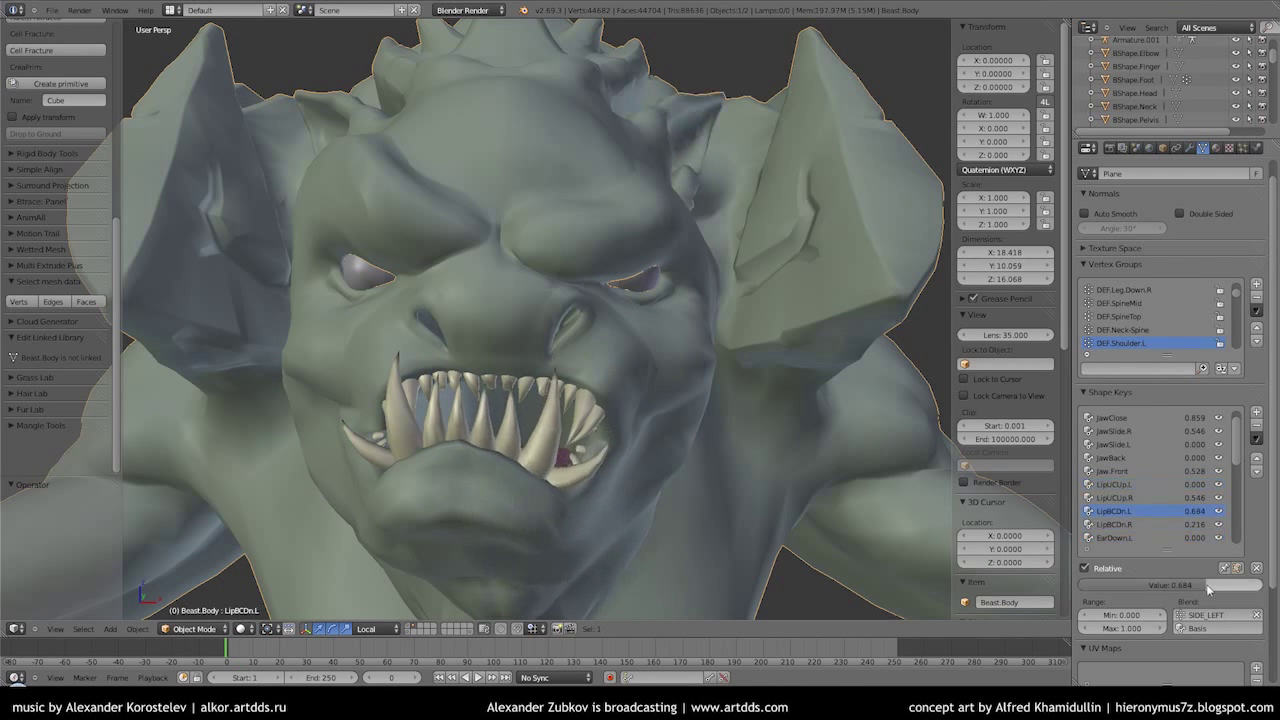
scroll(571, 363, "down", 2)
scroll(571, 363, "down", 2)
scroll(571, 363, "down", 4)
Stand the HMM.... text upright and move it vertically in front of the face
key("Tab")
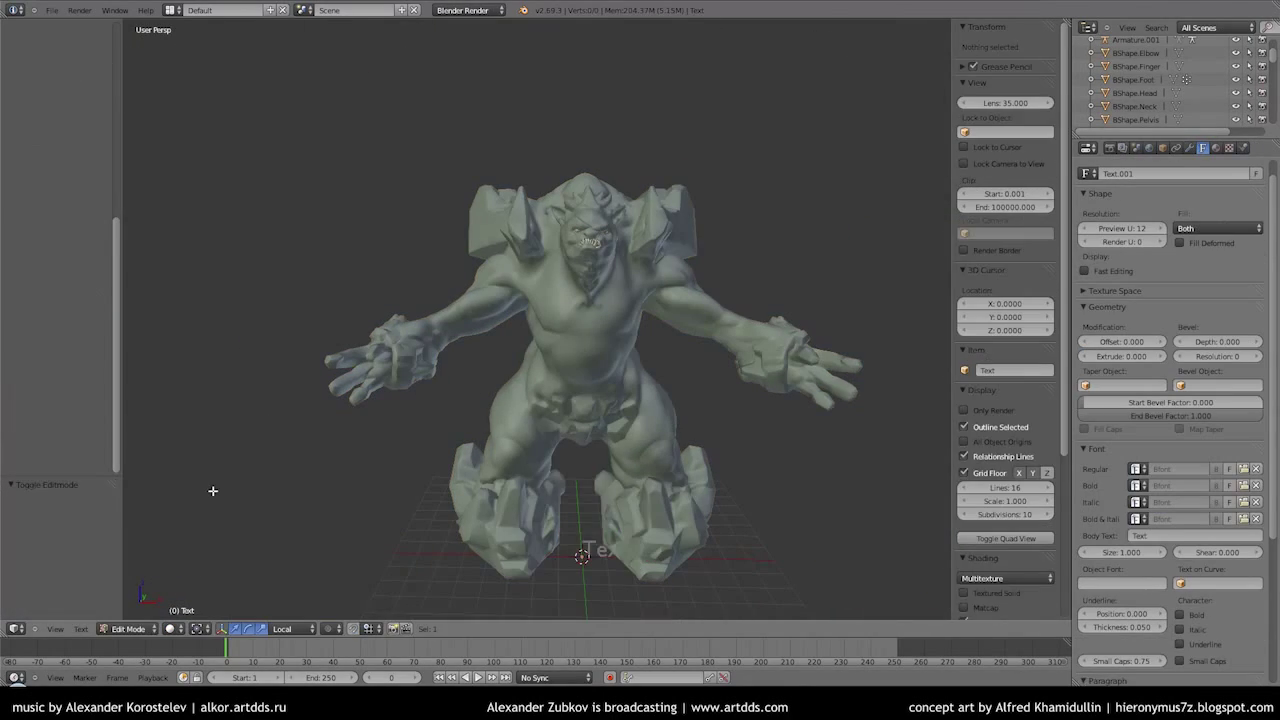
key("Tab")
key("r")
scroll(600, 370, "up", 4)
key("g")
key("x")
key("z")
left_click(694, 342)
scroll(601, 304, "up", 3)
middle_click_drag(601, 304, 544, 381, "shift")
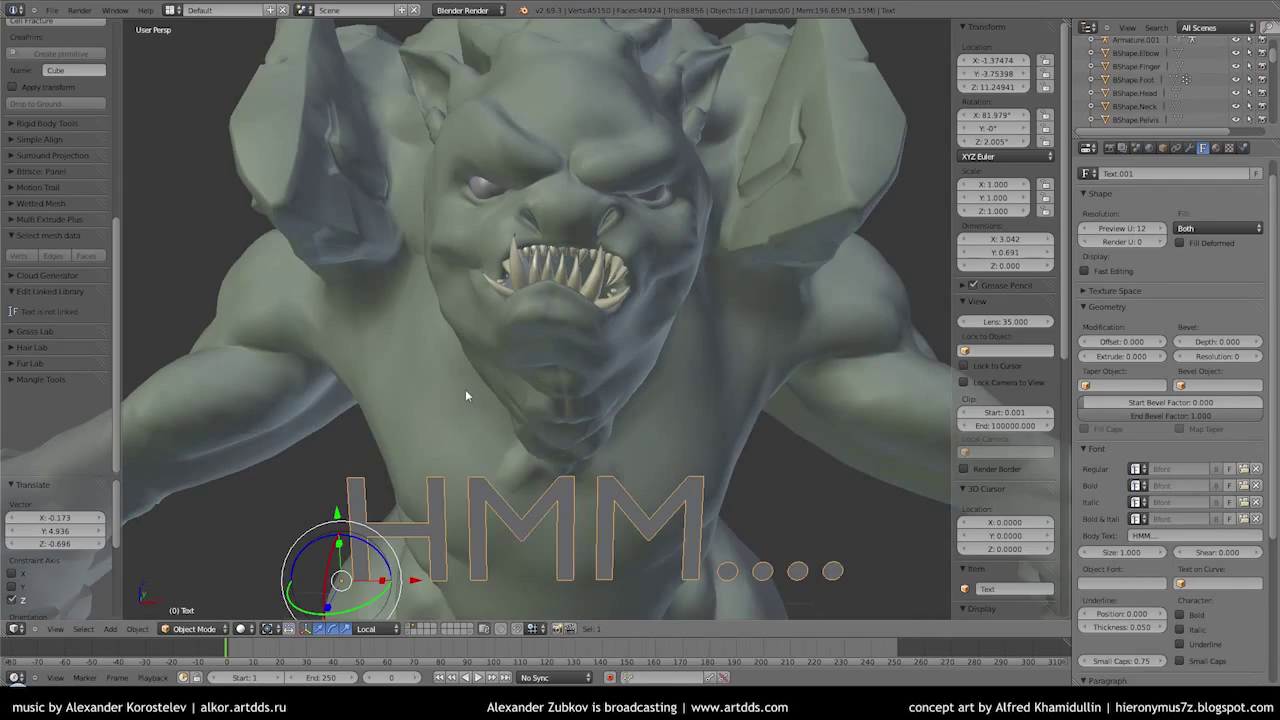
Delete the HMM.... text, reselect the beast body, and switch to Front Ortho view
key("Delete")
right_click(593, 334)
left_click(1115, 457)
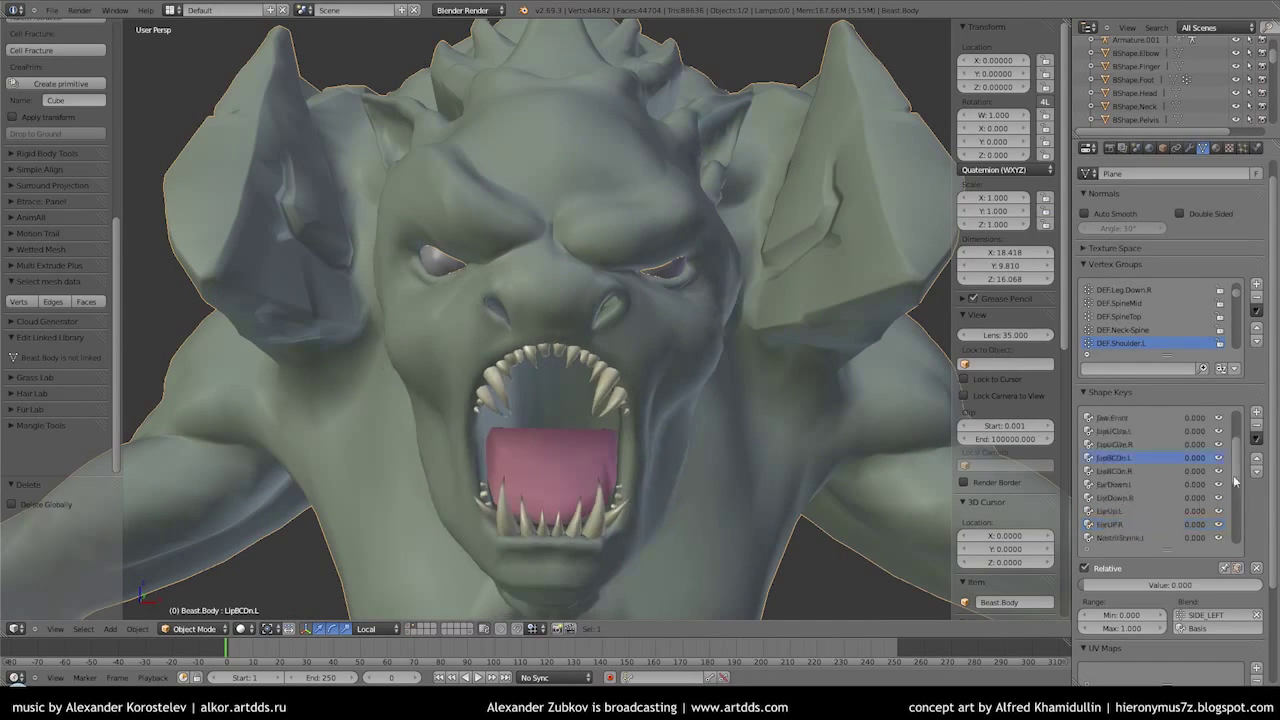
scroll(1235, 482, "up", 5)
mouse_move(580, 240)
middle_mouse_down()
mouse_move(625, 349)
mouse_move(630, 260)
mouse_move(600, 300)
middle_mouse_up()
scroll(630, 249, "up", 2)
scroll(600, 300, "down", 3)
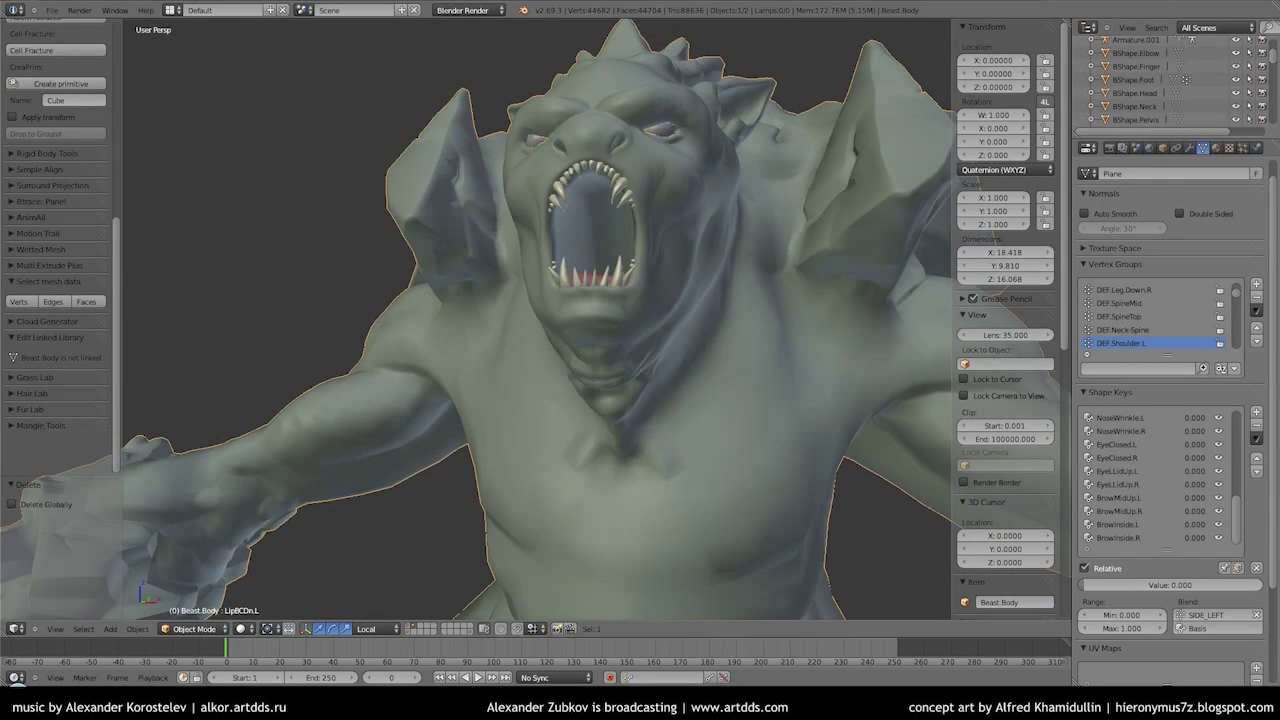
key("a")
key("KP_1")
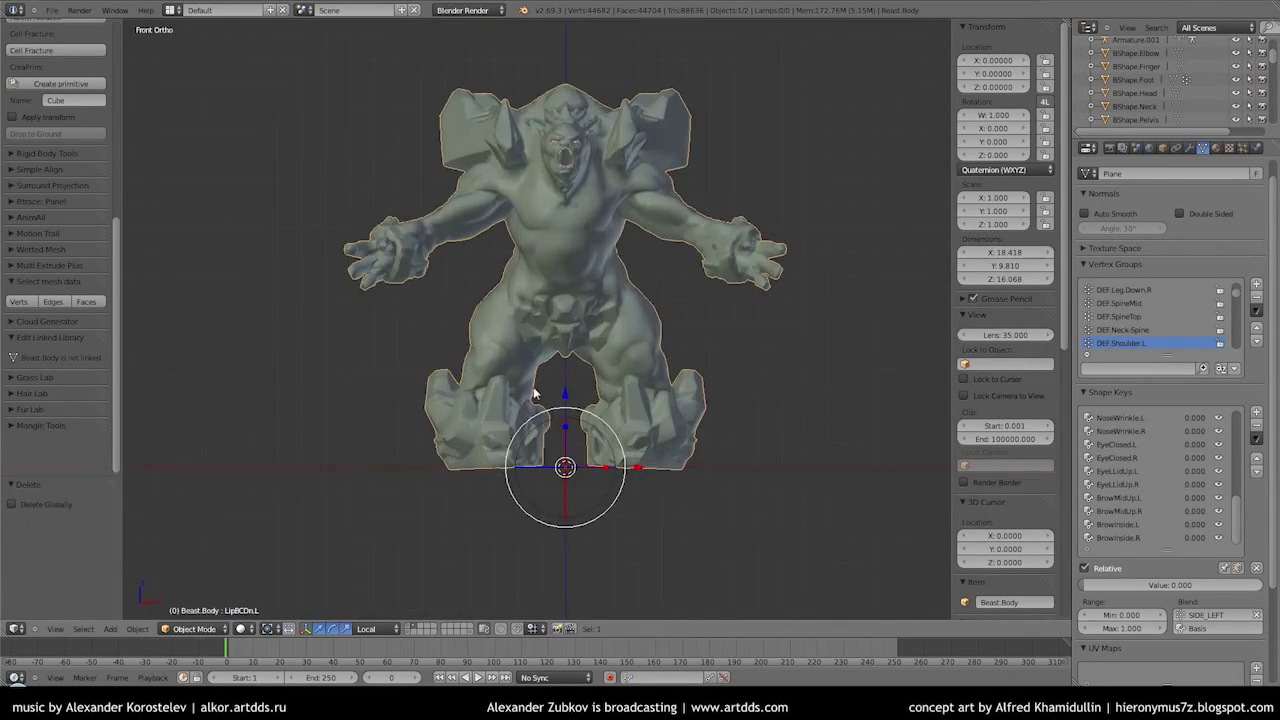
scroll(565, 274, "down", 2)
Add a text object under the beast ending 'Shape Drivers - tomorrw. Thanks for watching!'
key("shift+a")
left_click(580, 360)
key("Tab")
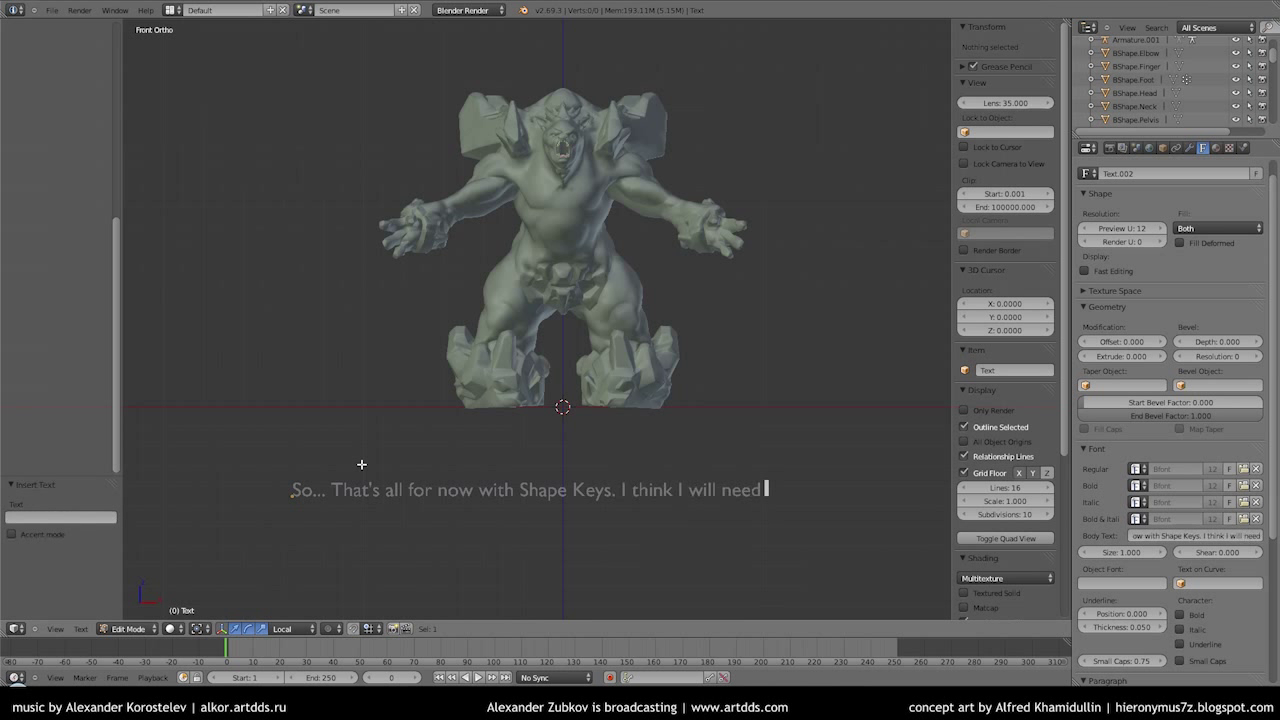
type("during the production, but I'm not sure what exactly they are")
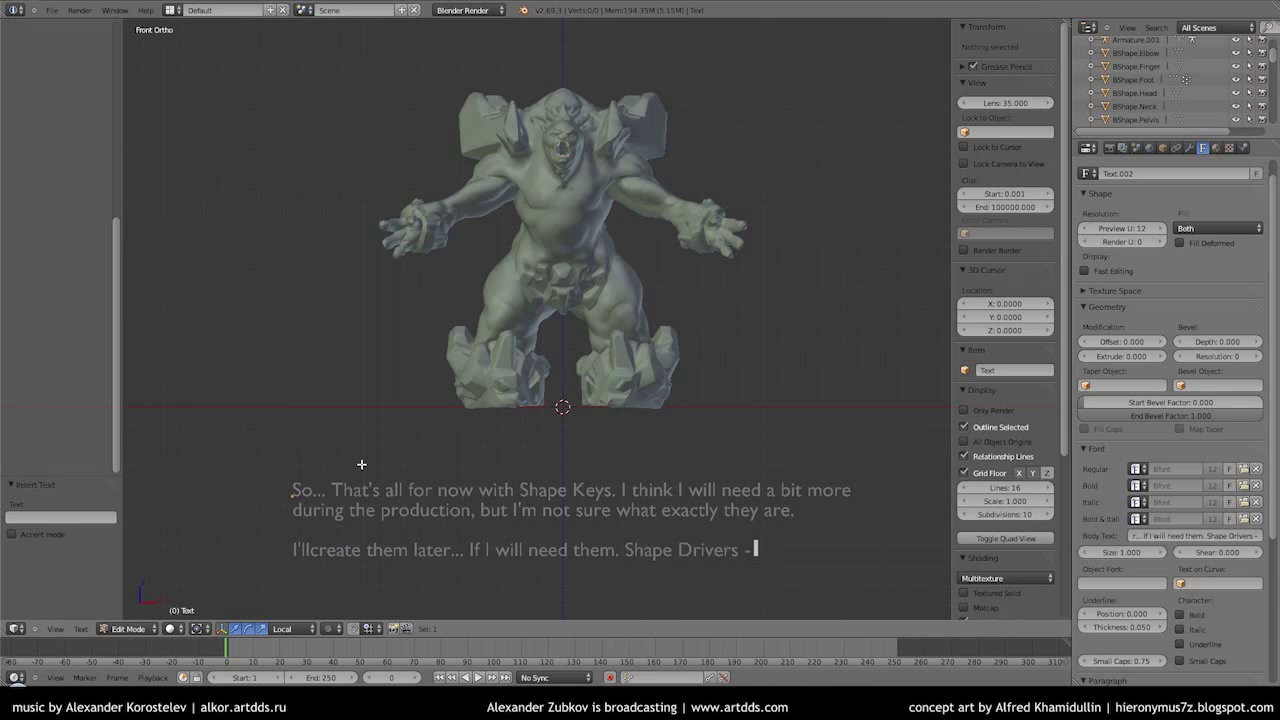
type(".")
key("Return")
key("Return")
type("Thanks for watching")
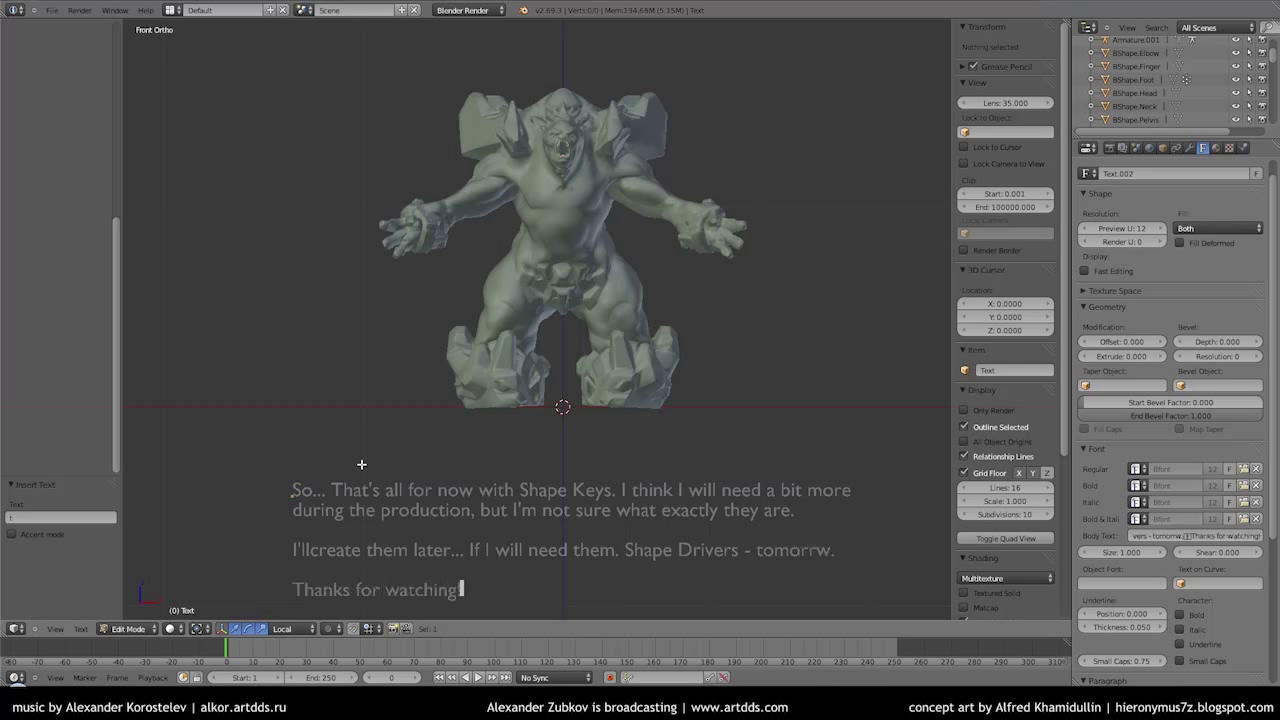
key("Tab")
key("Tab")
key("Tab")
key("Tab")
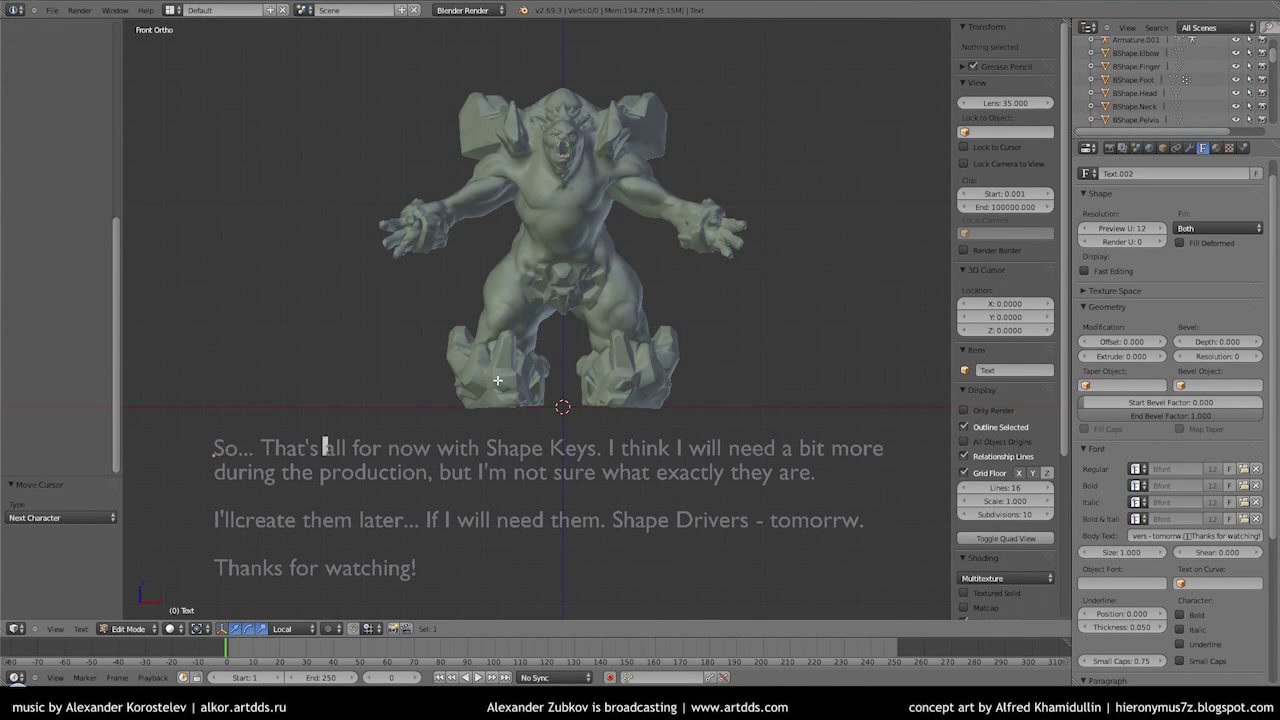
type("the")
key("Tab")
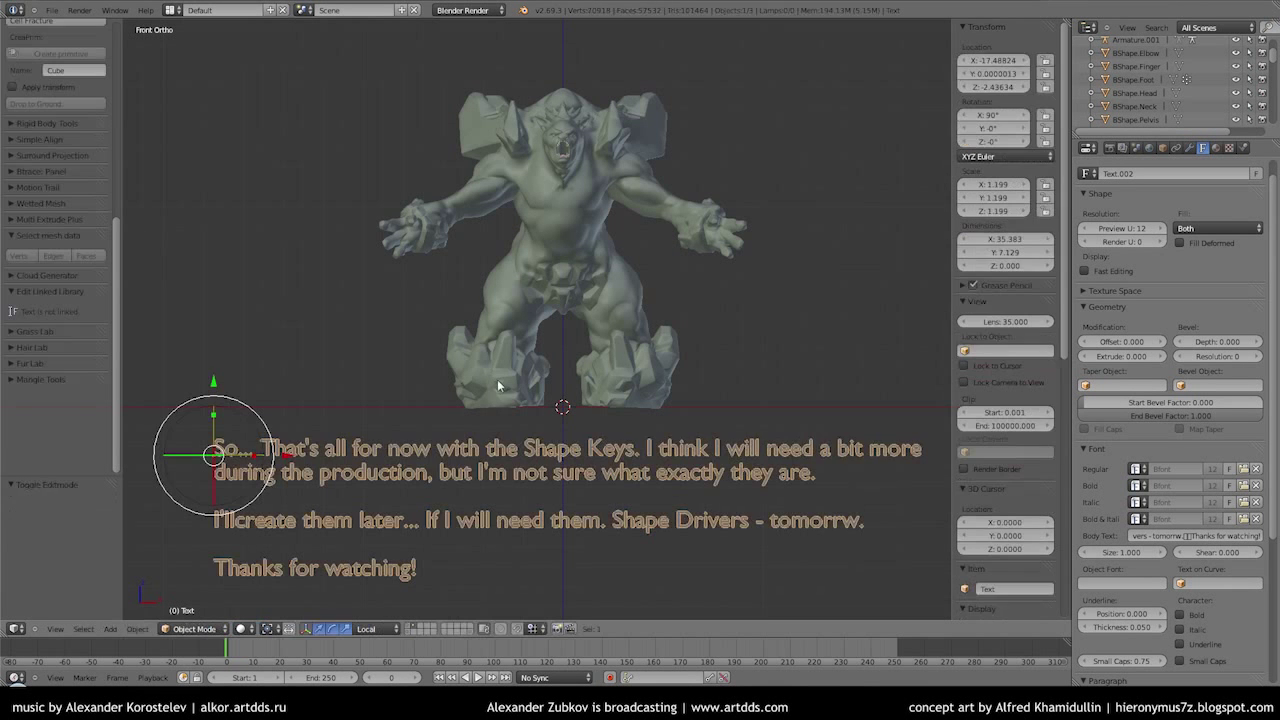
key("a")
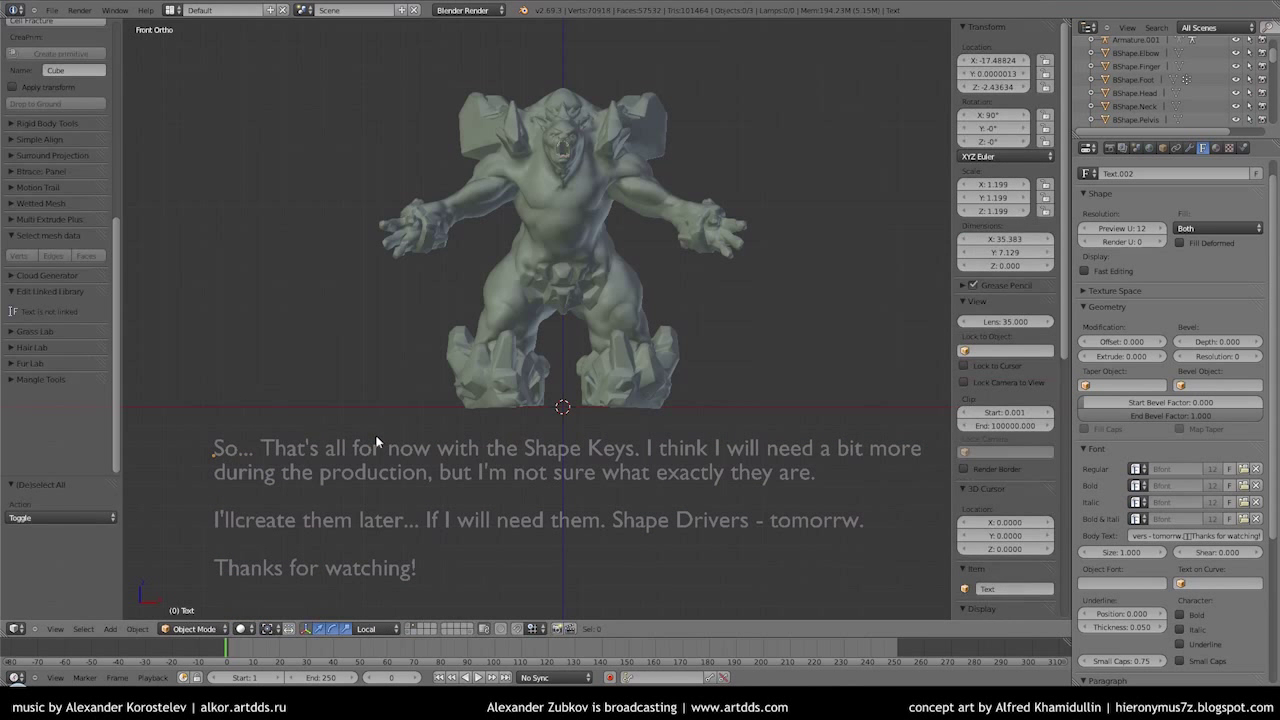